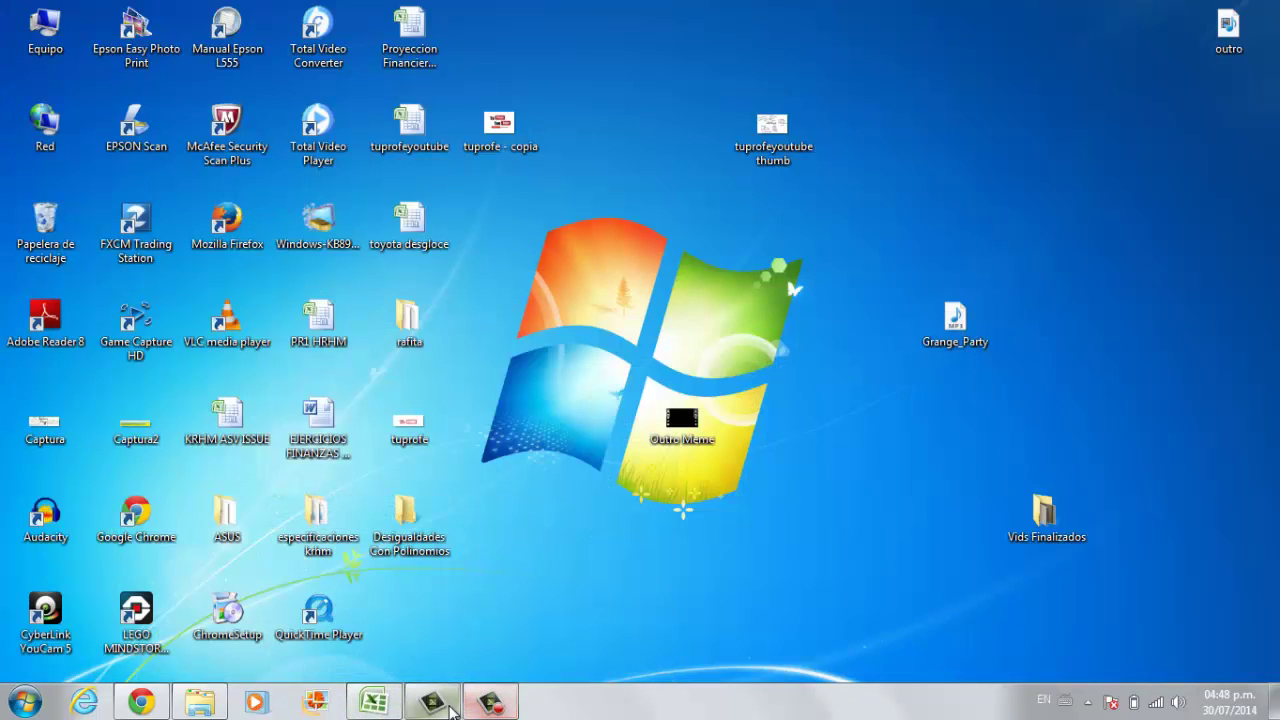
# Step: Set Camtasia Studio aside and bring the tuprofeyoutube workbook in Excel to the front
pyautogui.click(448, 708)
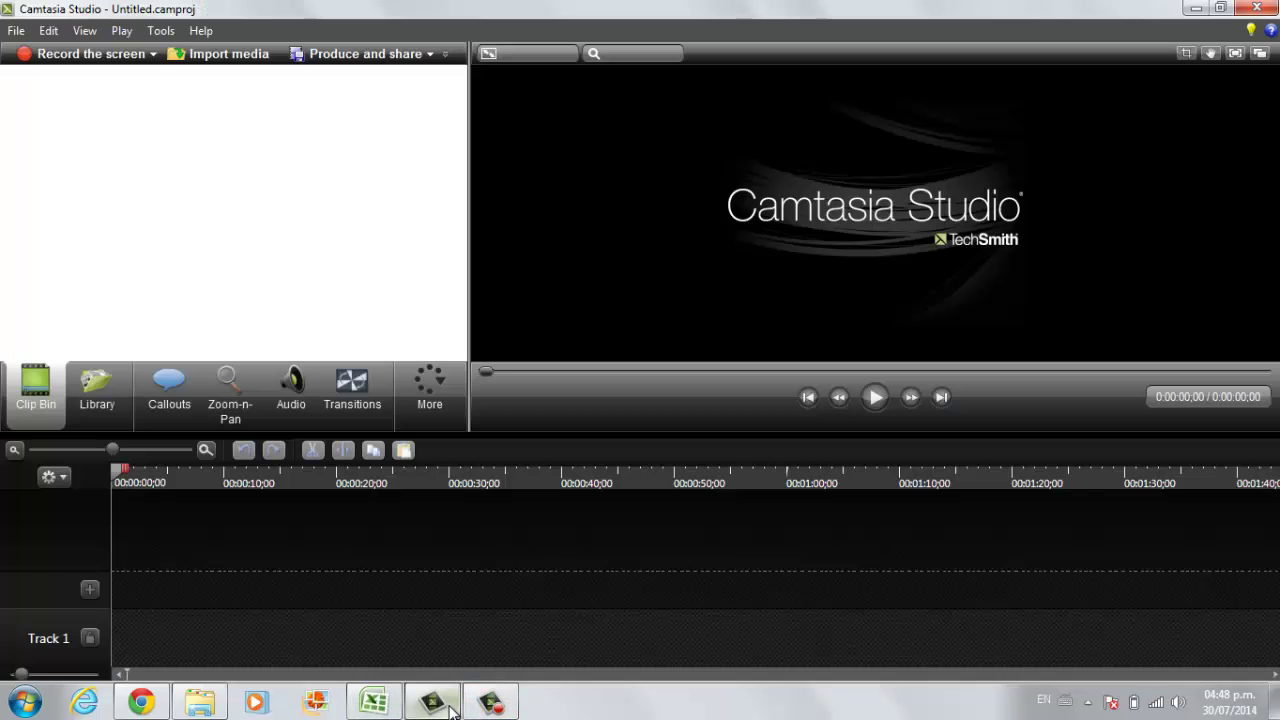
pyautogui.click(450, 710)
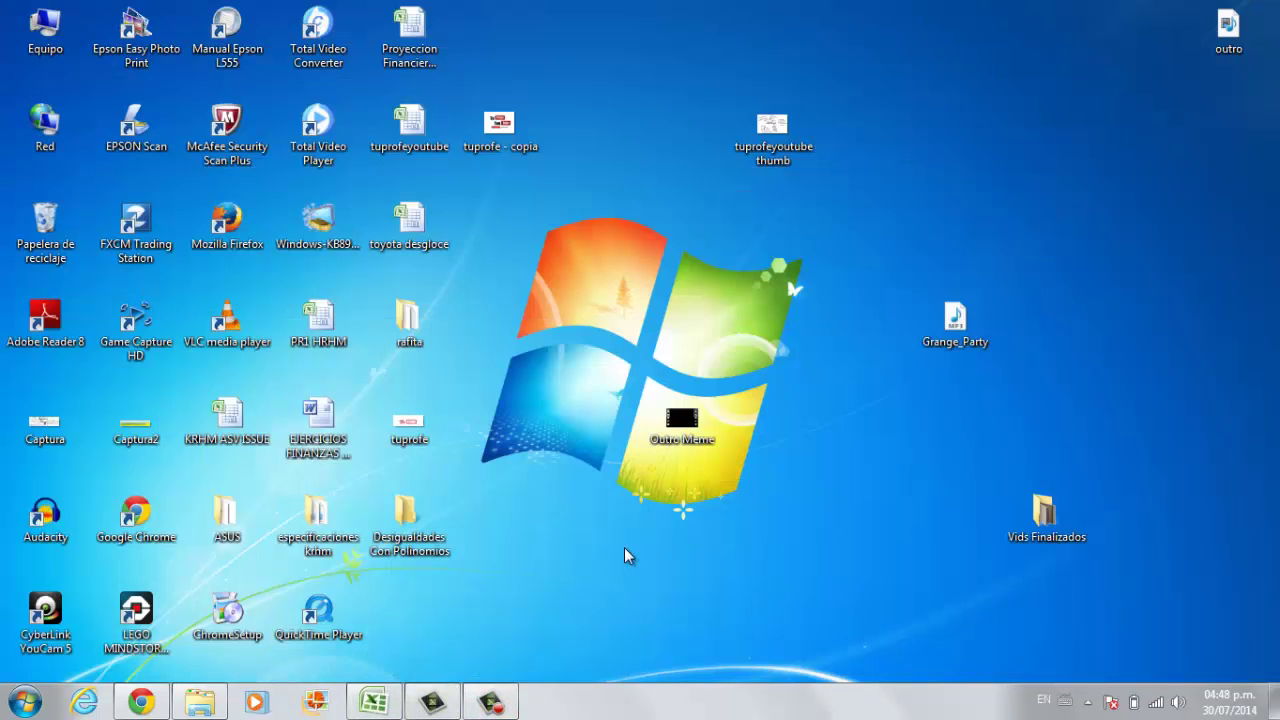
pyautogui.click(373, 702)
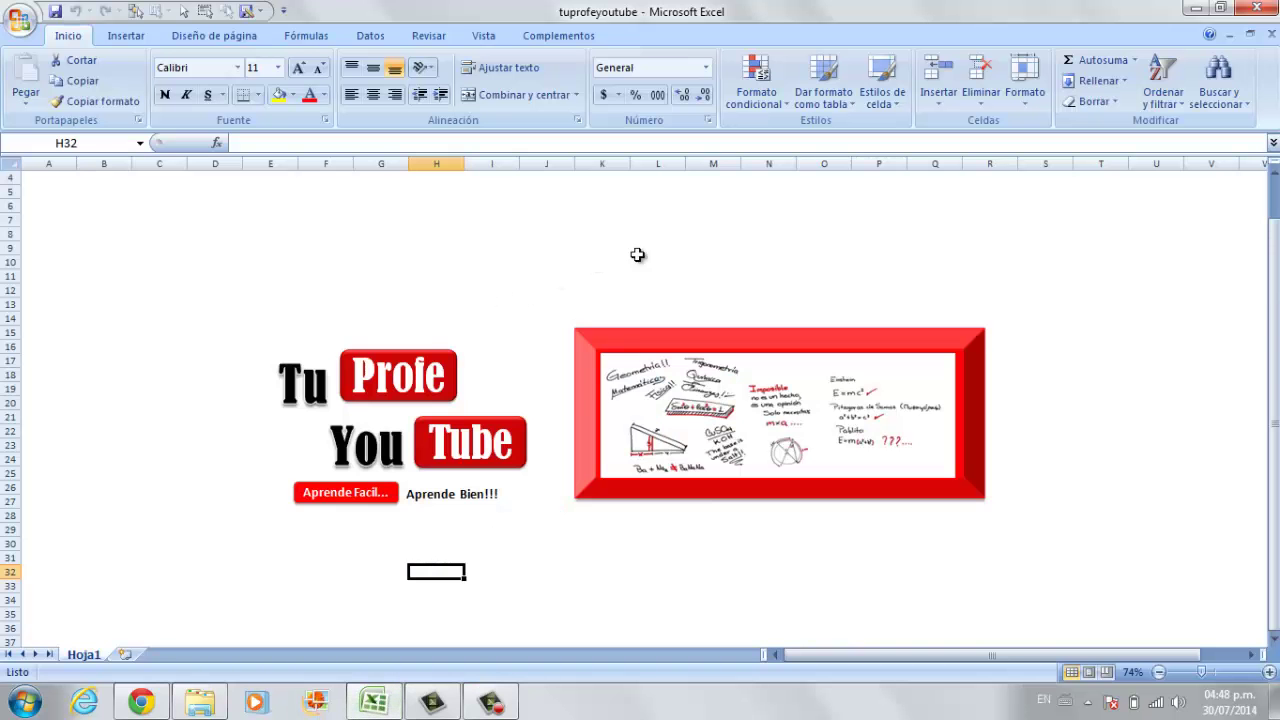
pyautogui.click(670, 250)
pyautogui.click(880, 238)
pyautogui.click(978, 237)
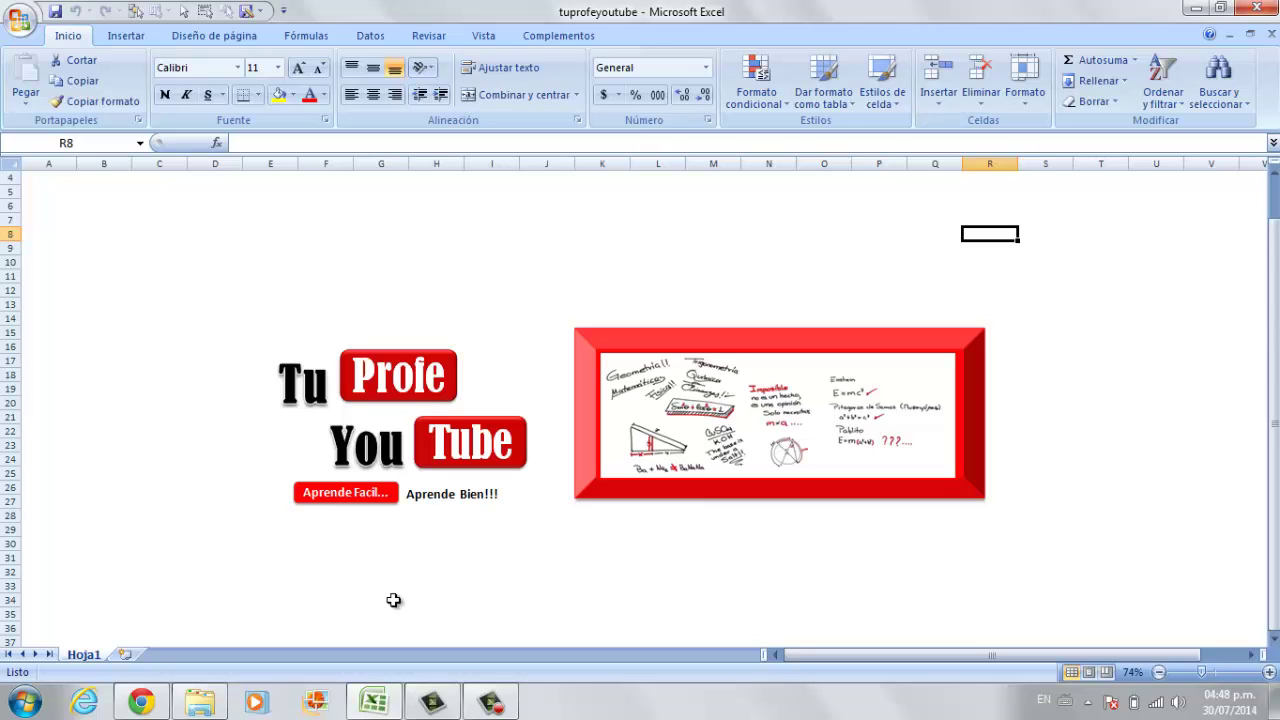
pyautogui.click(1157, 588)
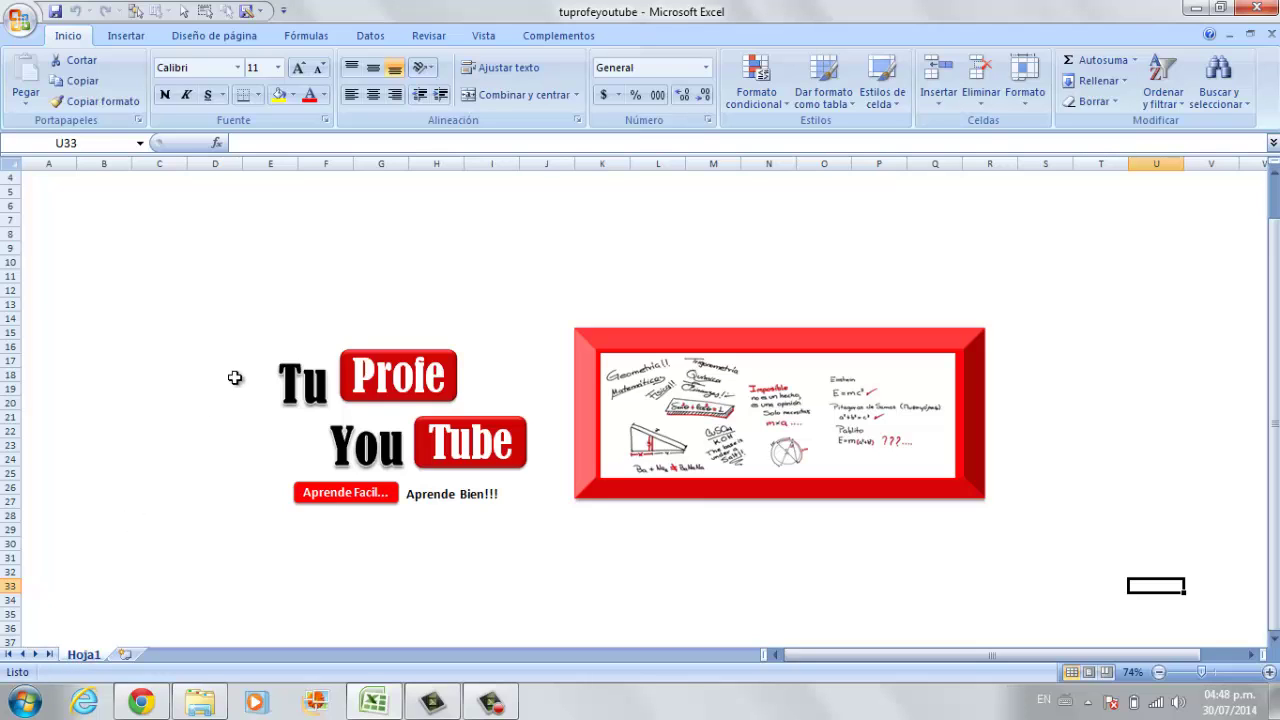
pyautogui.click(213, 472)
pyautogui.click(603, 571)
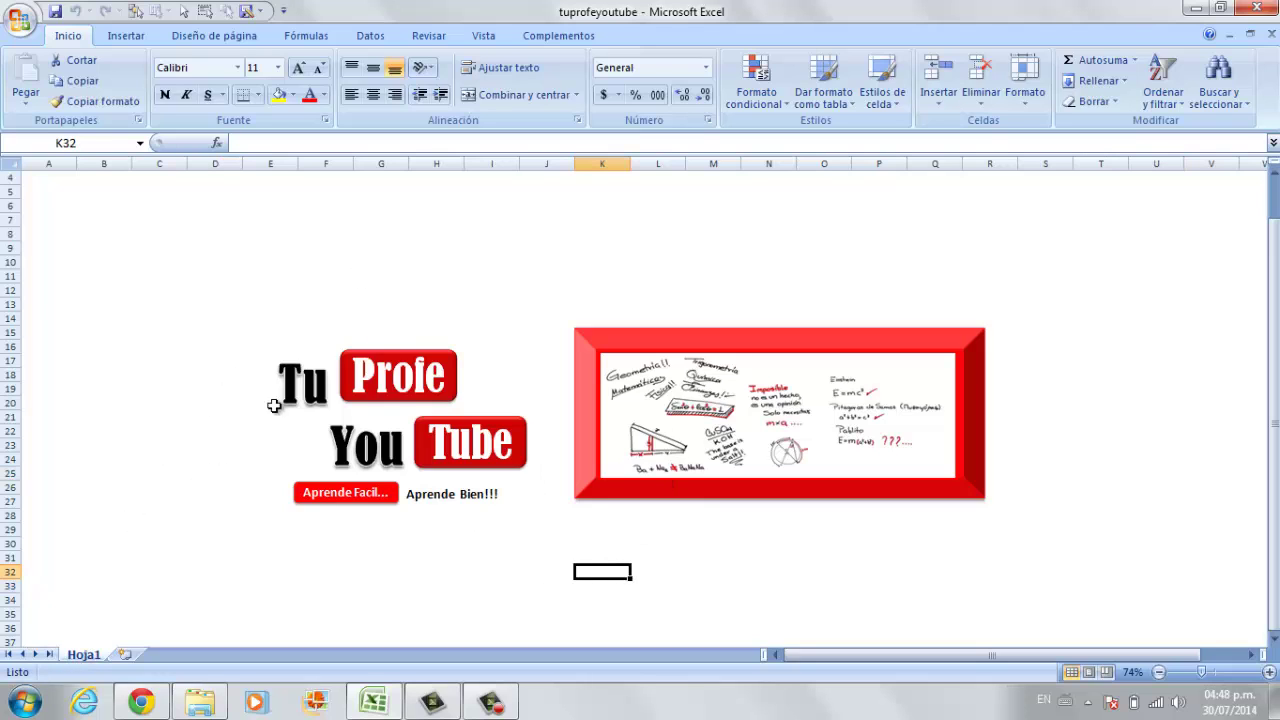
pyautogui.click(1092, 572)
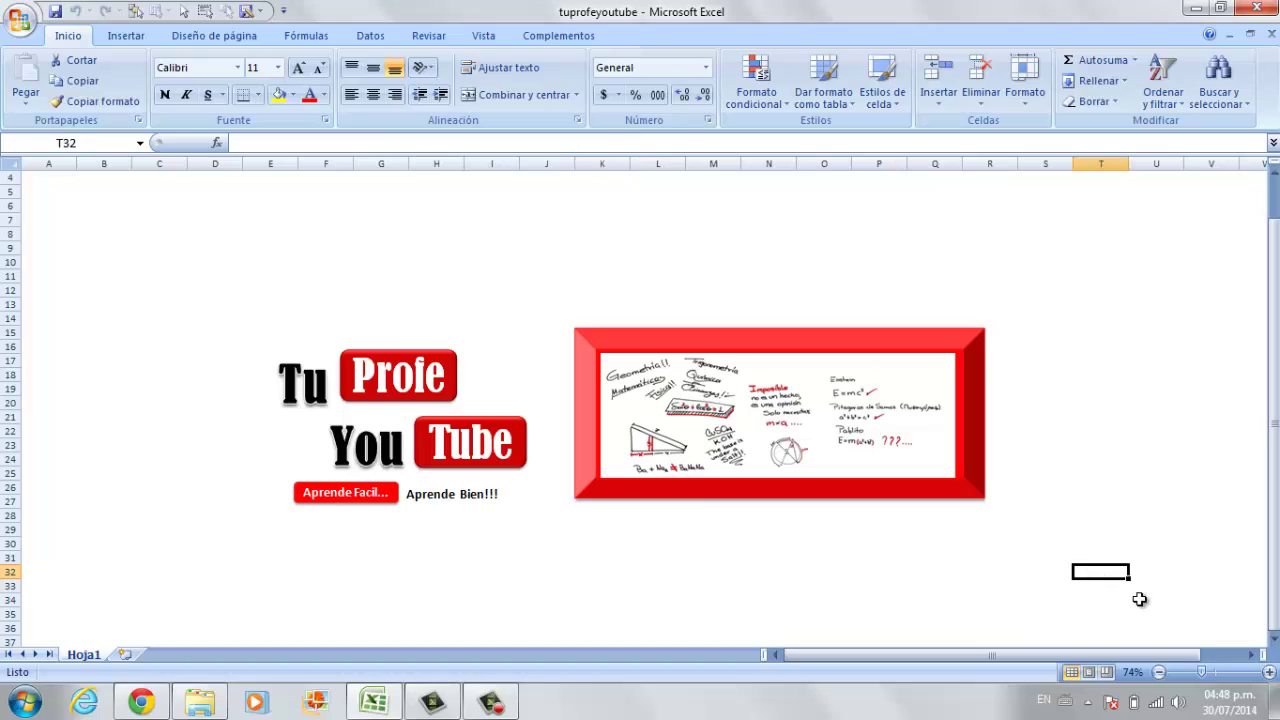
pyautogui.click(1152, 601)
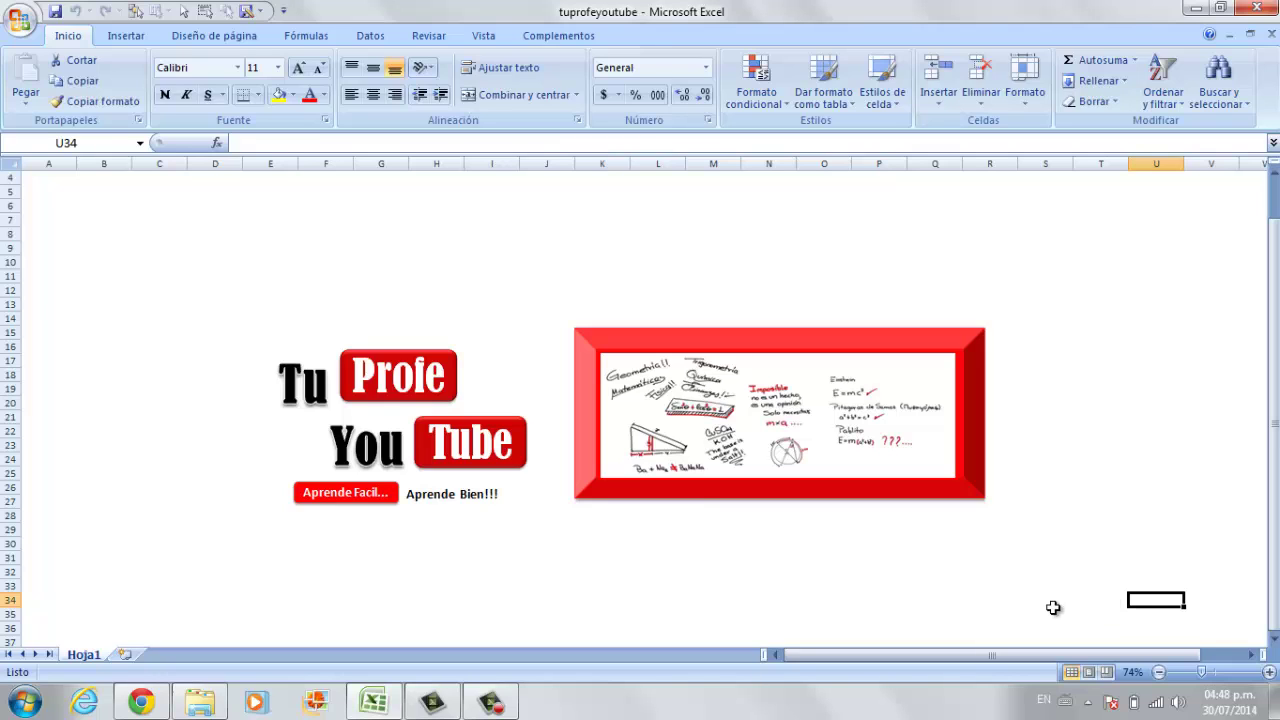
pyautogui.click(9, 163)
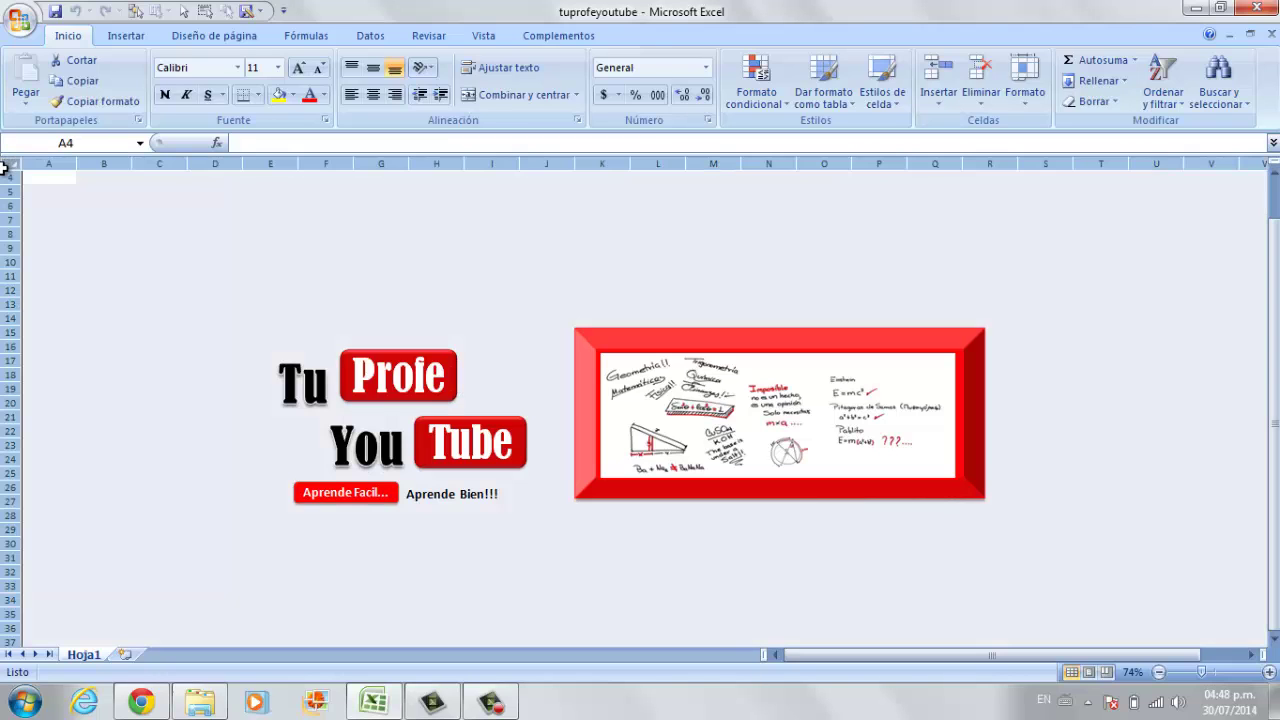
pyautogui.click(294, 97)
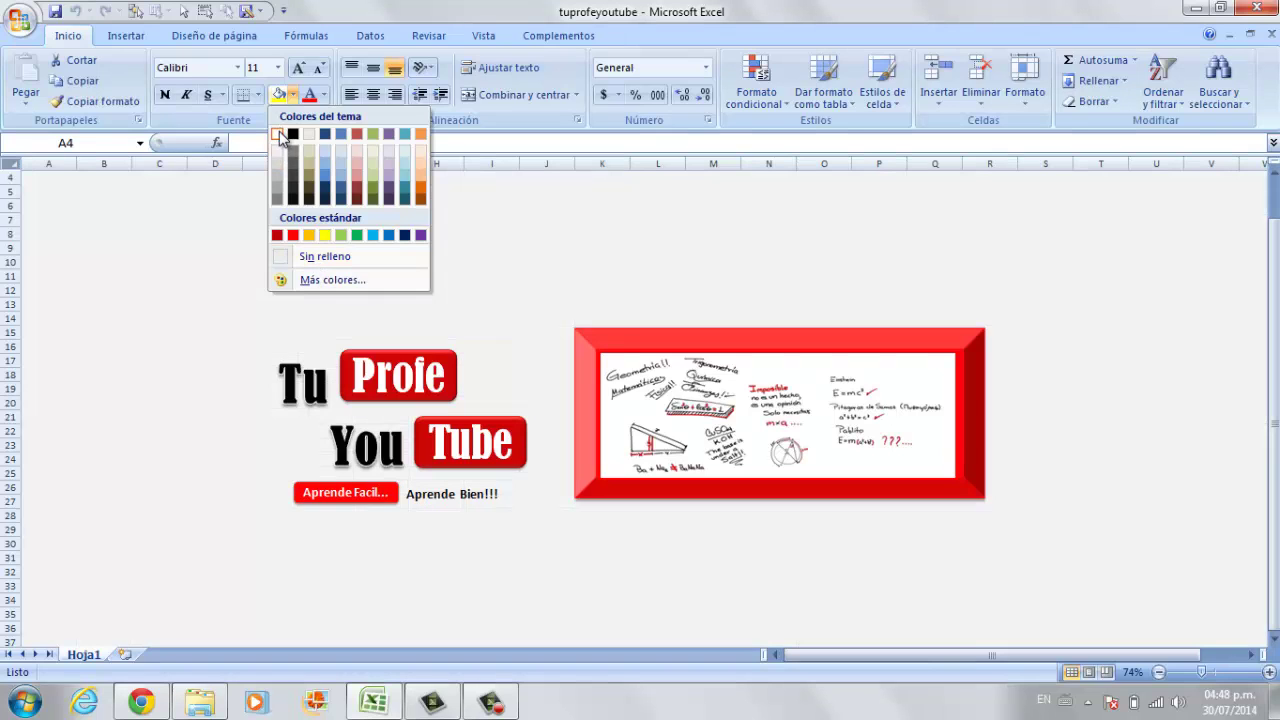
pyautogui.click(240, 329)
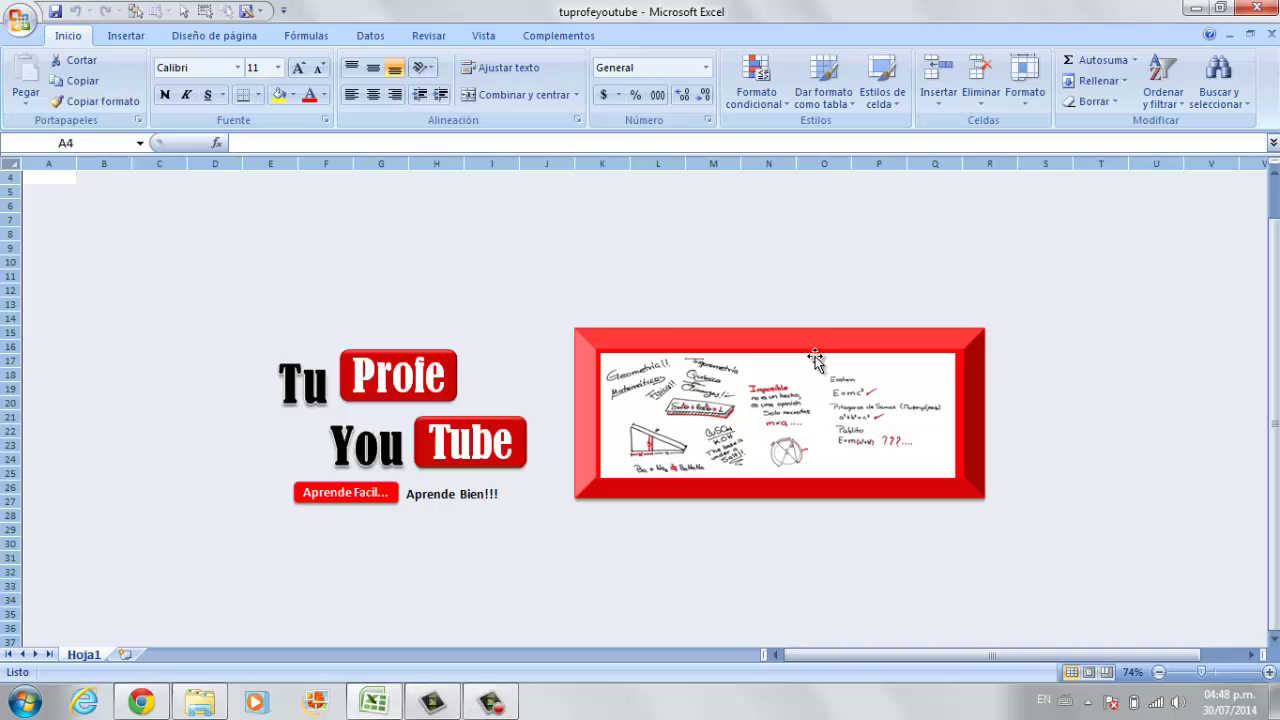
pyautogui.click(634, 344)
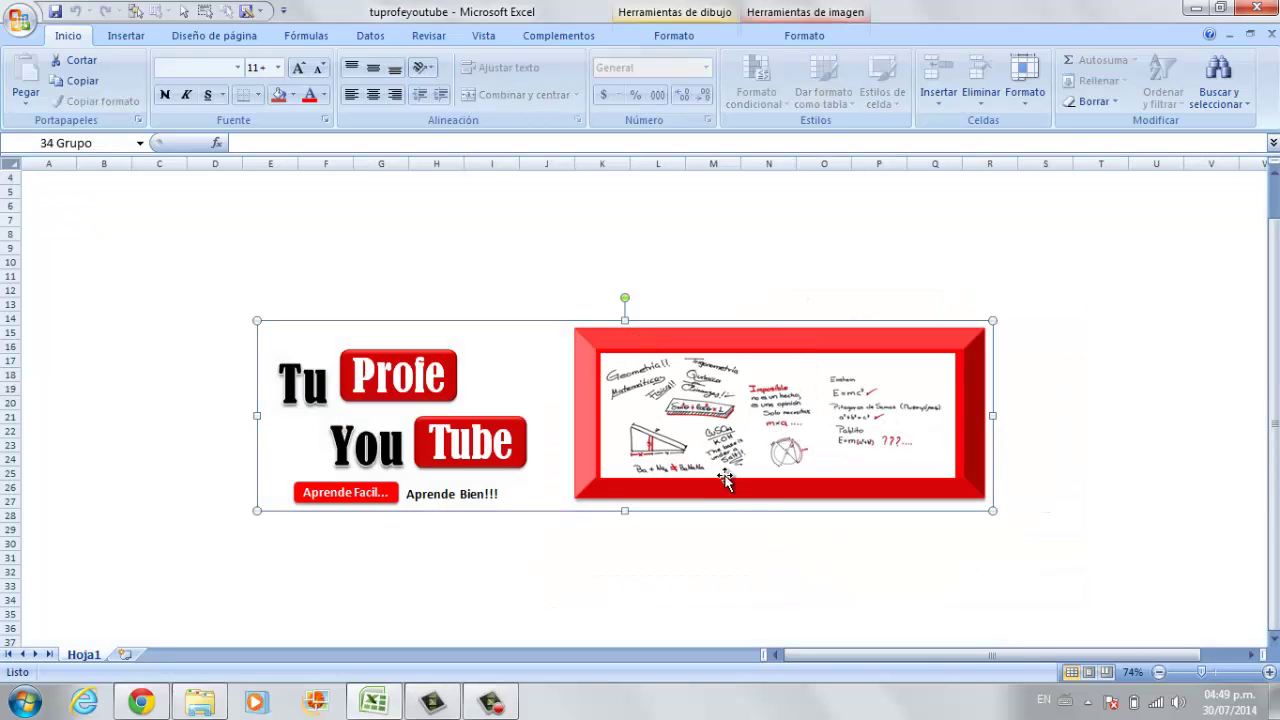
pyautogui.click(672, 586)
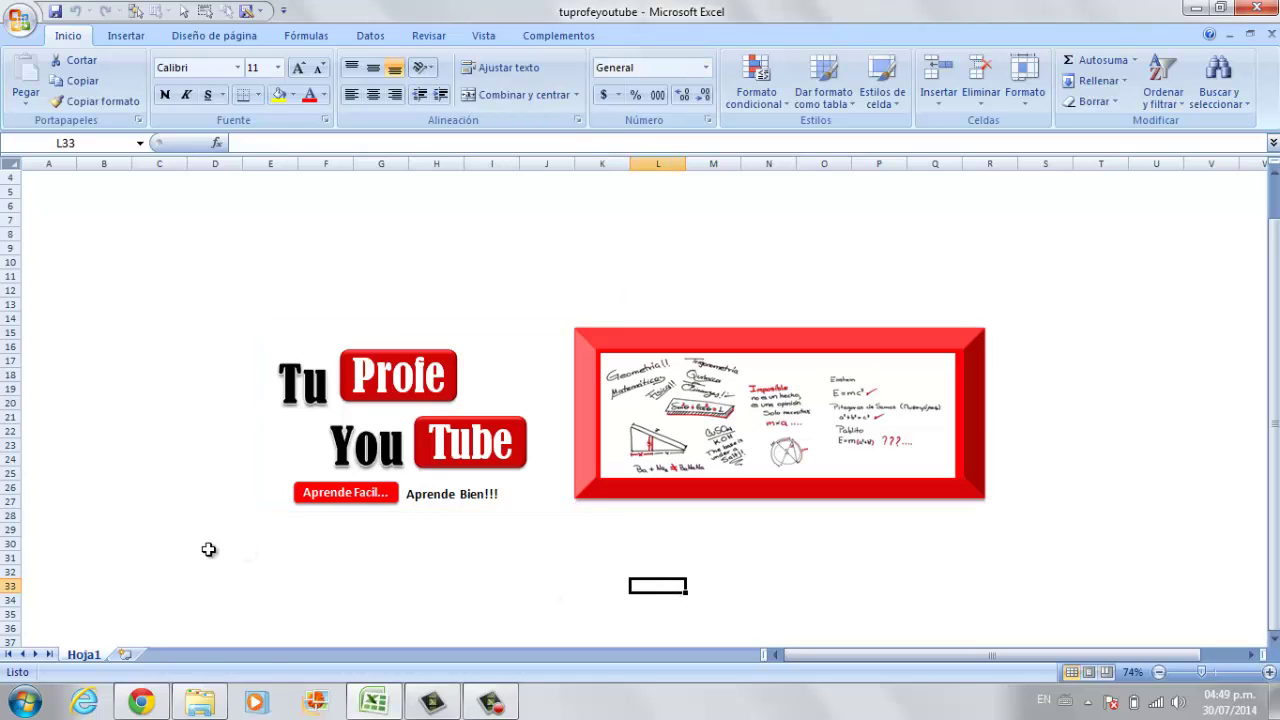
# Step: Duplicate Hoja1 as Hoja1 (2) through Mover o copiar, then drag Hoja1 back in front
pyautogui.rightClick(96, 656)
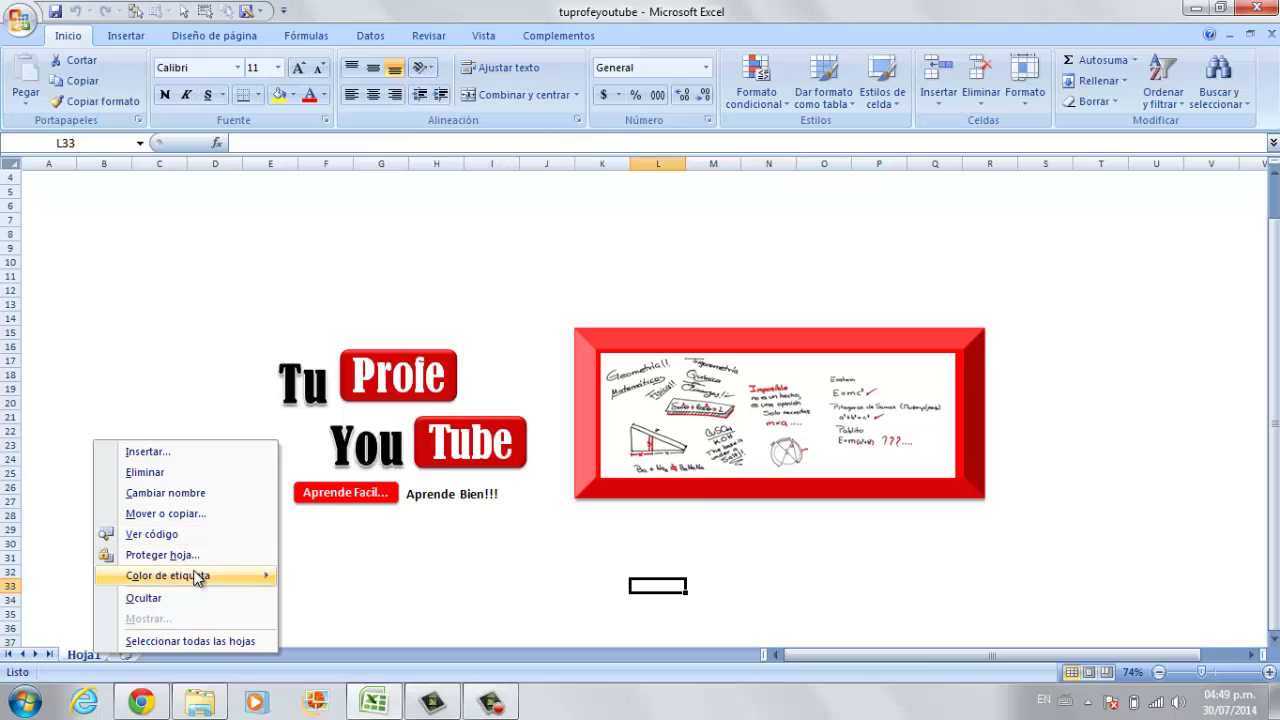
pyautogui.click(199, 514)
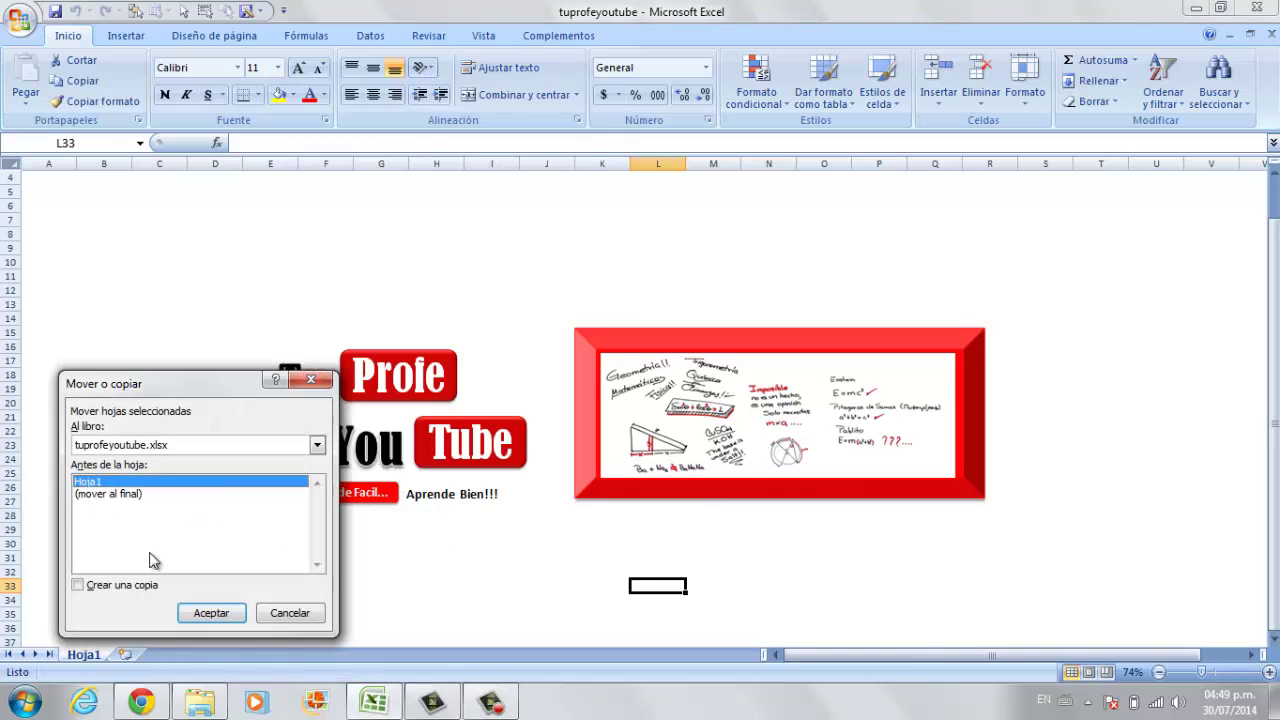
pyautogui.click(78, 585)
pyautogui.click(200, 612)
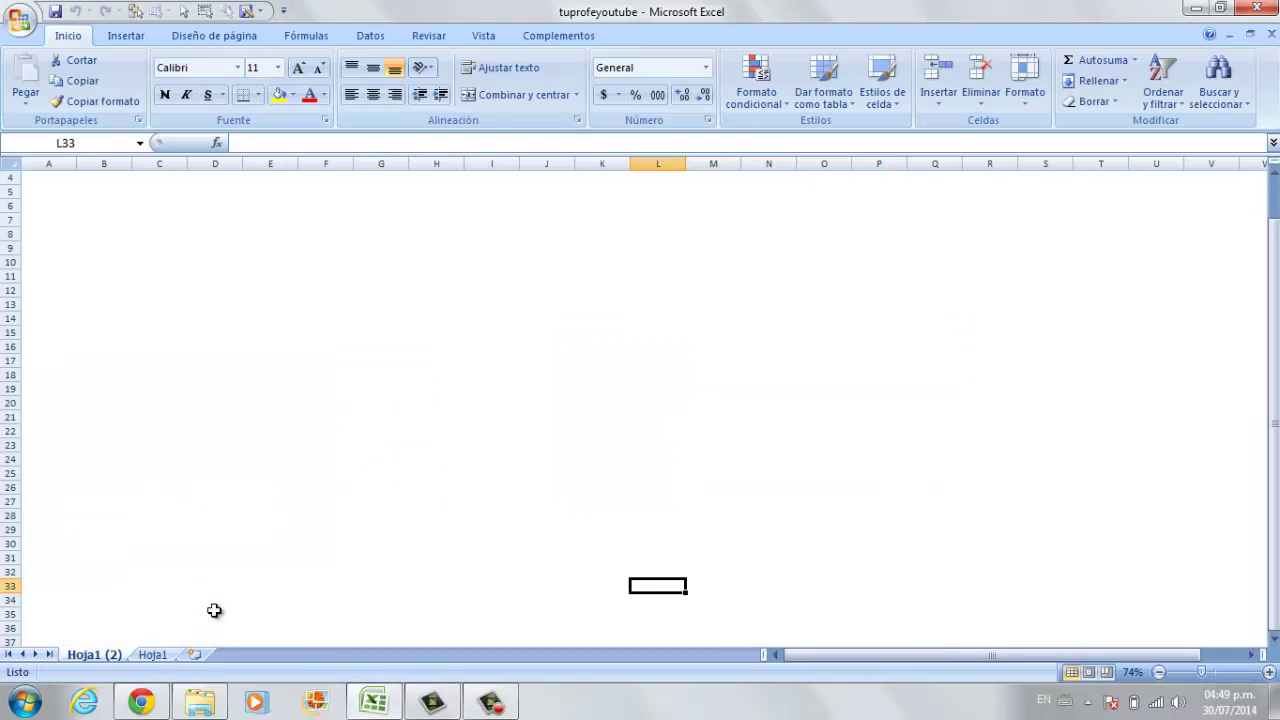
pyautogui.moveTo(152, 655); pyautogui.dragTo(68, 663)
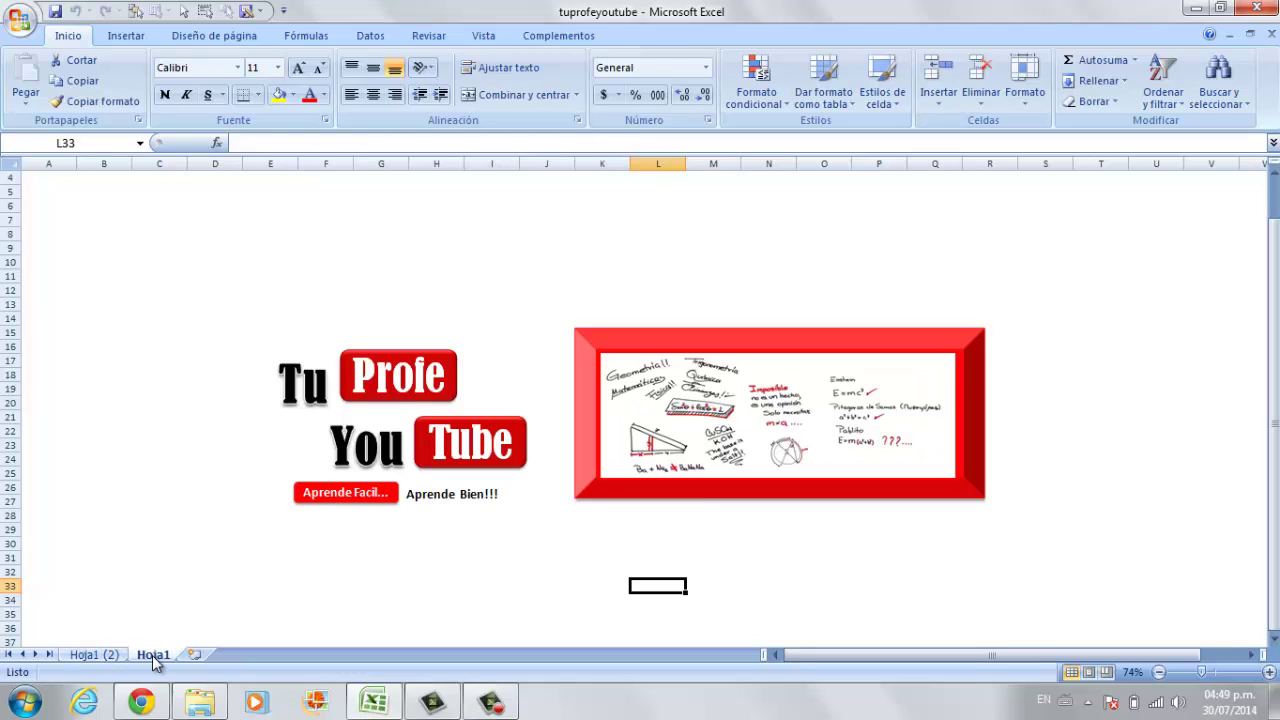
# Step: On Hoja1 (2), ungroup the Tu Profe YouTube logo from the red framed picture
pyautogui.click(143, 656)
pyautogui.click(201, 516)
pyautogui.click(686, 470)
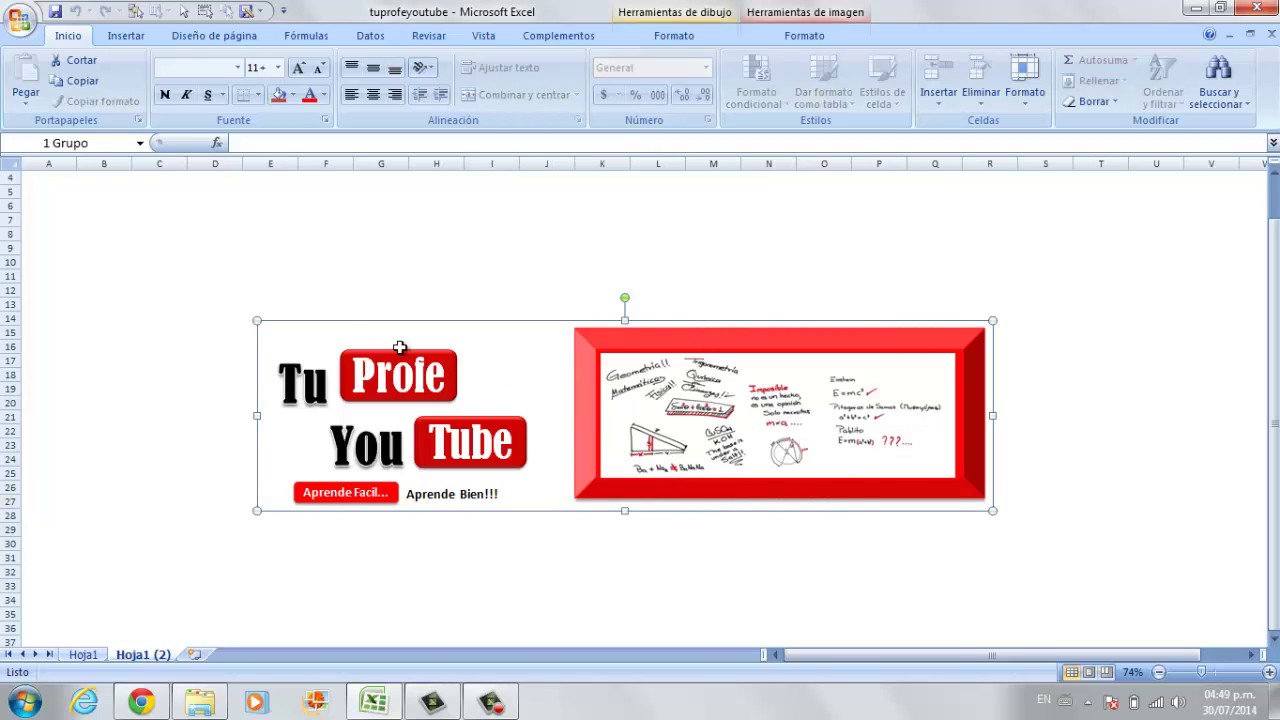
pyautogui.click(805, 35)
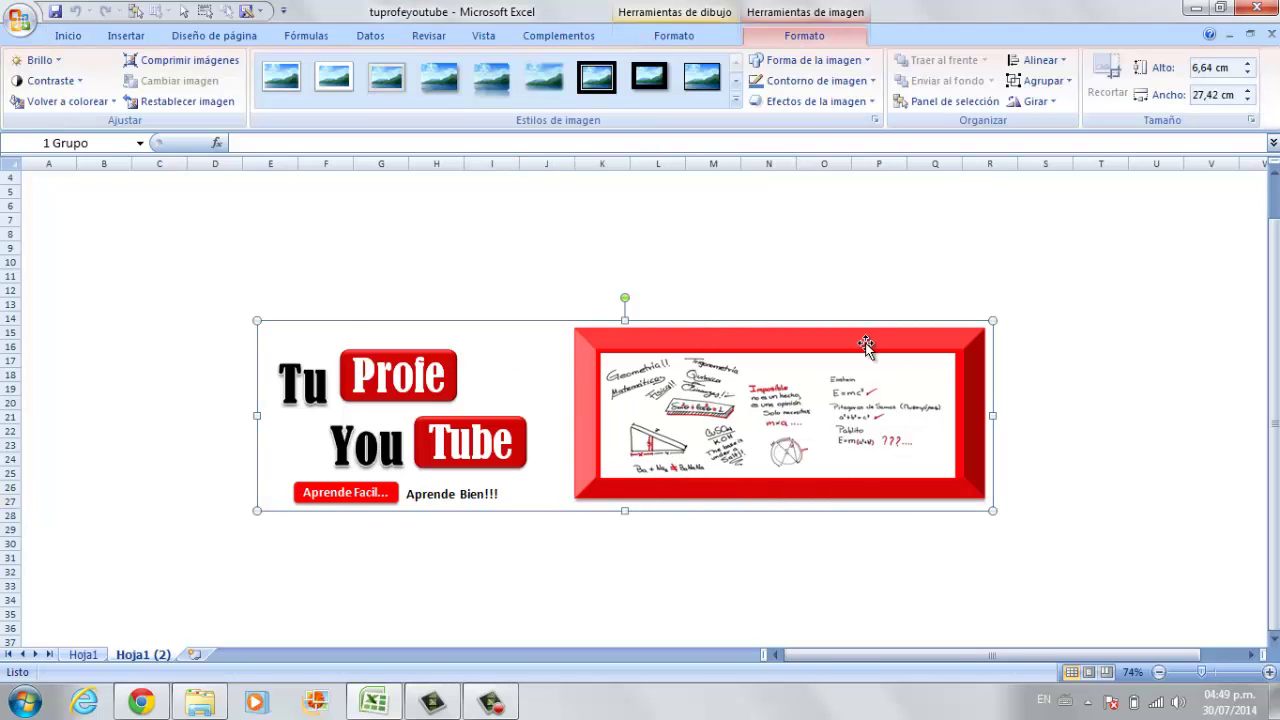
pyautogui.click(1068, 90)
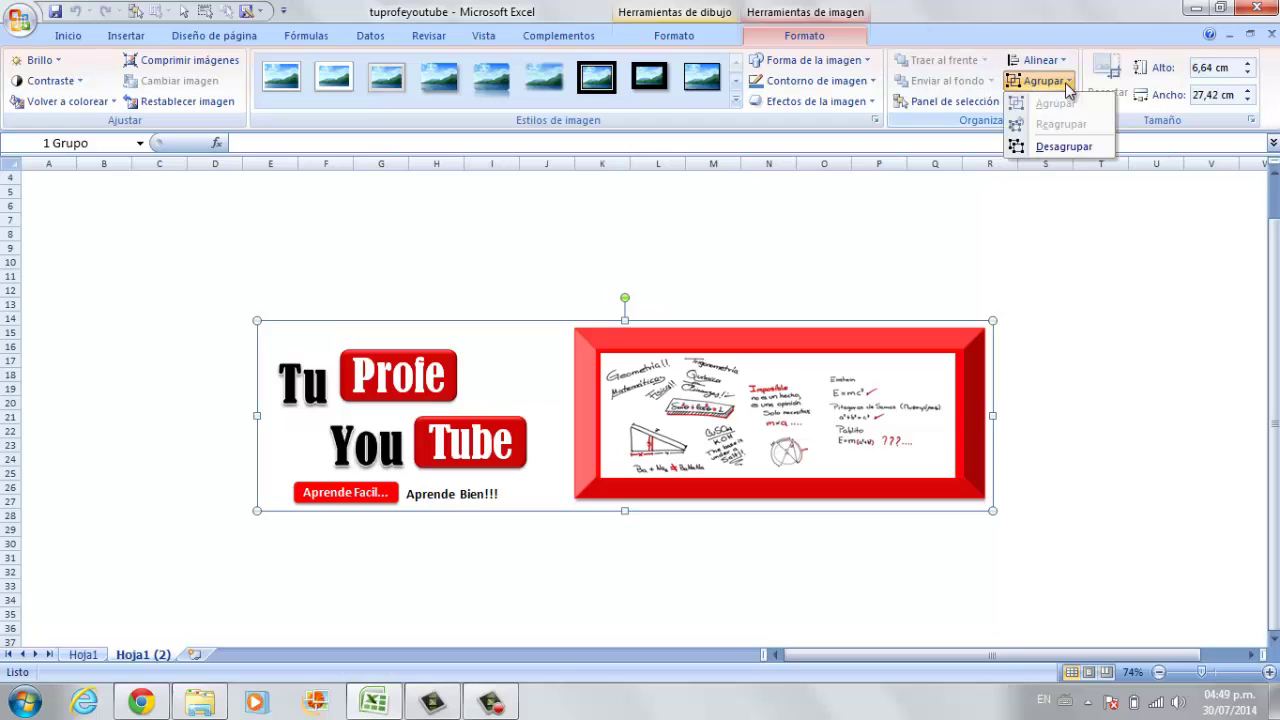
pyautogui.click(1060, 147)
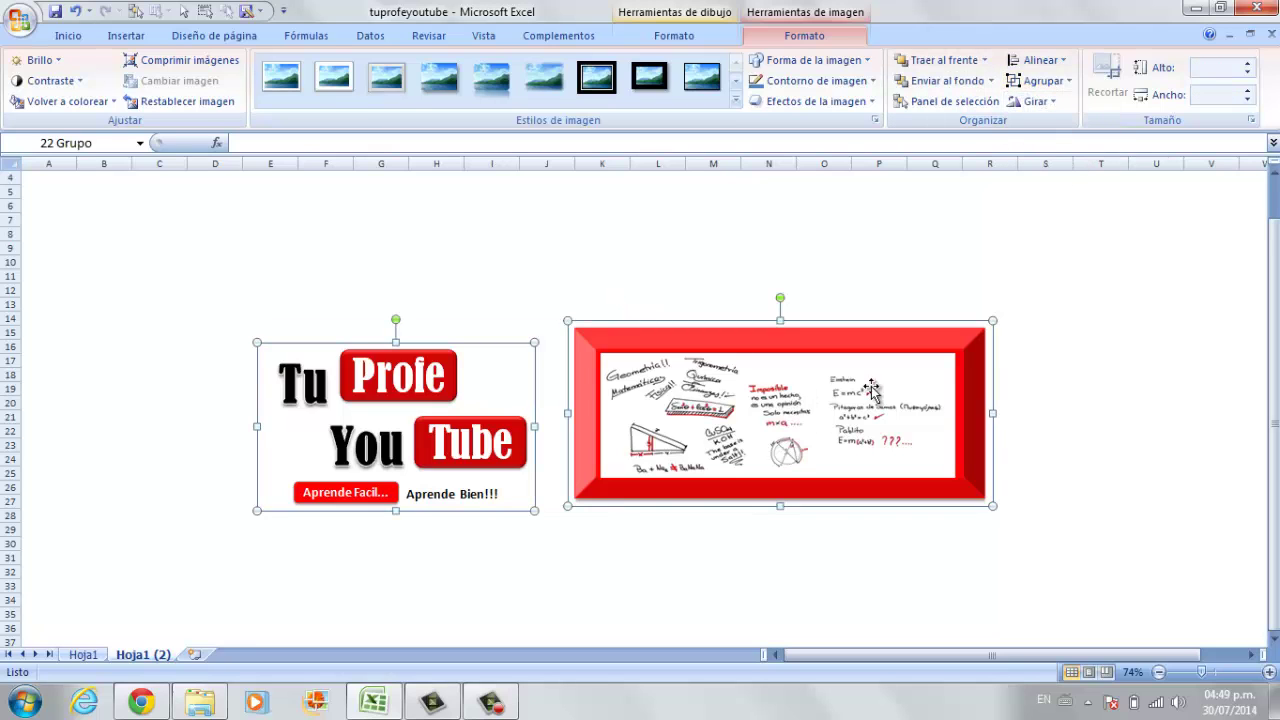
pyautogui.click(1100, 392)
# Step: Delete the red framed picture and drag the logo to the middle of the sheet
pyautogui.click(935, 378)
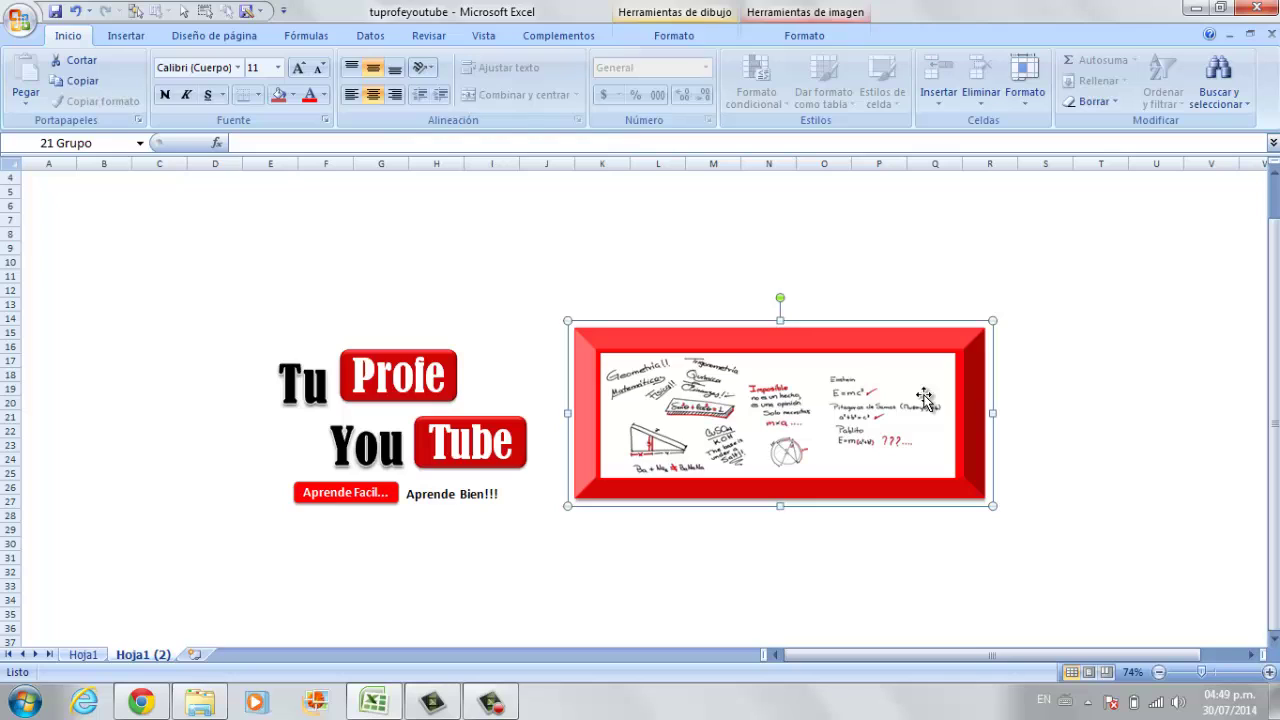
pyautogui.press('Delete')
pyautogui.click(765, 459)
pyautogui.click(518, 448)
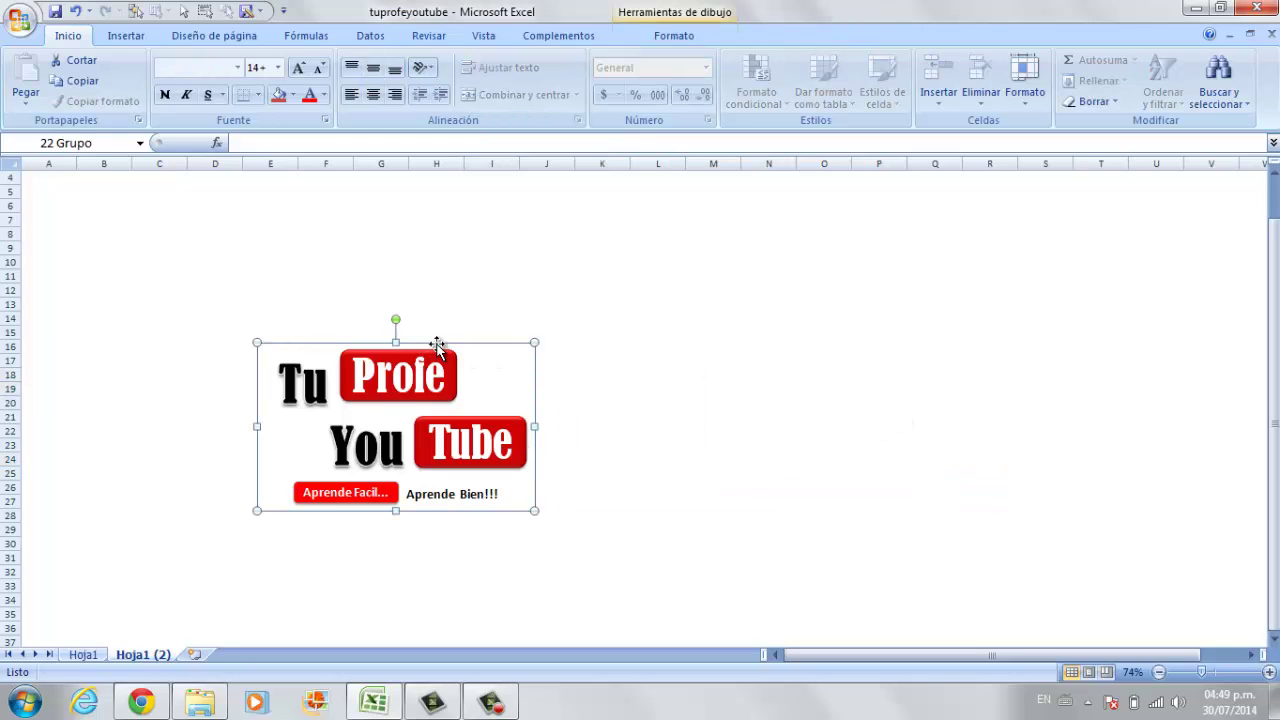
pyautogui.moveTo(437, 352); pyautogui.dragTo(691, 350)
pyautogui.click(876, 447)
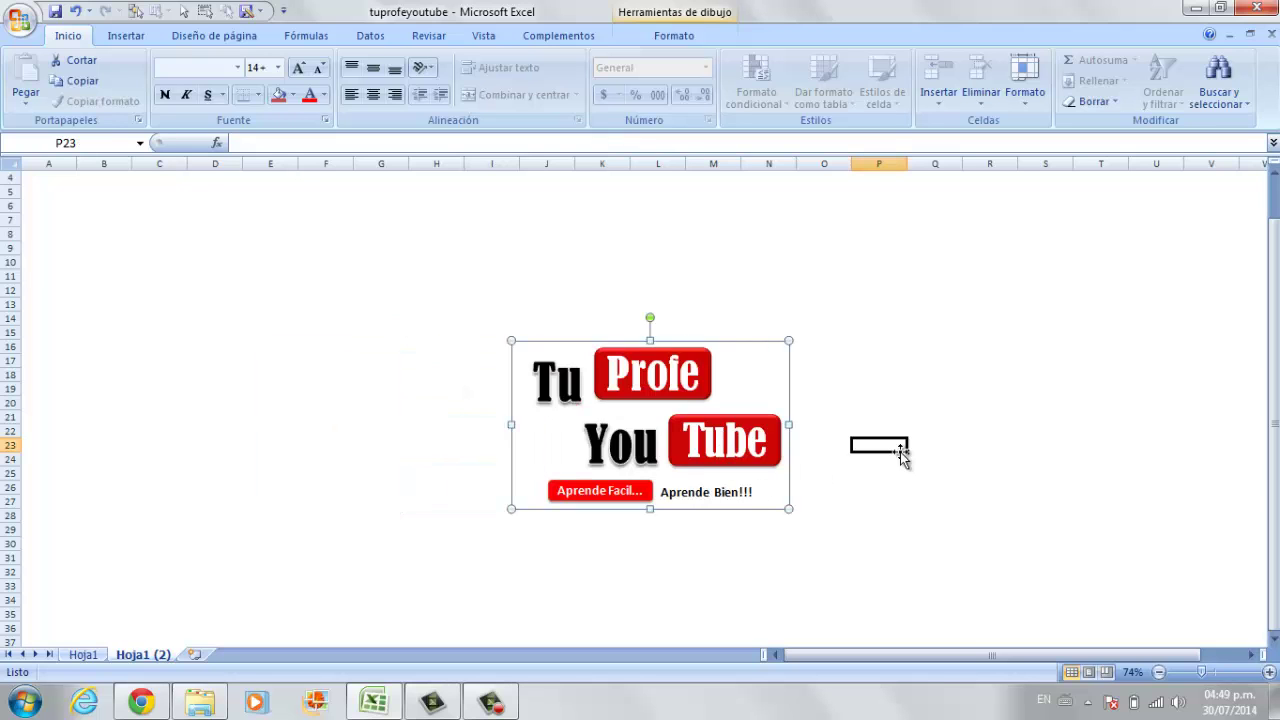
# Step: Draw a rectangle shape just below the Tu Profe YouTube logo
pyautogui.click(128, 37)
pyautogui.click(245, 98)
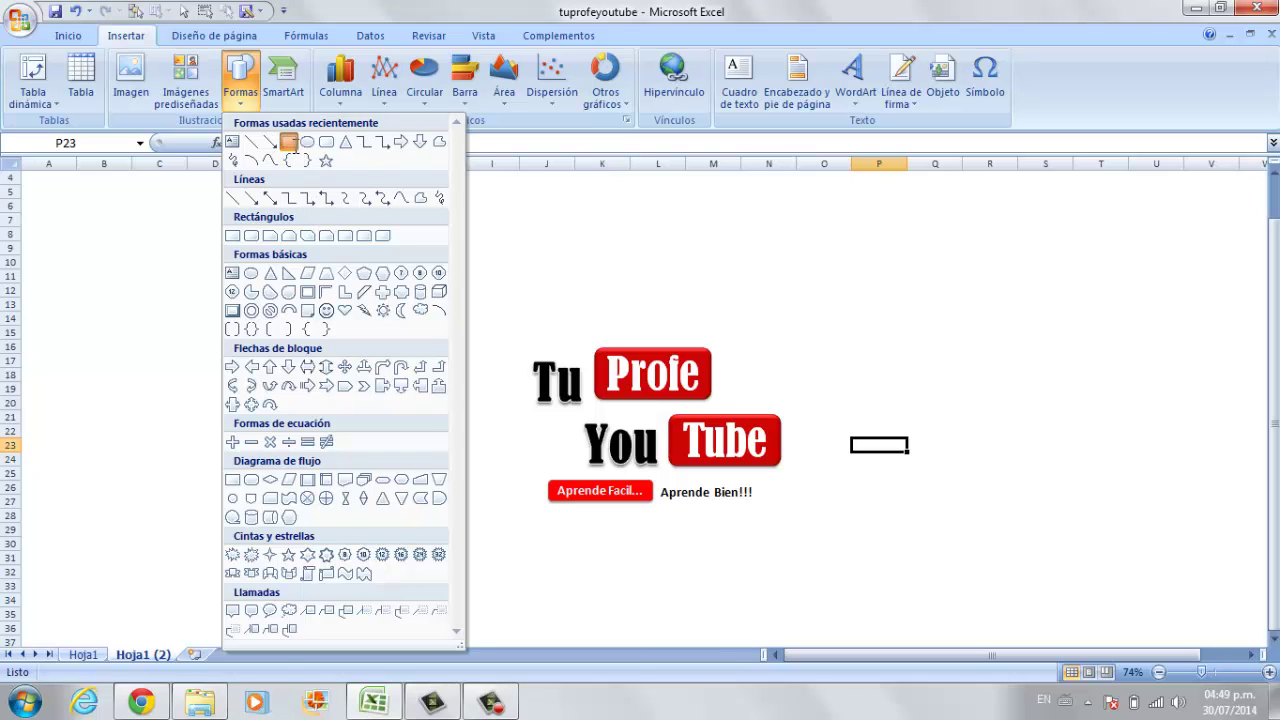
pyautogui.click(288, 142)
pyautogui.moveTo(534, 527); pyautogui.dragTo(777, 591)
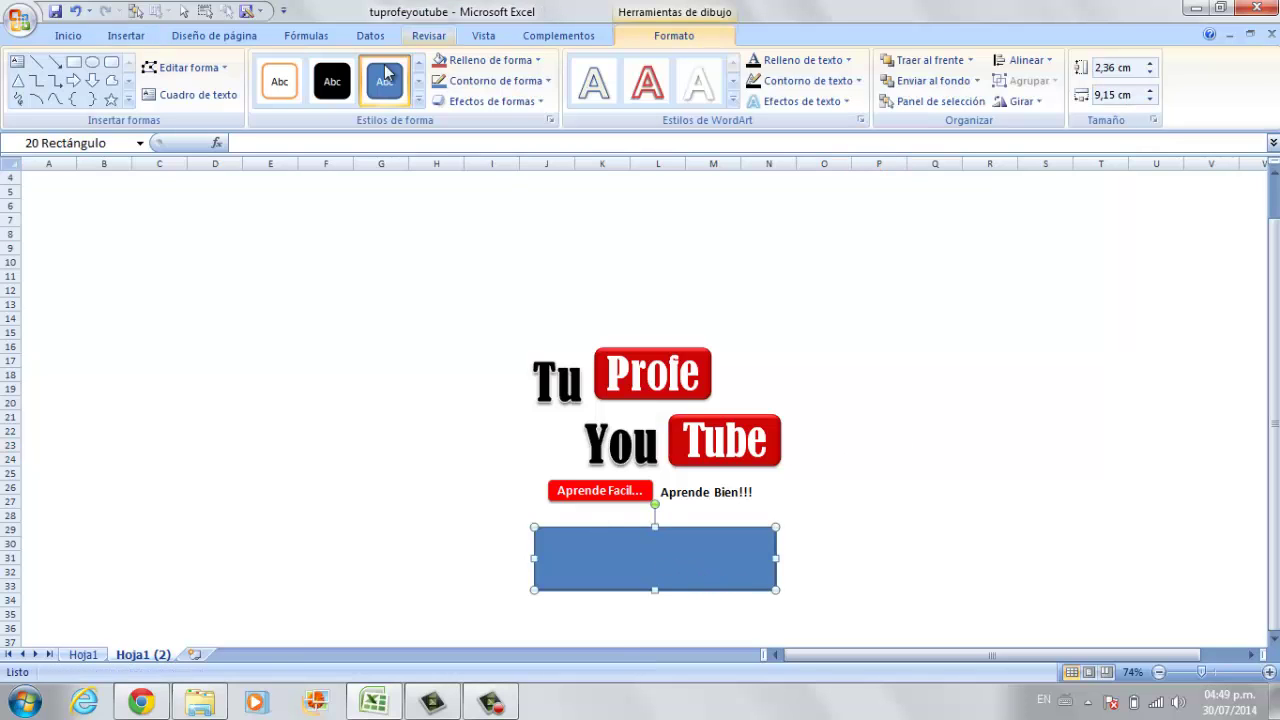
# Step: Give the rectangle the red style and bright red fill, labelled 'Suscribete, Haz Click Aqui...'
pyautogui.click(418, 101)
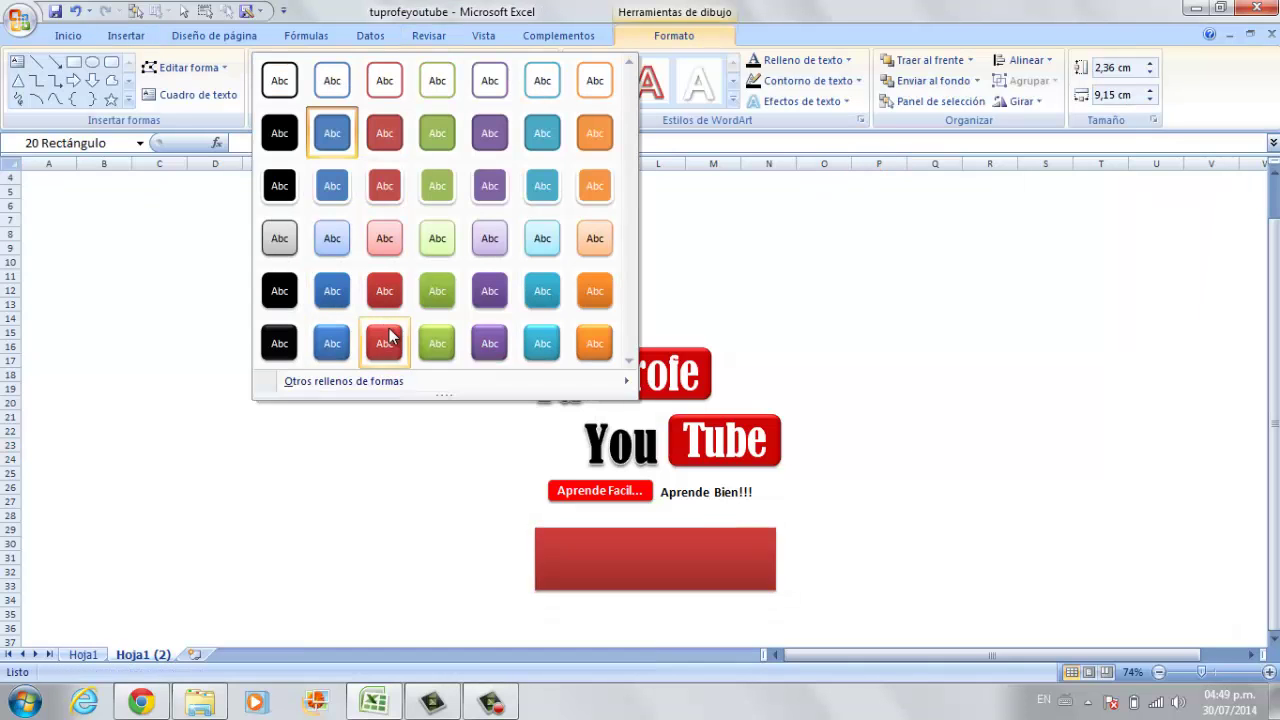
pyautogui.click(383, 334)
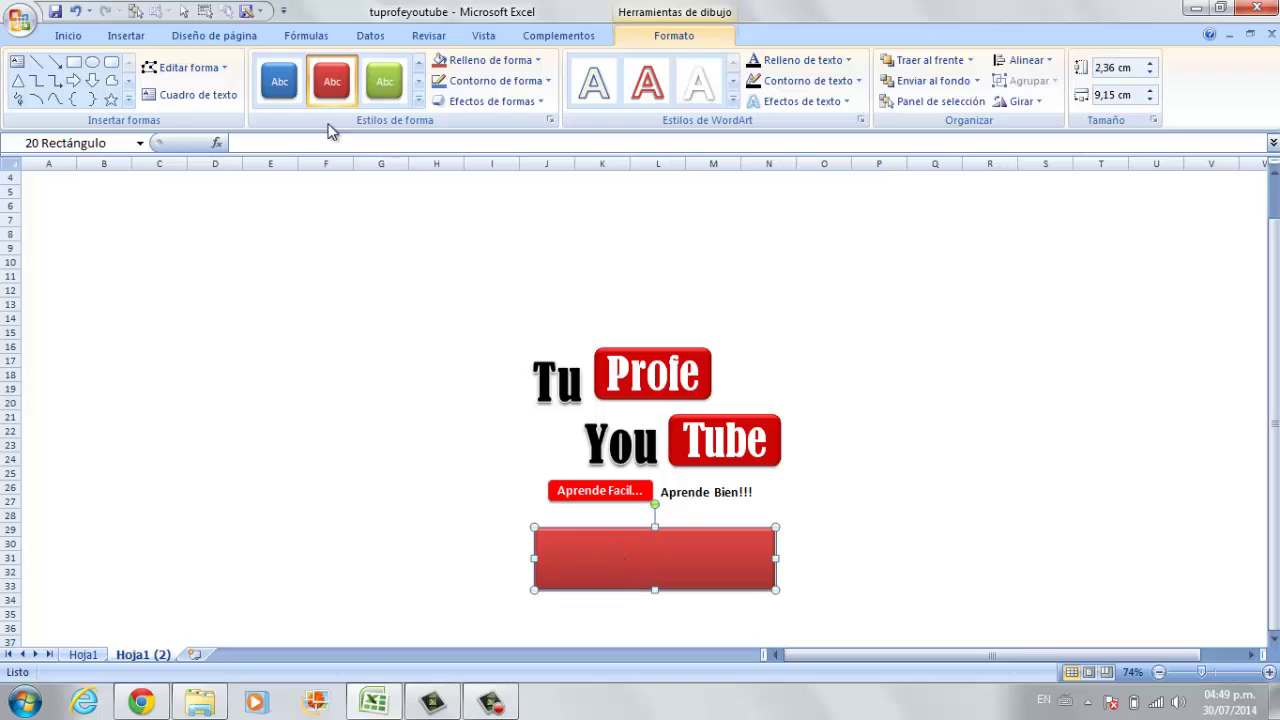
pyautogui.click(537, 61)
pyautogui.click(454, 222)
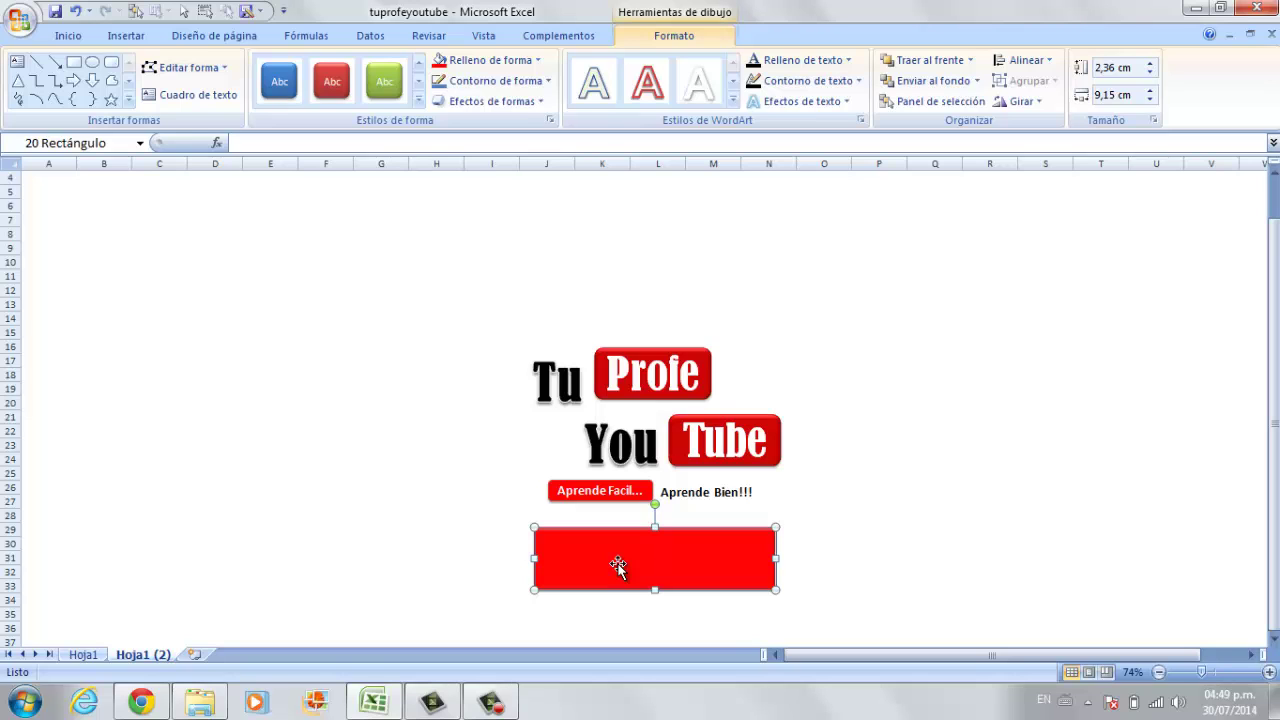
pyautogui.write('Susc')
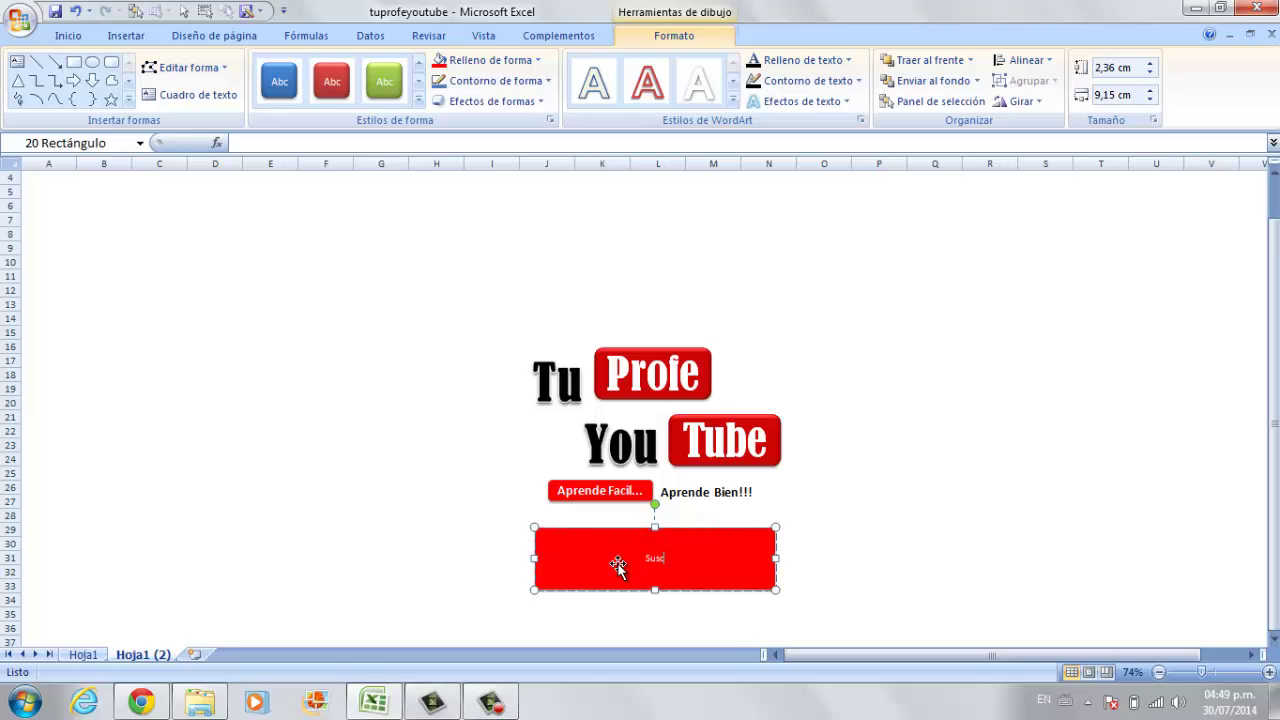
pyautogui.write('ribete,')
pyautogui.write(' Haz ')
pyautogui.write('Click ')
pyautogui.write('Aqui.')
pyautogui.write('..')
pyautogui.hotkey('shift', 'Left')
pyautogui.hotkey('shift', 'Left')
pyautogui.hotkey('shift', 'Left')
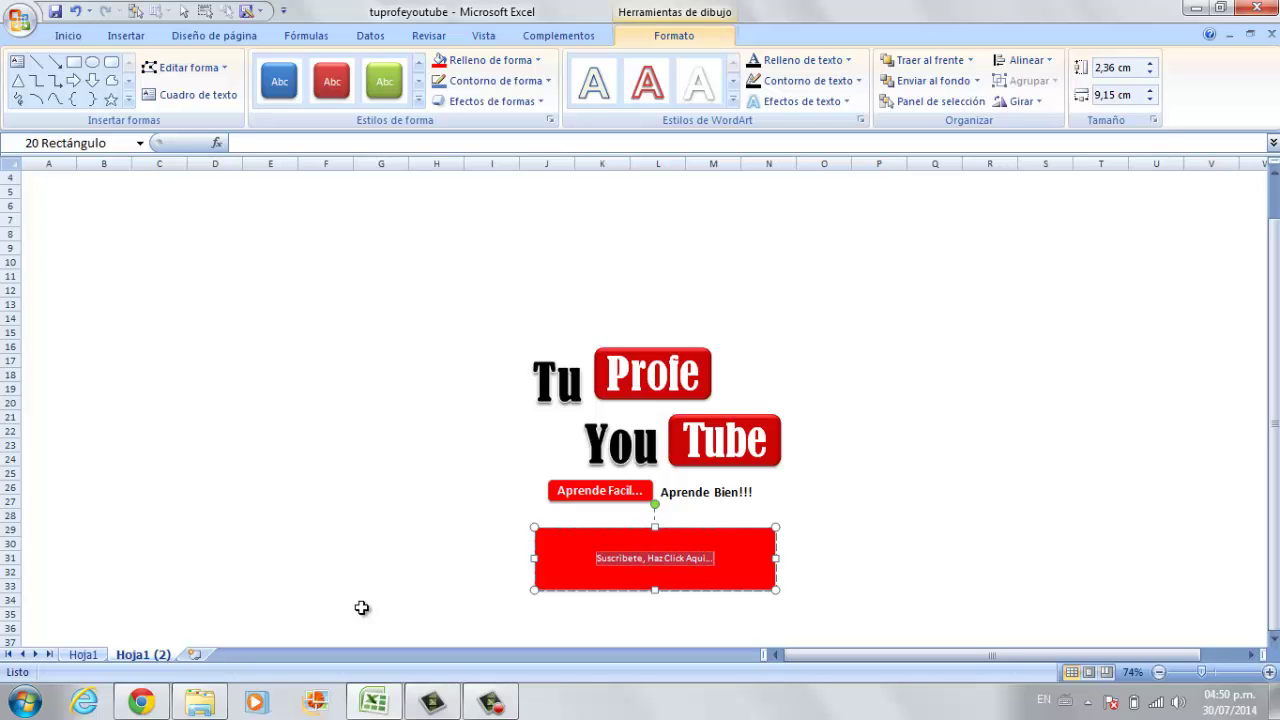
# Step: Make the Suscribete box label font size 28 and bold
pyautogui.click(72, 35)
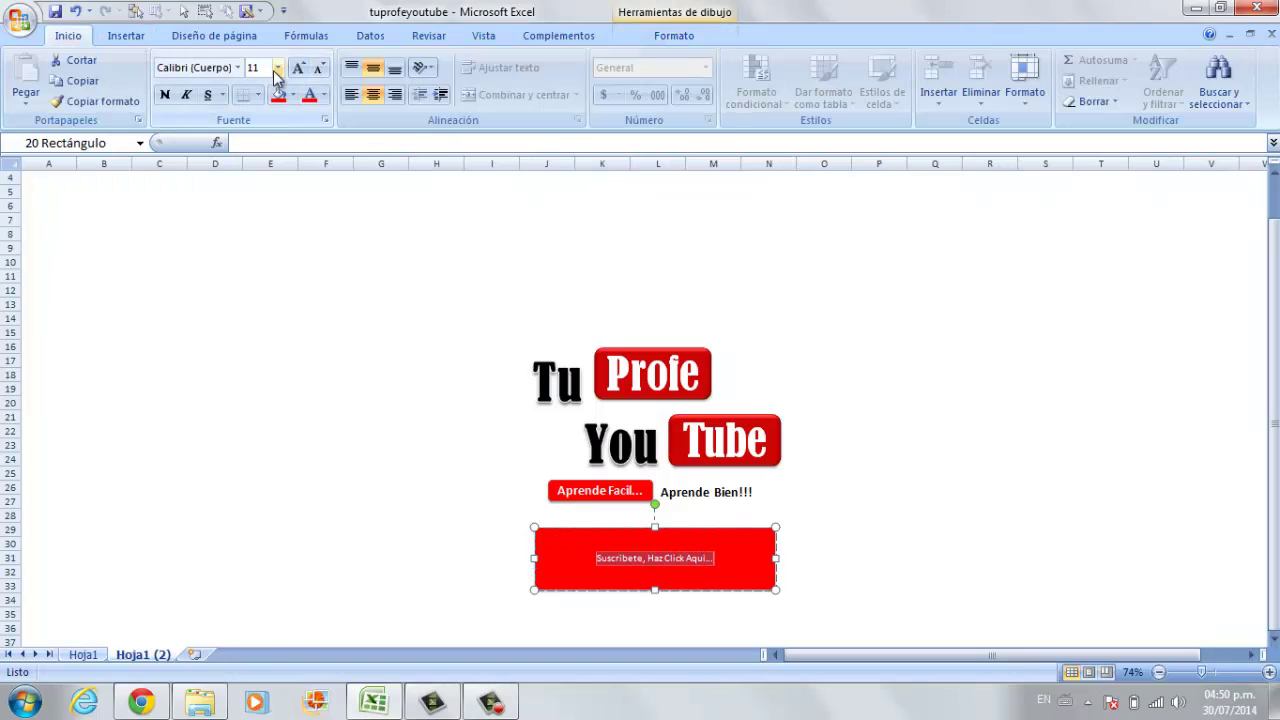
pyautogui.click(276, 70)
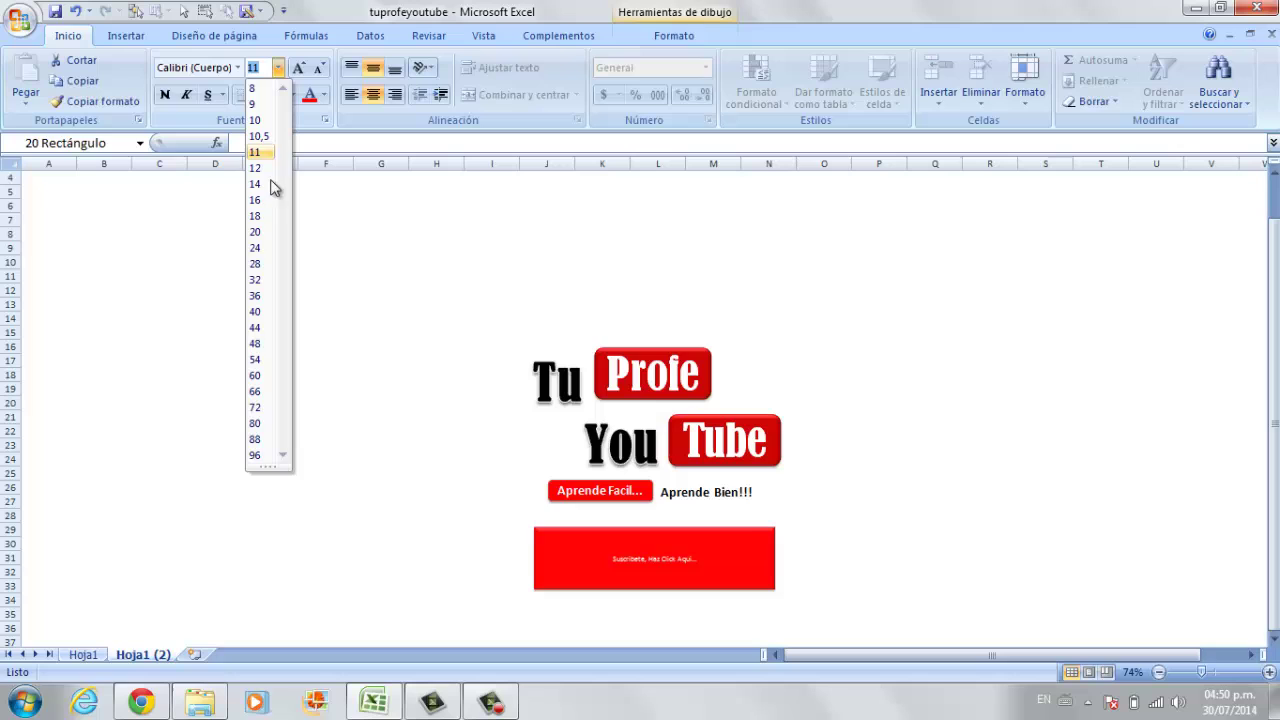
pyautogui.click(262, 263)
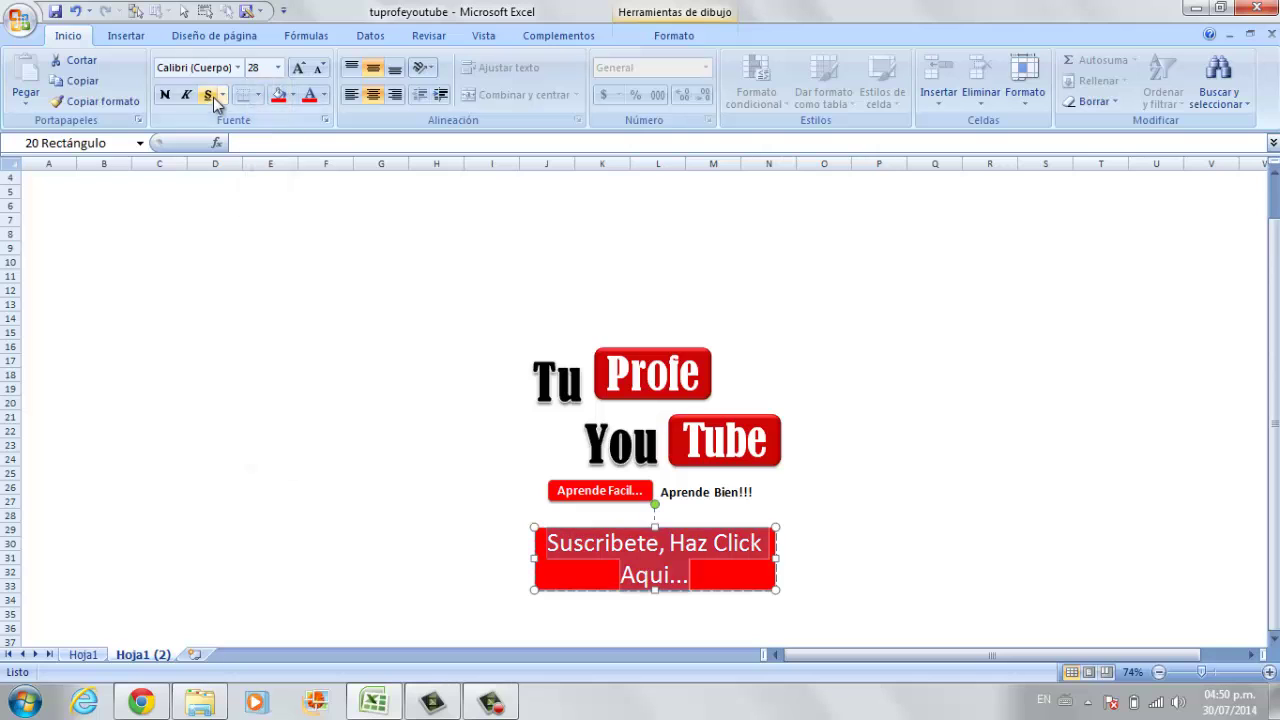
pyautogui.click(165, 94)
pyautogui.click(440, 500)
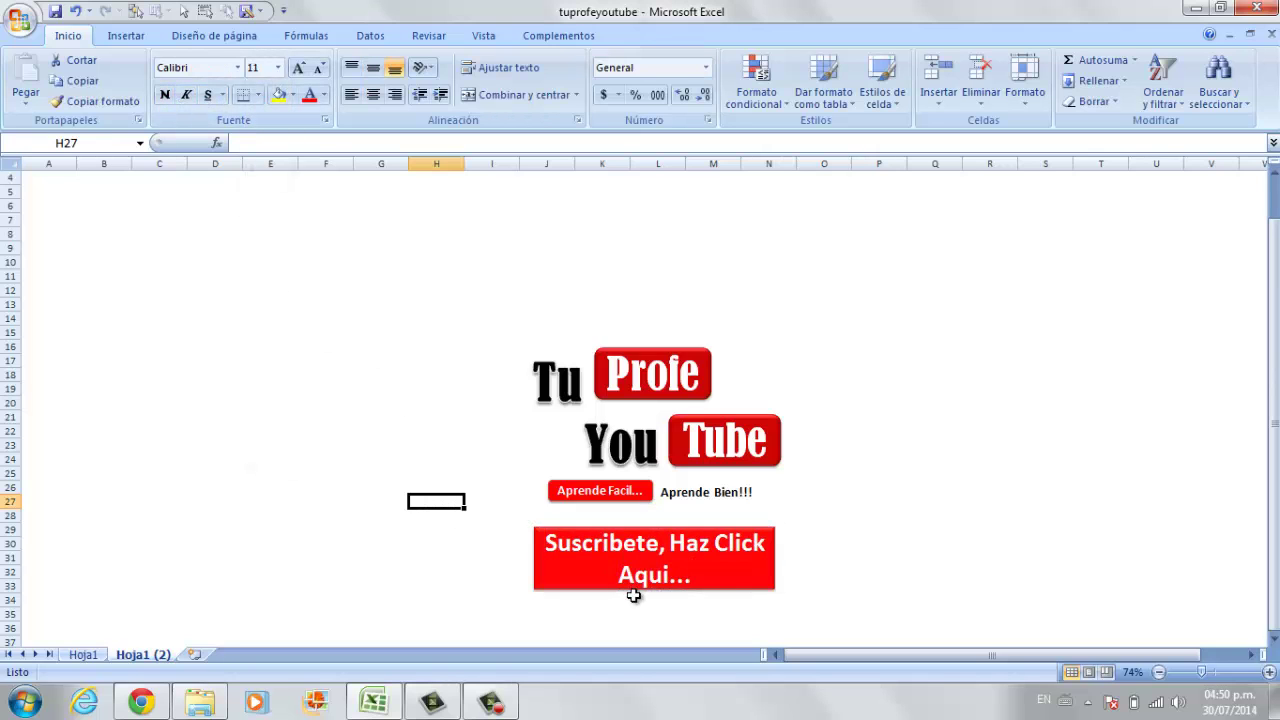
# Step: Browse the shape styles and rounded rectangle tool without changing the box
pyautogui.click(736, 589)
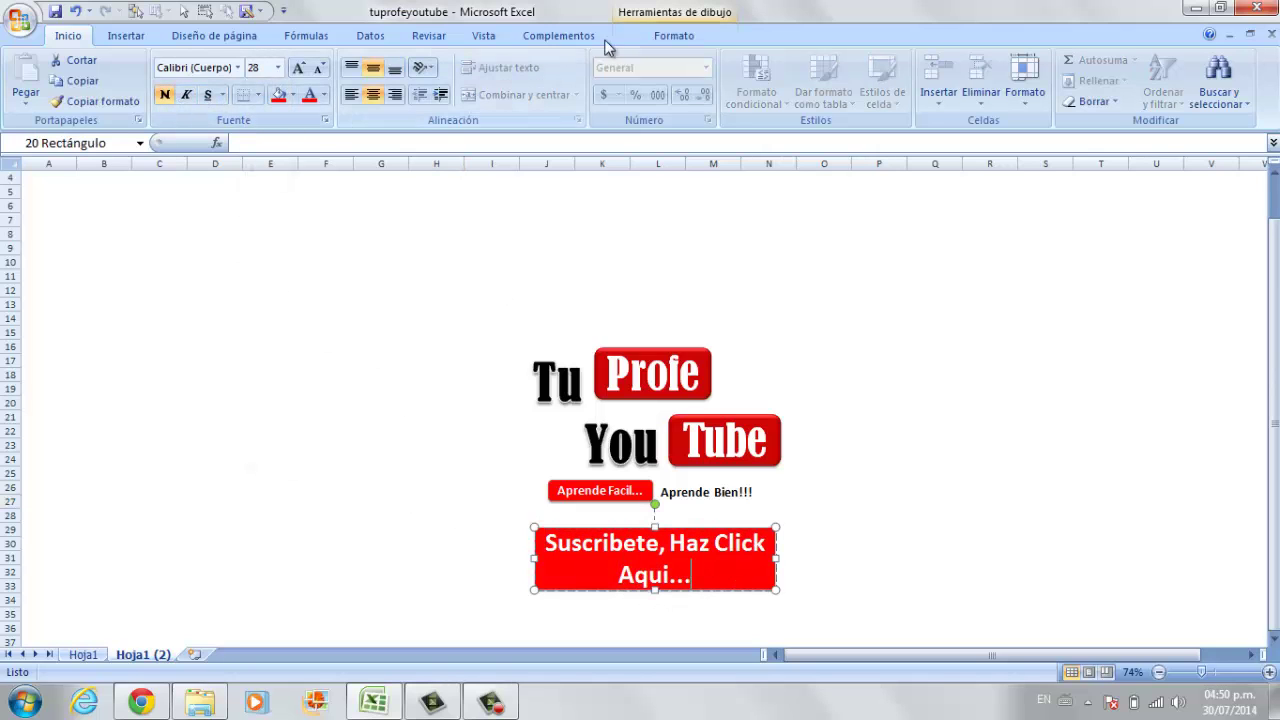
pyautogui.click(670, 34)
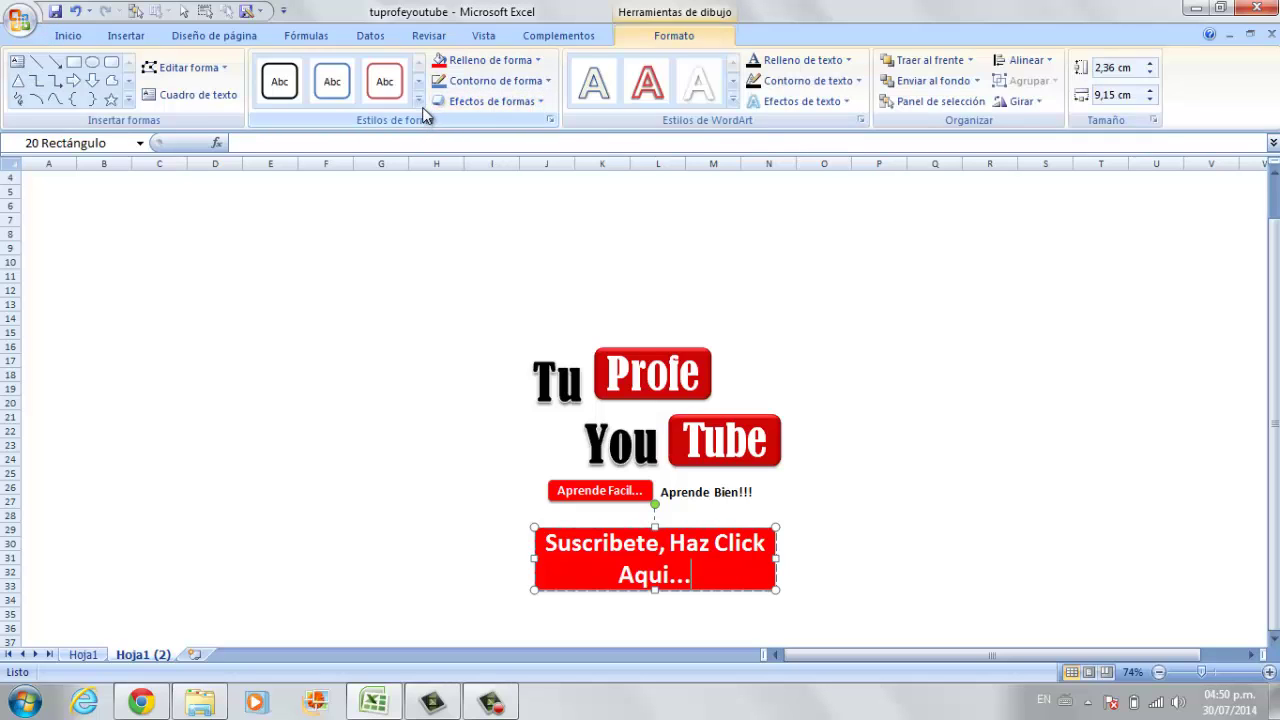
pyautogui.click(418, 100)
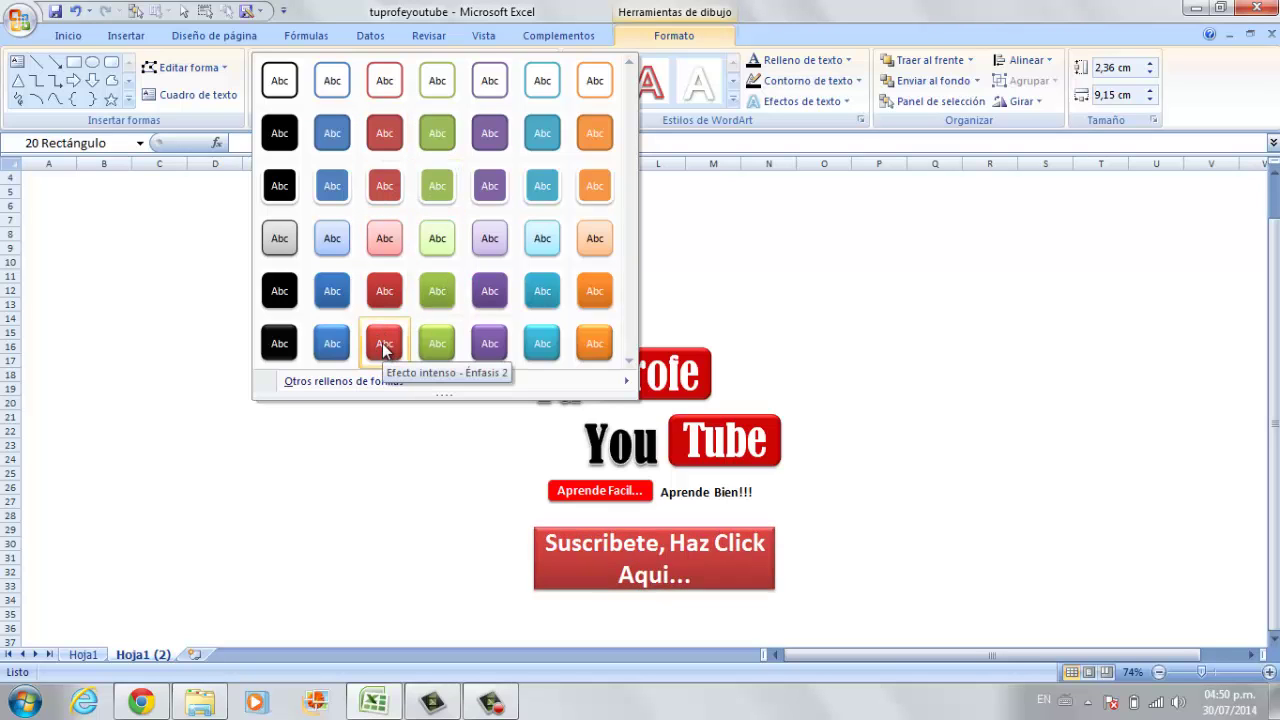
pyautogui.click(865, 385)
pyautogui.click(111, 62)
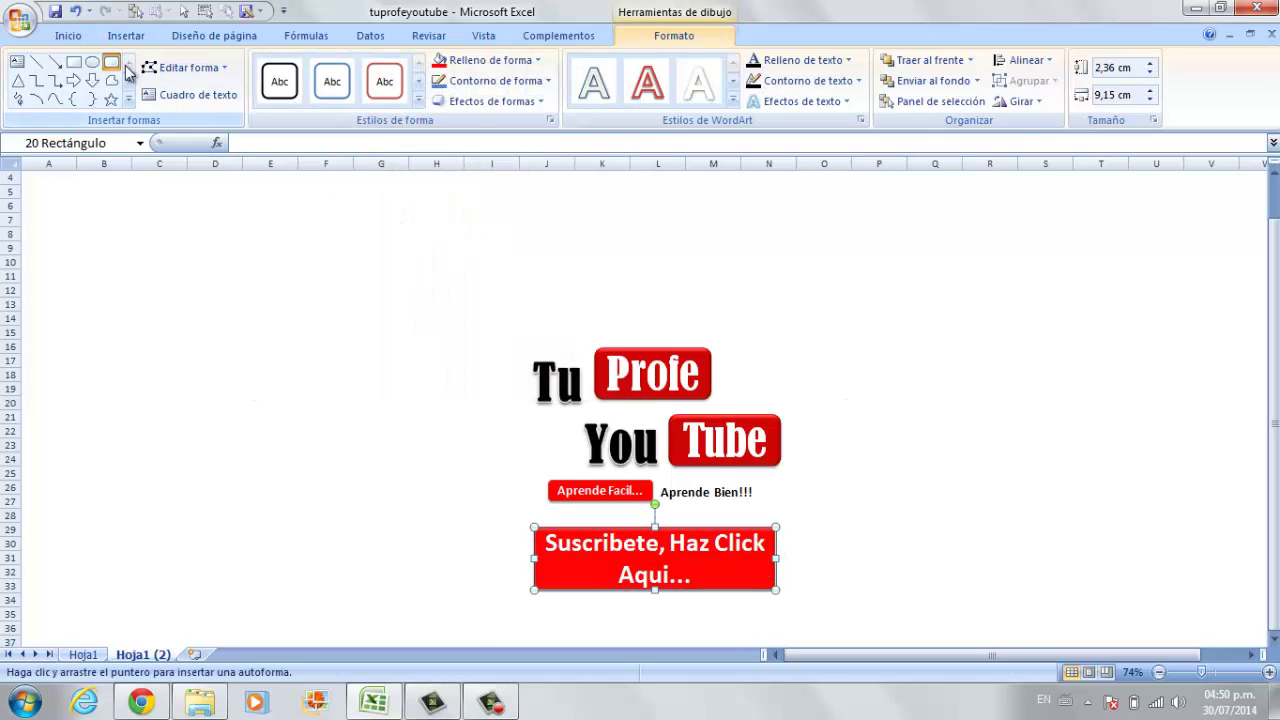
pyautogui.press('Escape')
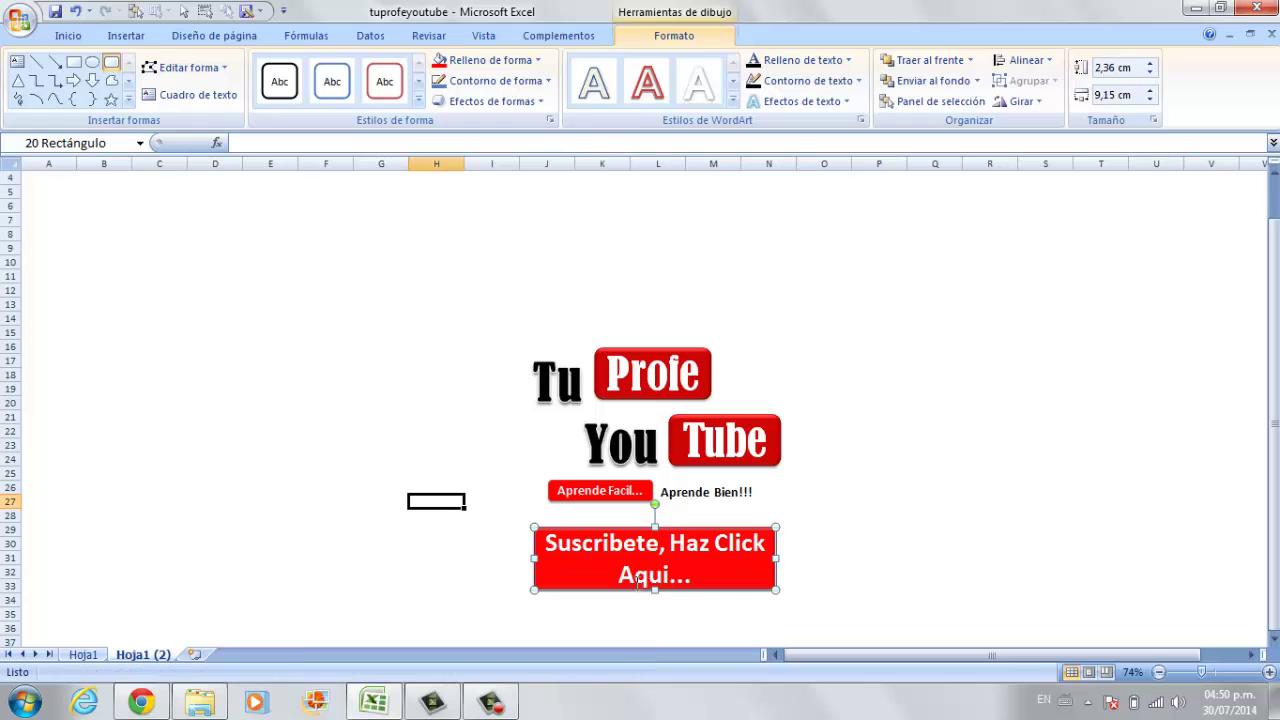
# Step: Remove the Suscribete box with Ctrl+Z and select an empty cell
pyautogui.click(636, 583)
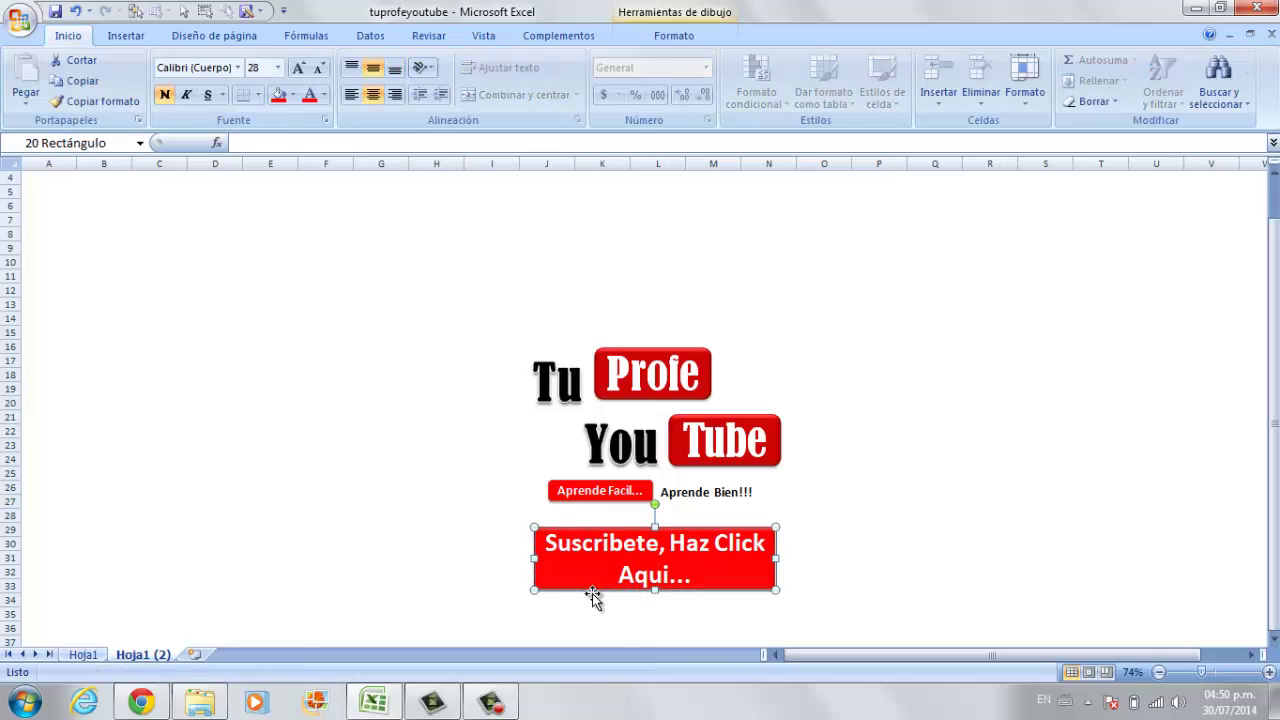
pyautogui.hotkey('ctrl', 'z')
pyautogui.click(556, 586)
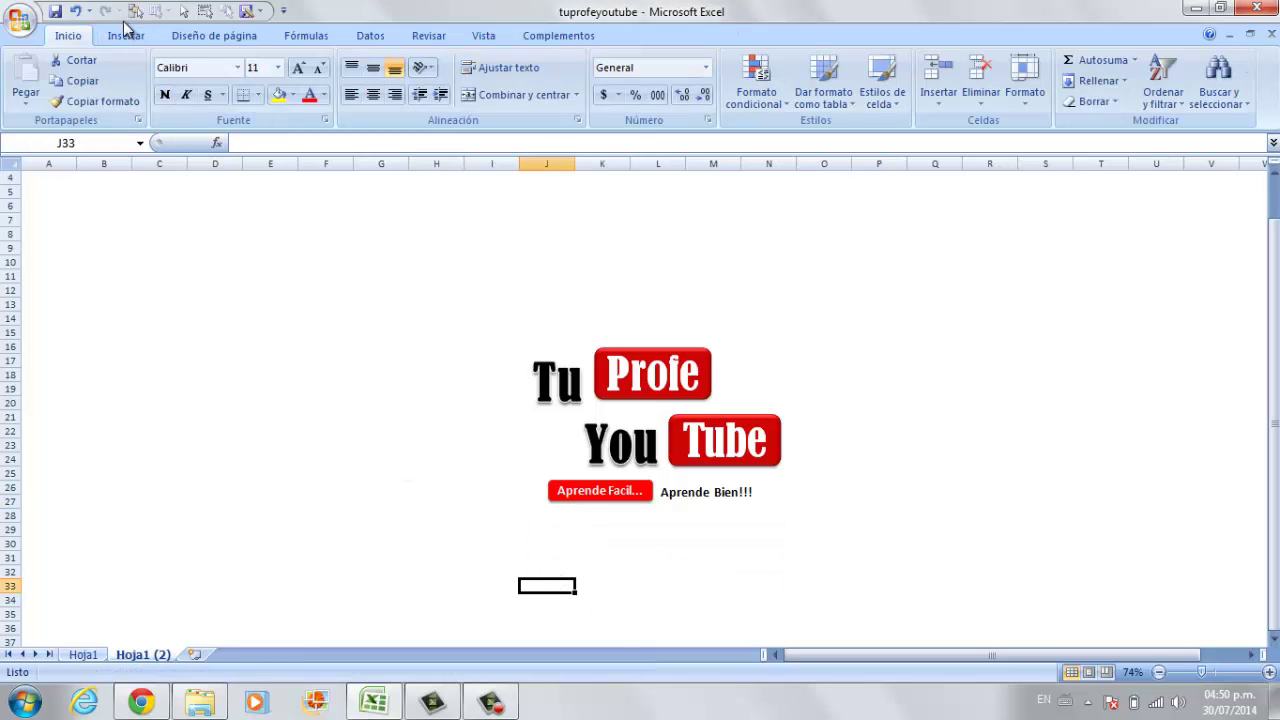
# Step: Draw a rounded rectangle just below the Aprende Facil tagline
pyautogui.click(126, 36)
pyautogui.click(252, 108)
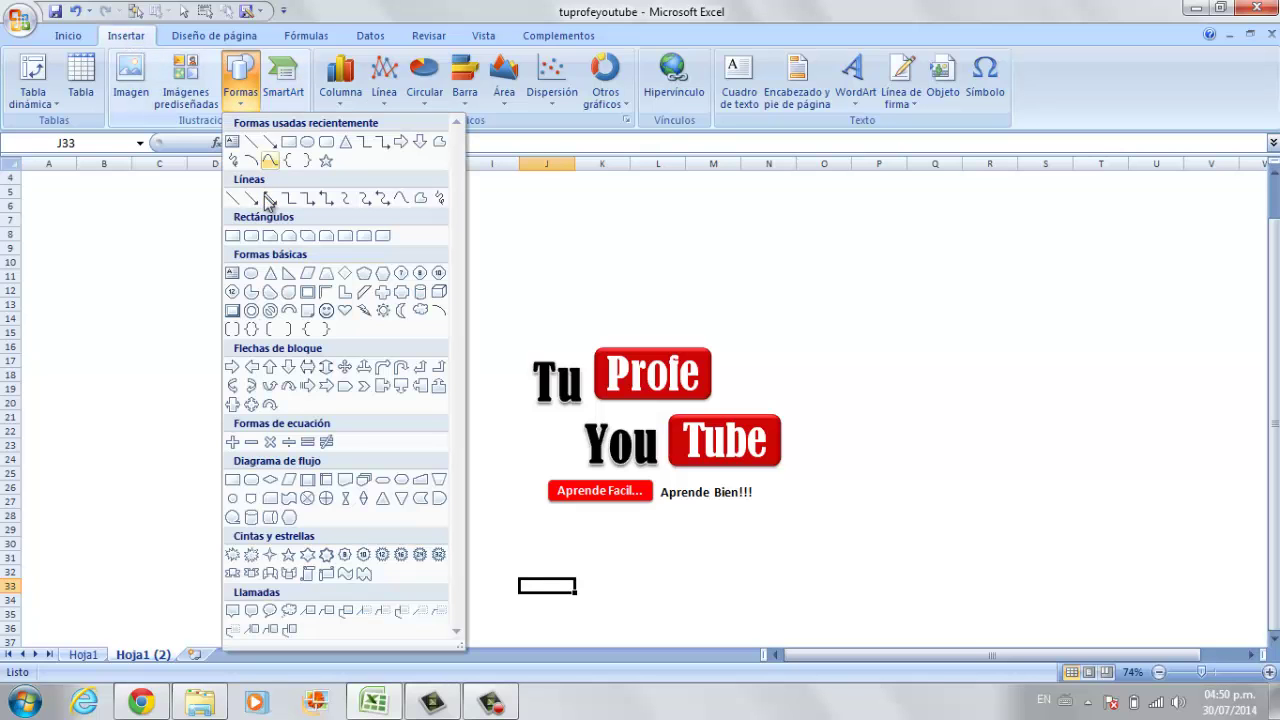
pyautogui.click(326, 141)
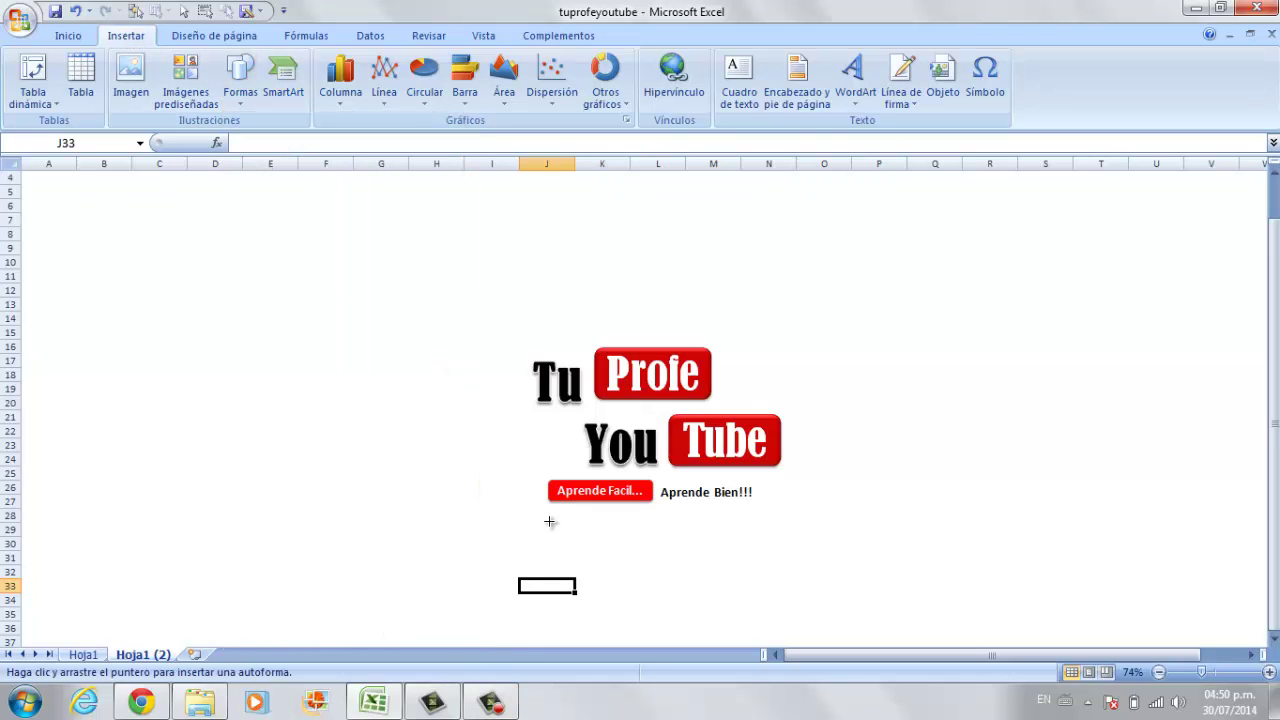
pyautogui.moveTo(541, 525); pyautogui.dragTo(745, 582)
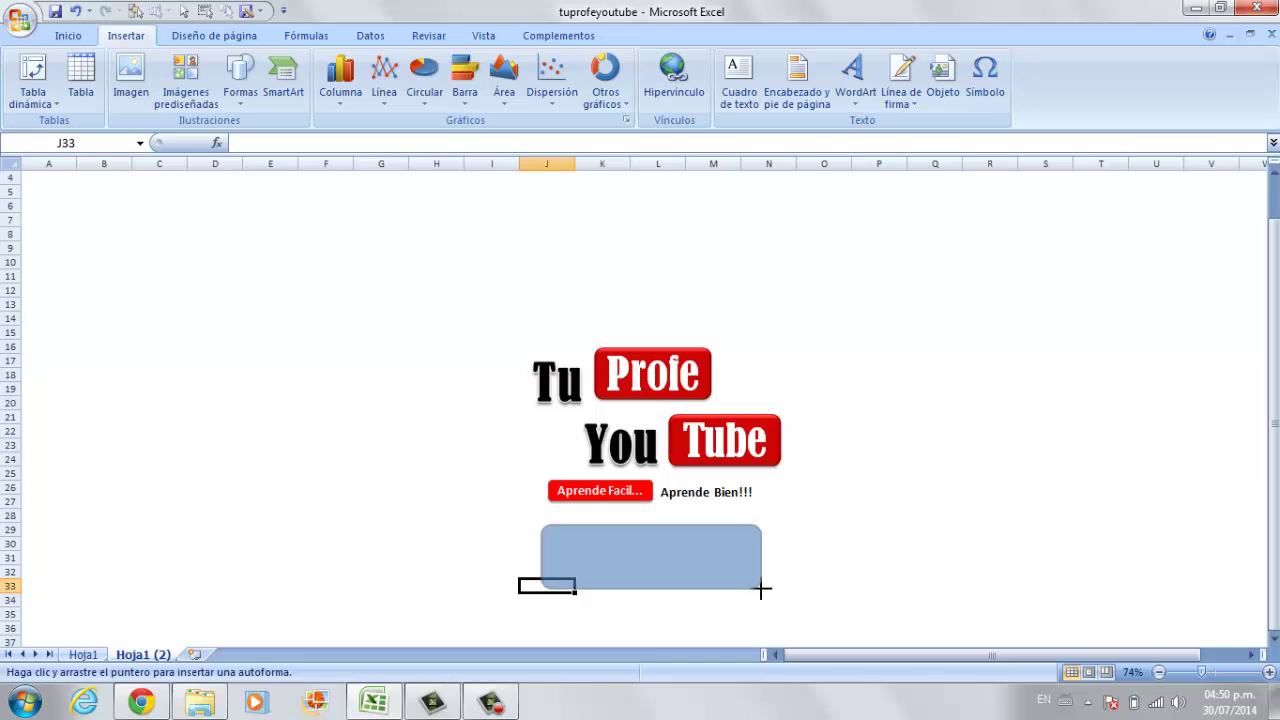
pyautogui.moveTo(762, 586); pyautogui.dragTo(762, 589)
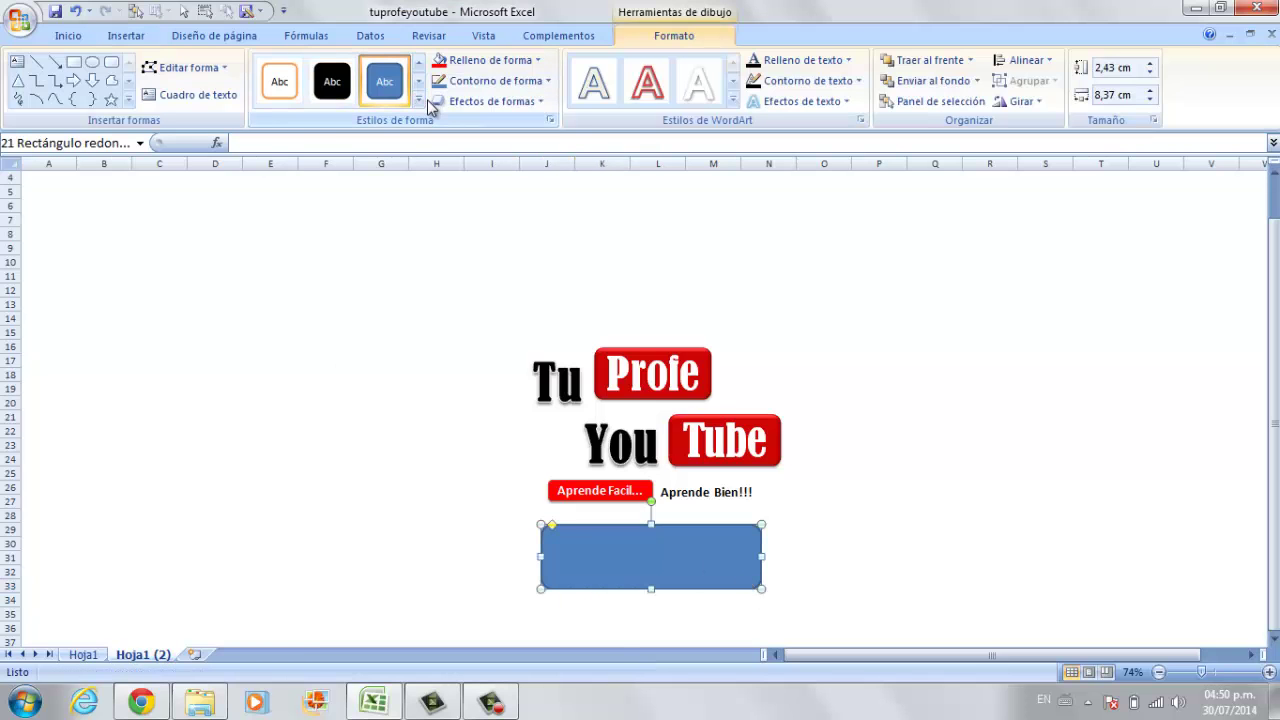
# Step: Style the rounded rectangle red with bright red fill and type its 'Siscribete, HazClick Aqui...' label
pyautogui.click(421, 104)
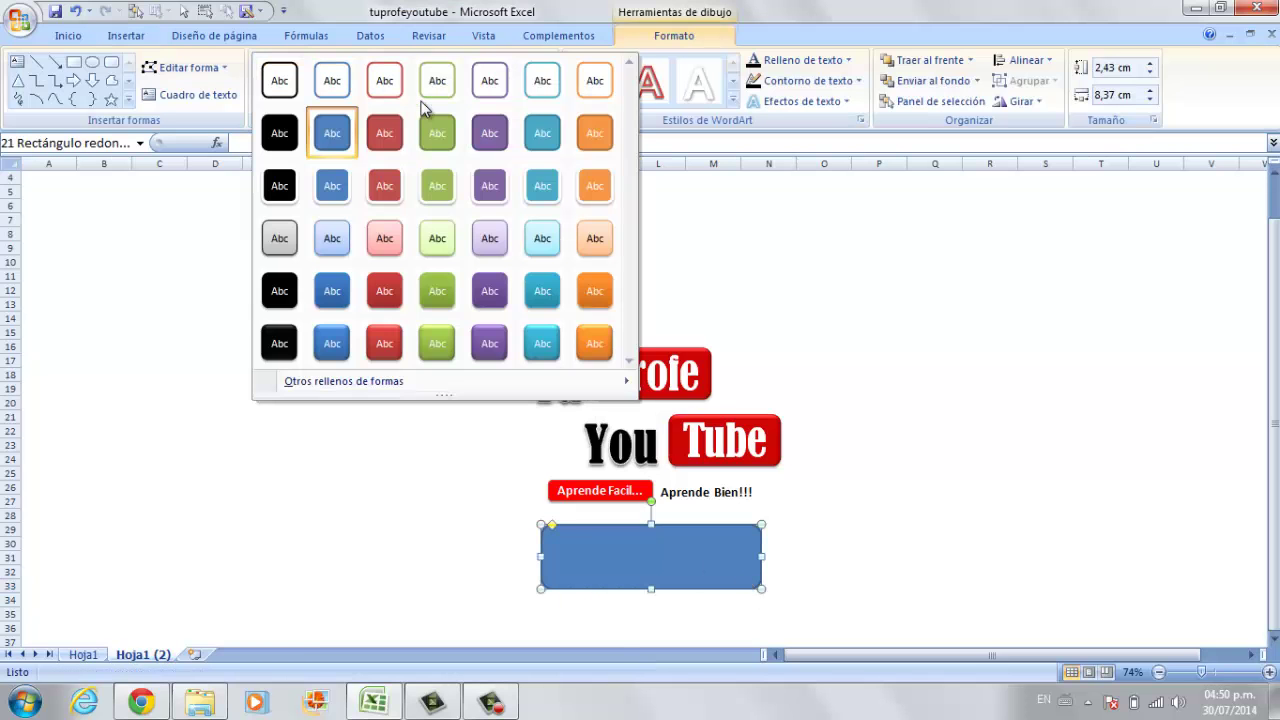
pyautogui.click(388, 346)
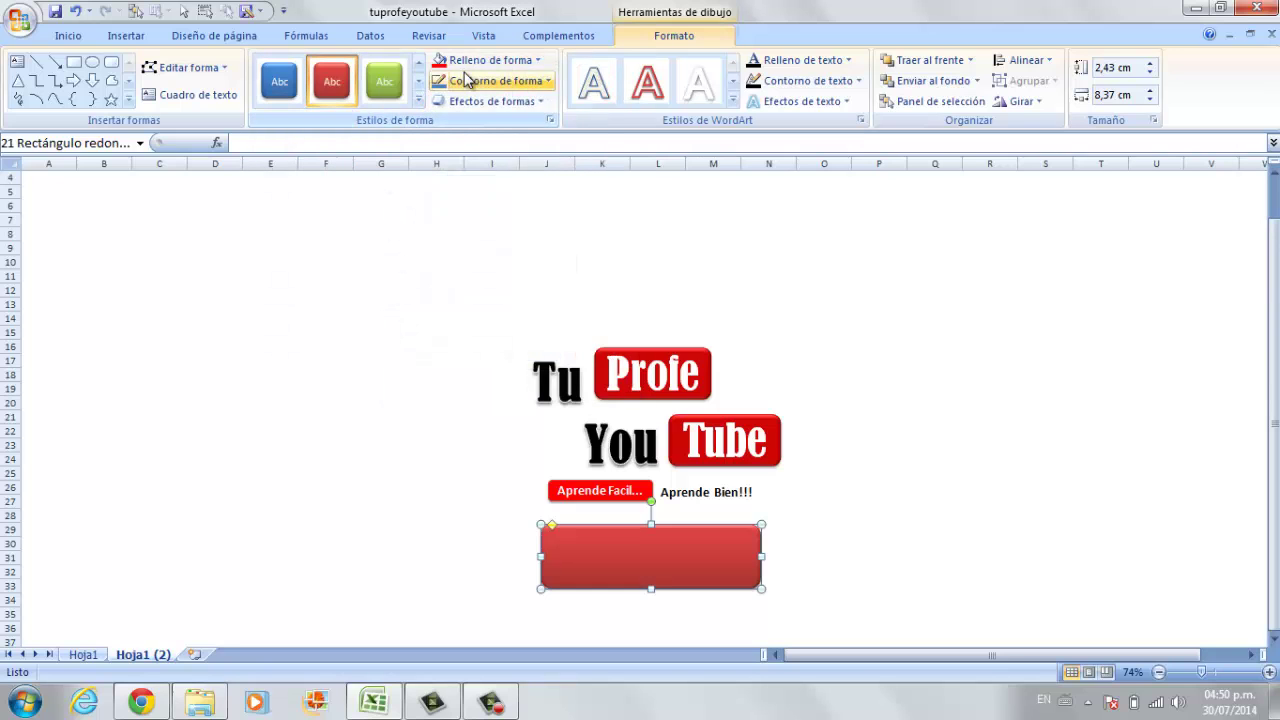
pyautogui.click(473, 62)
pyautogui.click(455, 223)
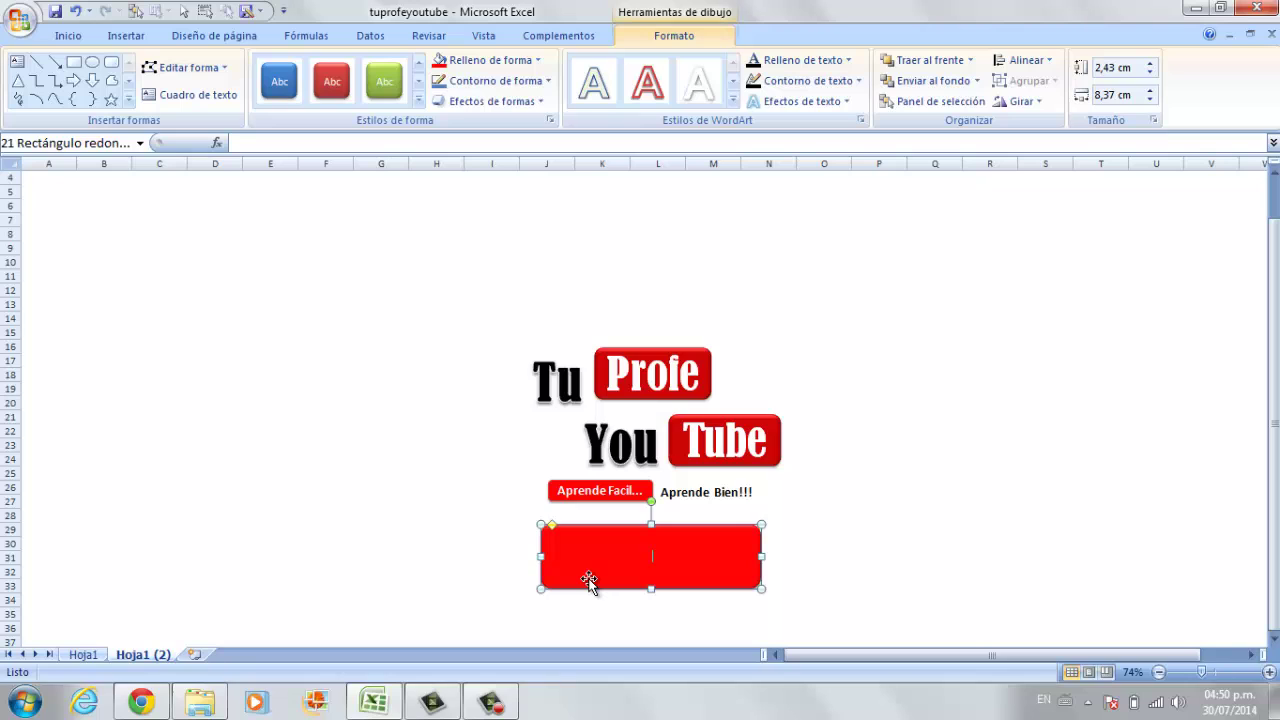
pyautogui.write('Si')
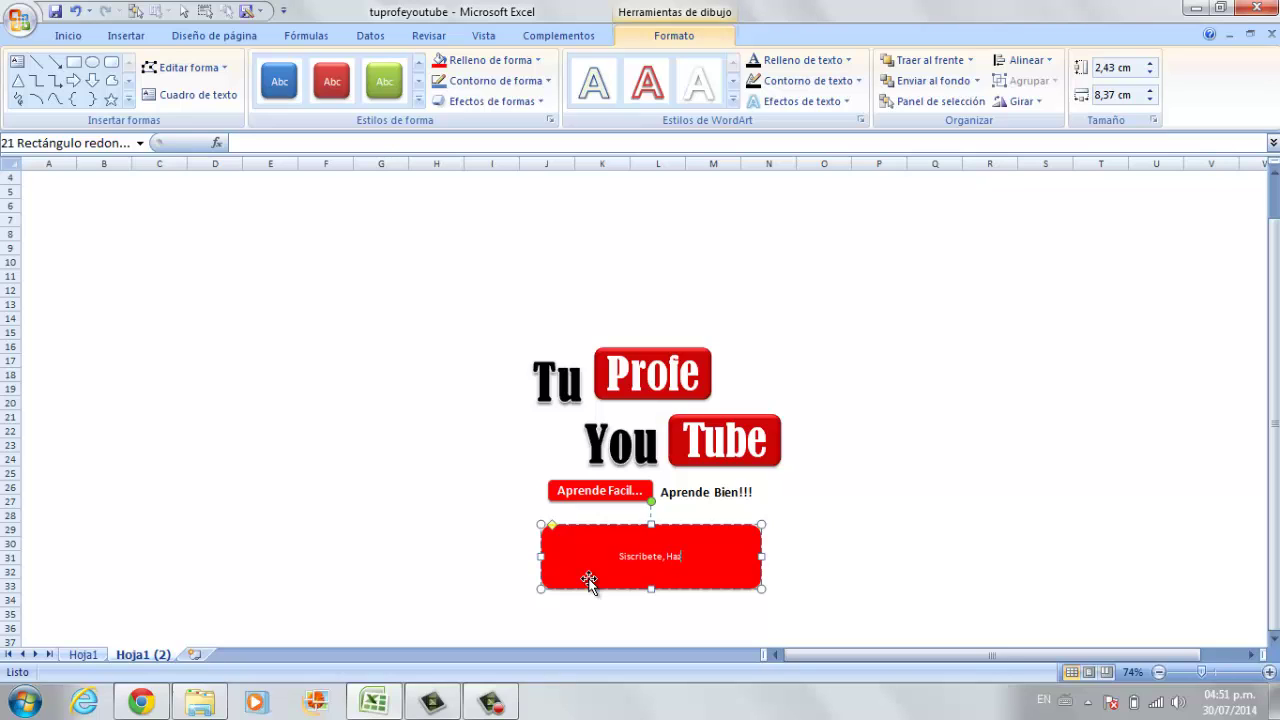
pyautogui.write('Click Aq')
pyautogui.write('ui...')
pyautogui.hotkey('ctrl', 'shift', 'Left')
pyautogui.hotkey('ctrl', 'shift', 'Left')
pyautogui.hotkey('ctrl', 'shift', 'Left')
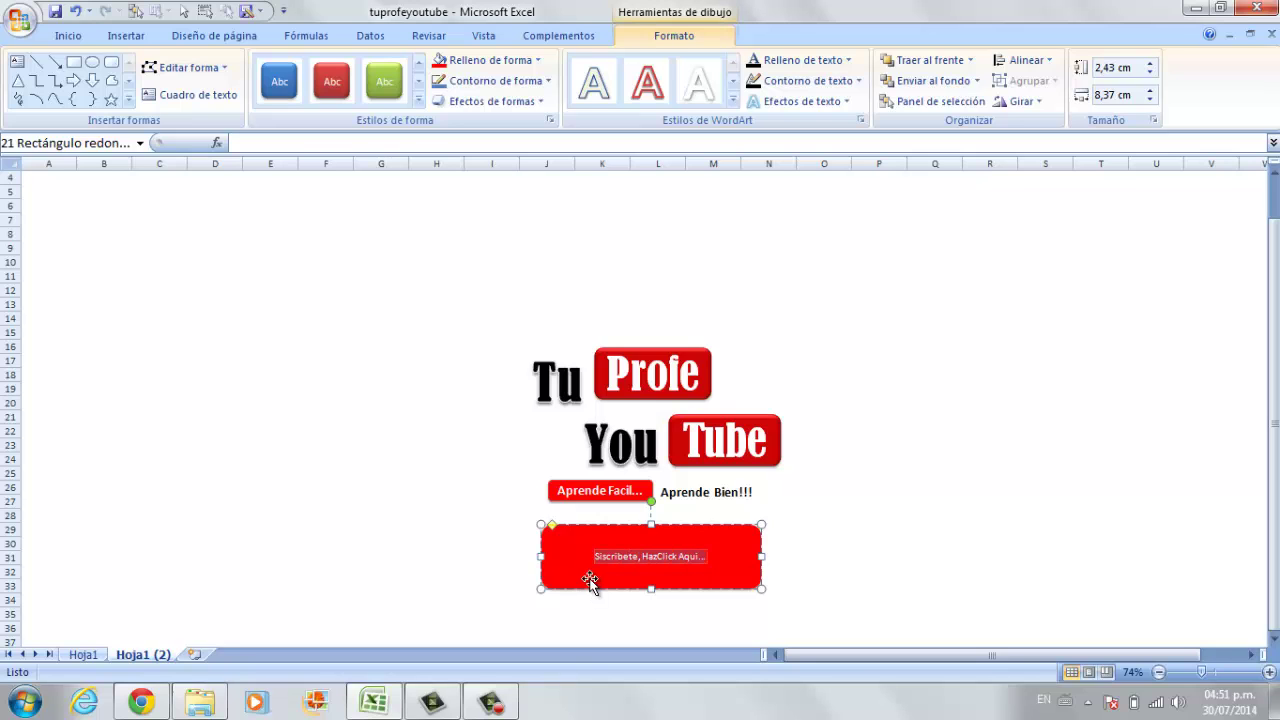
# Step: Make the button label bold size 28 and add spaces between Haz, Click and Aqui...
pyautogui.click(85, 37)
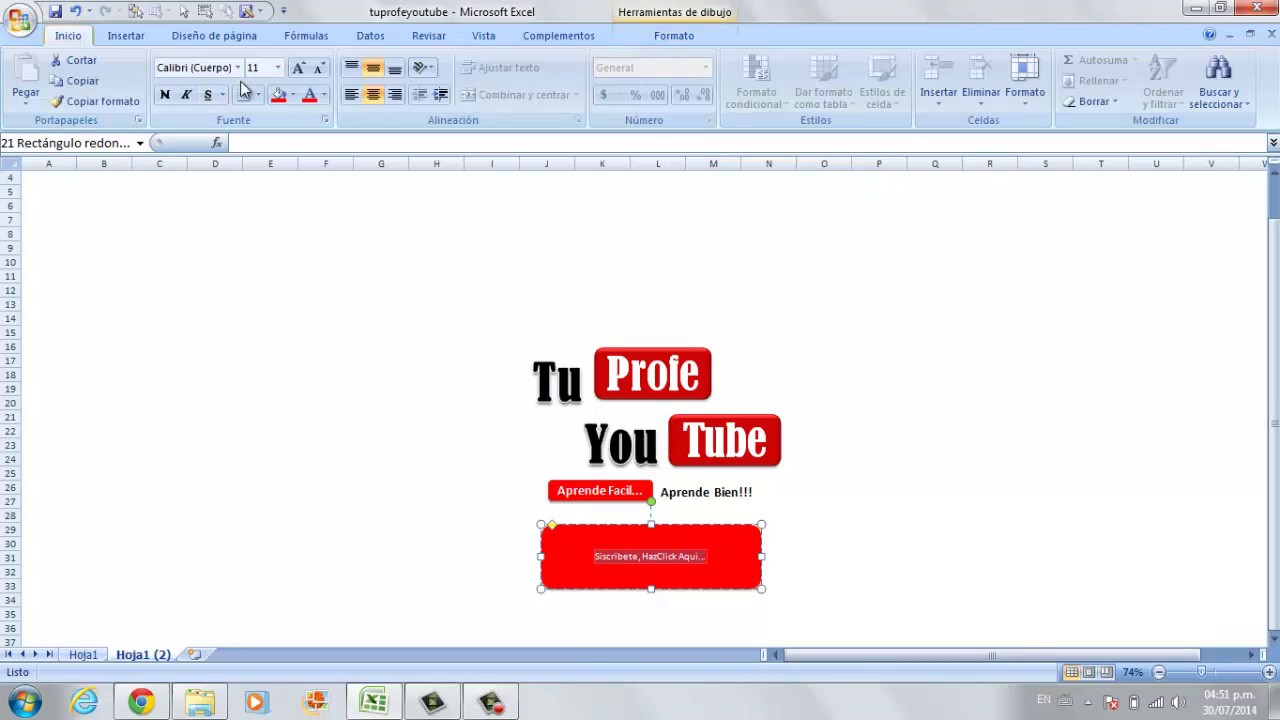
pyautogui.click(164, 94)
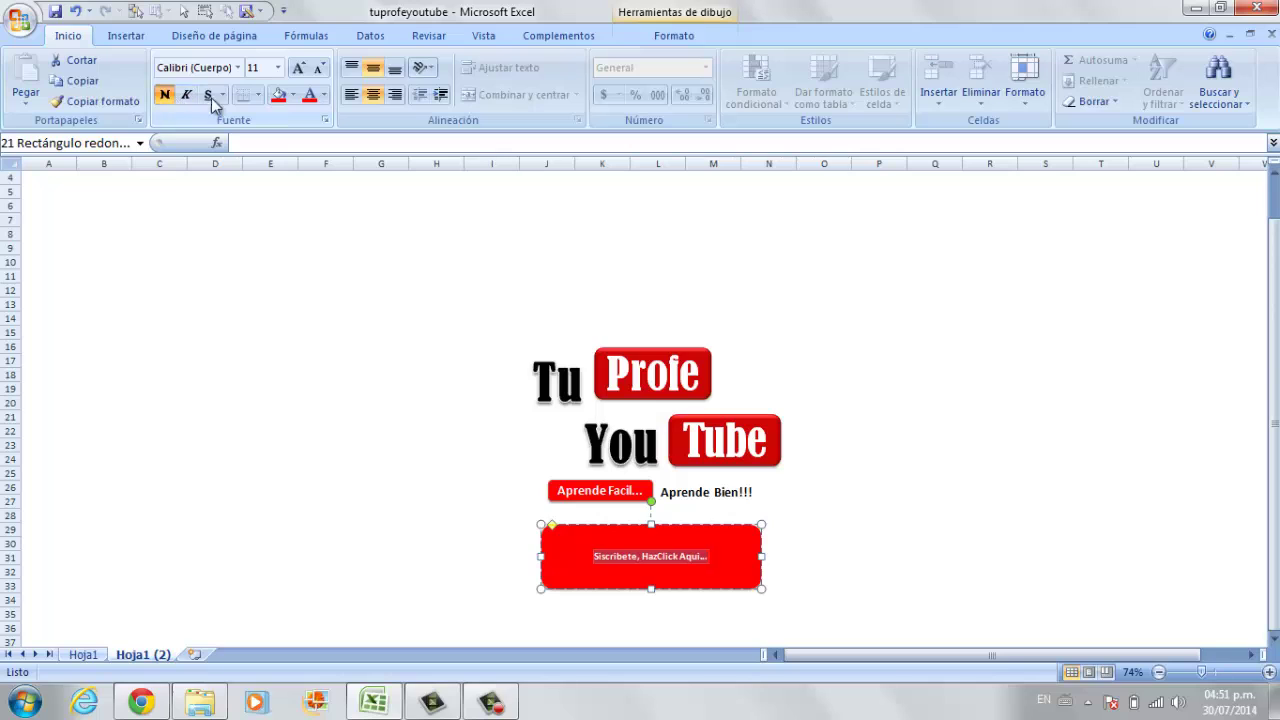
pyautogui.click(277, 70)
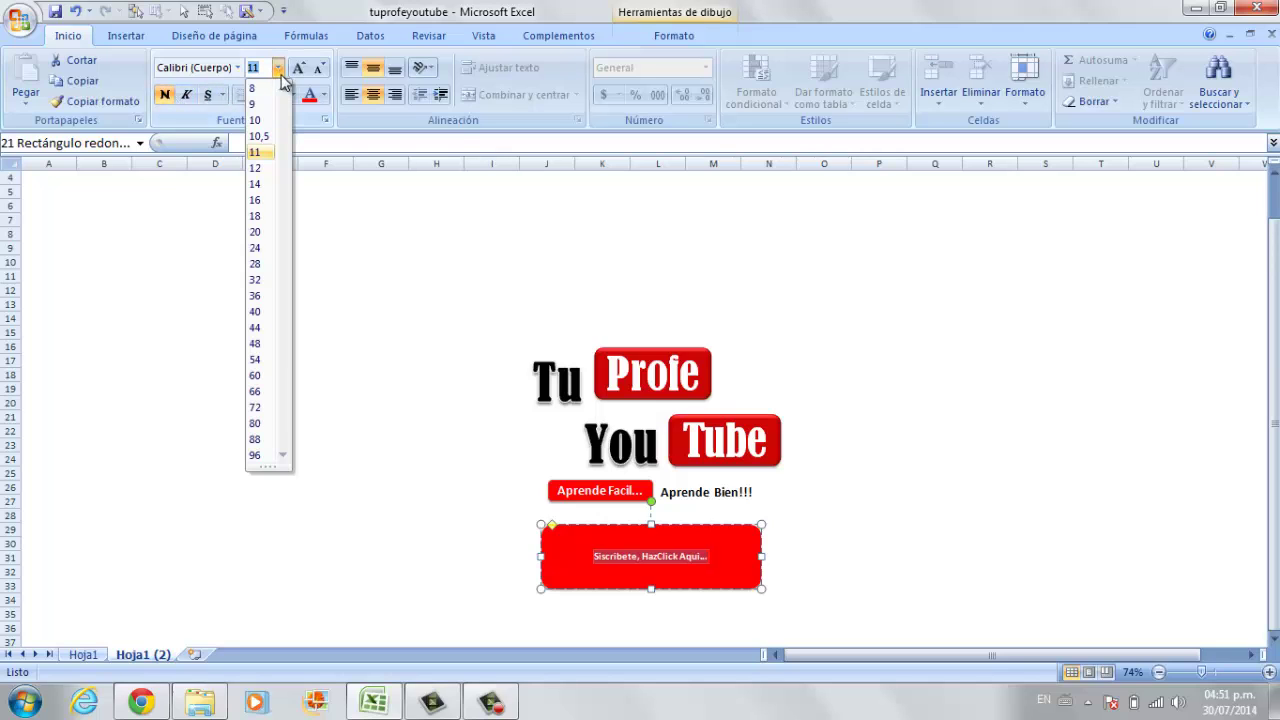
pyautogui.click(255, 265)
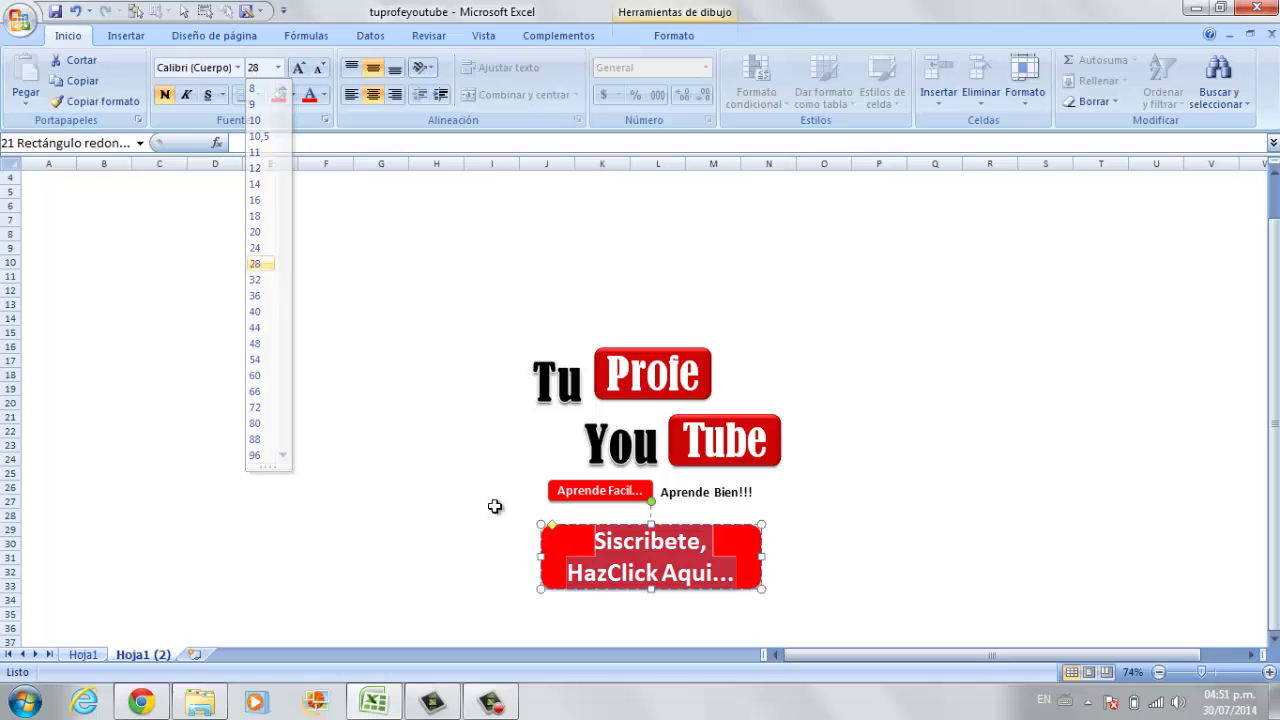
pyautogui.click(614, 574)
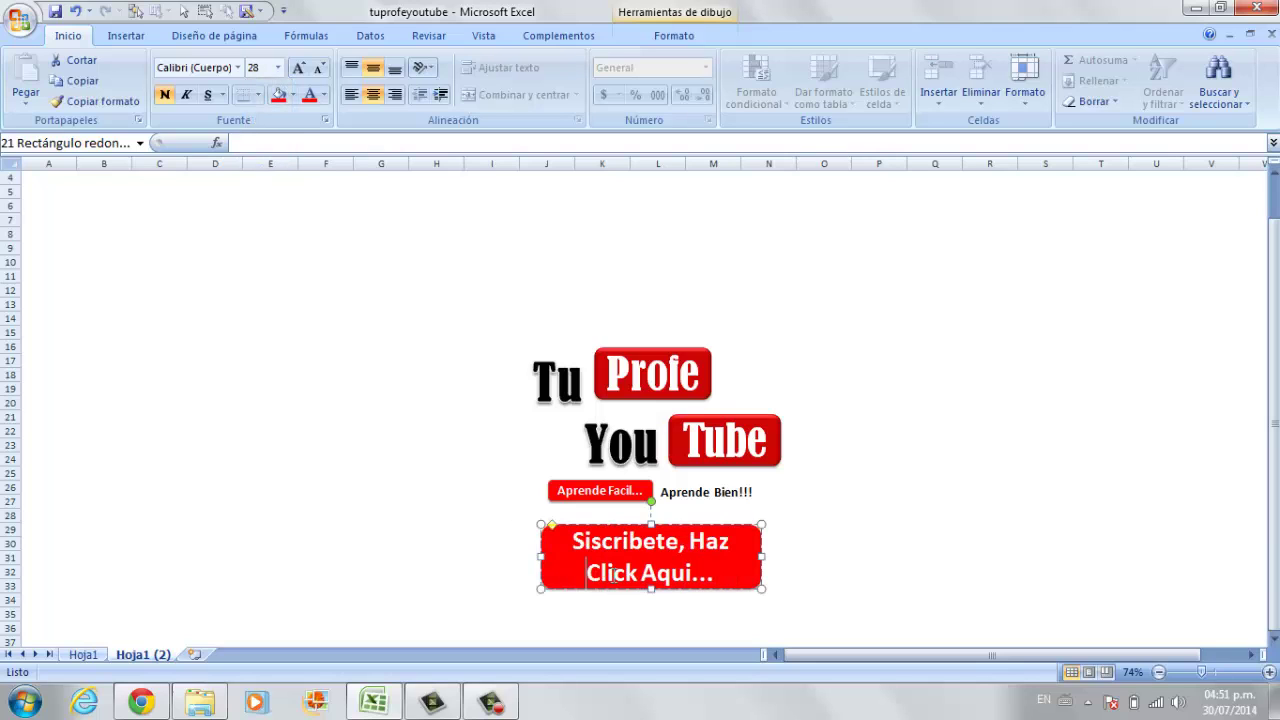
pyautogui.click(640, 574)
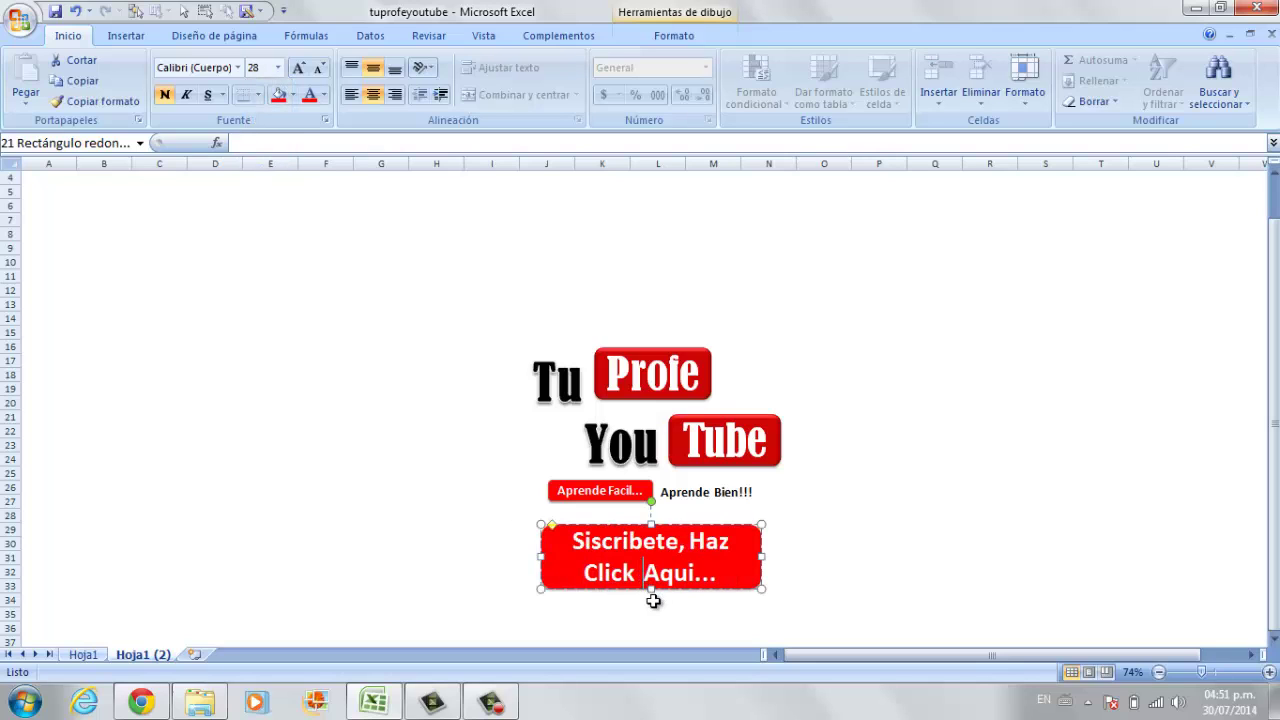
pyautogui.click(876, 626)
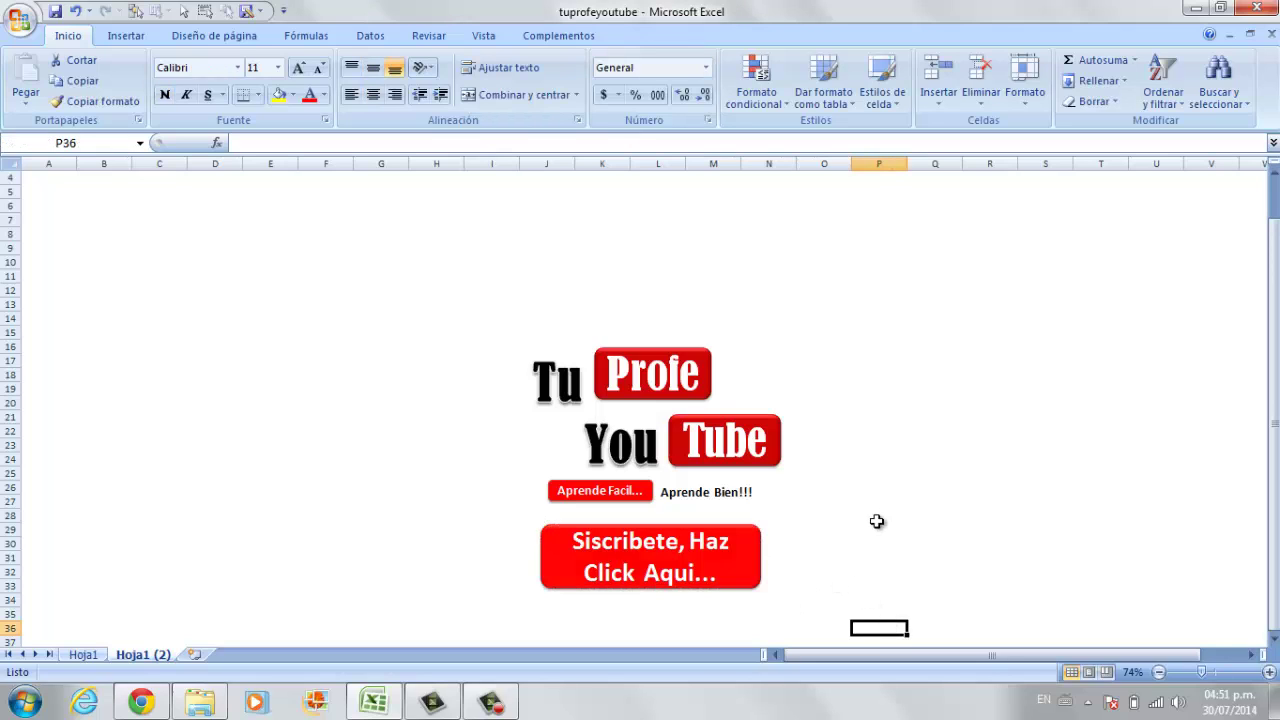
pyautogui.click(758, 581)
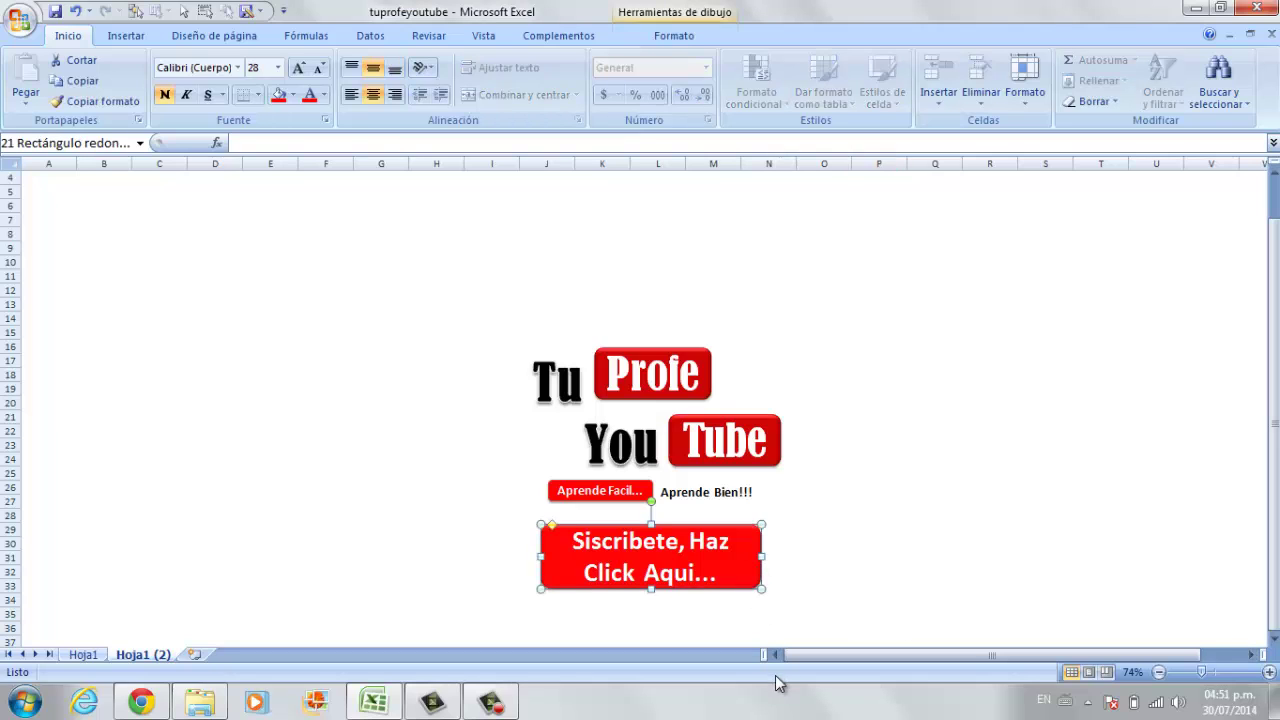
# Step: Paste a copy of the red button near cell K11, positioned above the logo
pyautogui.click(576, 277)
pyautogui.hotkey('ctrl', 'v')
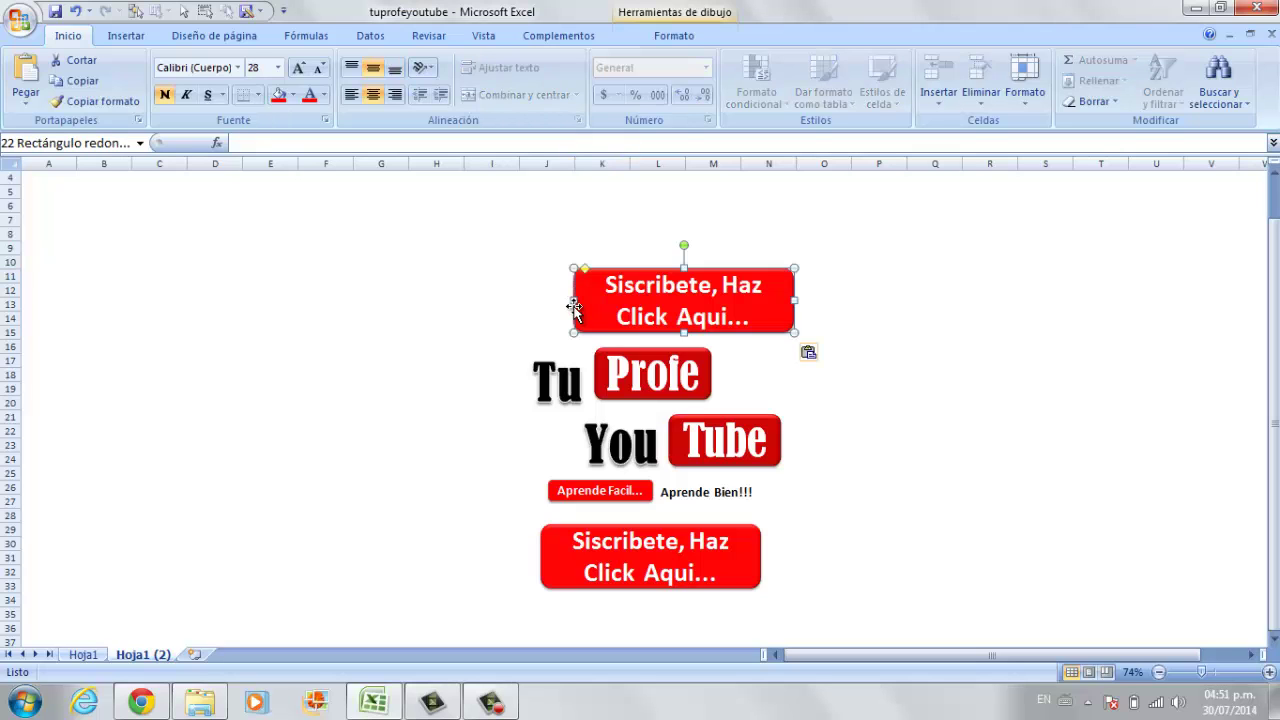
pyautogui.moveTo(772, 311); pyautogui.dragTo(727, 311)
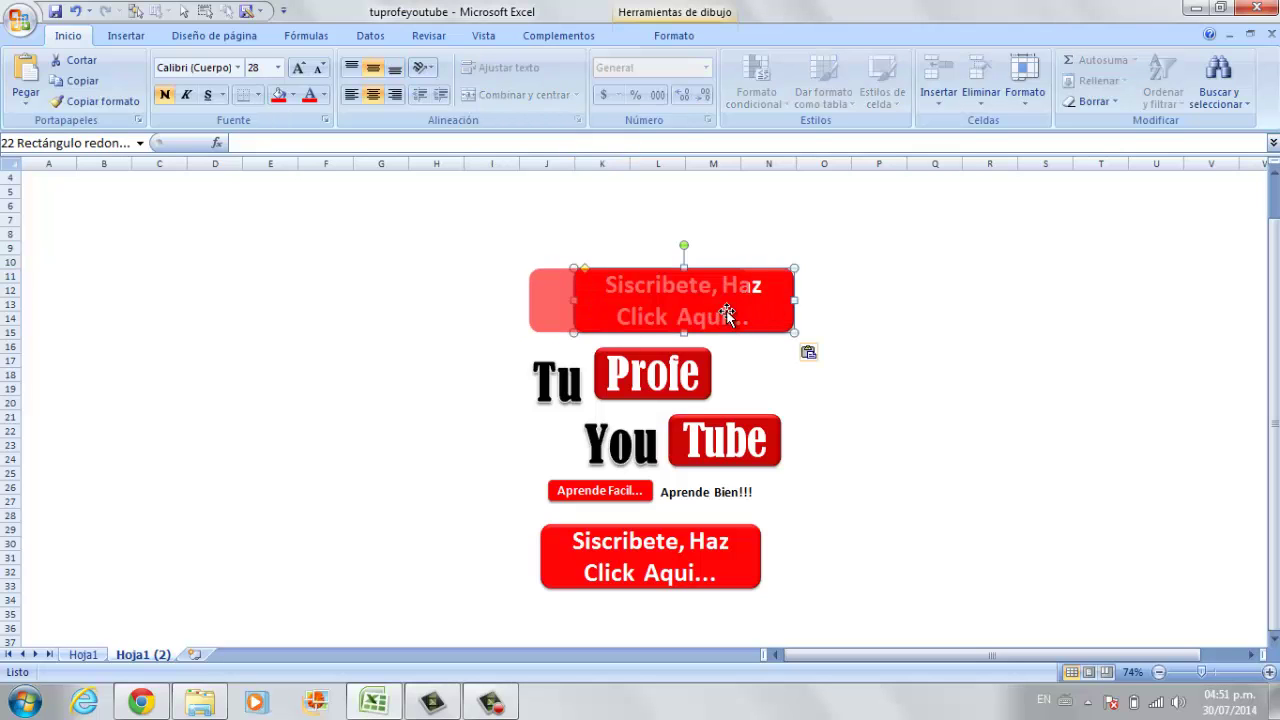
# Step: Replace 'Siscribete,' in the copy's label with 'Lista Reproduccion Matematias,'
pyautogui.click(675, 307)
pyautogui.keyDown('shift'); pyautogui.click(742, 318); pyautogui.keyUp('shift')
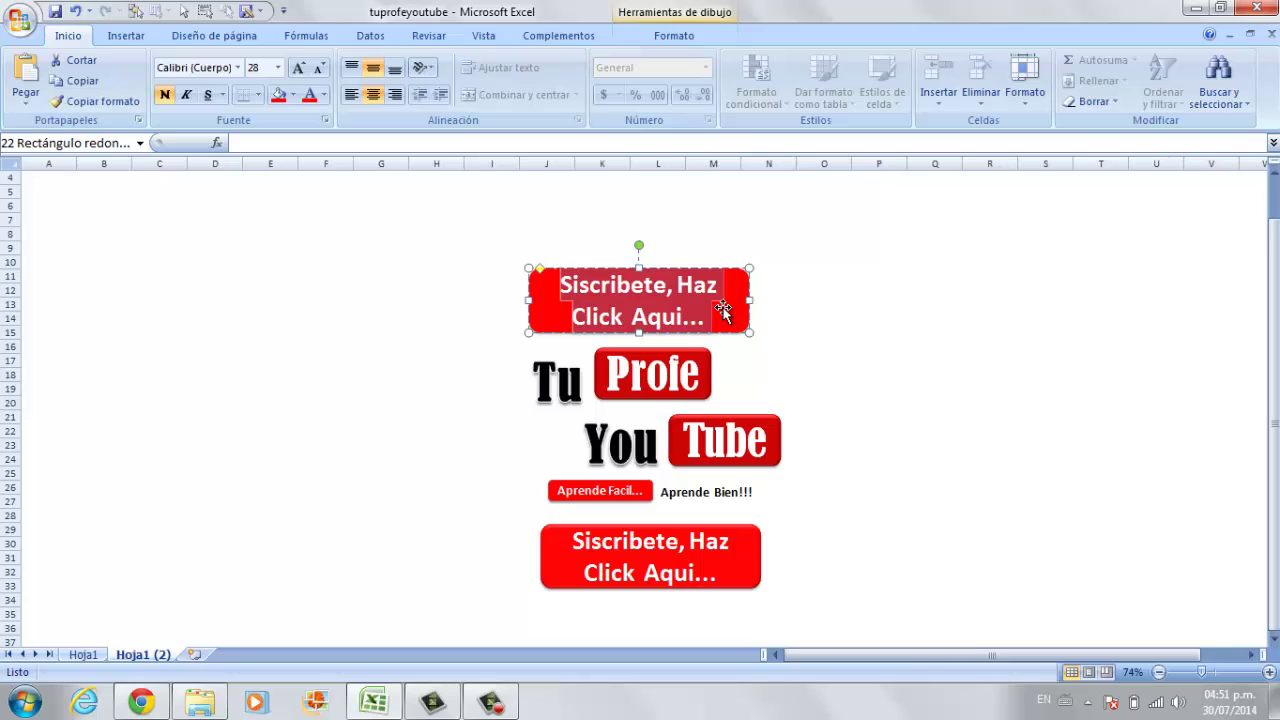
pyautogui.click(675, 289)
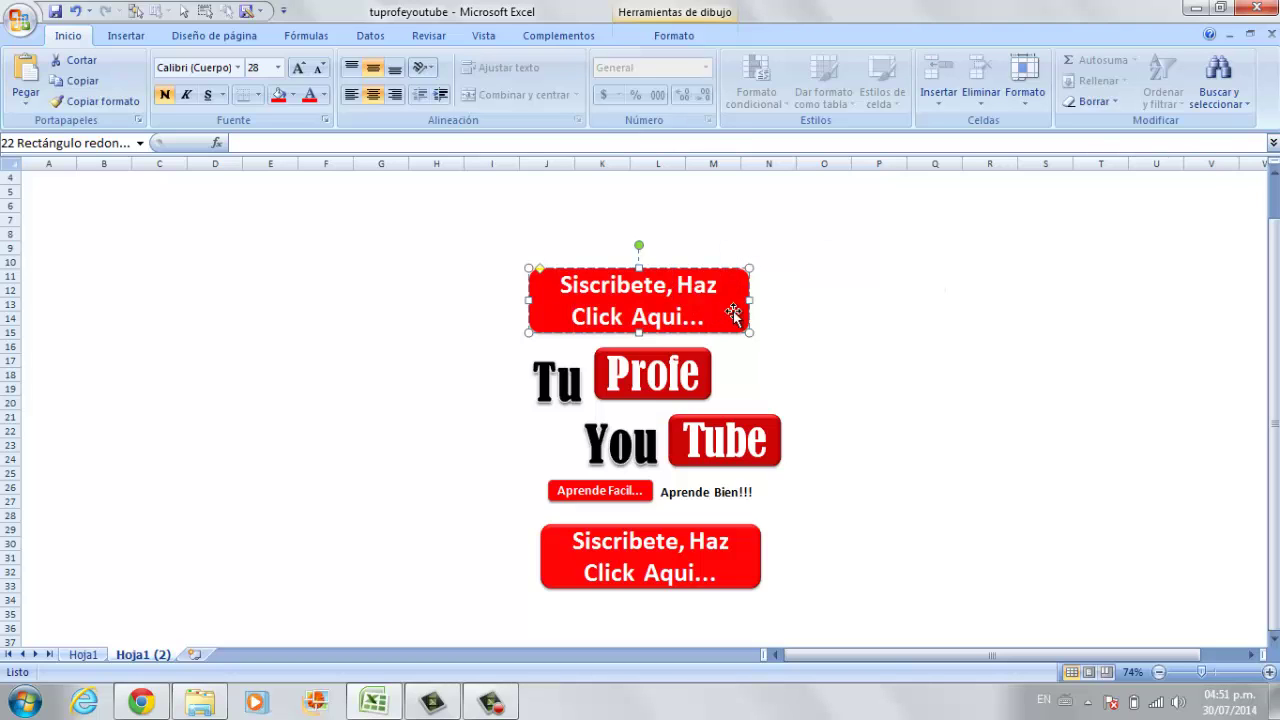
pyautogui.press('BackSpace')
pyautogui.press('BackSpace')
pyautogui.press('BackSpace')
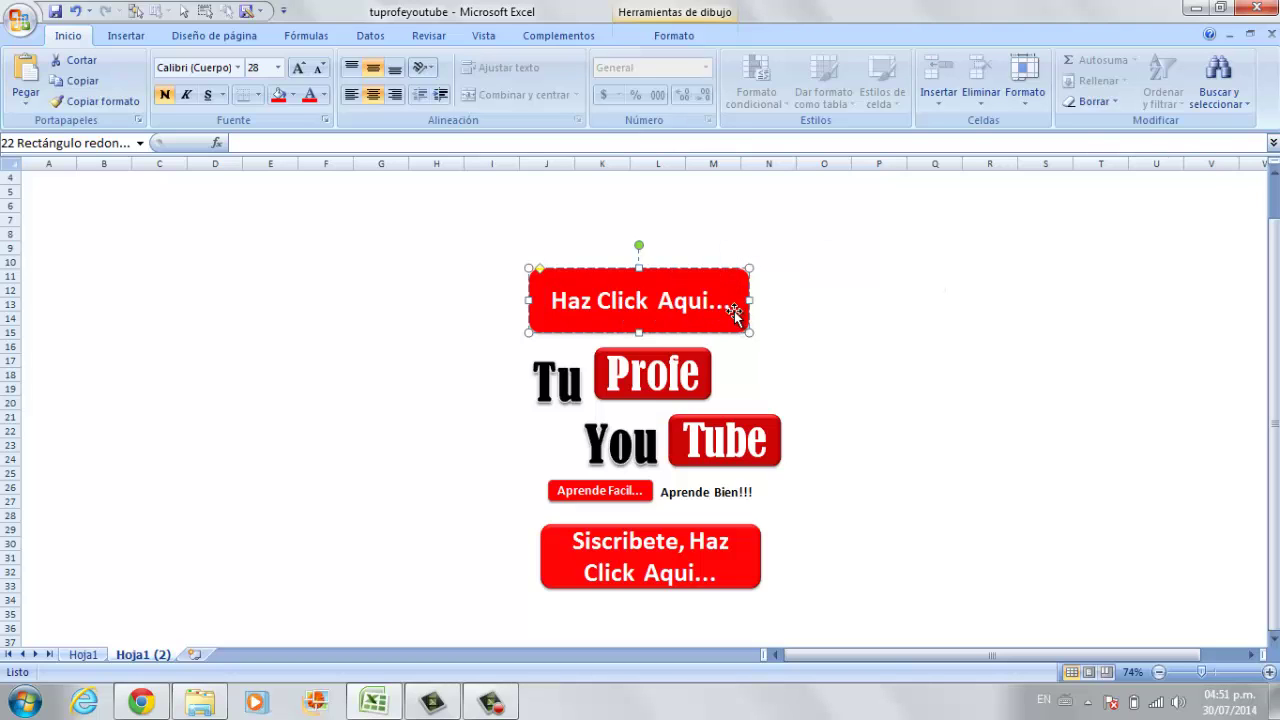
pyautogui.write('Lis ')
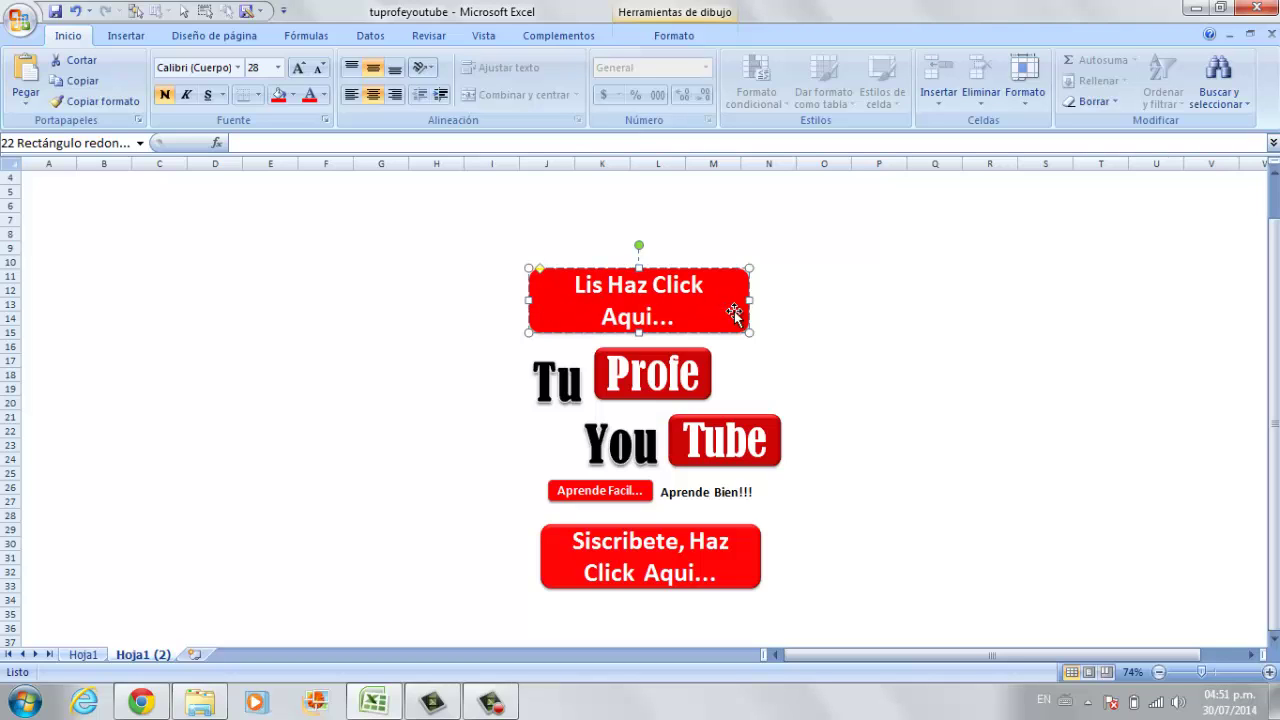
pyautogui.write('ta Rep')
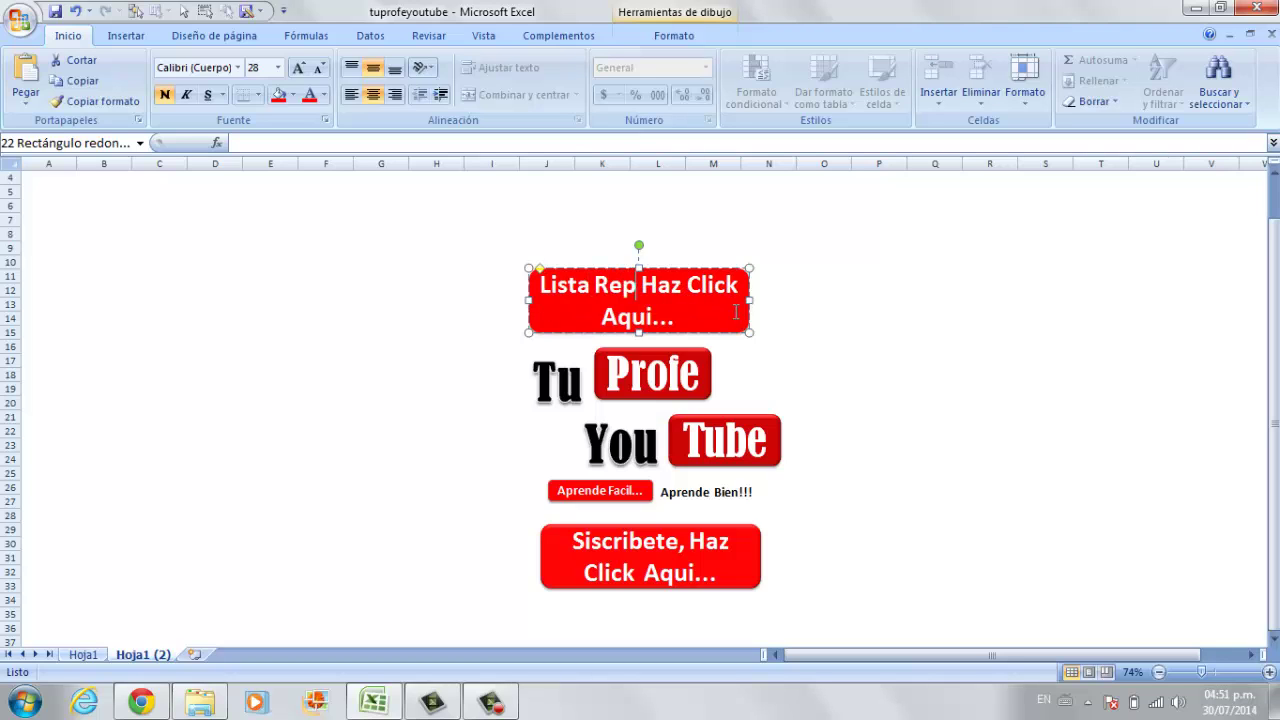
pyautogui.write('roduccio')
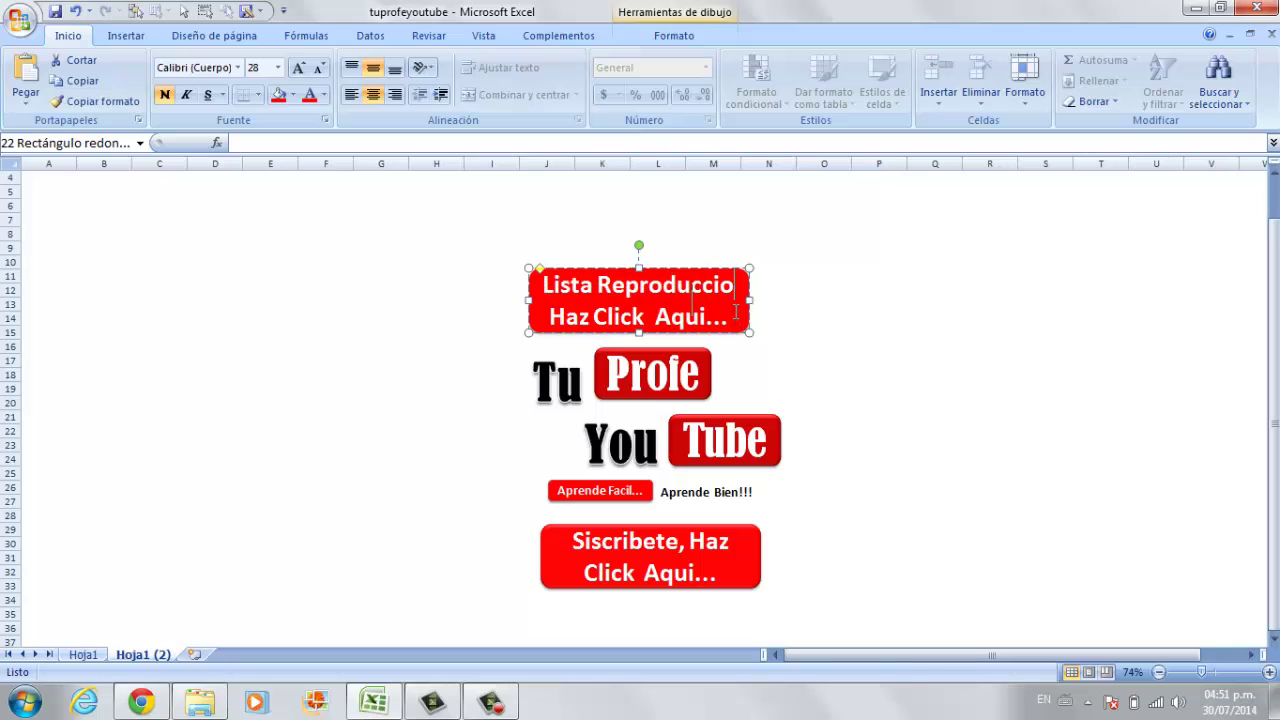
pyautogui.write('n Mat')
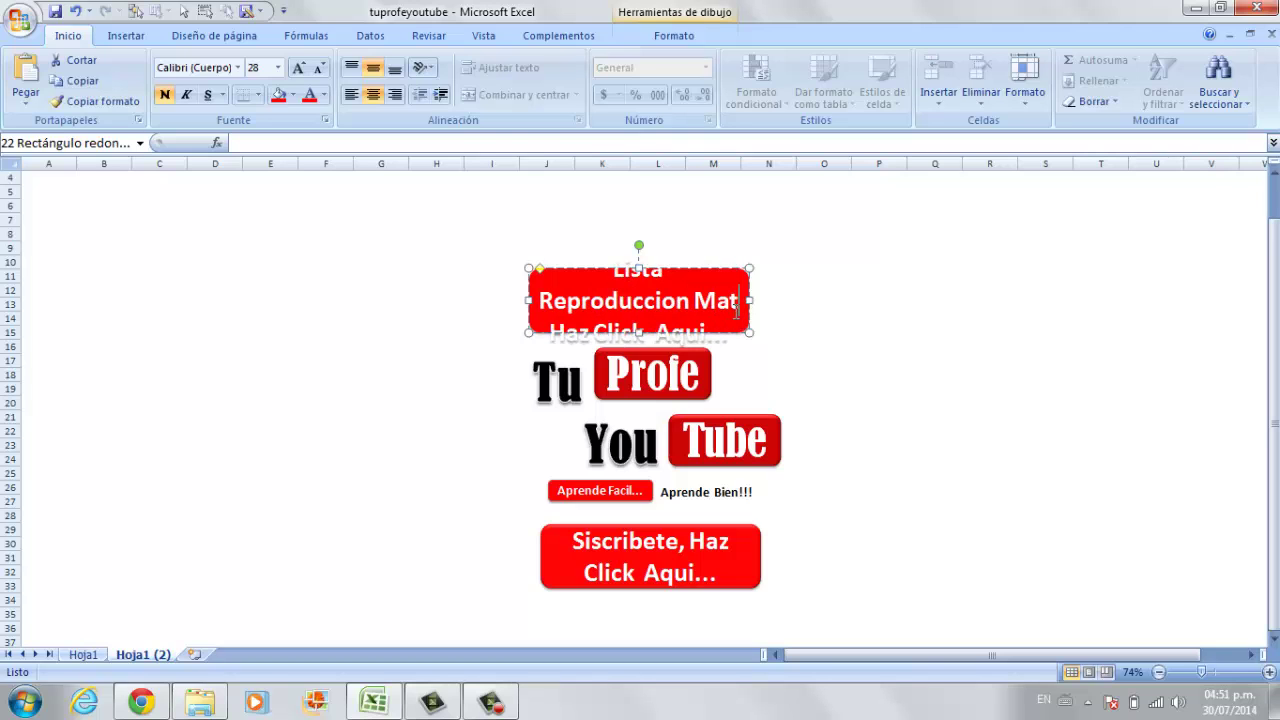
pyautogui.write('ematias')
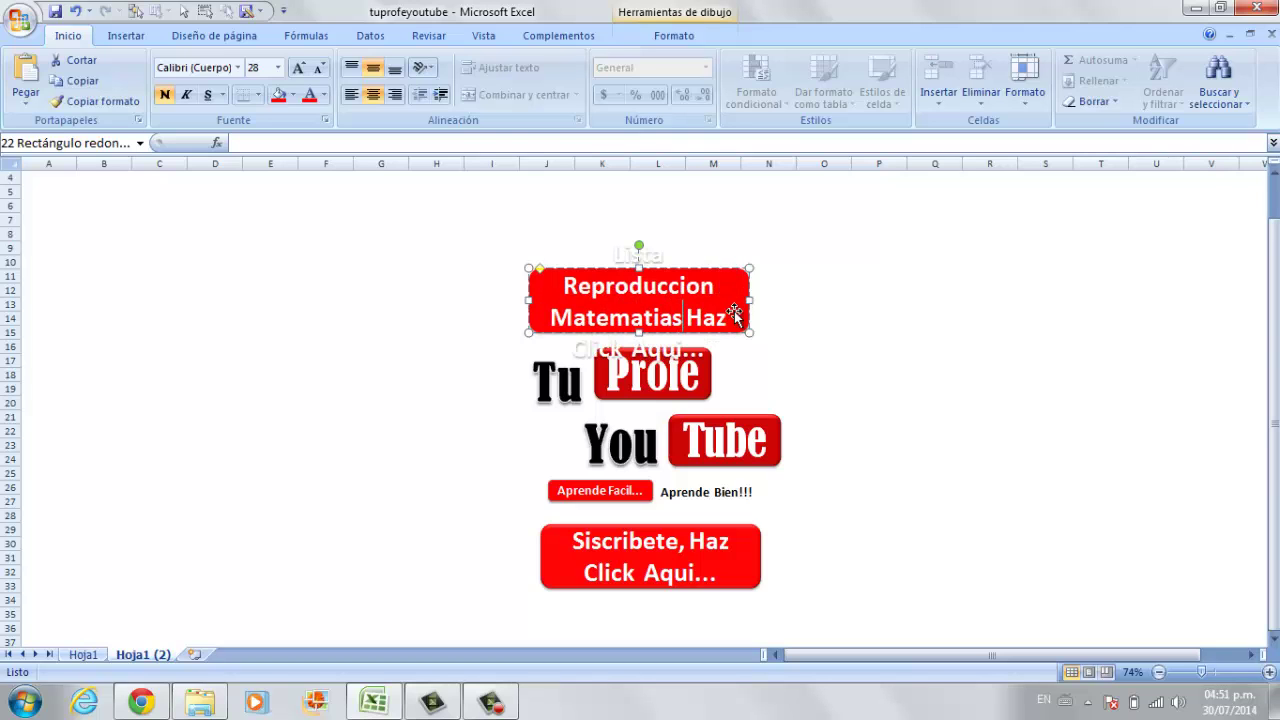
pyautogui.write(',')
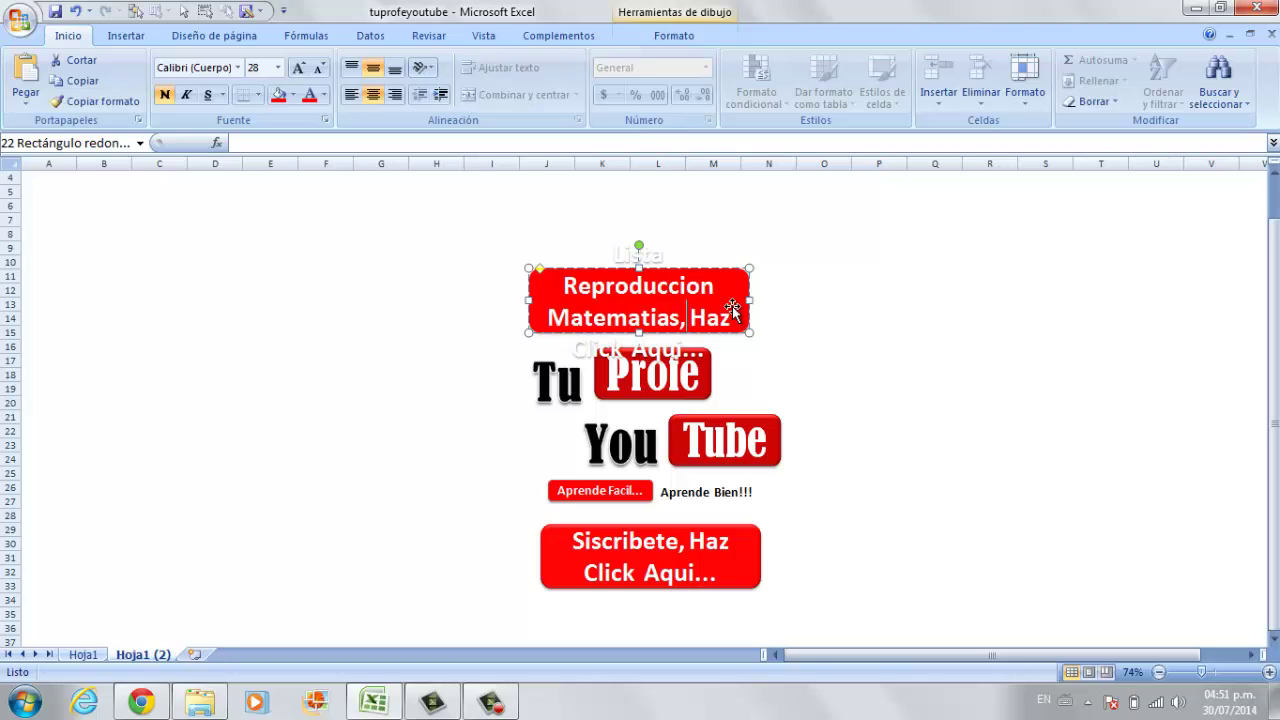
# Step: Set the top button's label text to font size 22
pyautogui.hotkey('ctrl', 'a')
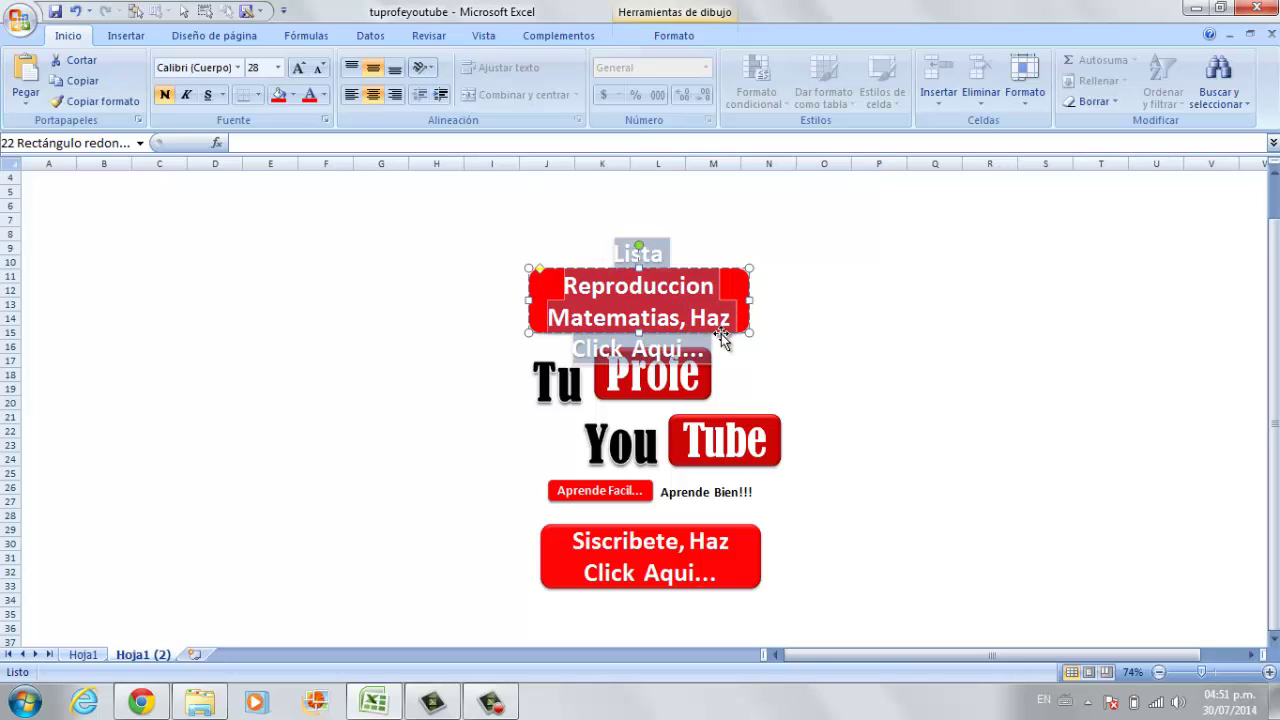
pyautogui.click(278, 67)
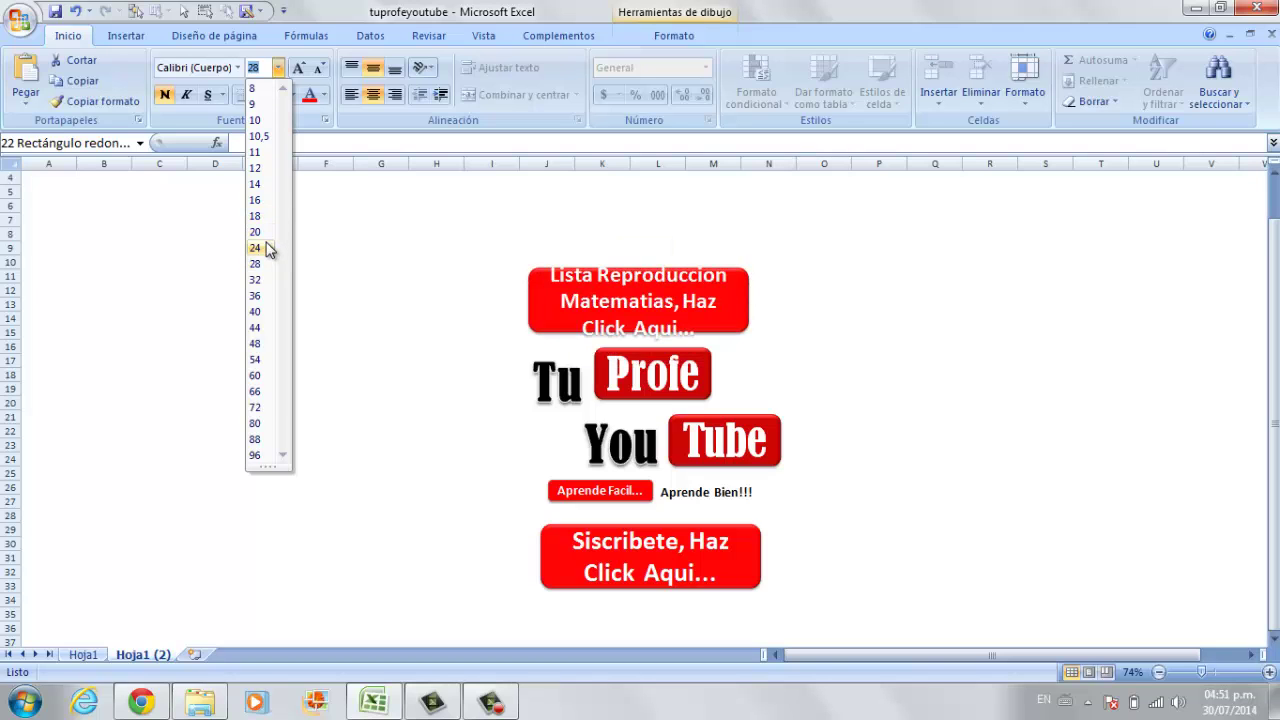
pyautogui.click(266, 248)
pyautogui.click(278, 67)
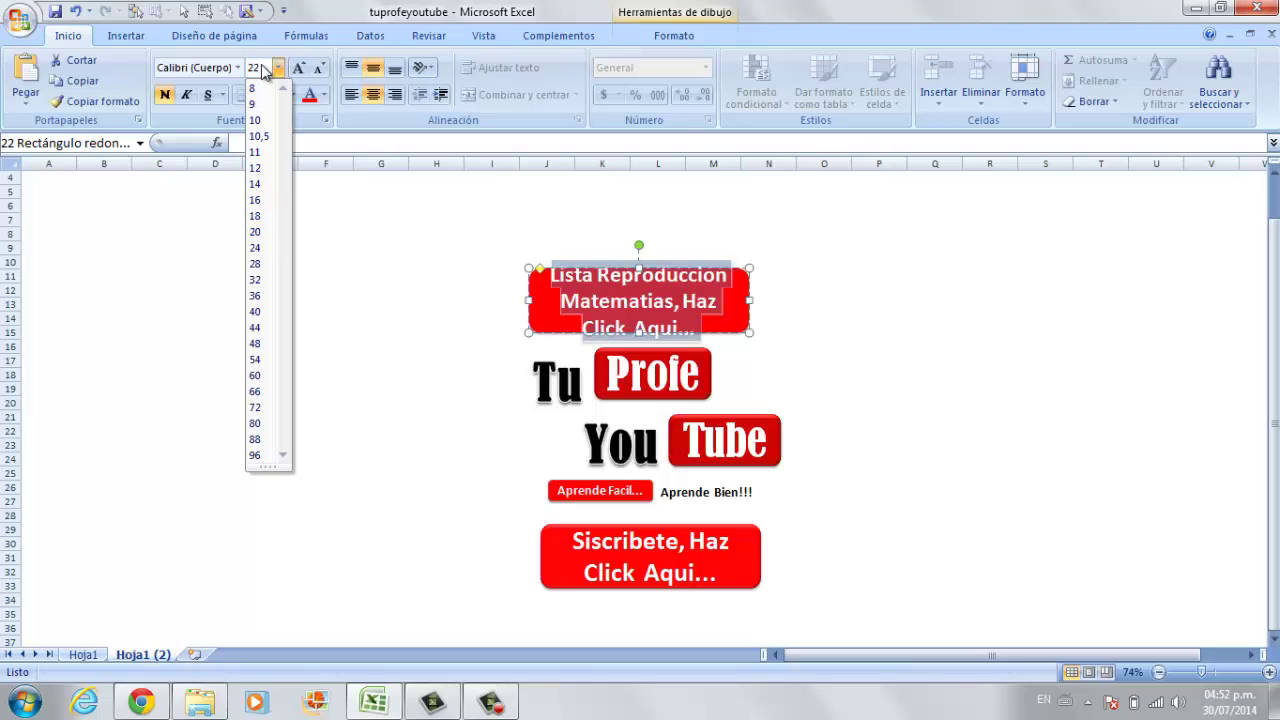
pyautogui.press('Return')
pyautogui.click(834, 276)
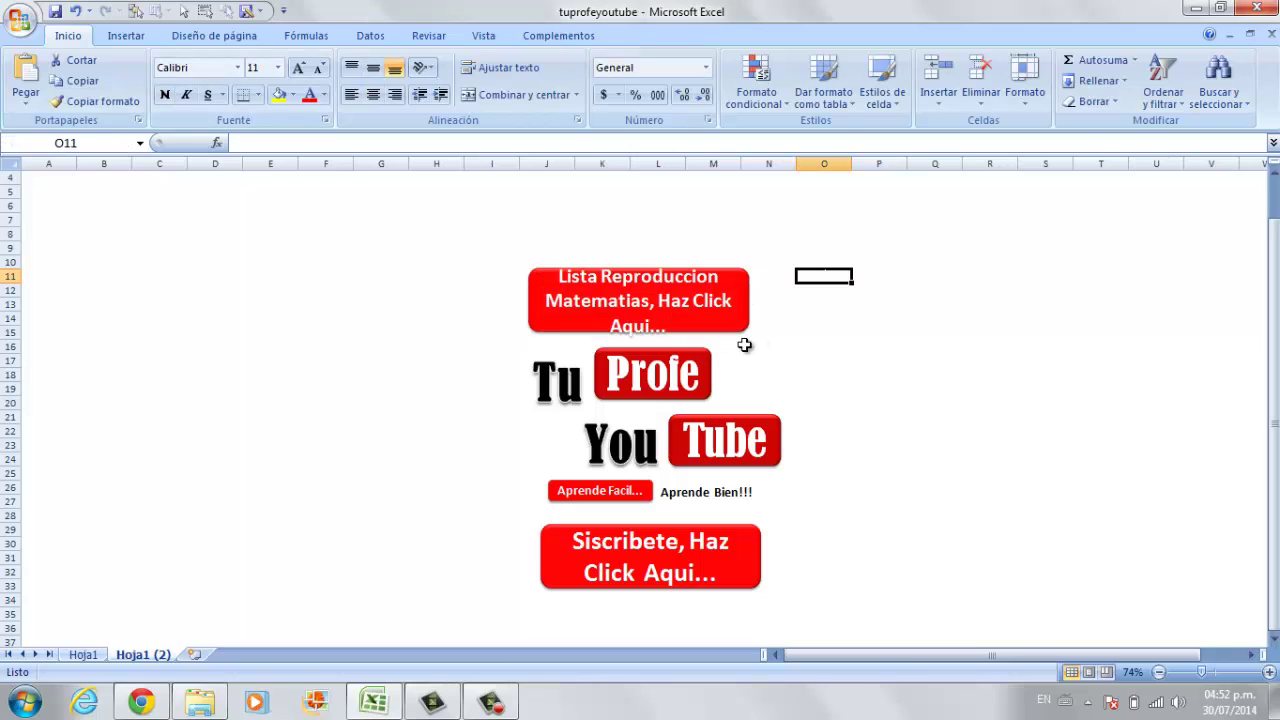
# Step: Stretch the top button wider and taller so the full label fits
pyautogui.click(735, 328)
pyautogui.moveTo(749, 332); pyautogui.dragTo(762, 338)
pyautogui.click(851, 390)
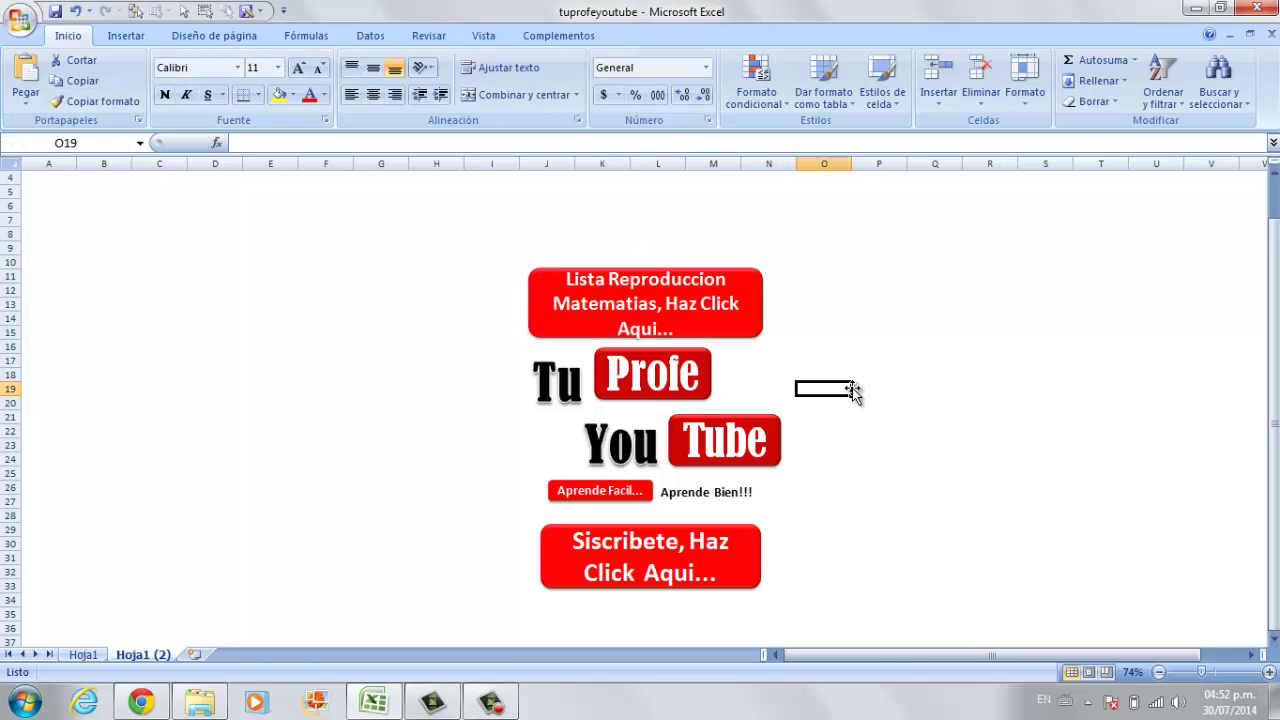
pyautogui.click(543, 329)
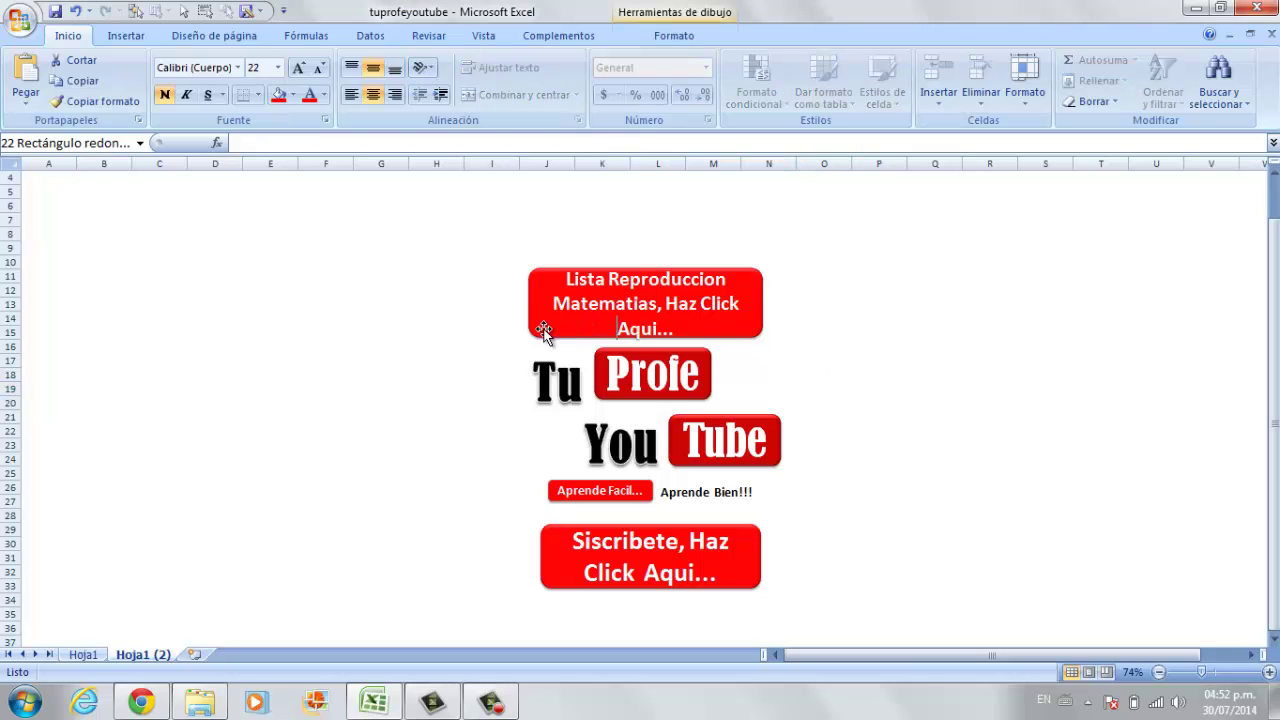
pyautogui.moveTo(526, 338); pyautogui.dragTo(518, 344)
pyautogui.click(866, 347)
# Step: Nudge the top button slightly up and right with the arrow keys, then deselect it
pyautogui.click(752, 310)
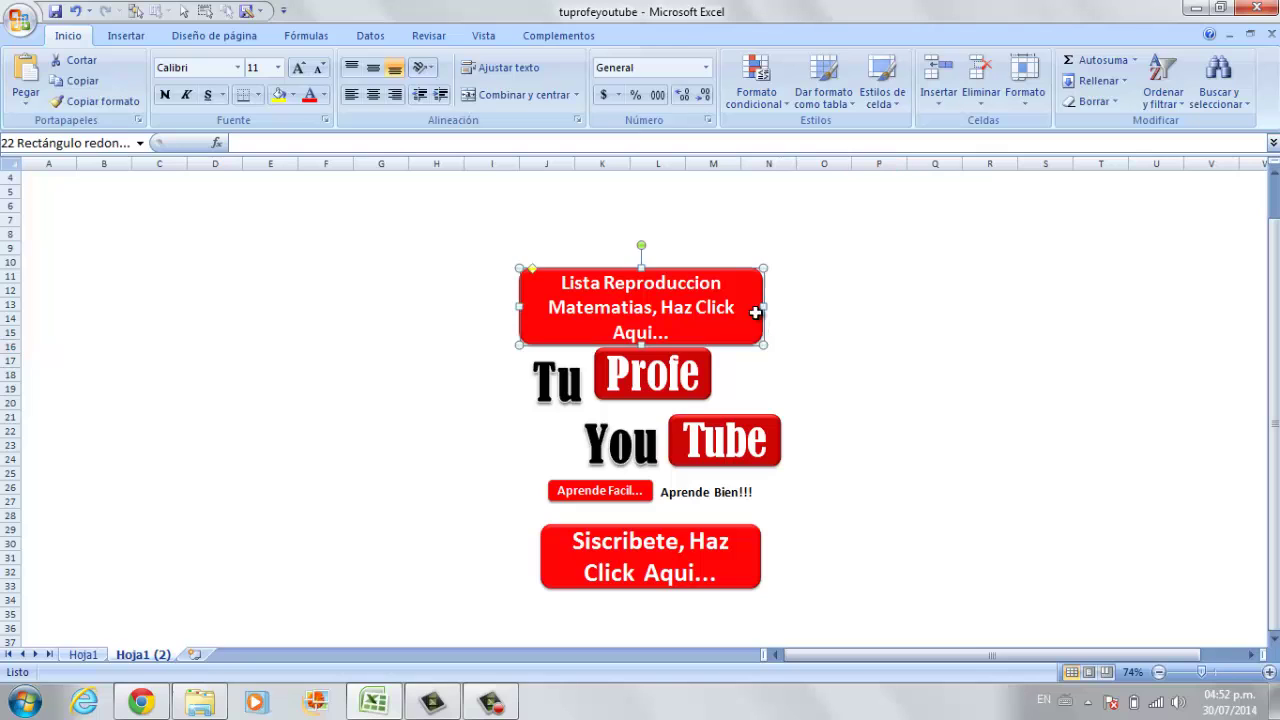
pyautogui.press('Up')
pyautogui.press('Up')
pyautogui.press('Up')
pyautogui.press('Right')
pyautogui.press('Right')
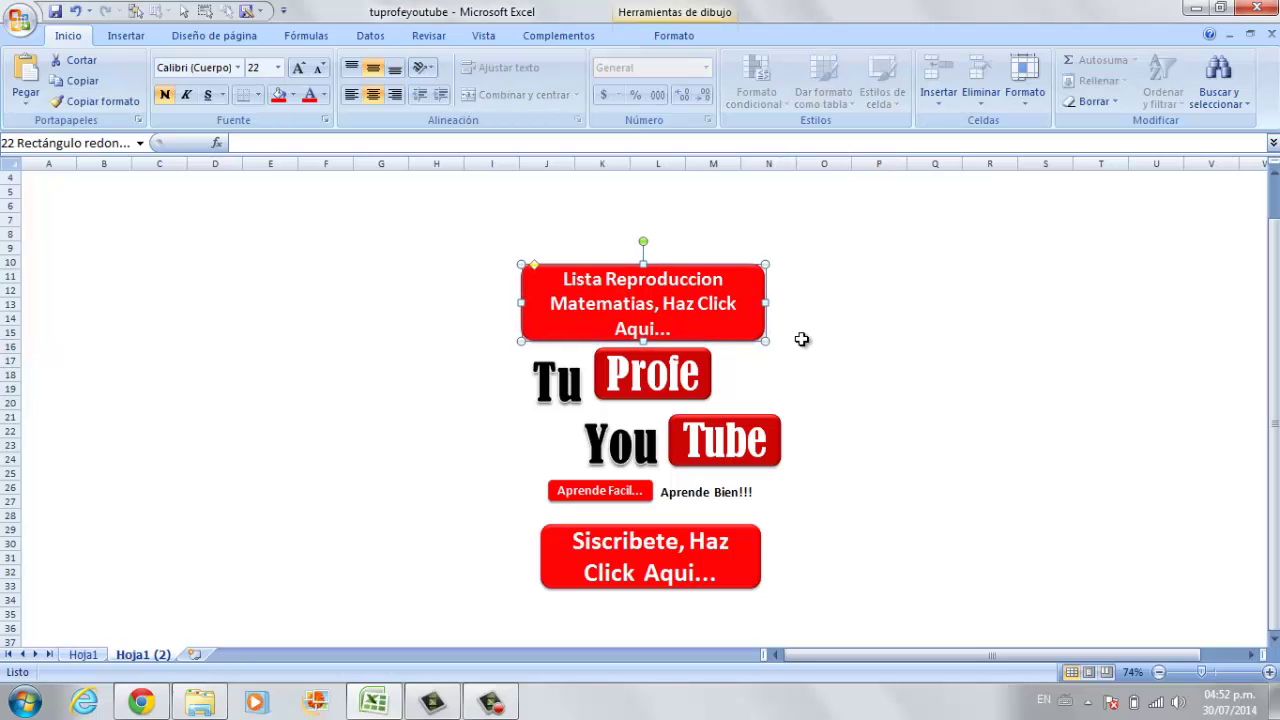
pyautogui.press('Up')
pyautogui.press('Up')
pyautogui.press('Up')
pyautogui.press('Up')
pyautogui.press('Right')
pyautogui.press('Right')
pyautogui.press('Right')
pyautogui.press('Up')
pyautogui.press('Up')
pyautogui.press('Up')
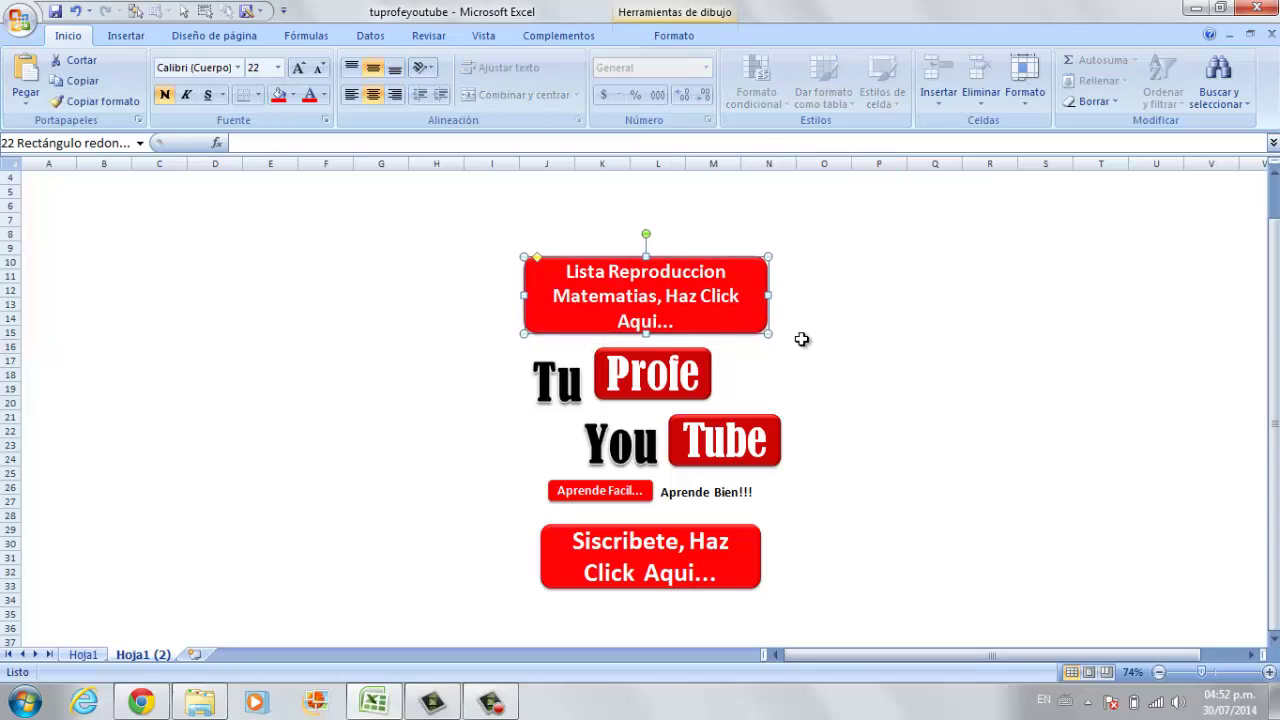
pyautogui.click(906, 403)
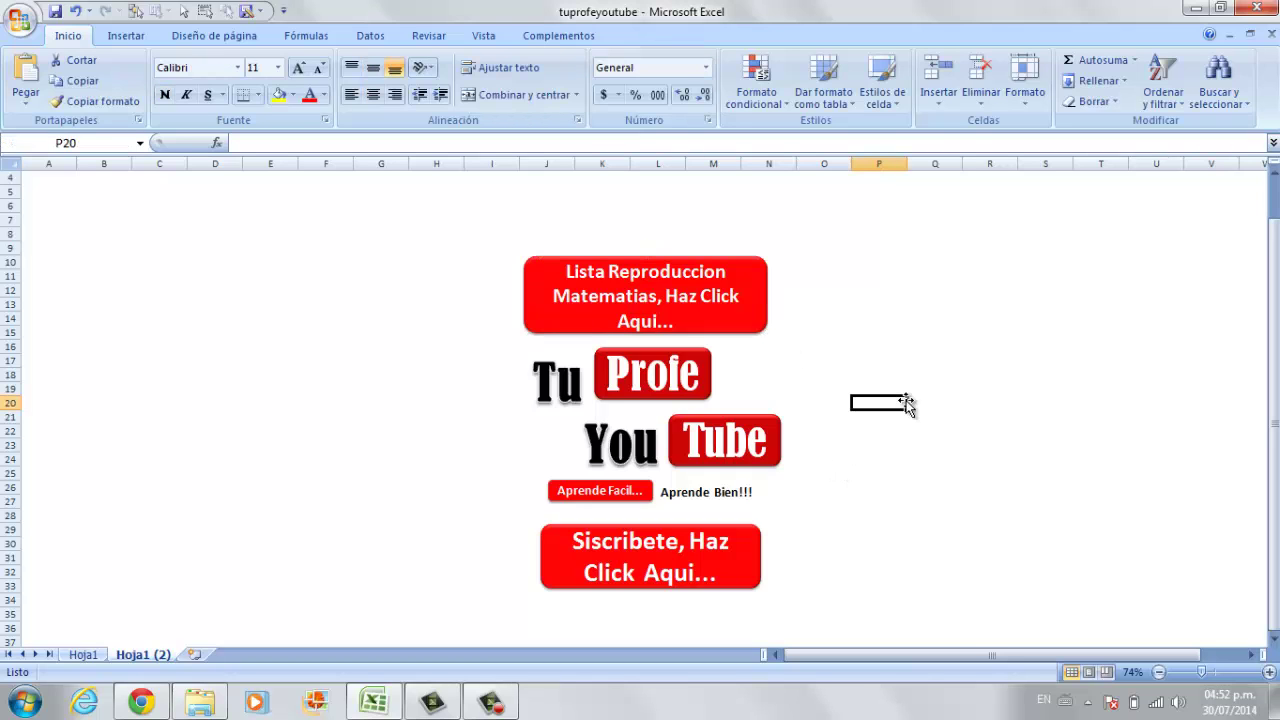
pyautogui.click(990, 360)
pyautogui.click(1082, 419)
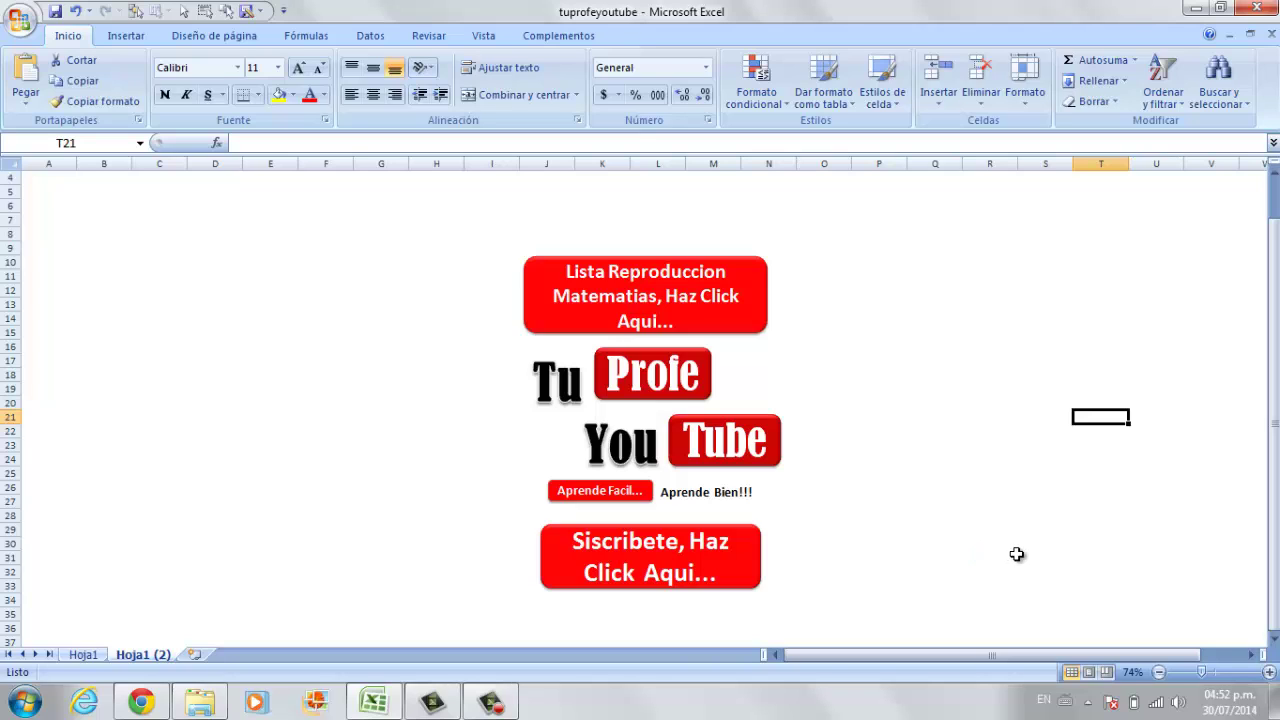
pyautogui.click(1108, 556)
pyautogui.click(1168, 564)
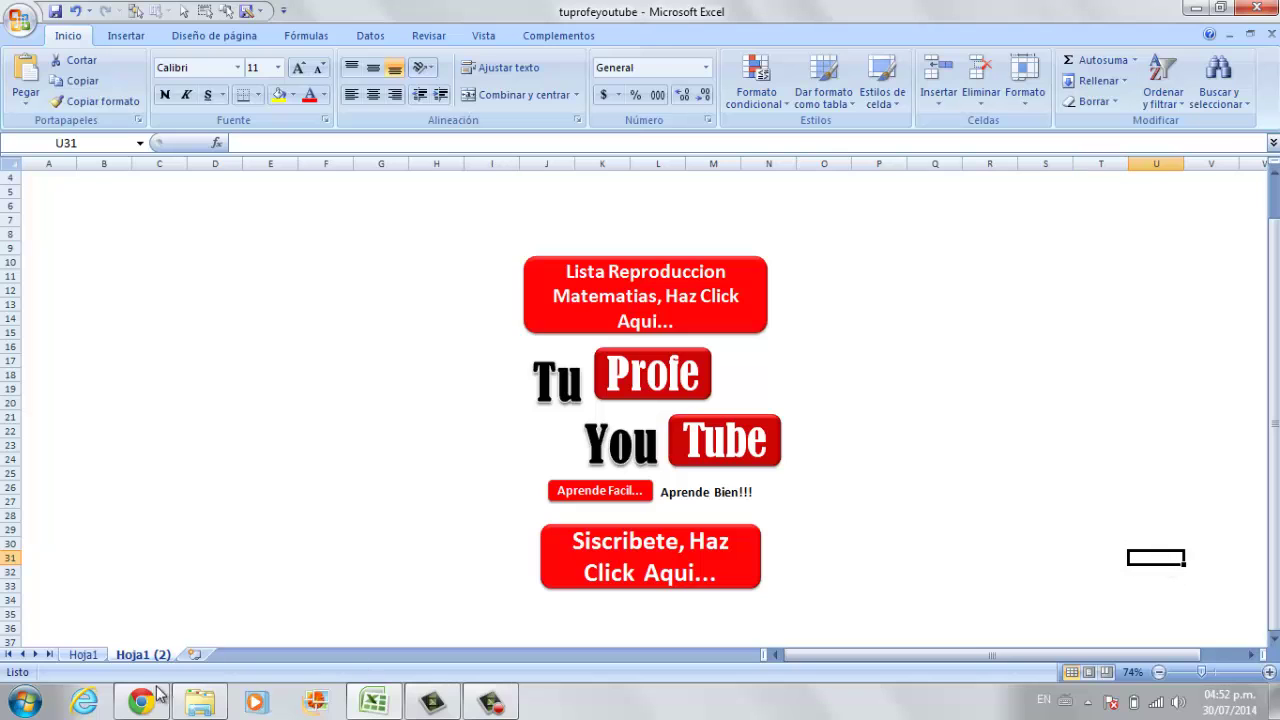
# Step: Launch Snipping Tool and capture the logo and both red buttons on the Excel sheet
pyautogui.click(25, 702)
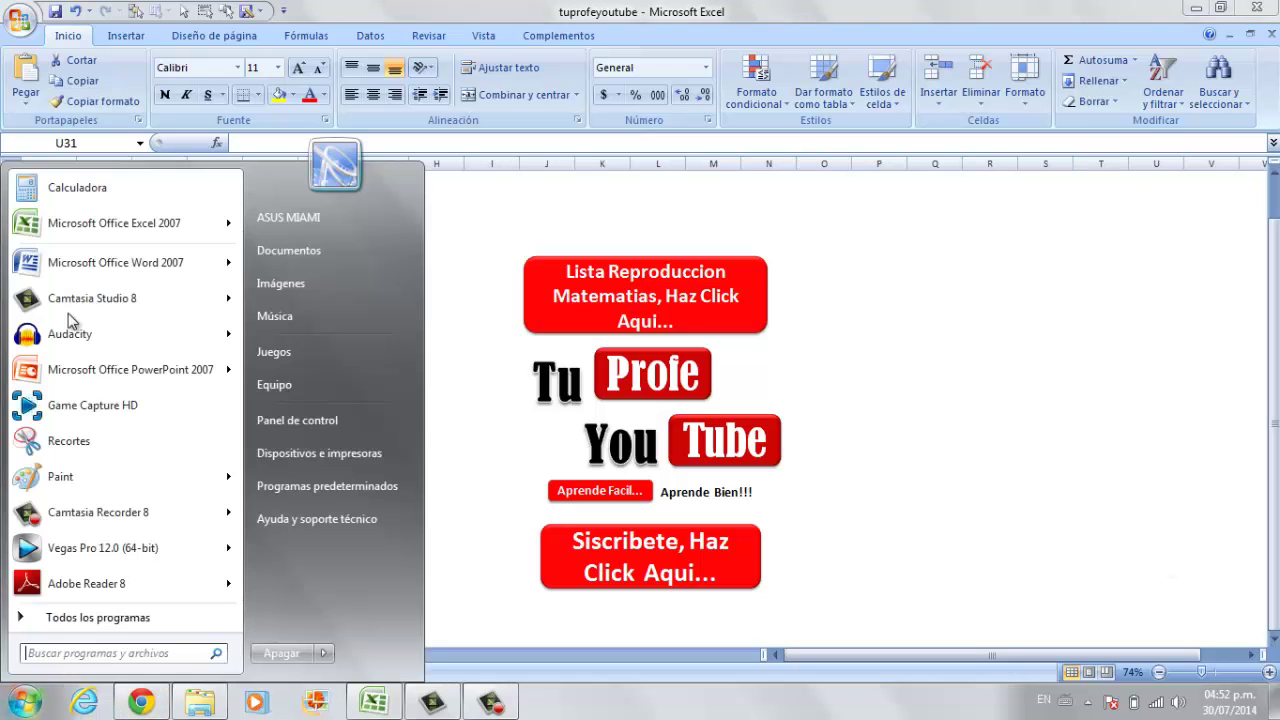
pyautogui.click(80, 441)
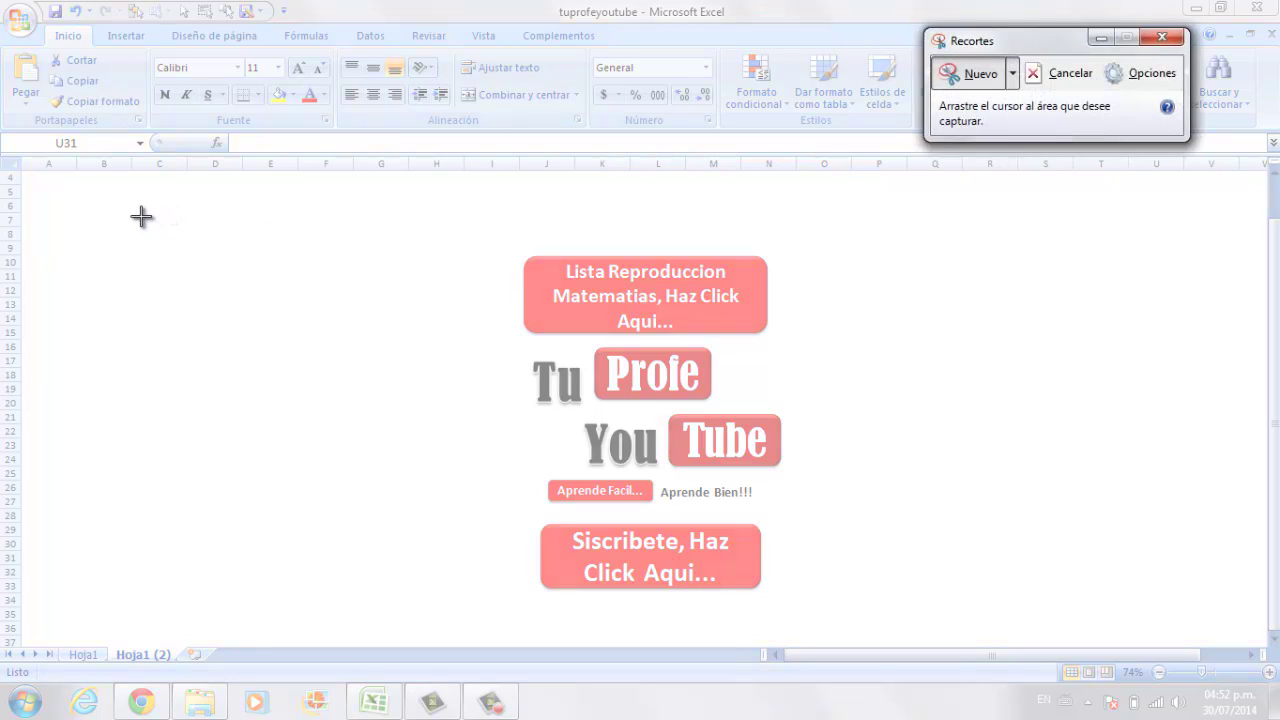
pyautogui.moveTo(141, 216); pyautogui.dragTo(1197, 627)
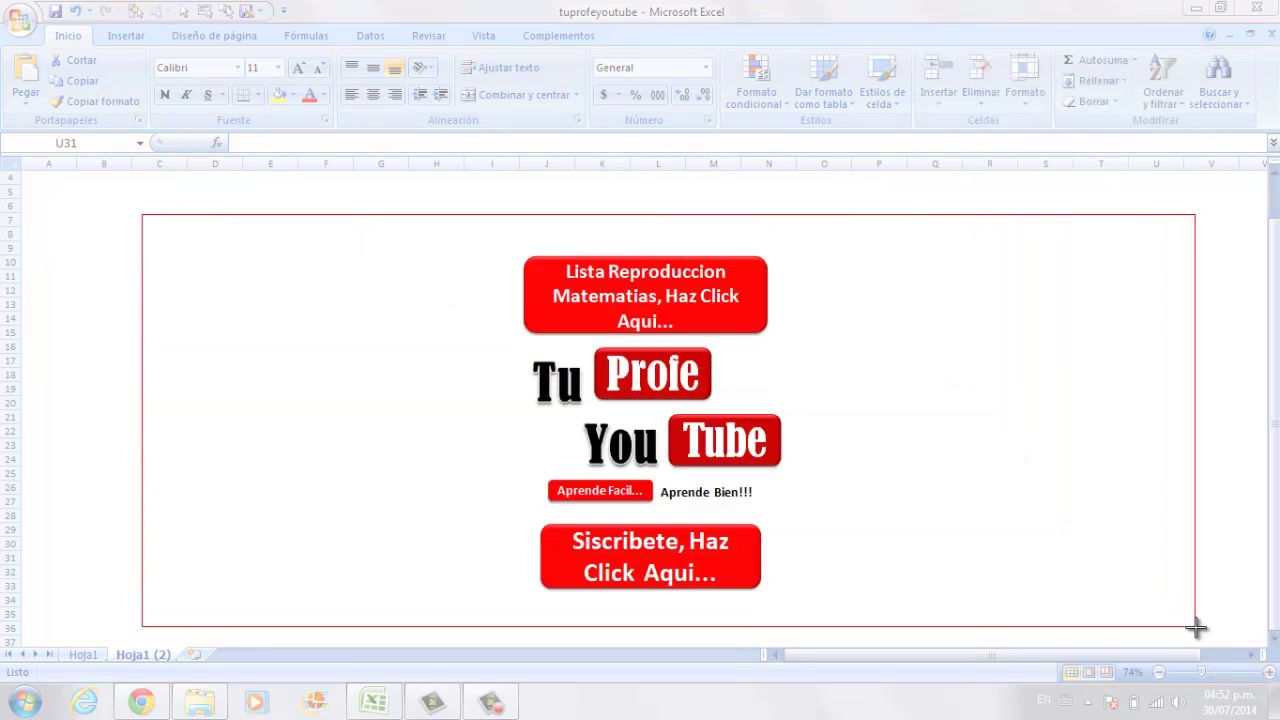
pyautogui.moveTo(1197, 627); pyautogui.dragTo(1261, 625)
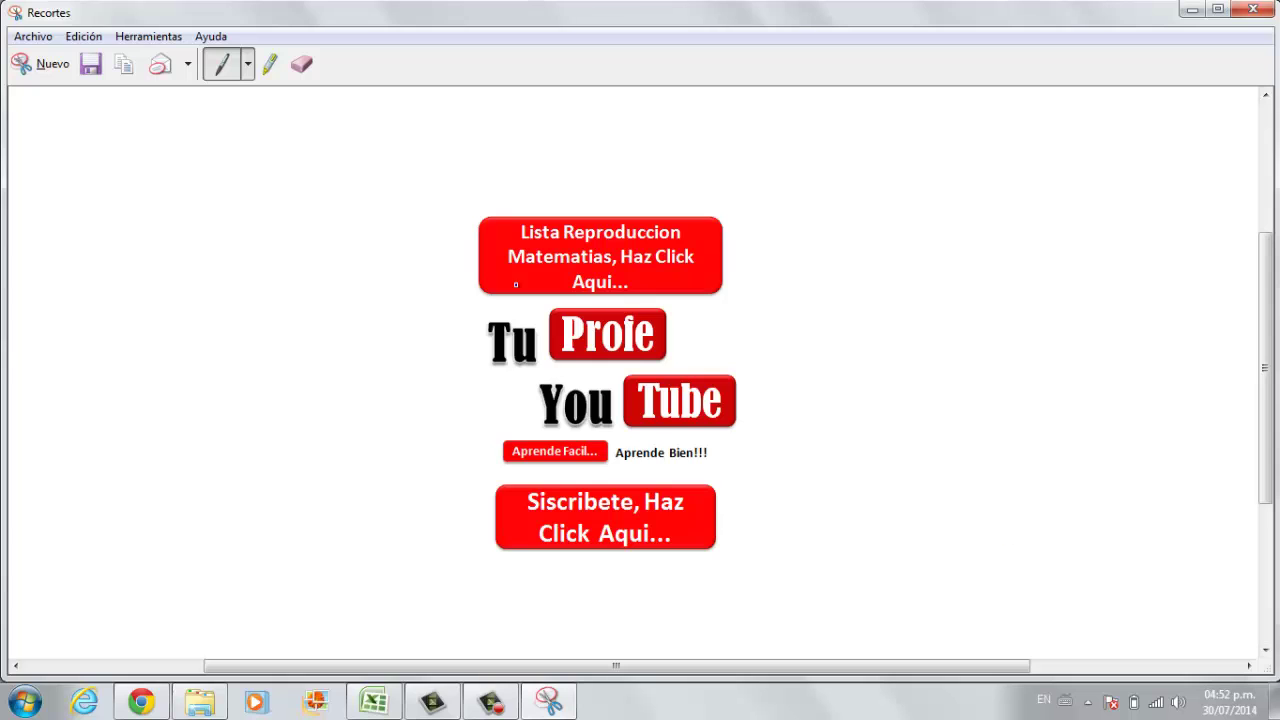
# Step: Save the snip as the JPEG 'outro' in Escritorio and close Snipping Tool
pyautogui.click(90, 70)
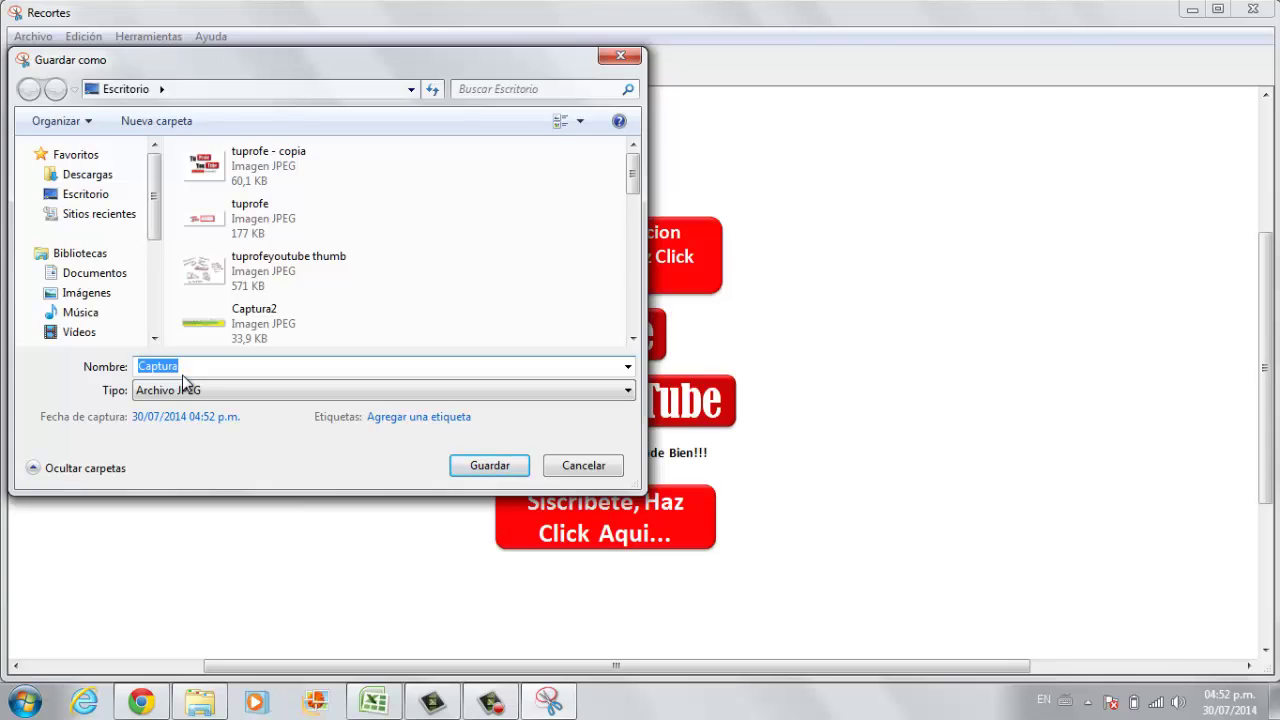
pyautogui.write('outro')
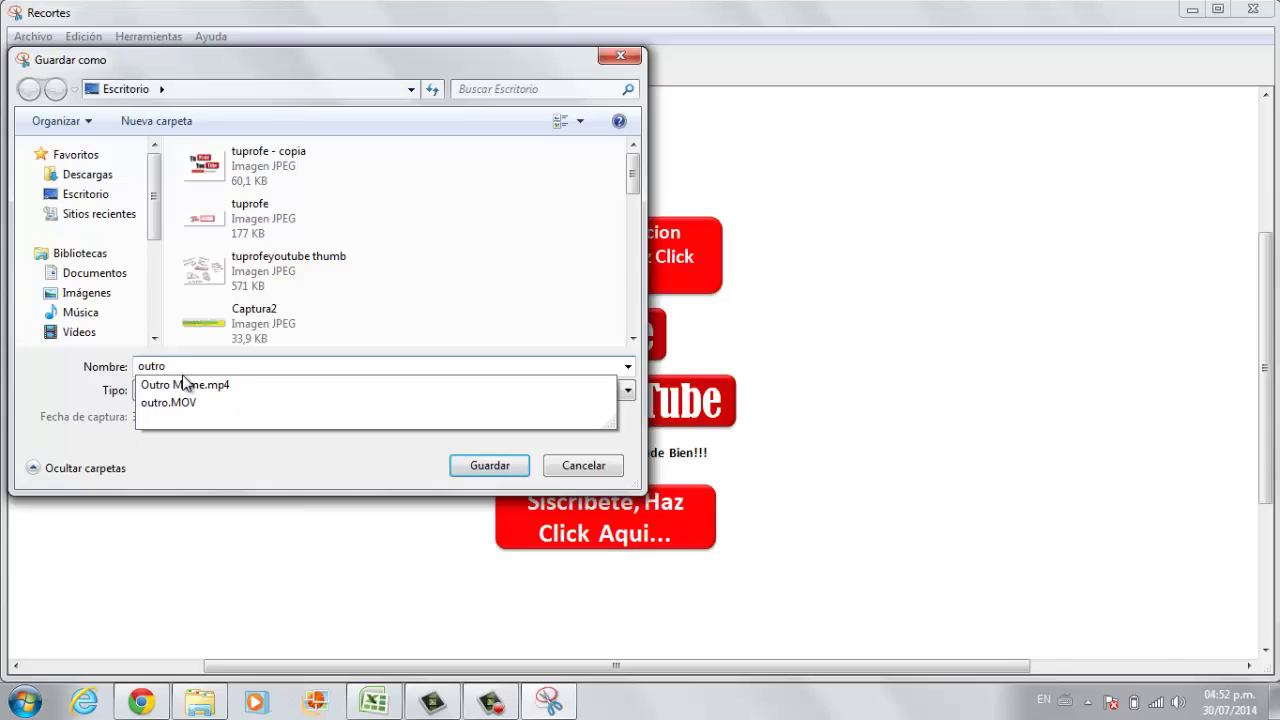
pyautogui.click(489, 468)
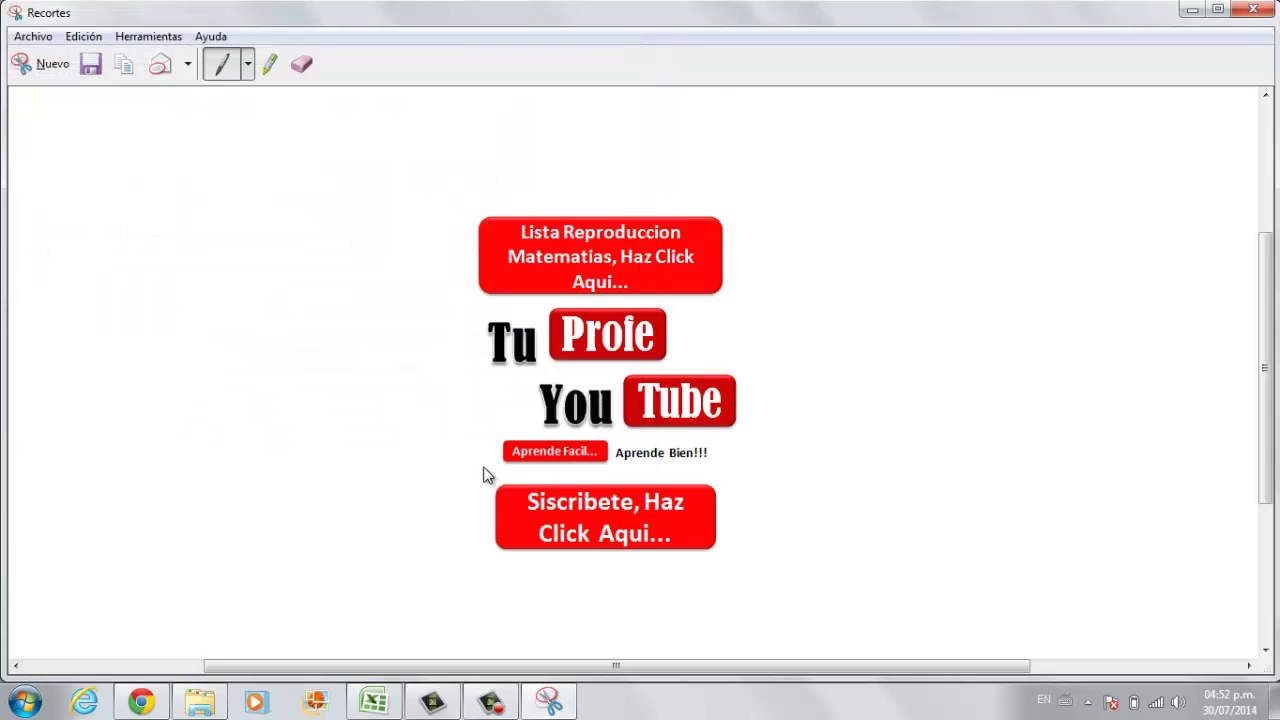
pyautogui.click(1253, 9)
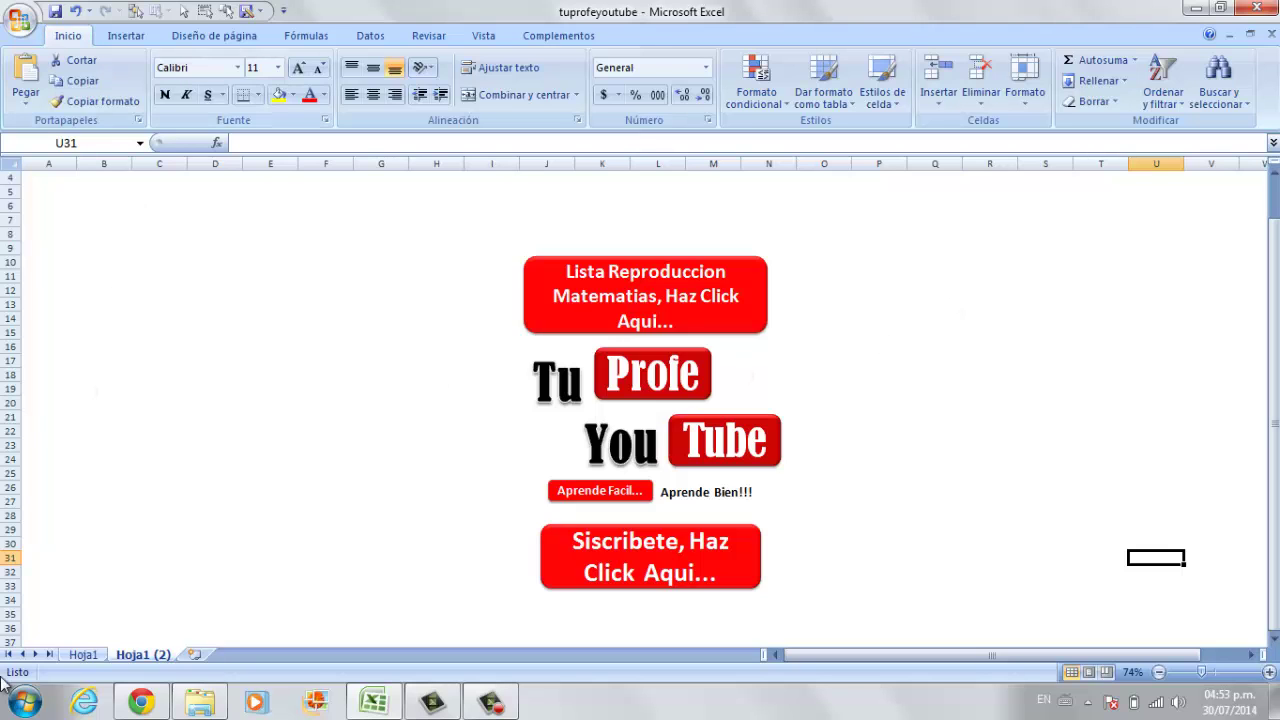
# Step: Return to the Hoja1 (2) subscribe layout in Excel for the screen capture
pyautogui.click(17, 710)
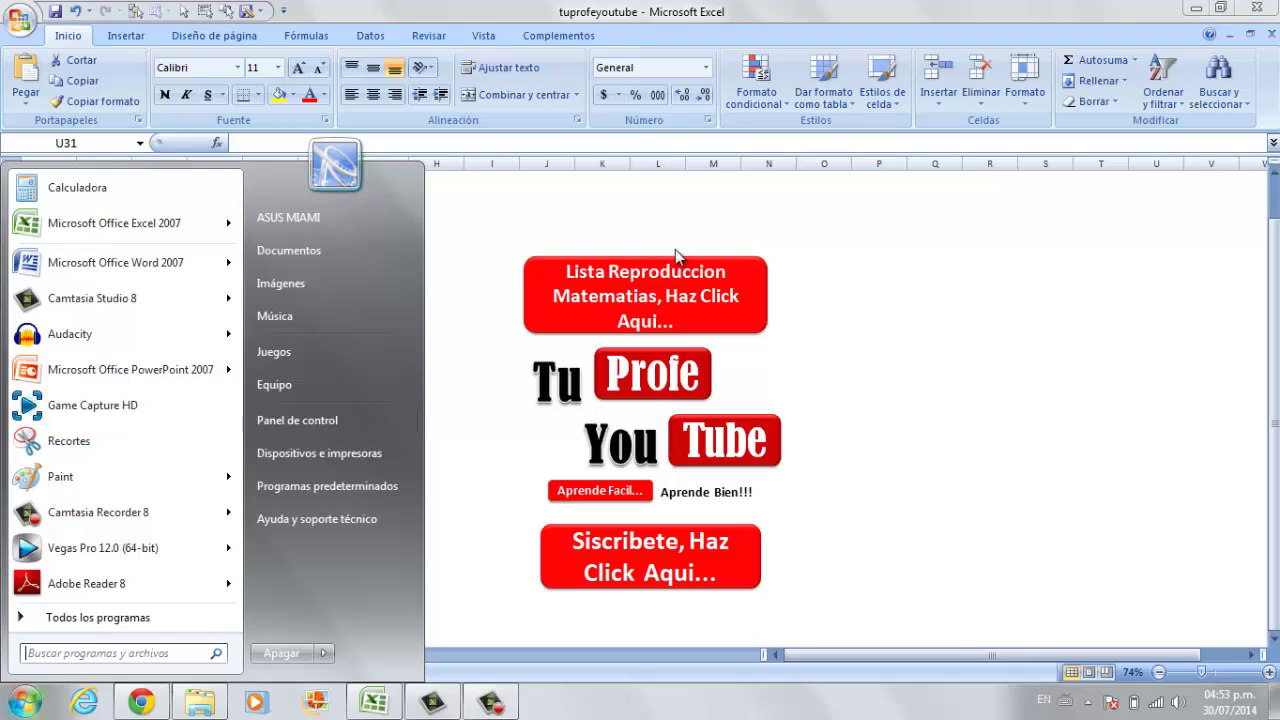
pyautogui.click(1043, 304)
pyautogui.click(1250, 318)
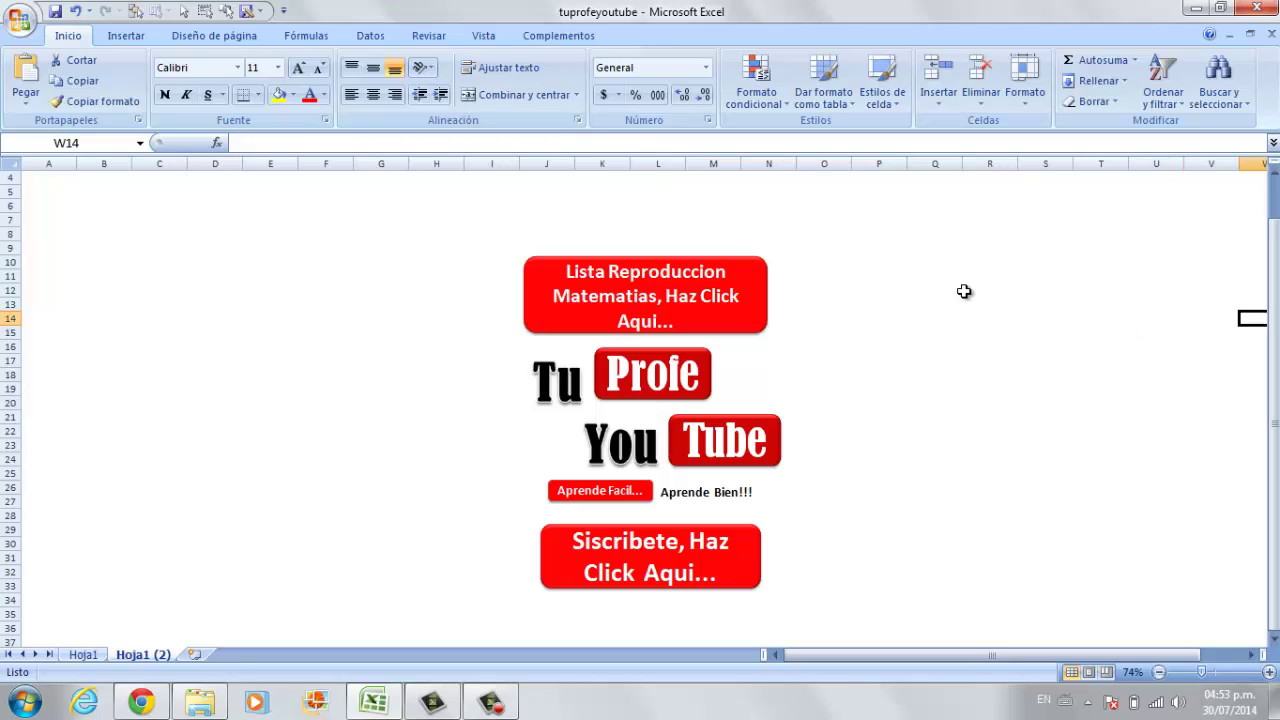
# Step: Launch Paint from All Programs > Accesorios
pyautogui.click(25, 702)
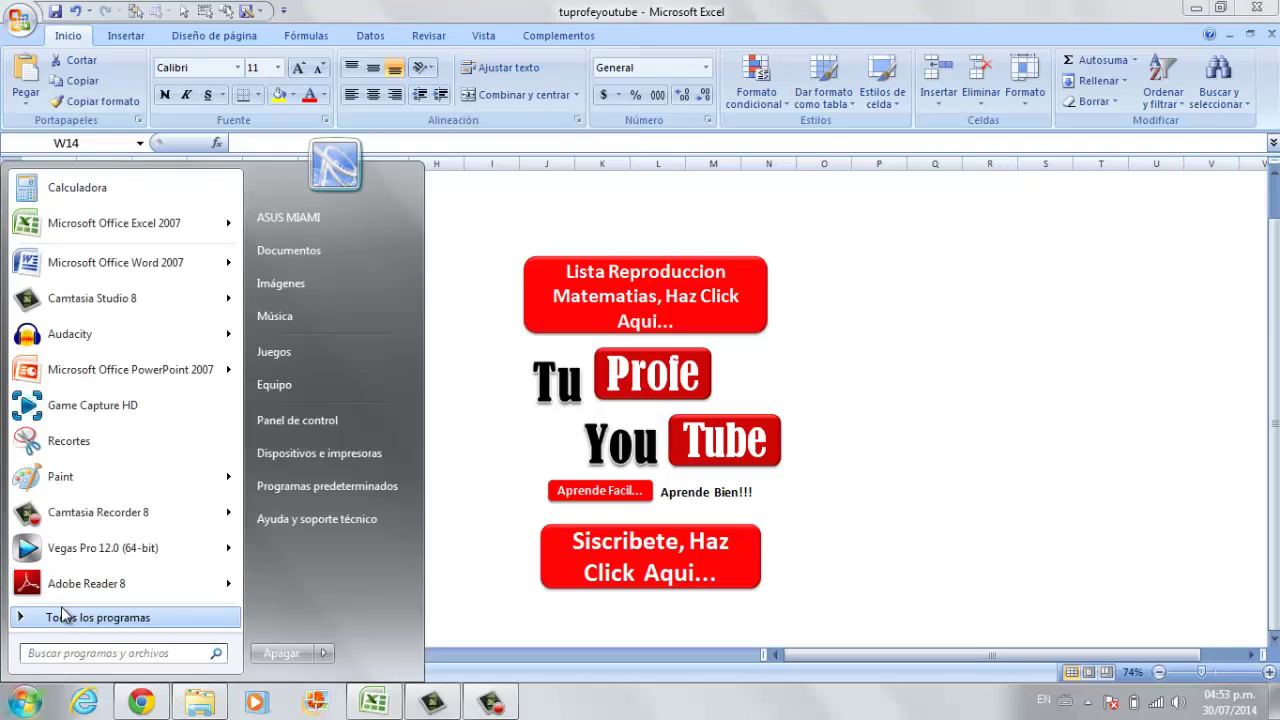
pyautogui.click(58, 615)
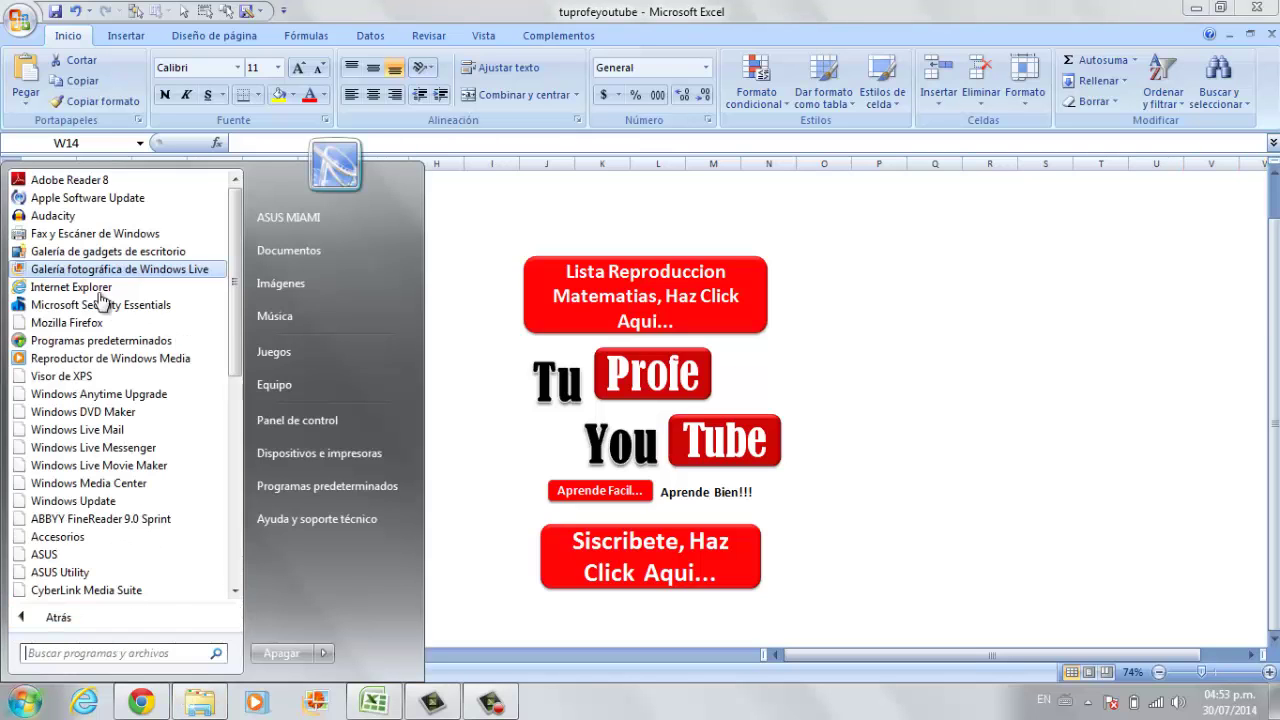
pyautogui.click(97, 545)
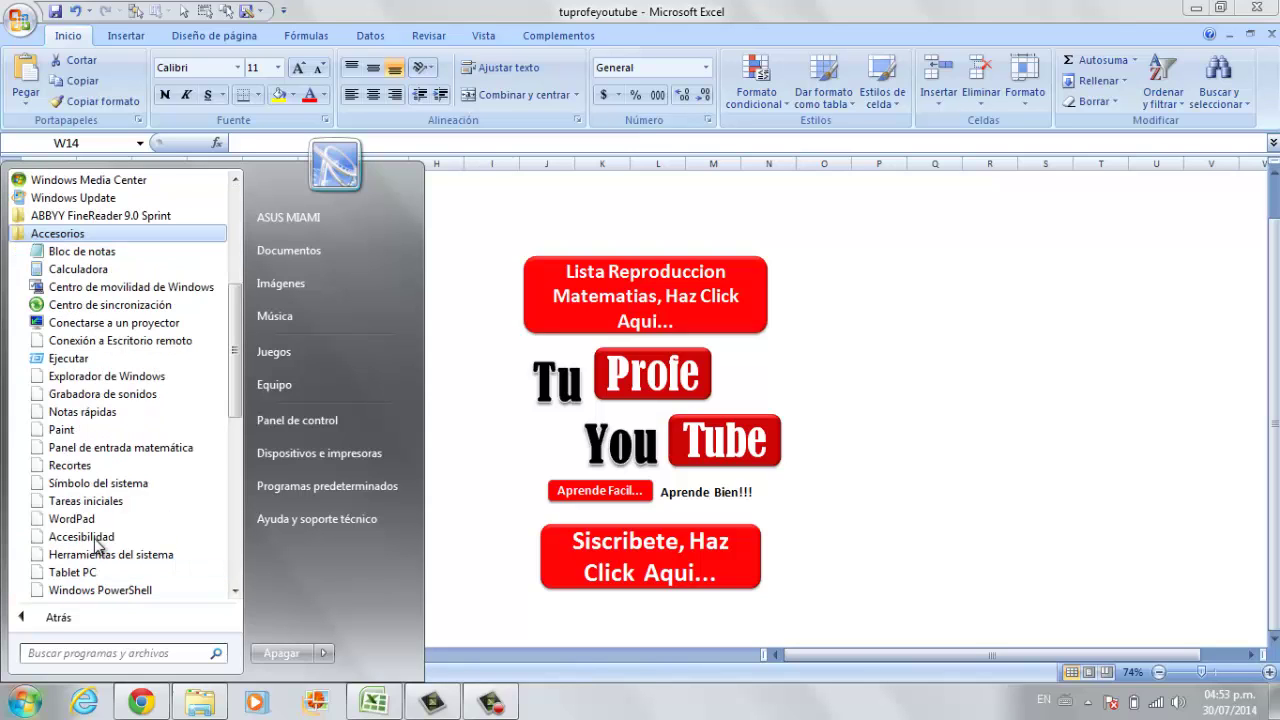
pyautogui.click(93, 430)
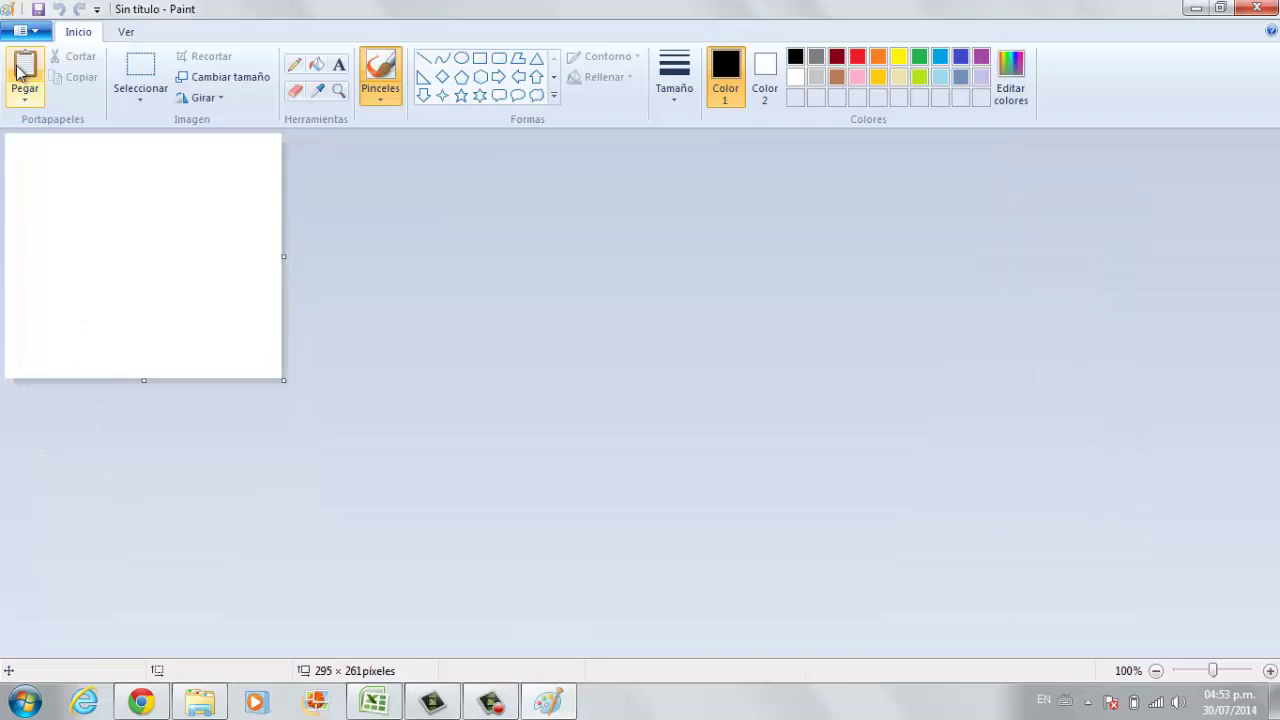
# Step: Paste the full-screen capture into Paint and save it as JPEG 'outro paint' on Escritorio
pyautogui.click(22, 75)
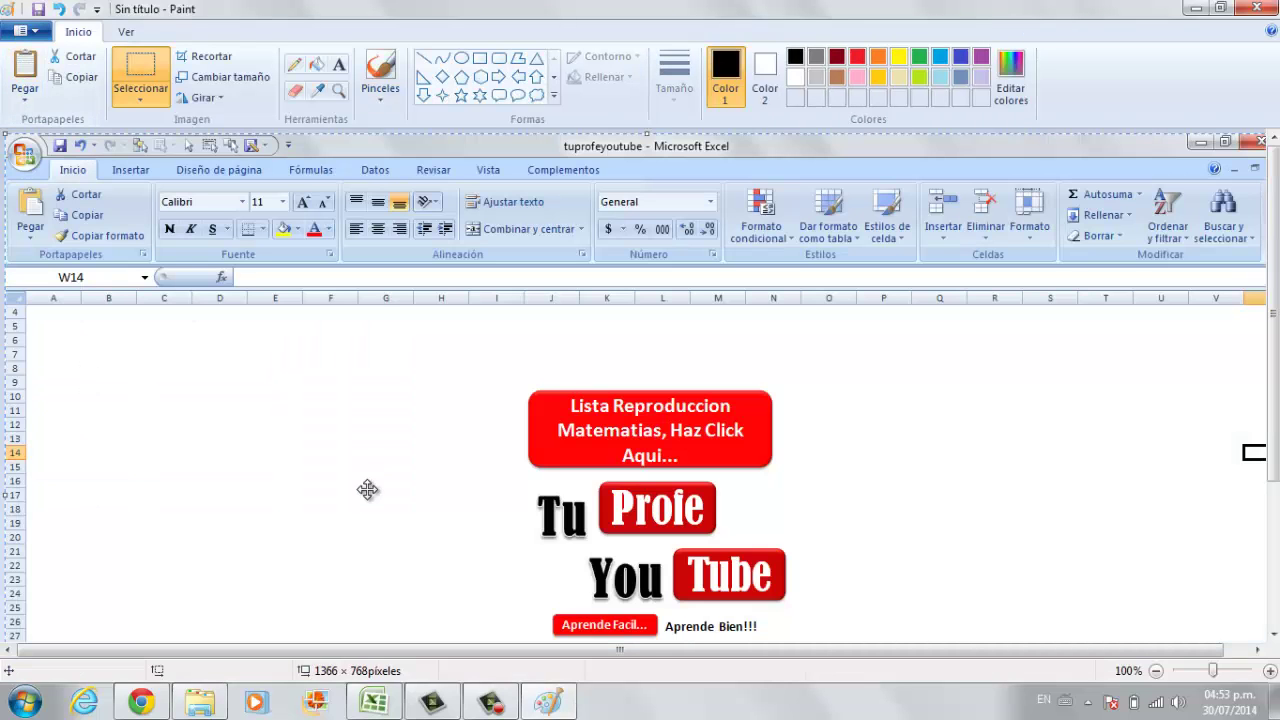
pyautogui.click(18, 92)
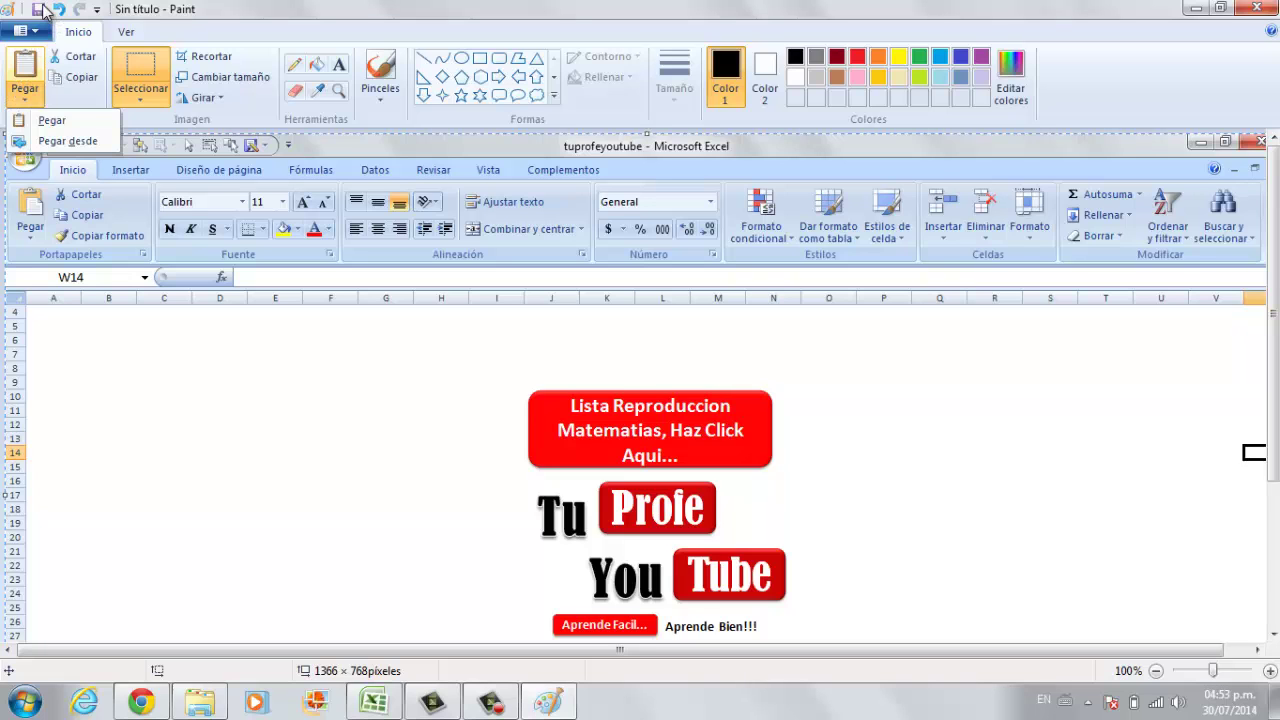
pyautogui.click(38, 9)
pyautogui.click(38, 9)
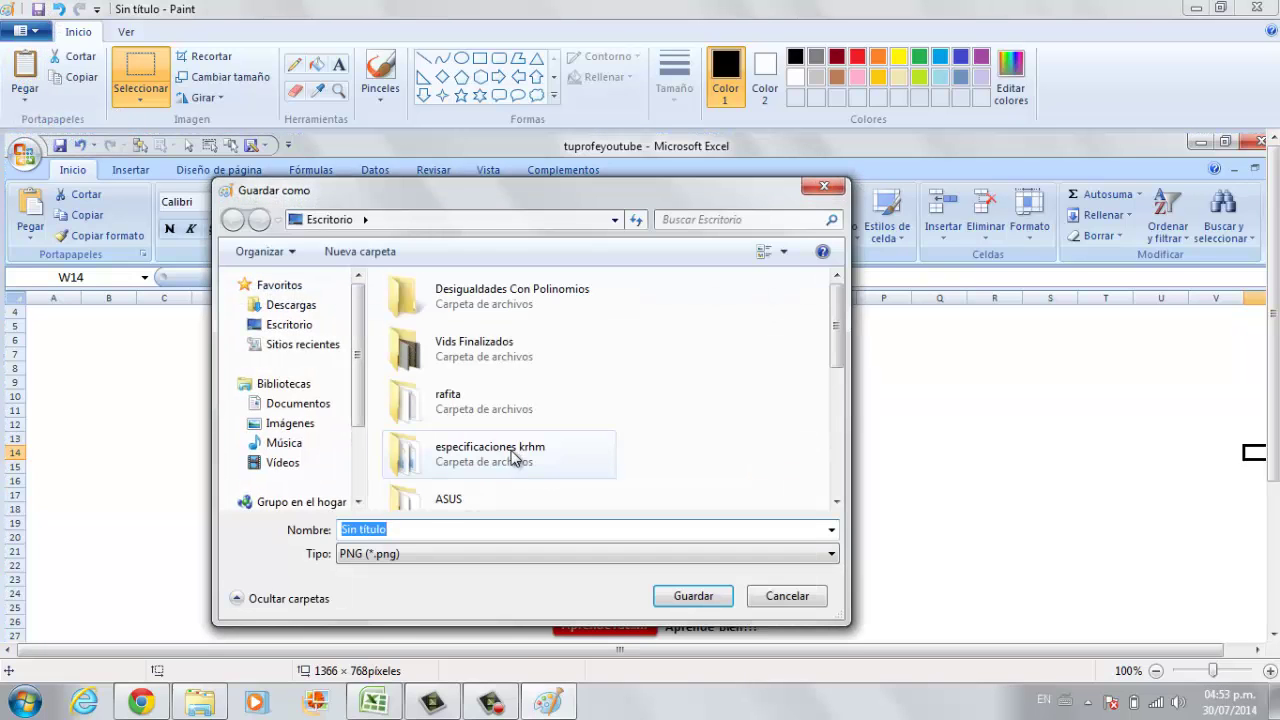
pyautogui.click(402, 562)
pyautogui.click(418, 620)
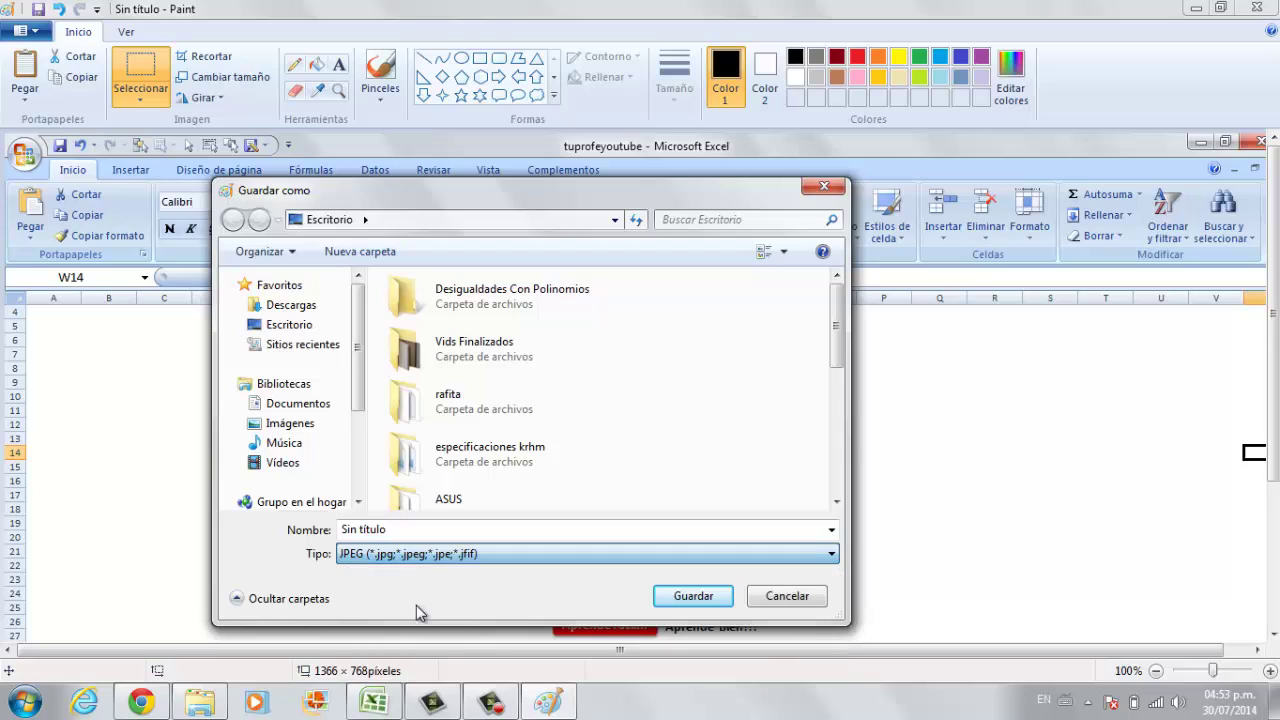
pyautogui.click(422, 529)
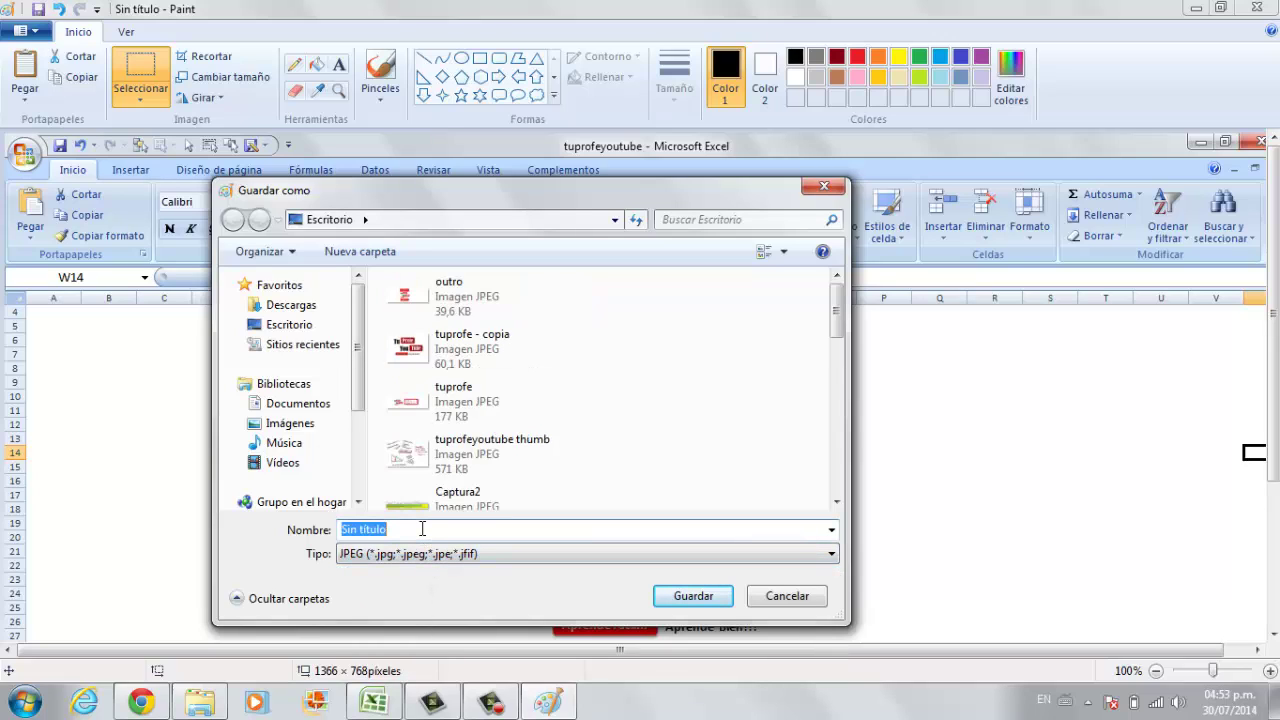
pyautogui.write('o')
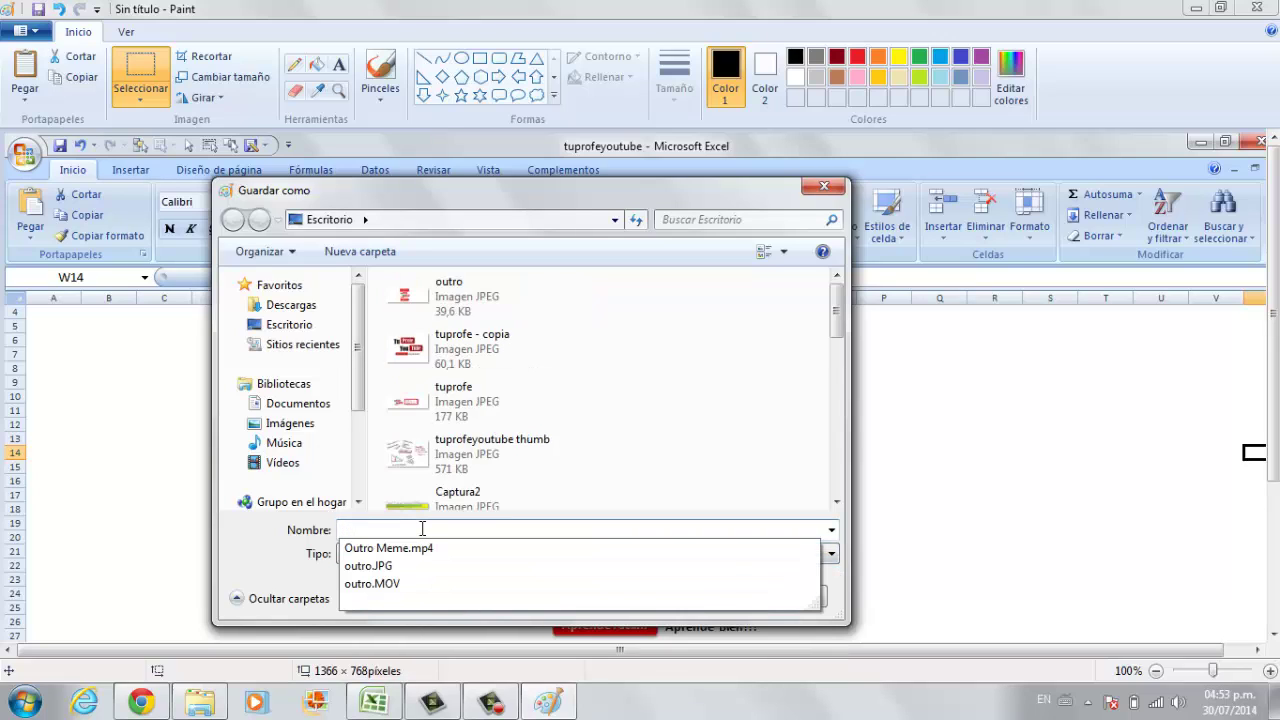
pyautogui.write('utro paint')
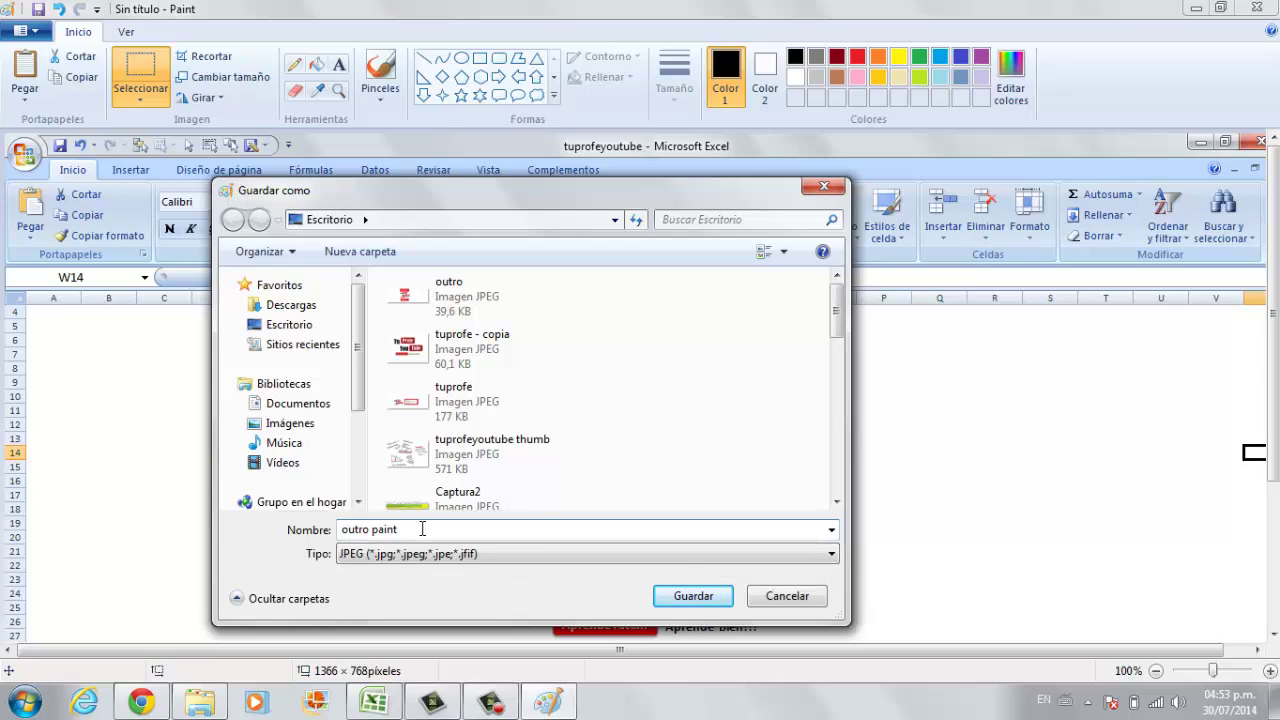
pyautogui.click(688, 597)
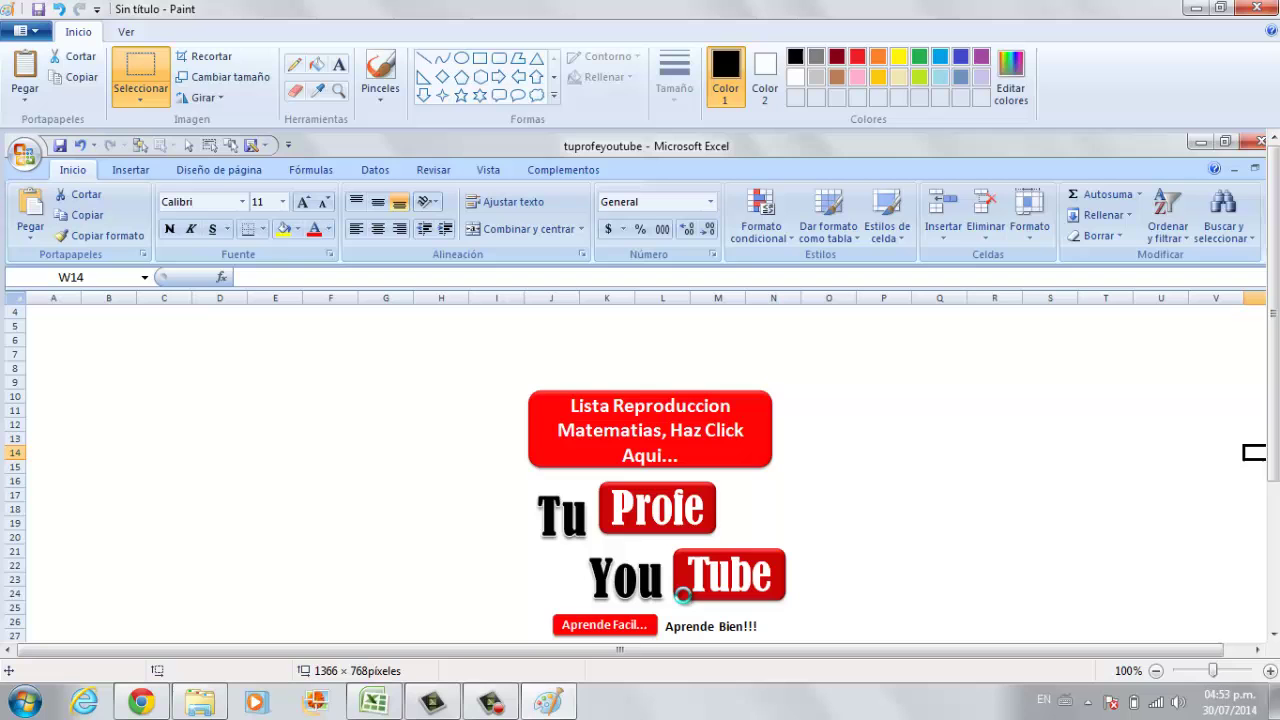
# Step: Open the outro paint image from the desktop in Microsoft Office Picture Manager
pyautogui.click(1195, 8)
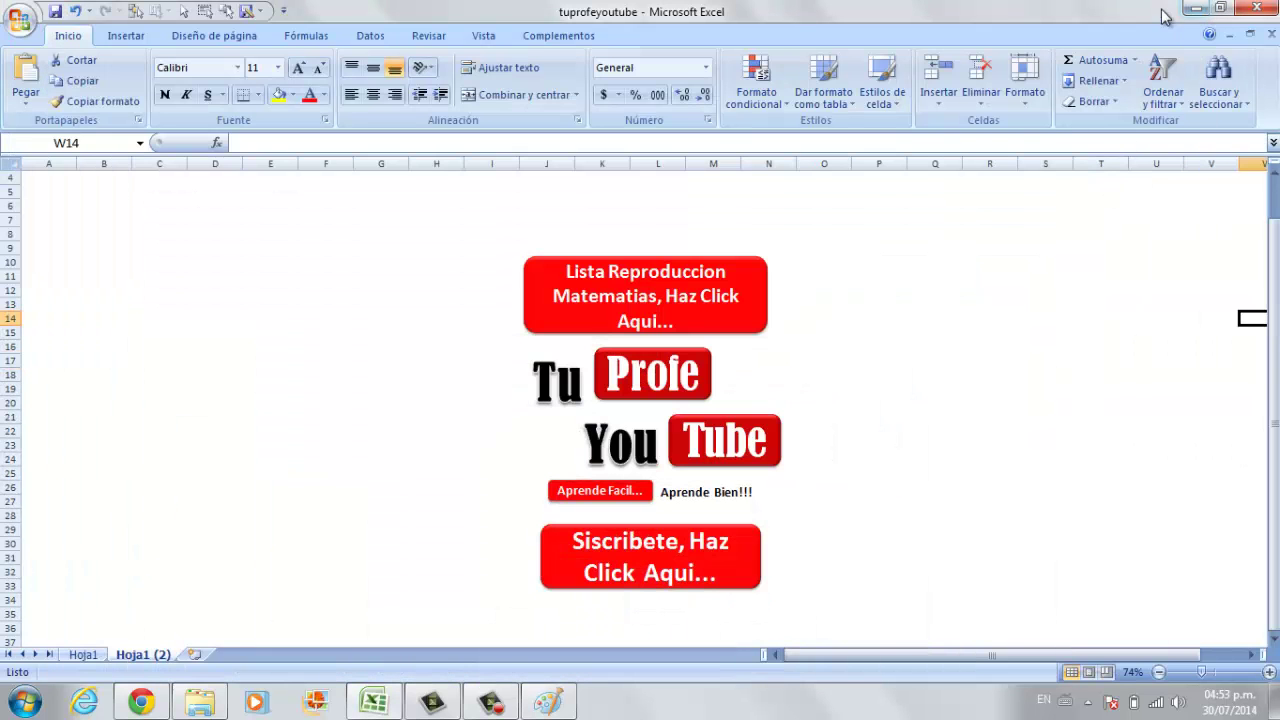
pyautogui.click(1195, 8)
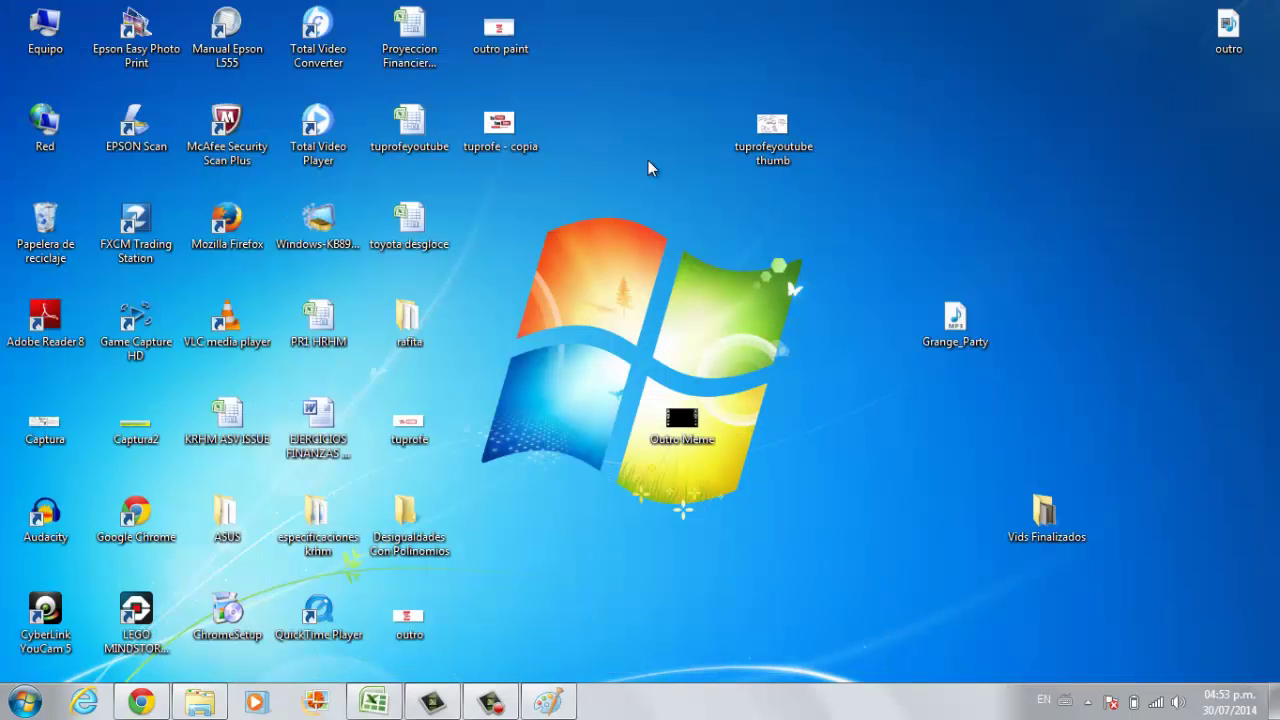
pyautogui.rightClick(505, 40)
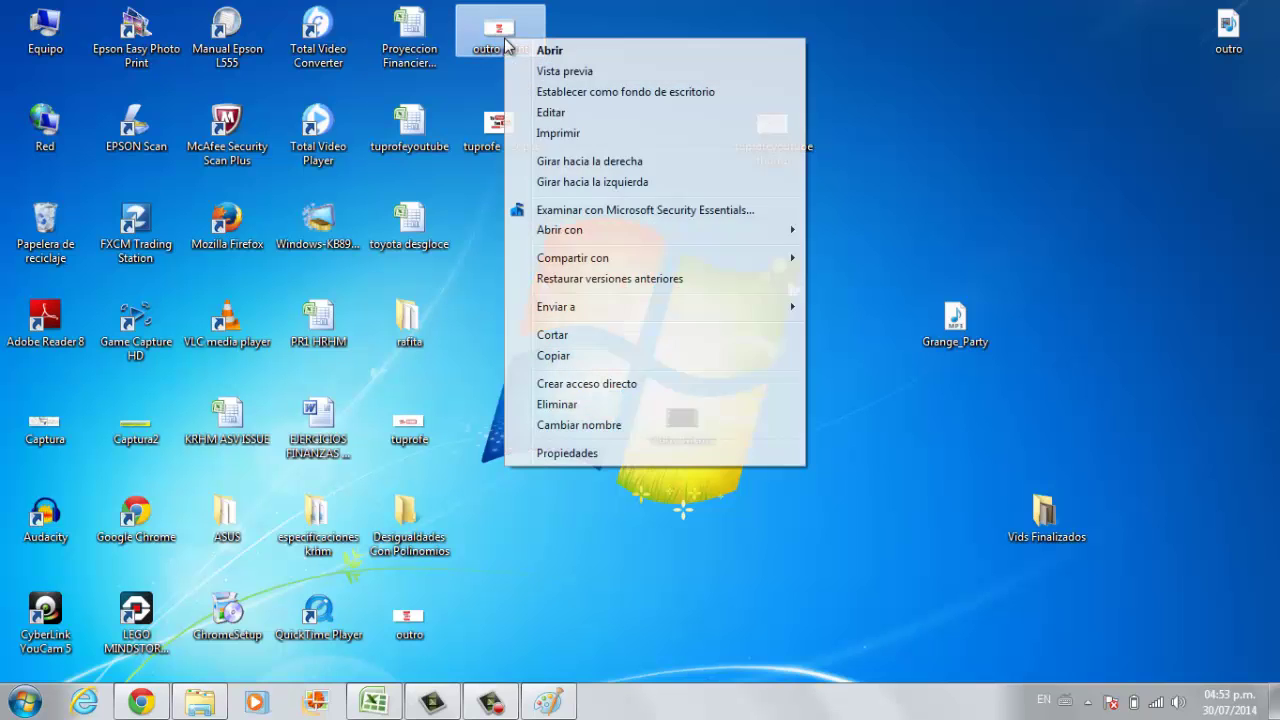
pyautogui.moveTo(575, 232)
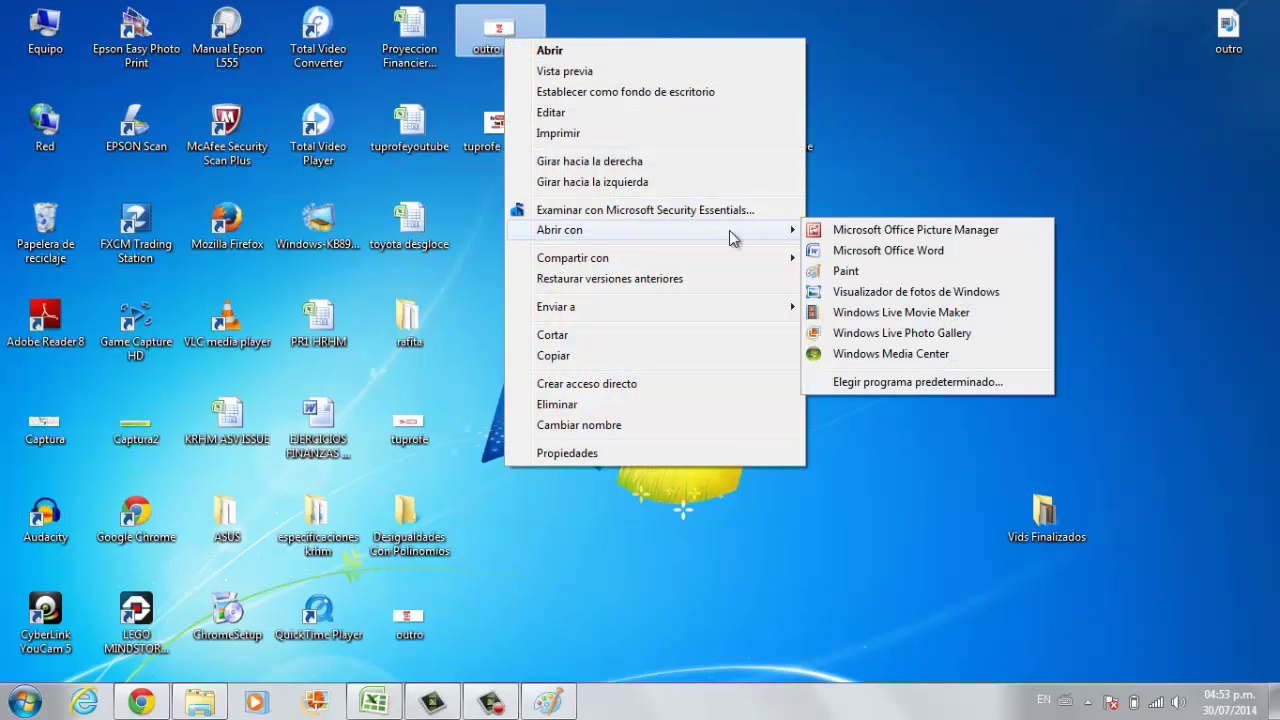
pyautogui.click(910, 233)
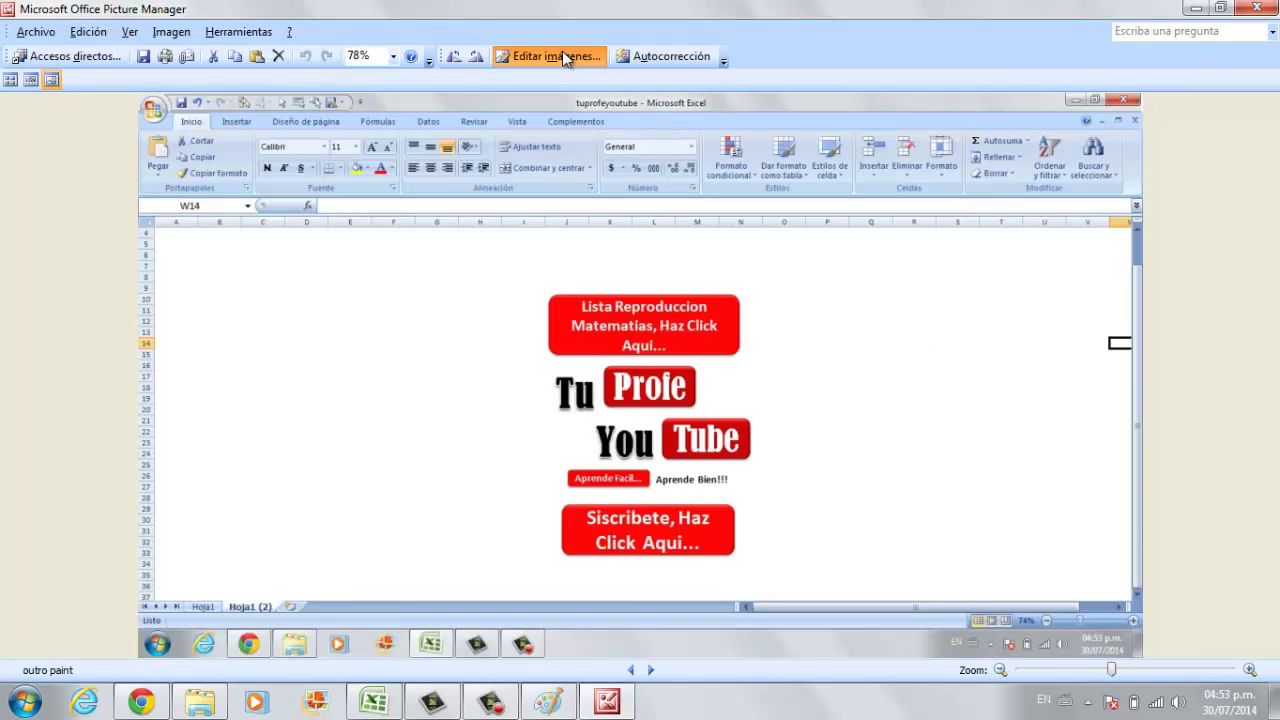
# Step: Crop the image's edges inward around the subscribe layout and apply the crop
pyautogui.click(556, 56)
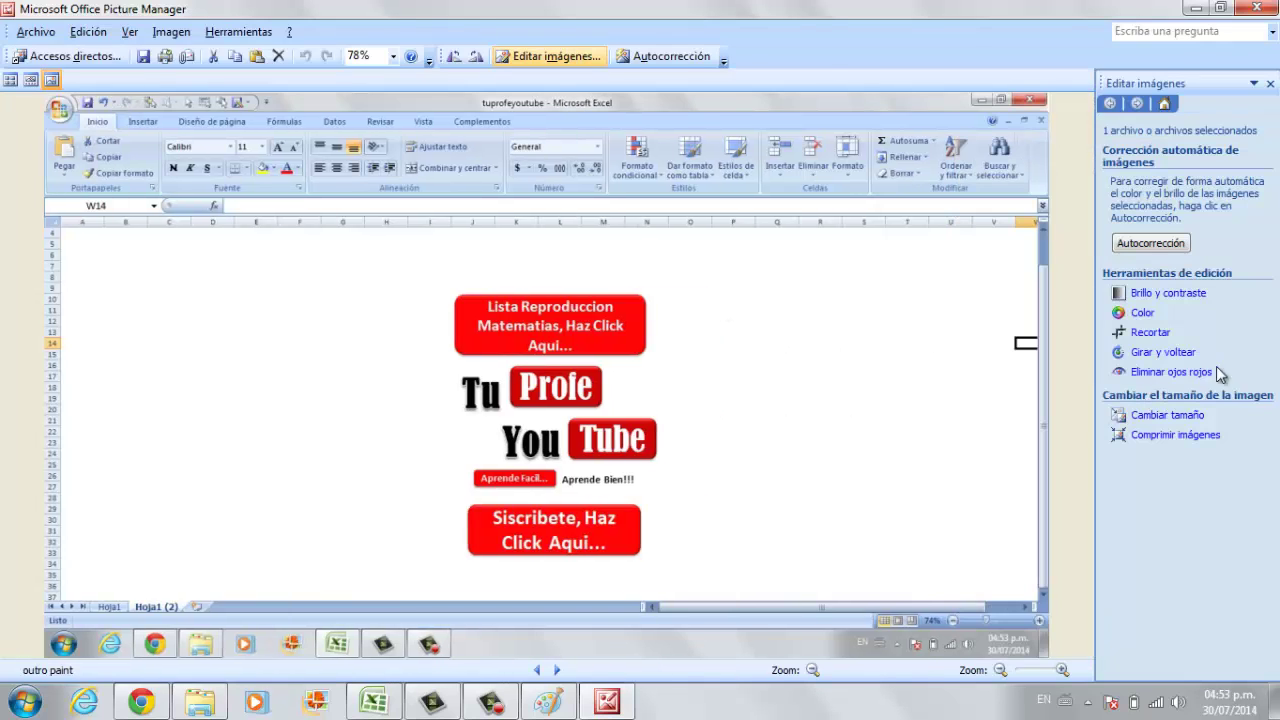
pyautogui.click(1150, 332)
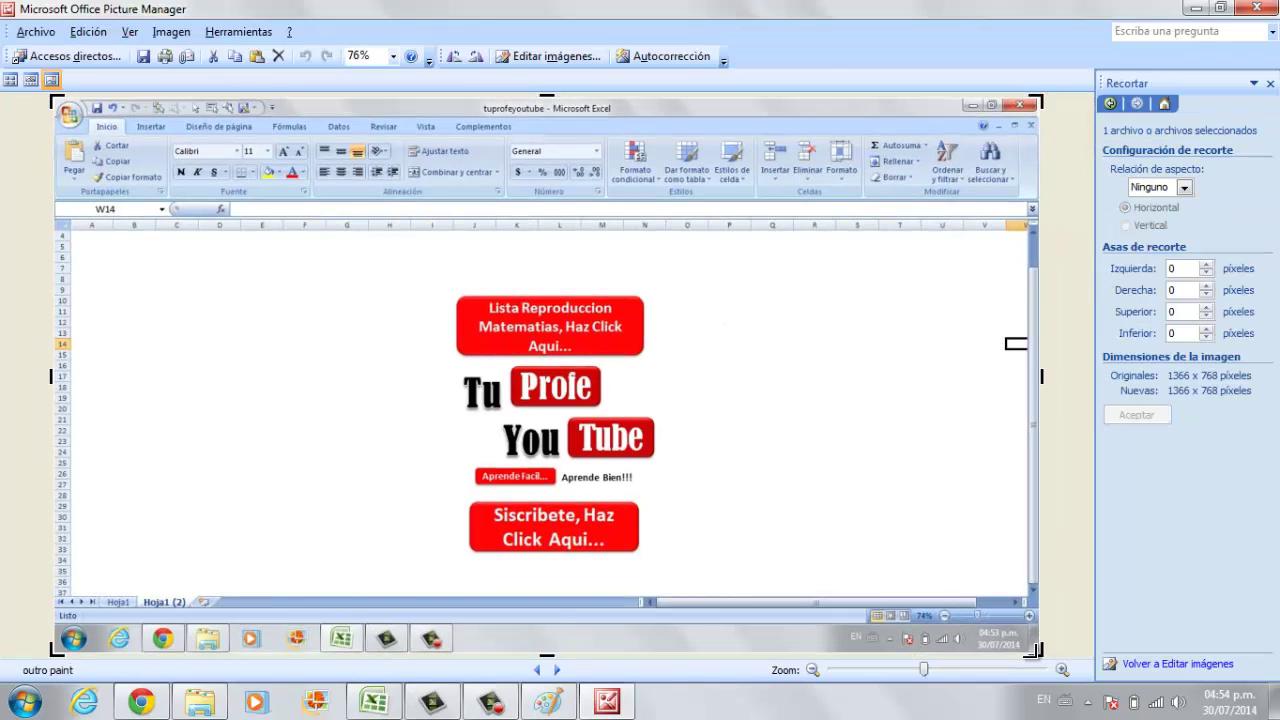
pyautogui.moveTo(1038, 652); pyautogui.dragTo(977, 561)
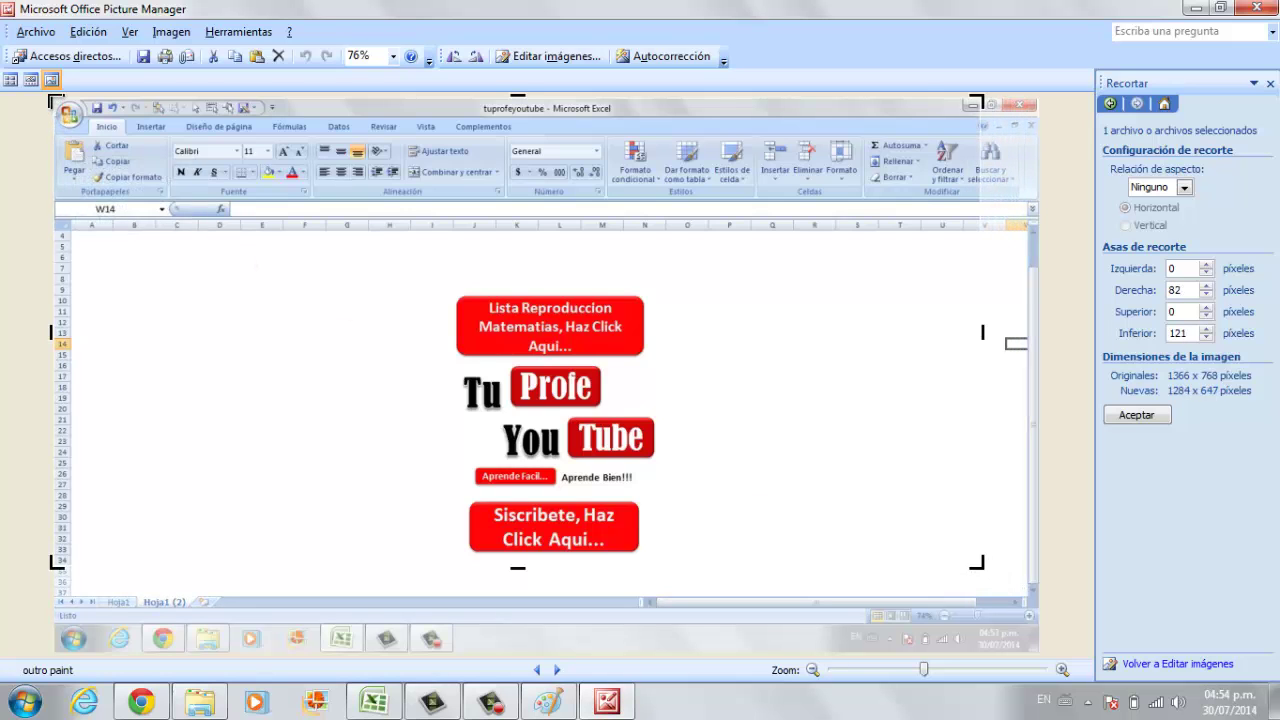
pyautogui.moveTo(51, 101); pyautogui.dragTo(176, 233)
pyautogui.moveTo(176, 234); pyautogui.dragTo(180, 238)
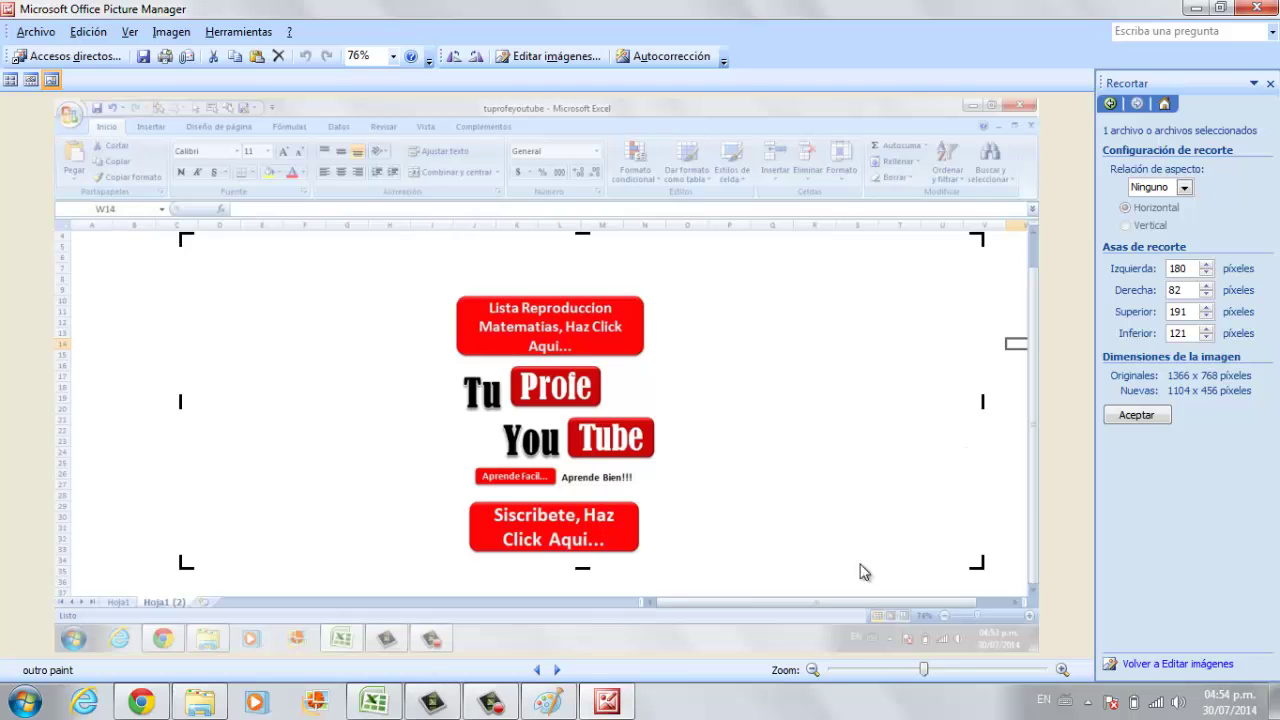
pyautogui.click(1137, 415)
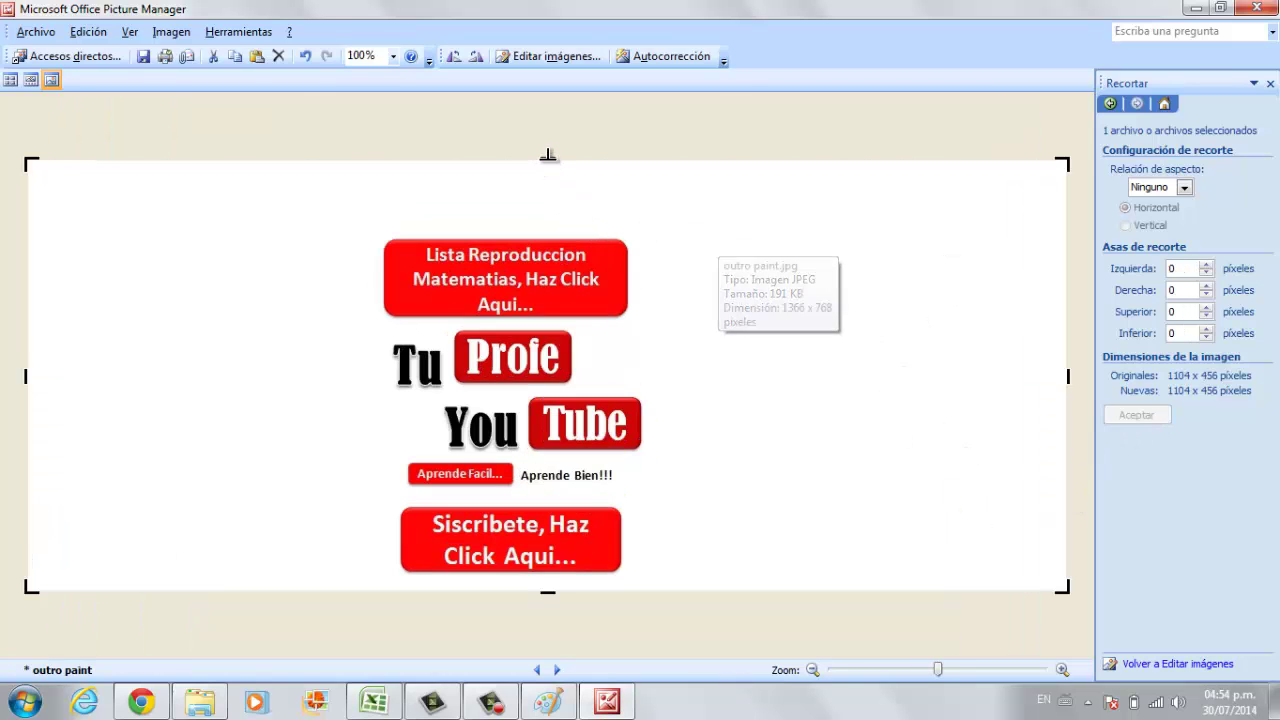
# Step: Trim 25 and then 29 more pixels off the top, leaving 1104 × 402 pixels
pyautogui.moveTo(548, 158); pyautogui.dragTo(549, 180)
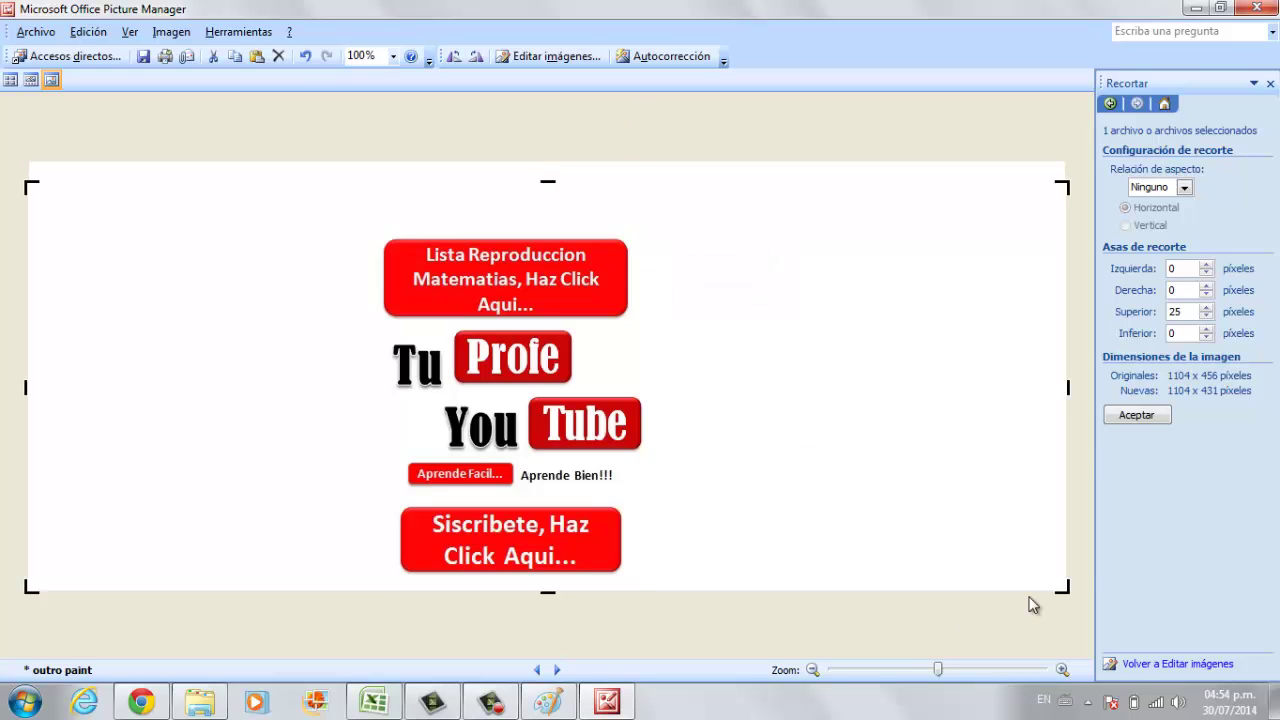
pyautogui.click(1128, 421)
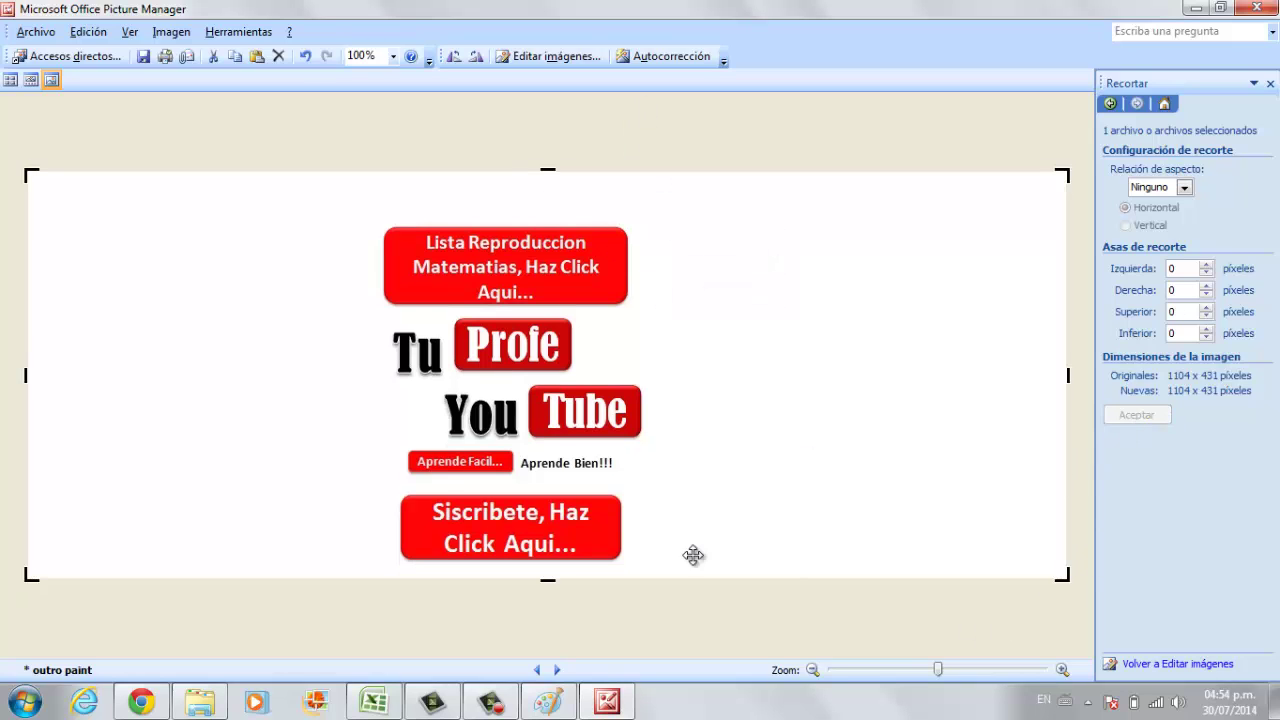
pyautogui.moveTo(548, 170); pyautogui.dragTo(548, 199)
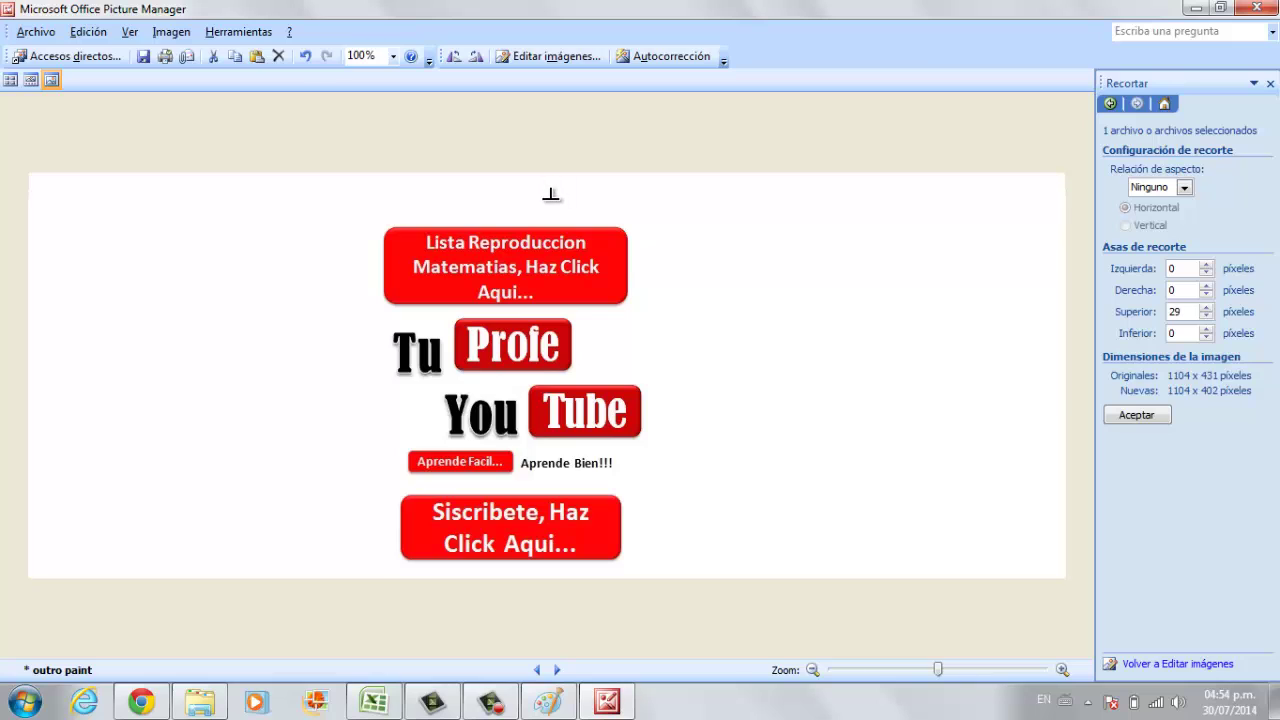
pyautogui.click(1128, 420)
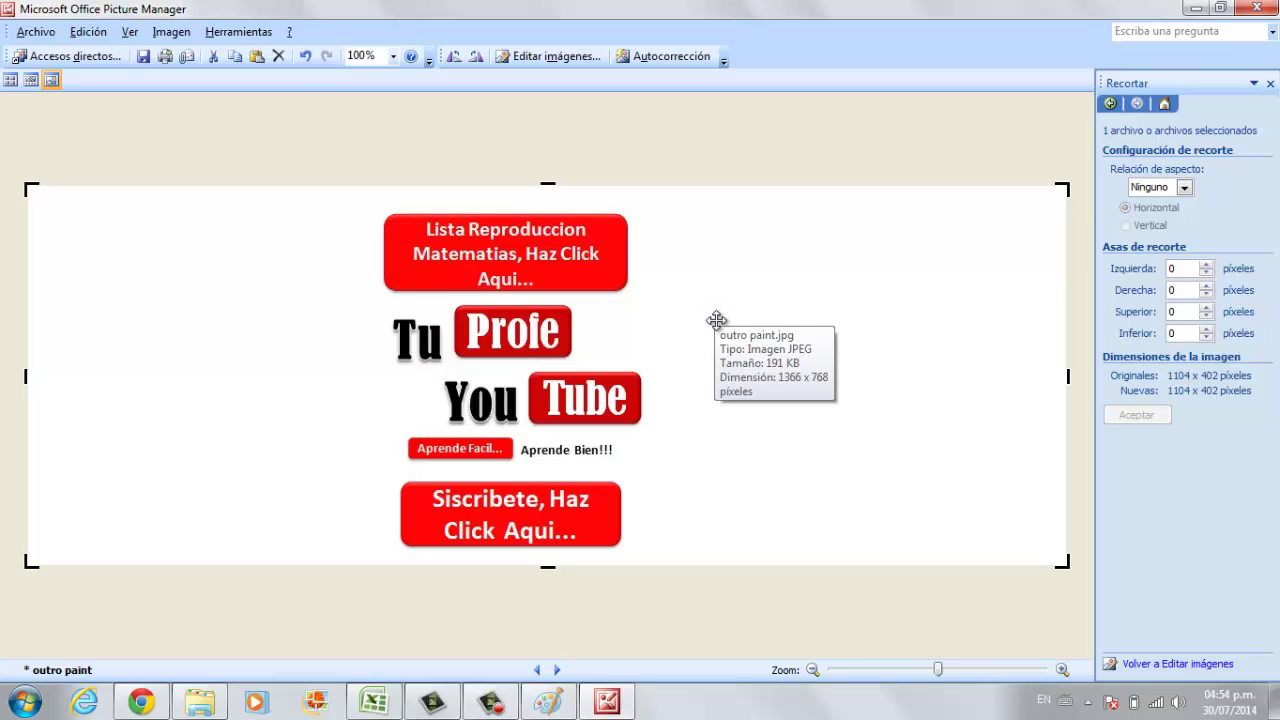
# Step: Close Picture Manager without saving and delete the outro paint image from the desktop
pyautogui.click(1273, 11)
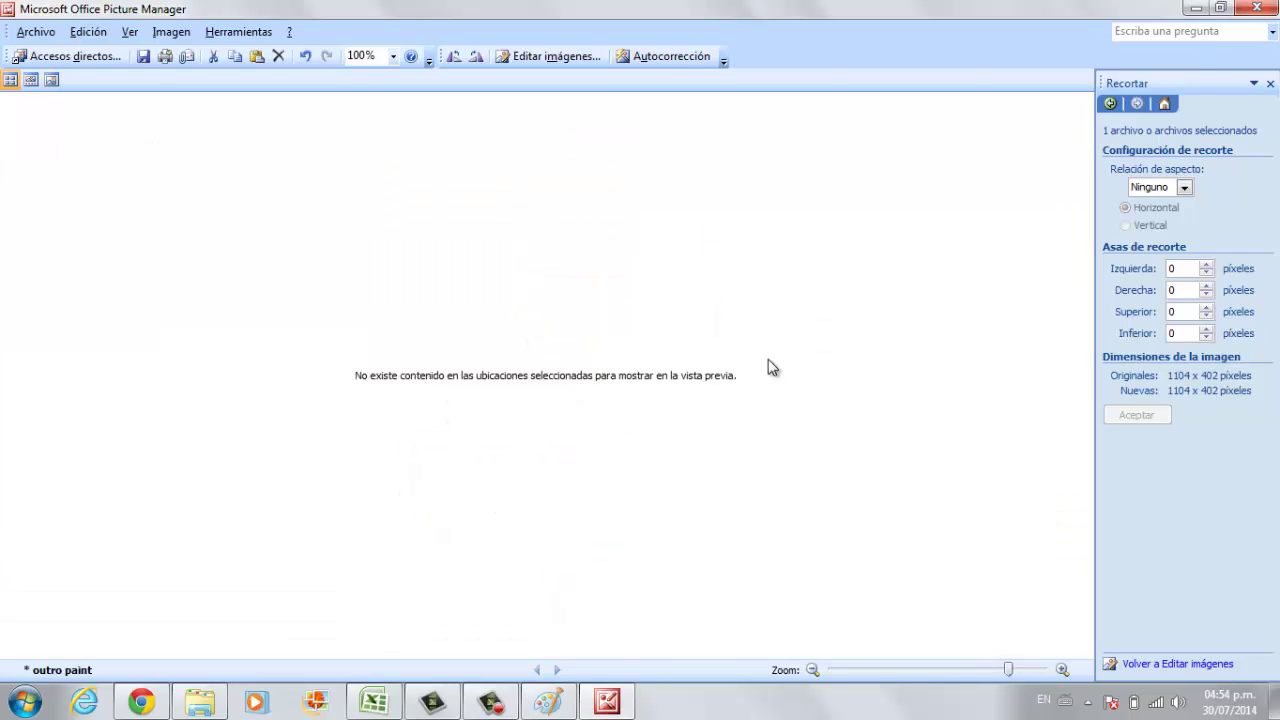
pyautogui.click(637, 398)
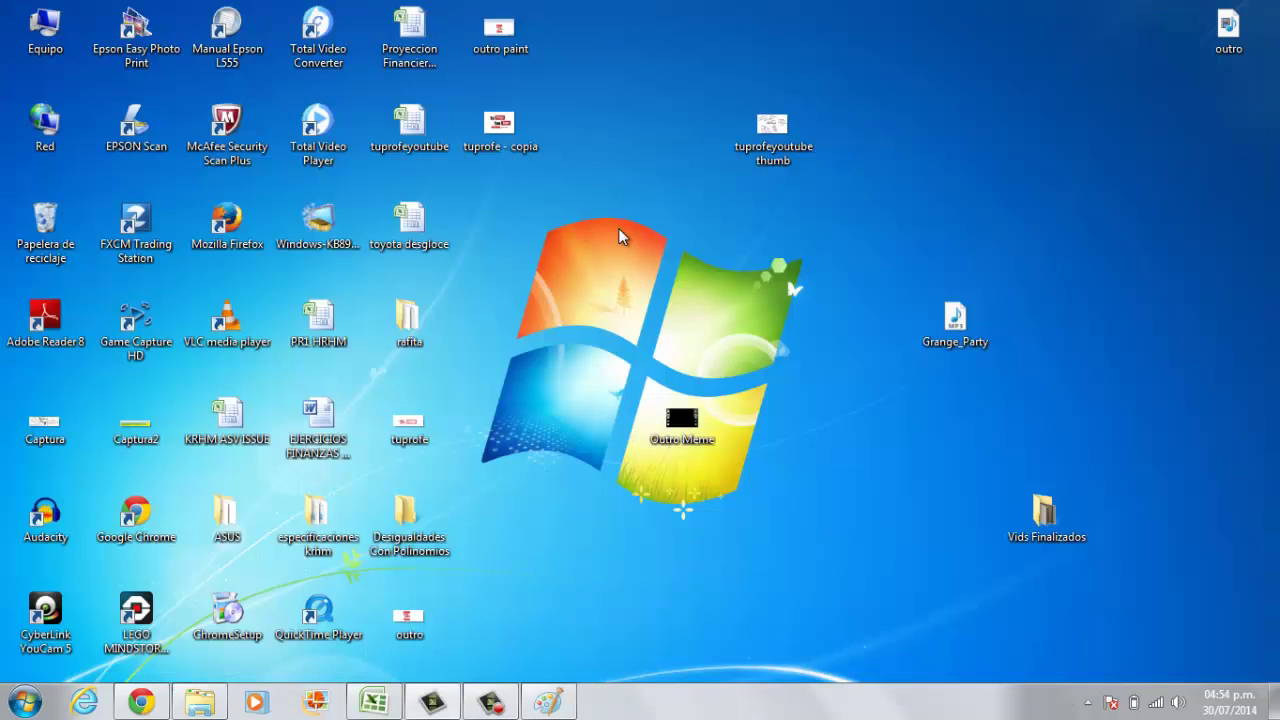
pyautogui.click(499, 32)
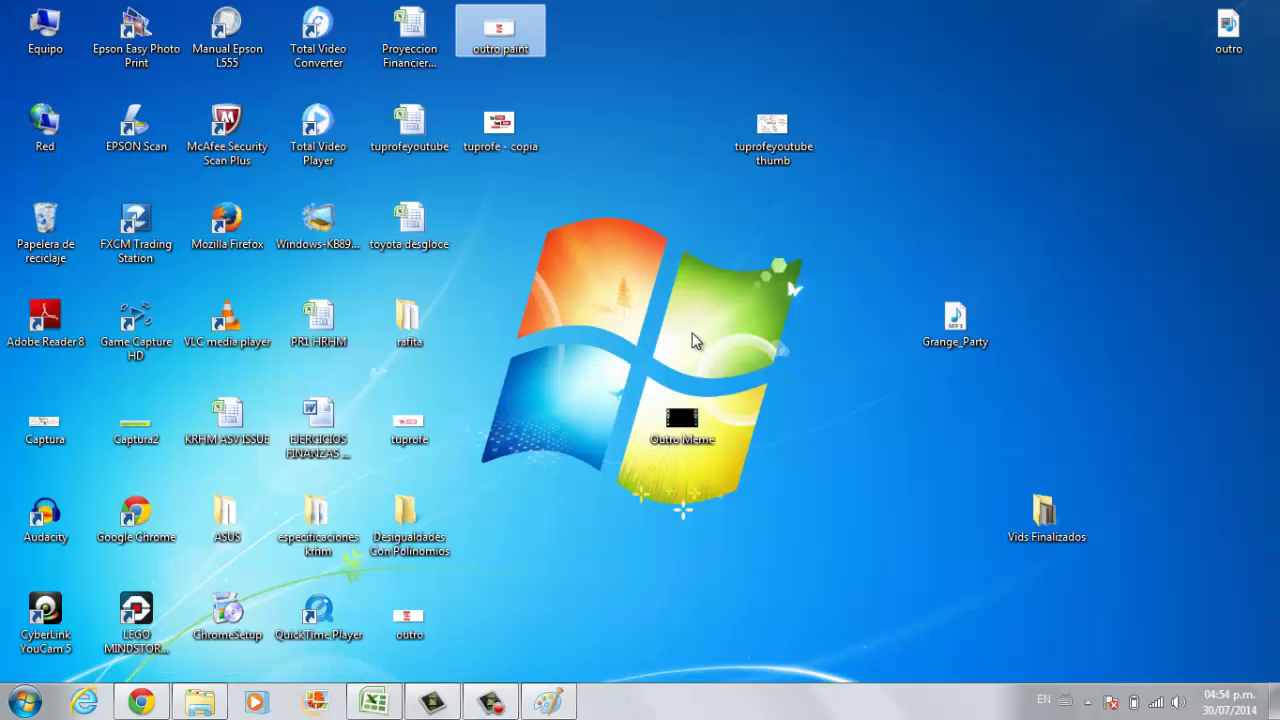
pyautogui.press('Delete')
pyautogui.press('Return')
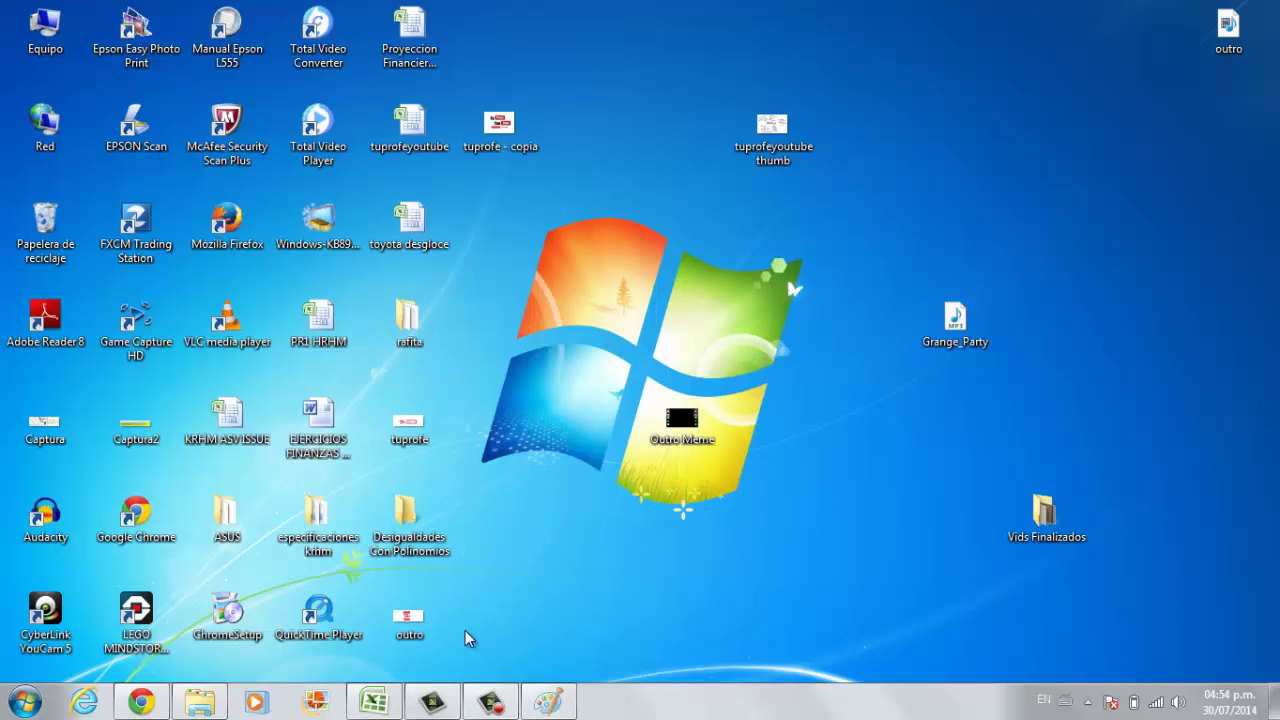
# Step: Move the outro icon to the desktop centre, close its Photo Gallery preview, and return to Camtasia
pyautogui.moveTo(417, 638)
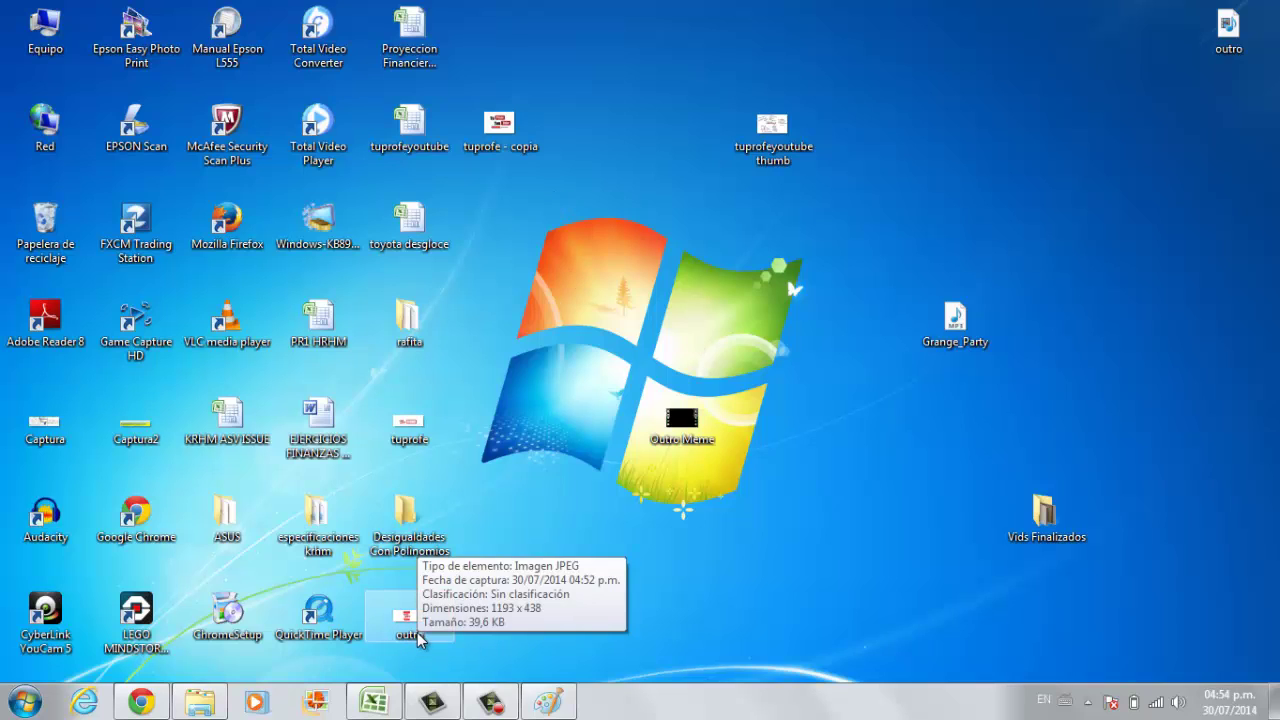
pyautogui.moveTo(417, 633)
pyautogui.mouseDown()
pyautogui.moveTo(663, 340)
pyautogui.moveTo(690, 335)
pyautogui.mouseUp()
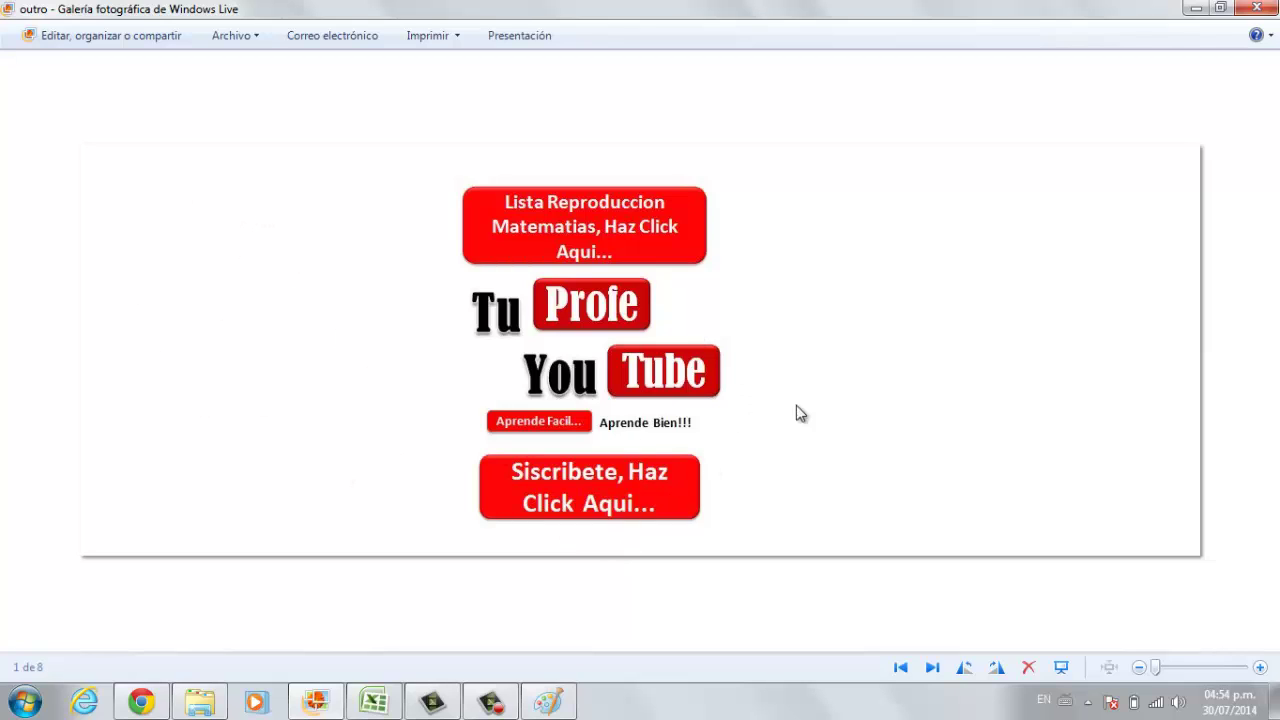
pyautogui.click(1258, 9)
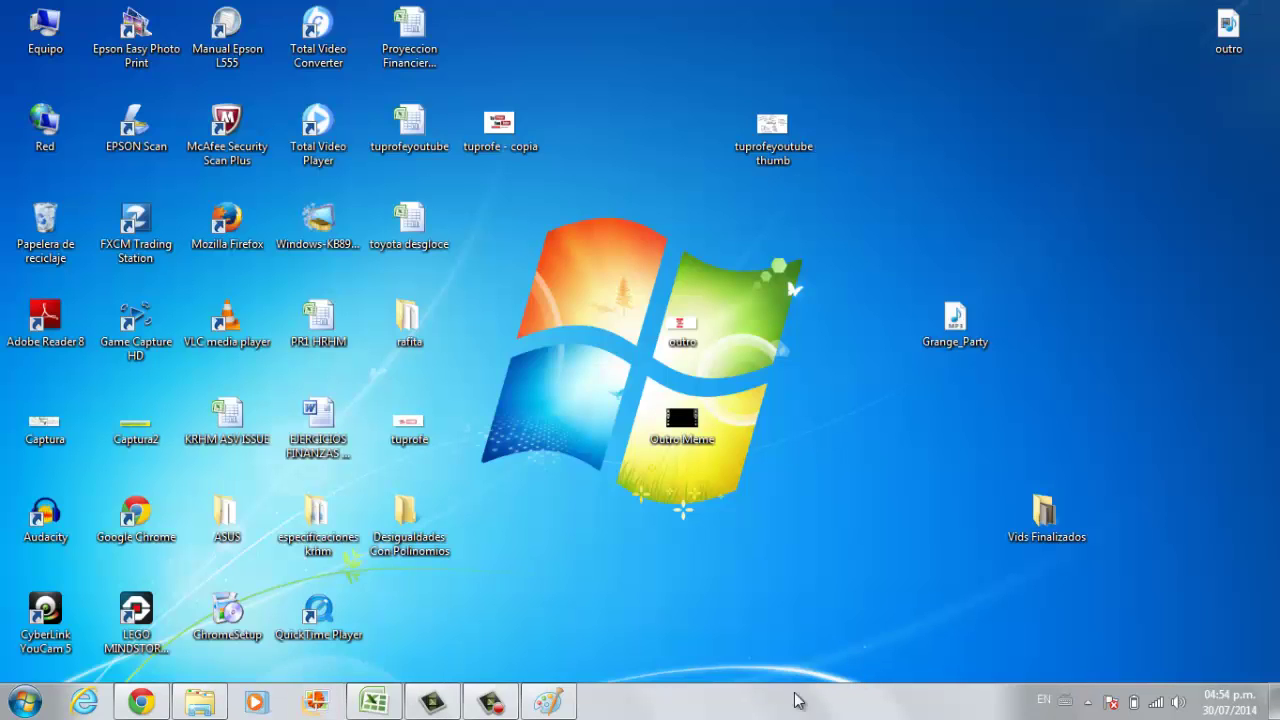
pyautogui.click(434, 704)
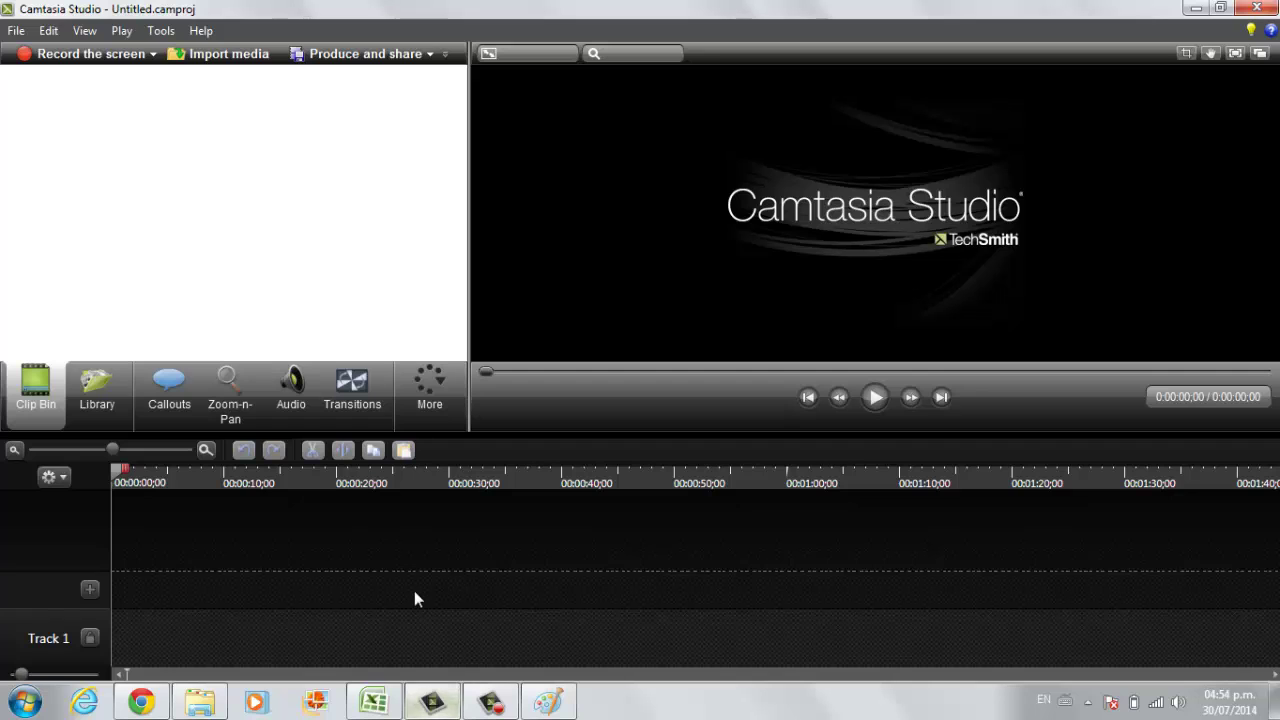
# Step: Import the outro JPEG image and the Grange_Party music into the clip bin
pyautogui.click(250, 64)
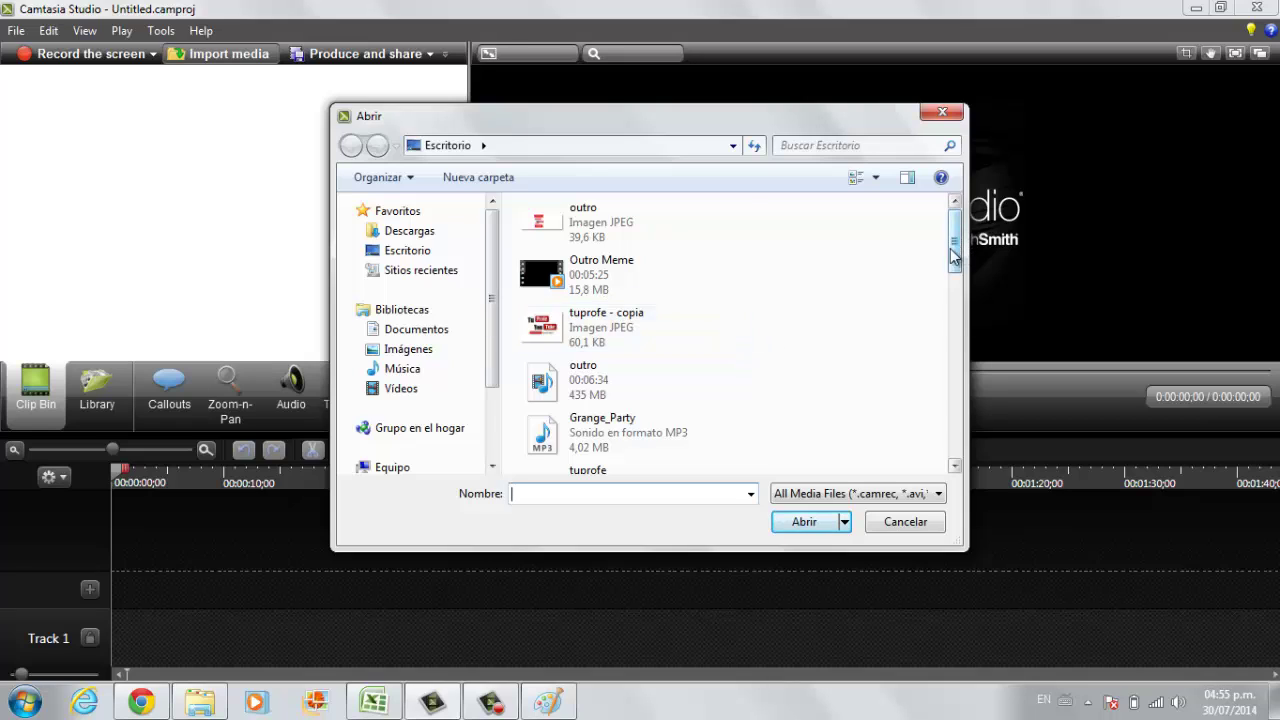
pyautogui.click(576, 215)
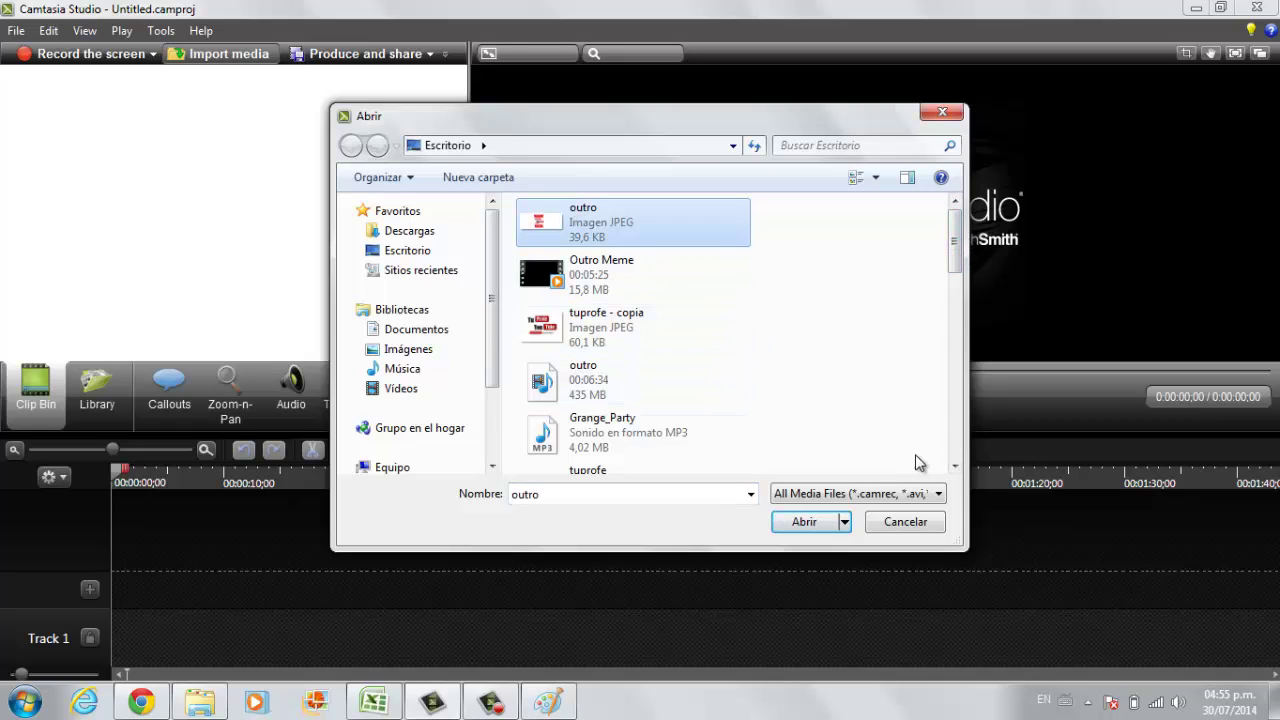
pyautogui.keyDown('ctrl'); pyautogui.click(655, 445); pyautogui.keyUp('ctrl')
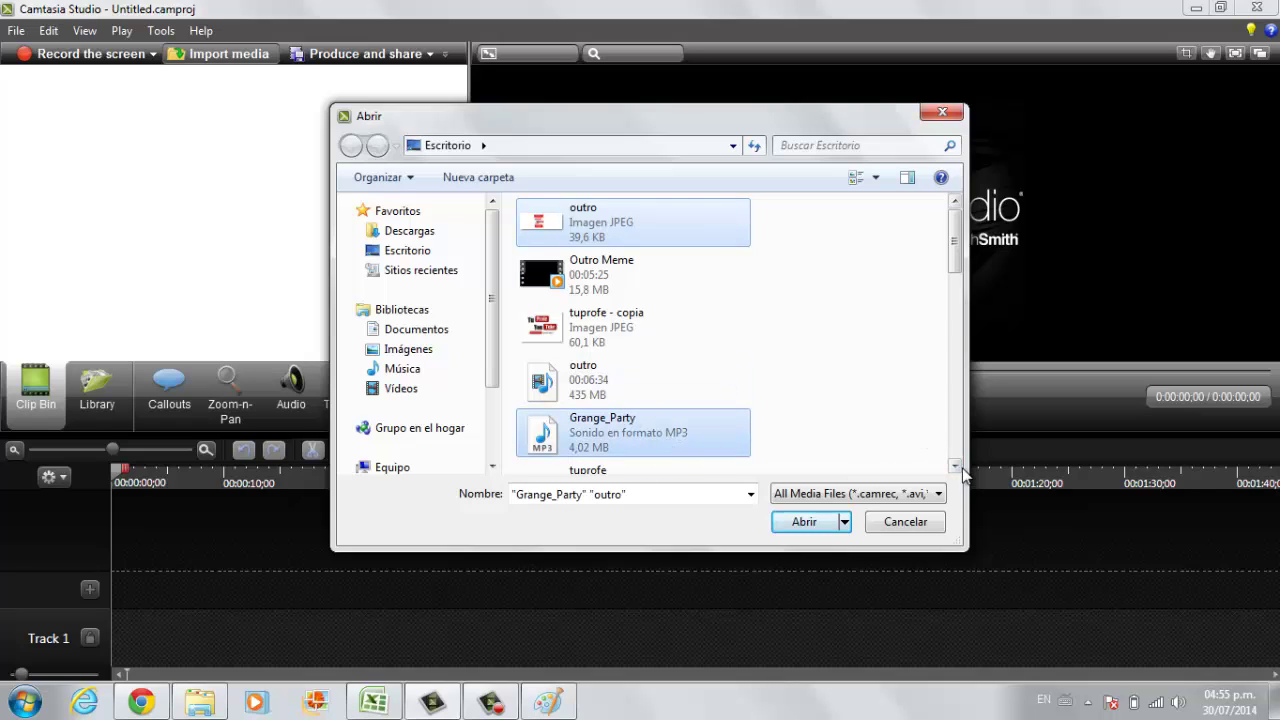
pyautogui.click(955, 466)
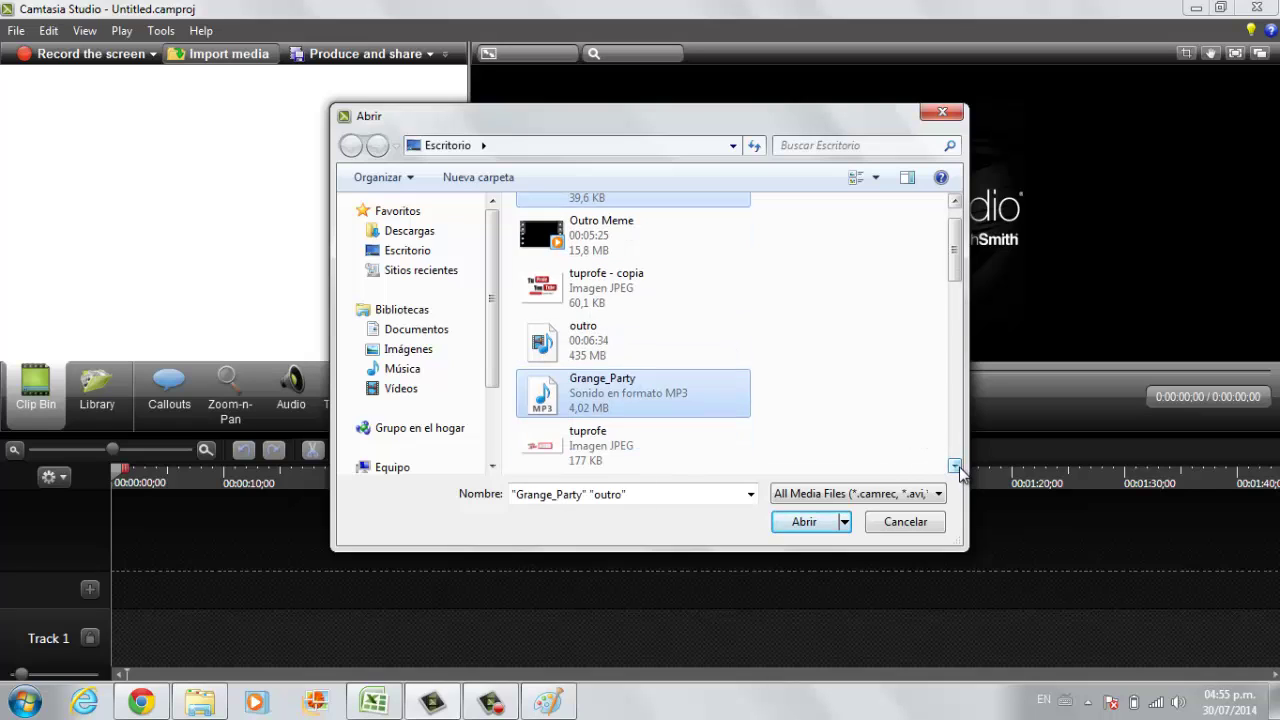
pyautogui.click(955, 466)
pyautogui.click(955, 466)
pyautogui.click(955, 466)
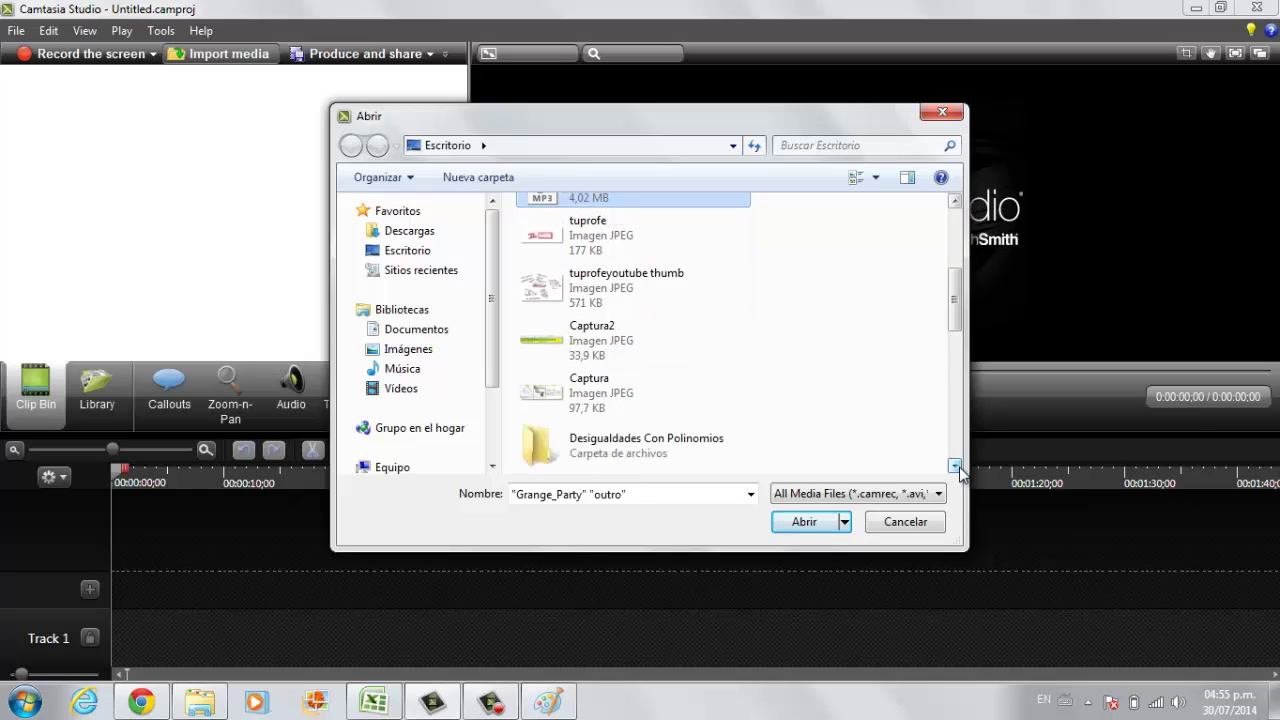
pyautogui.click(955, 466)
pyautogui.click(955, 466)
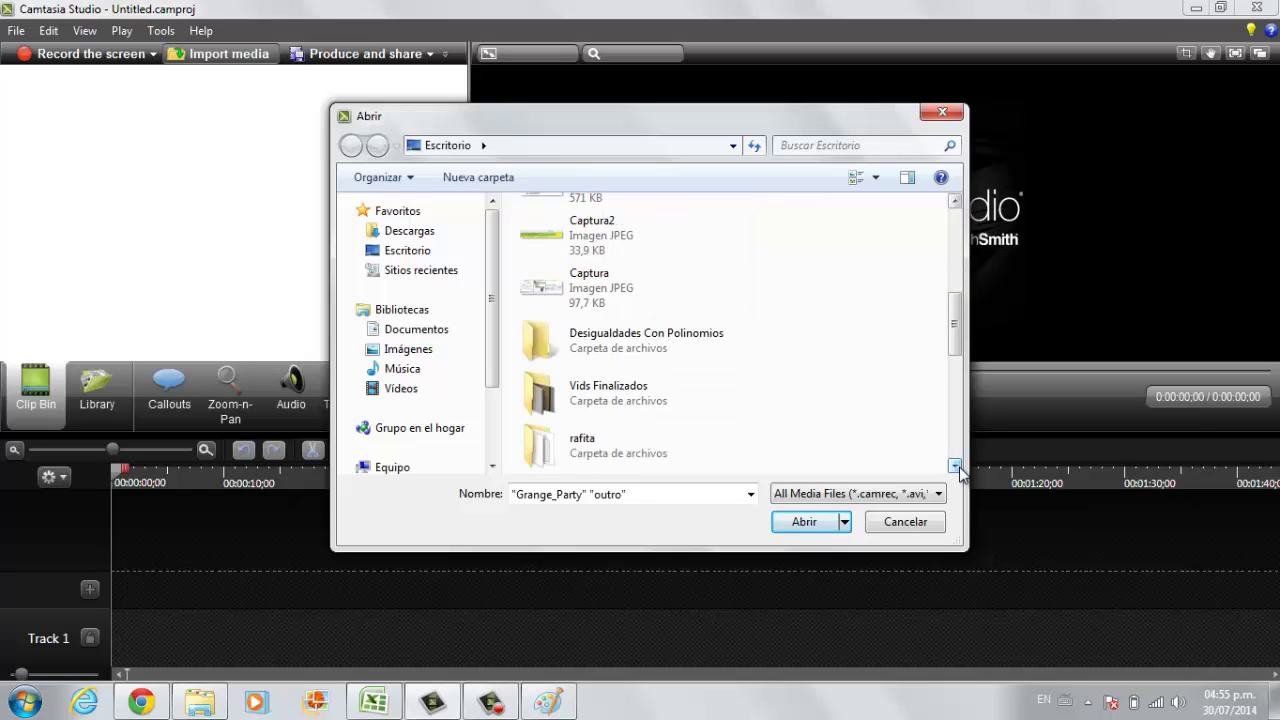
pyautogui.click(805, 522)
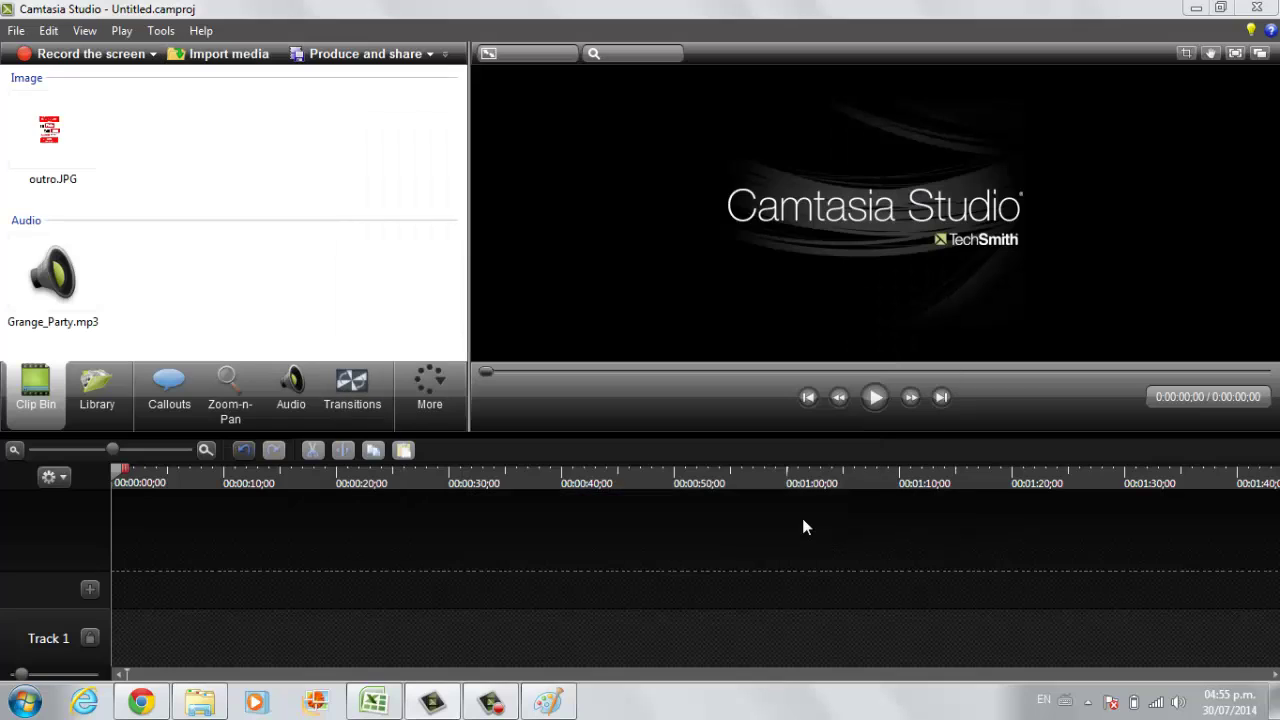
# Step: Import the Factorizacion de Polinomios Parte 1 and Como Hallar La Ecuacion De Una Recta videos from Vids Finalizados
pyautogui.click(233, 60)
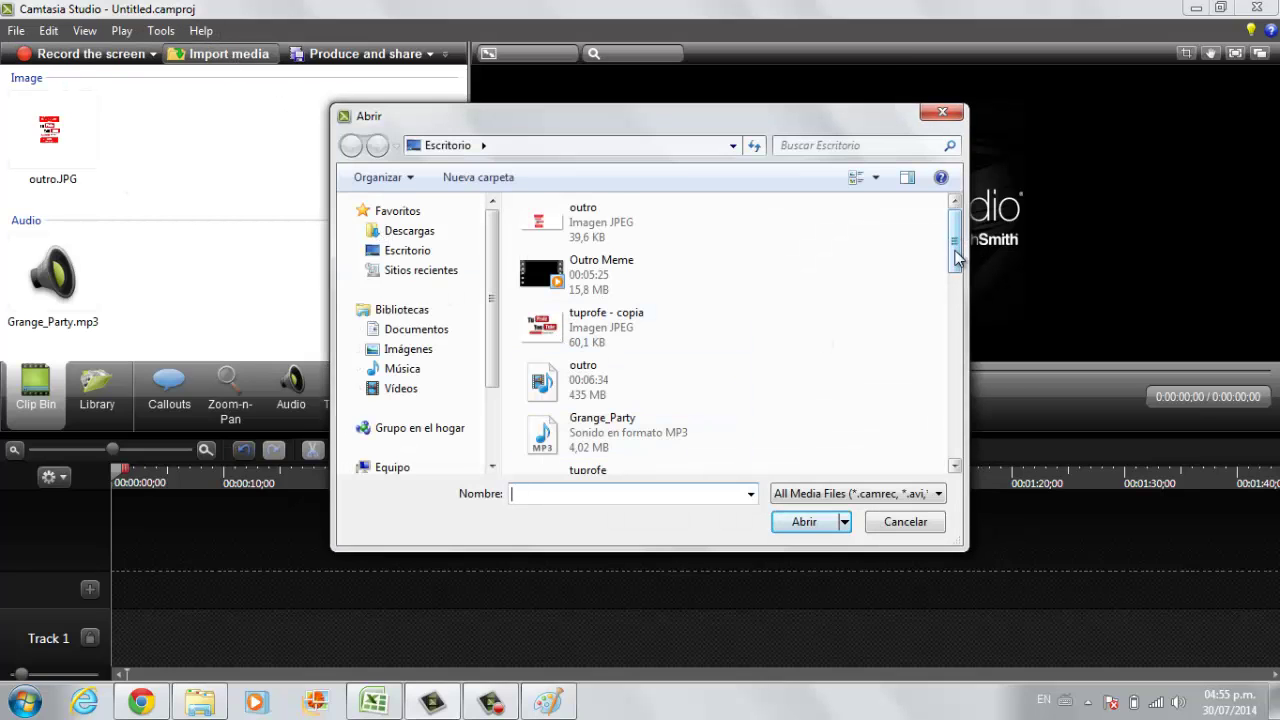
pyautogui.scroll(-5, 760, 230)
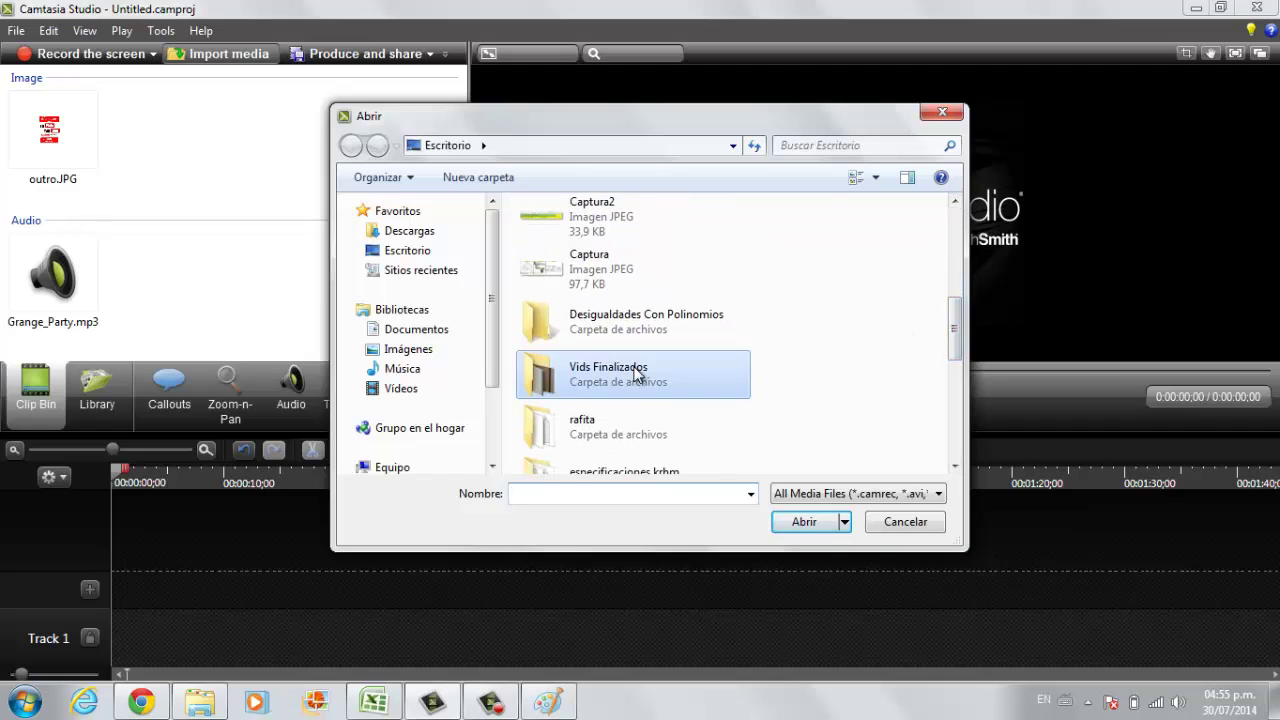
pyautogui.doubleClick(636, 376)
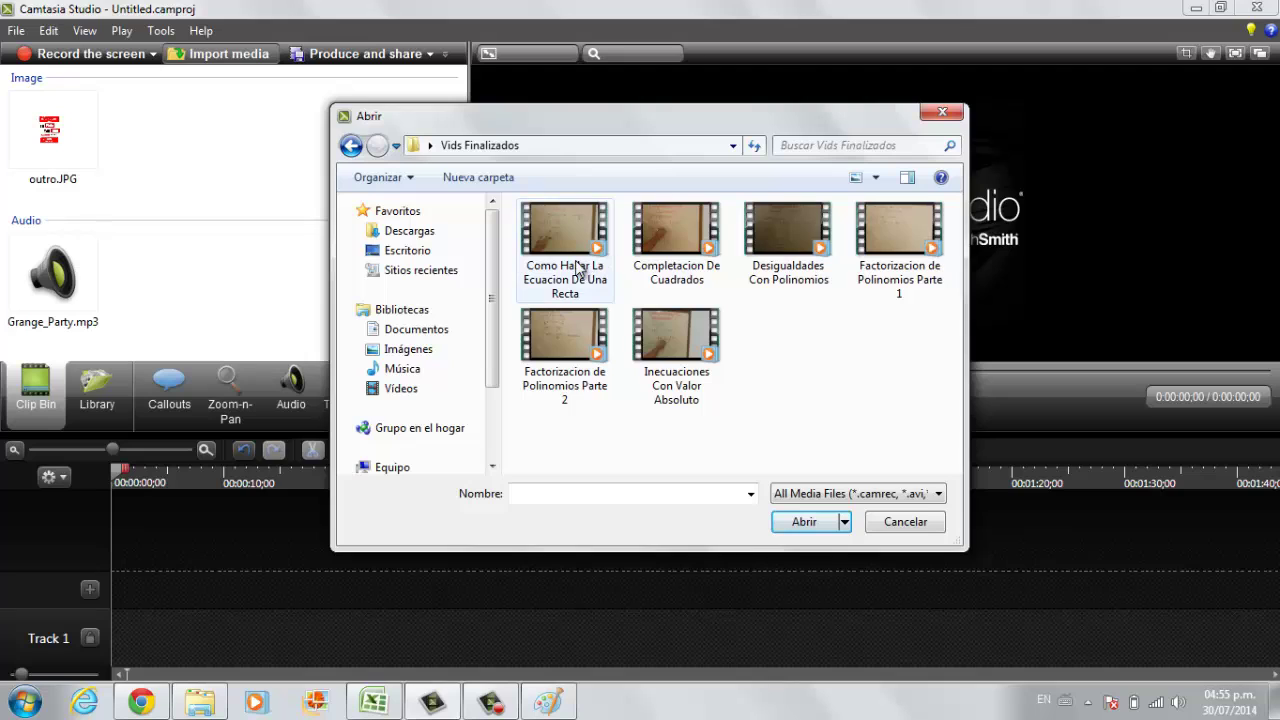
pyautogui.click(917, 253)
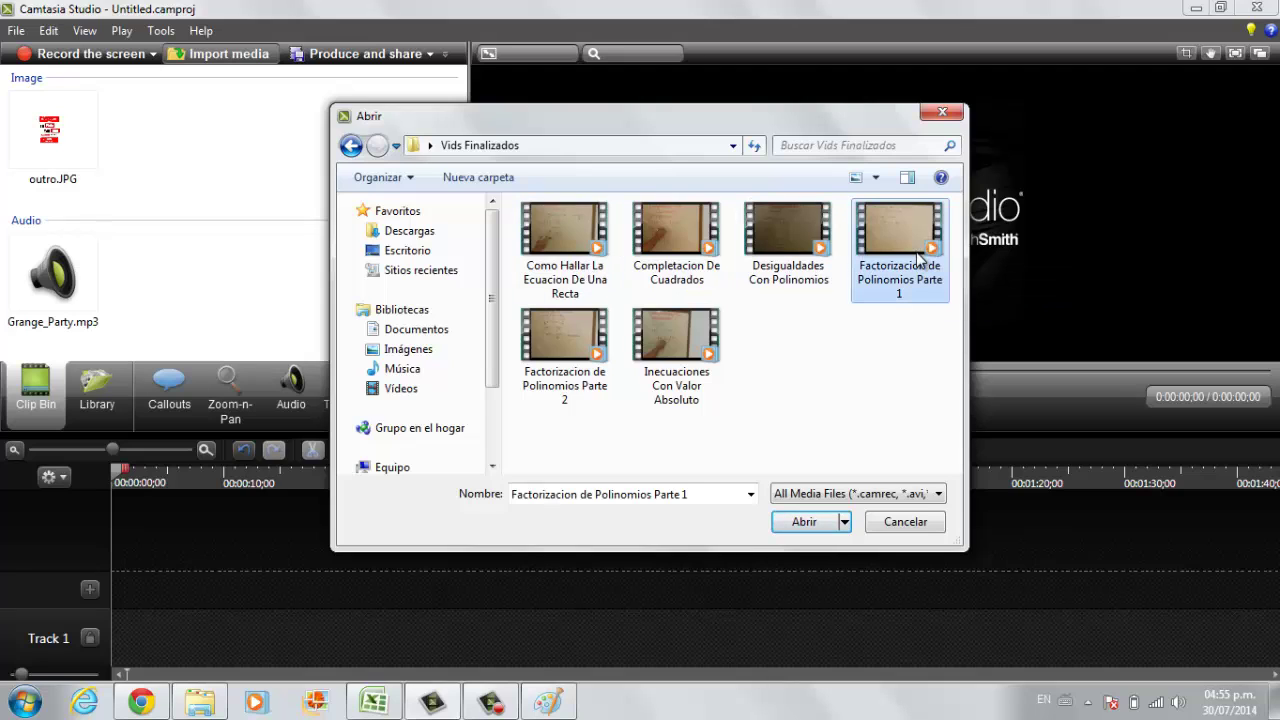
pyautogui.keyDown('ctrl'); pyautogui.click(582, 262); pyautogui.keyUp('ctrl')
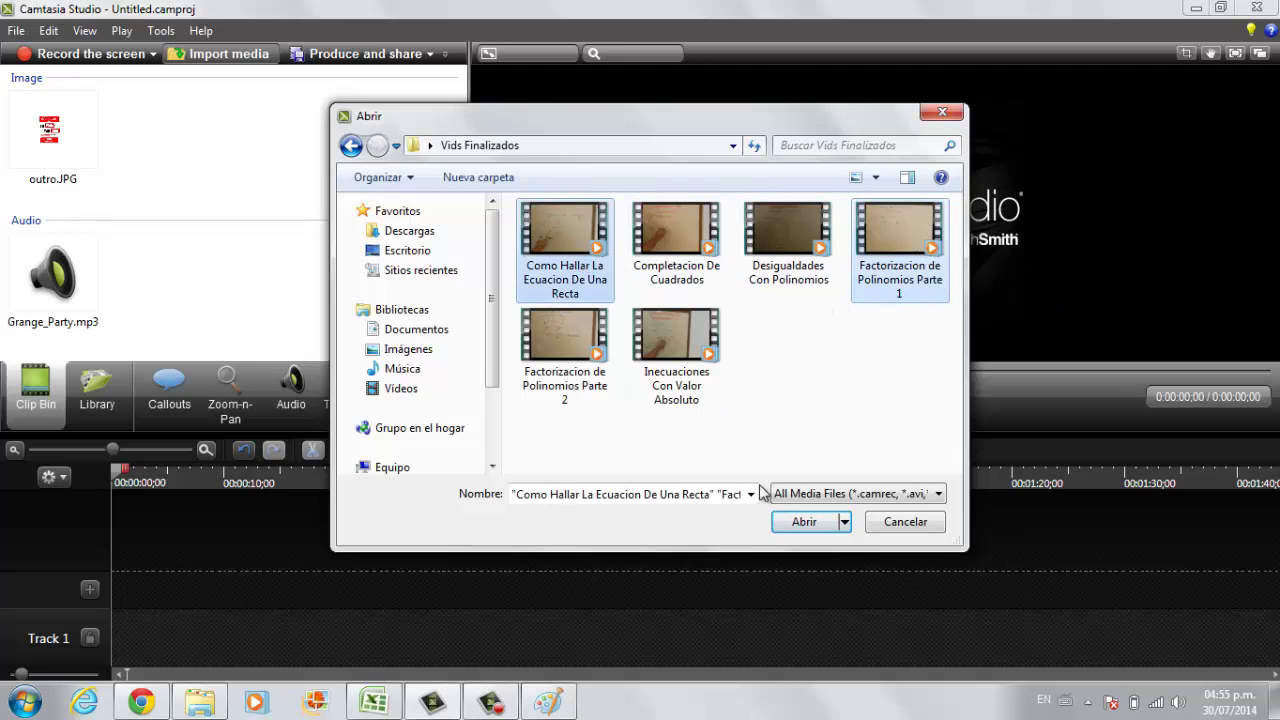
pyautogui.click(797, 520)
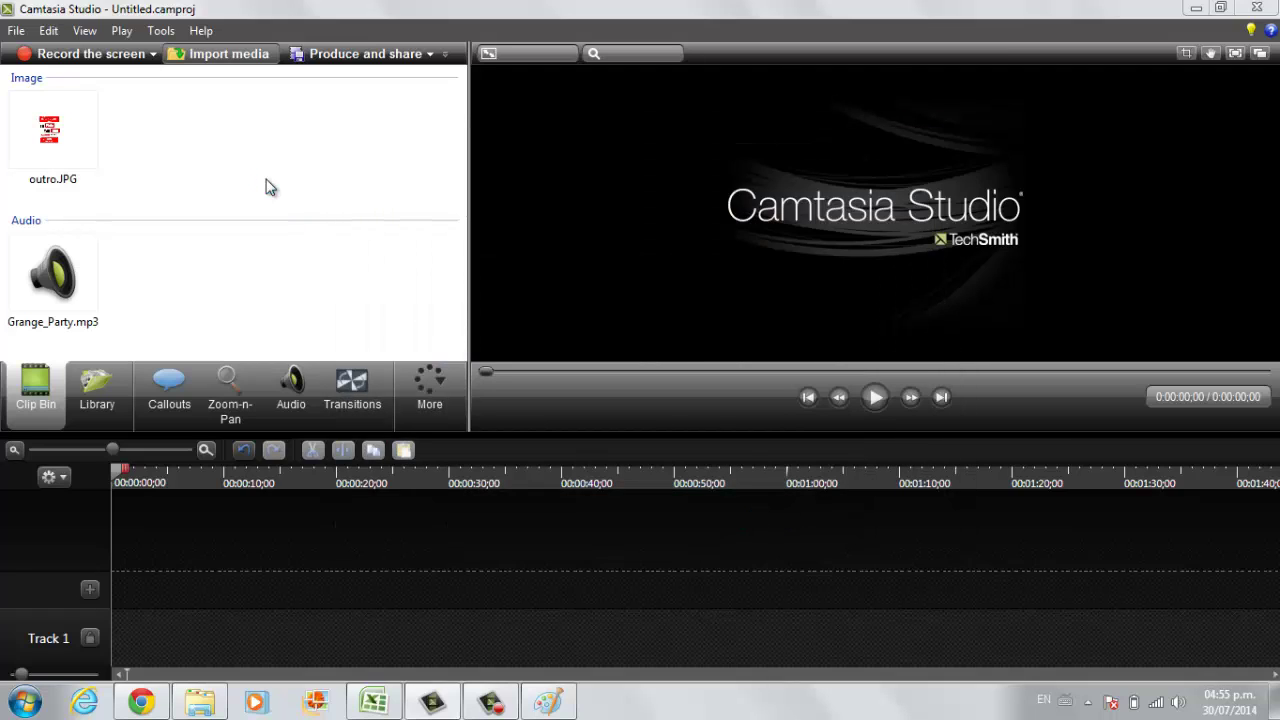
# Step: Drag outro.JPG from the Clip Bin onto Track 1
pyautogui.moveTo(462, 171); pyautogui.dragTo(443, 294)
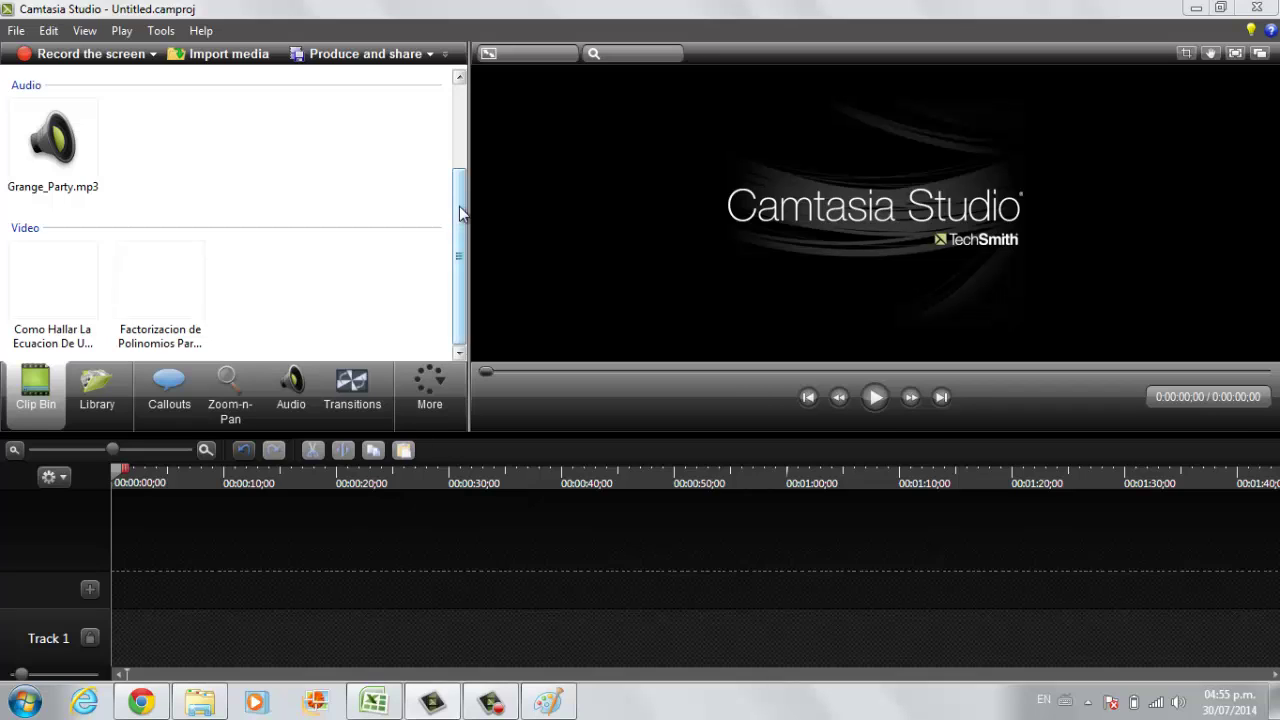
pyautogui.scroll(3, 460, 213)
pyautogui.moveTo(52, 130)
pyautogui.mouseDown()
pyautogui.moveTo(137, 606)
pyautogui.moveTo(123, 618)
pyautogui.mouseUp()
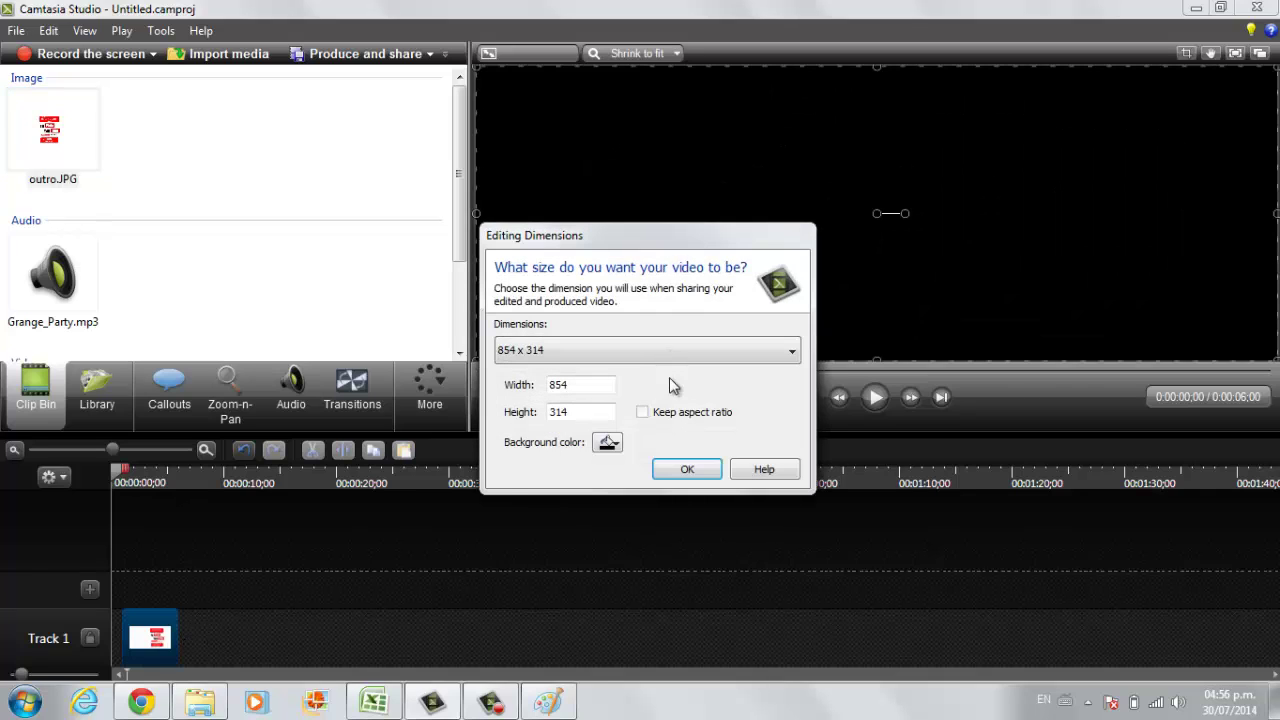
# Step: Set the editing dimensions to 1280 x 720 and position the outro image on Track 1
pyautogui.click(670, 350)
pyautogui.click(641, 430)
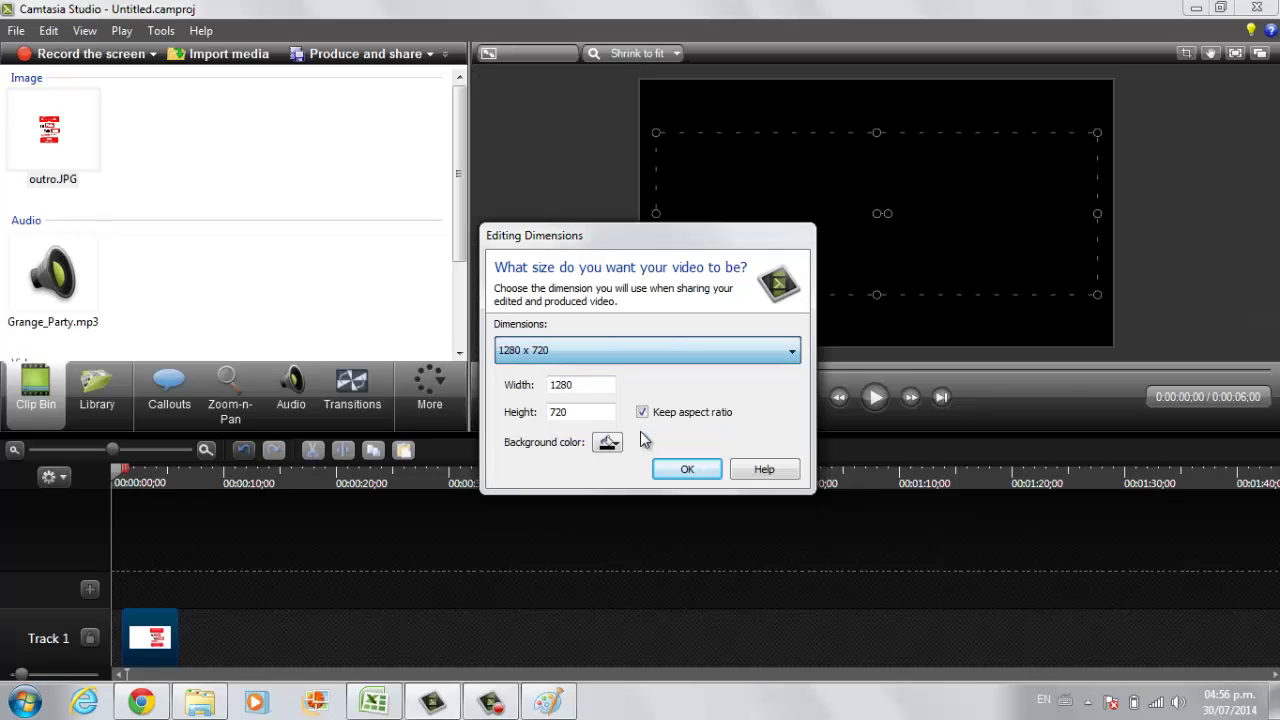
pyautogui.click(686, 476)
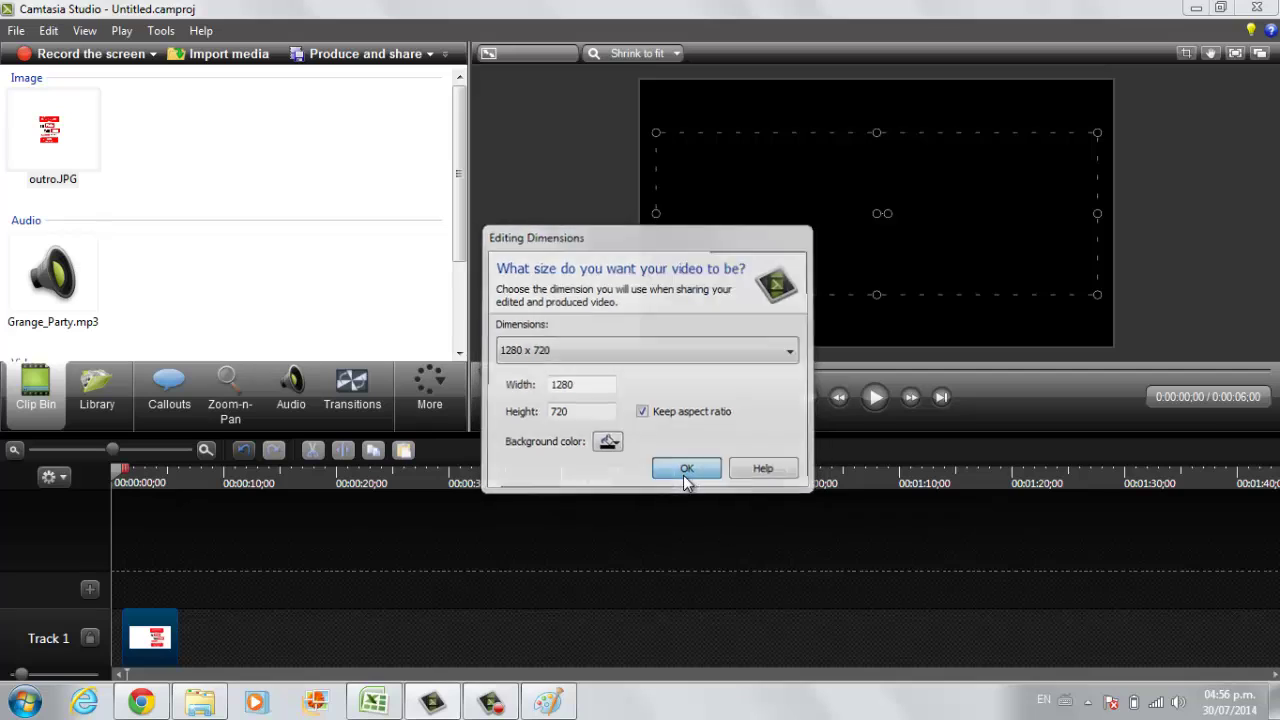
pyautogui.moveTo(121, 635); pyautogui.dragTo(344, 646)
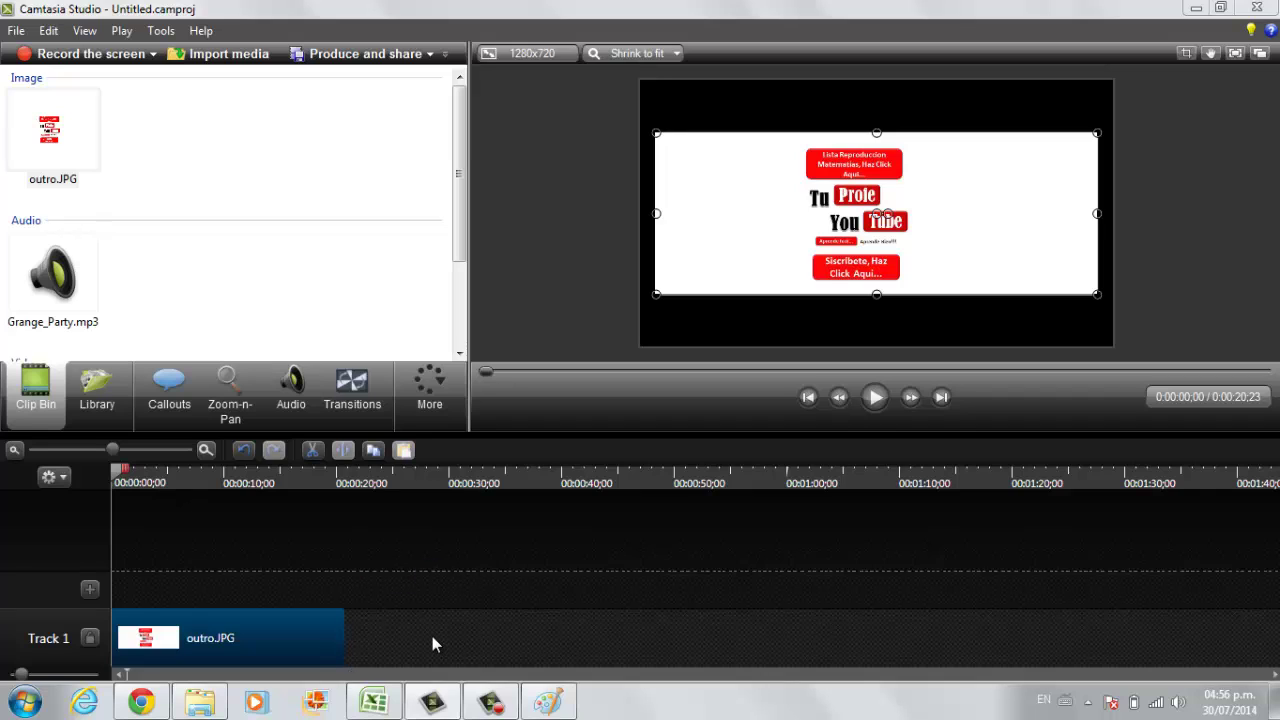
# Step: Add a second and third track to the timeline
pyautogui.scroll(-1, 460, 211)
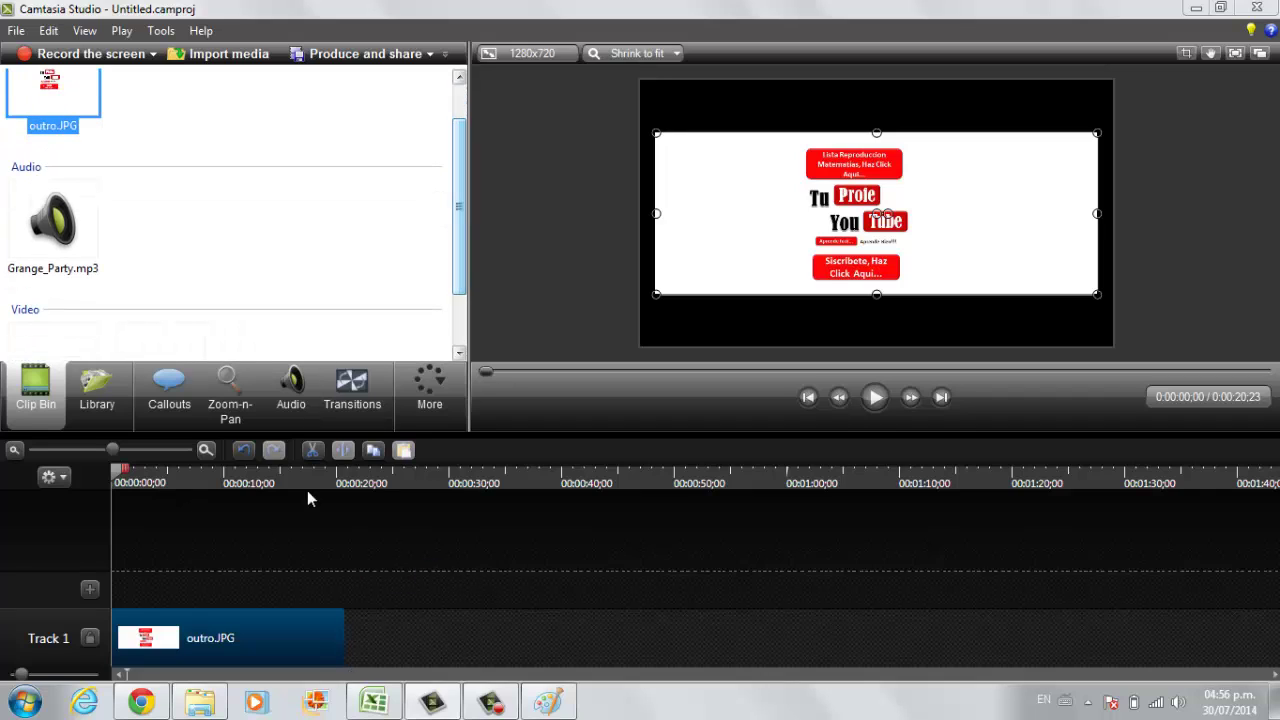
pyautogui.click(94, 591)
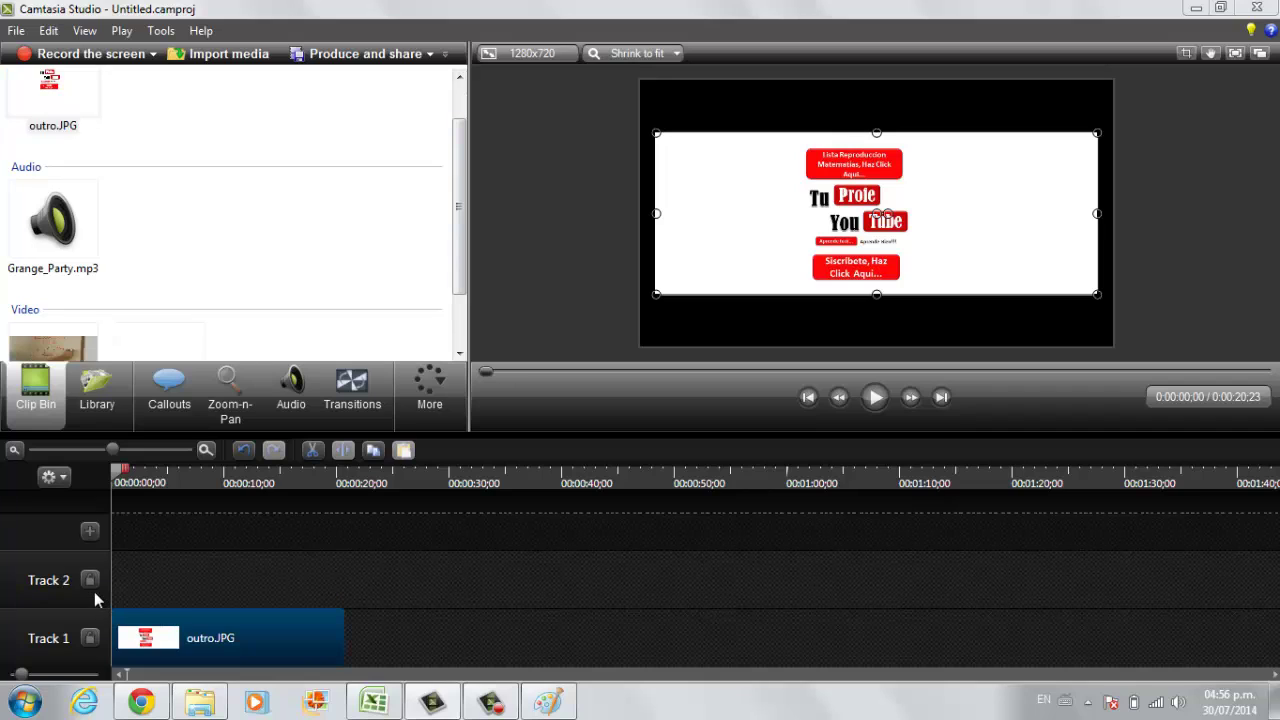
pyautogui.click(88, 533)
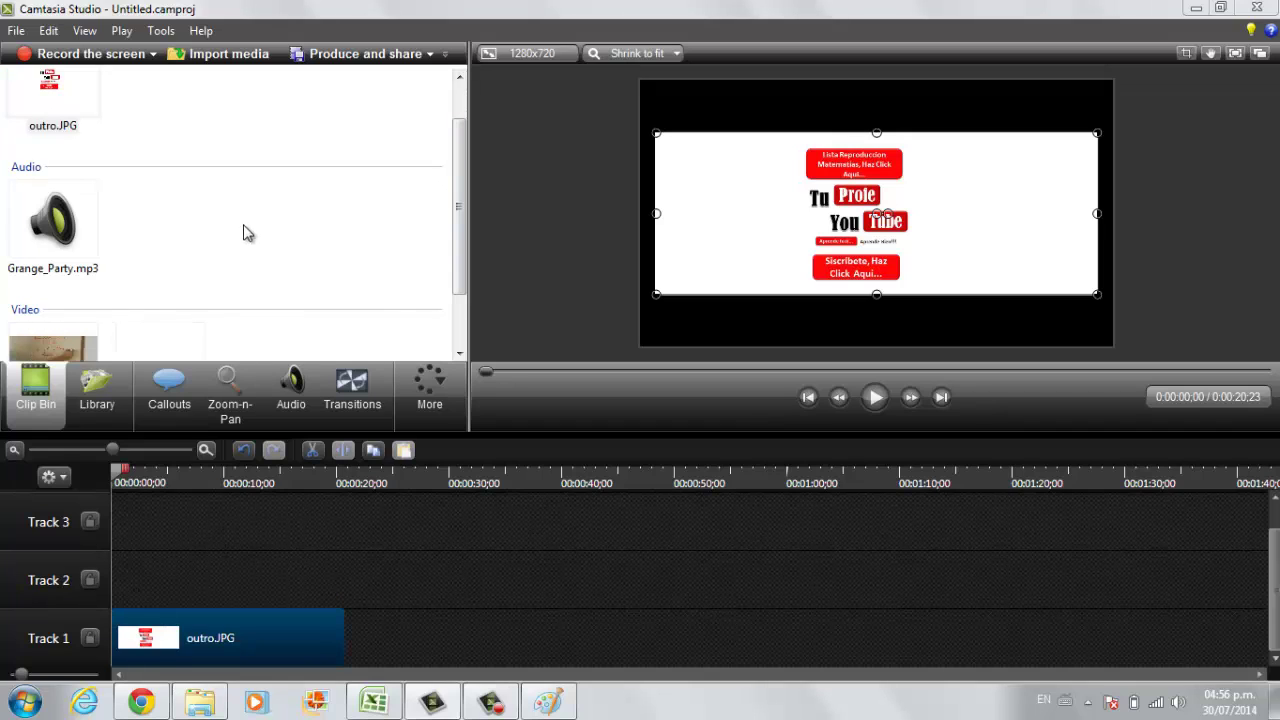
# Step: Place the Como Hallar La Ecuacion De Una Recta video on Track 2 starting at 0:28
pyautogui.scroll(-2, 450, 250)
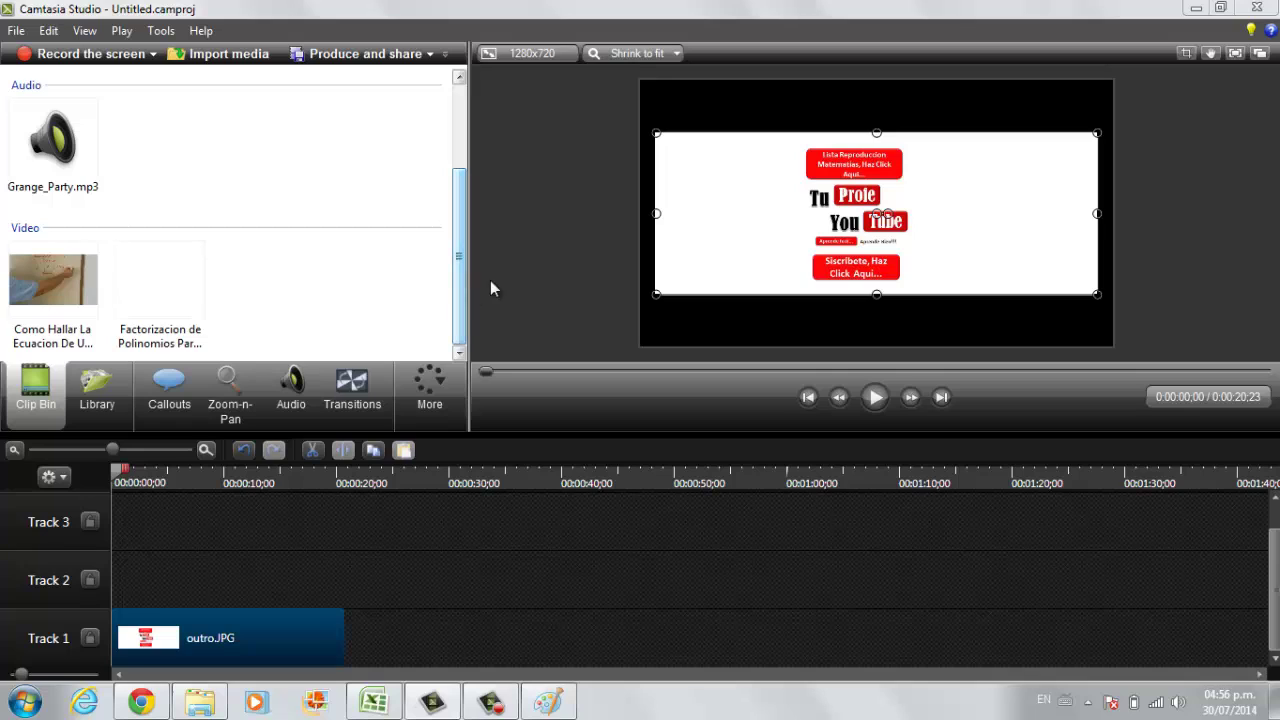
pyautogui.moveTo(50, 278); pyautogui.dragTo(135, 574)
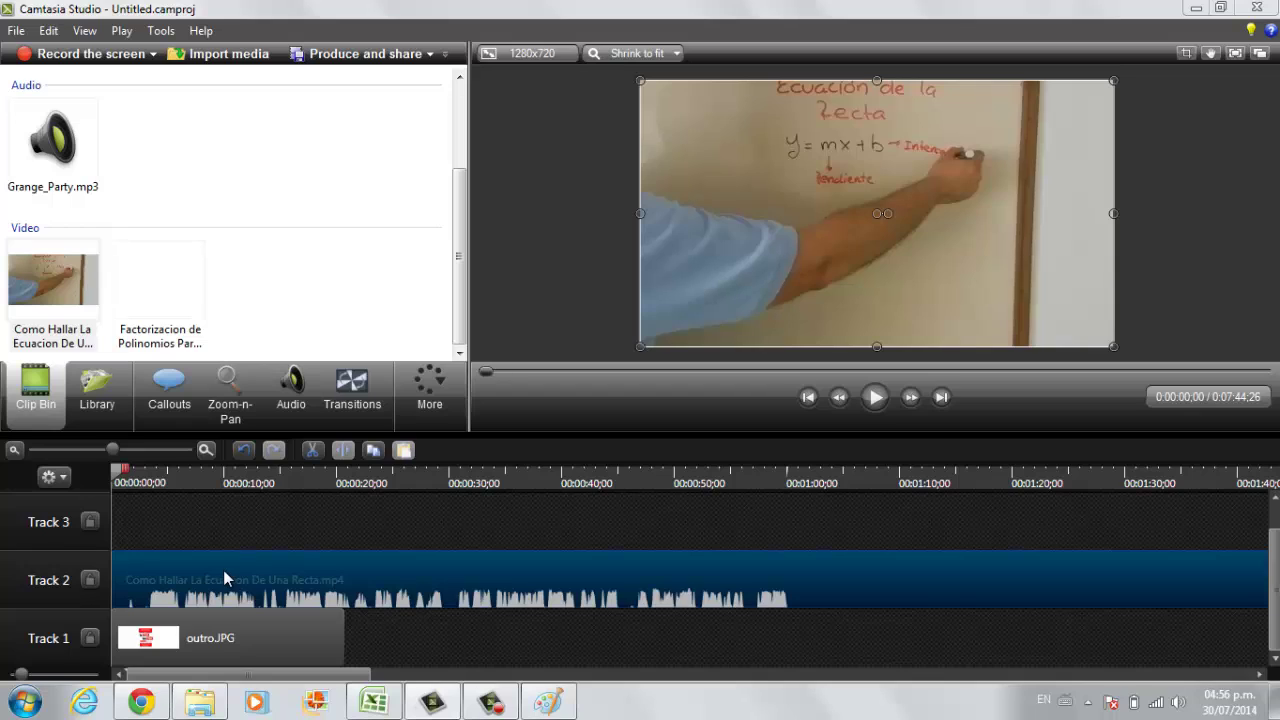
pyautogui.moveTo(224, 573); pyautogui.dragTo(530, 573)
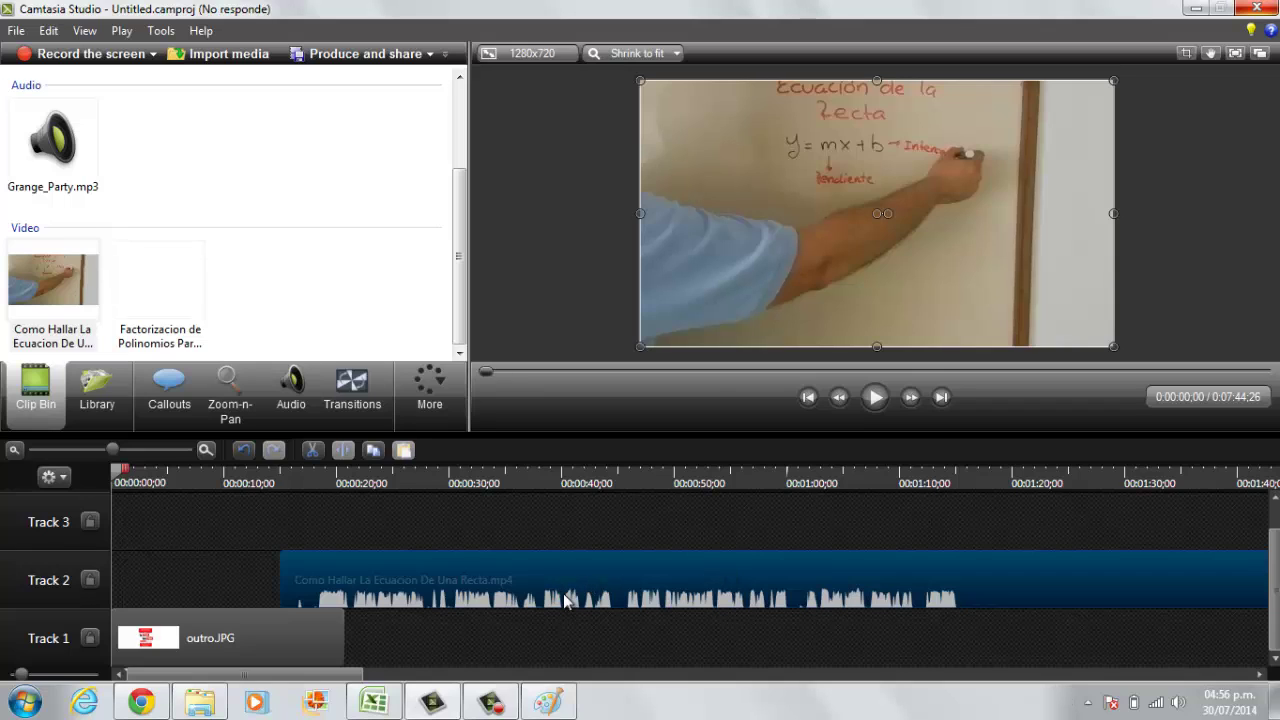
pyautogui.moveTo(563, 593); pyautogui.dragTo(539, 593)
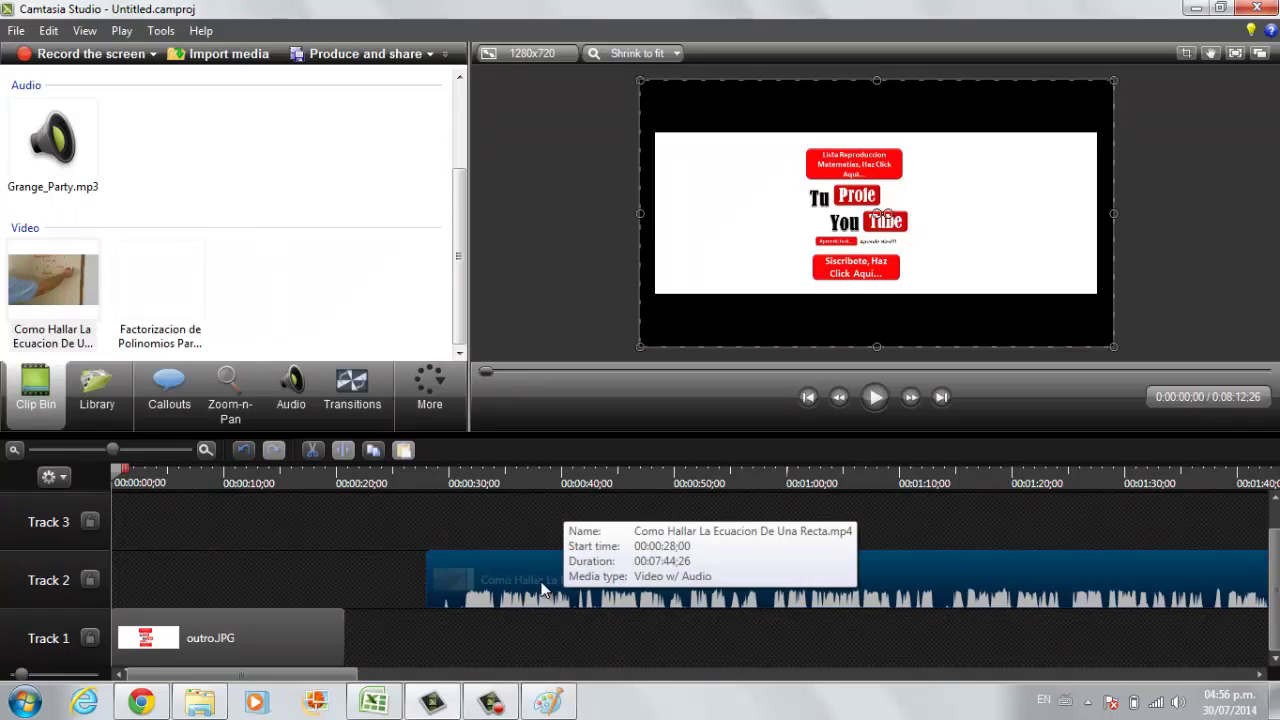
# Step: Preview the lesson between 0:34 and 0:46 and set the playhead at 0:41;05
pyautogui.click(494, 479)
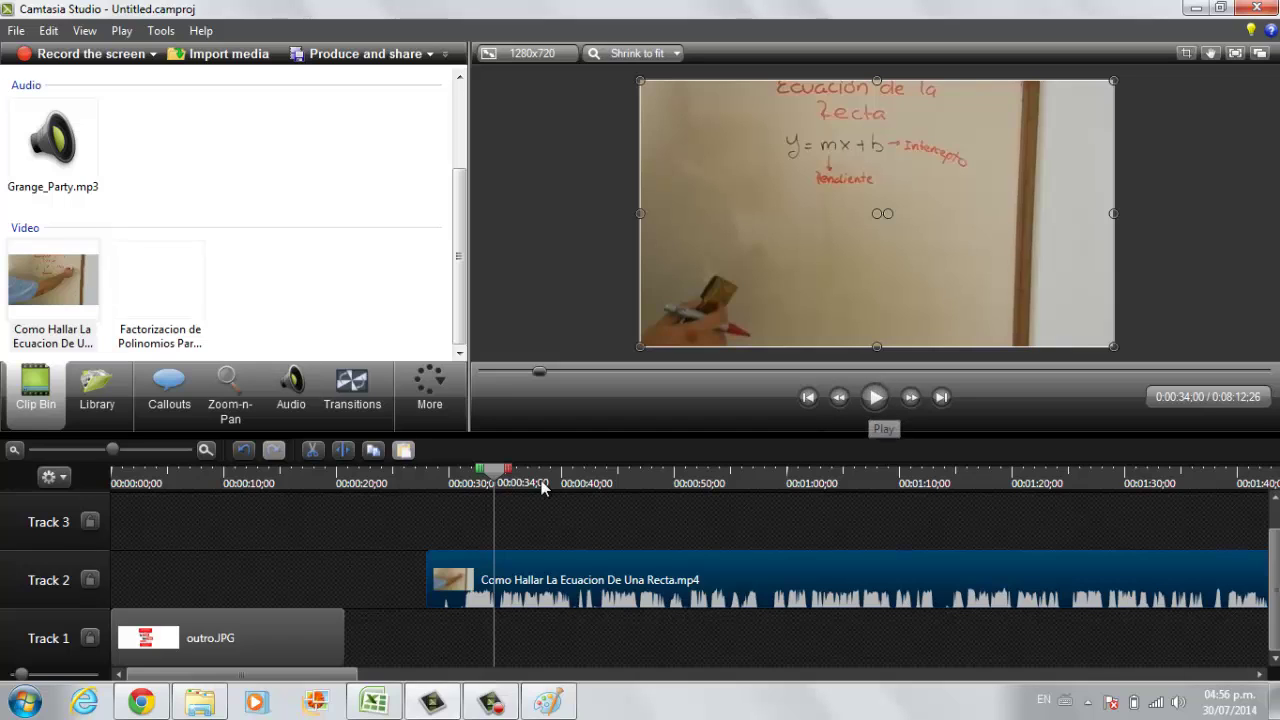
pyautogui.click(543, 478)
pyautogui.click(514, 478)
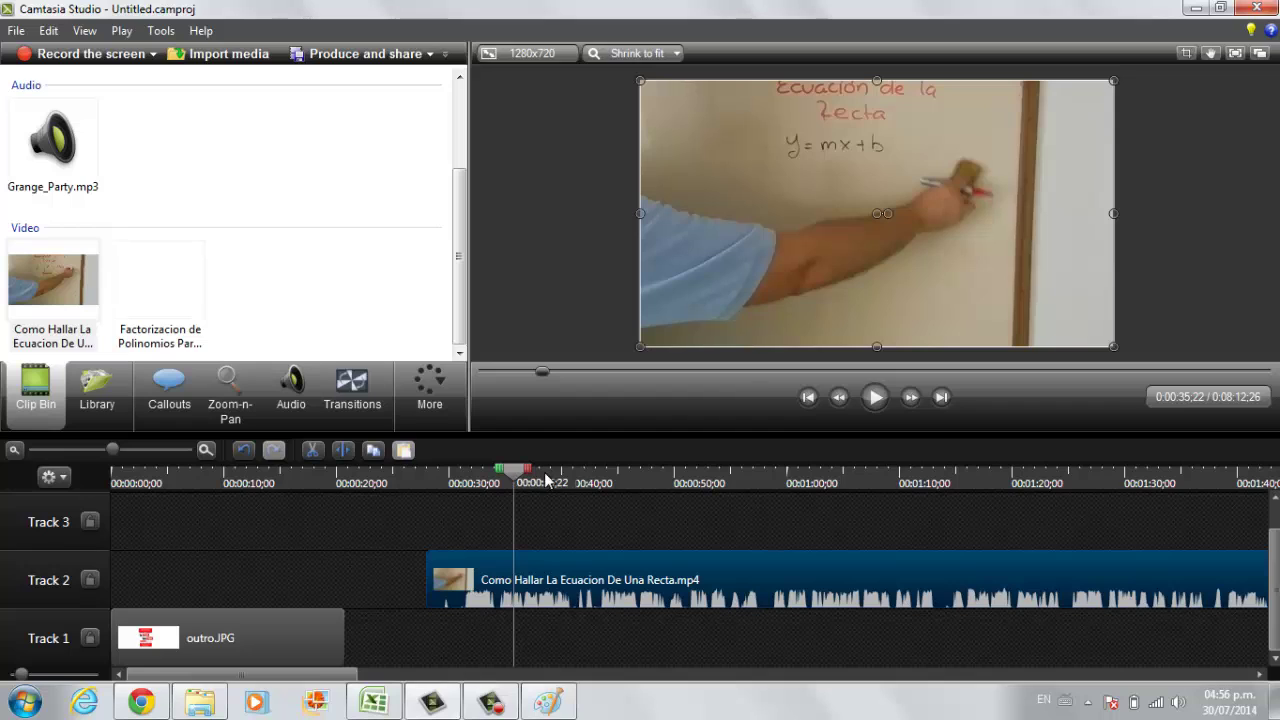
pyautogui.click(612, 478)
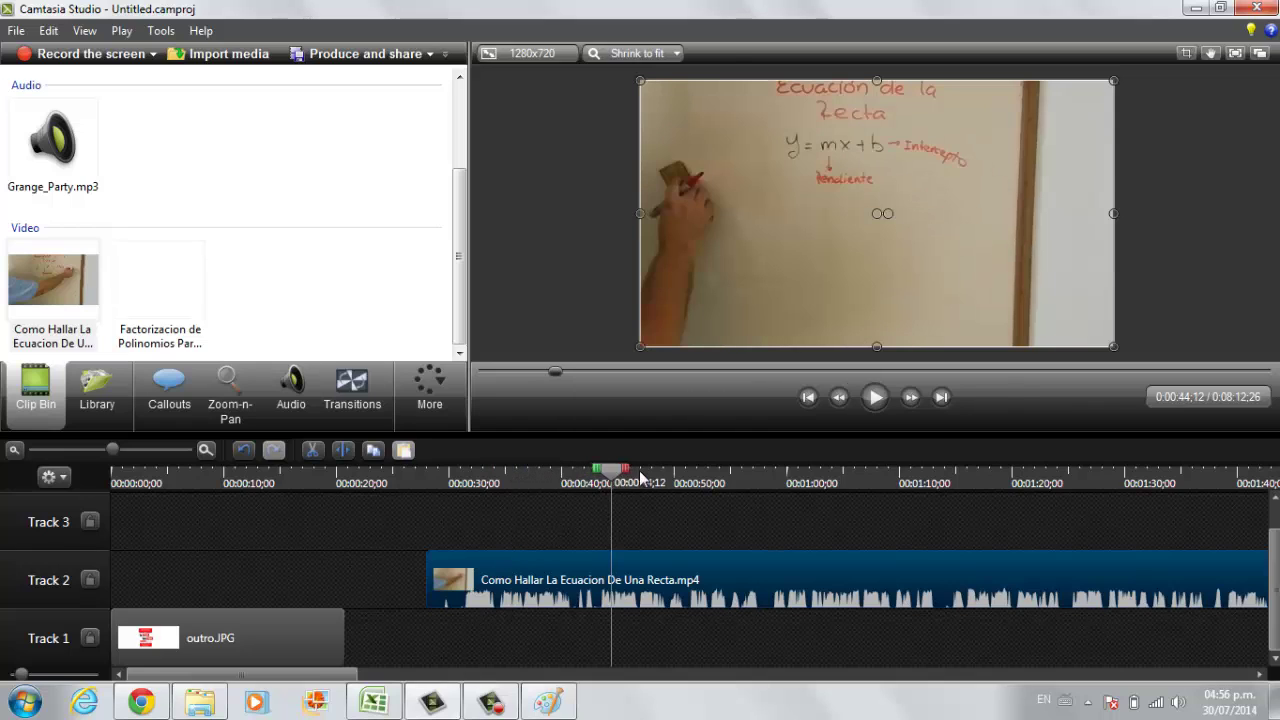
pyautogui.click(639, 478)
pyautogui.click(599, 479)
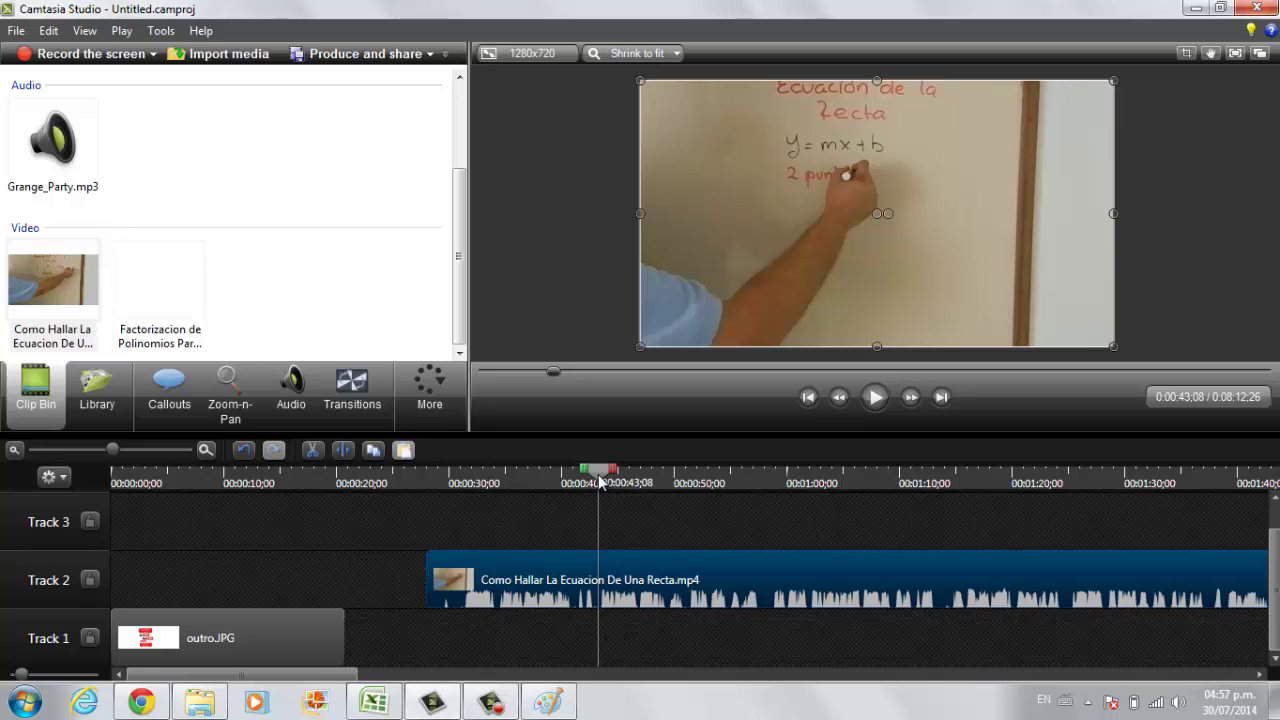
pyautogui.click(576, 482)
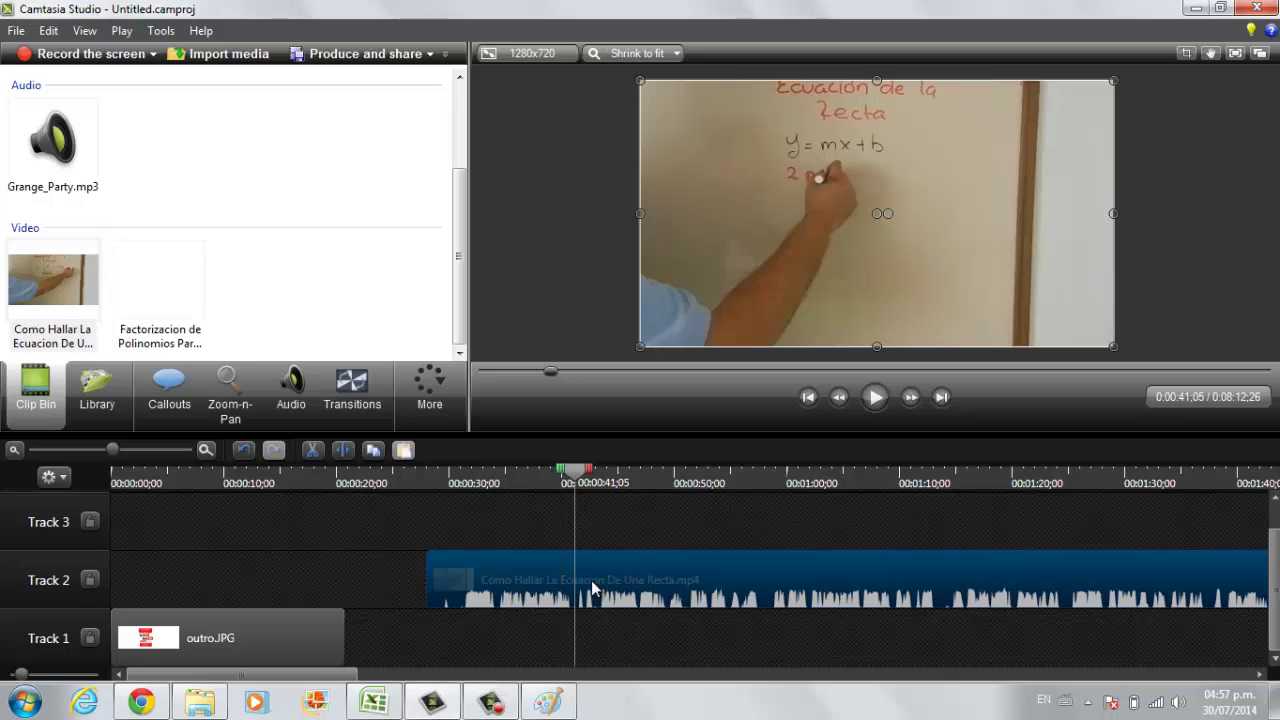
# Step: Split the clip at 0:41;05, delete the opening piece, and move the rest to 0:00
pyautogui.click(343, 449)
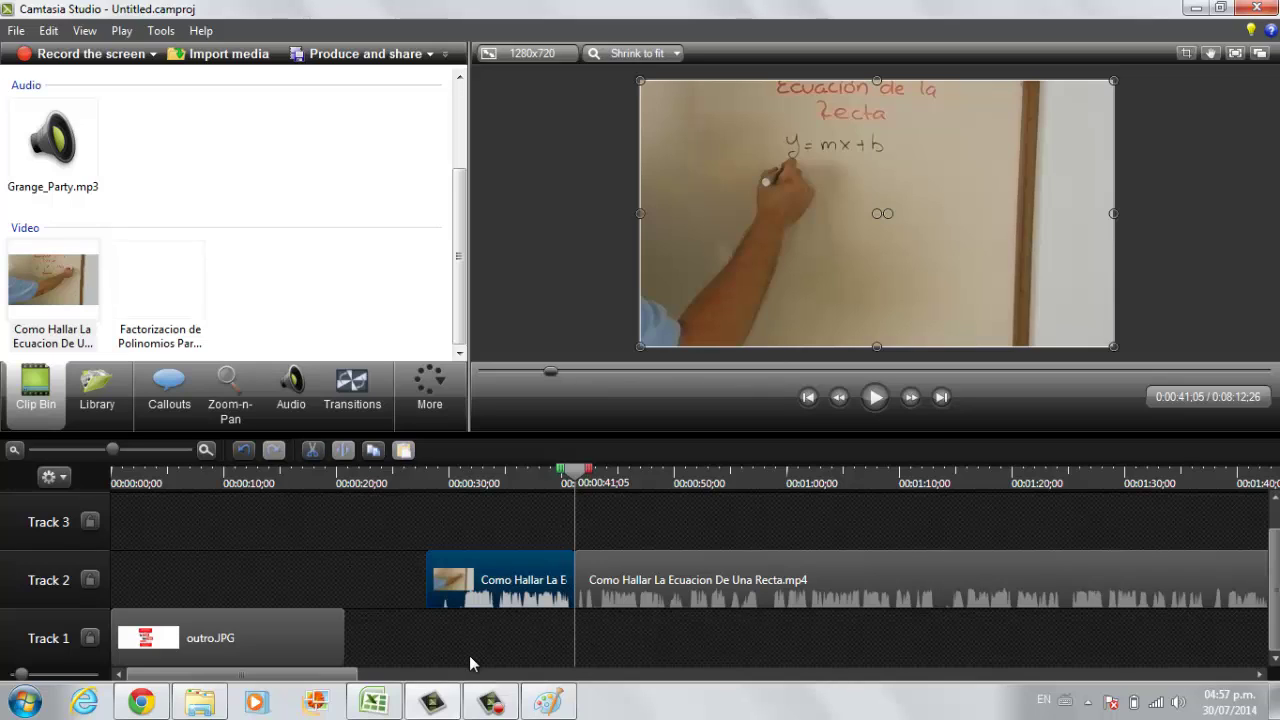
pyautogui.press('Delete')
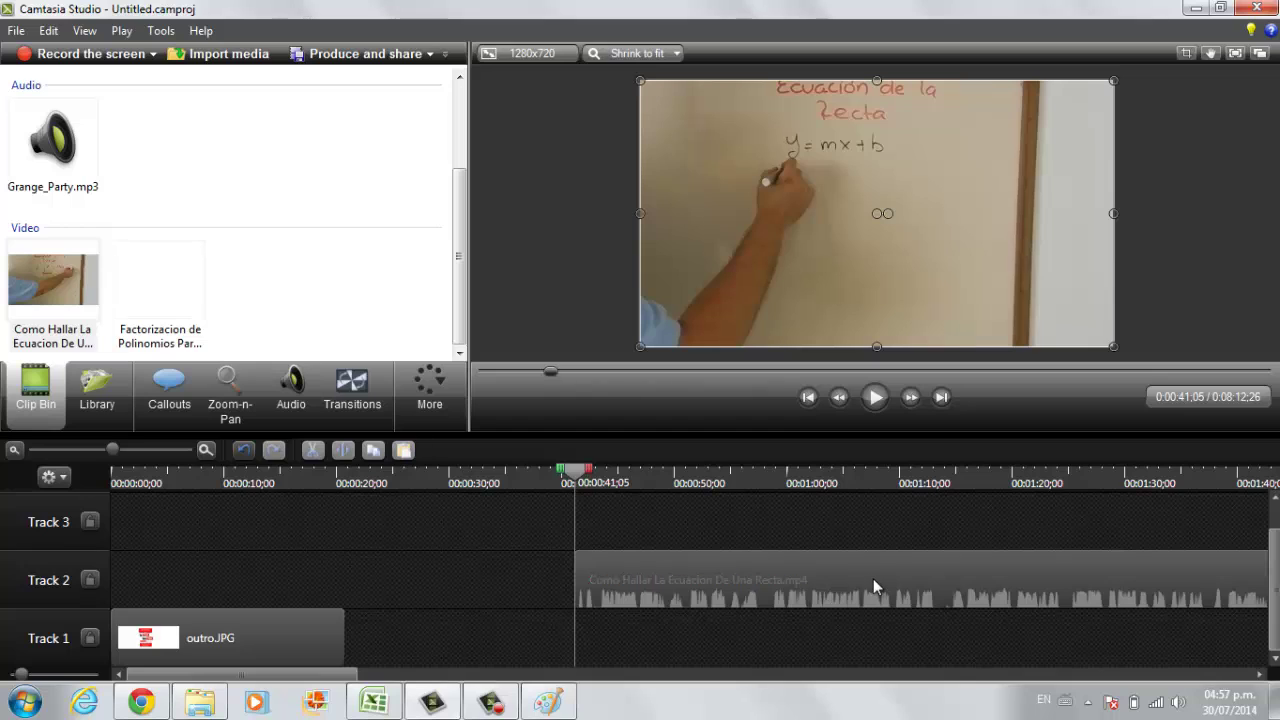
pyautogui.moveTo(608, 580); pyautogui.dragTo(145, 588)
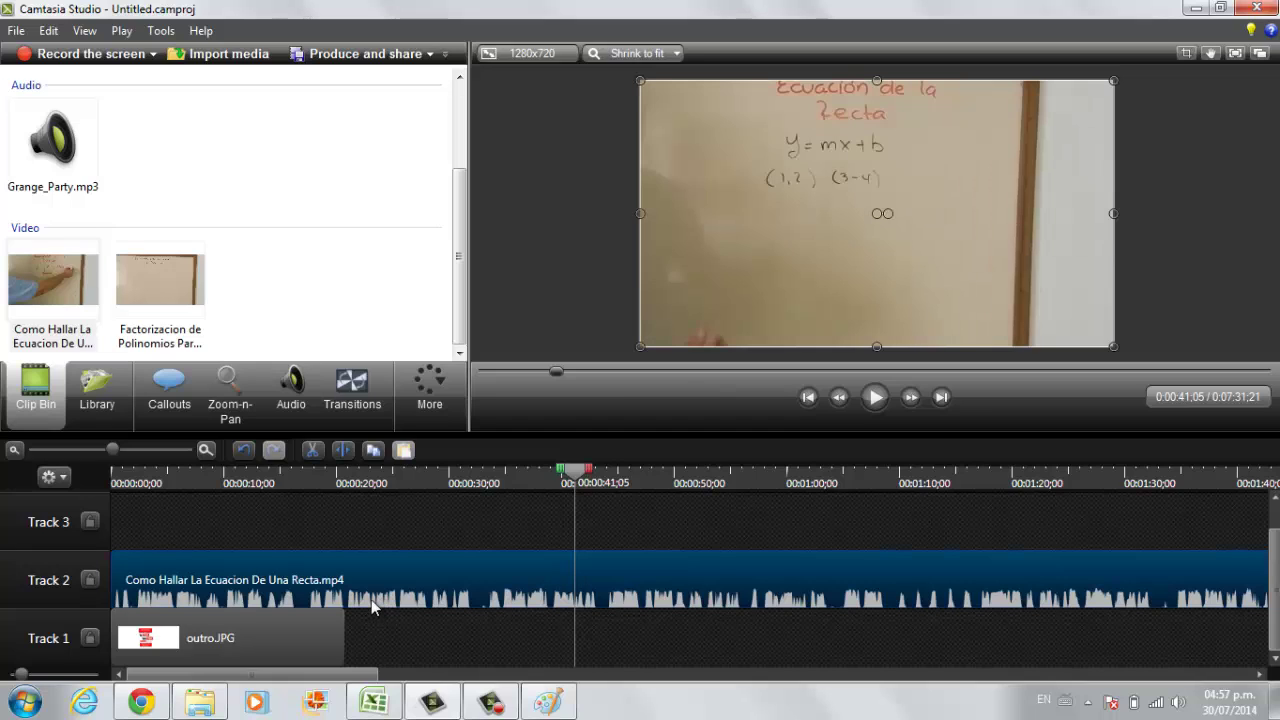
# Step: Split the Track 2 lesson clip at 0:20;20 and delete everything after it
pyautogui.click(345, 474)
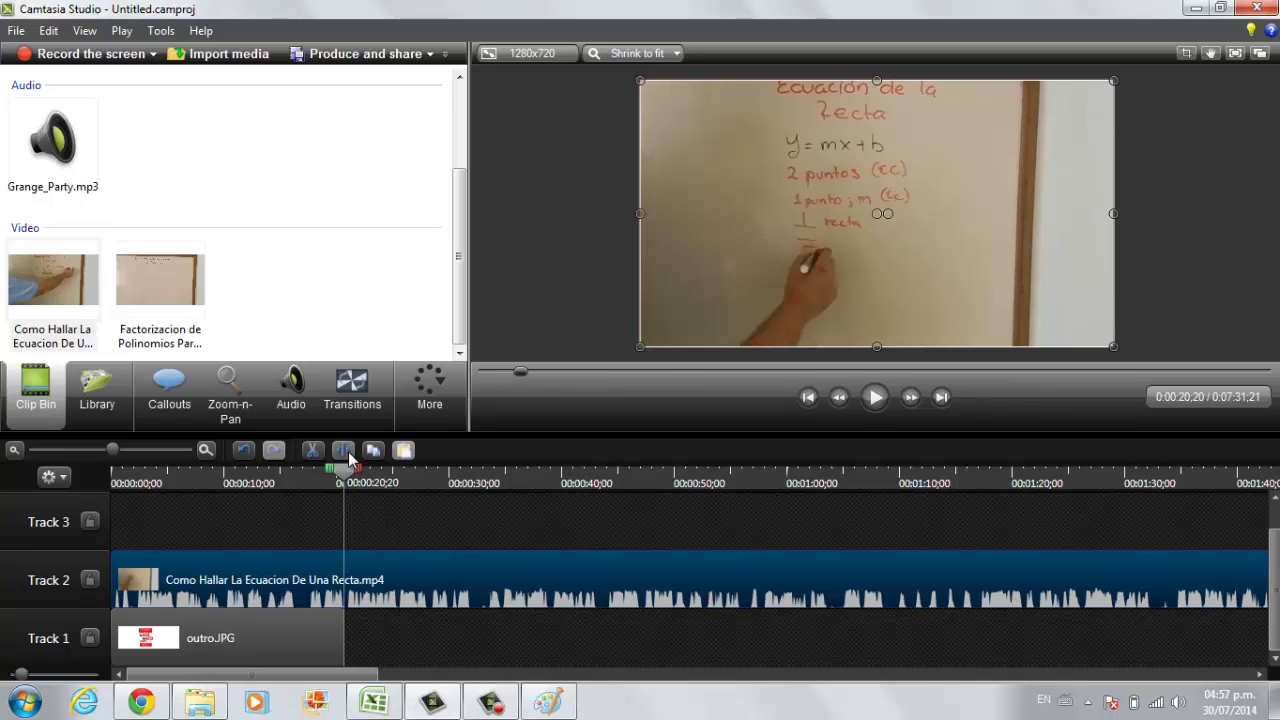
pyautogui.click(343, 450)
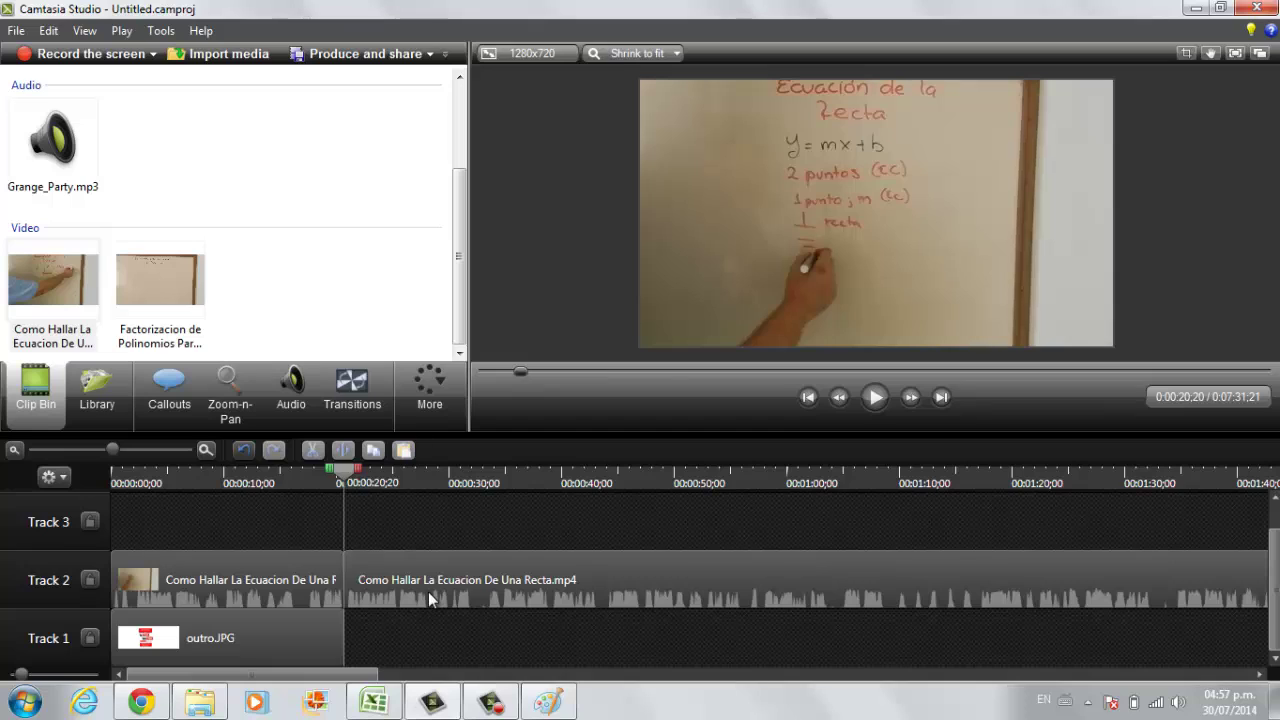
pyautogui.click(505, 583)
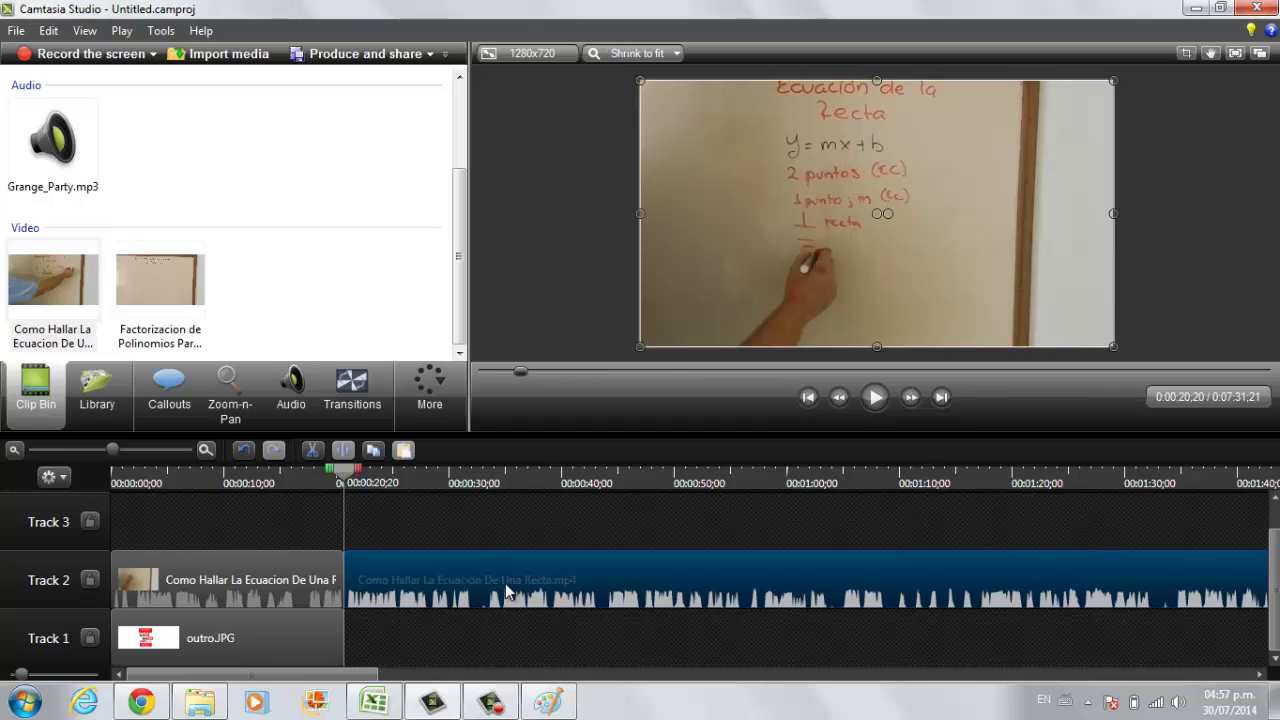
pyautogui.press('Delete')
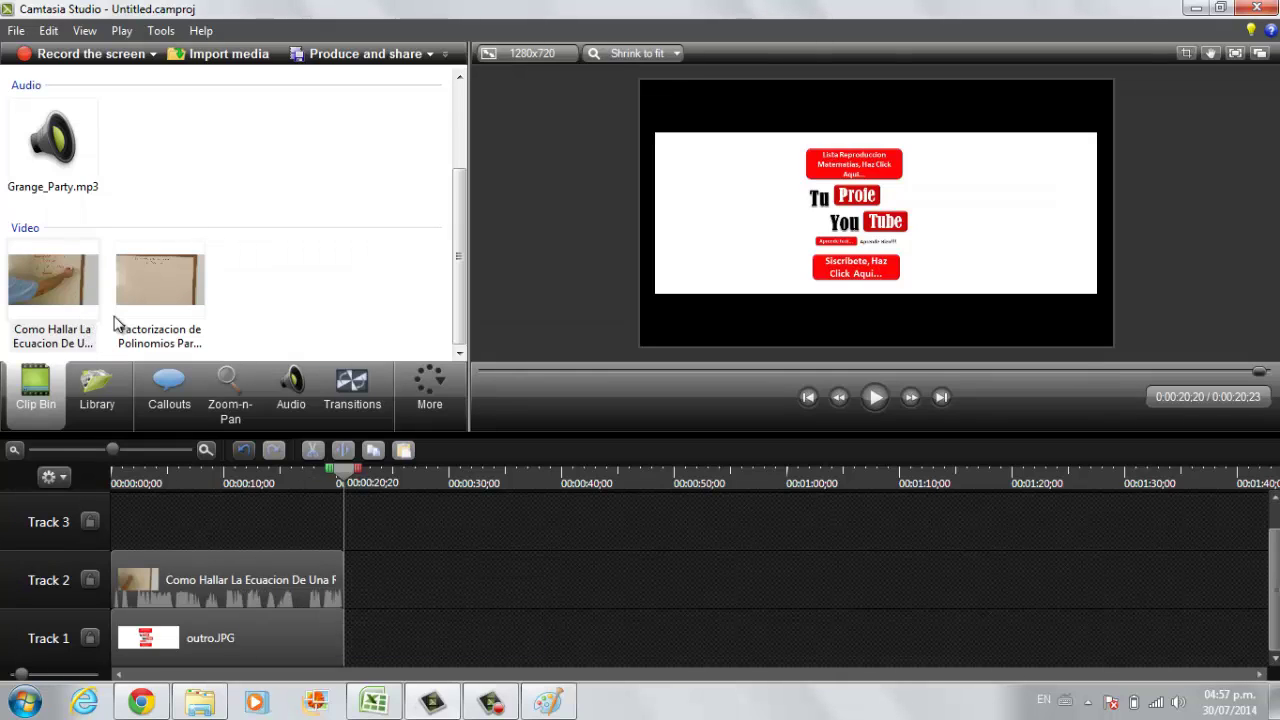
# Step: Place Factorizacion de Polinomios Parte 1.mp4 on Track 3, starting near 0:42
pyautogui.moveTo(180, 285); pyautogui.dragTo(181, 476)
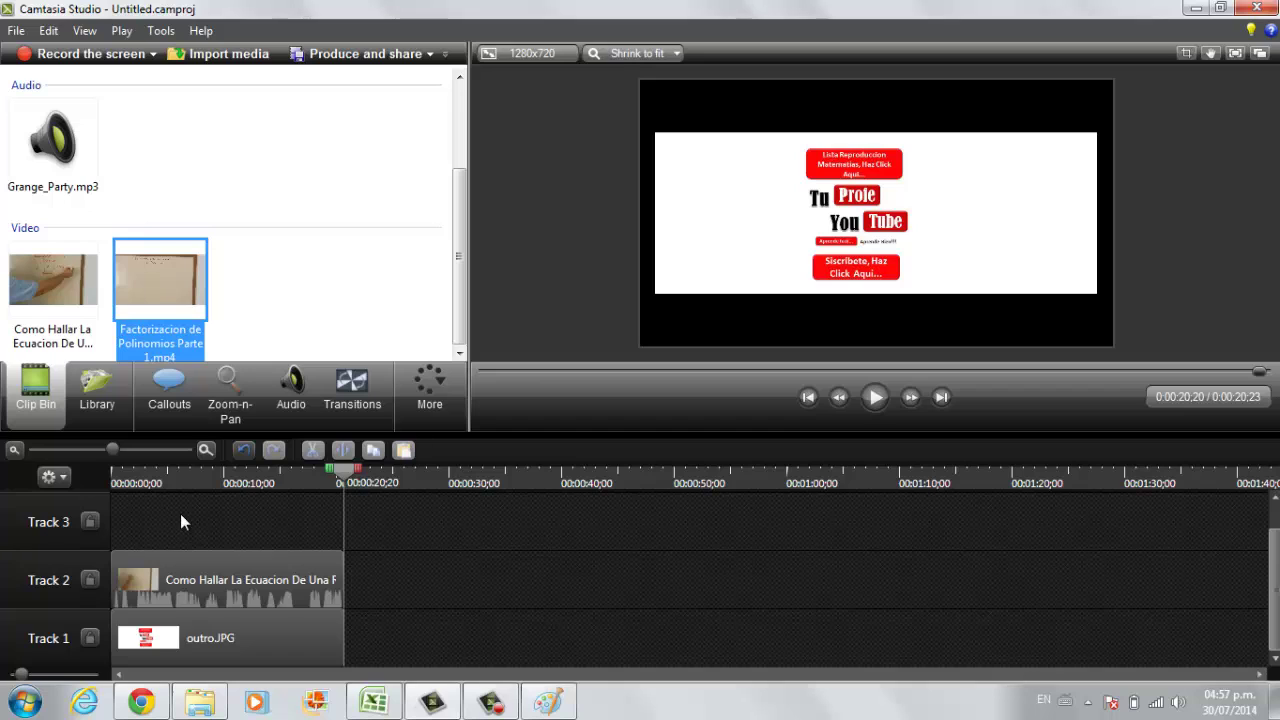
pyautogui.moveTo(180, 521); pyautogui.dragTo(186, 515)
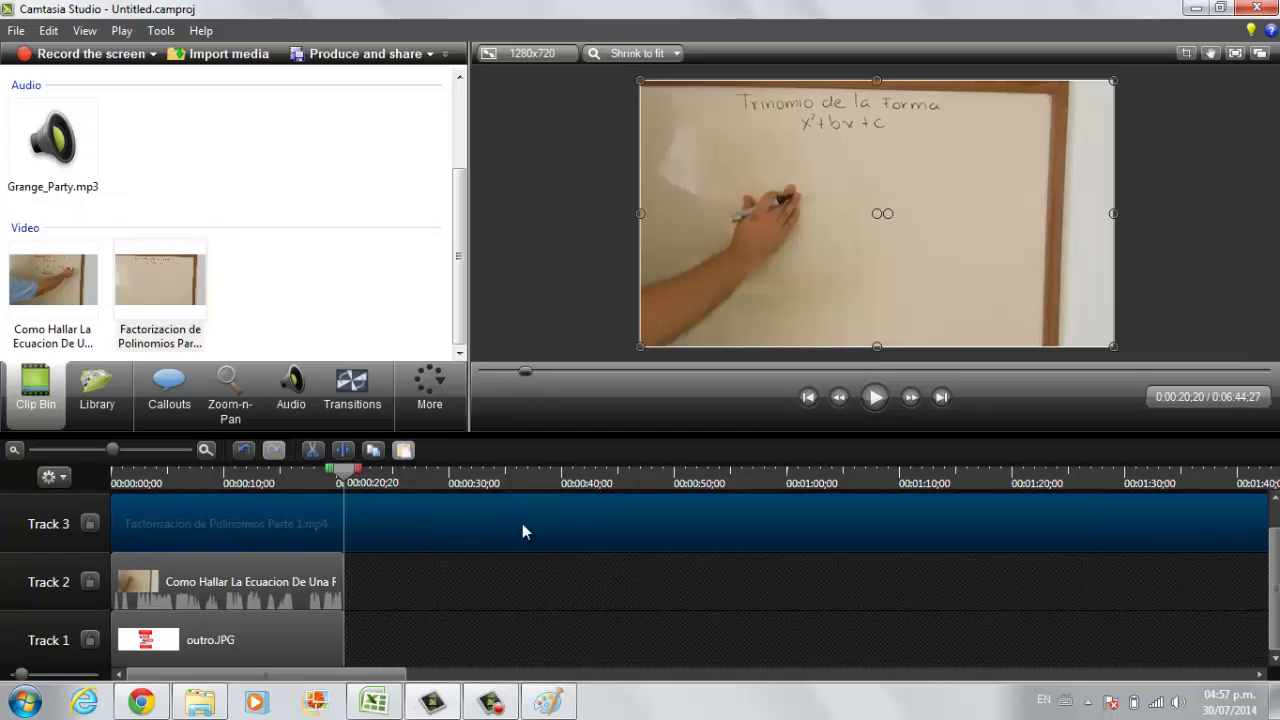
pyautogui.moveTo(522, 524); pyautogui.dragTo(775, 532)
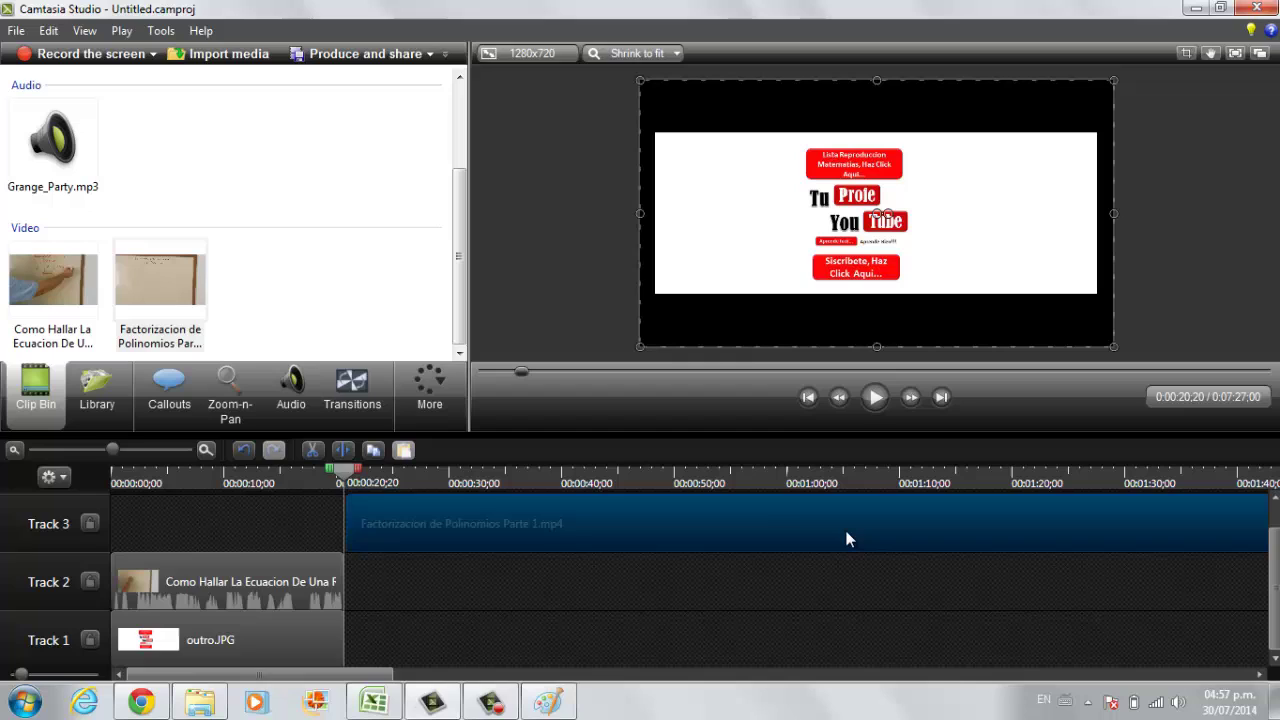
# Step: Scrub through the clip to find the cut point at 0:01:36:21
pyautogui.click(628, 480)
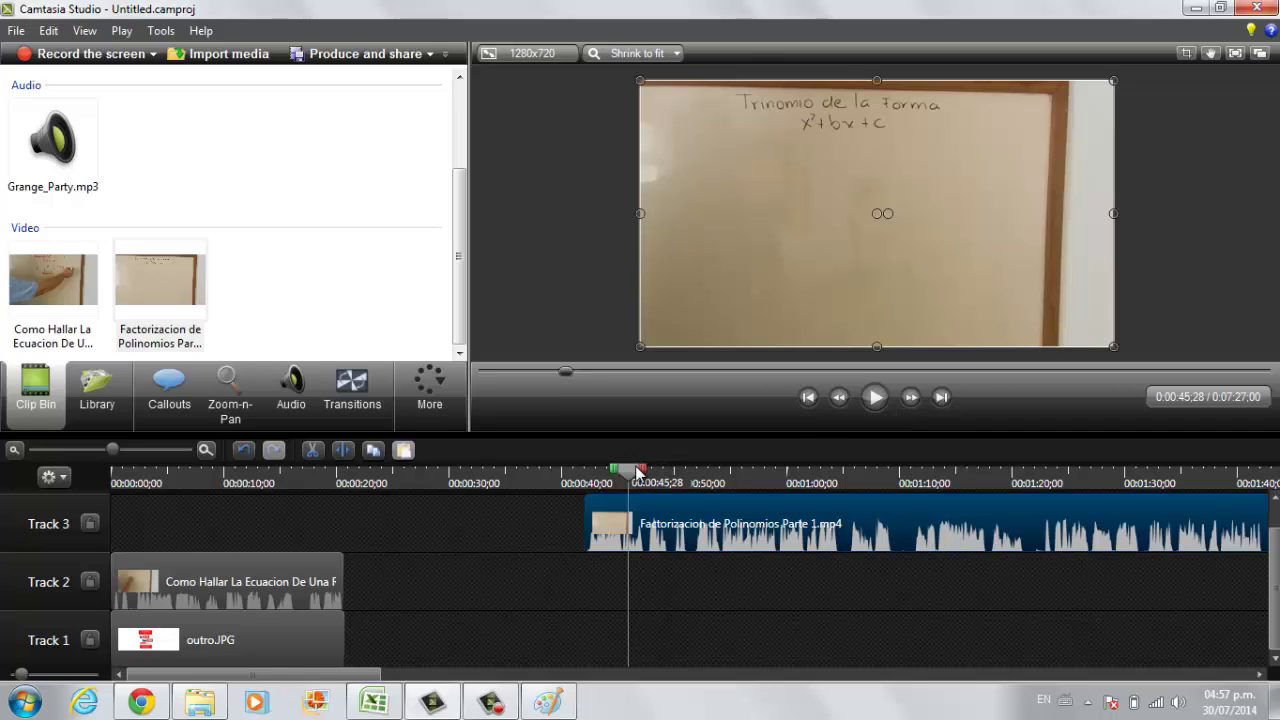
pyautogui.click(684, 480)
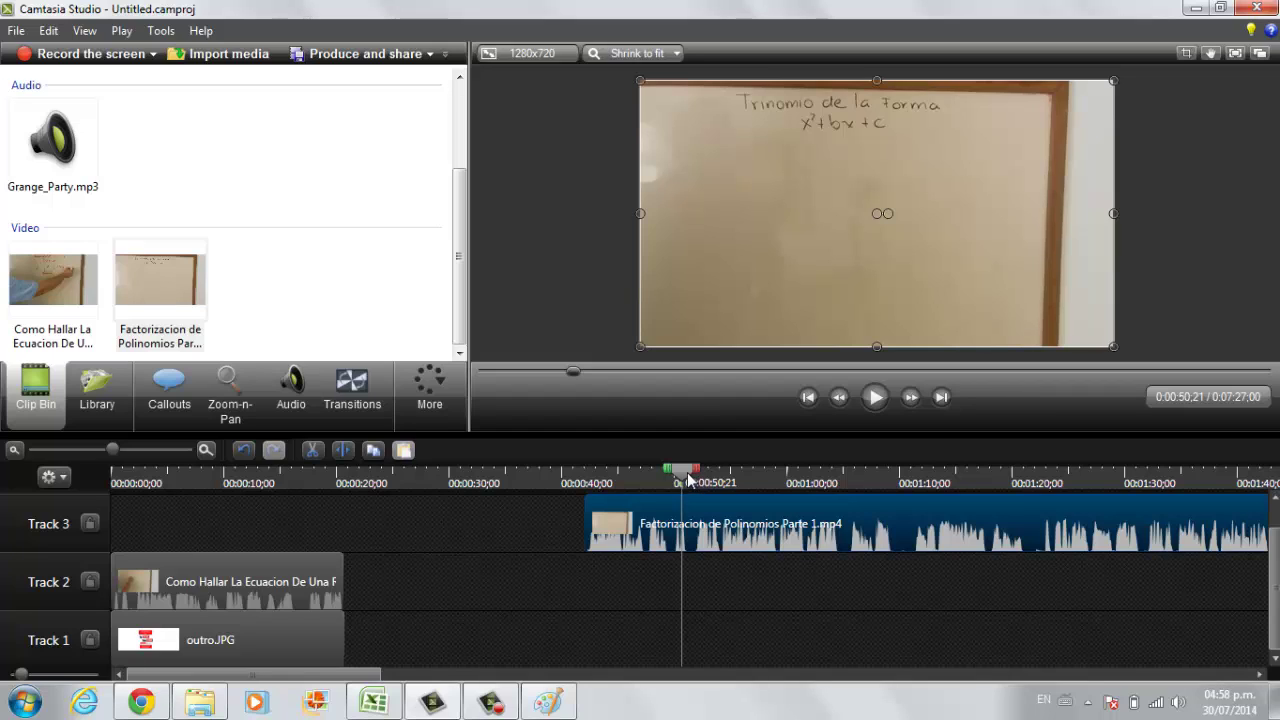
pyautogui.moveTo(688, 478); pyautogui.dragTo(775, 474)
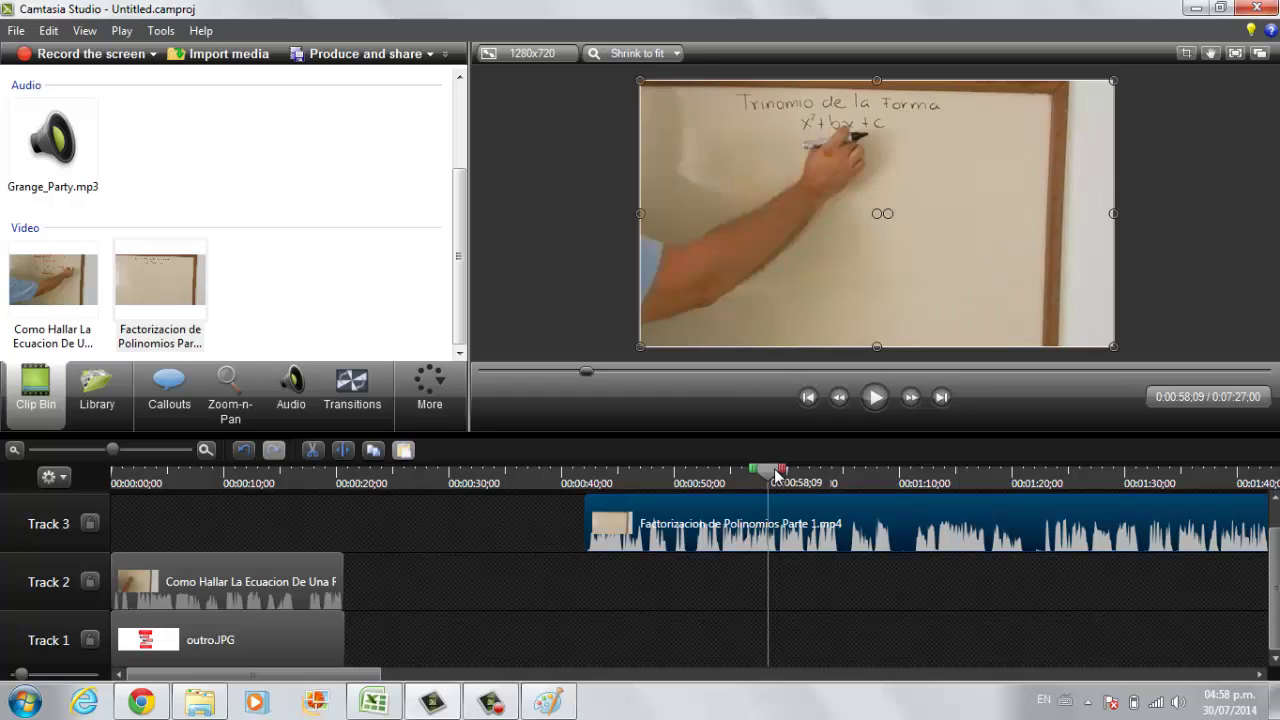
pyautogui.moveTo(777, 474); pyautogui.dragTo(840, 474)
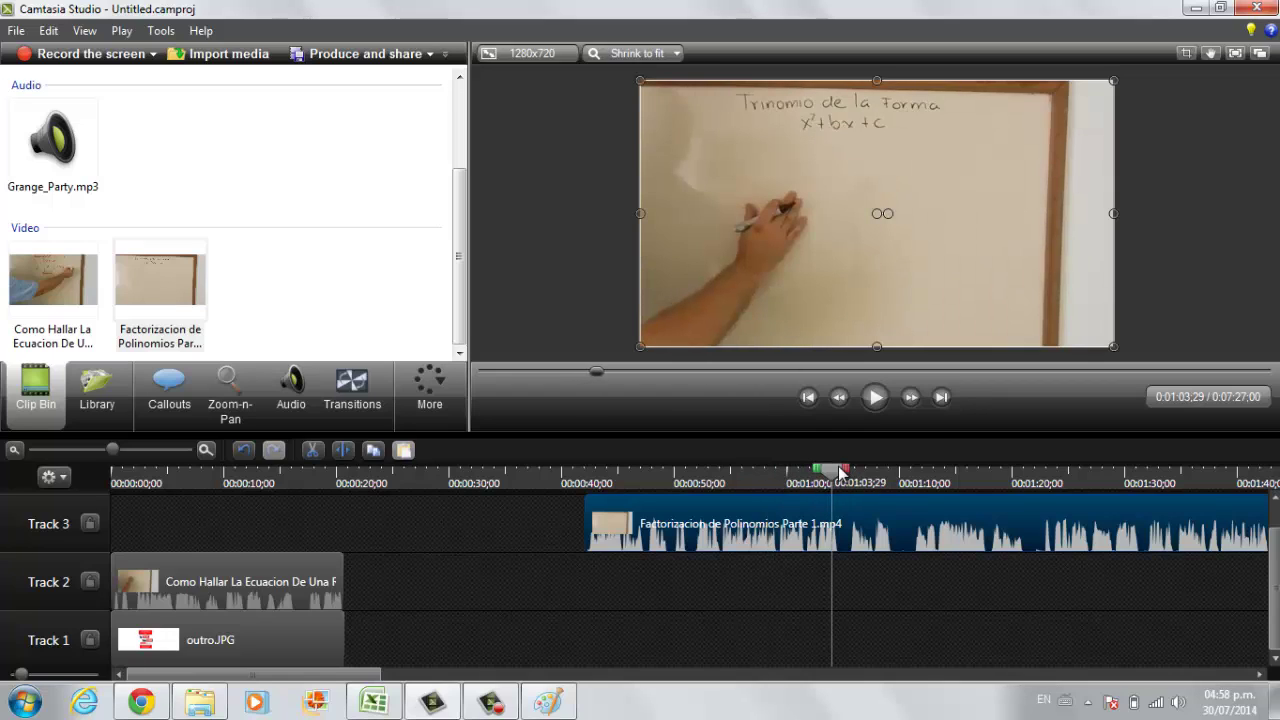
pyautogui.moveTo(840, 474); pyautogui.dragTo(926, 474)
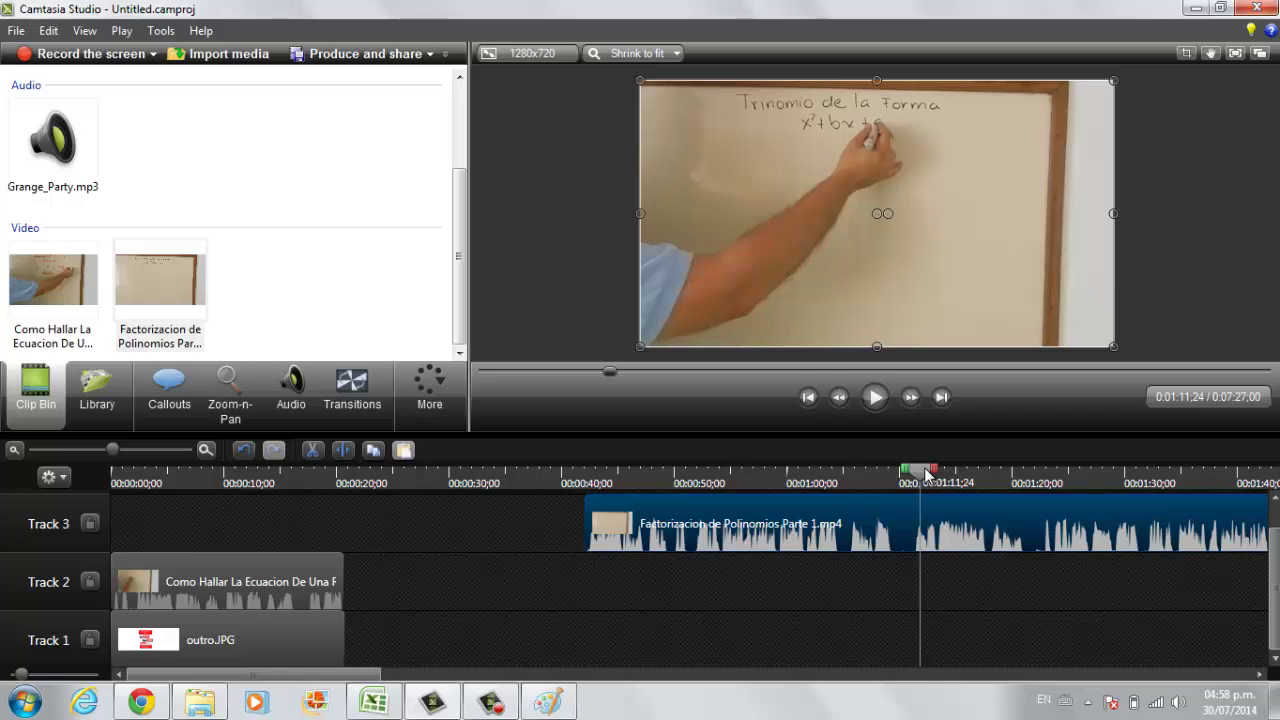
pyautogui.moveTo(926, 474); pyautogui.dragTo(1052, 474)
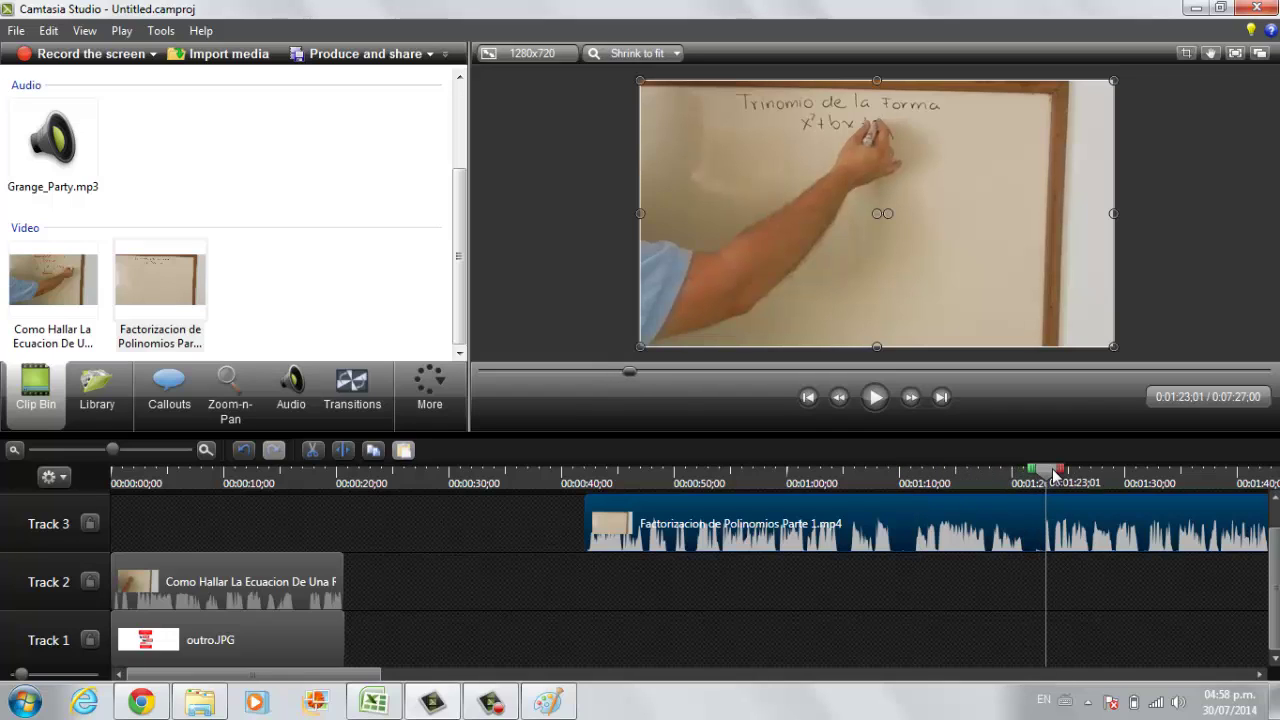
pyautogui.moveTo(1052, 474); pyautogui.dragTo(1207, 474)
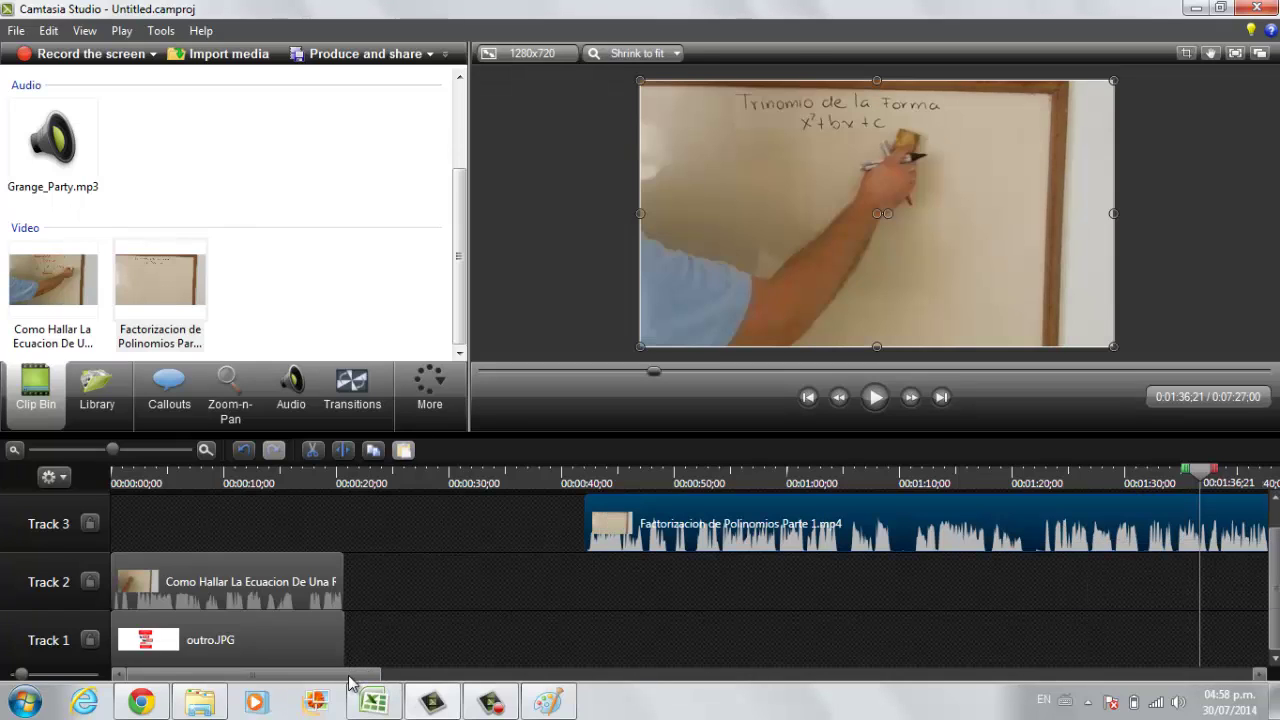
pyautogui.moveTo(404, 676); pyautogui.dragTo(418, 676)
pyautogui.scroll(-5, 984, 558)
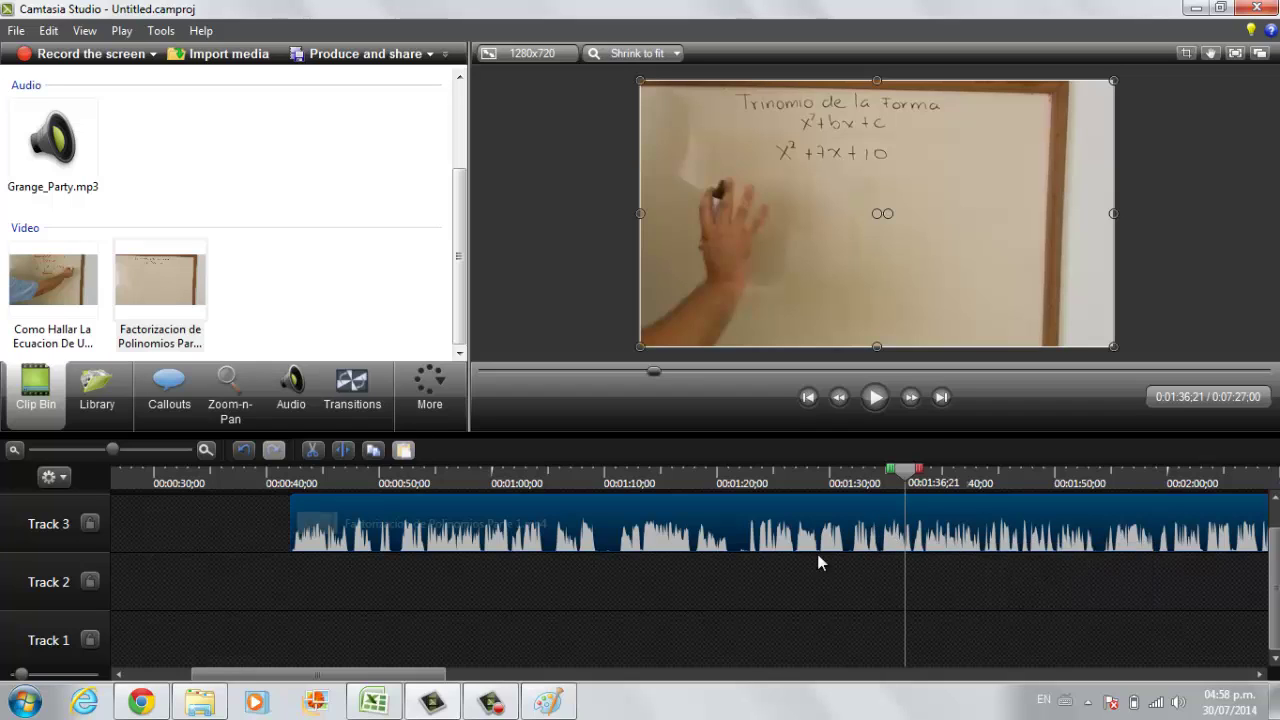
# Step: Cut away the part before 1:36:21 and move the Factorizacion clip to start at 0:00
pyautogui.click(343, 451)
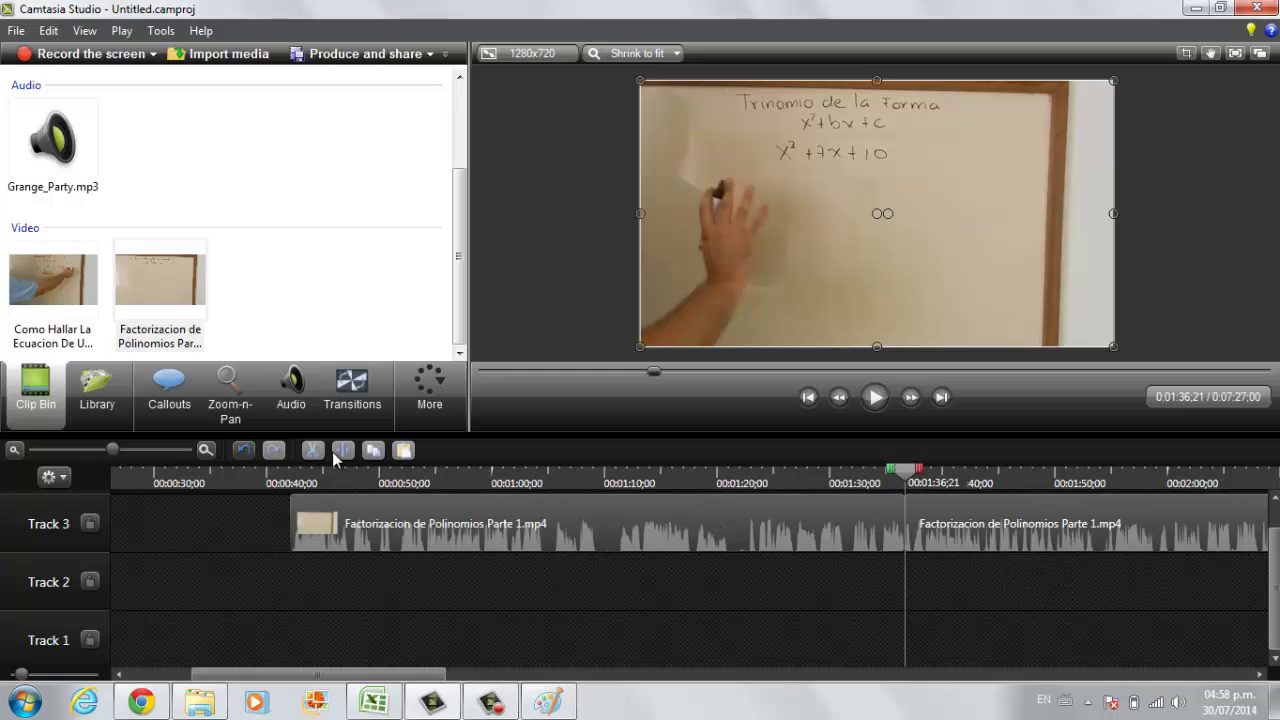
pyautogui.click(736, 529)
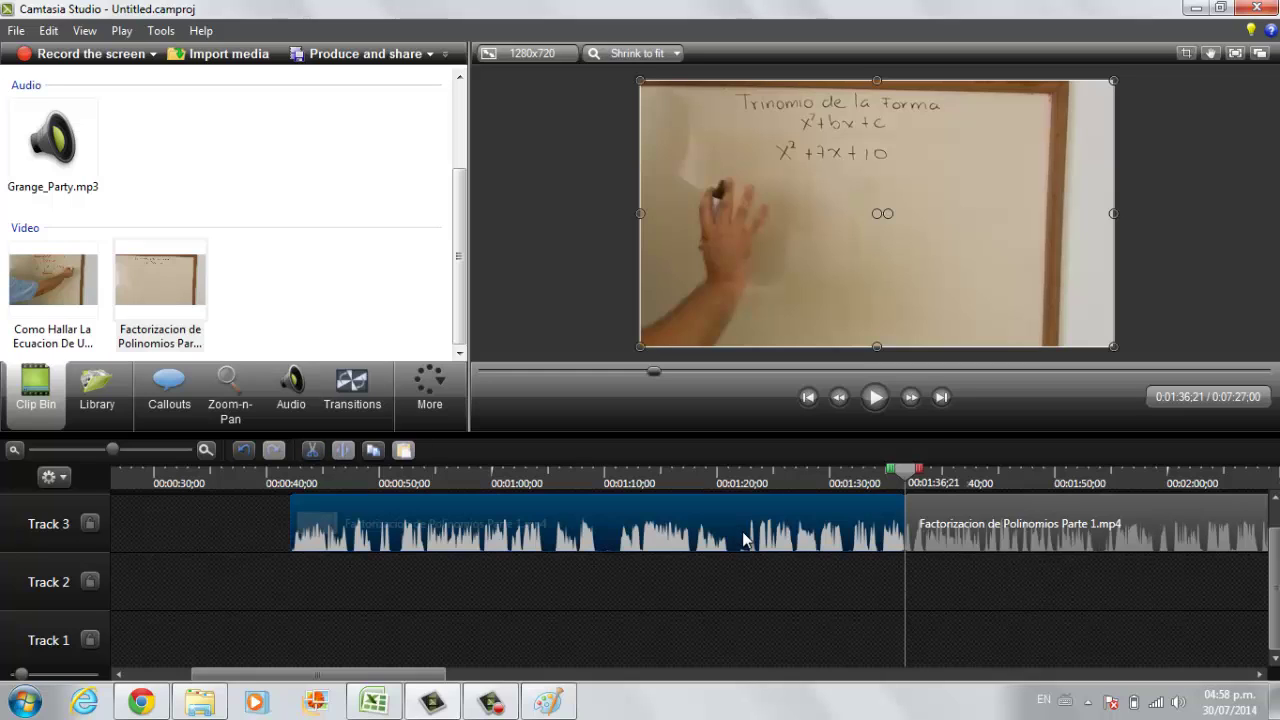
pyautogui.press('Delete')
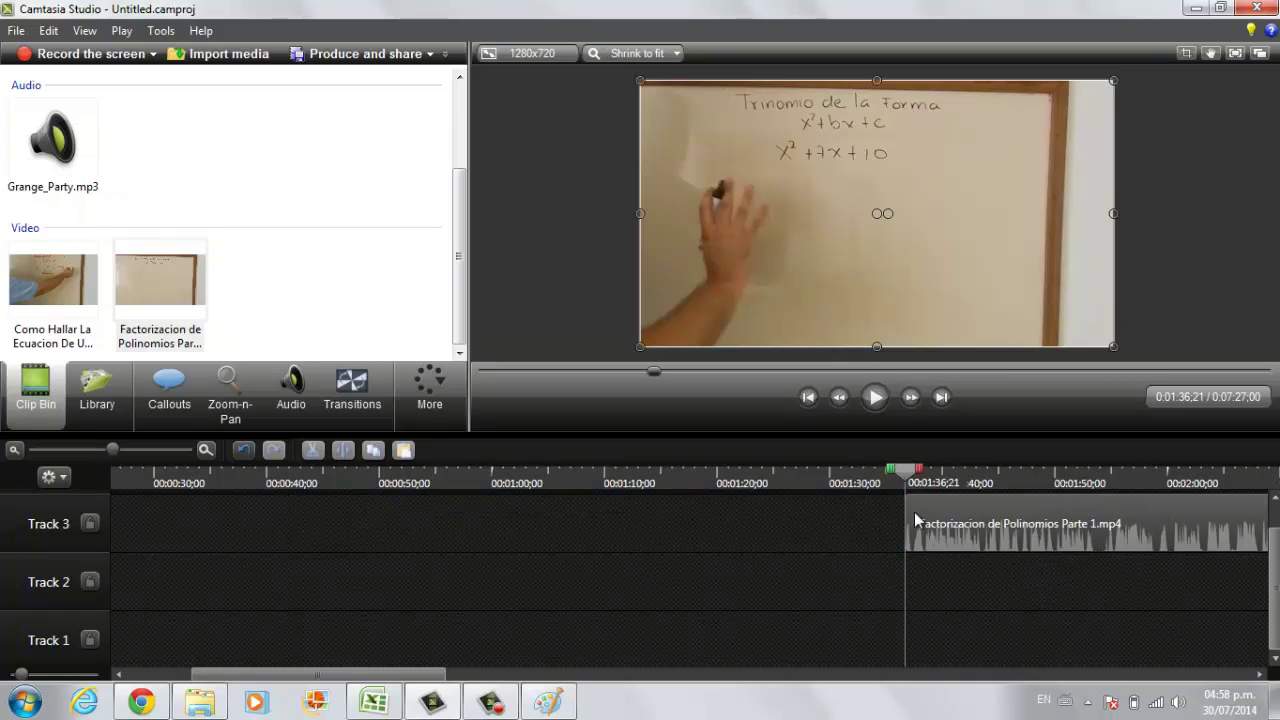
pyautogui.moveTo(916, 520); pyautogui.dragTo(186, 508)
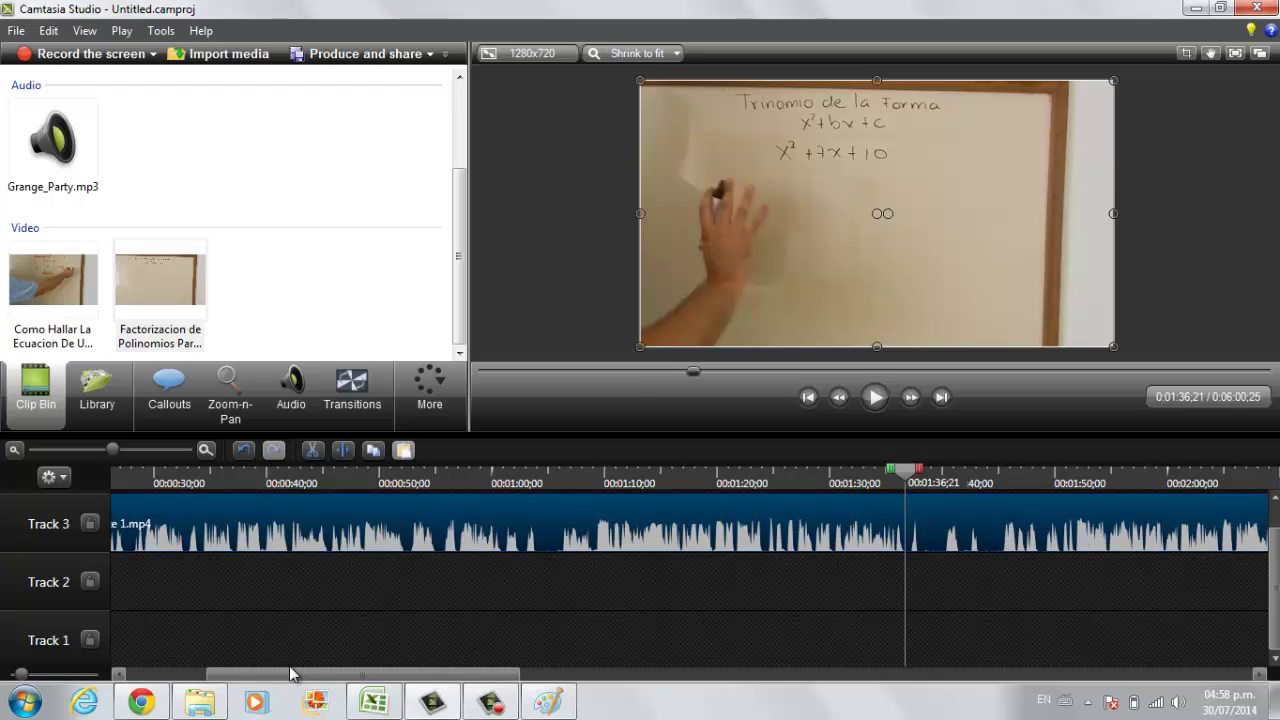
pyautogui.click(160, 674)
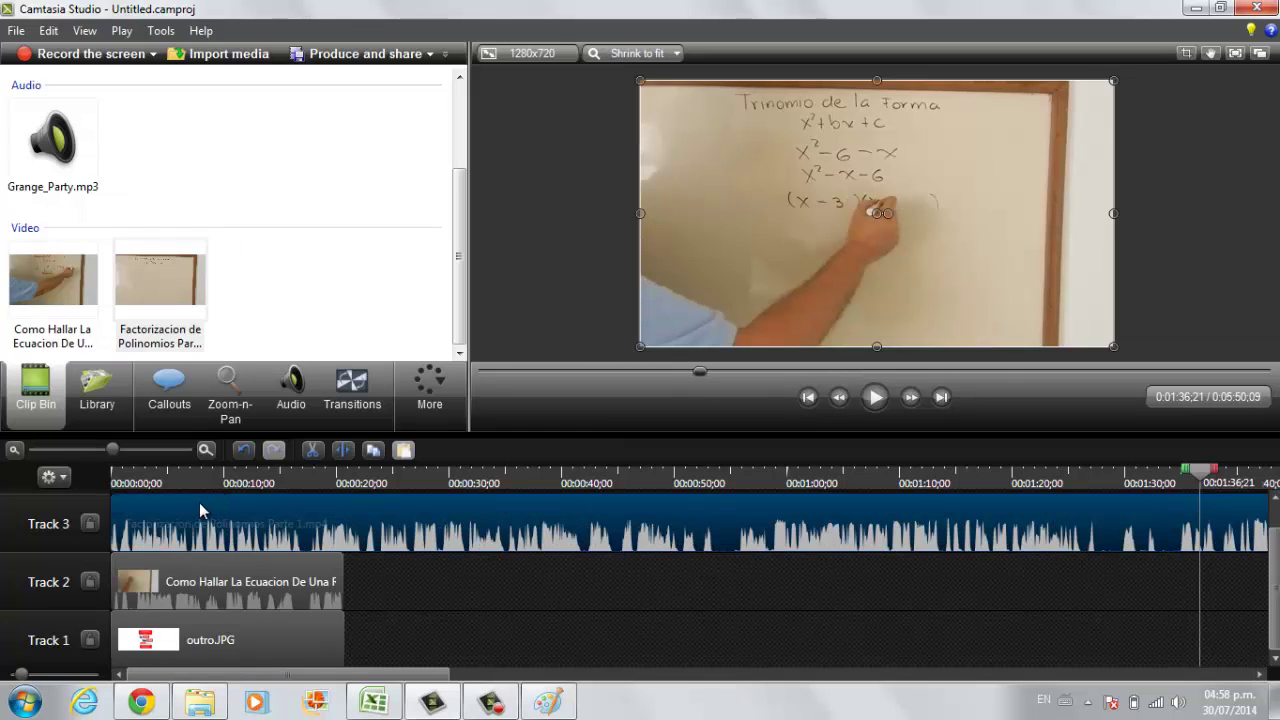
pyautogui.moveTo(362, 527); pyautogui.dragTo(244, 525)
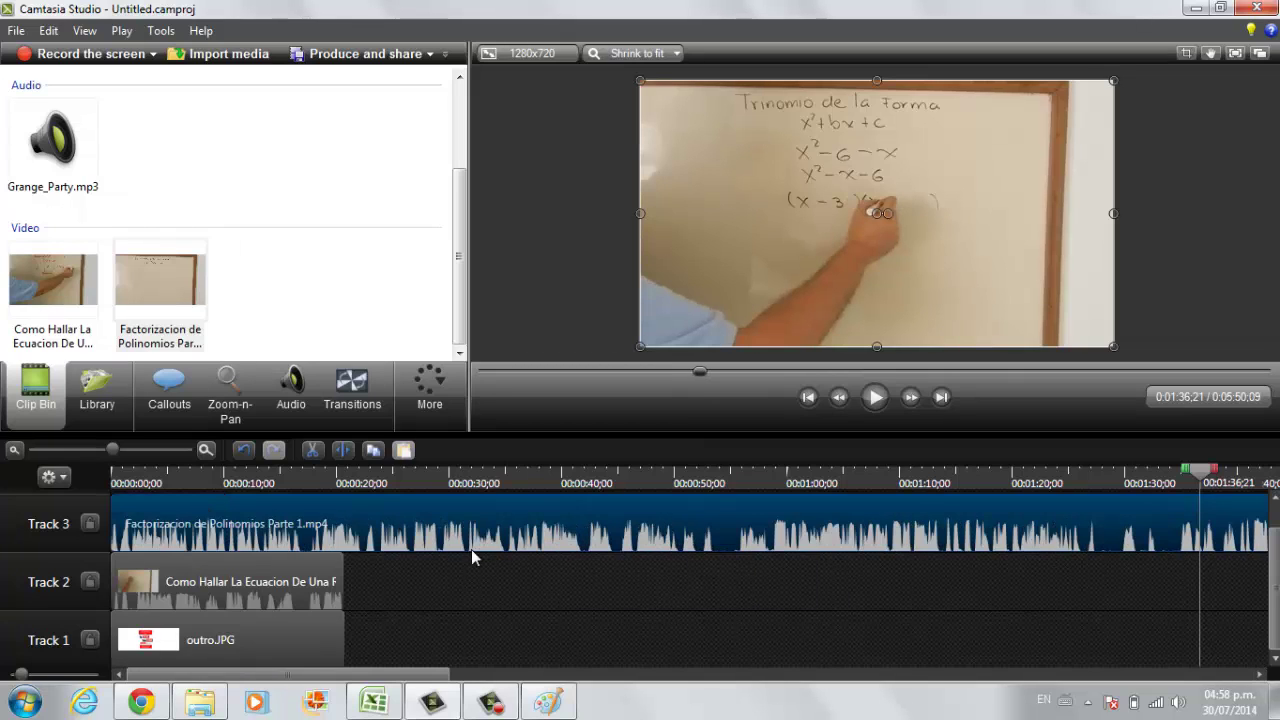
# Step: Split the clip at 0:00:20:23 and delete everything after that point
pyautogui.click(349, 478)
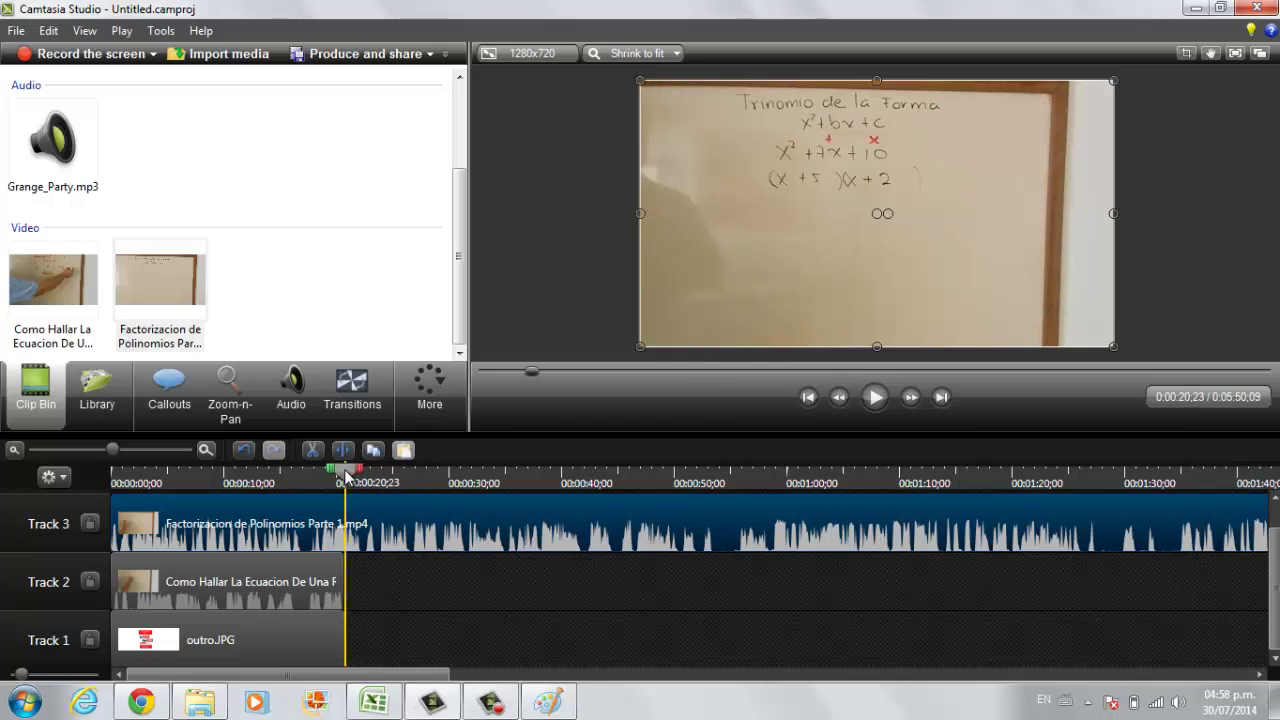
pyautogui.click(342, 452)
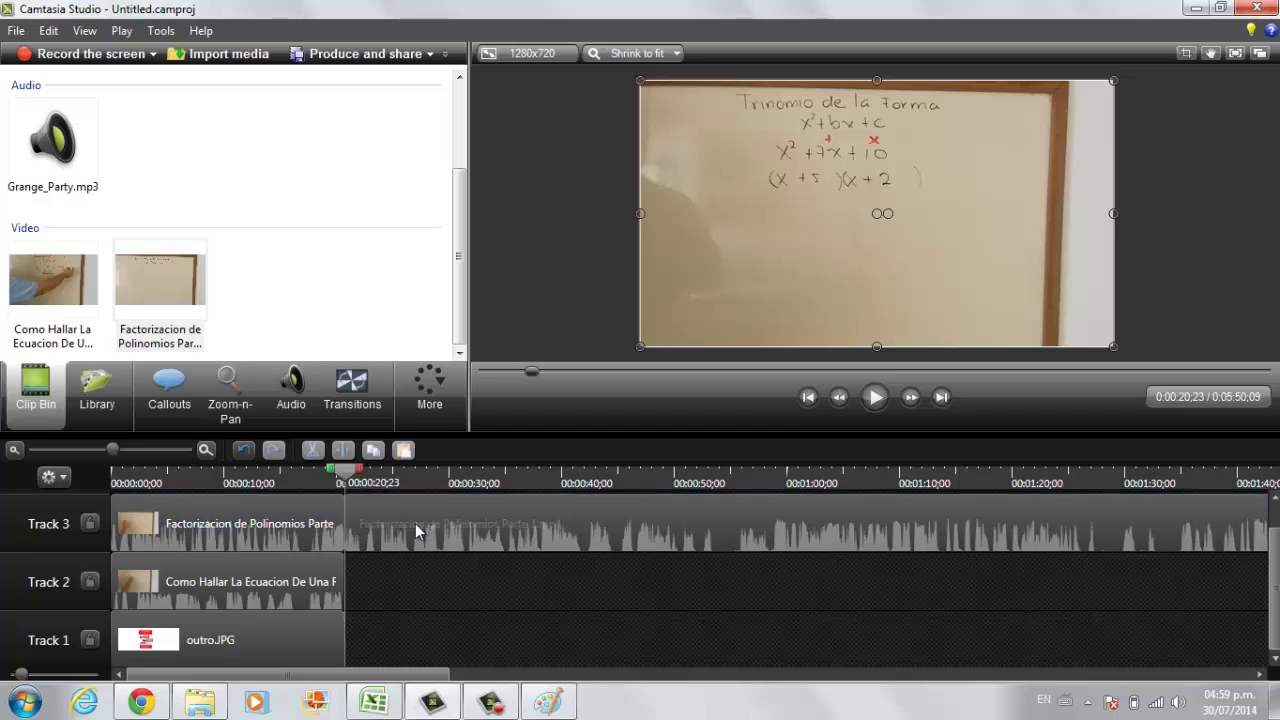
pyautogui.click(415, 527)
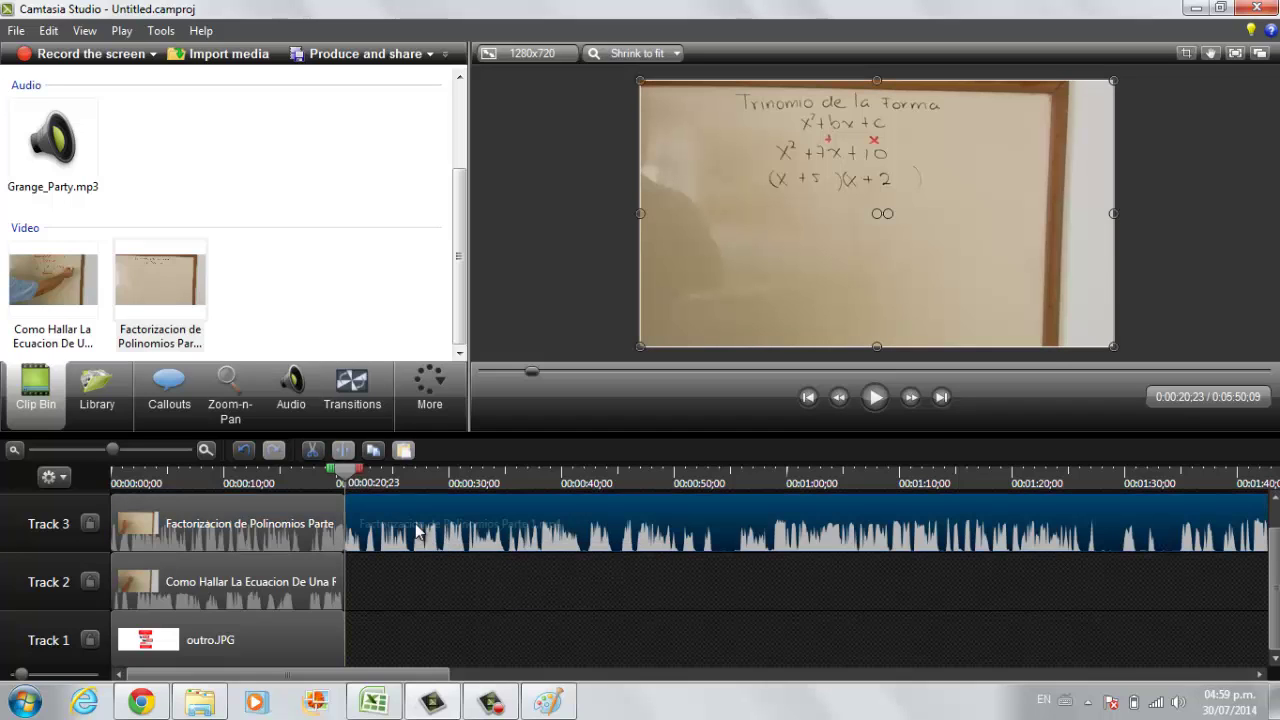
pyautogui.press('Delete')
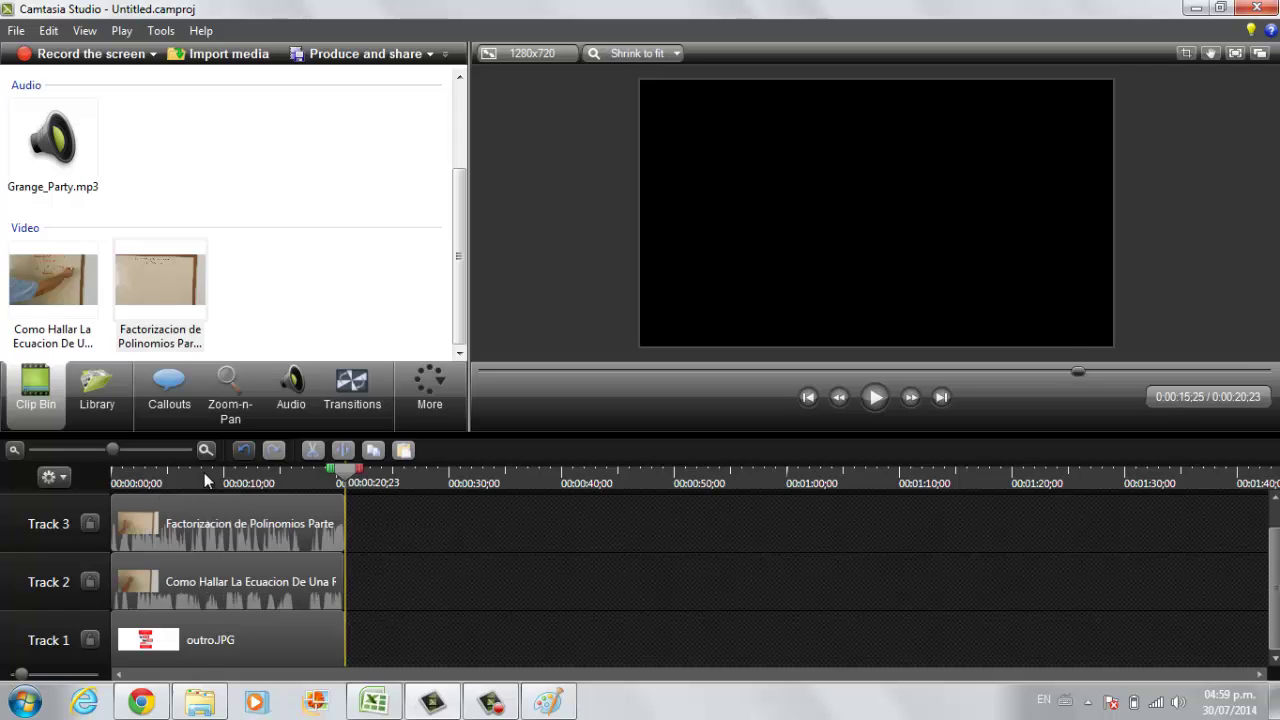
pyautogui.moveTo(344, 470); pyautogui.dragTo(105, 464)
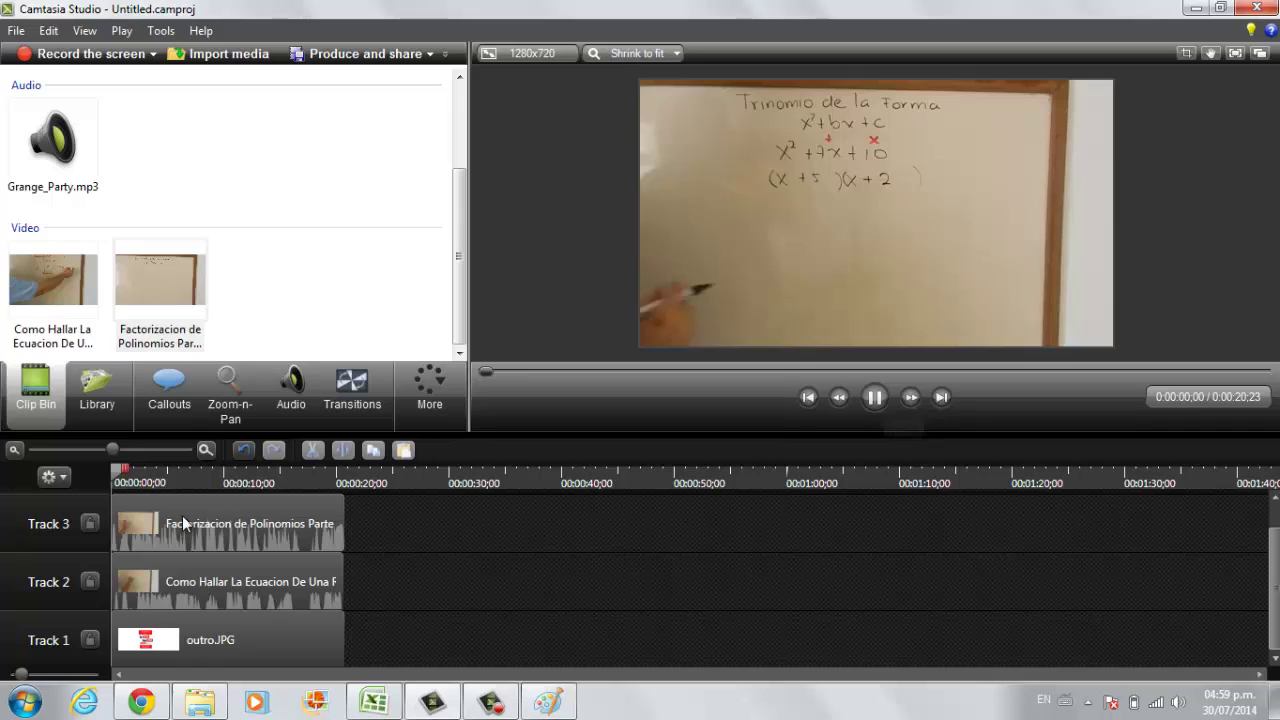
# Step: Stop the preview and drop the Track 3 Factorizacion clip's volume to silence
pyautogui.moveTo(220, 534)
pyautogui.mouseDown()
pyautogui.moveTo(181, 535)
pyautogui.moveTo(230, 535)
pyautogui.mouseUp()
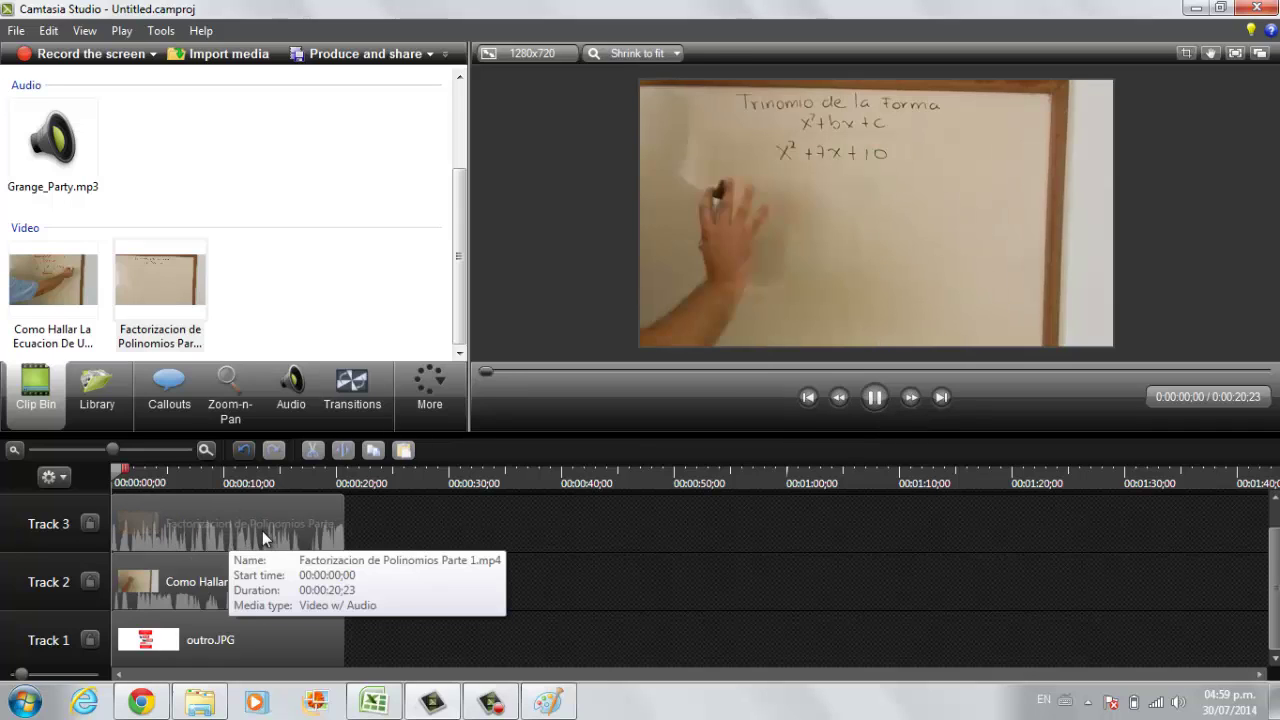
pyautogui.click(868, 400)
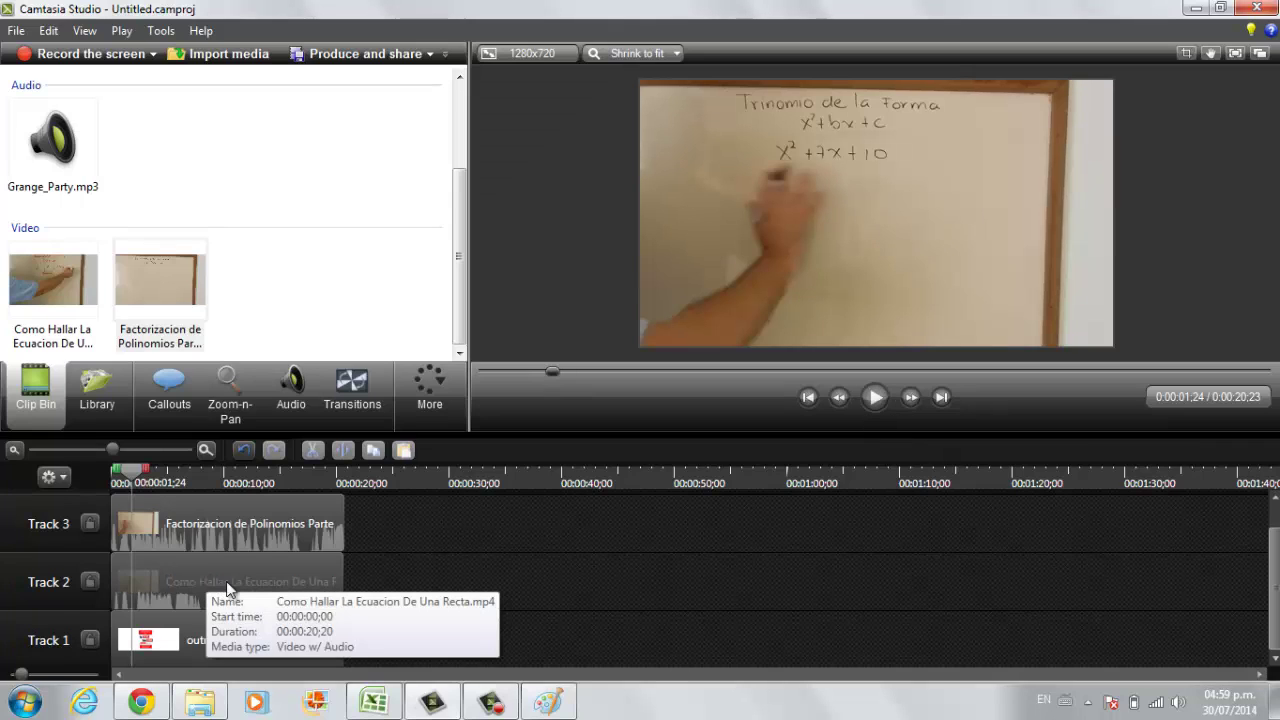
pyautogui.moveTo(240, 525); pyautogui.dragTo(240, 528)
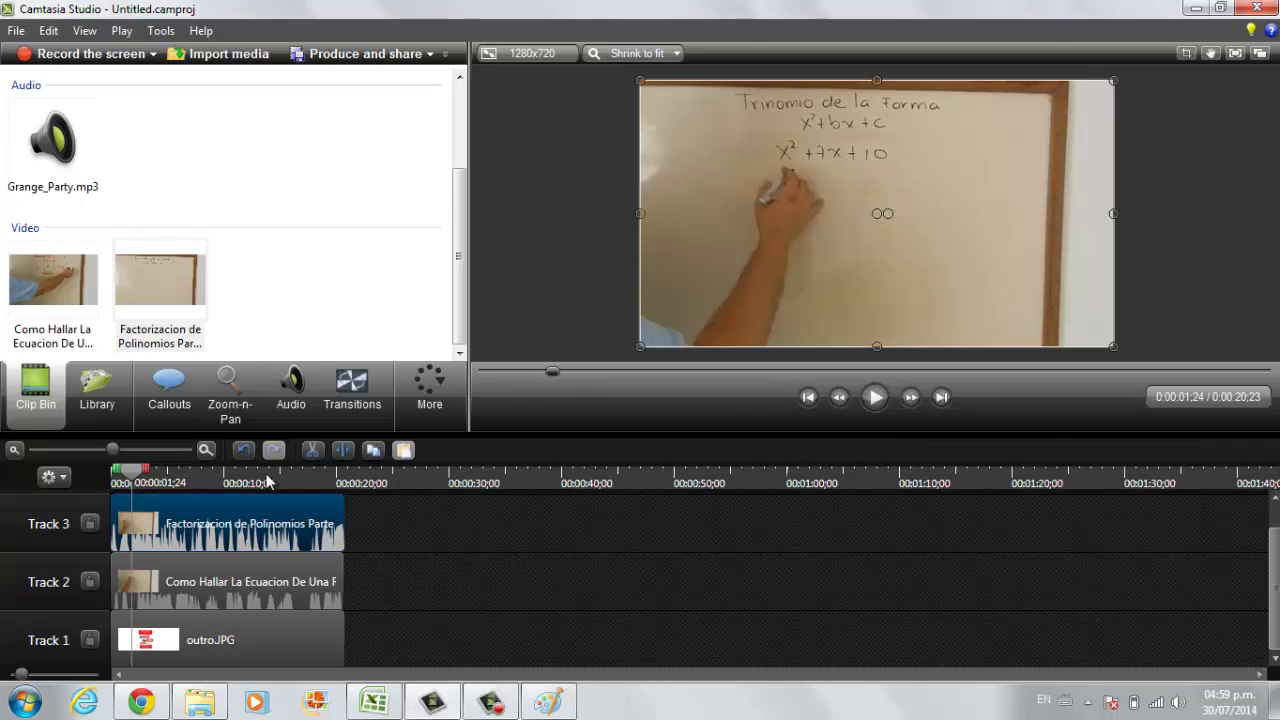
pyautogui.click(291, 388)
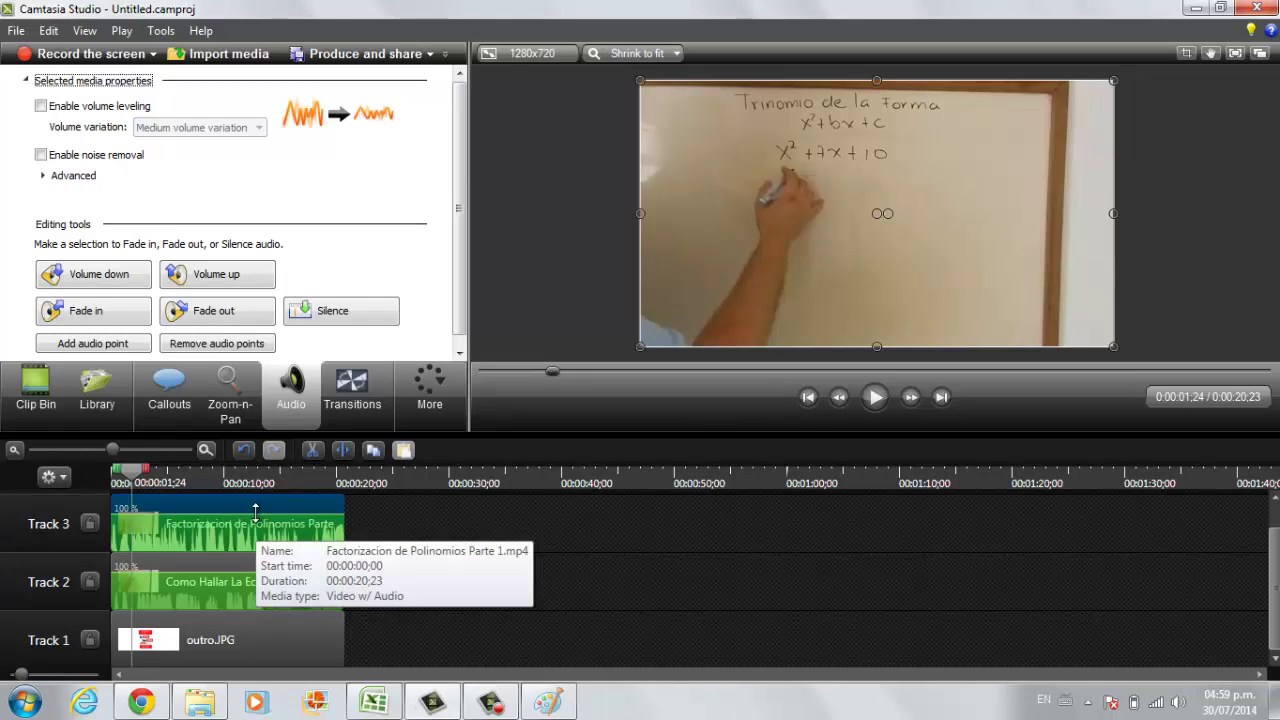
pyautogui.moveTo(255, 511); pyautogui.dragTo(253, 611)
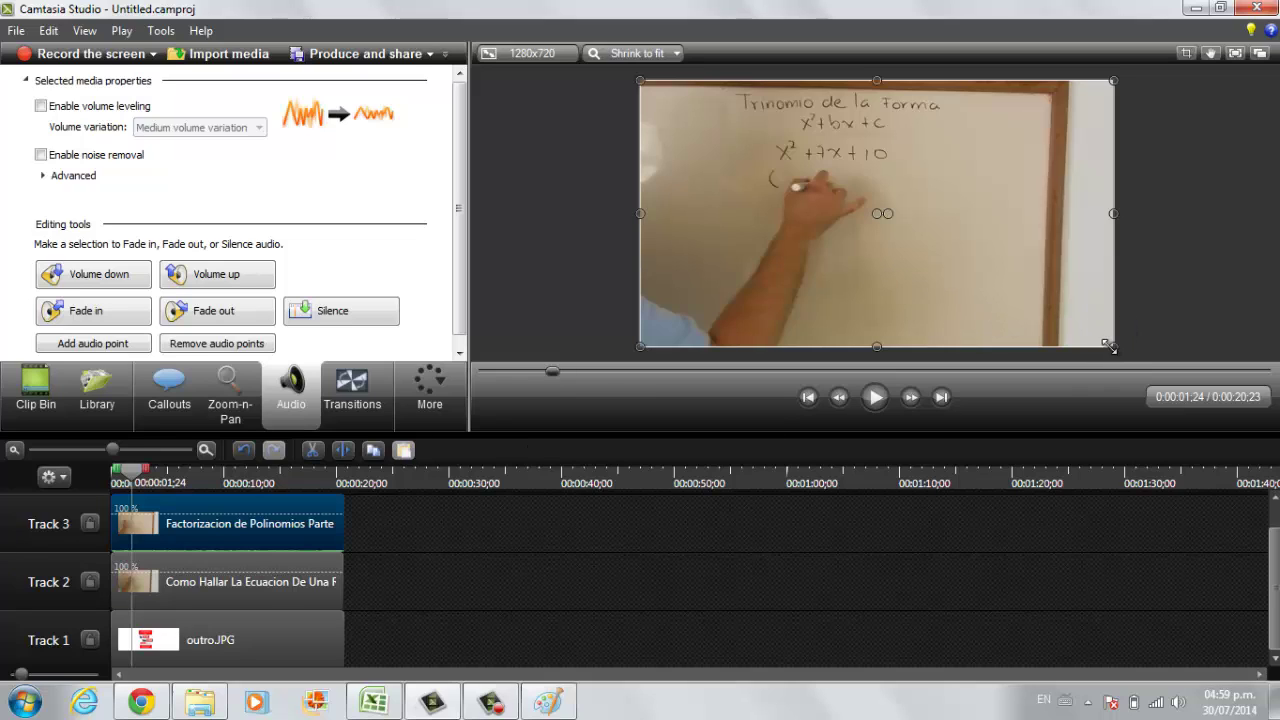
# Step: Shrink the Factorizacion video and place it left of the subscribe image
pyautogui.moveTo(1113, 345); pyautogui.dragTo(824, 232)
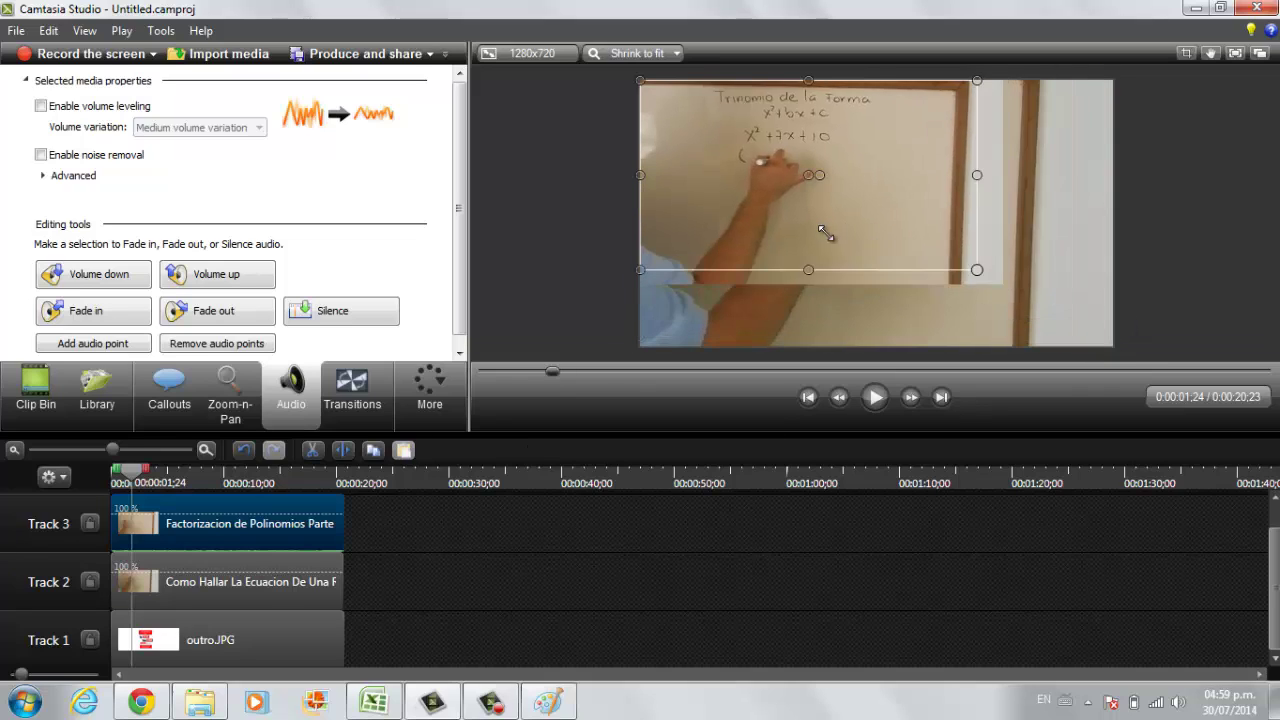
pyautogui.click(186, 589)
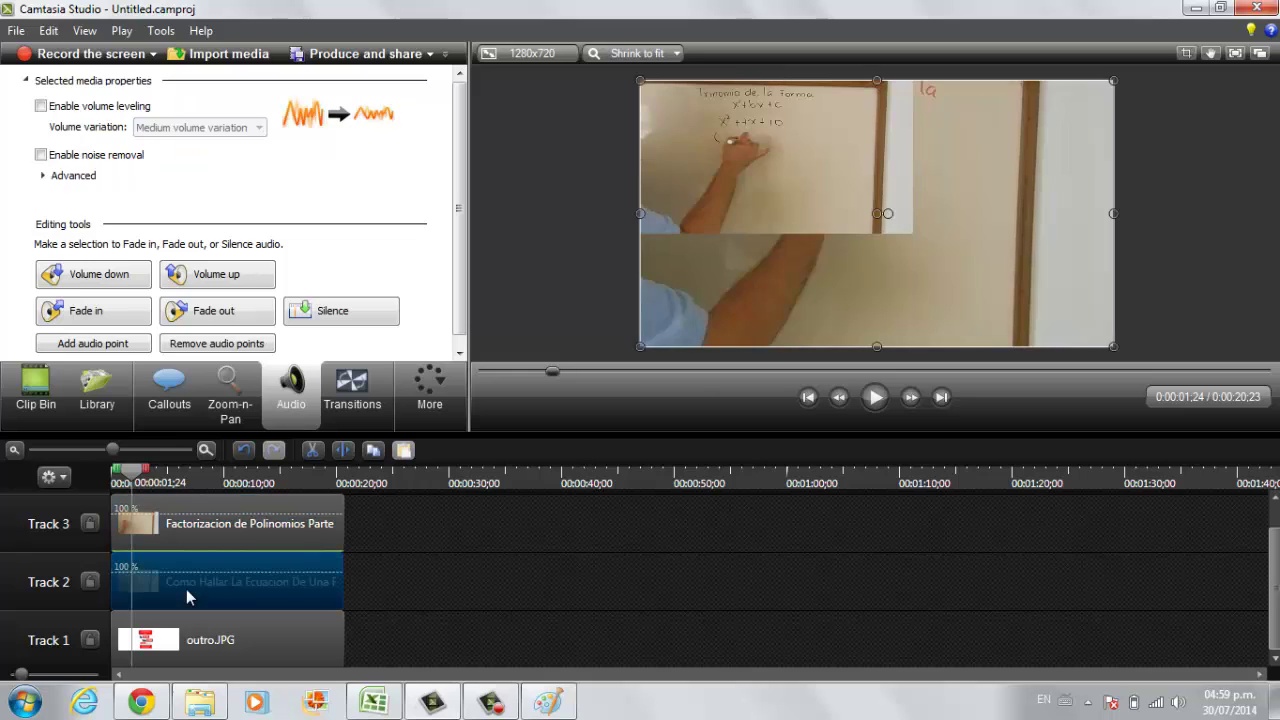
pyautogui.moveTo(704, 326); pyautogui.dragTo(930, 236)
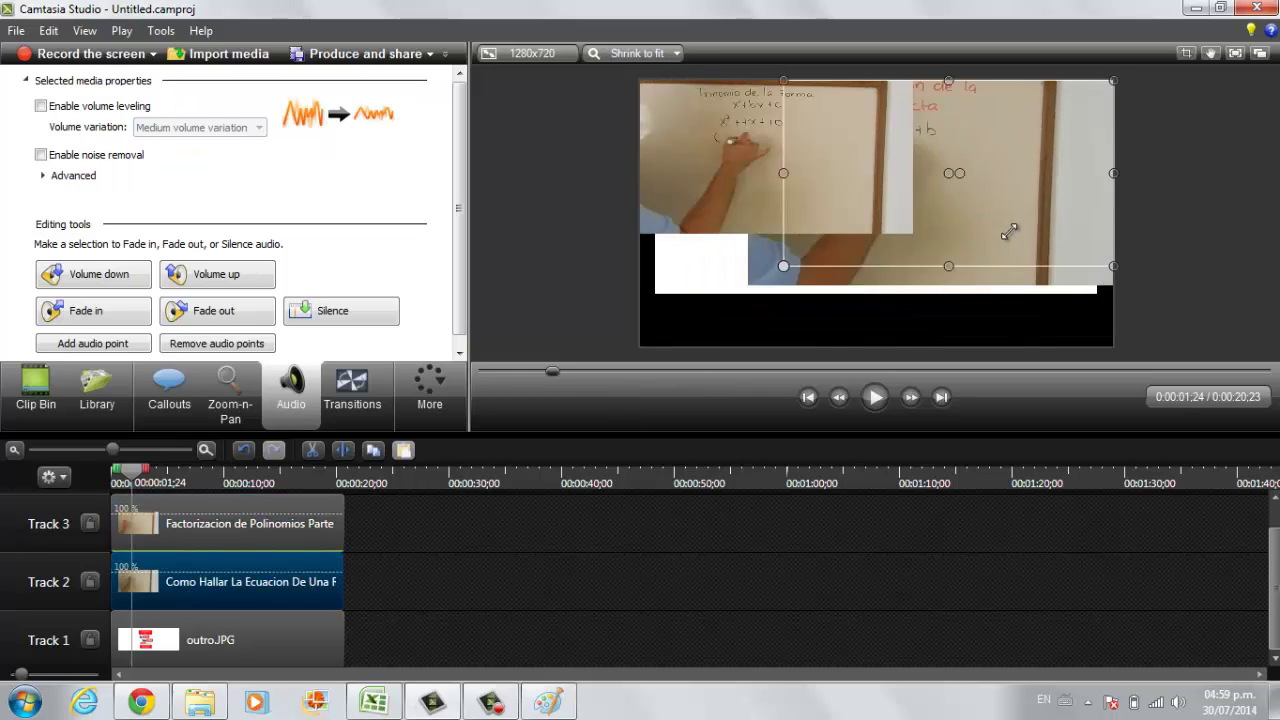
pyautogui.moveTo(795, 198); pyautogui.dragTo(804, 250)
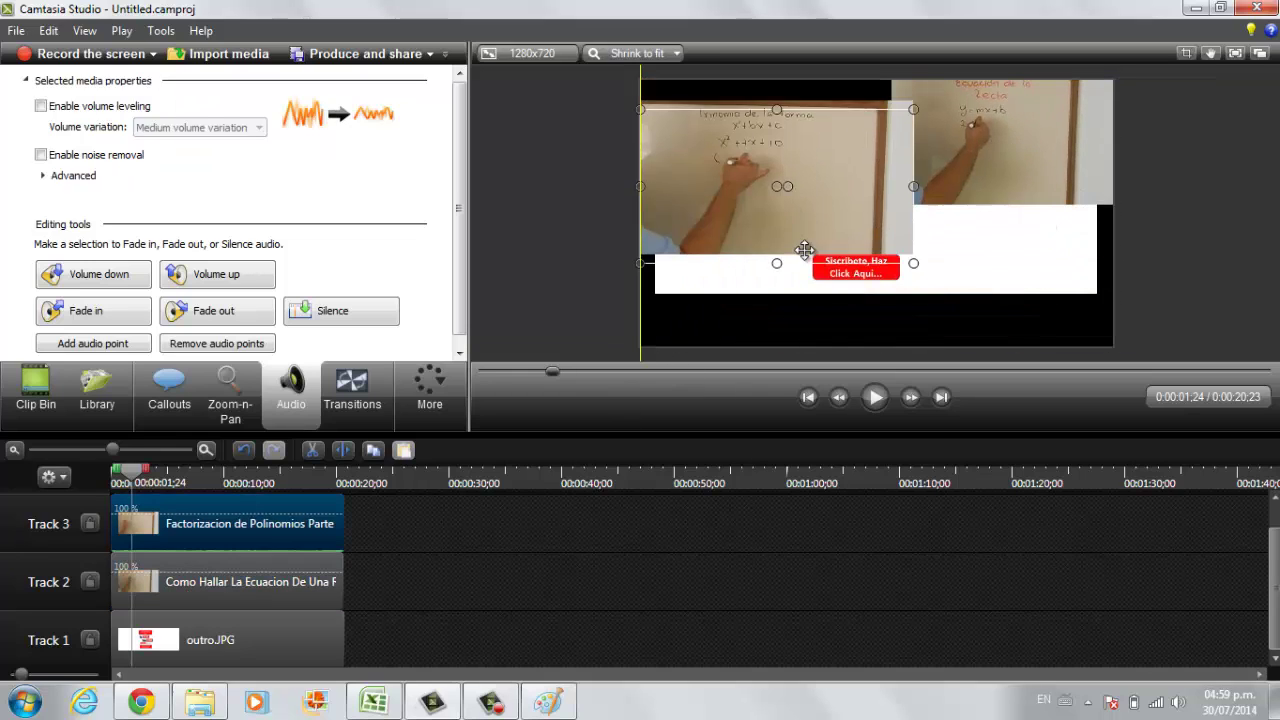
pyautogui.moveTo(923, 286); pyautogui.dragTo(816, 226)
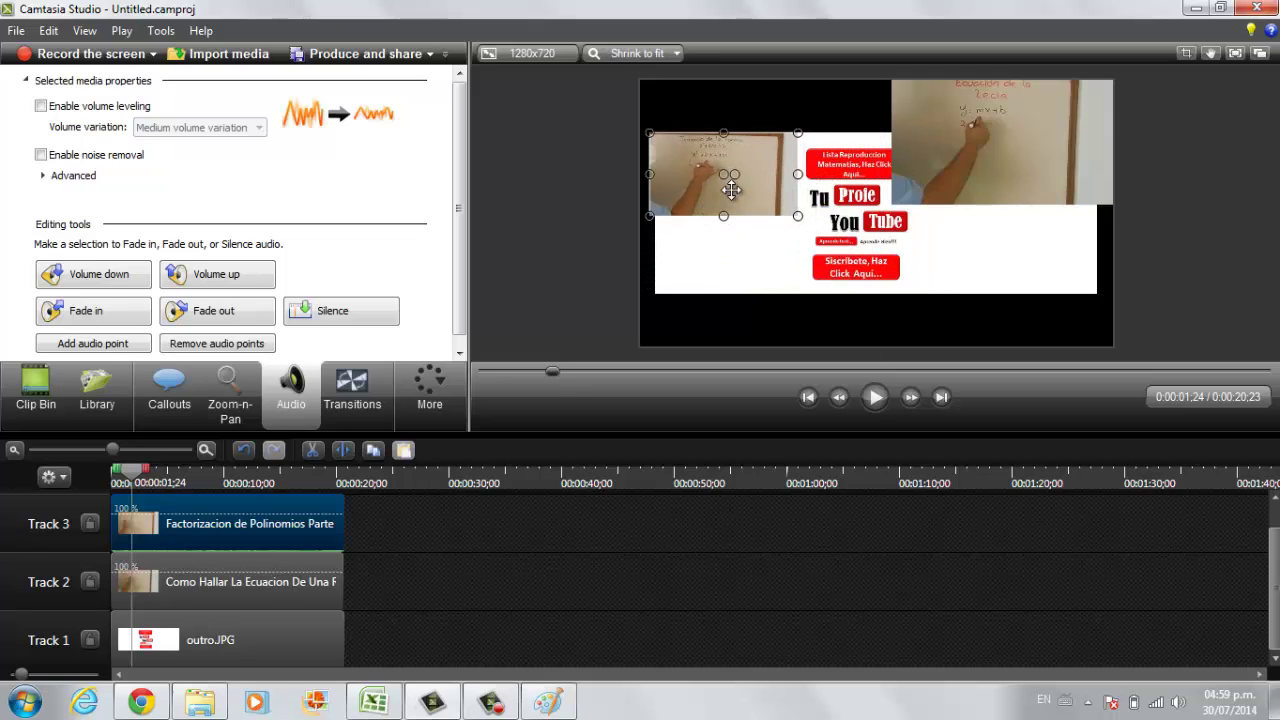
pyautogui.moveTo(733, 224)
pyautogui.mouseDown()
pyautogui.moveTo(797, 279)
pyautogui.moveTo(773, 236)
pyautogui.moveTo(752, 229)
pyautogui.moveTo(792, 254)
pyautogui.moveTo(761, 218)
pyautogui.mouseUp()
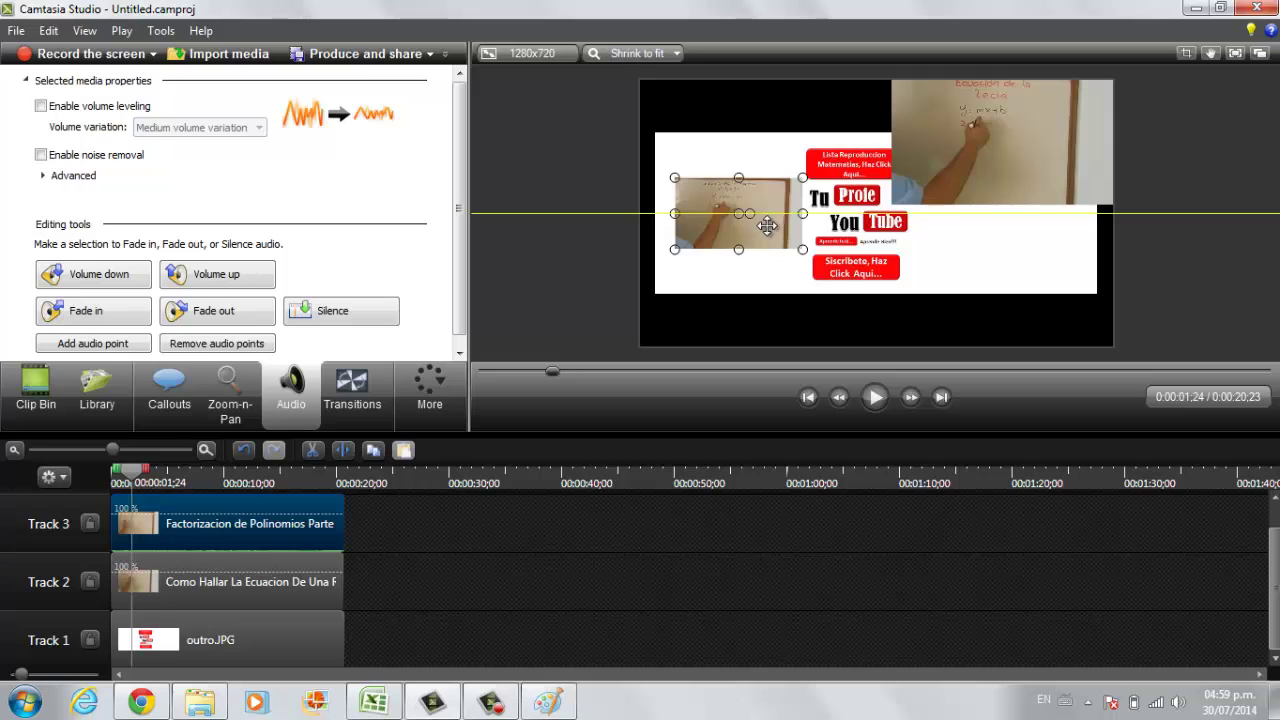
# Step: Shrink the Track 2 video and arrange the two clips on opposite sides of the subscribe image
pyautogui.click(982, 181)
pyautogui.moveTo(894, 204)
pyautogui.mouseDown()
pyautogui.moveTo(970, 181)
pyautogui.moveTo(745, 247)
pyautogui.mouseUp()
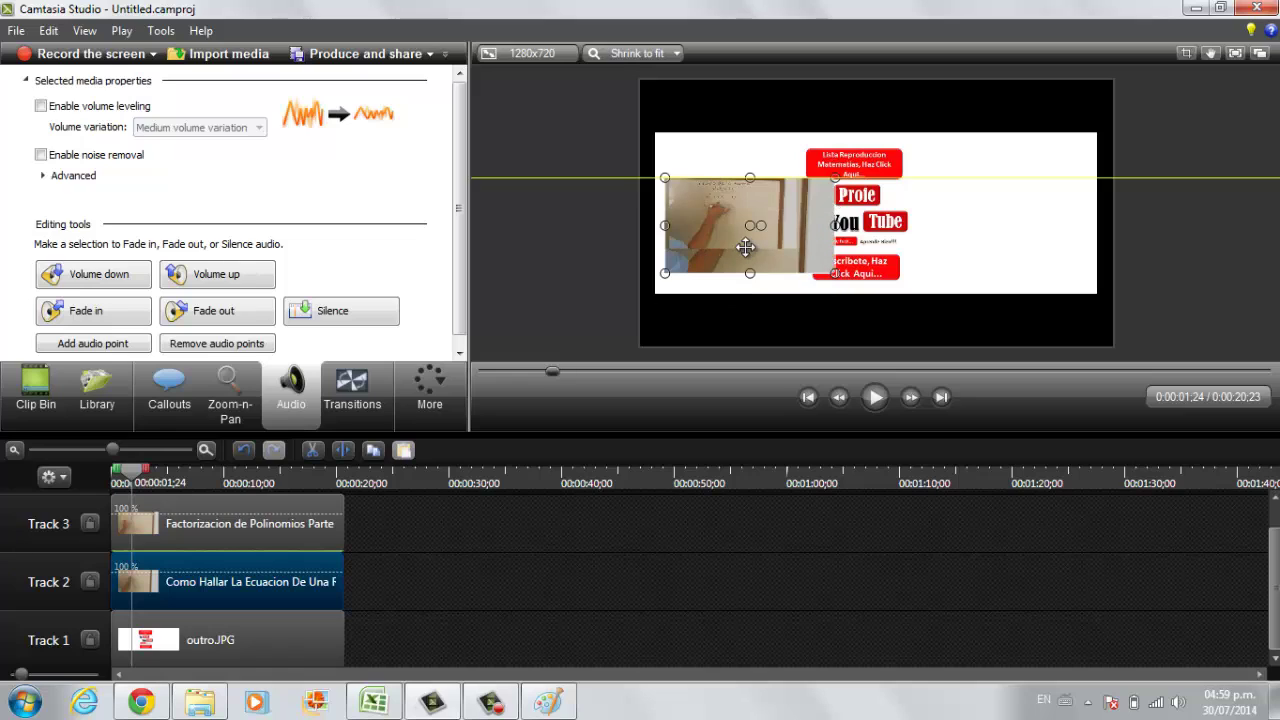
pyautogui.moveTo(834, 270); pyautogui.dragTo(790, 248)
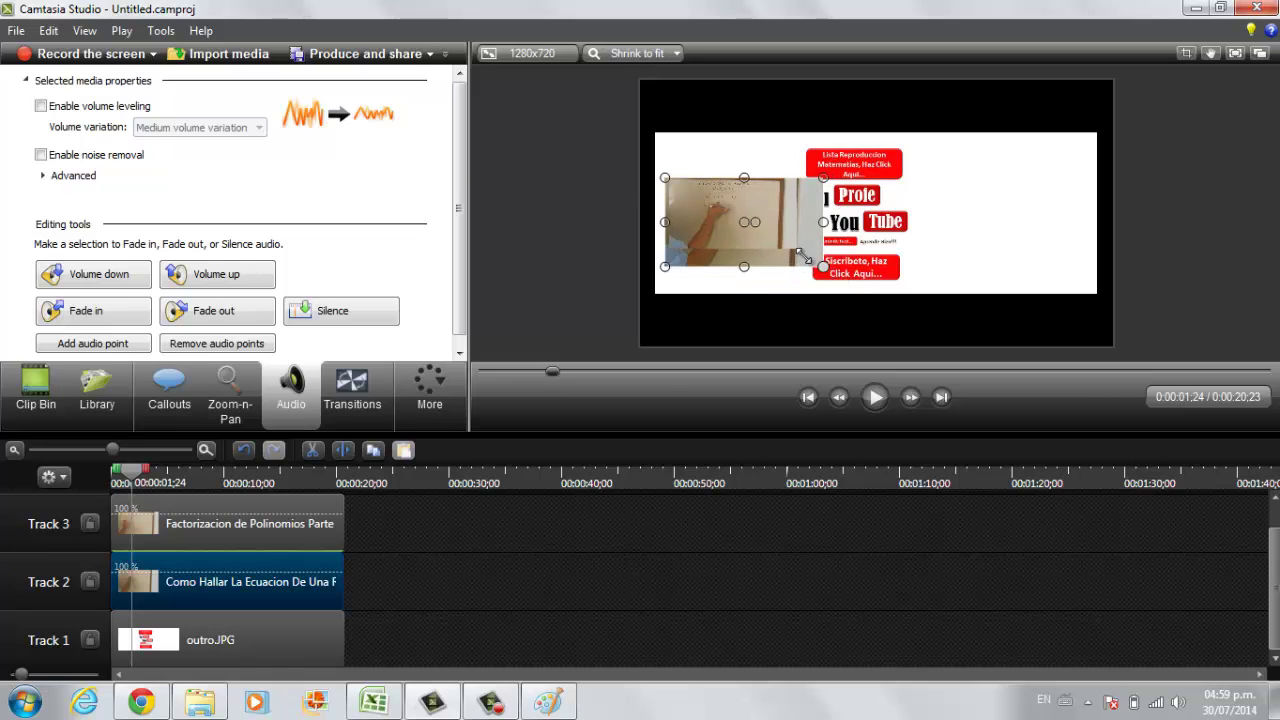
pyautogui.moveTo(740, 214); pyautogui.dragTo(1024, 234)
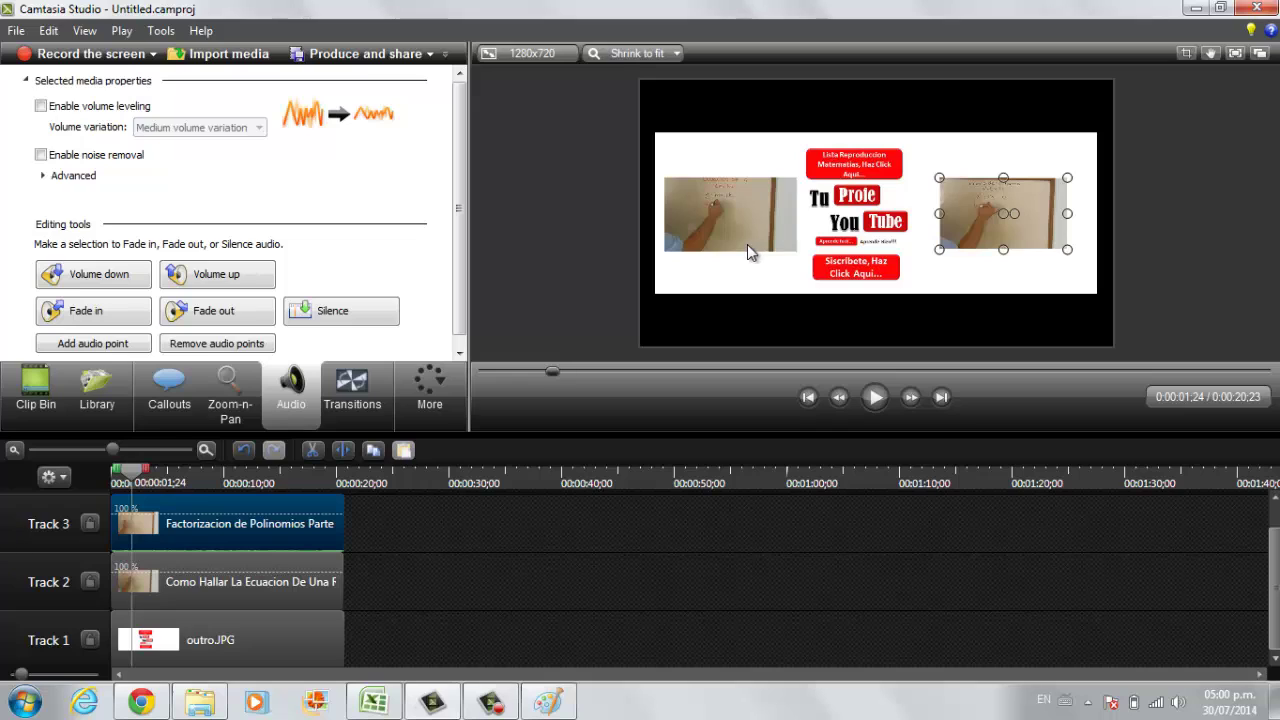
# Step: Fine-tune the right-hand video's position with arrow-key nudges and shift the outro image slightly
pyautogui.click(852, 245)
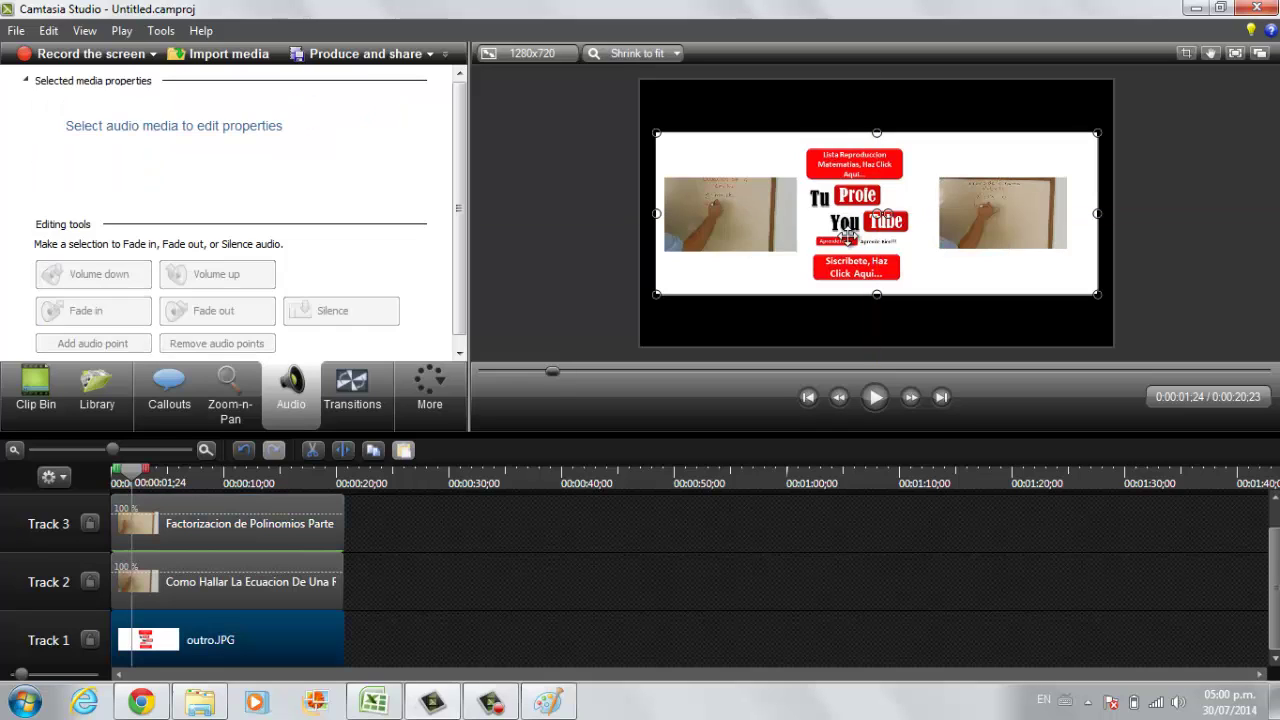
pyautogui.click(764, 230)
pyautogui.click(955, 224)
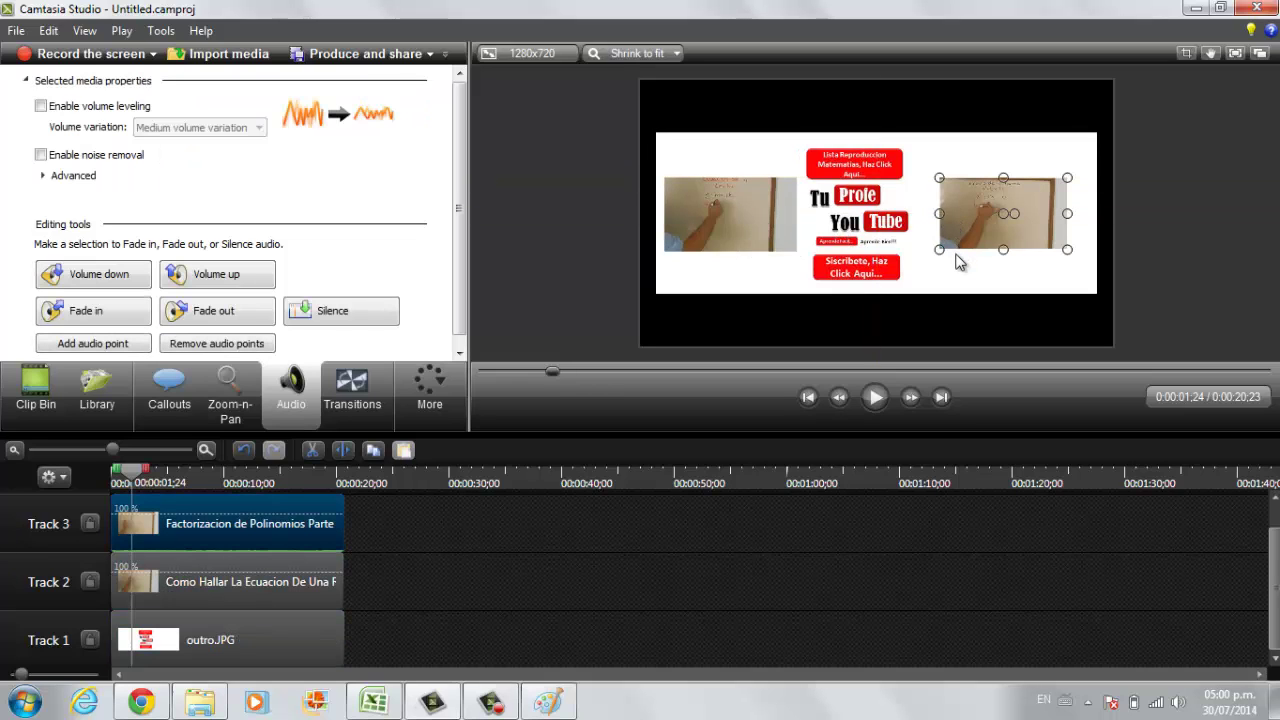
pyautogui.moveTo(951, 239); pyautogui.dragTo(956, 258)
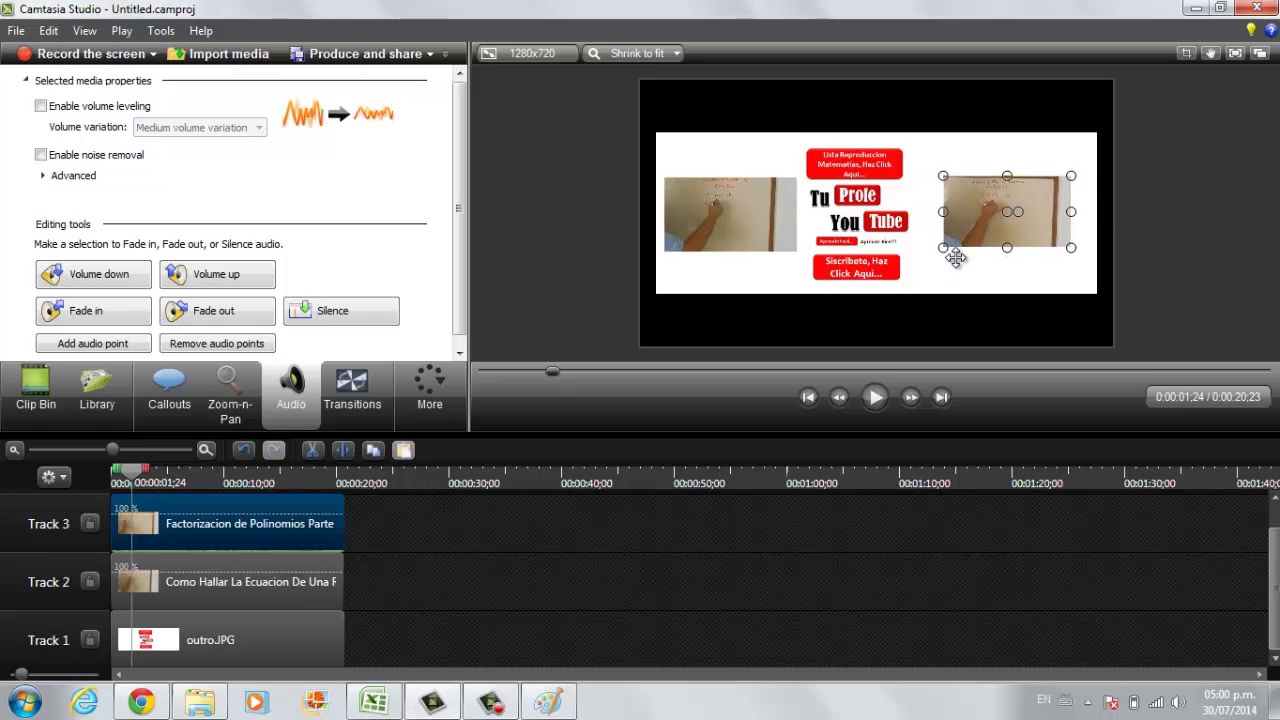
pyautogui.press('Left')
pyautogui.press('Left')
pyautogui.press('Left')
pyautogui.press('Left')
pyautogui.press('Left')
pyautogui.press('Left')
pyautogui.press('Down')
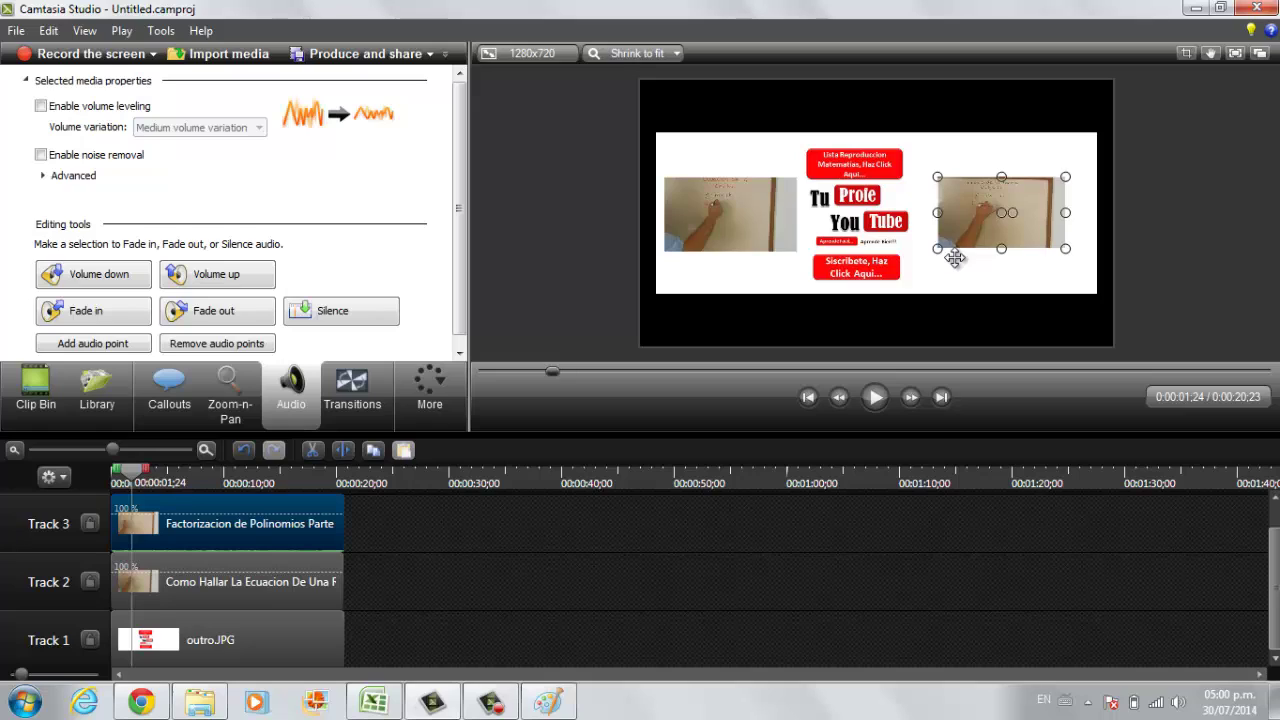
pyautogui.press('Left')
pyautogui.press('Left')
pyautogui.click(772, 216)
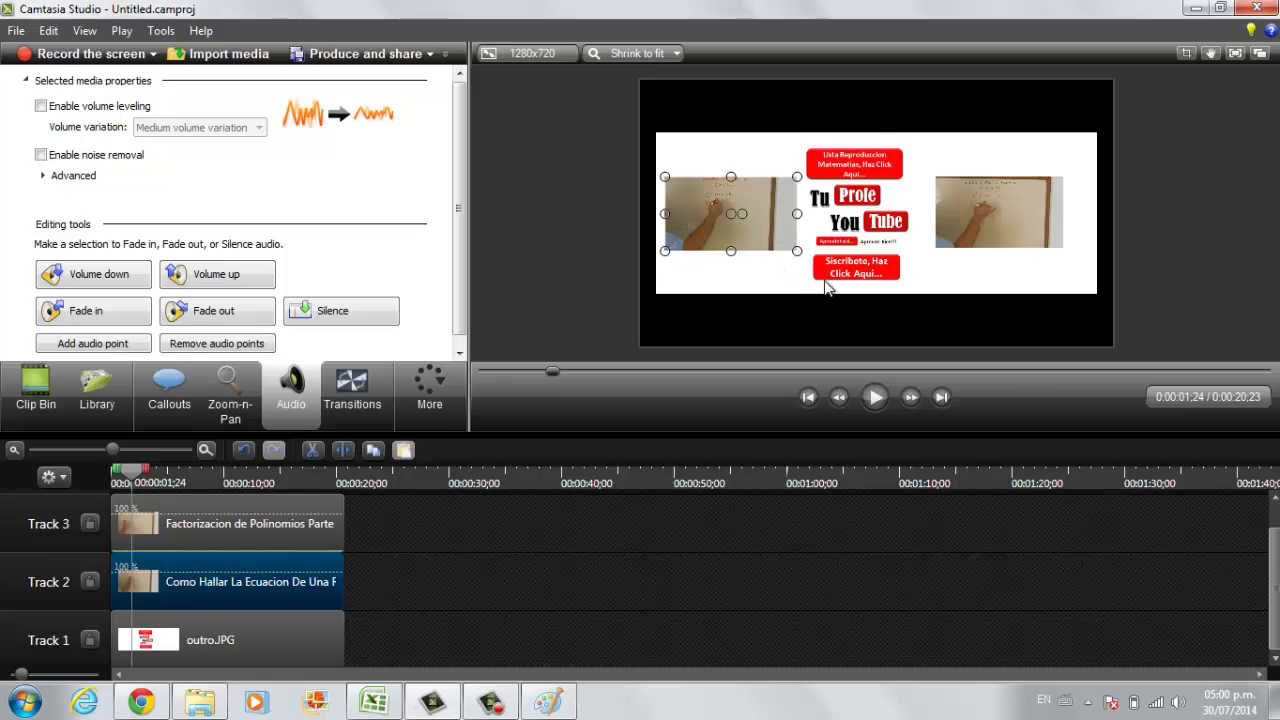
pyautogui.moveTo(800, 280); pyautogui.dragTo(795, 281)
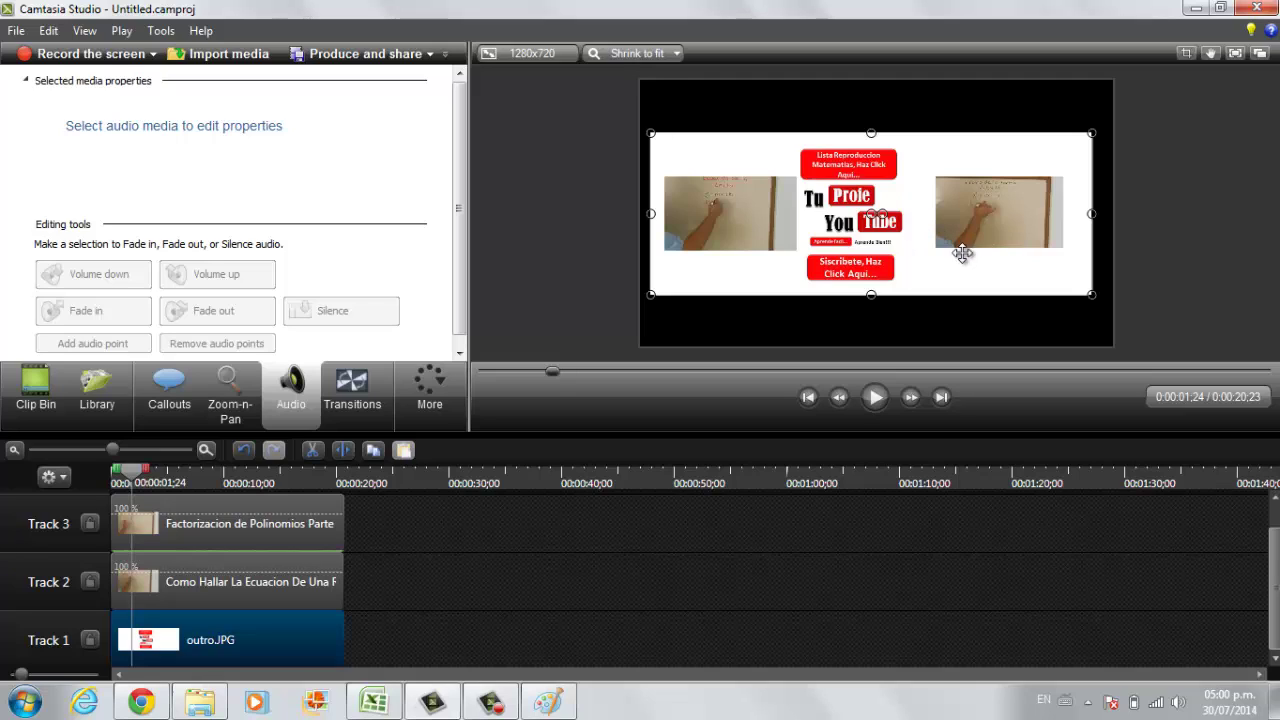
# Step: Tighten the Zoom-n-Pan rectangle so the outro fills more of the frame, then preview it
pyautogui.click(240, 398)
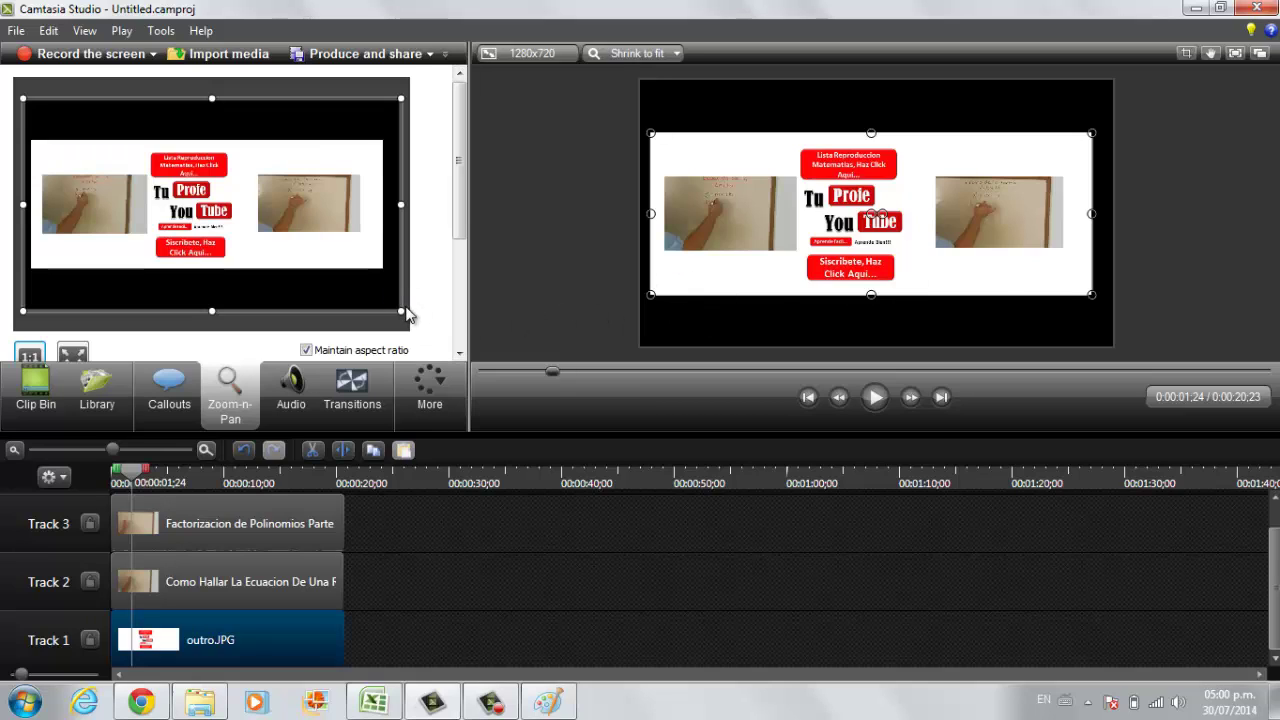
pyautogui.moveTo(402, 311); pyautogui.dragTo(391, 306)
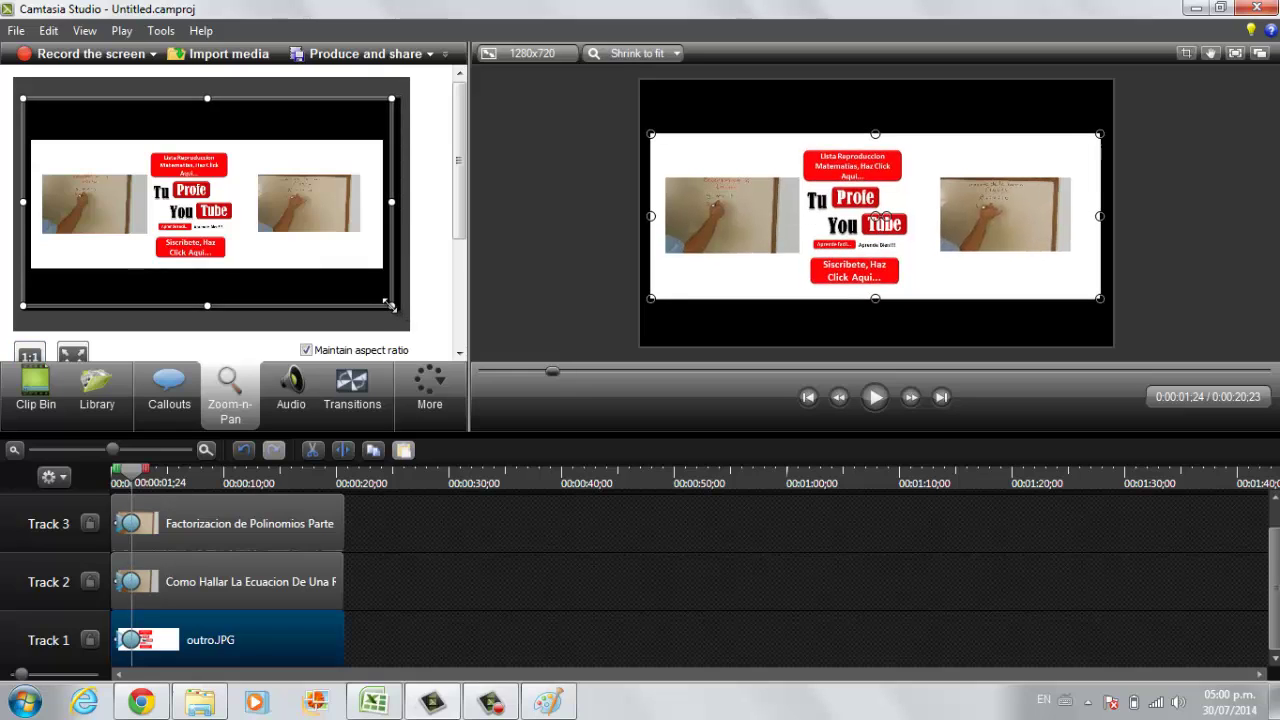
pyautogui.moveTo(390, 305); pyautogui.dragTo(385, 283)
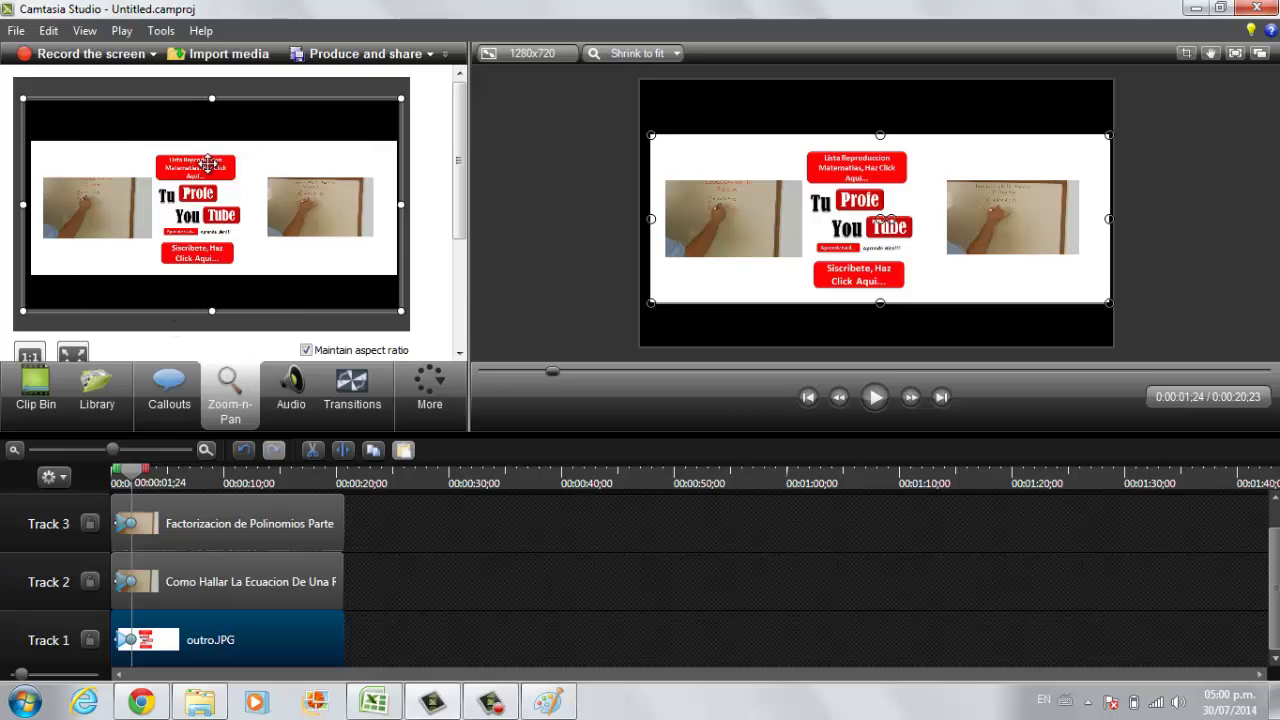
pyautogui.moveTo(20, 93); pyautogui.dragTo(27, 97)
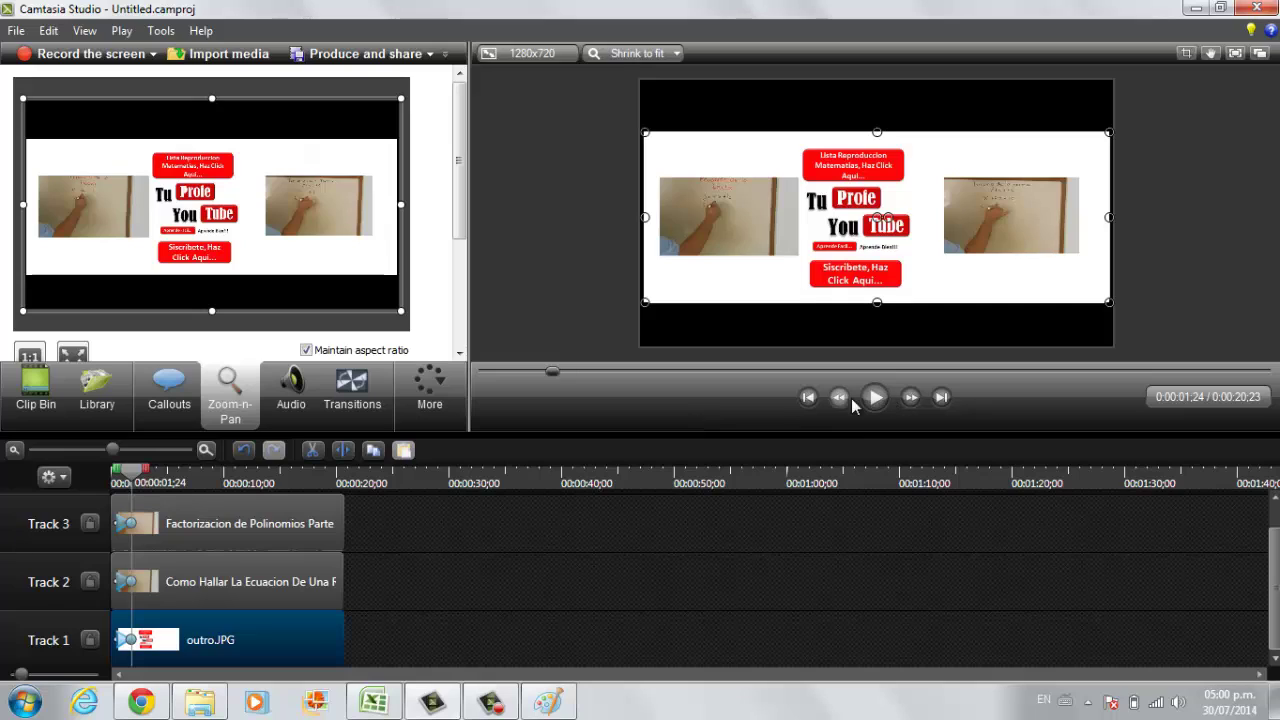
pyautogui.click(888, 400)
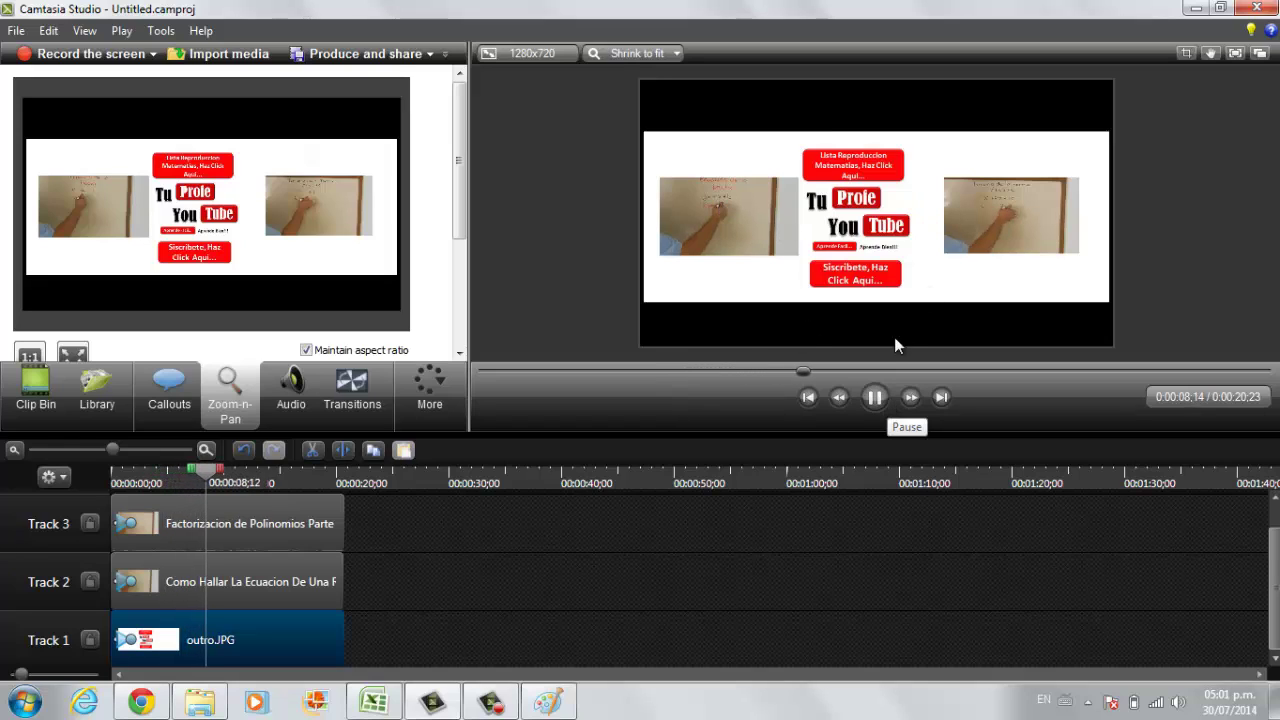
pyautogui.click(875, 398)
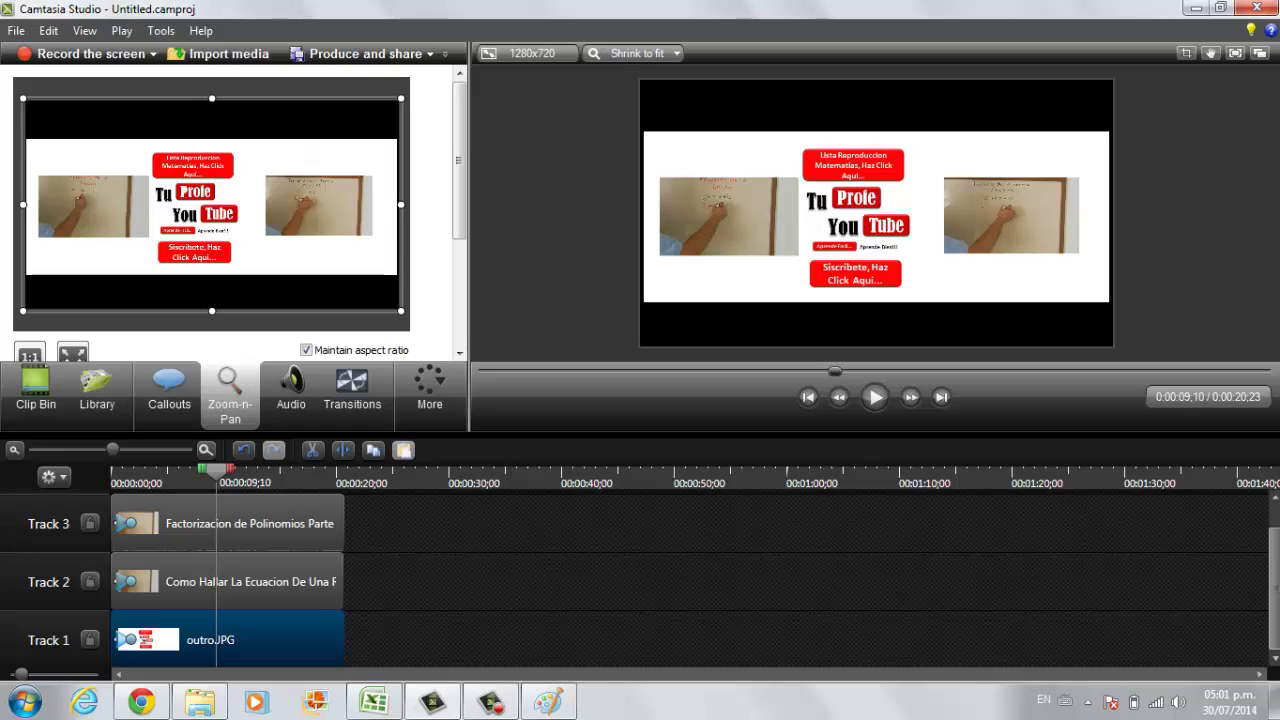
# Step: Add Grange_Party.mp3 from the Clip Bin onto a new track
pyautogui.click(1272, 502)
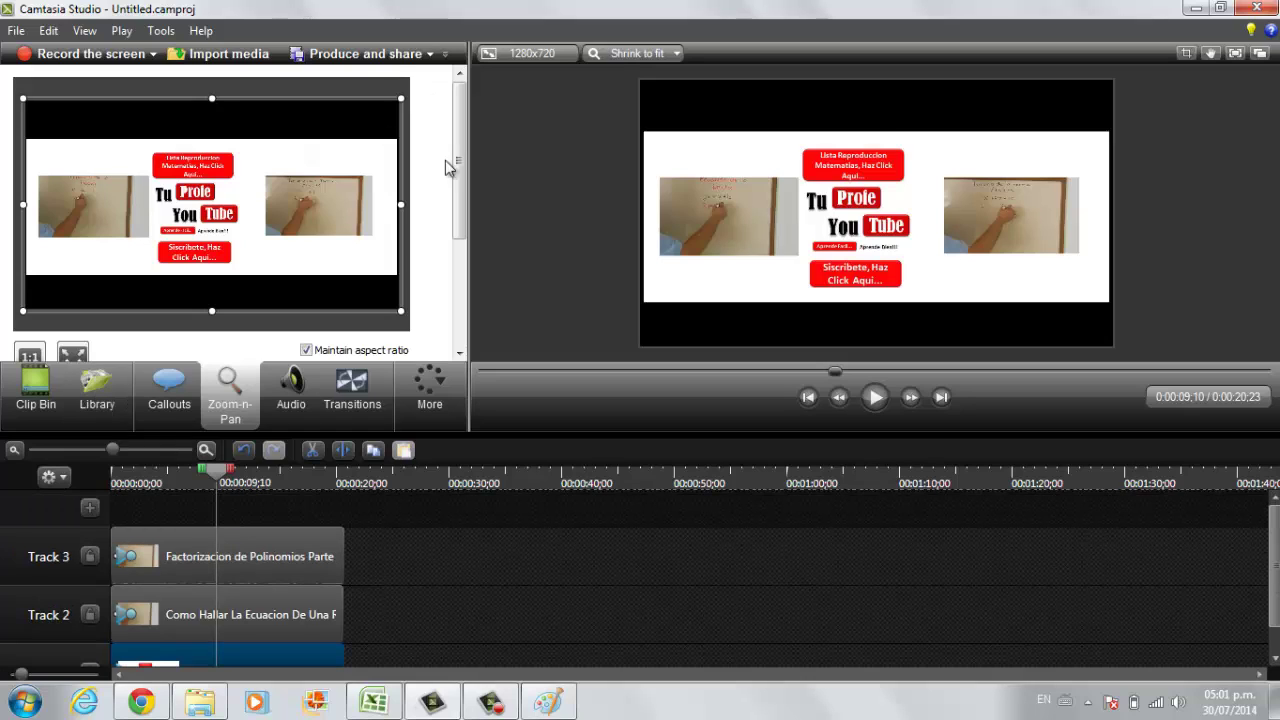
pyautogui.click(52, 405)
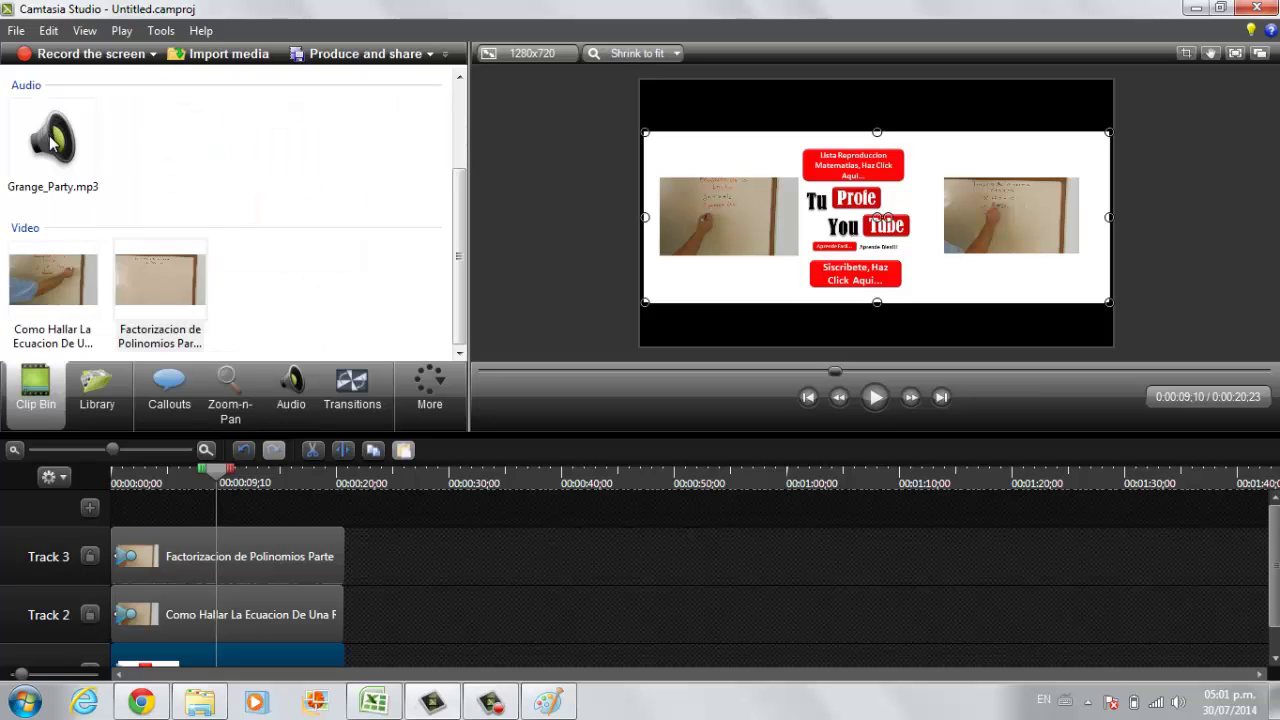
pyautogui.moveTo(82, 157)
pyautogui.mouseDown()
pyautogui.moveTo(78, 203)
pyautogui.moveTo(146, 512)
pyautogui.moveTo(470, 496)
pyautogui.moveTo(388, 521)
pyautogui.mouseUp()
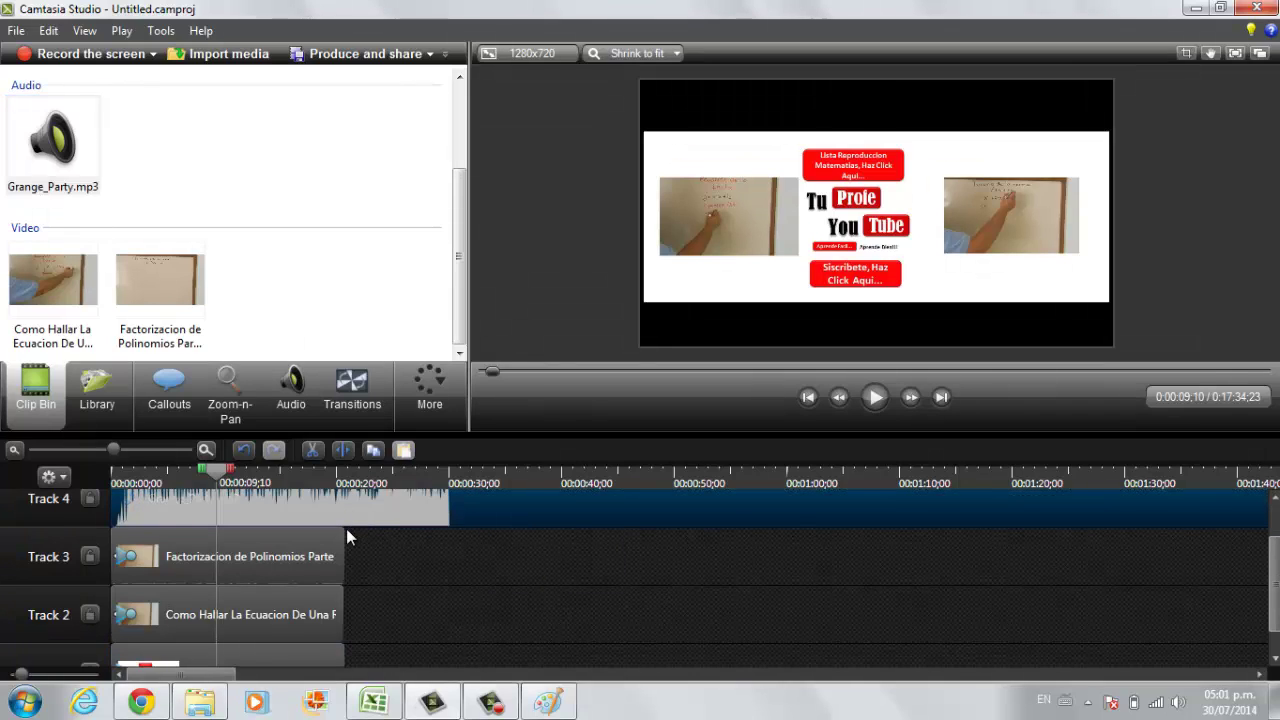
# Step: Split the music at 0:00:20:23 and delete the leftover part
pyautogui.click(353, 470)
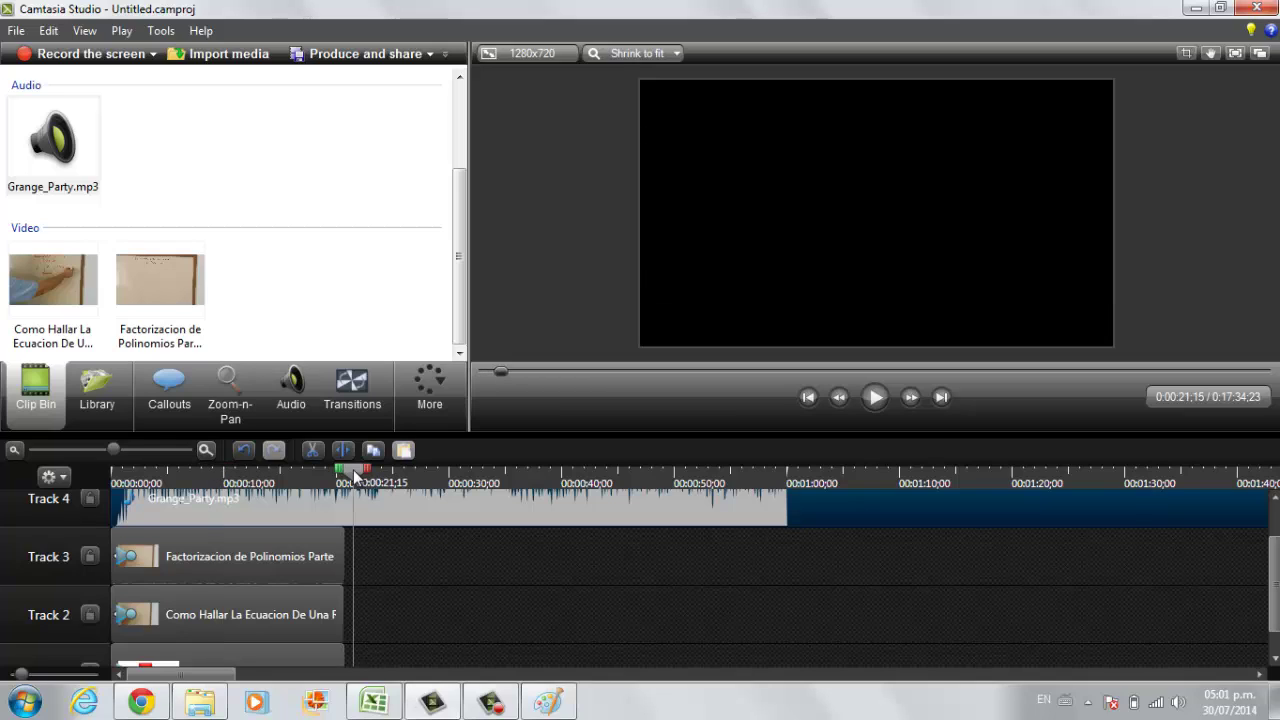
pyautogui.moveTo(353, 470); pyautogui.dragTo(345, 470)
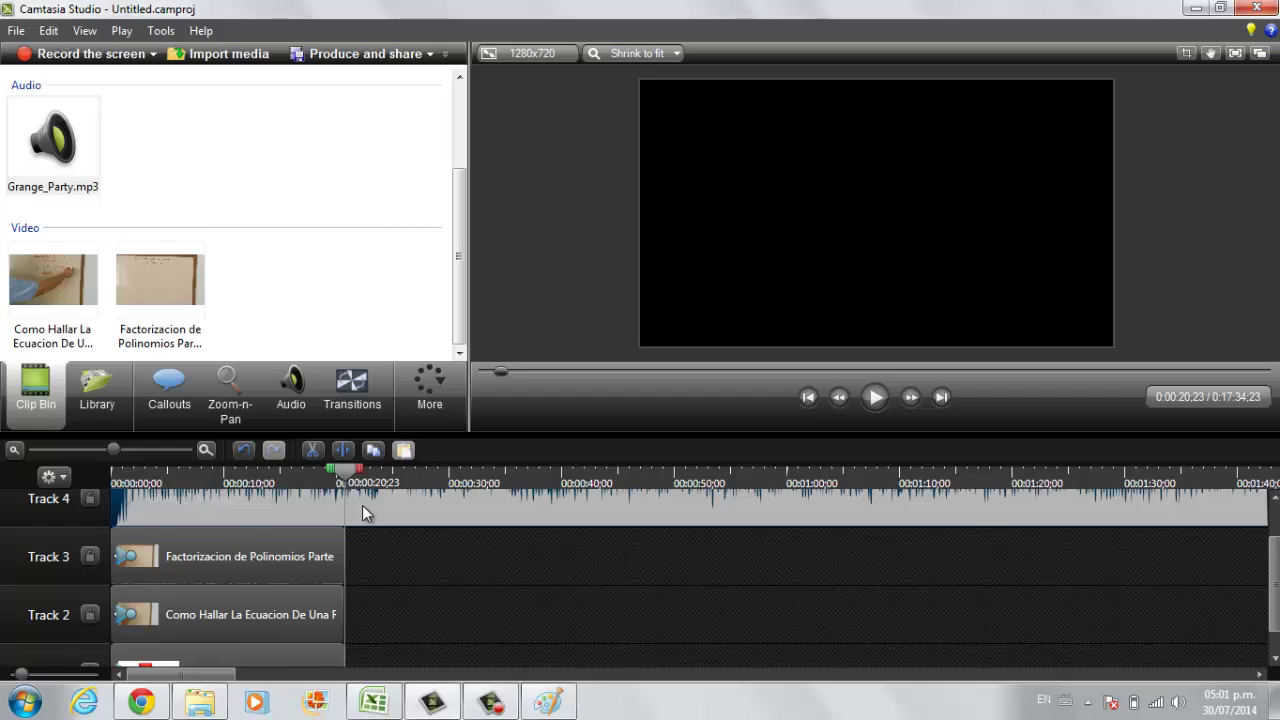
pyautogui.click(346, 451)
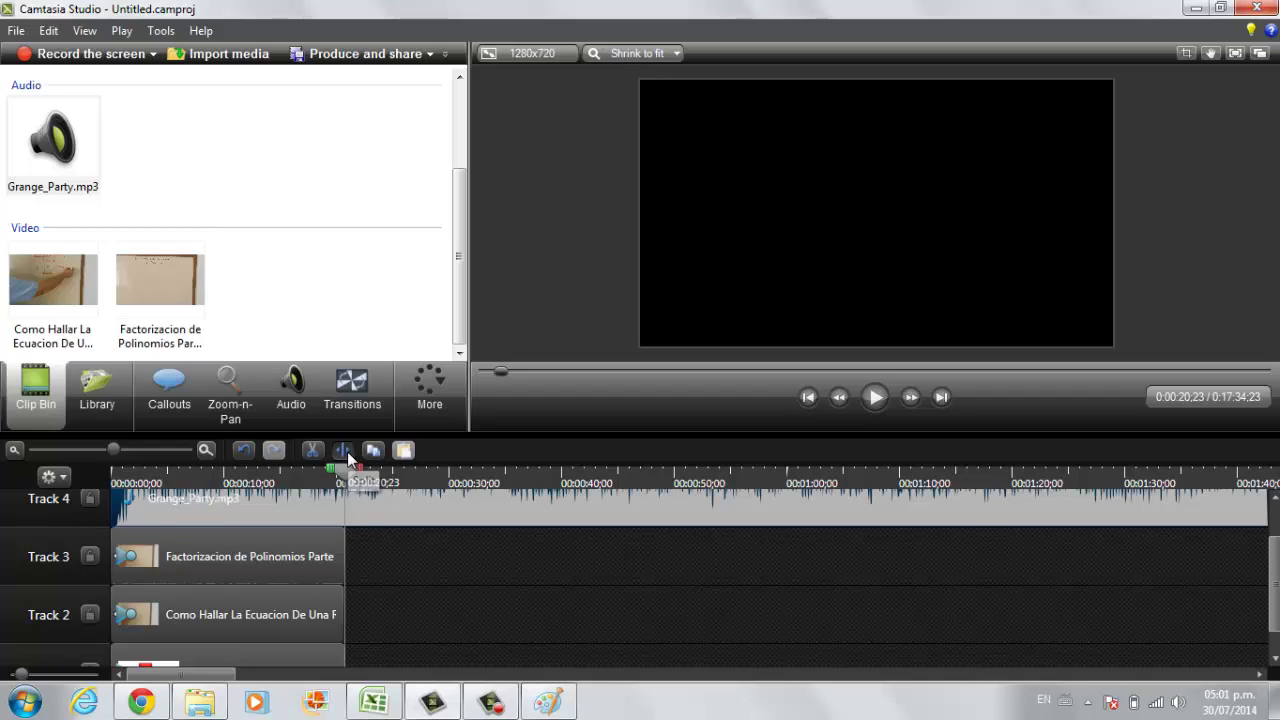
pyautogui.click(422, 518)
pyautogui.press('Delete')
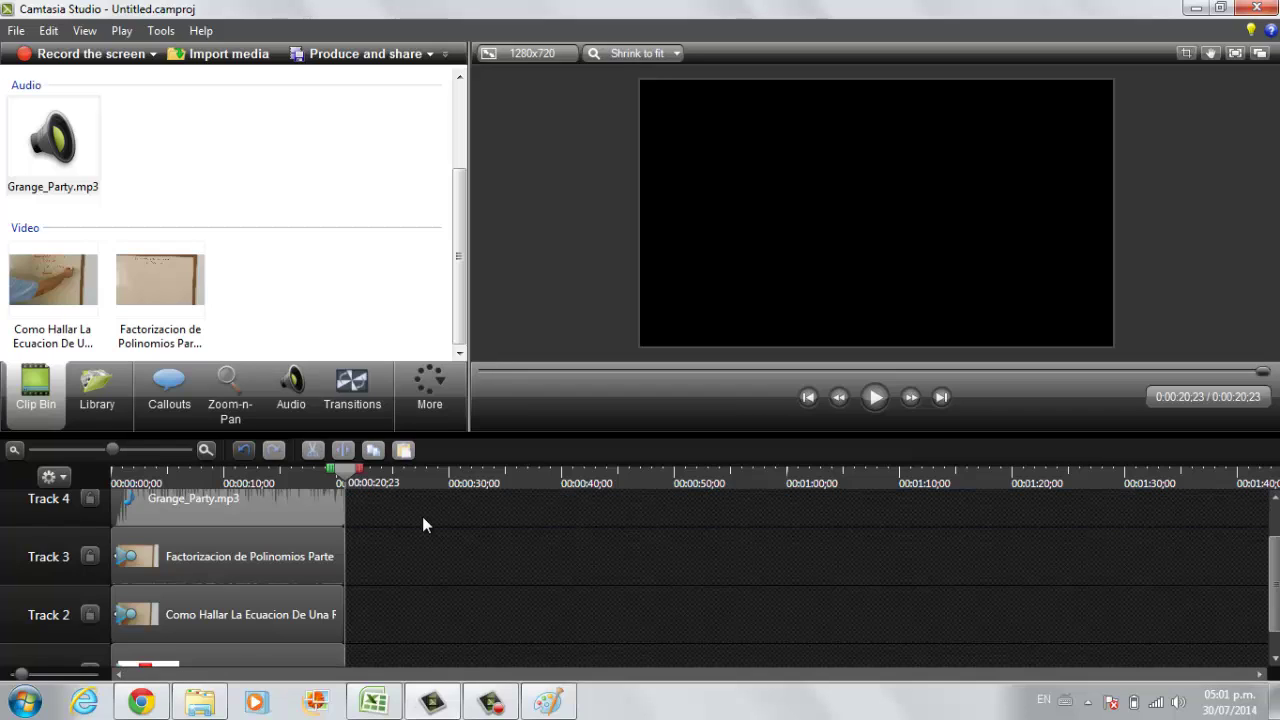
# Step: Fade out the last seconds of Grange_Party.mp3 and replay from about 17 seconds to hear it
pyautogui.click(302, 514)
pyautogui.click(291, 390)
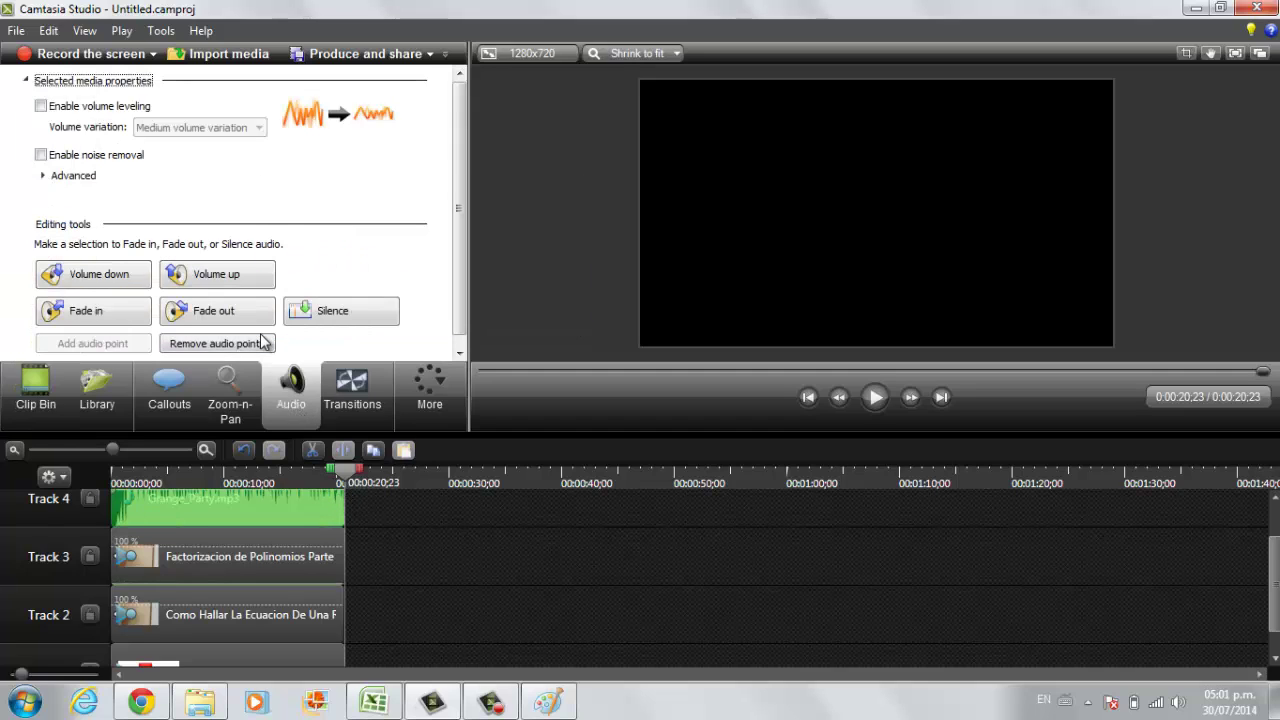
pyautogui.click(340, 503)
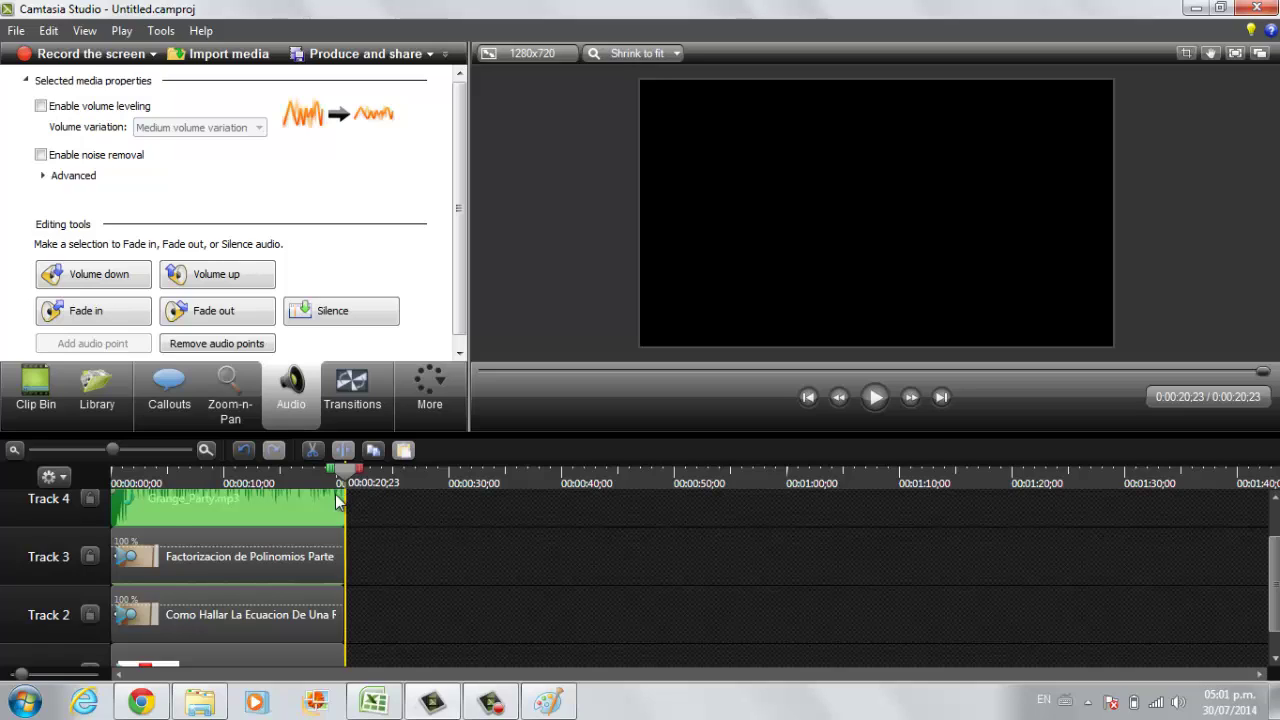
pyautogui.click(367, 474)
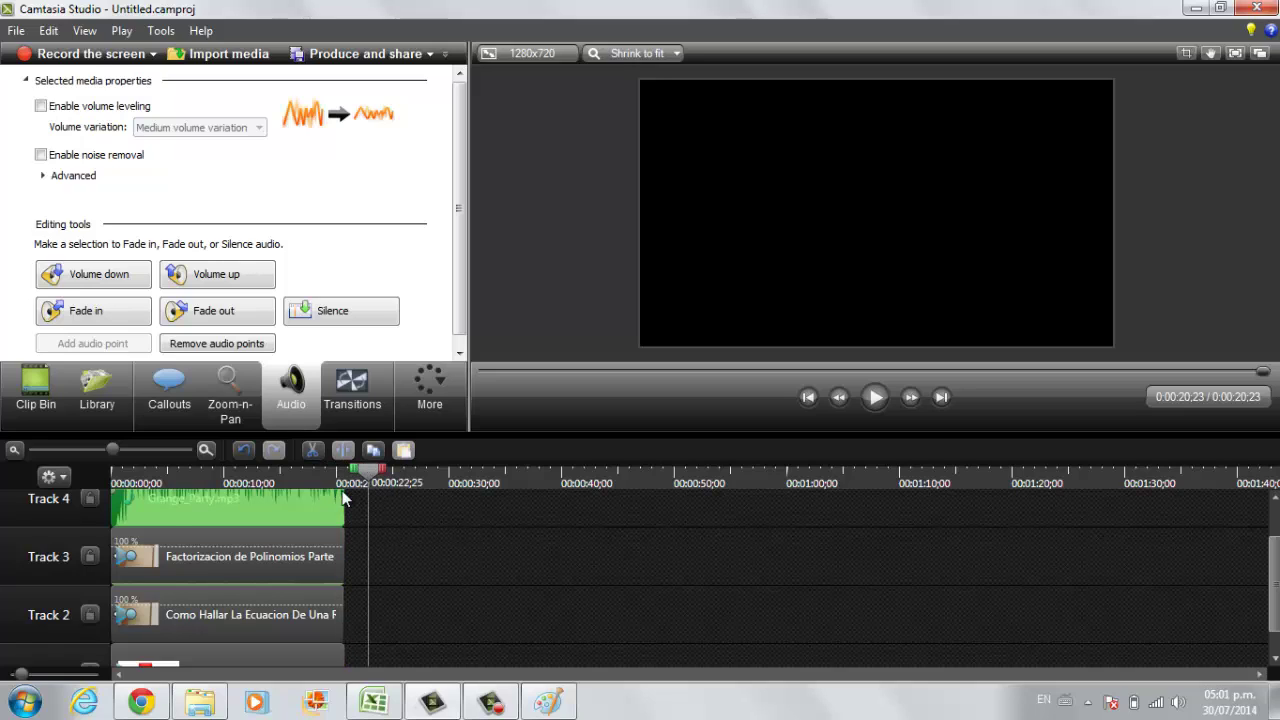
pyautogui.click(240, 323)
pyautogui.moveTo(321, 488); pyautogui.dragTo(390, 488)
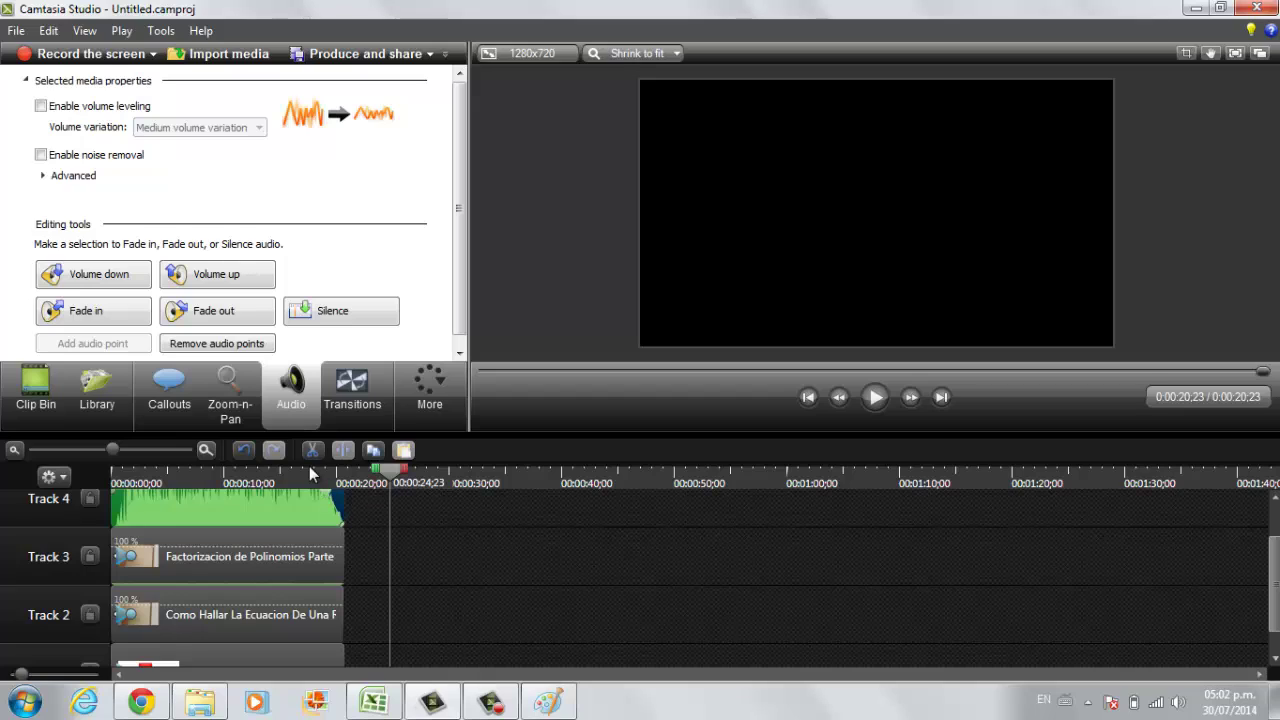
pyautogui.click(310, 473)
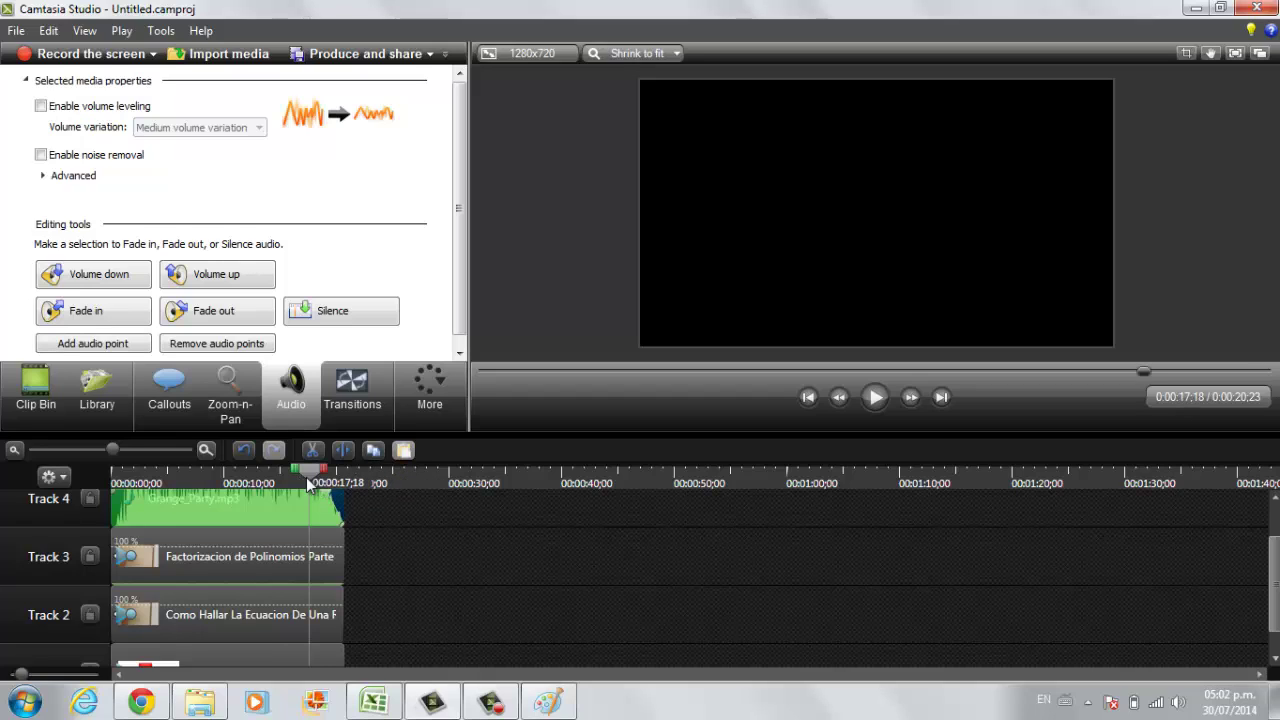
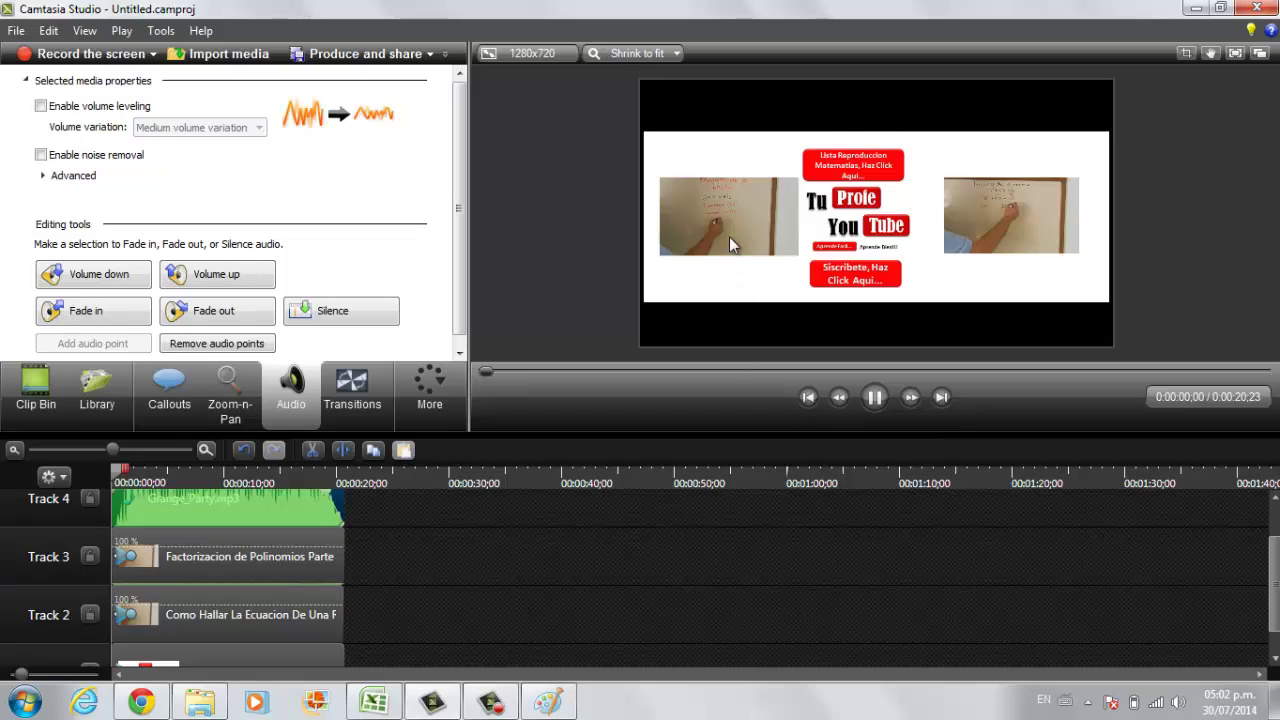
# Step: Select the right-hand lesson clip on Track 3 and open the More features list
pyautogui.click(284, 558)
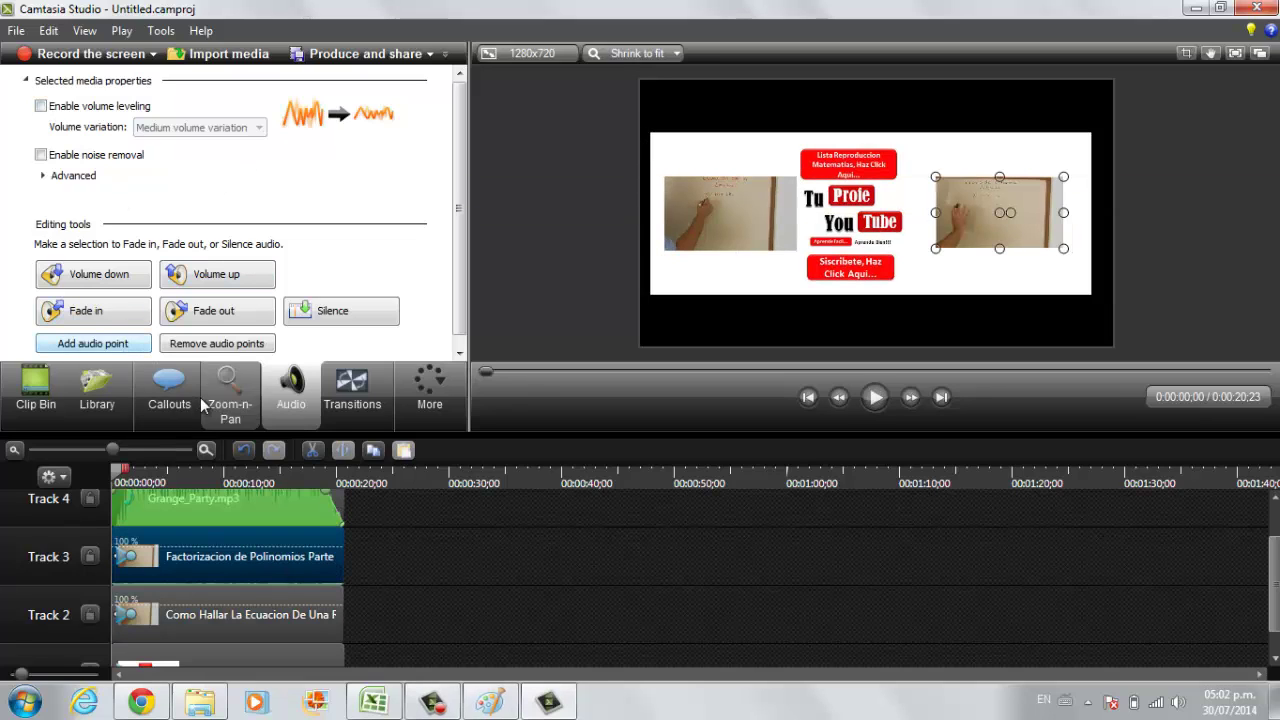
pyautogui.click(414, 405)
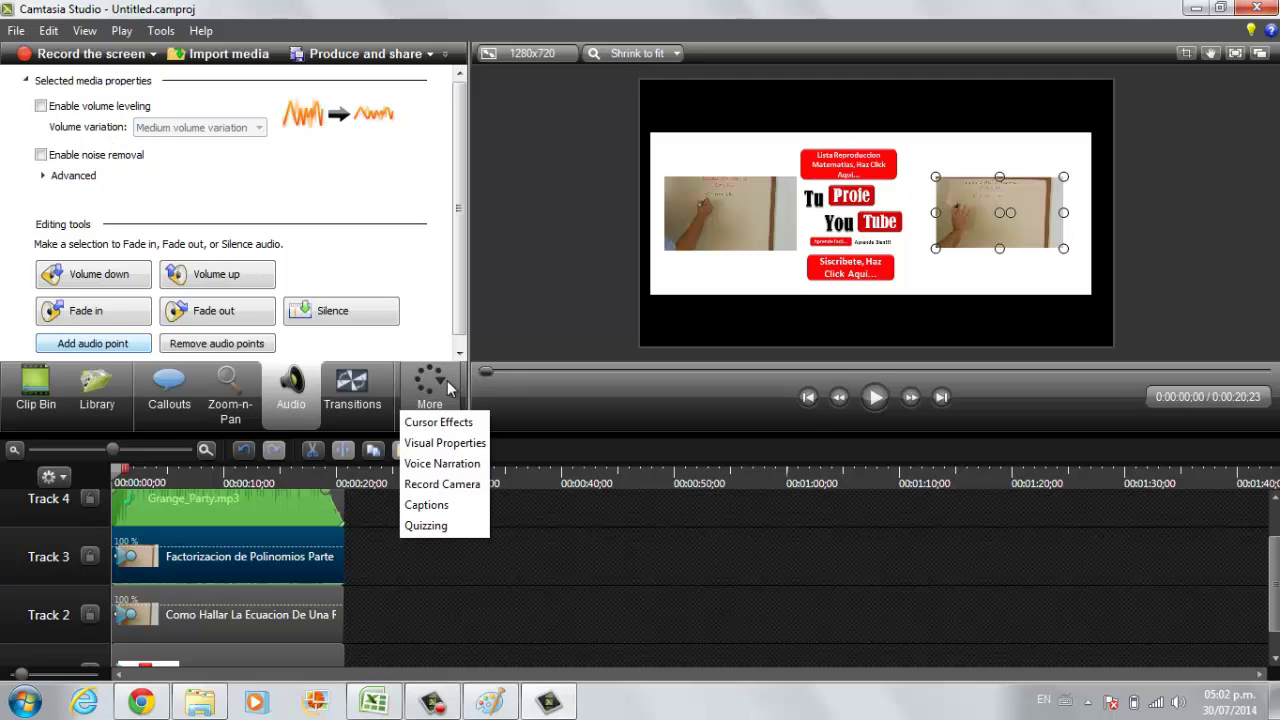
# Step: In Visual Properties, enable a border on the right-hand video with thickness 14
pyautogui.click(457, 446)
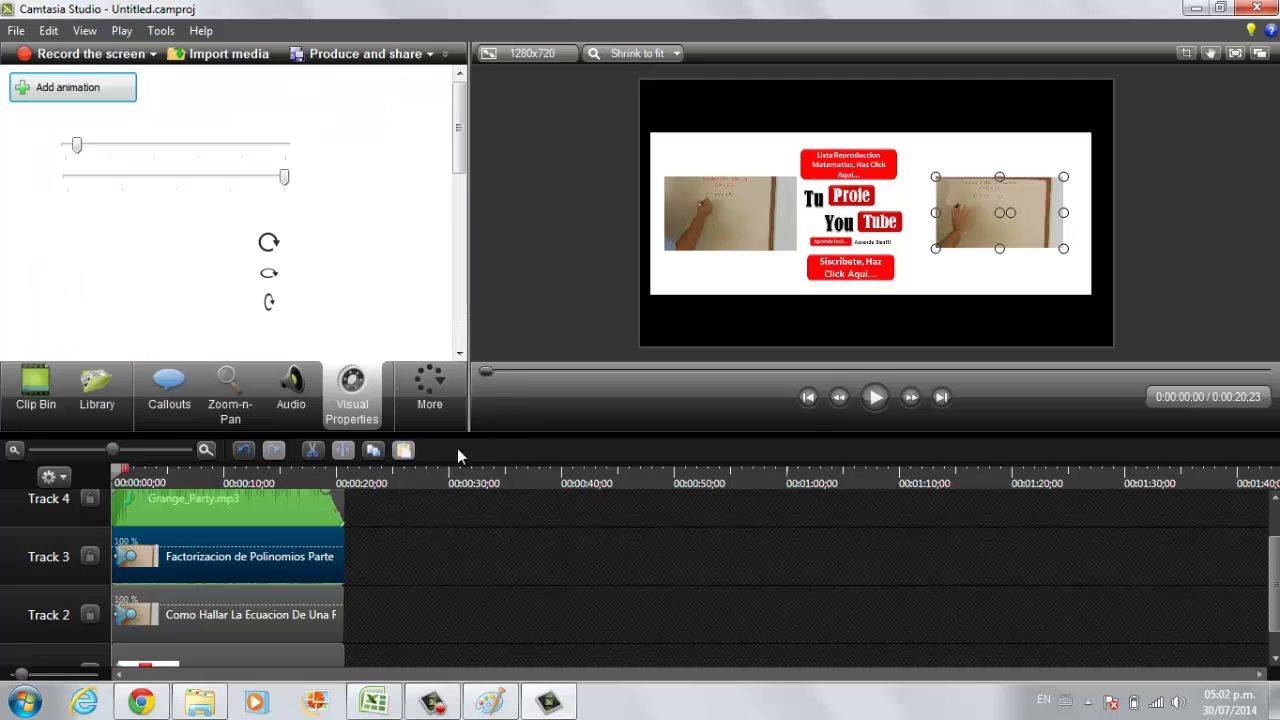
pyautogui.scroll(-3, 463, 233)
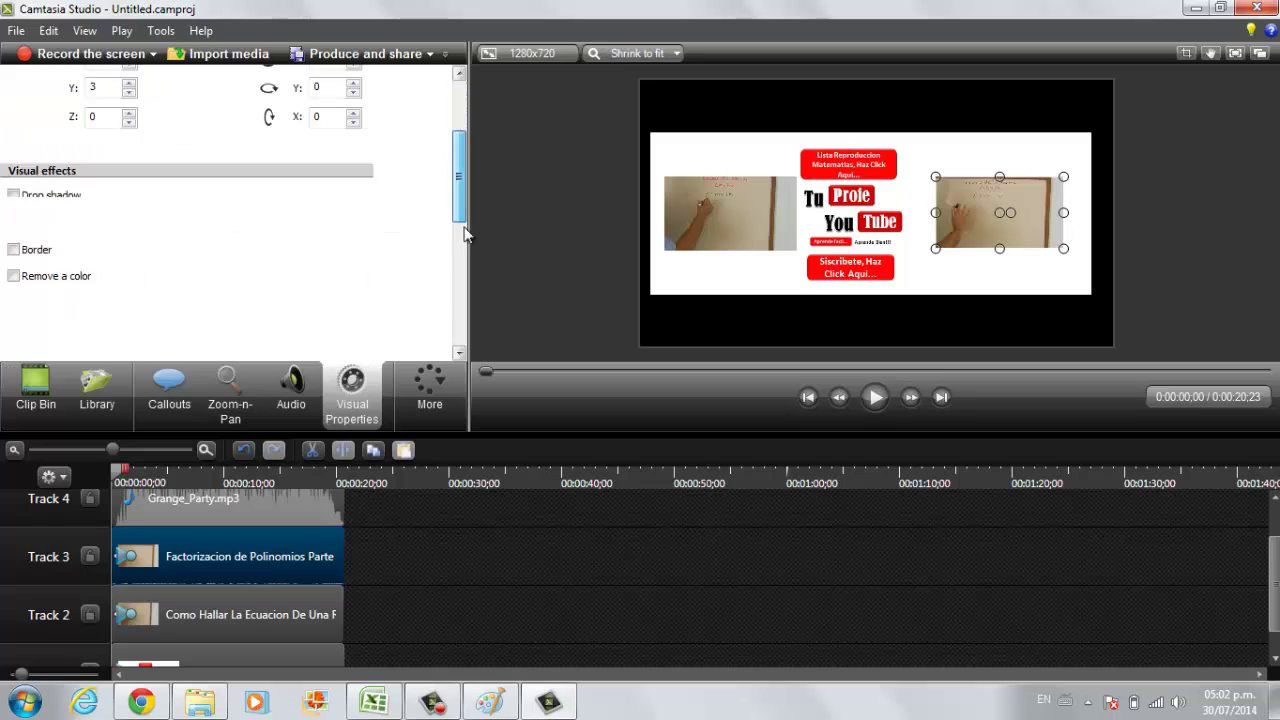
pyautogui.scroll(-1, 457, 257)
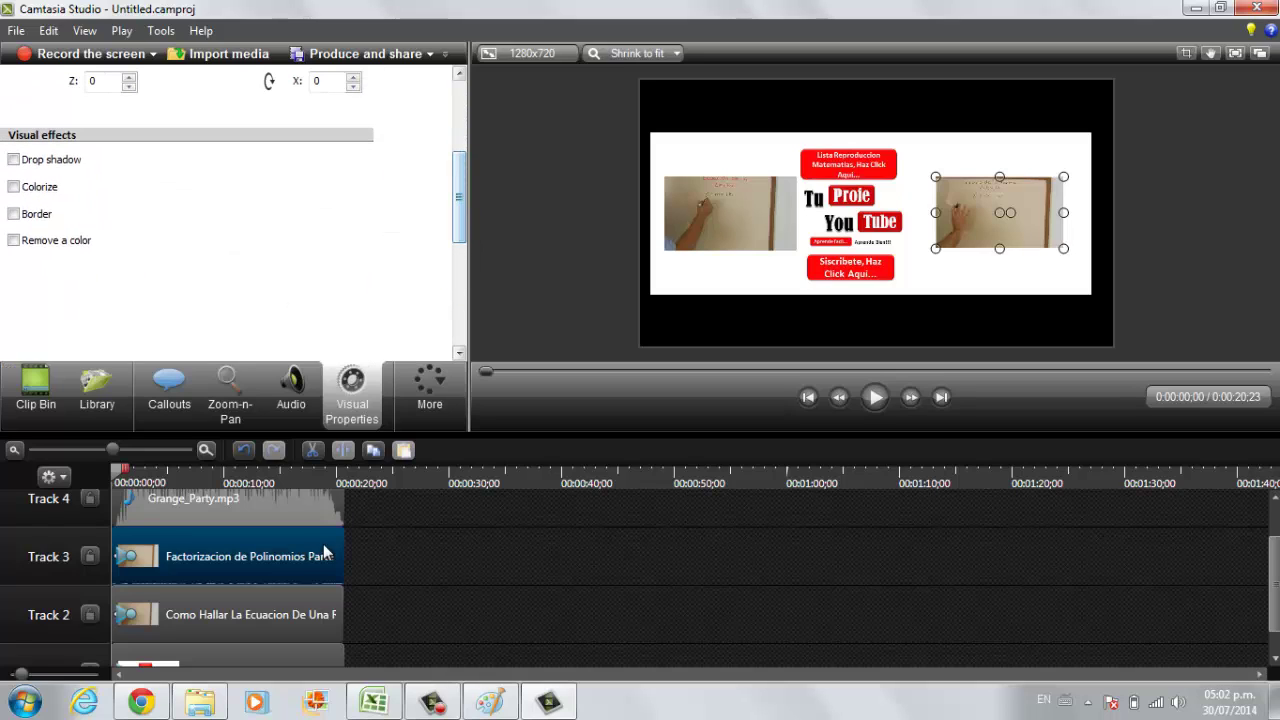
pyautogui.click(13, 216)
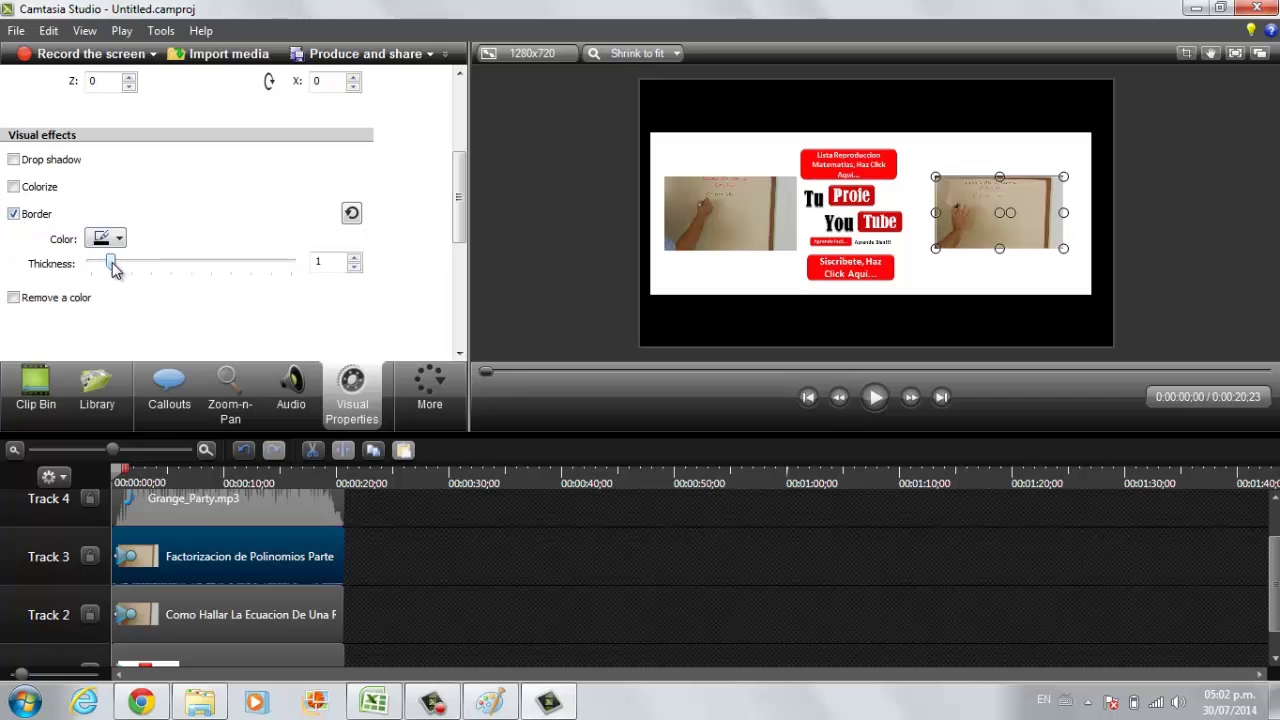
pyautogui.moveTo(113, 265); pyautogui.dragTo(305, 273)
pyautogui.click(354, 257)
pyautogui.click(354, 257)
pyautogui.click(354, 257)
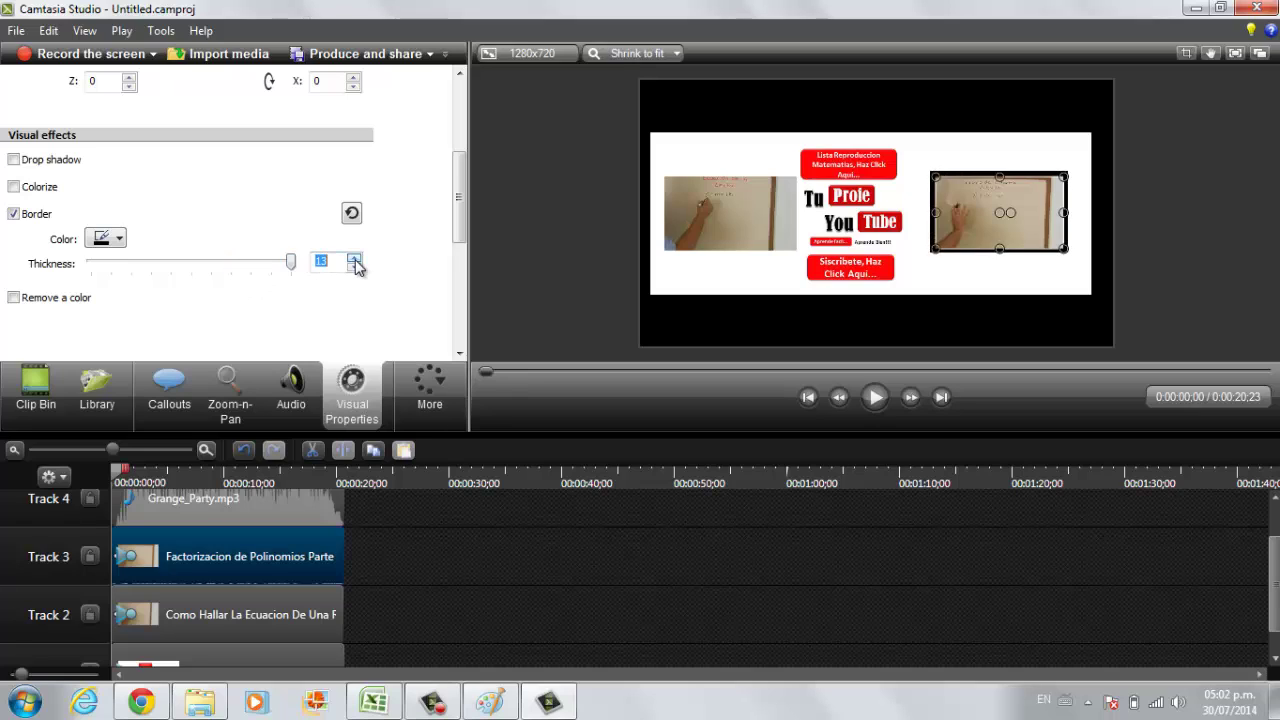
pyautogui.click(354, 259)
pyautogui.click(354, 259)
pyautogui.click(354, 259)
pyautogui.click(354, 259)
pyautogui.click(354, 259)
pyautogui.click(354, 259)
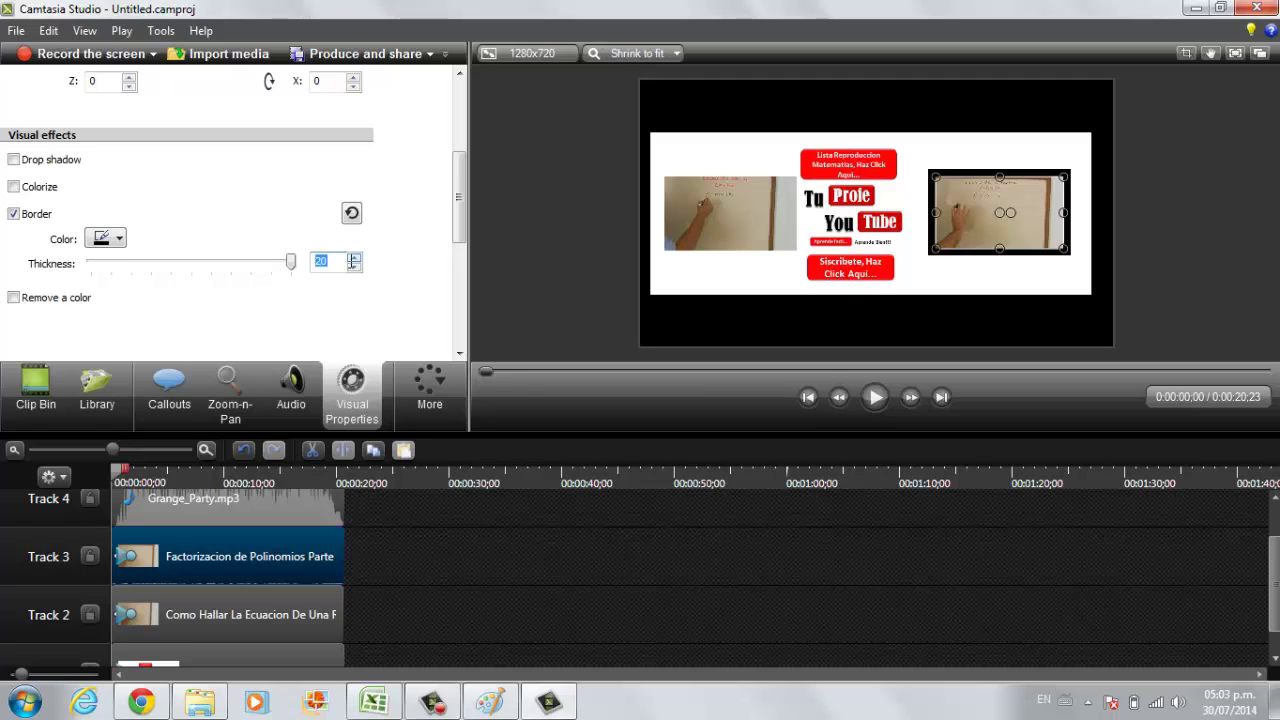
pyautogui.click(354, 266)
pyautogui.click(354, 266)
pyautogui.click(354, 266)
pyautogui.click(354, 266)
pyautogui.click(354, 266)
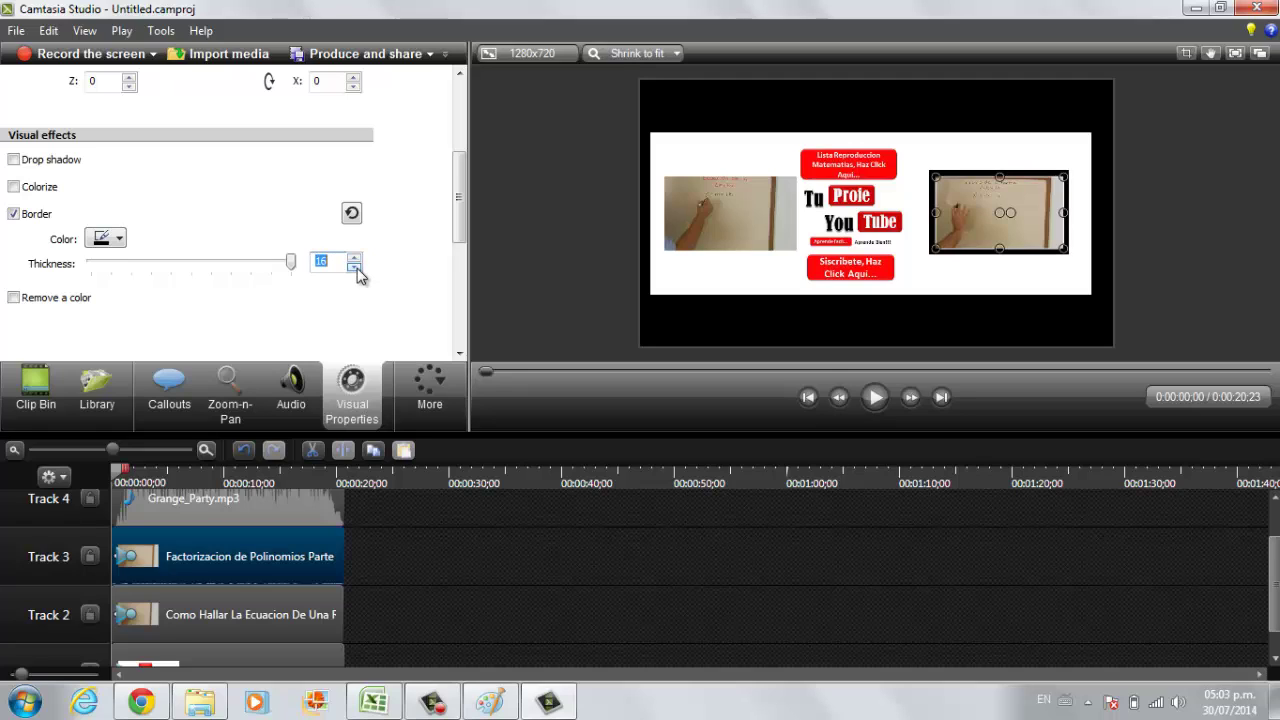
pyautogui.click(354, 266)
# Step: Make the border red, then select the left-hand lesson clip
pyautogui.click(118, 240)
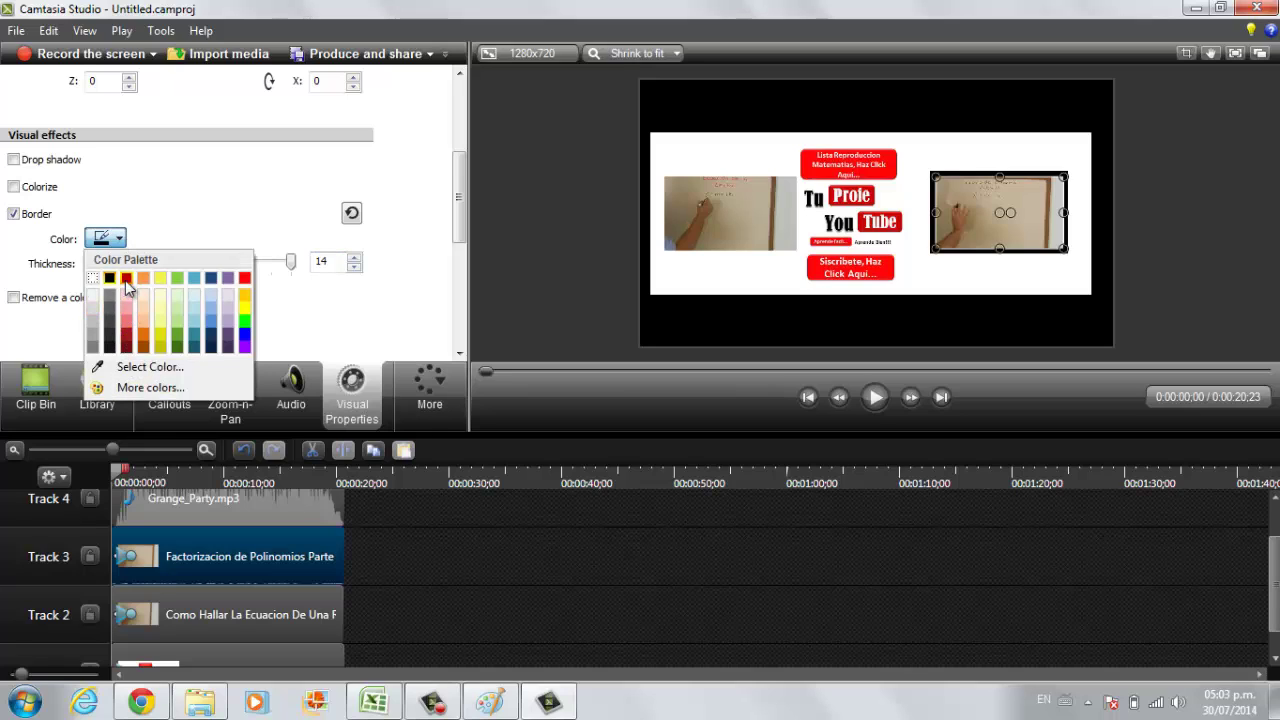
pyautogui.click(125, 280)
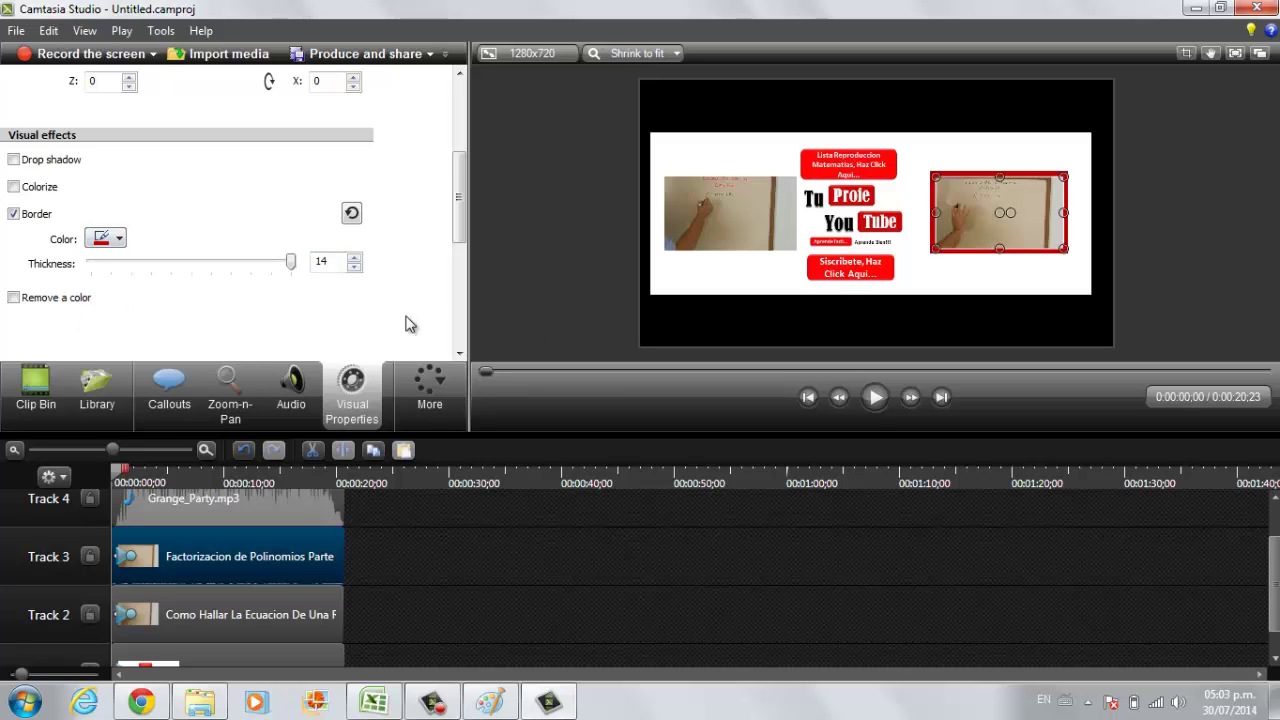
pyautogui.click(193, 615)
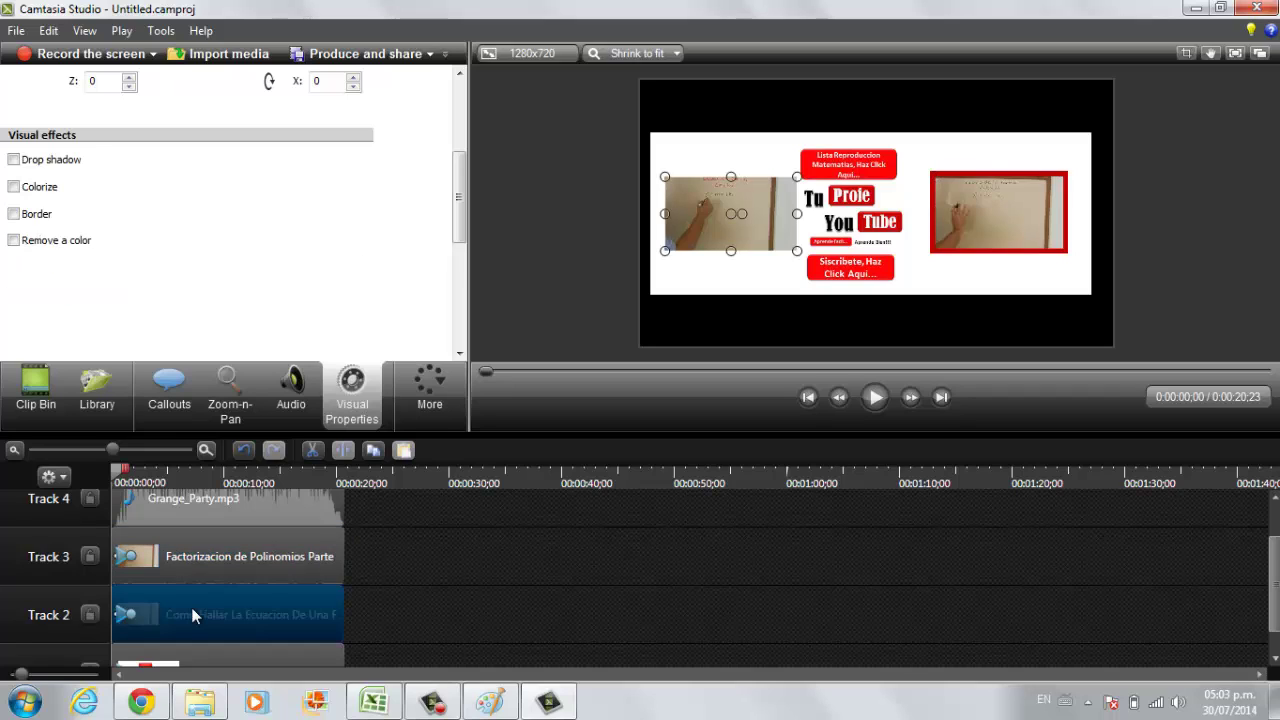
# Step: Turn on the red, thickness-14 border for the left-hand lesson video on Track 2
pyautogui.click(14, 214)
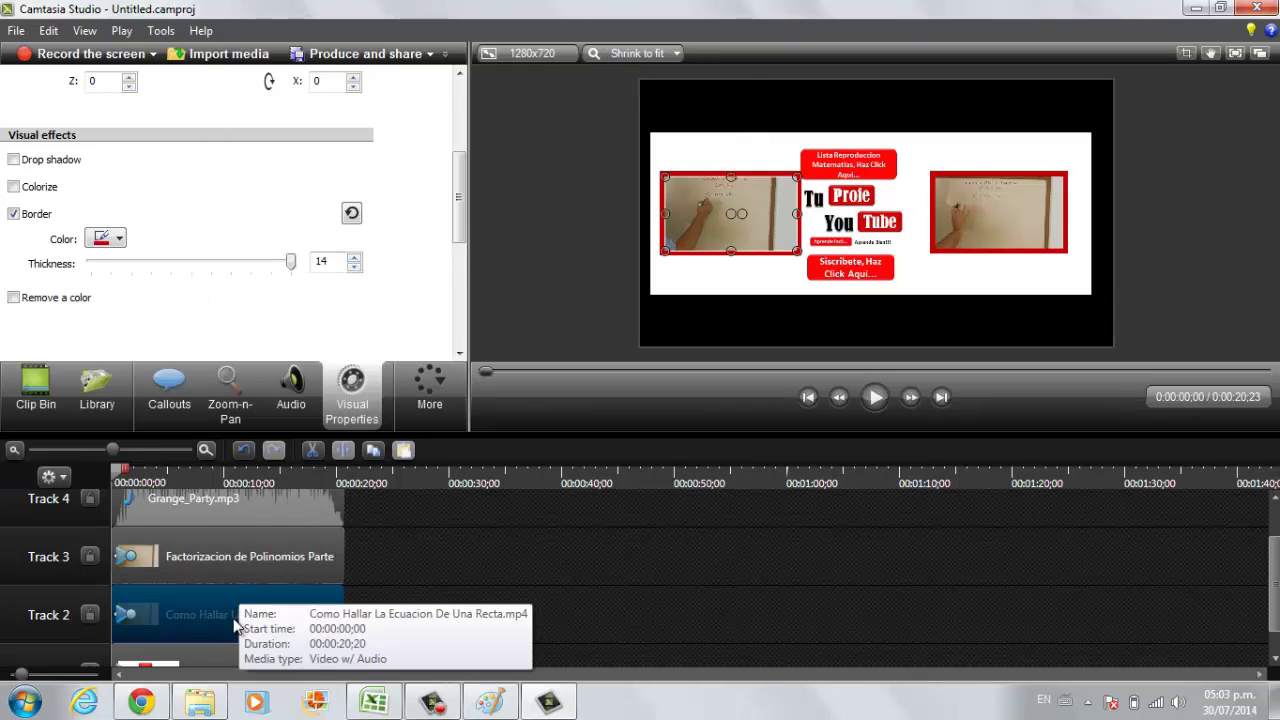
pyautogui.click(233, 554)
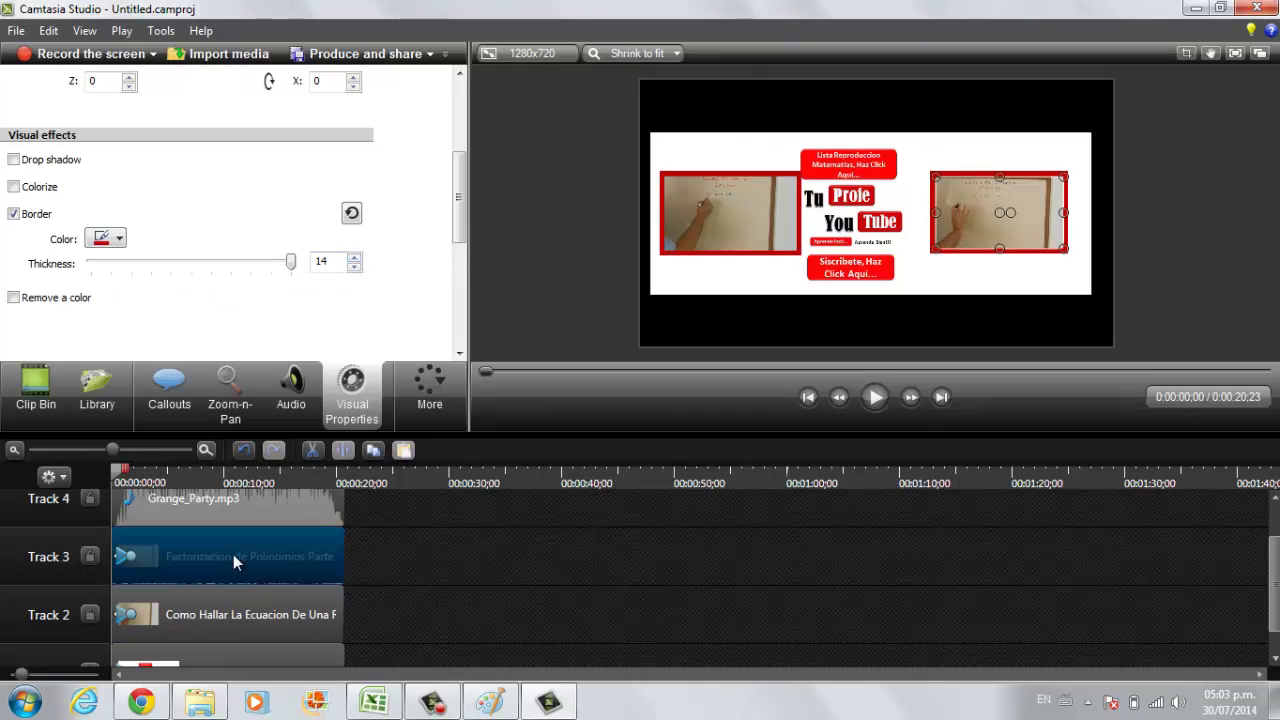
pyautogui.click(235, 601)
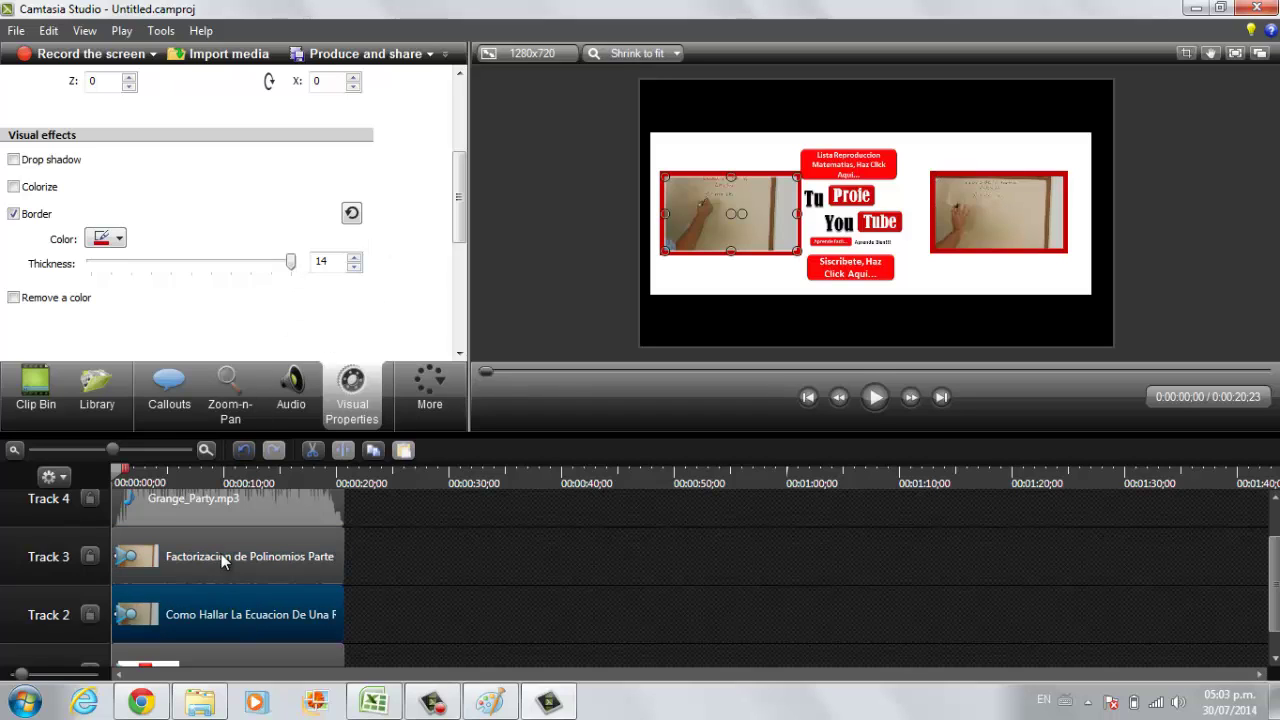
pyautogui.click(222, 557)
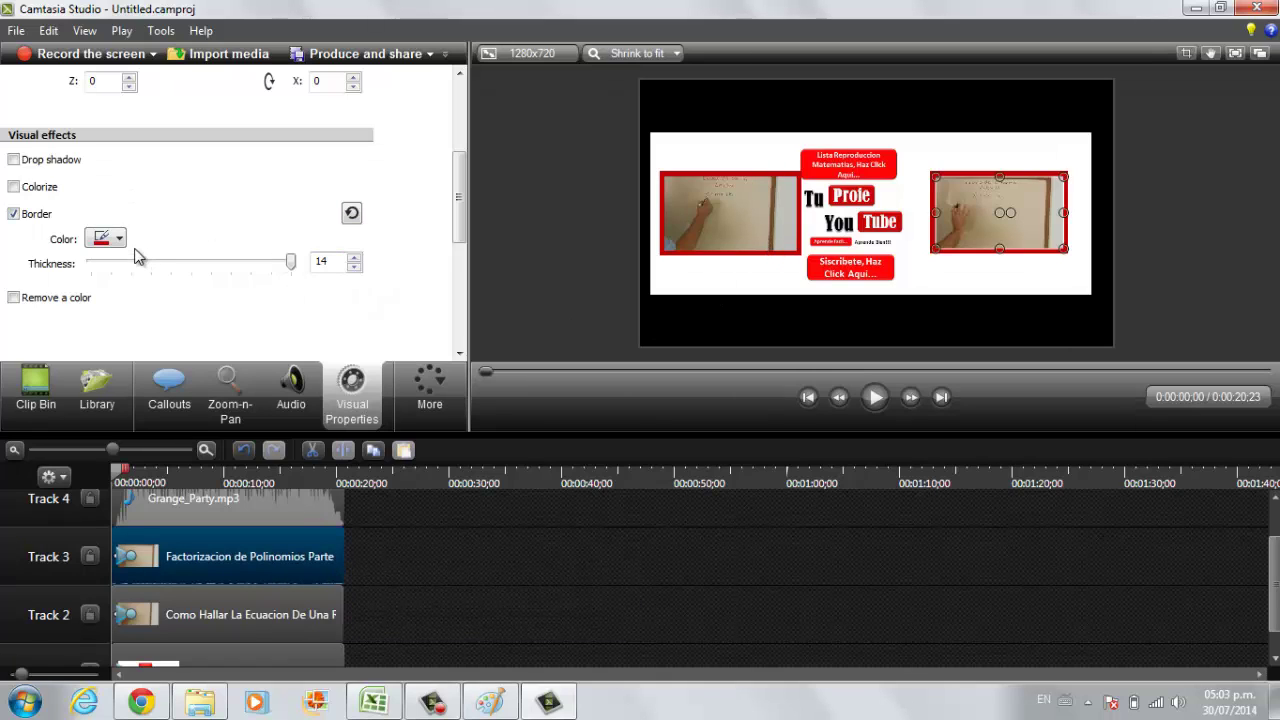
# Step: Add a drop shadow (distance 49, direction 284, blur 19) to both lesson videos
pyautogui.click(61, 158)
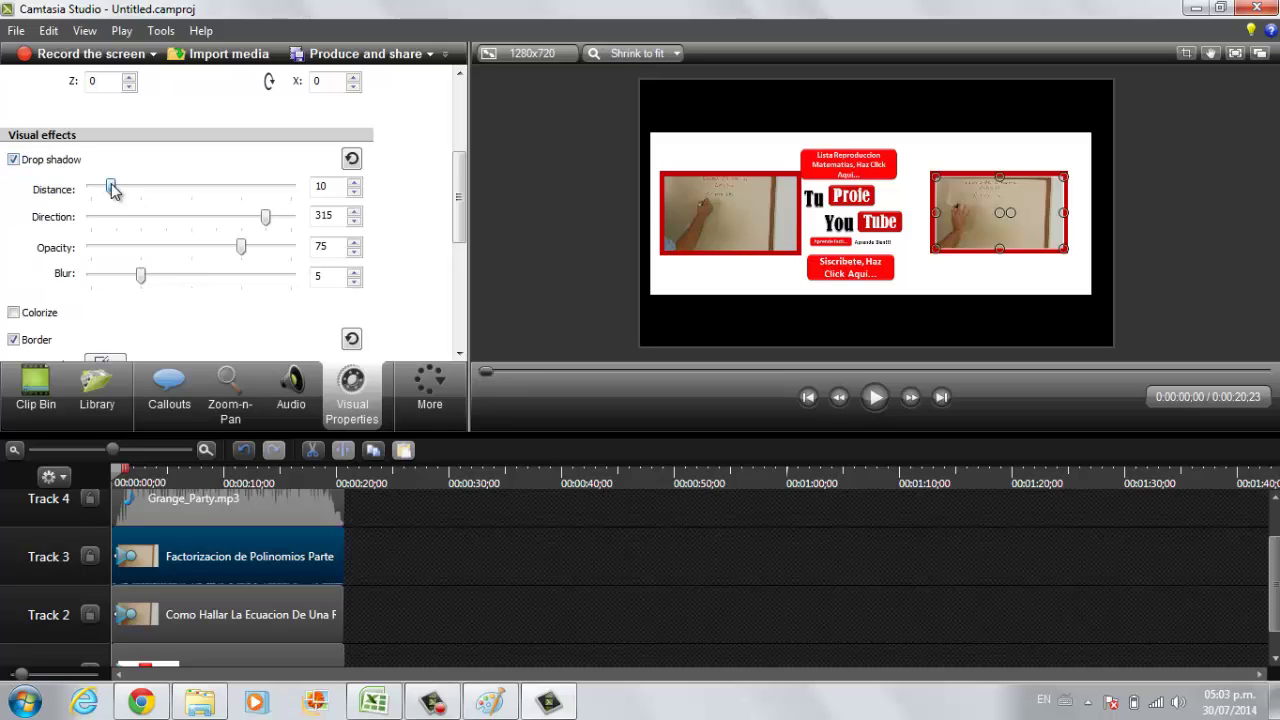
pyautogui.moveTo(111, 187); pyautogui.dragTo(193, 204)
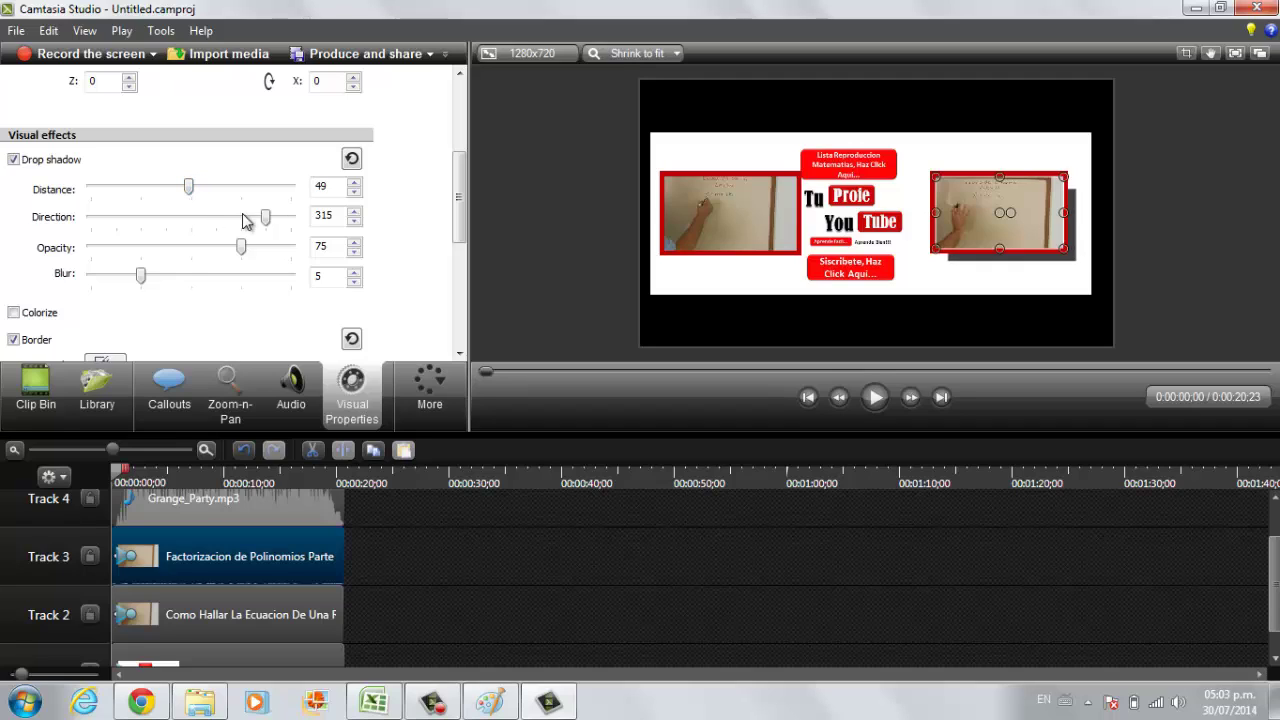
pyautogui.moveTo(265, 217); pyautogui.dragTo(177, 243)
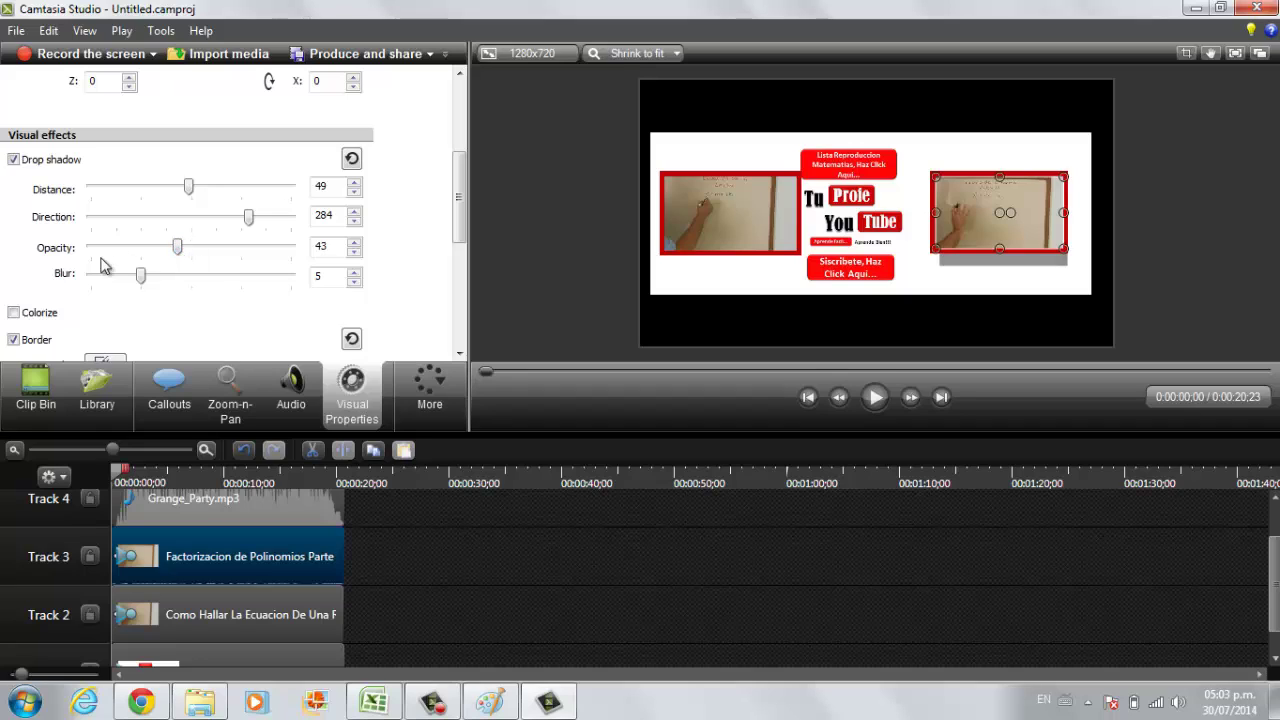
pyautogui.moveTo(143, 283); pyautogui.dragTo(281, 290)
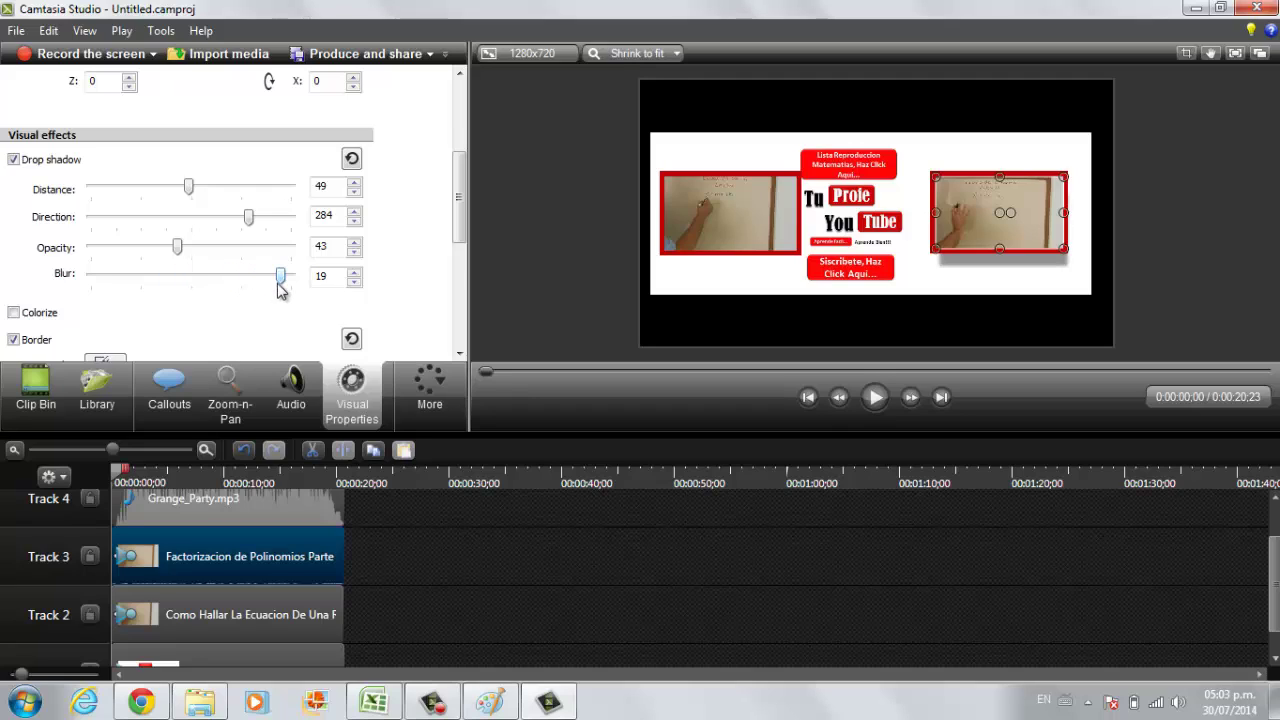
pyautogui.click(269, 611)
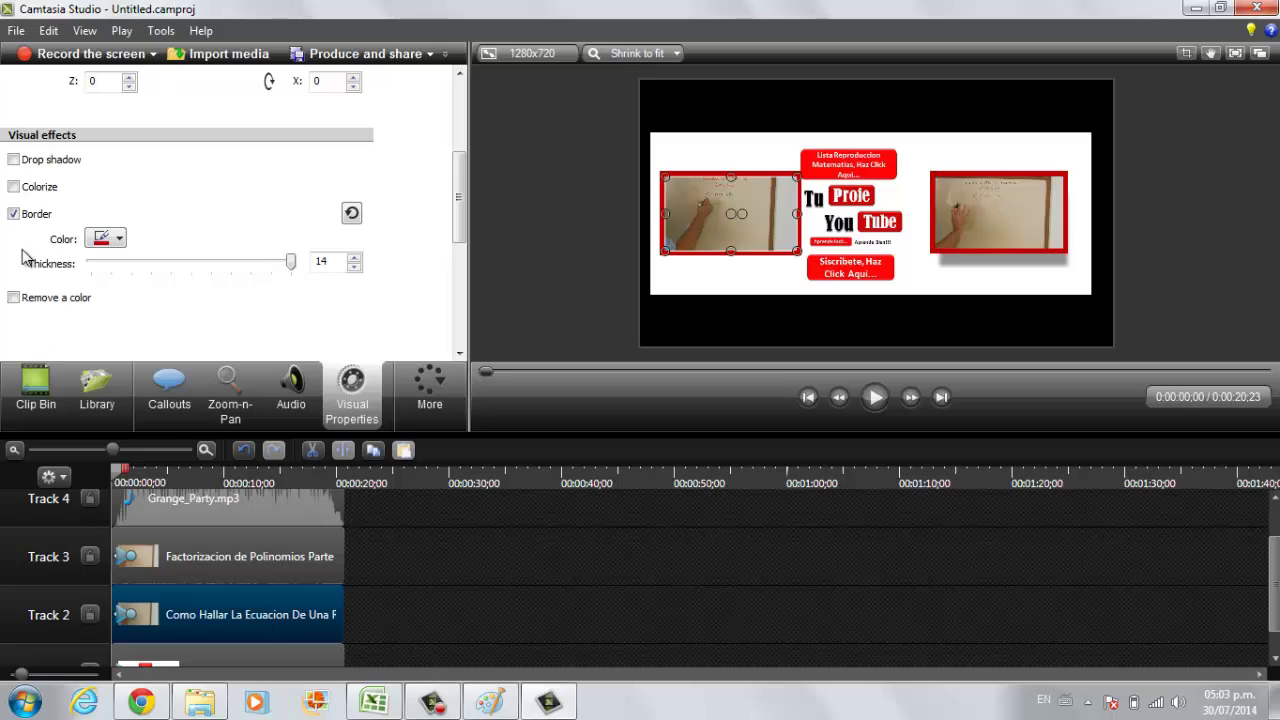
pyautogui.click(45, 163)
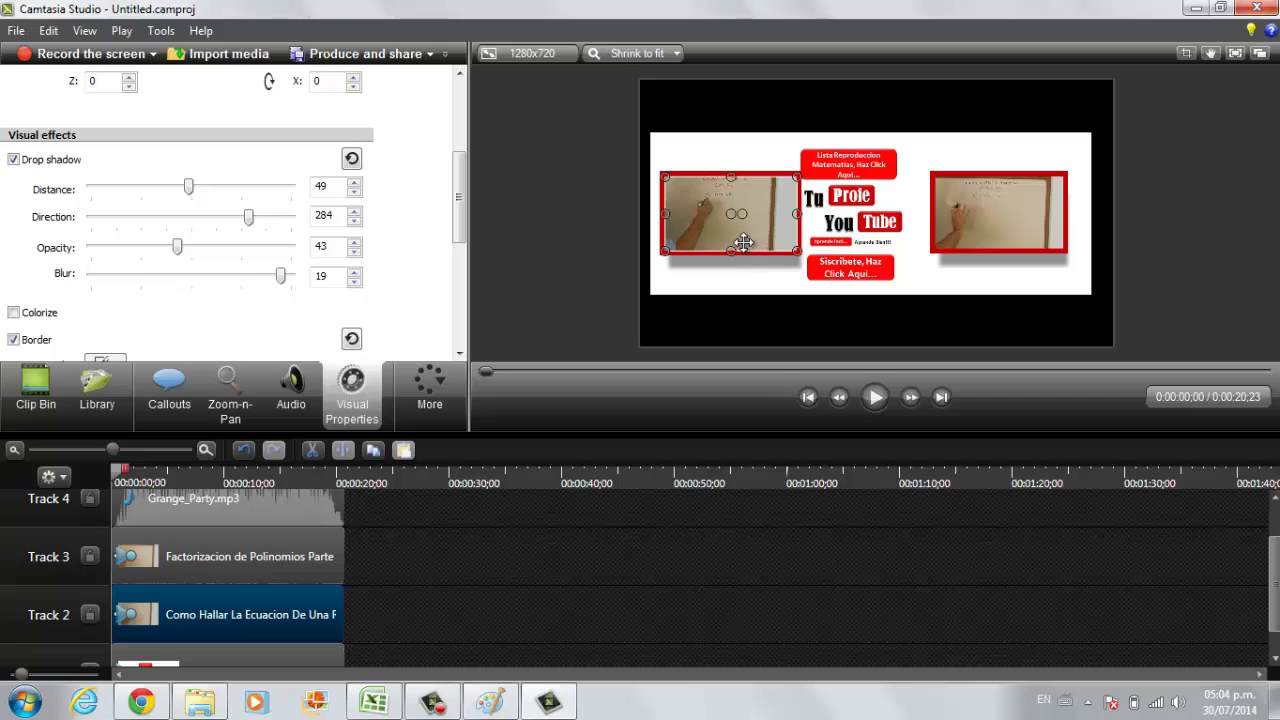
# Step: Nudge the left and right videos on the canvas so they line up
pyautogui.moveTo(738, 240); pyautogui.dragTo(742, 243)
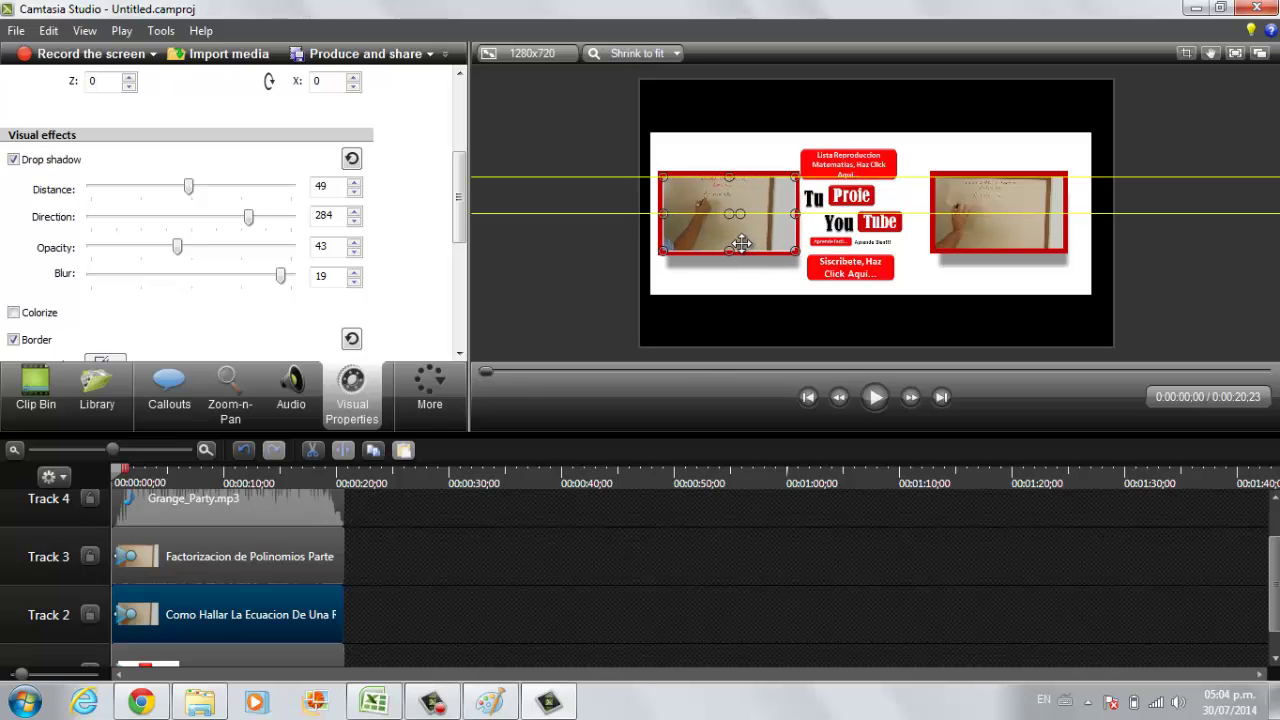
pyautogui.click(1014, 246)
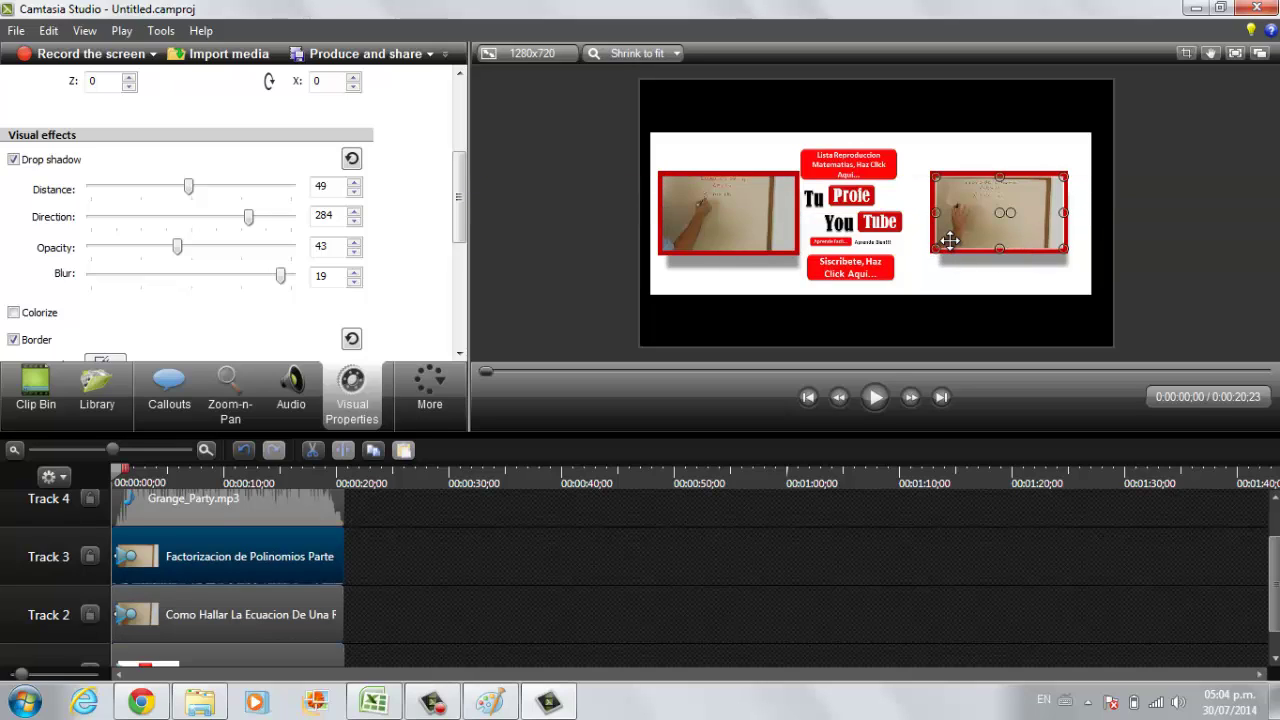
pyautogui.moveTo(949, 240); pyautogui.dragTo(937, 239)
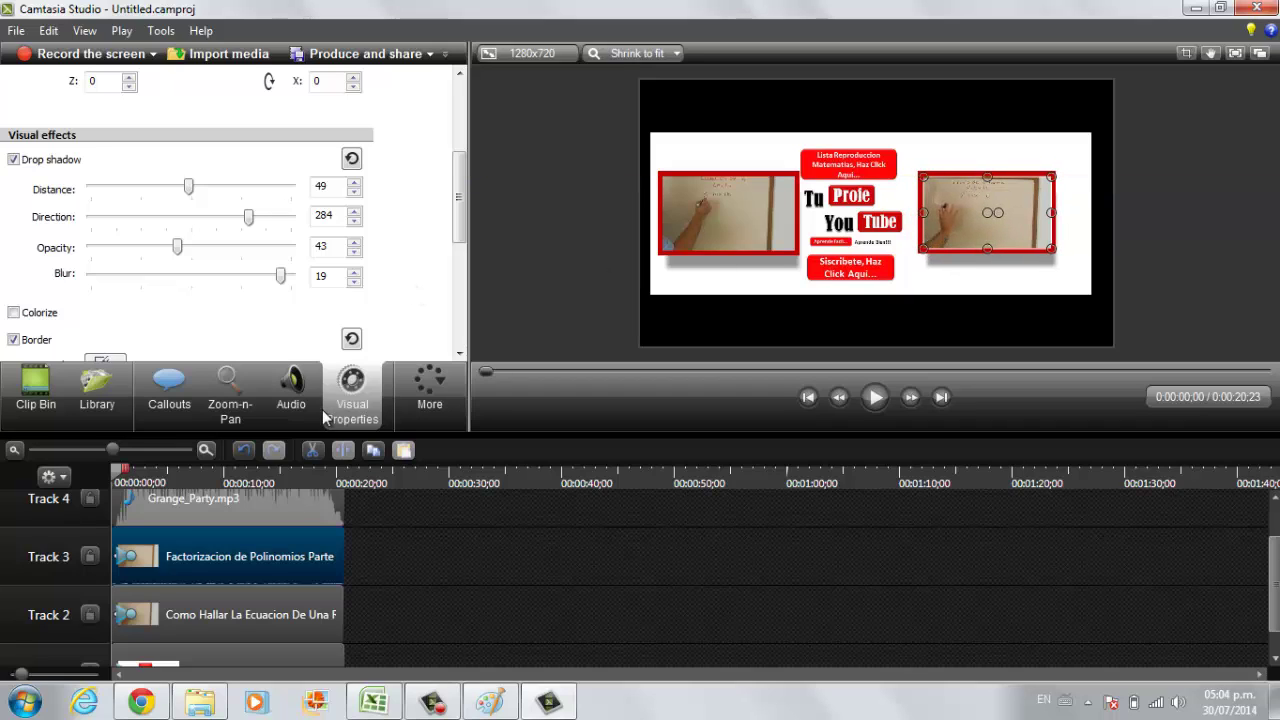
pyautogui.click(251, 416)
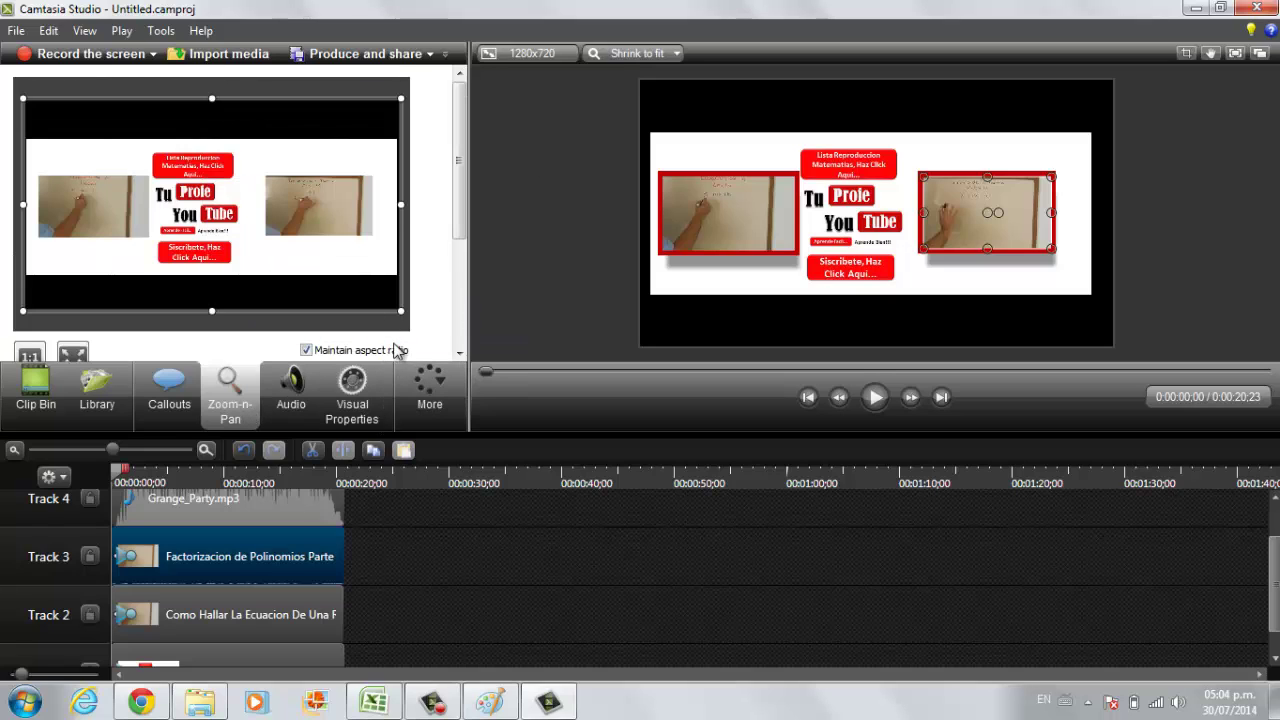
pyautogui.scroll(-1, 455, 355)
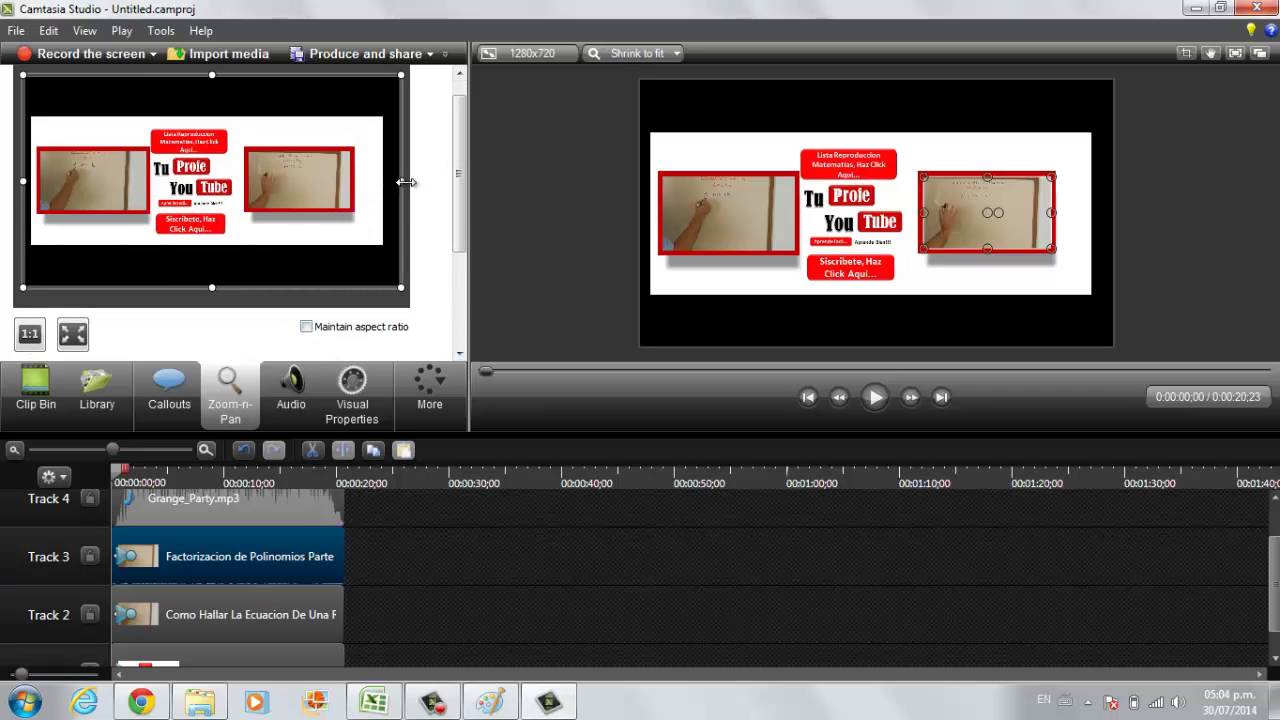
pyautogui.moveTo(406, 182); pyautogui.dragTo(373, 187)
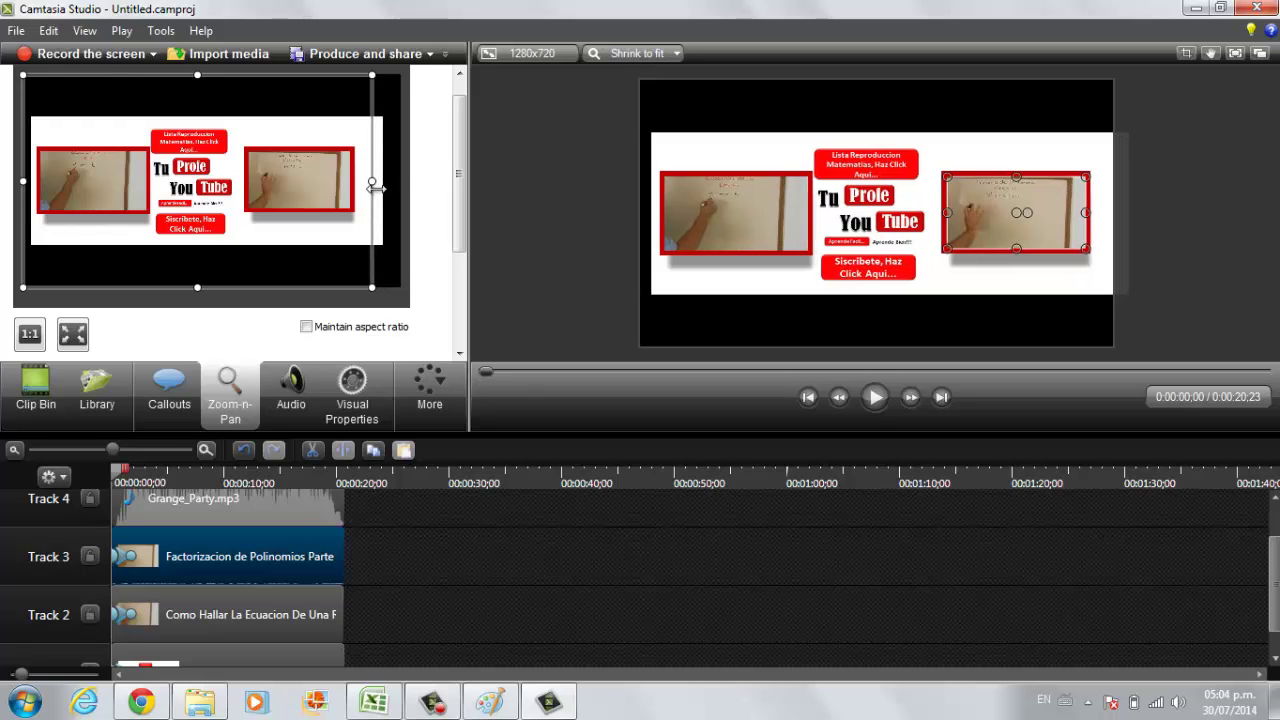
pyautogui.hotkey('ctrl', 'z')
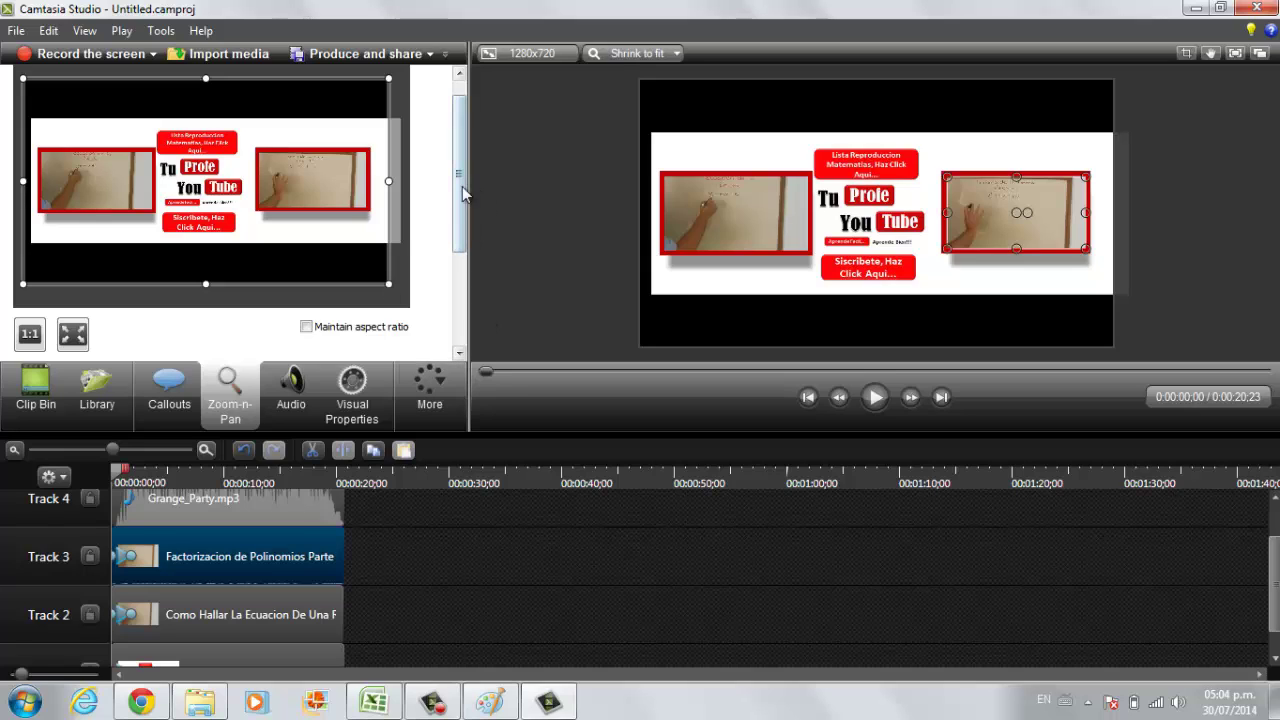
pyautogui.moveTo(456, 190)
pyautogui.mouseDown()
pyautogui.moveTo(441, 317)
pyautogui.moveTo(457, 157)
pyautogui.mouseUp()
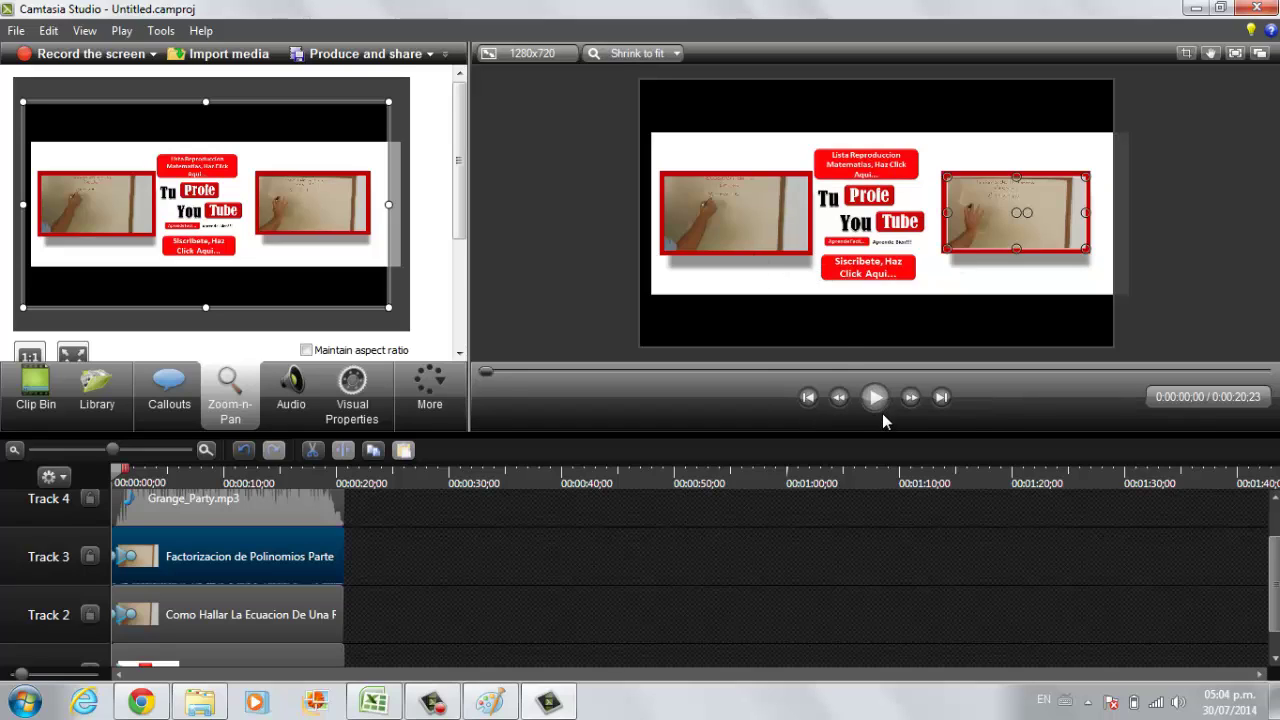
pyautogui.click(431, 706)
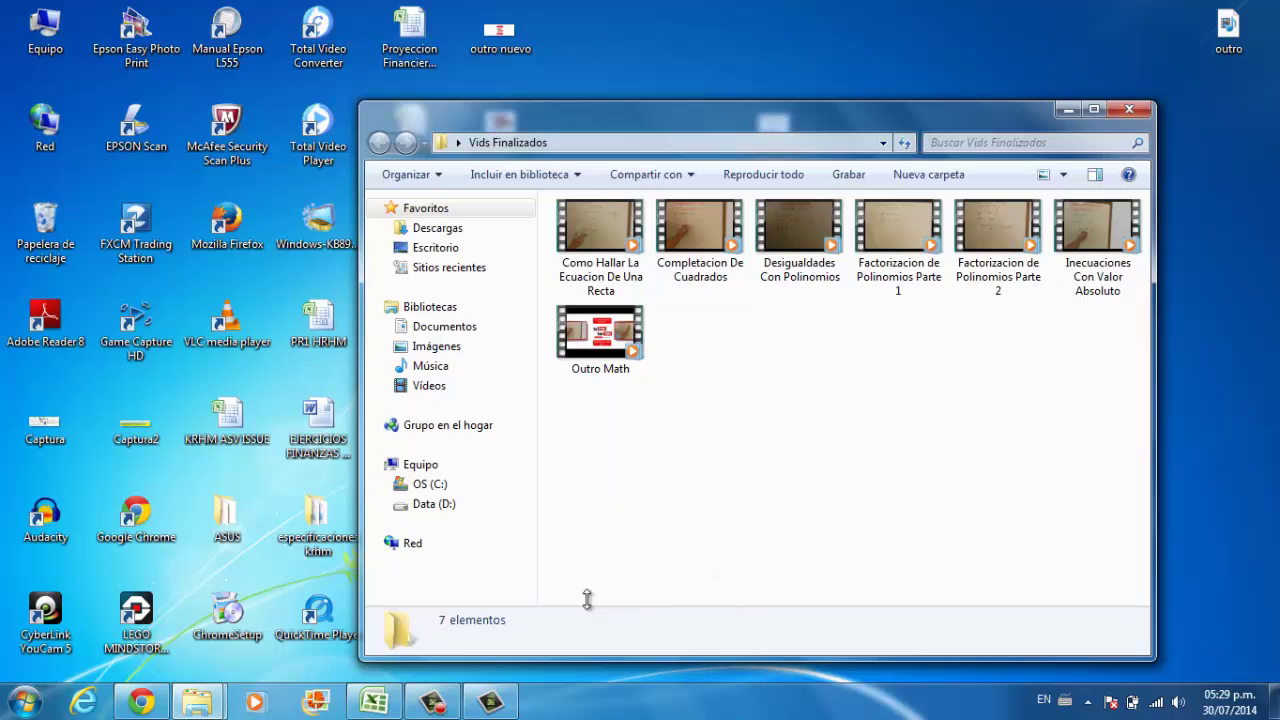
# Step: Play the Outro Math video from the Vids Finalizados folder
pyautogui.click(450, 710)
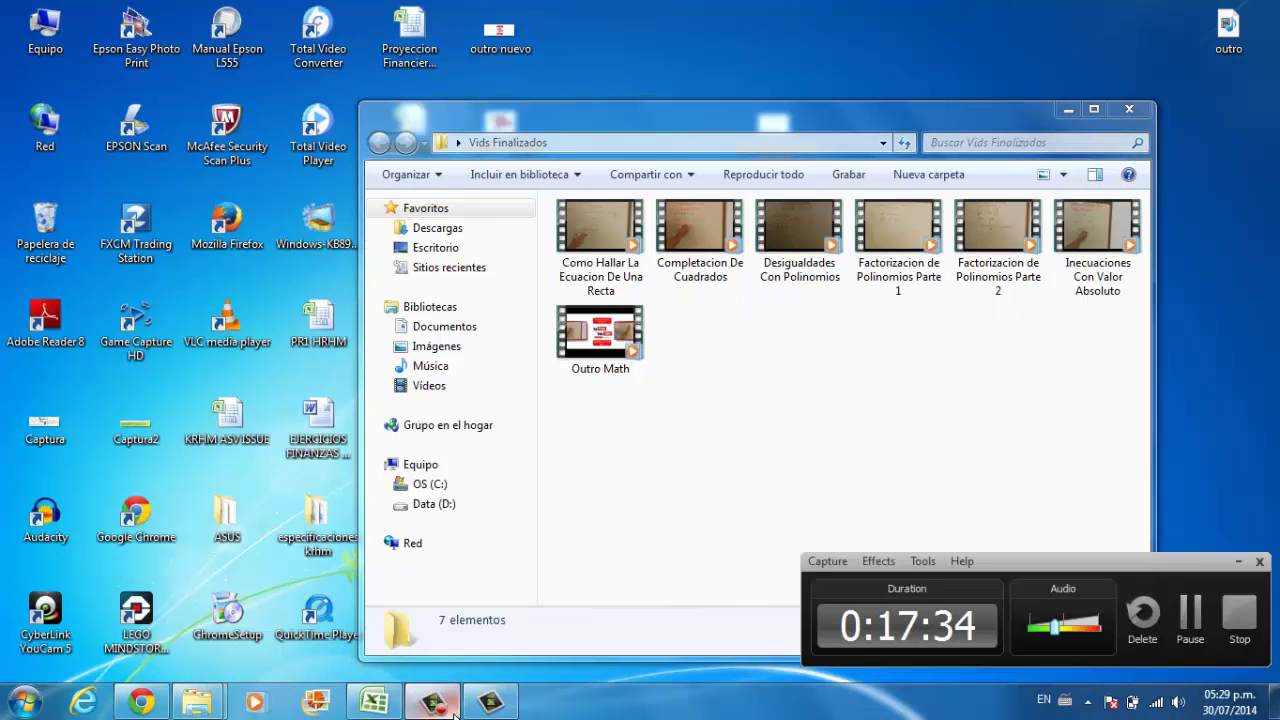
pyautogui.click(453, 714)
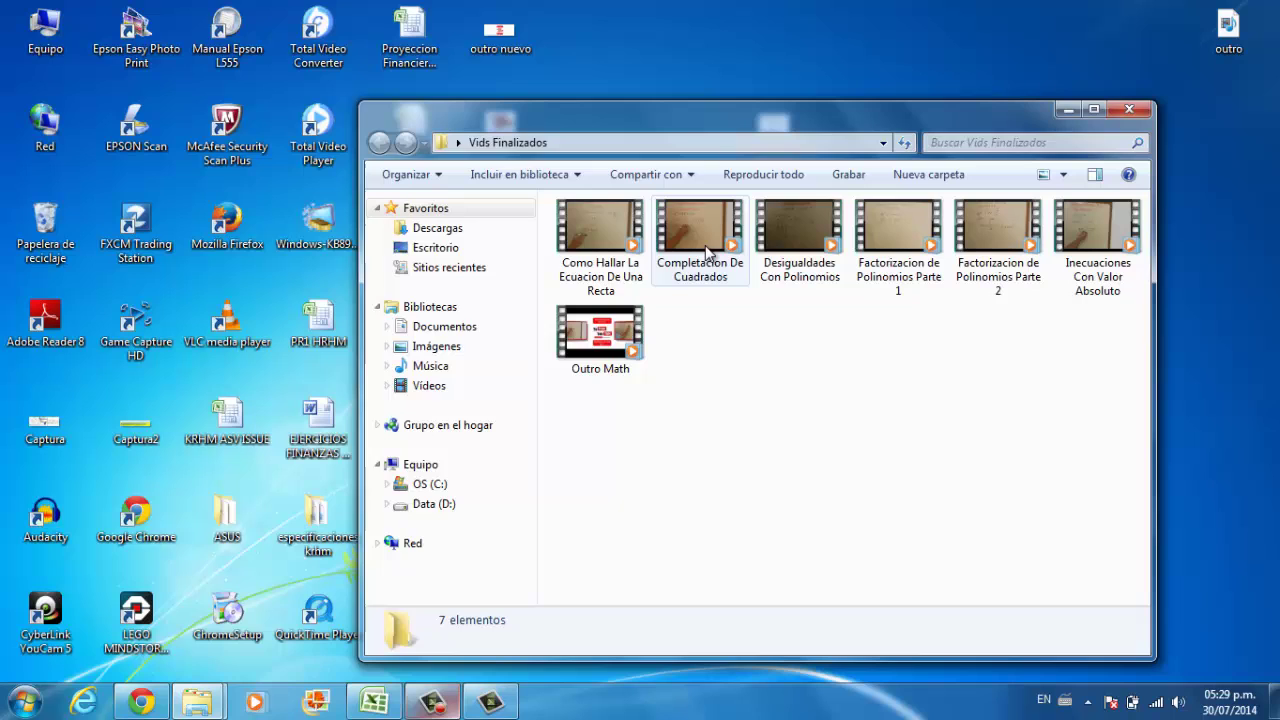
pyautogui.doubleClick(620, 330)
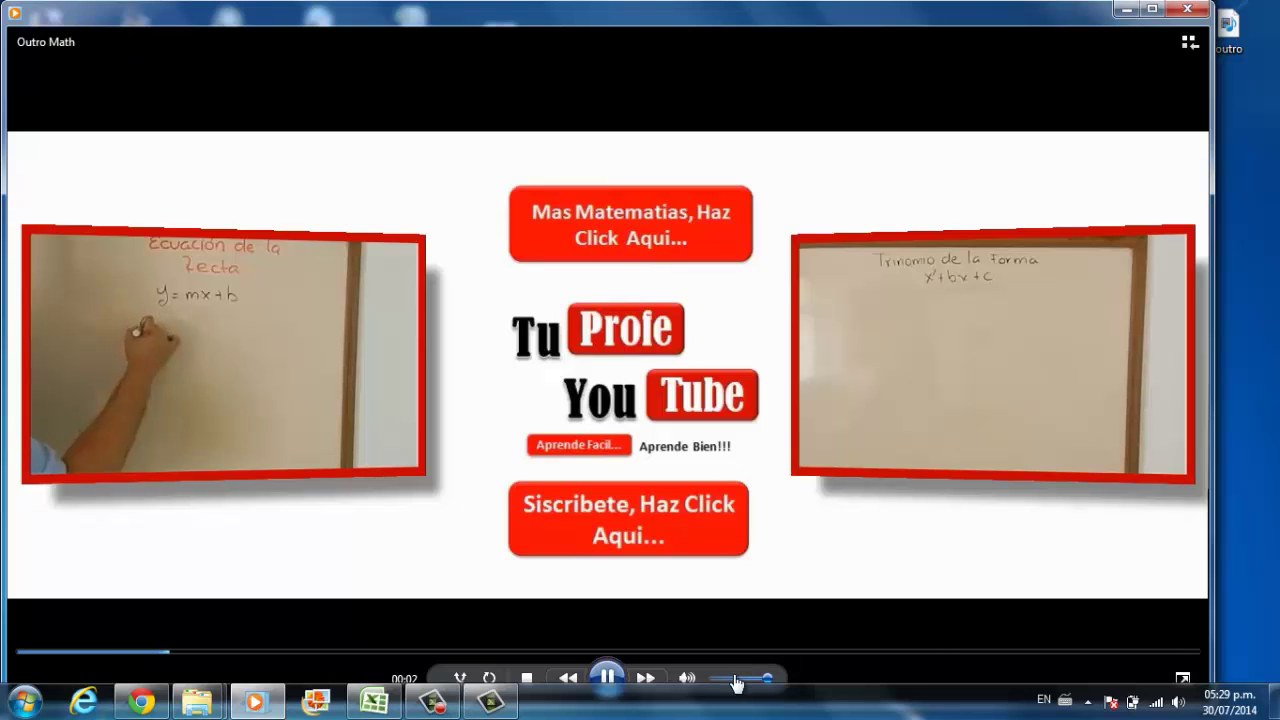
# Step: Lower the volume, watch Outro Math to the end, and close Windows Media Player
pyautogui.moveTo(736, 682); pyautogui.dragTo(726, 688)
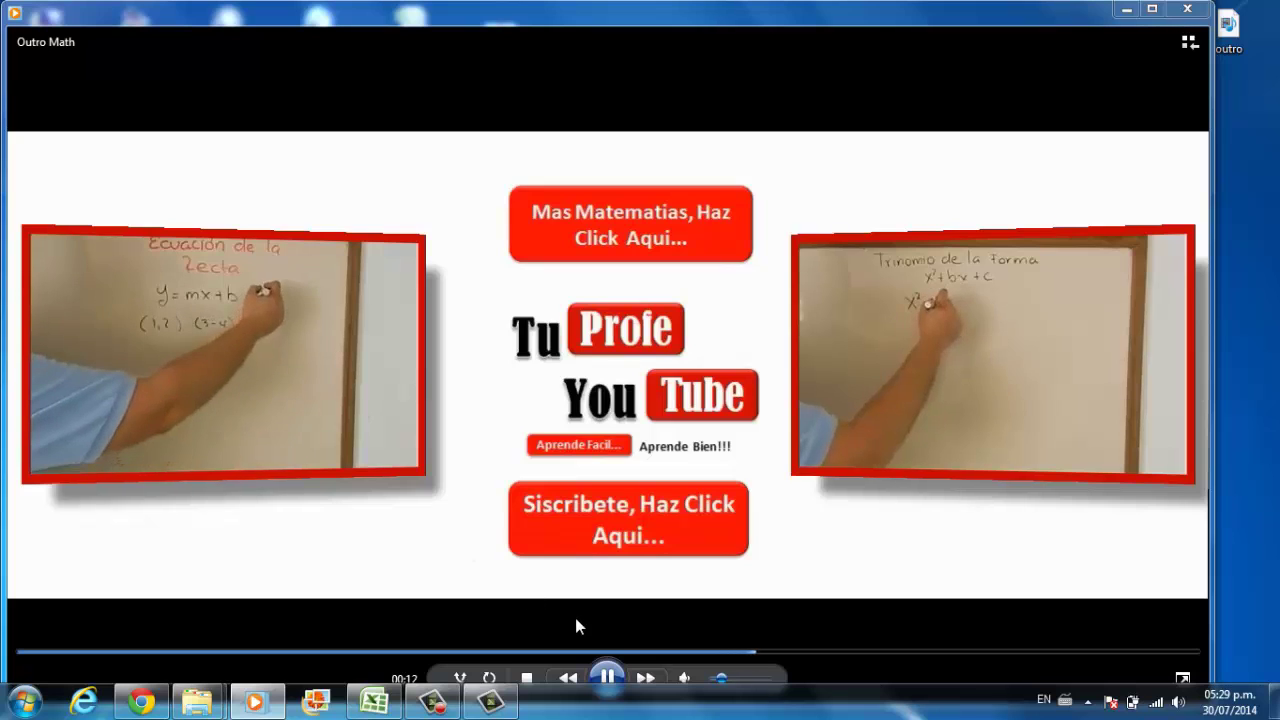
pyautogui.moveTo(722, 686)
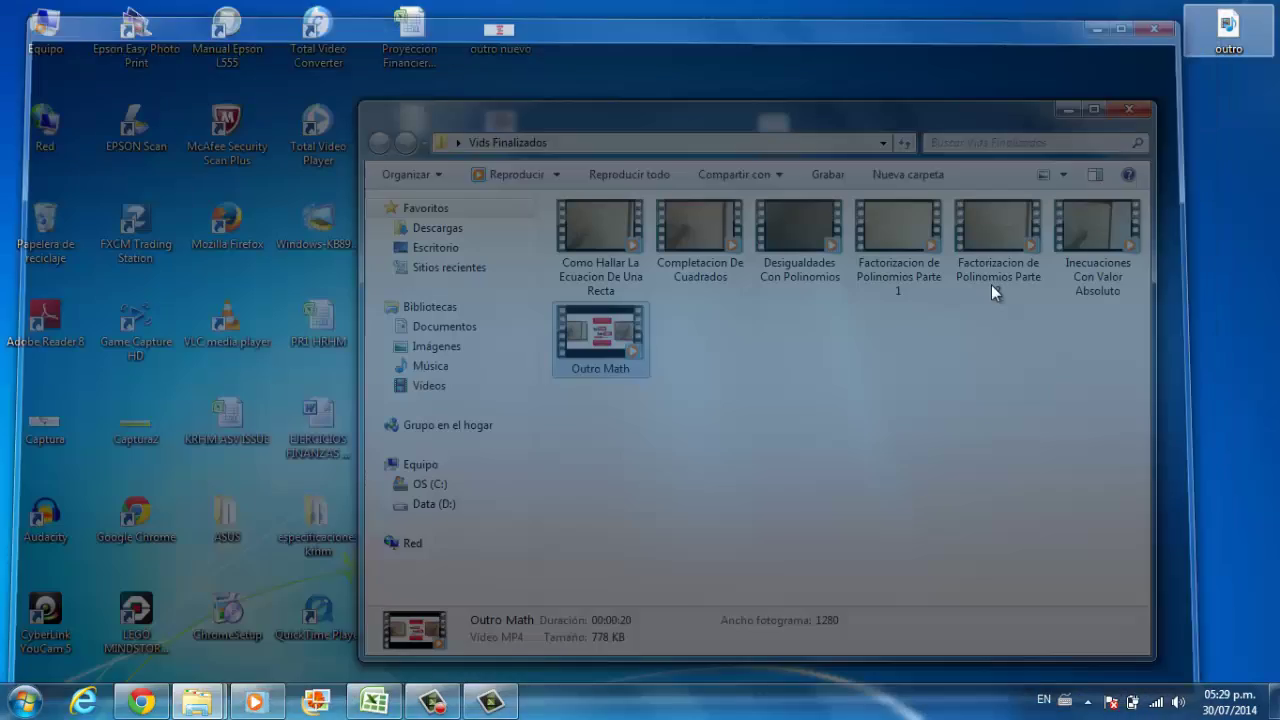
pyautogui.click(1187, 10)
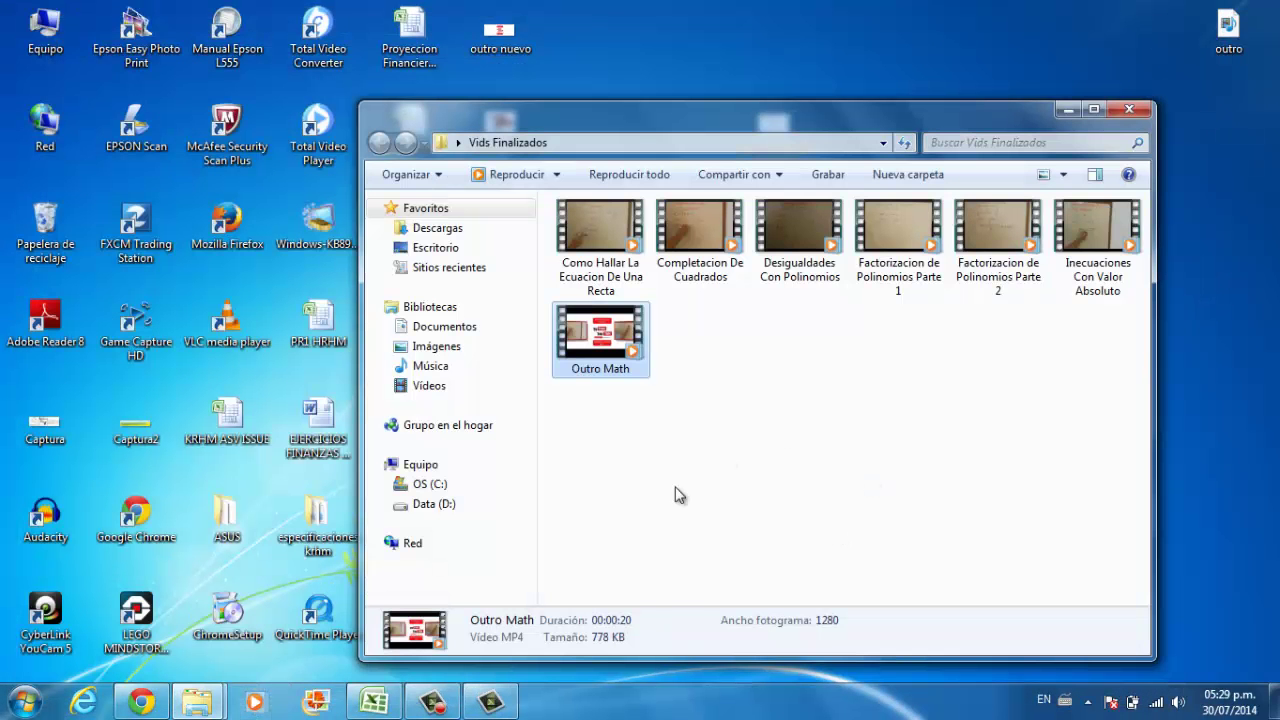
# Step: Import the Factorizacion de Polinomios Parte 2 video into the Camtasia clip bin
pyautogui.click(500, 706)
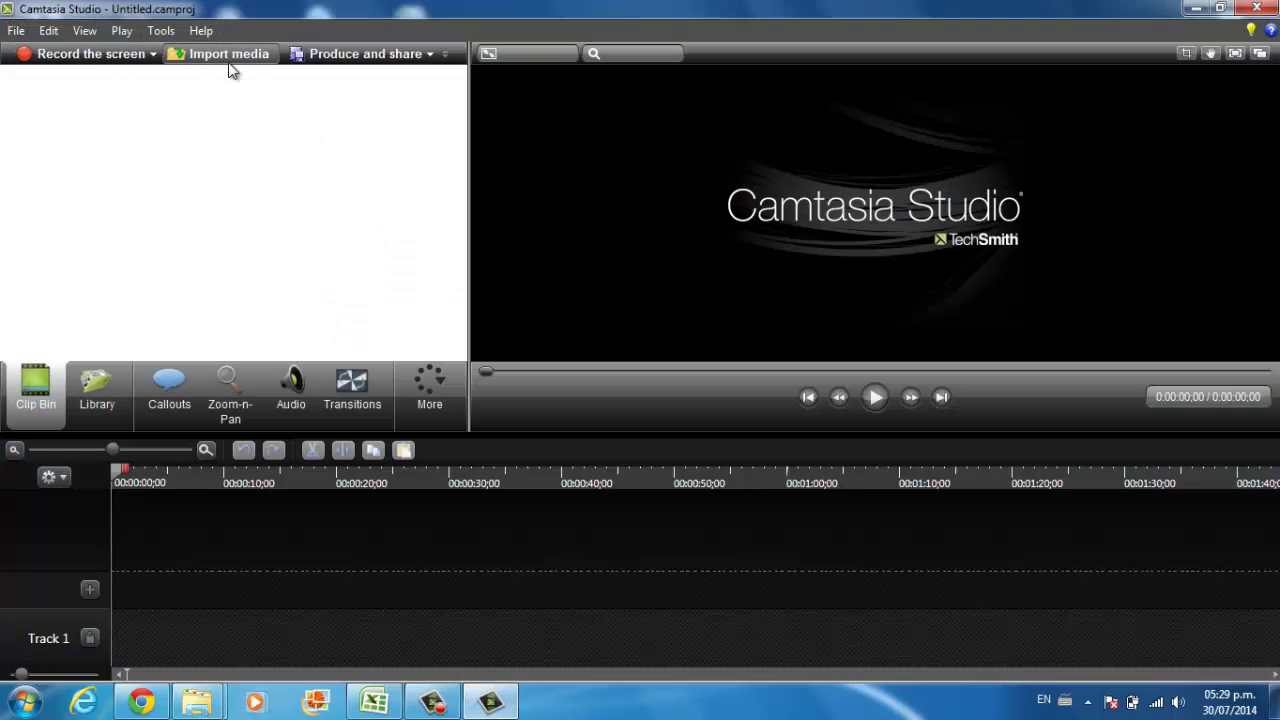
pyautogui.click(197, 55)
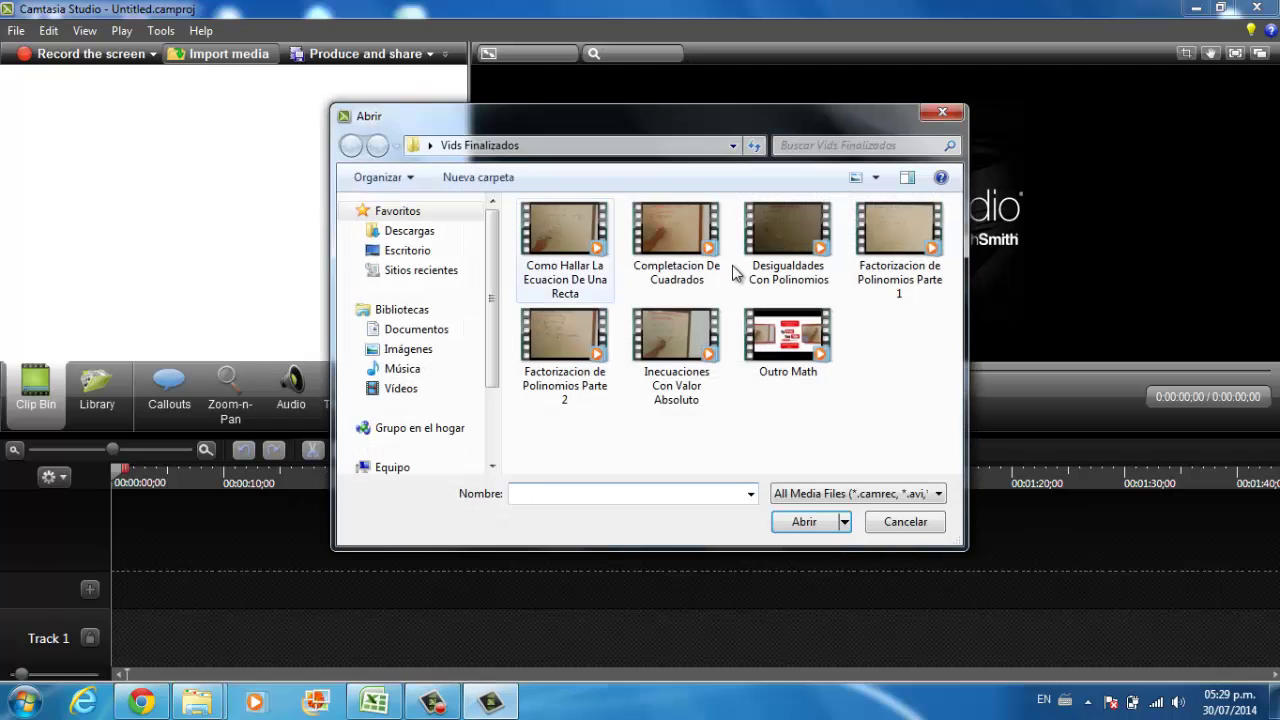
pyautogui.click(555, 342)
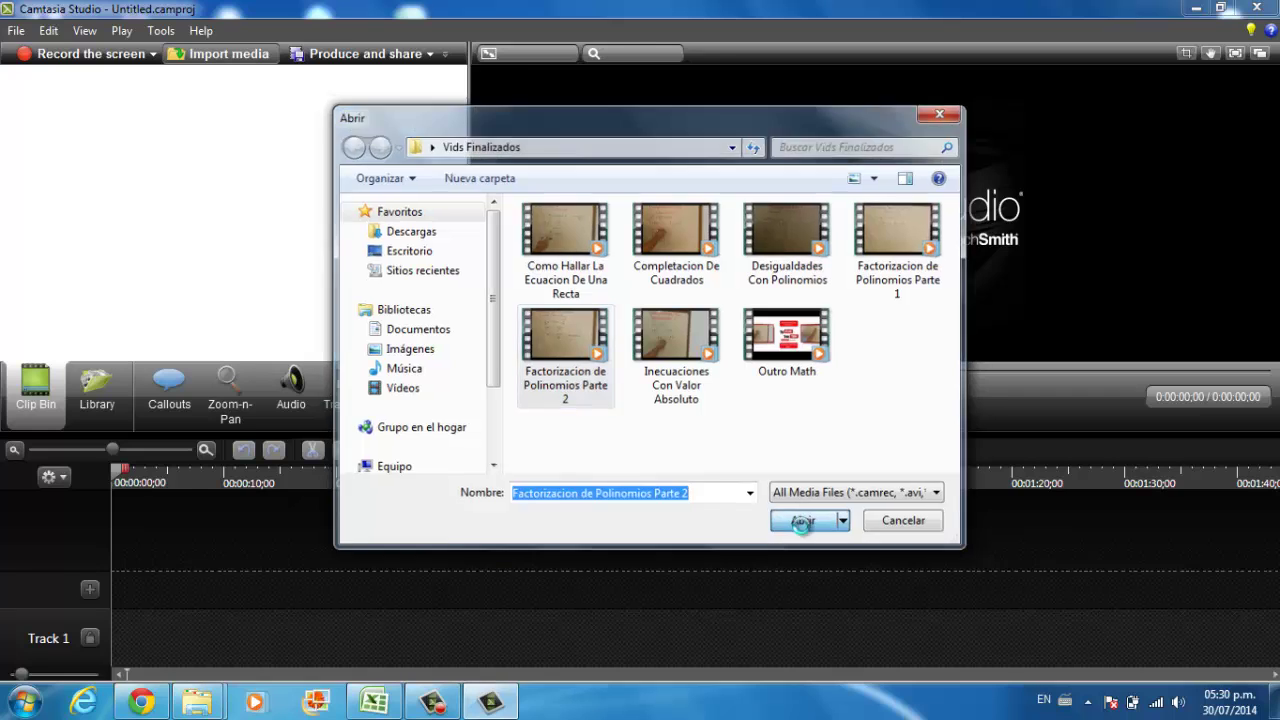
pyautogui.click(803, 522)
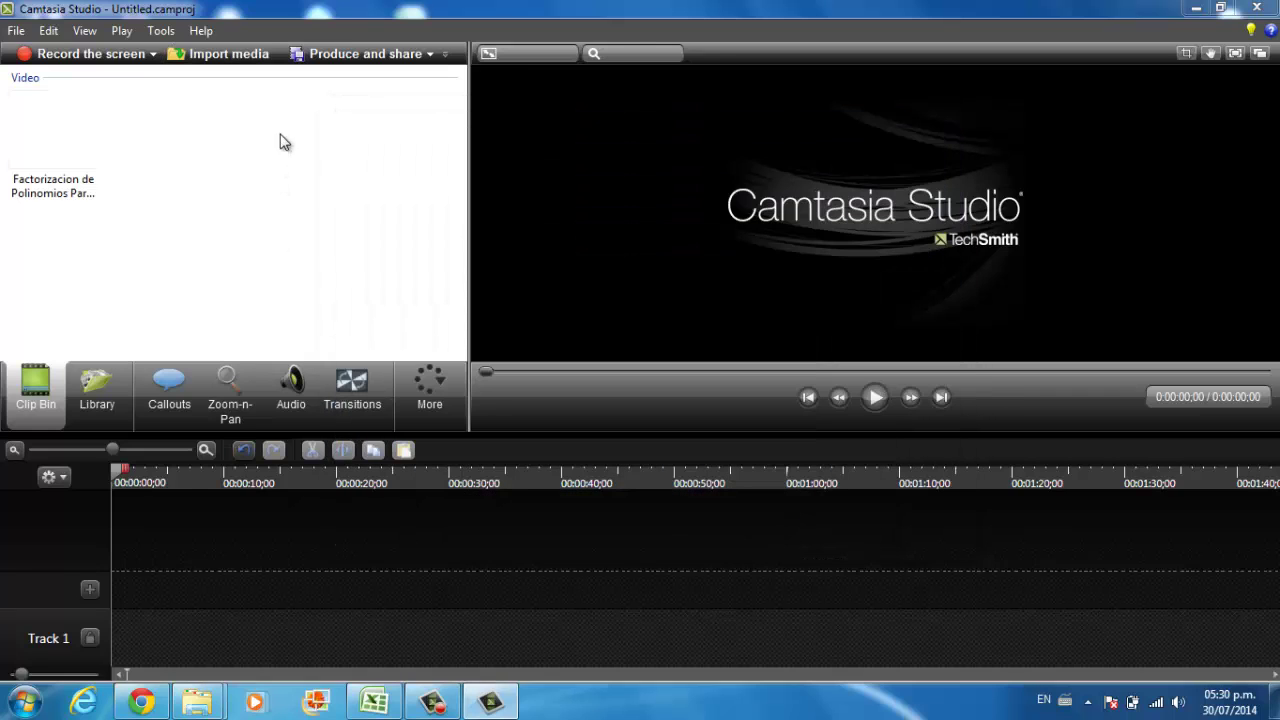
# Step: Import Outro Math.mp4 into the clip bin as well
pyautogui.click(233, 67)
pyautogui.click(822, 338)
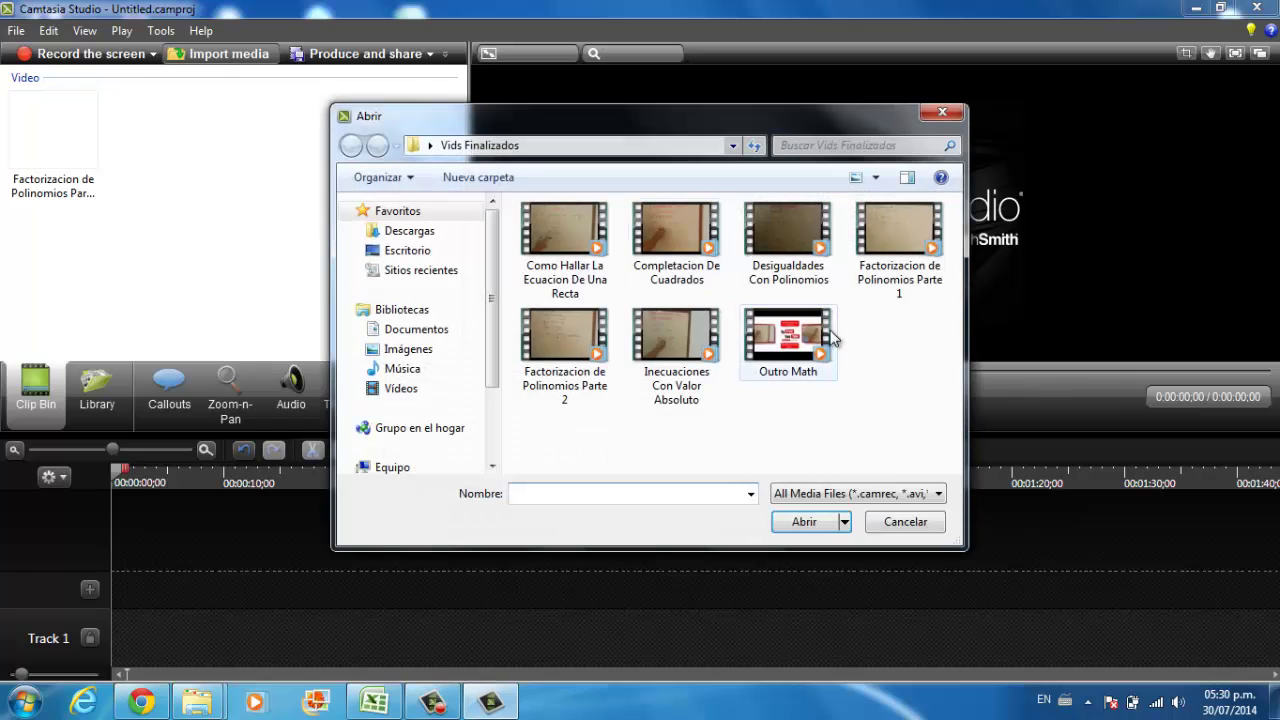
pyautogui.click(808, 528)
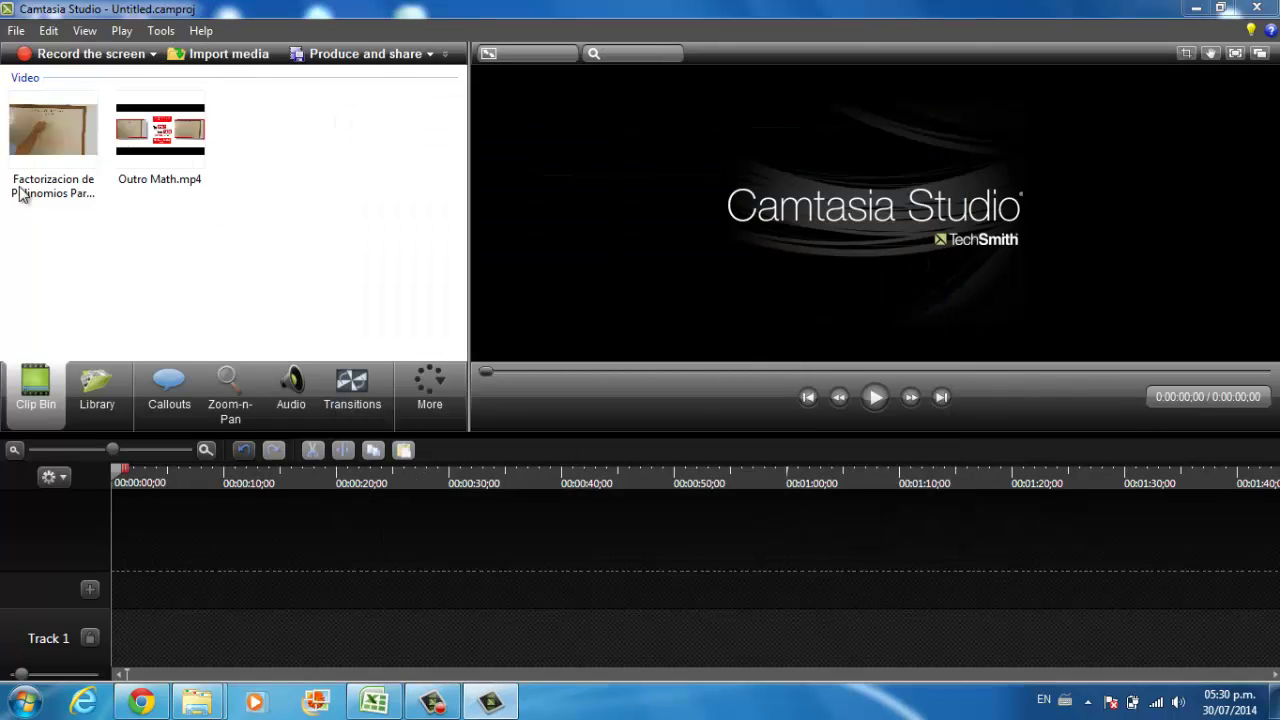
# Step: Place the lesson clip on Track 1 and set editing dimensions to 1280x720
pyautogui.moveTo(29, 135); pyautogui.dragTo(158, 562)
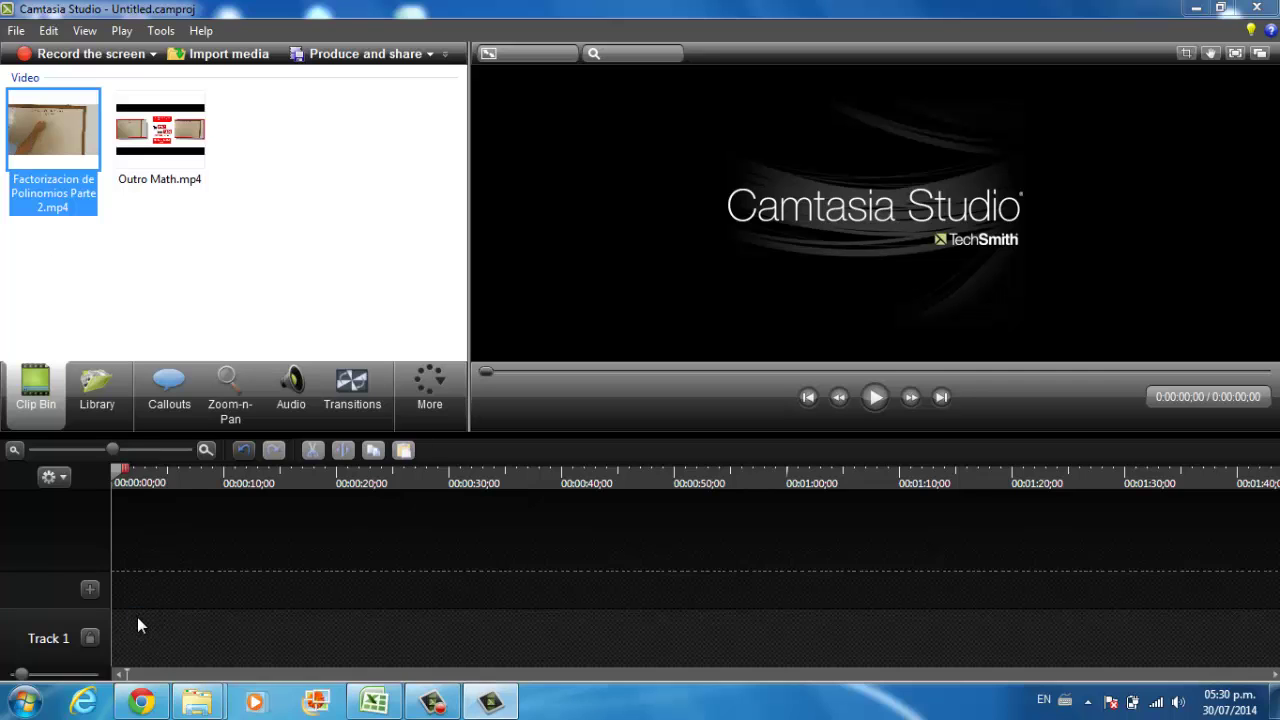
pyautogui.moveTo(362, 612); pyautogui.dragTo(360, 608)
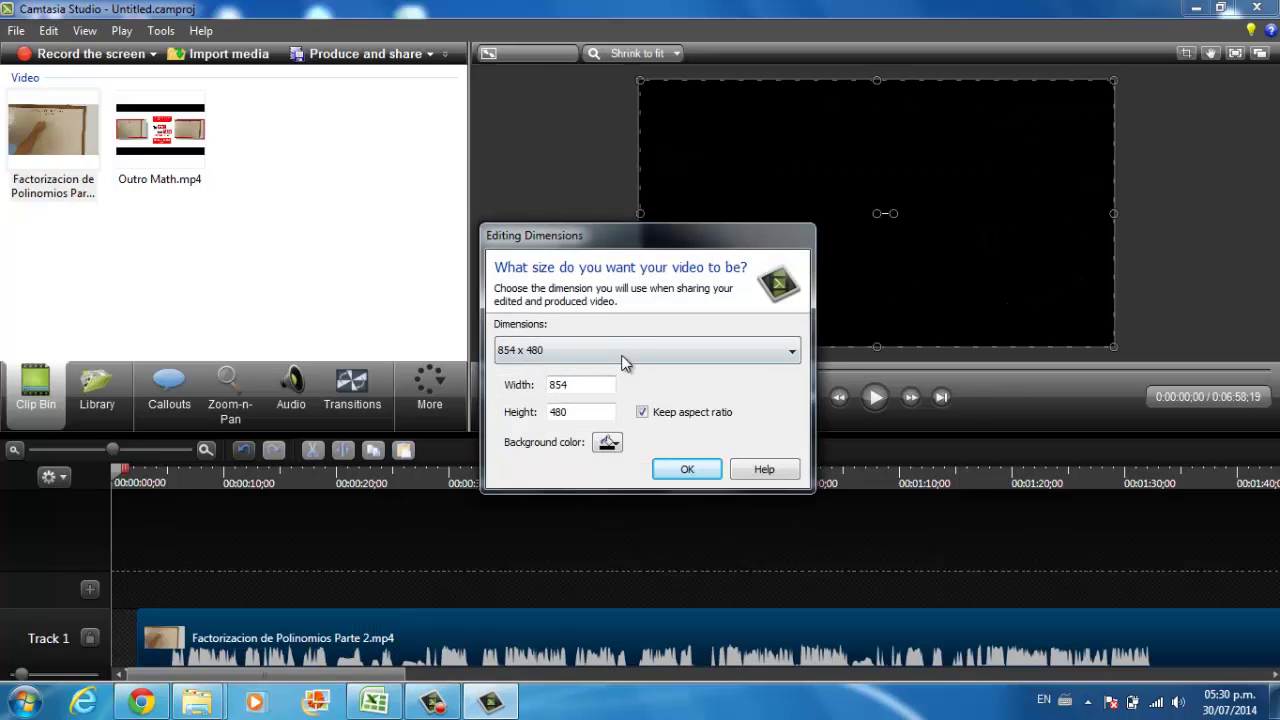
pyautogui.click(623, 356)
pyautogui.click(648, 410)
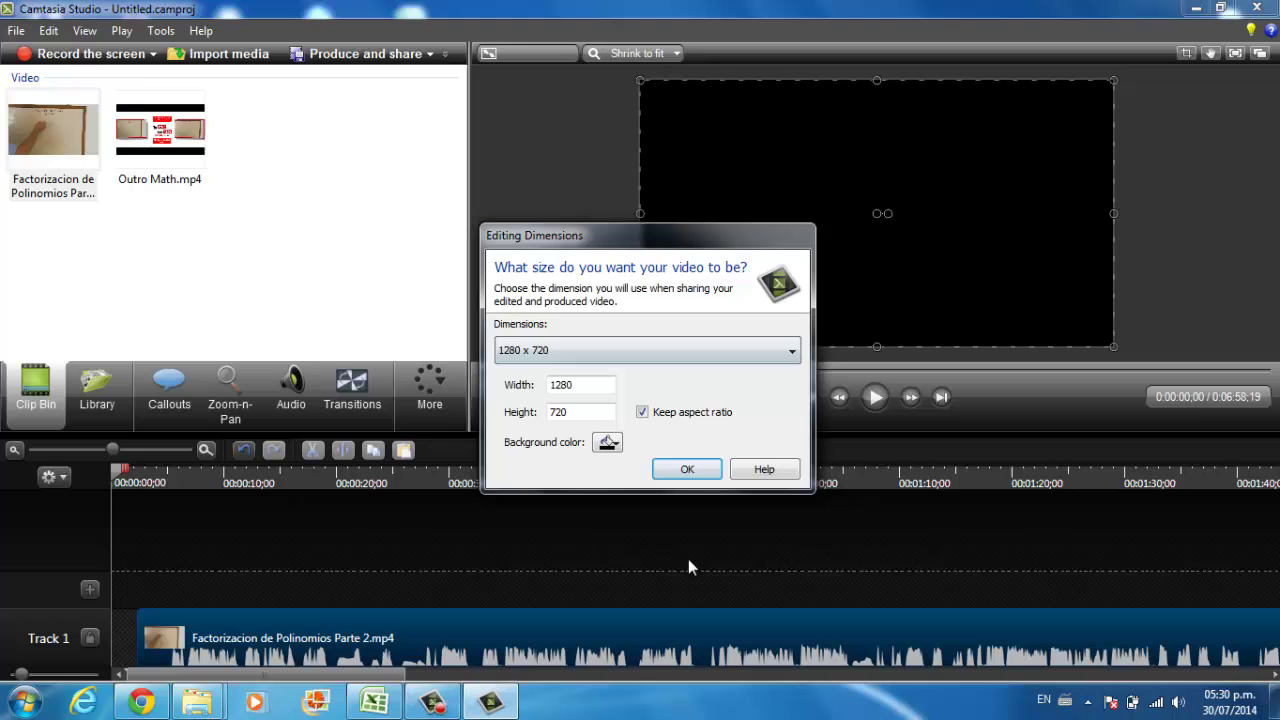
pyautogui.click(692, 471)
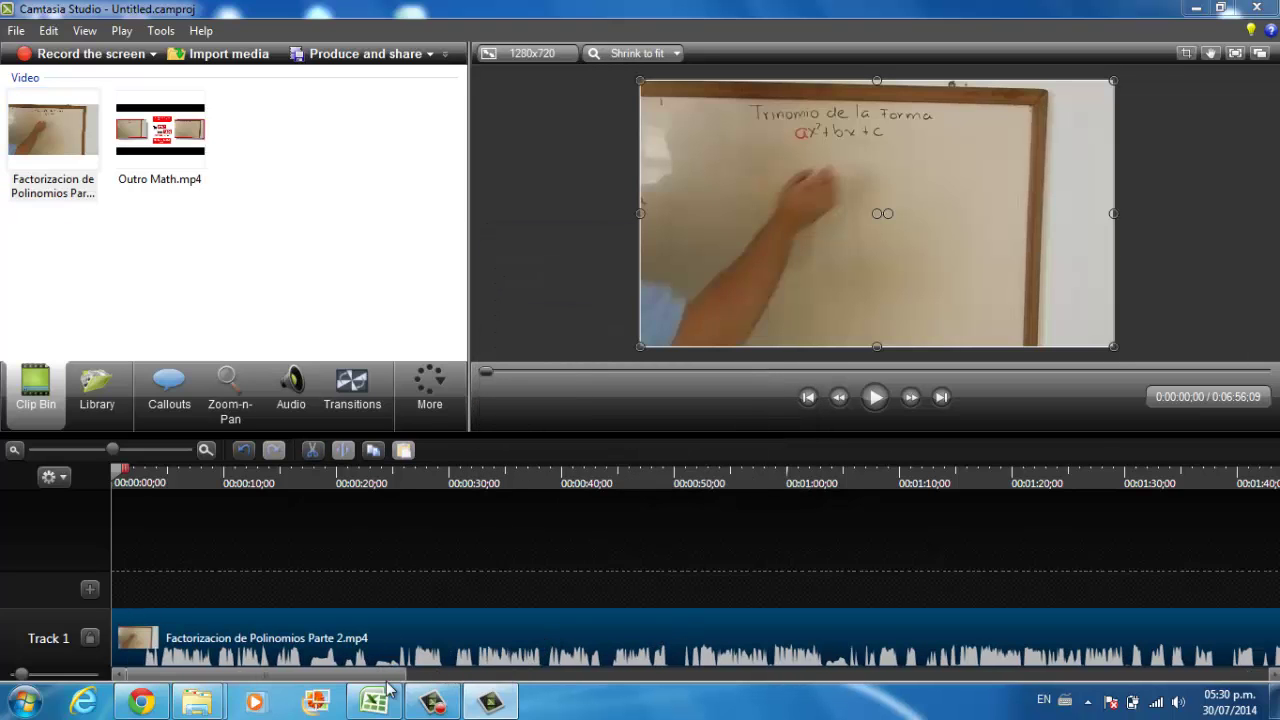
# Step: Append Outro Math.mp4 right after the lesson clip on Track 1
pyautogui.moveTo(362, 676); pyautogui.dragTo(1279, 676)
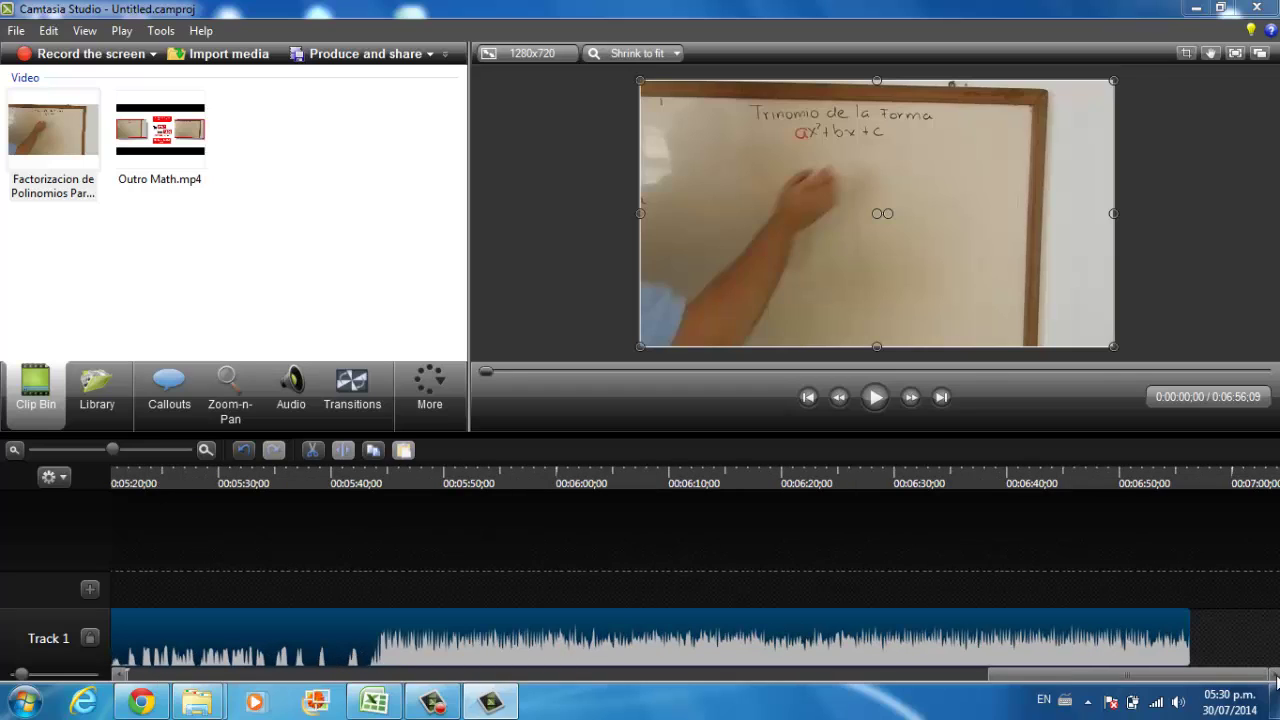
pyautogui.click(198, 138)
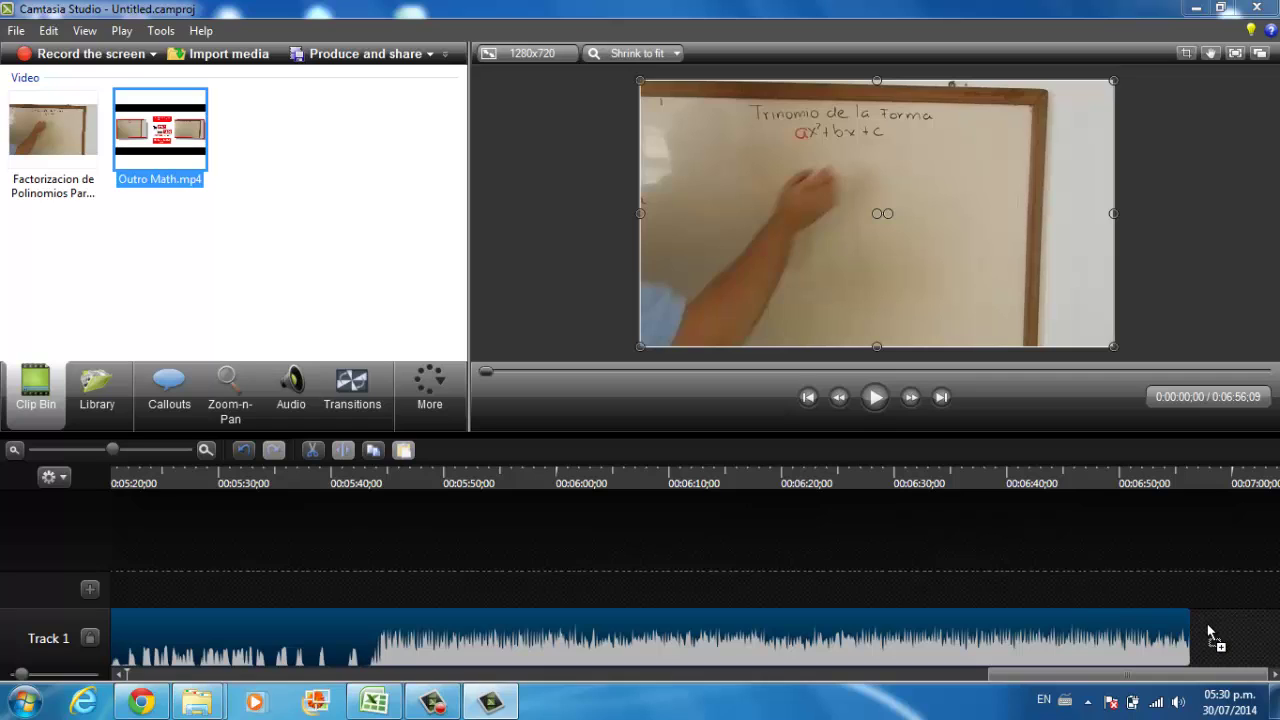
pyautogui.moveTo(1216, 636); pyautogui.dragTo(1200, 638)
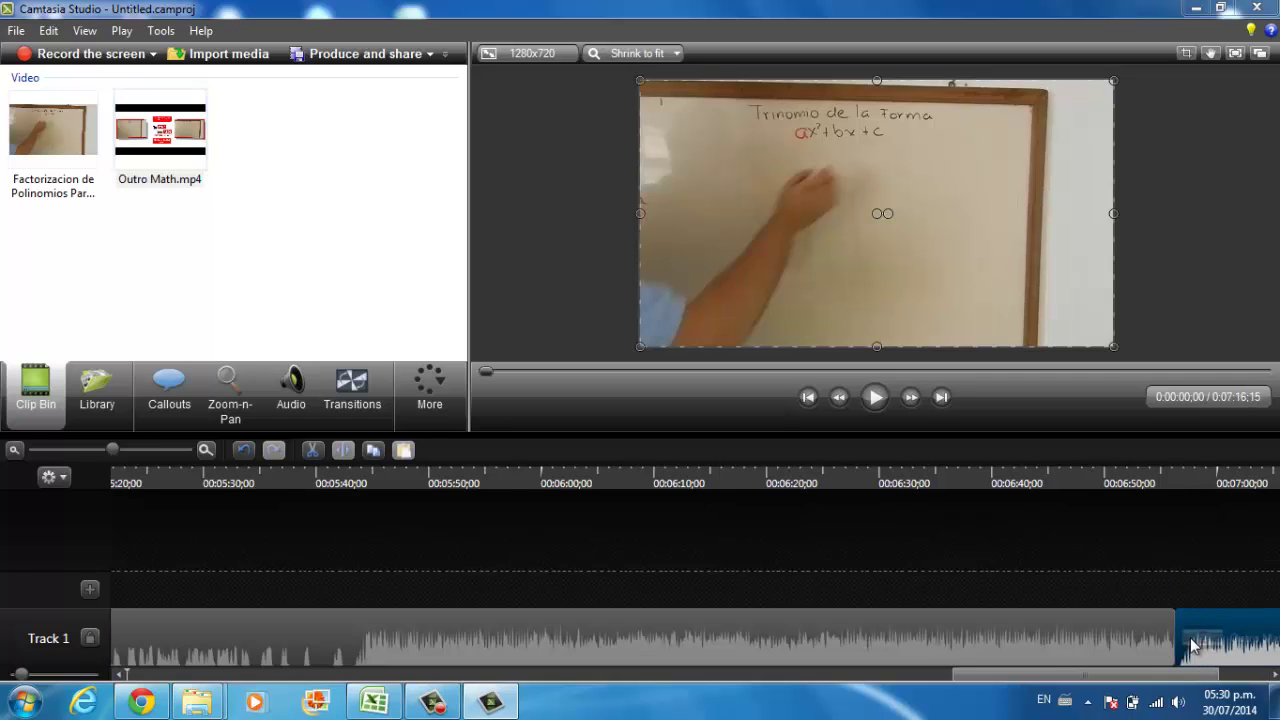
pyautogui.moveTo(1205, 680); pyautogui.dragTo(1253, 680)
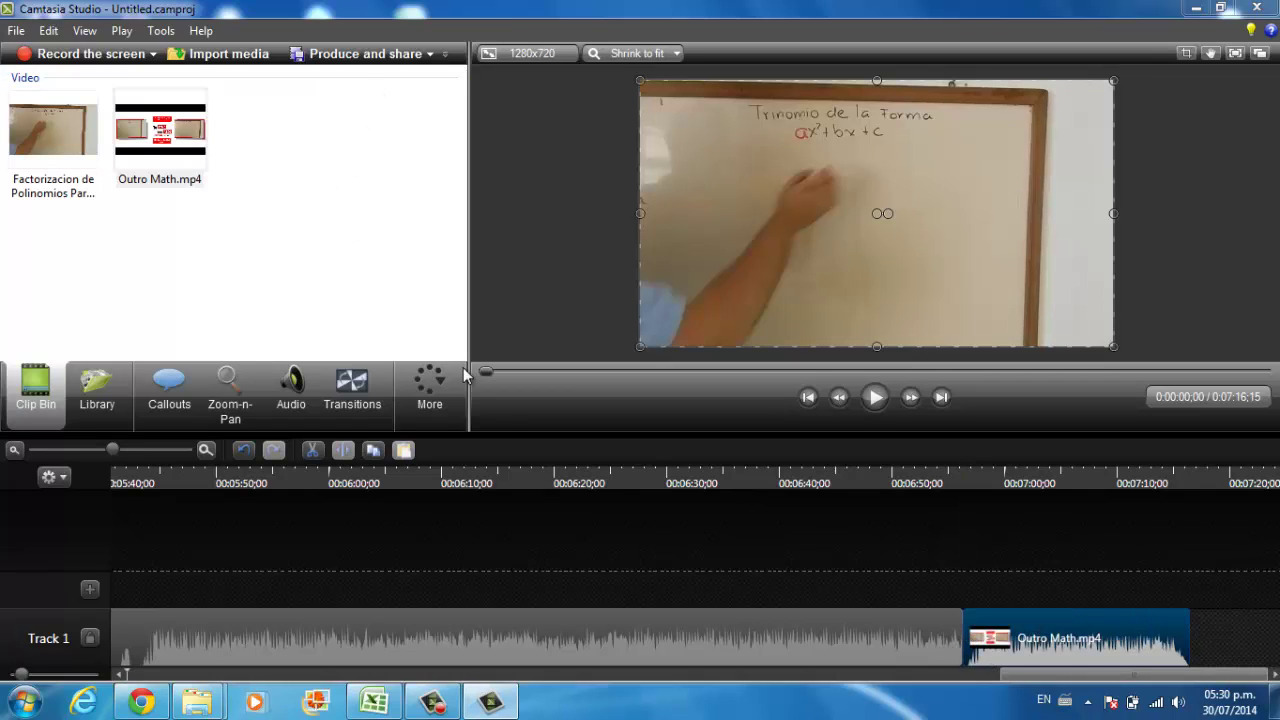
# Step: Place a Glow transition between the lesson clip and Outro Math.mp4
pyautogui.click(375, 397)
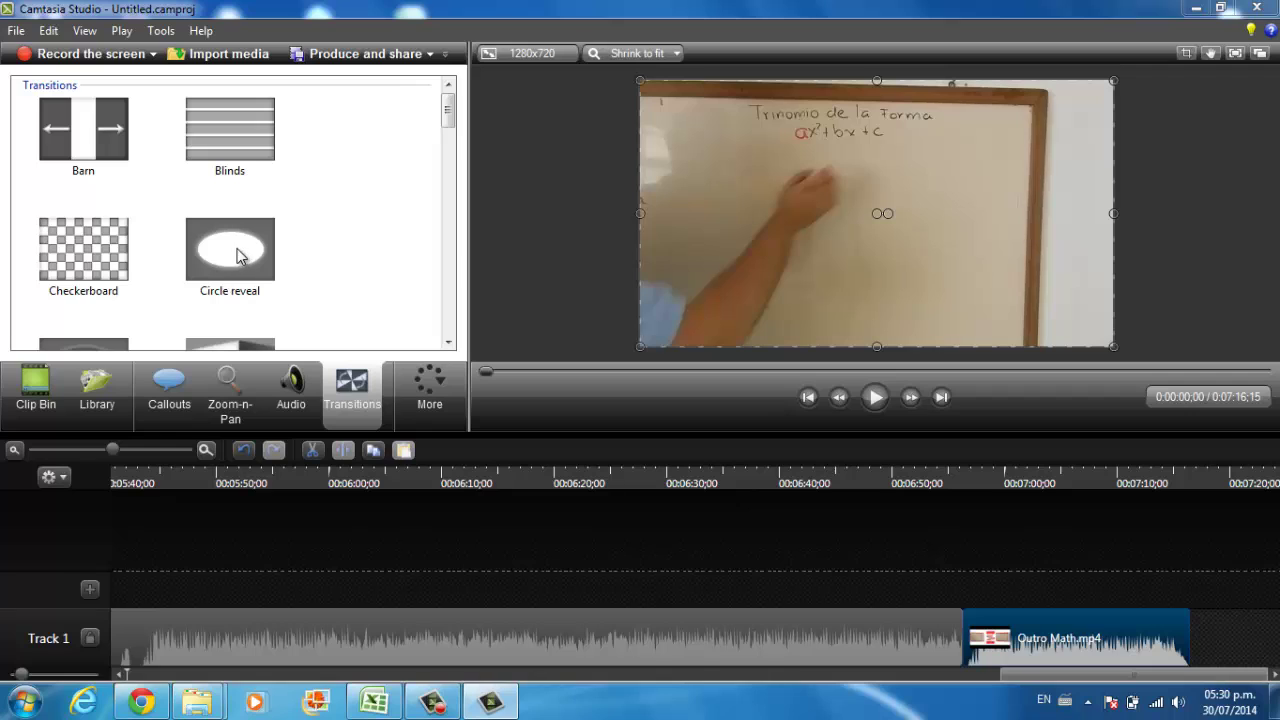
pyautogui.moveTo(447, 118); pyautogui.dragTo(440, 194)
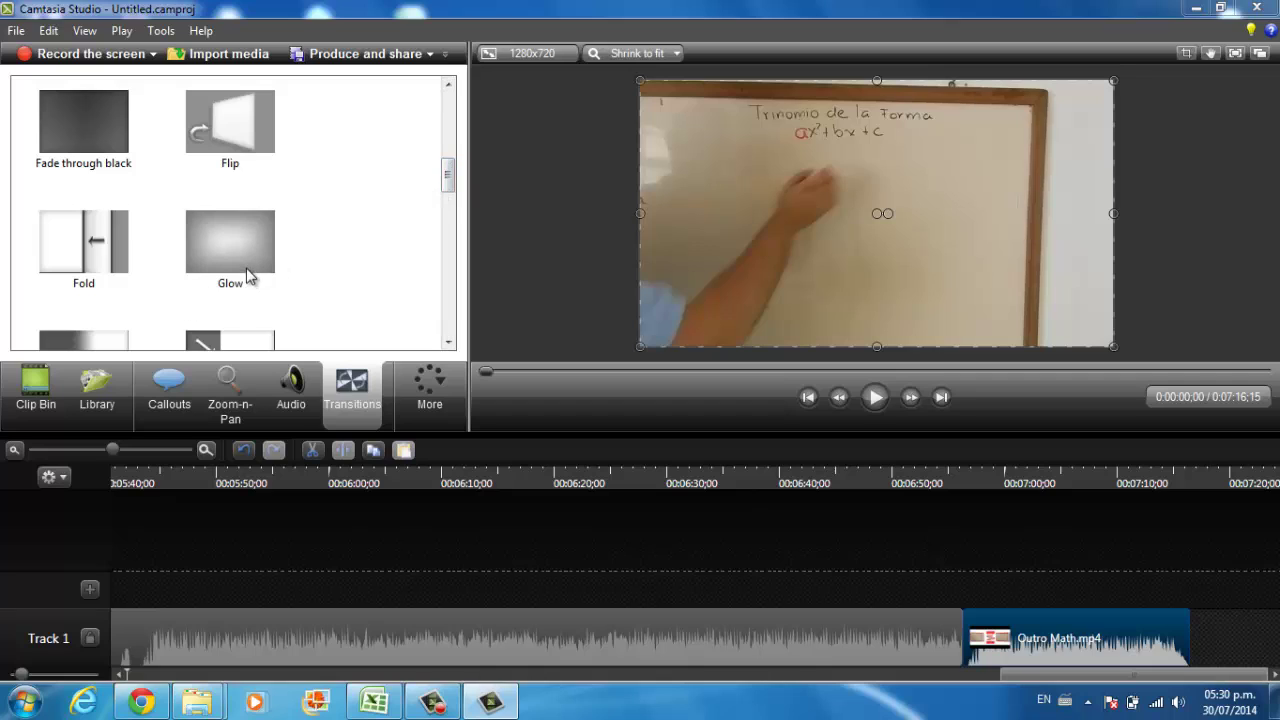
pyautogui.click(249, 268)
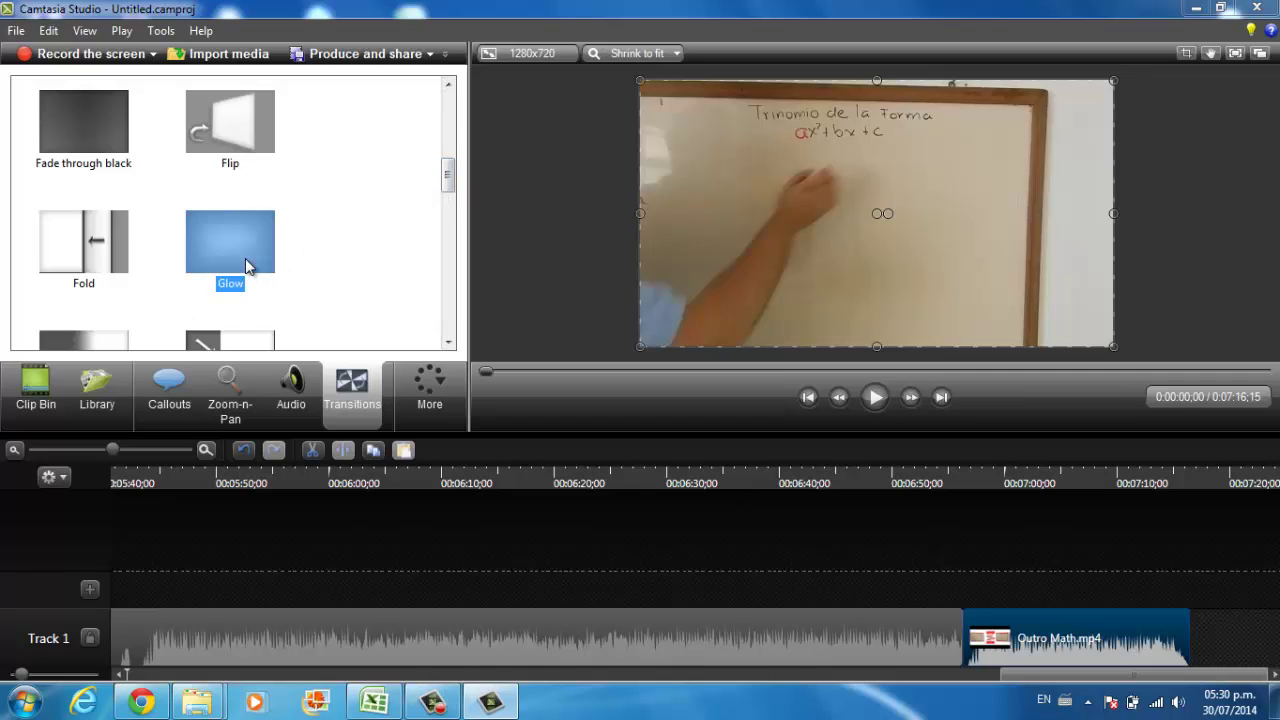
pyautogui.moveTo(281, 287); pyautogui.dragTo(465, 419)
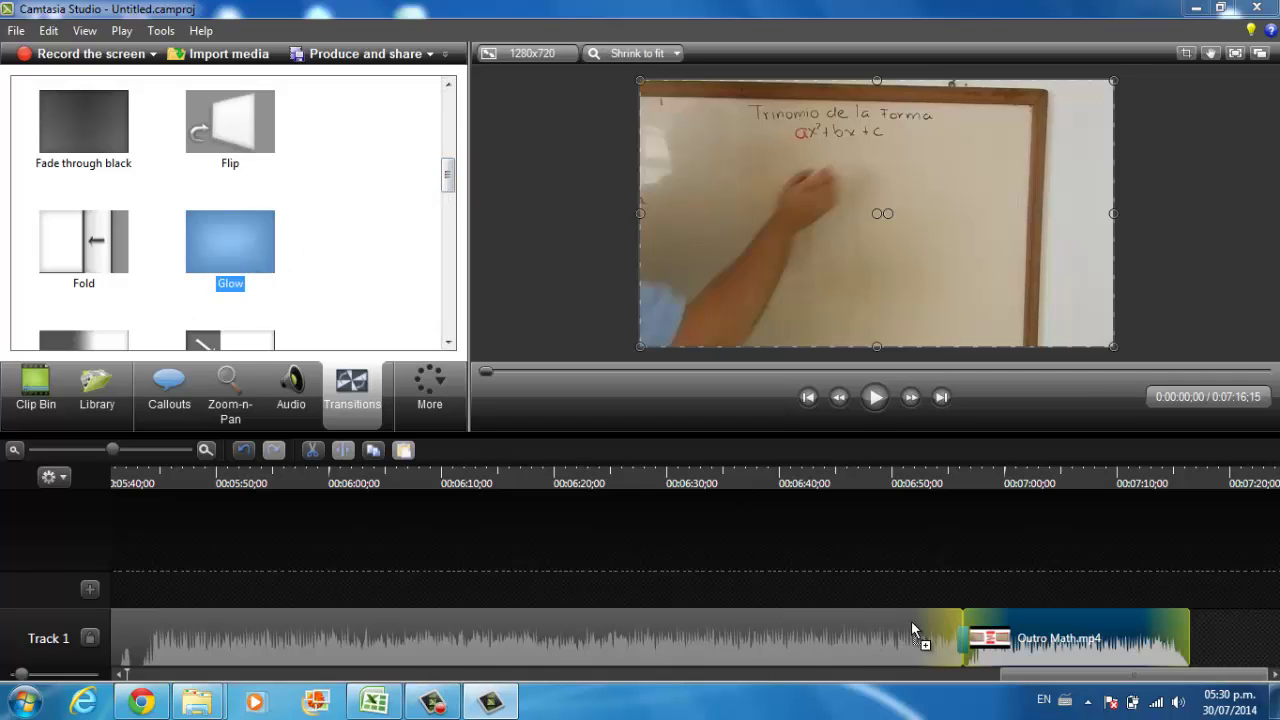
pyautogui.moveTo(955, 633); pyautogui.dragTo(952, 665)
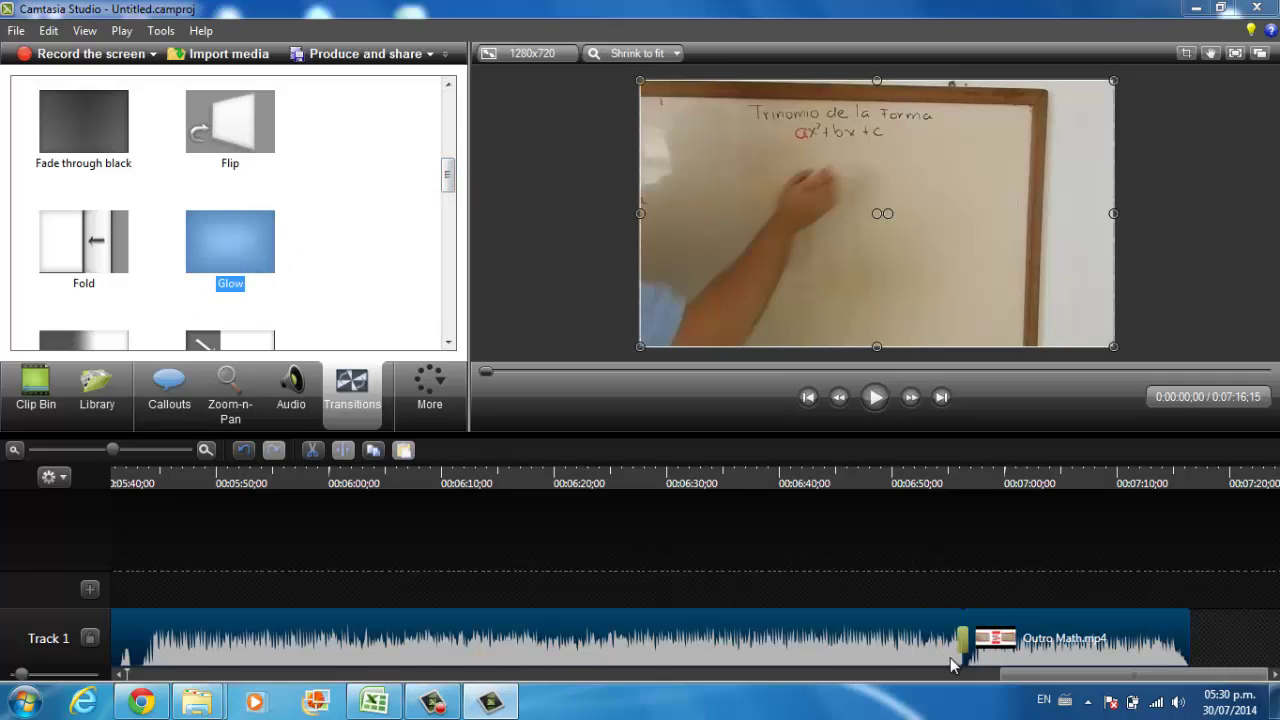
# Step: Preview playback from just before the join until the outro appears
pyautogui.click(935, 482)
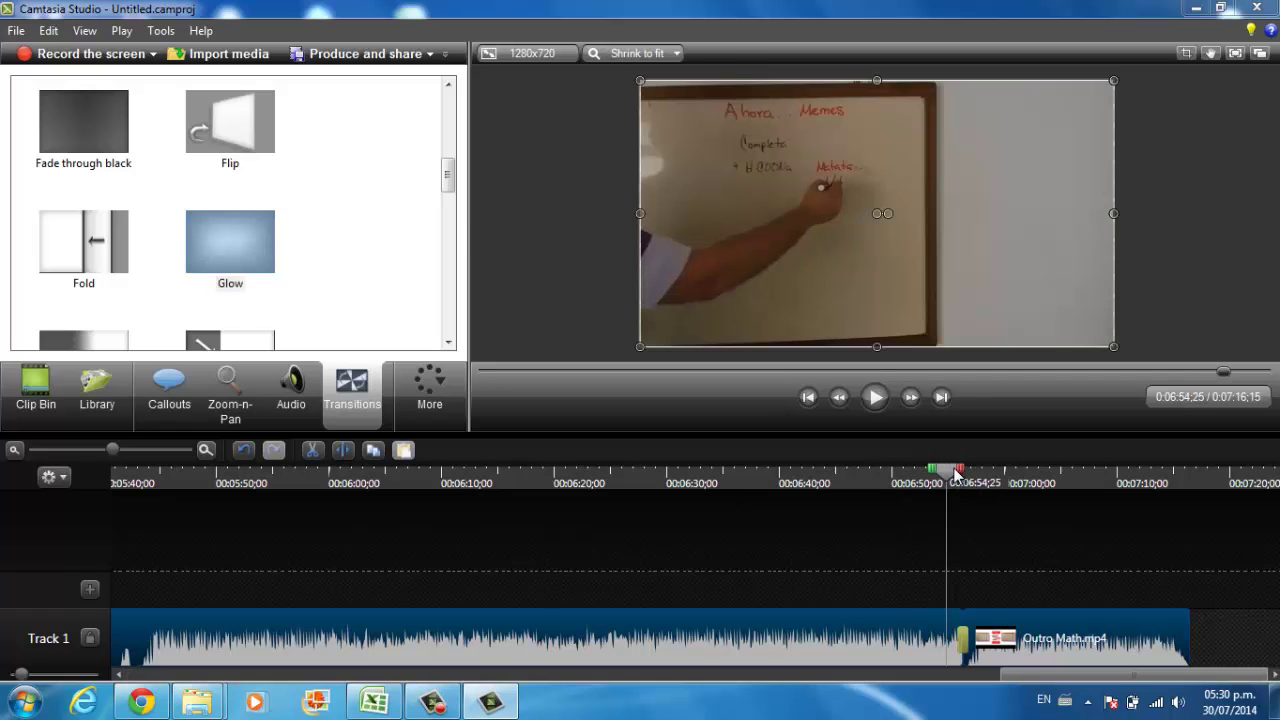
pyautogui.click(876, 397)
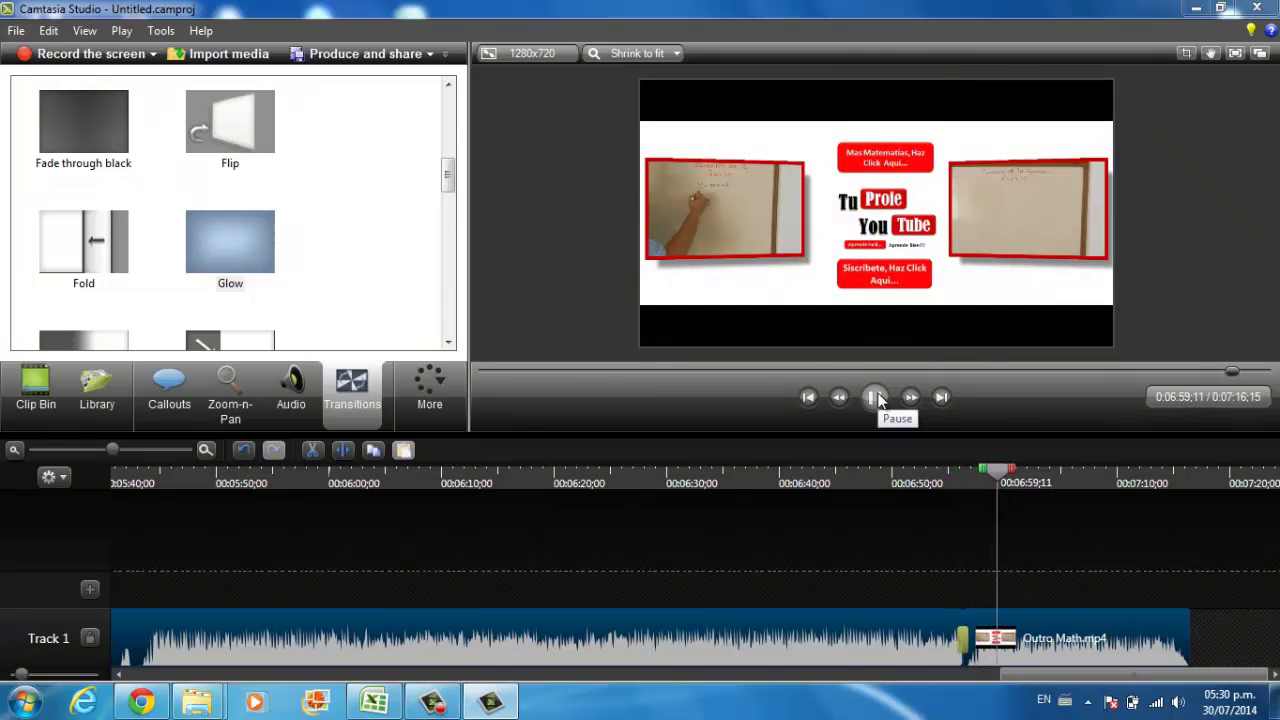
pyautogui.click(878, 398)
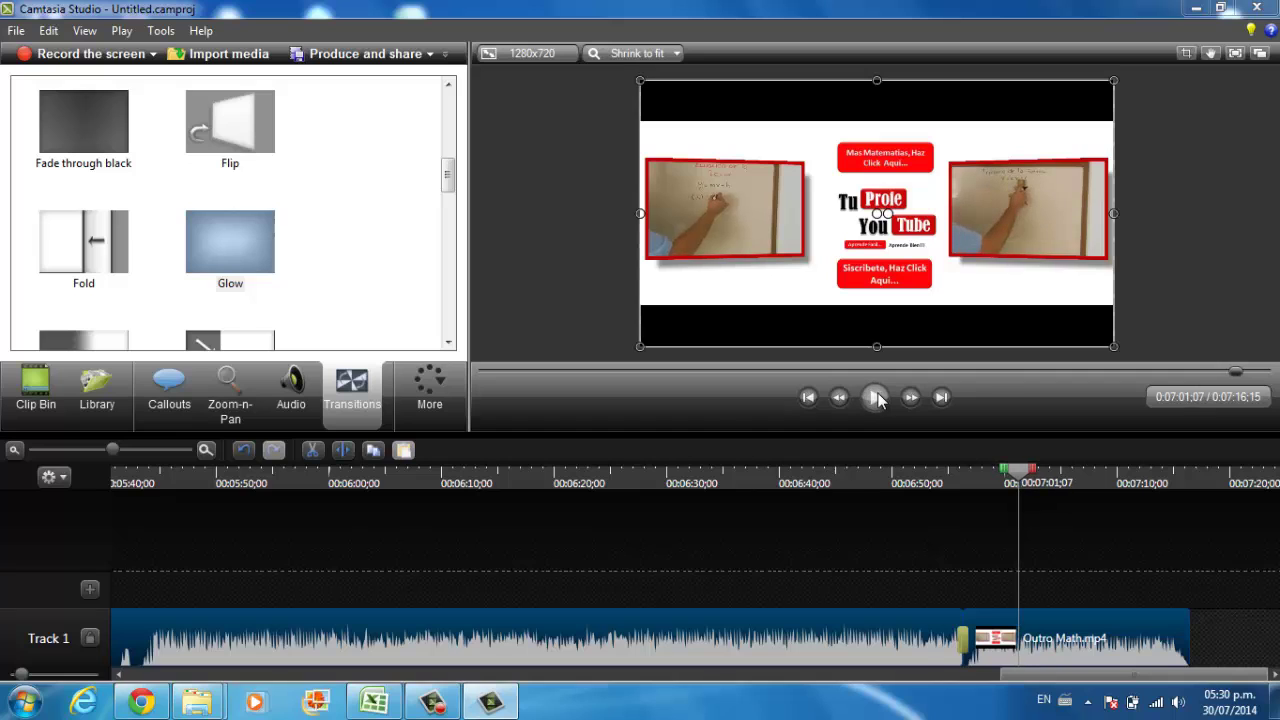
# Step: Play the lesson from about 5:45 to find where its leftover tail begins
pyautogui.scroll(5, 1120, 505)
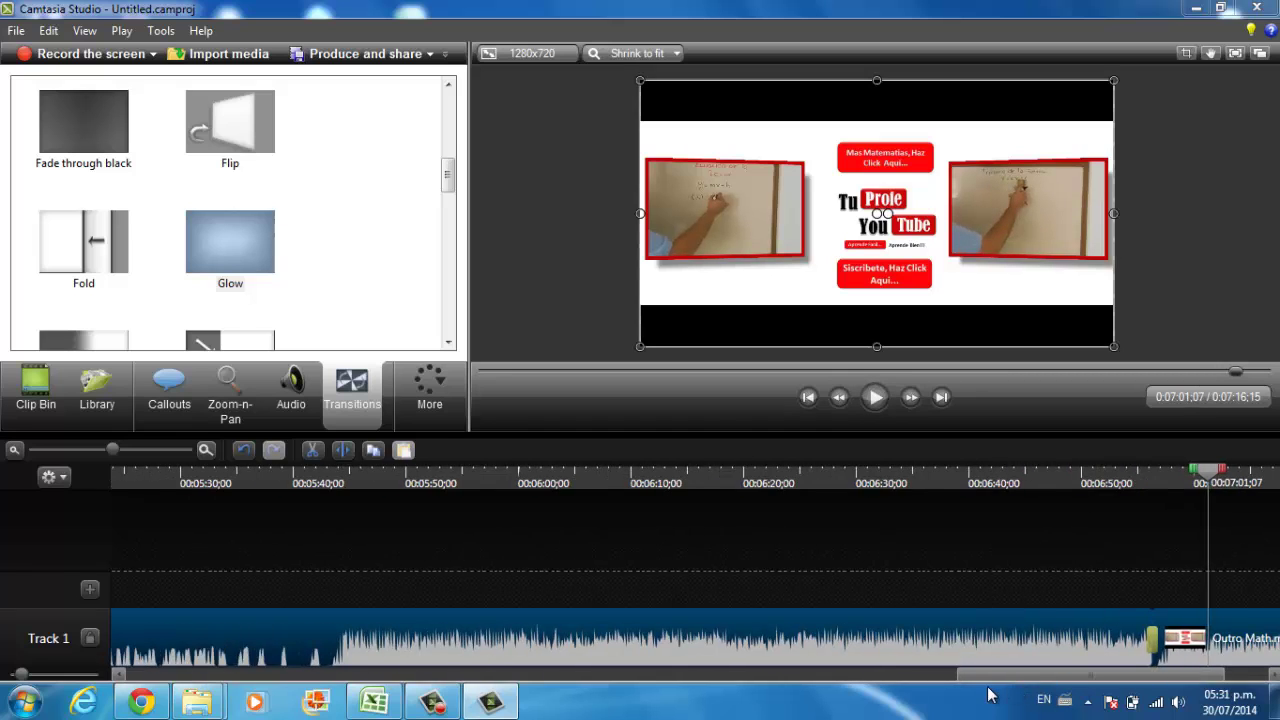
pyautogui.click(884, 484)
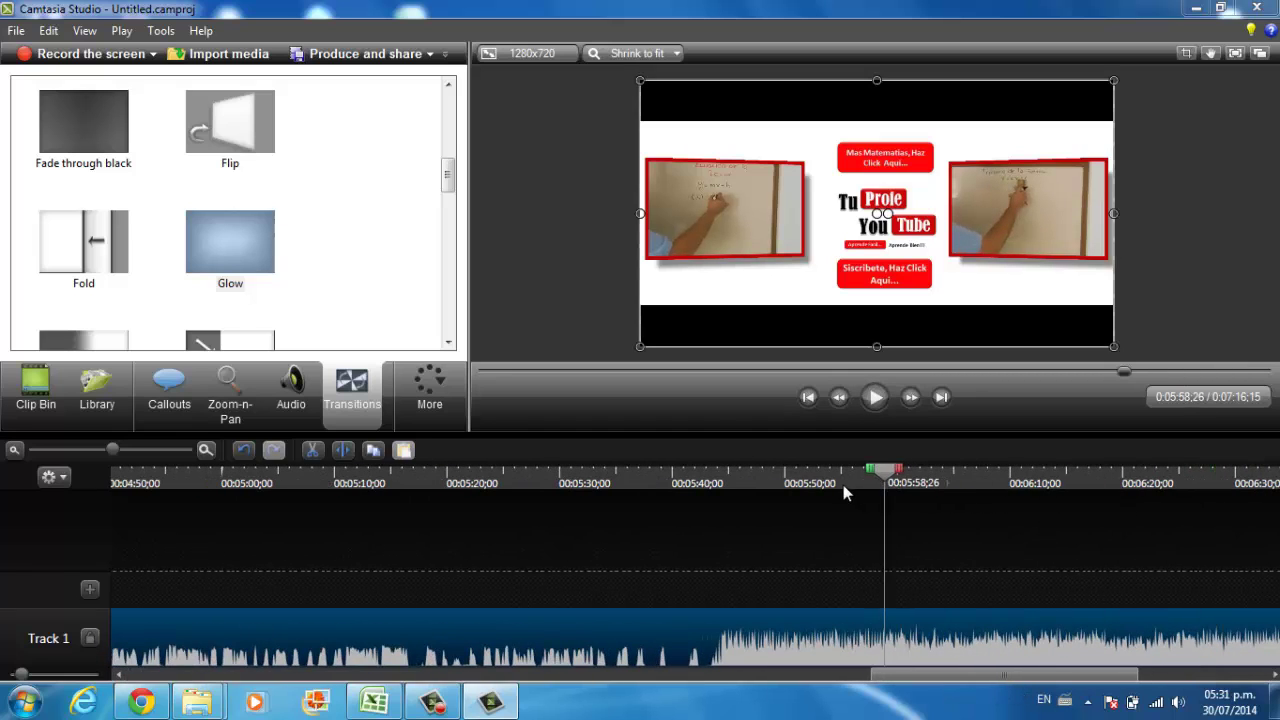
pyautogui.moveTo(786, 481); pyautogui.dragTo(675, 470)
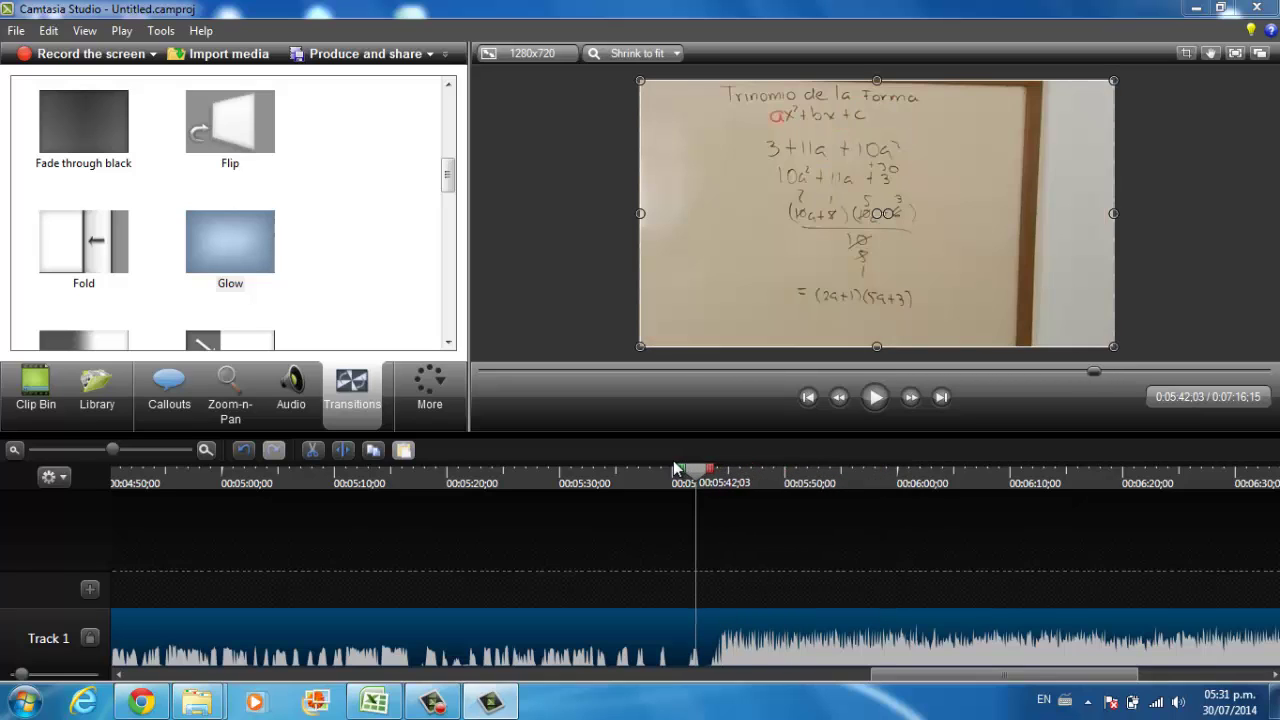
pyautogui.click(873, 400)
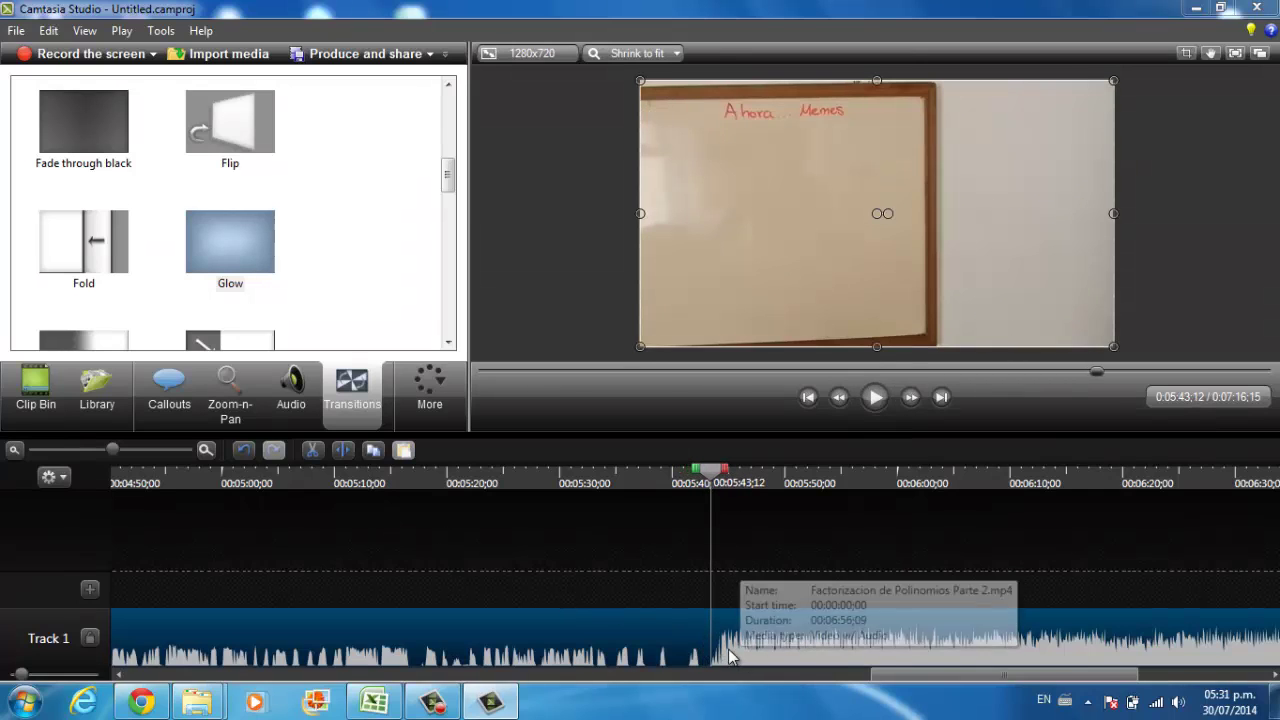
# Step: Delete the lesson clip's leftover tail and slide Outro Math.mp4 up against it
pyautogui.click(597, 543)
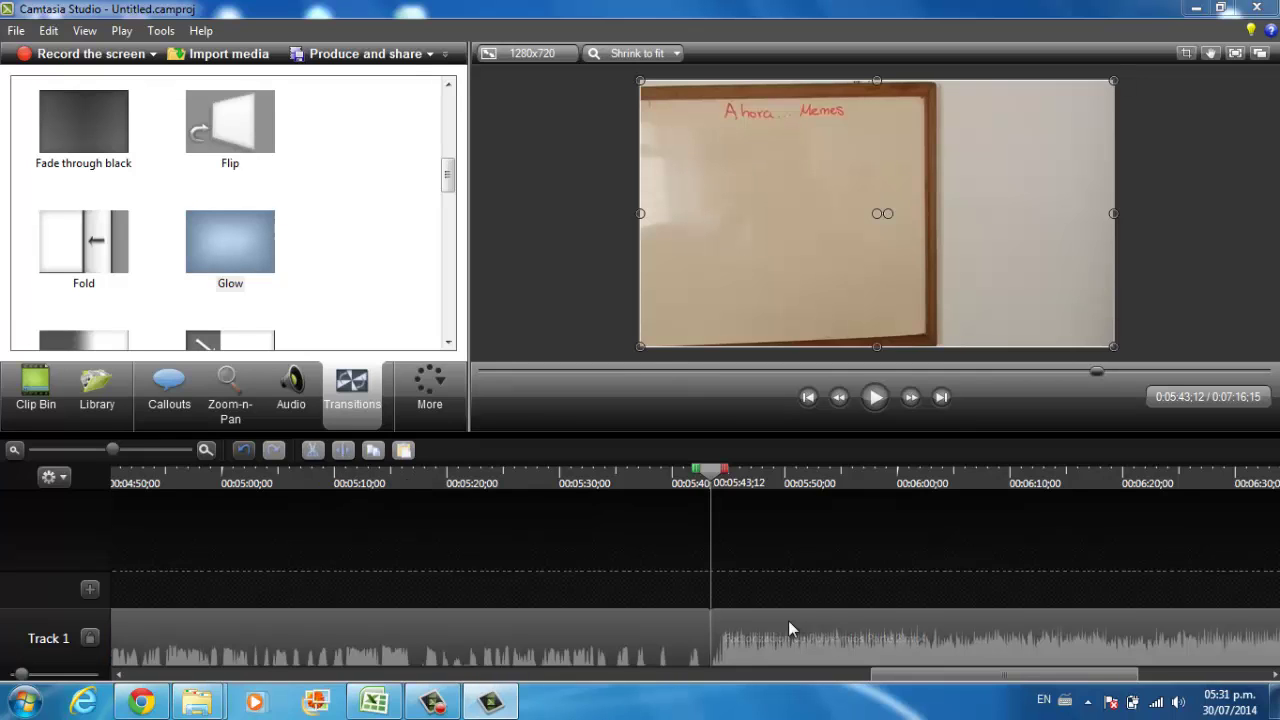
pyautogui.moveTo(924, 674); pyautogui.dragTo(1078, 698)
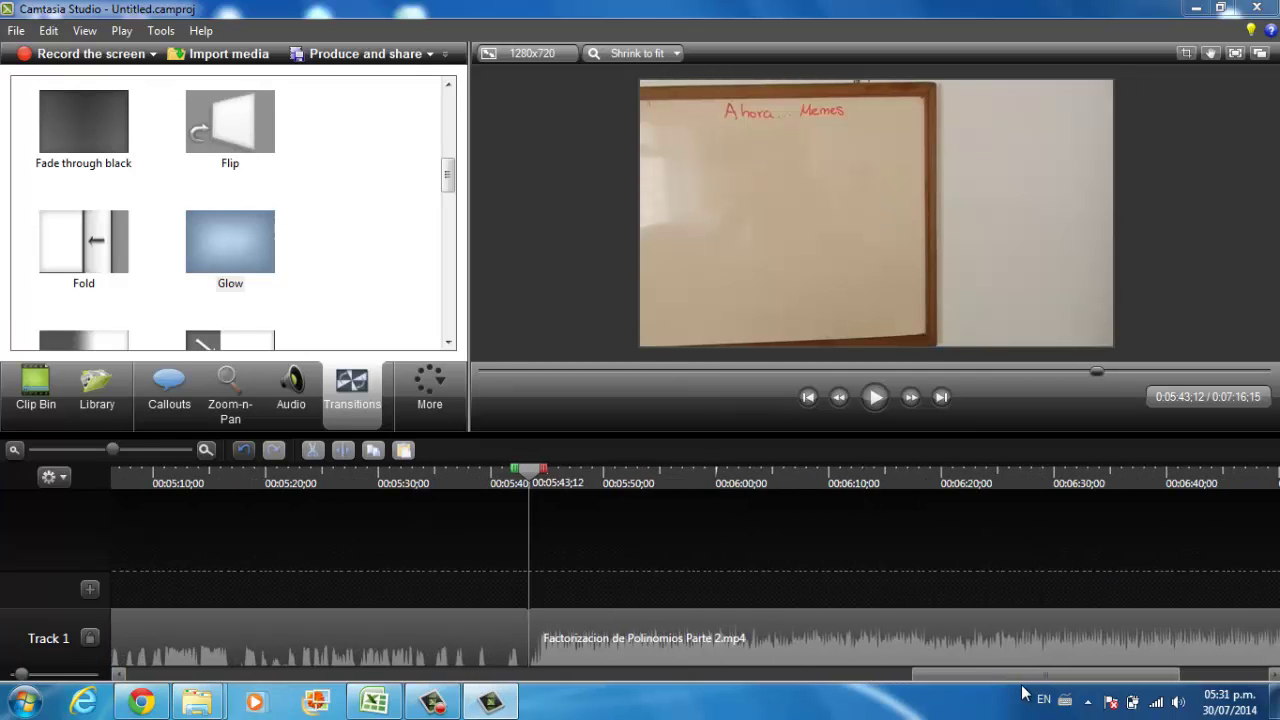
pyautogui.click(826, 656)
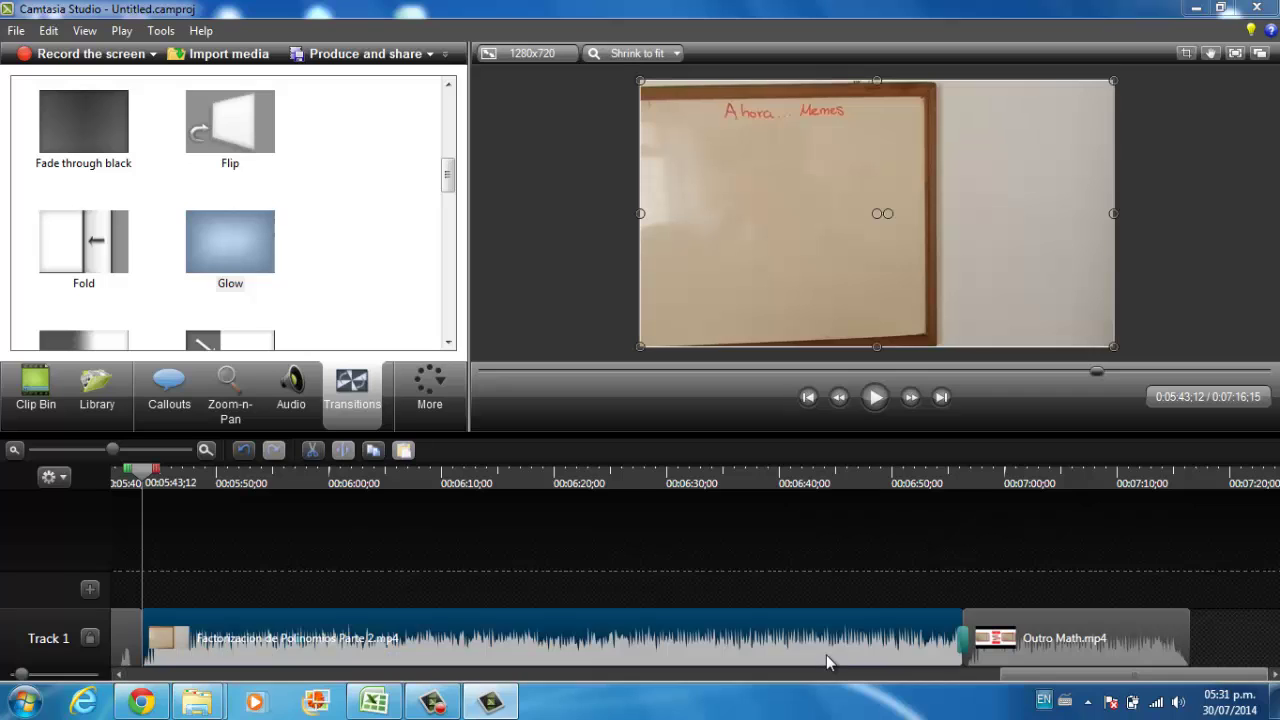
pyautogui.press('Delete')
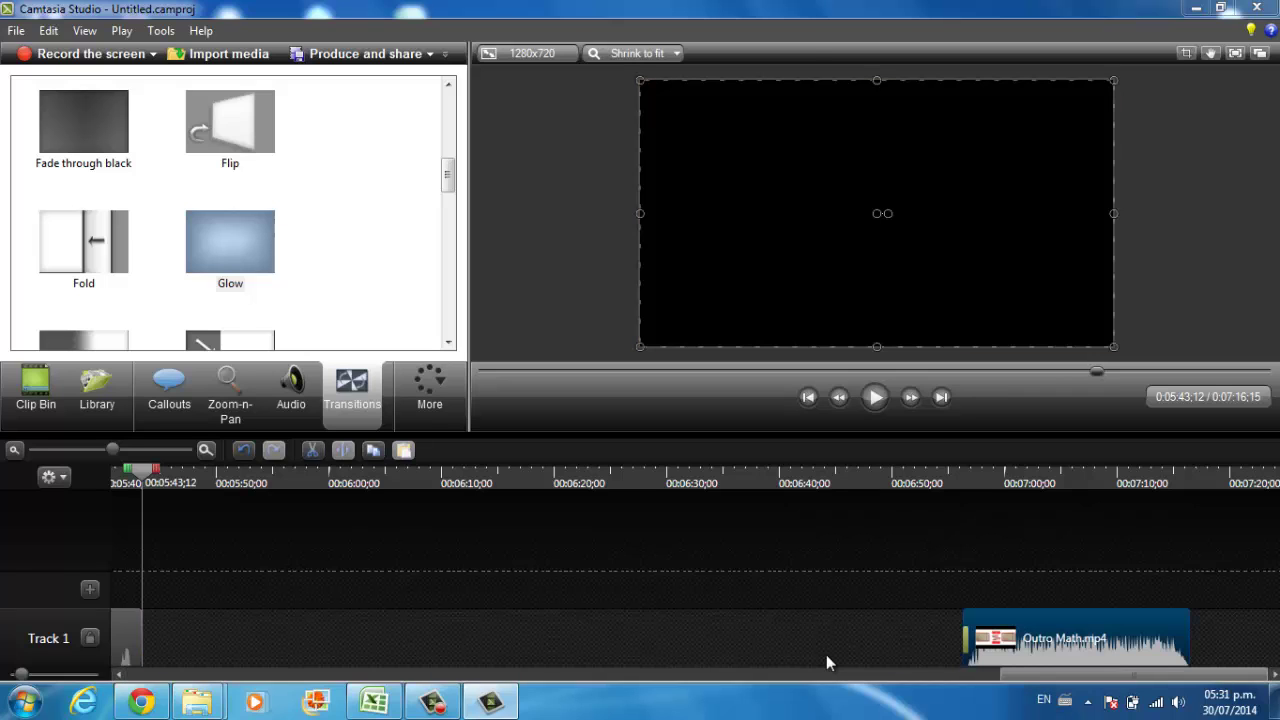
pyautogui.moveTo(1108, 650); pyautogui.dragTo(310, 690)
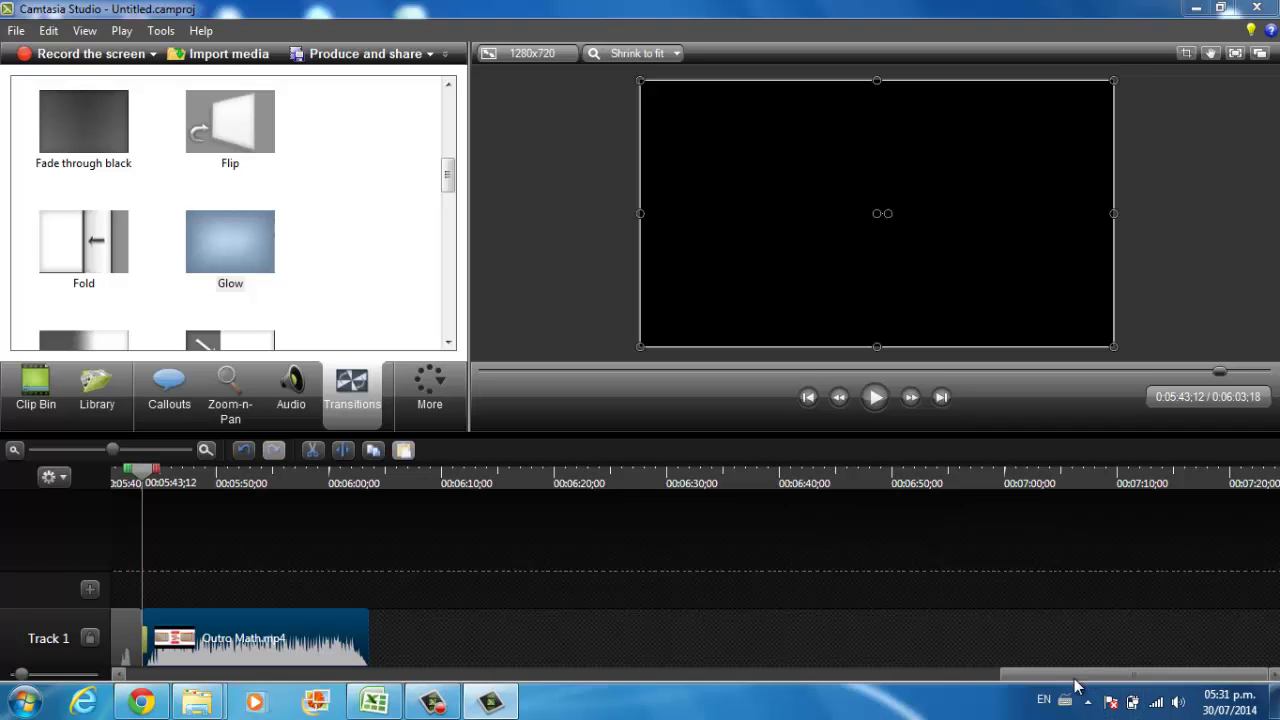
pyautogui.moveTo(1085, 675)
pyautogui.mouseDown()
pyautogui.moveTo(920, 703)
pyautogui.moveTo(1033, 682)
pyautogui.mouseUp()
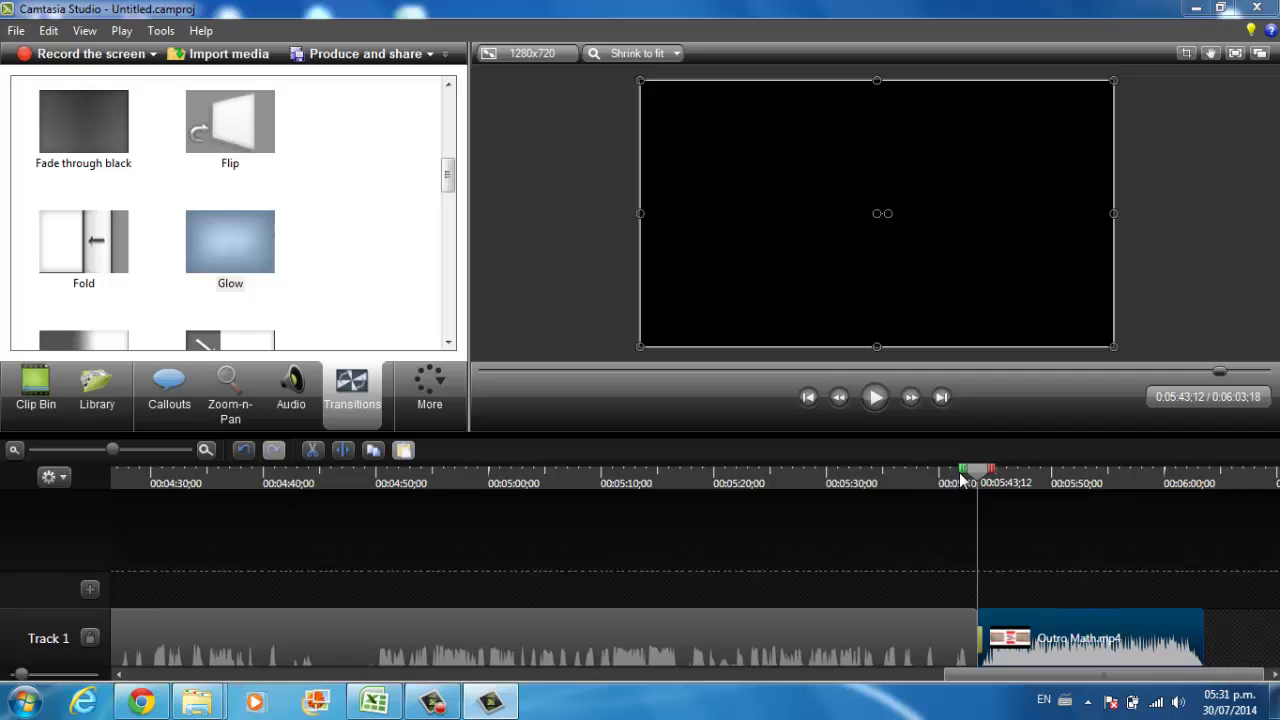
# Step: Replay the cut from about 5:41 to check the transition into the outro
pyautogui.moveTo(982, 478); pyautogui.dragTo(960, 478)
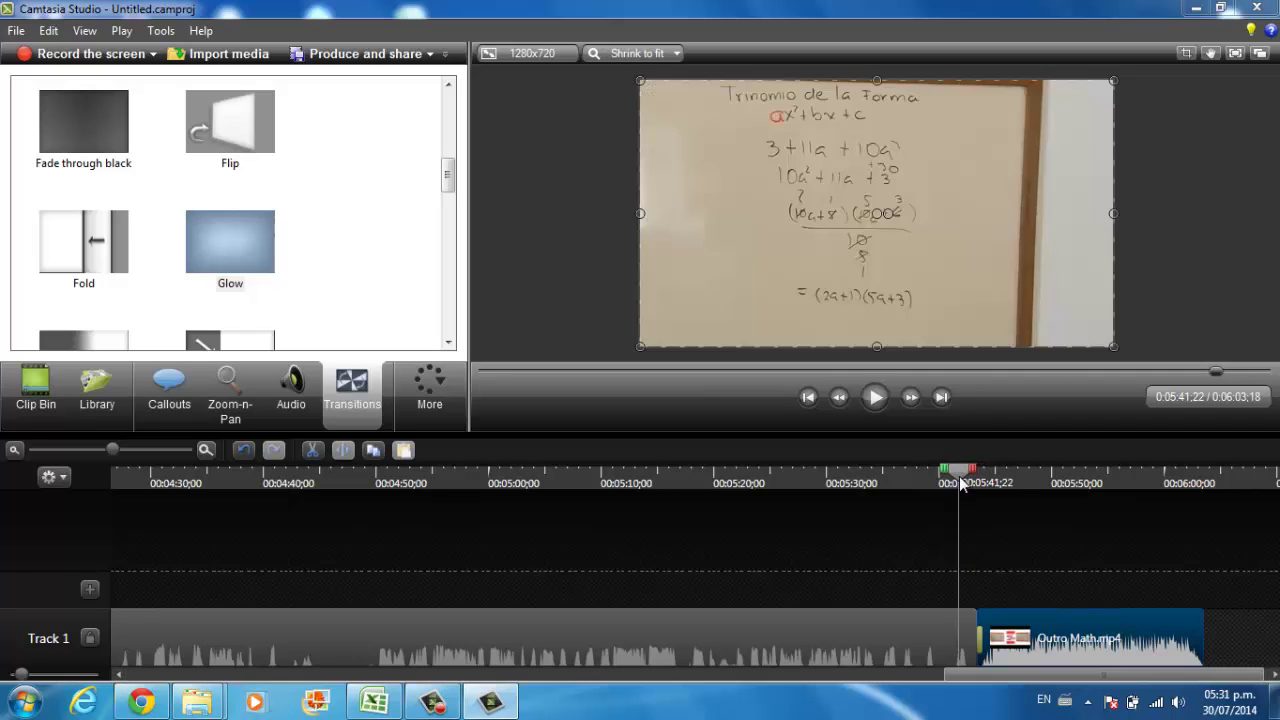
pyautogui.click(875, 398)
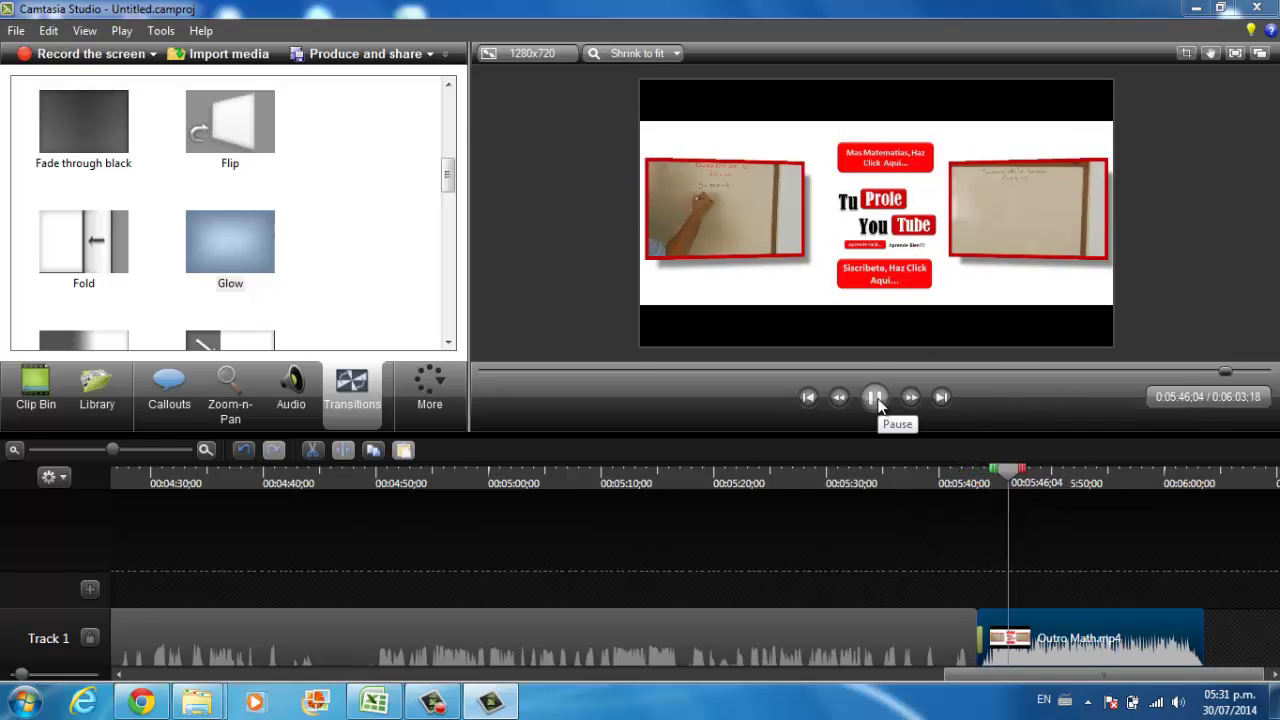
pyautogui.click(877, 399)
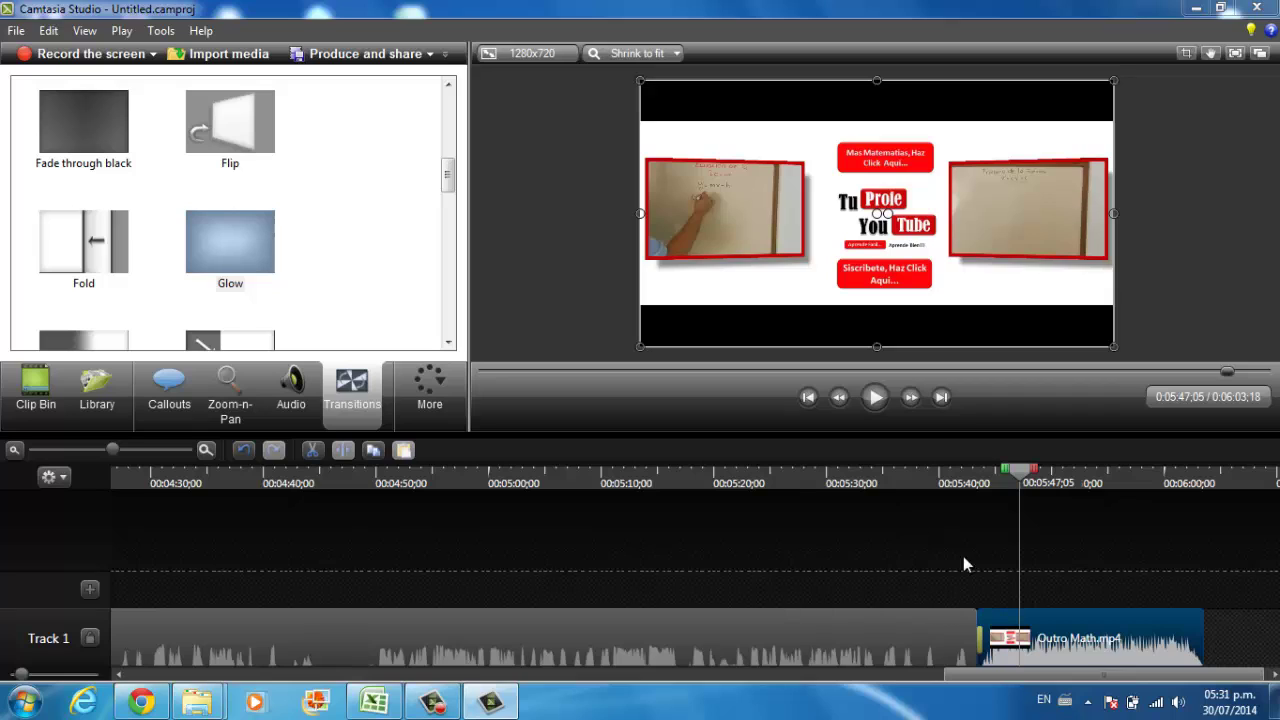
pyautogui.click(960, 483)
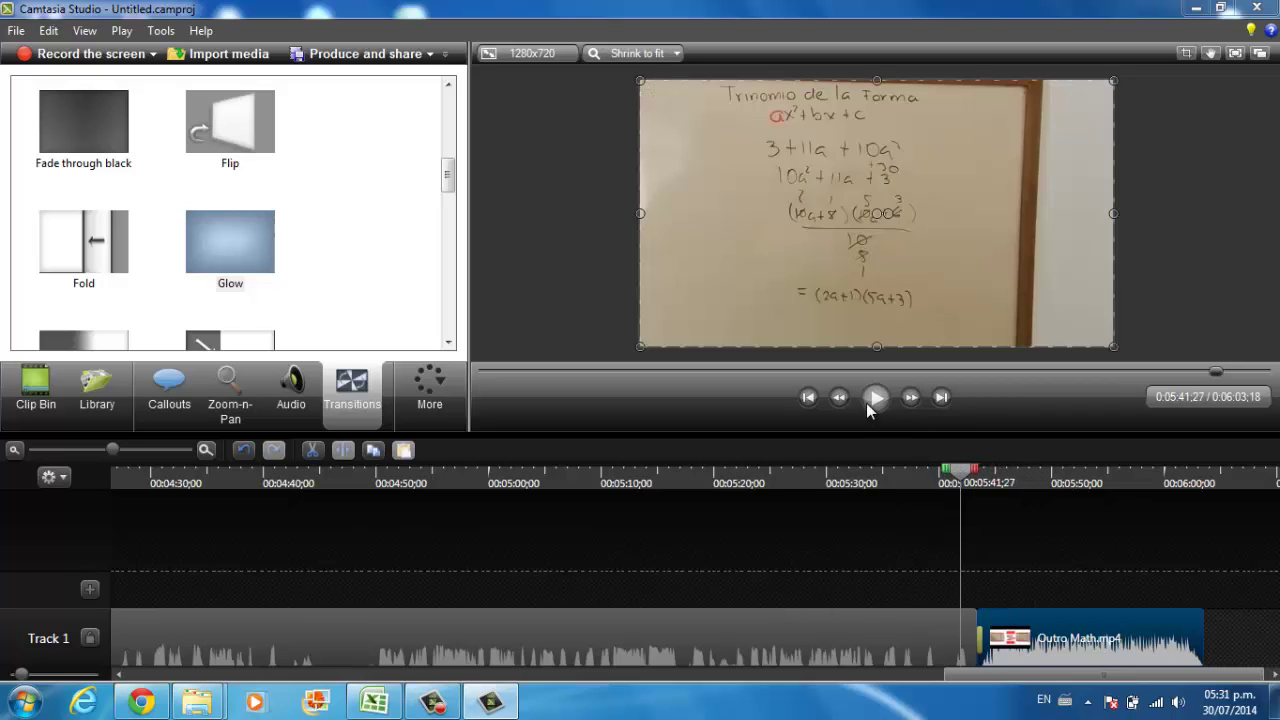
pyautogui.click(868, 403)
pyautogui.click(876, 403)
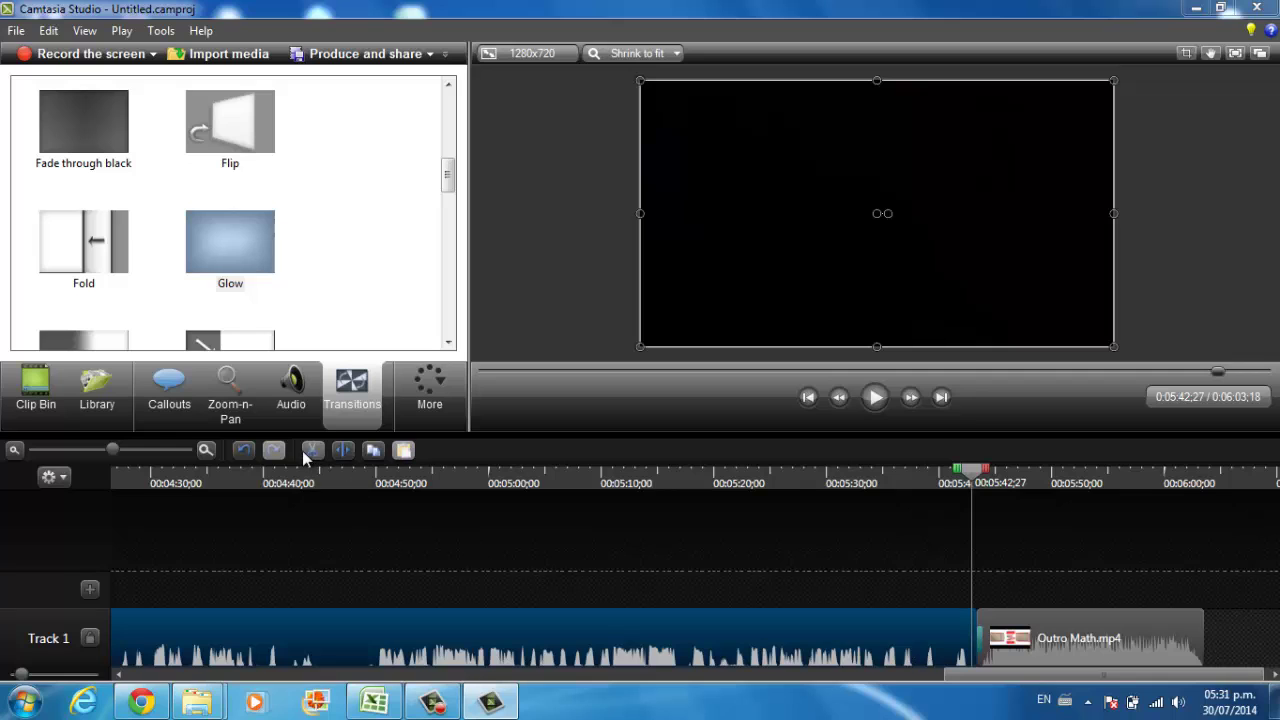
# Step: Delete the short black clip before the outro and slide Outro Math.mp4 left to close the gap
pyautogui.click(752, 676)
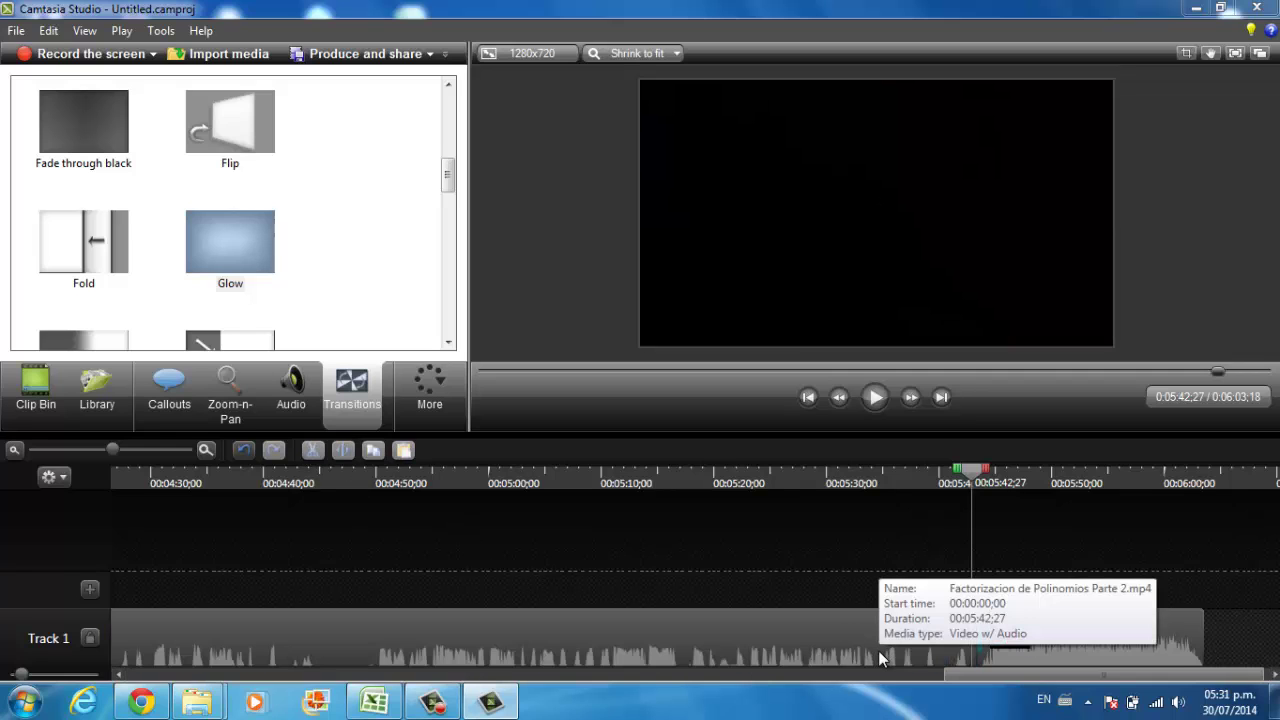
pyautogui.scroll(2, 878, 650)
pyautogui.scroll(2, 878, 650)
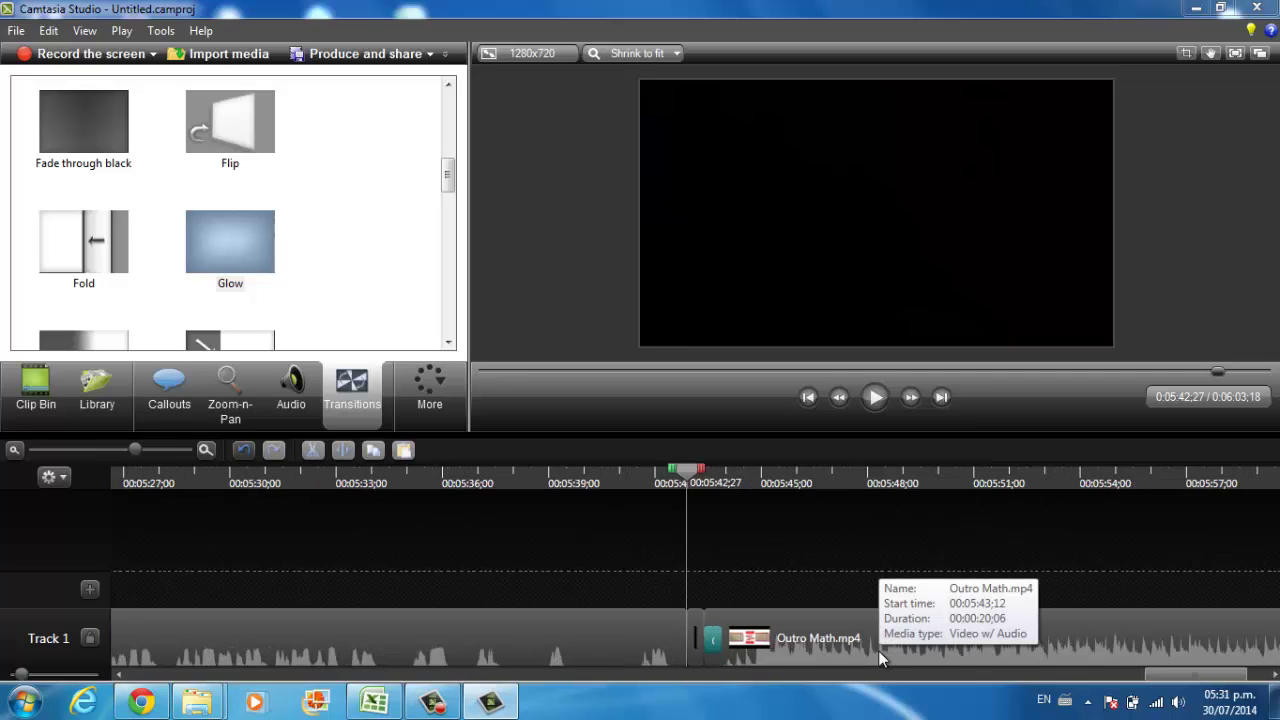
pyautogui.click(699, 660)
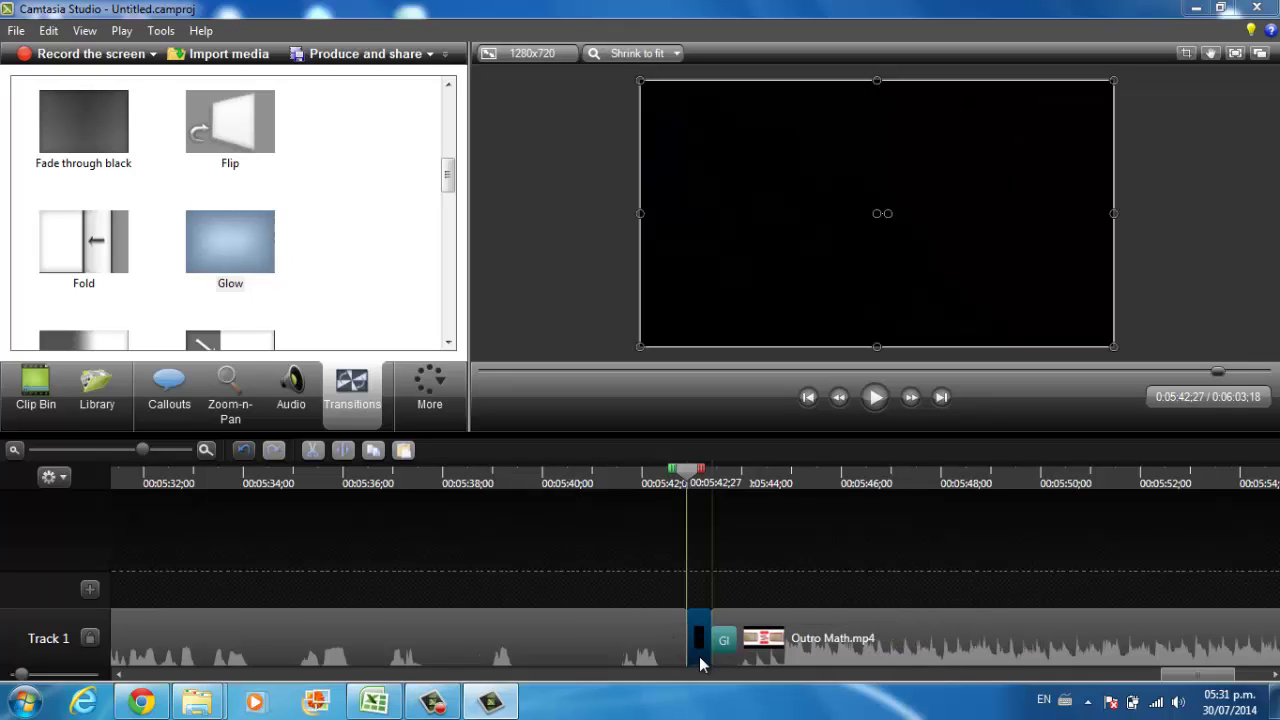
pyautogui.press('Delete')
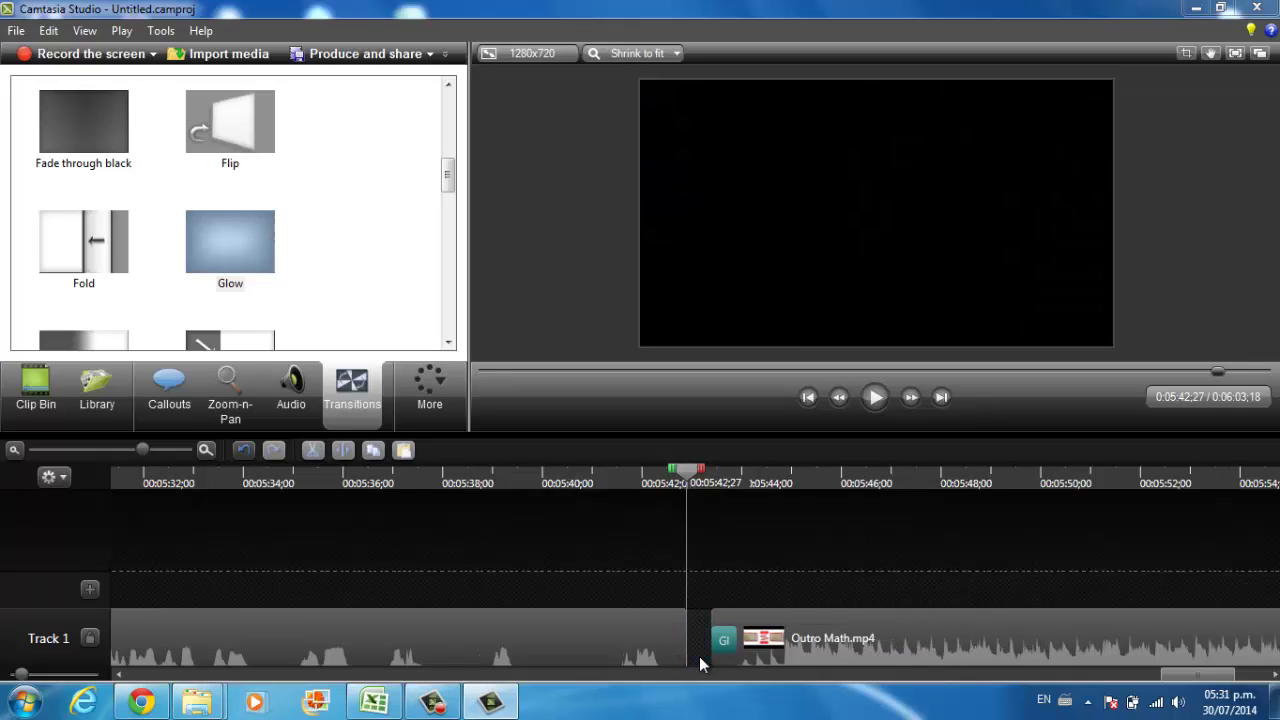
pyautogui.moveTo(966, 628); pyautogui.dragTo(934, 628)
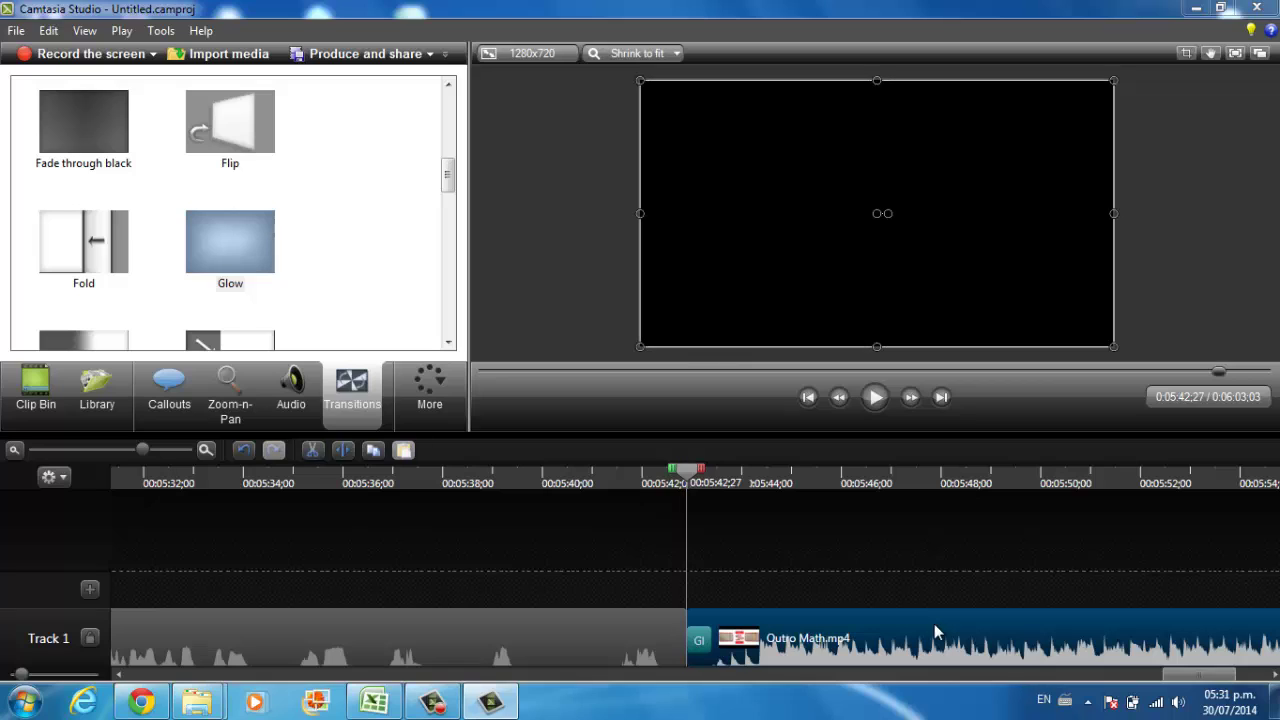
# Step: Replace the Glow transition at the outro's start with a Pixelate transition
pyautogui.moveTo(686, 477); pyautogui.dragTo(669, 477)
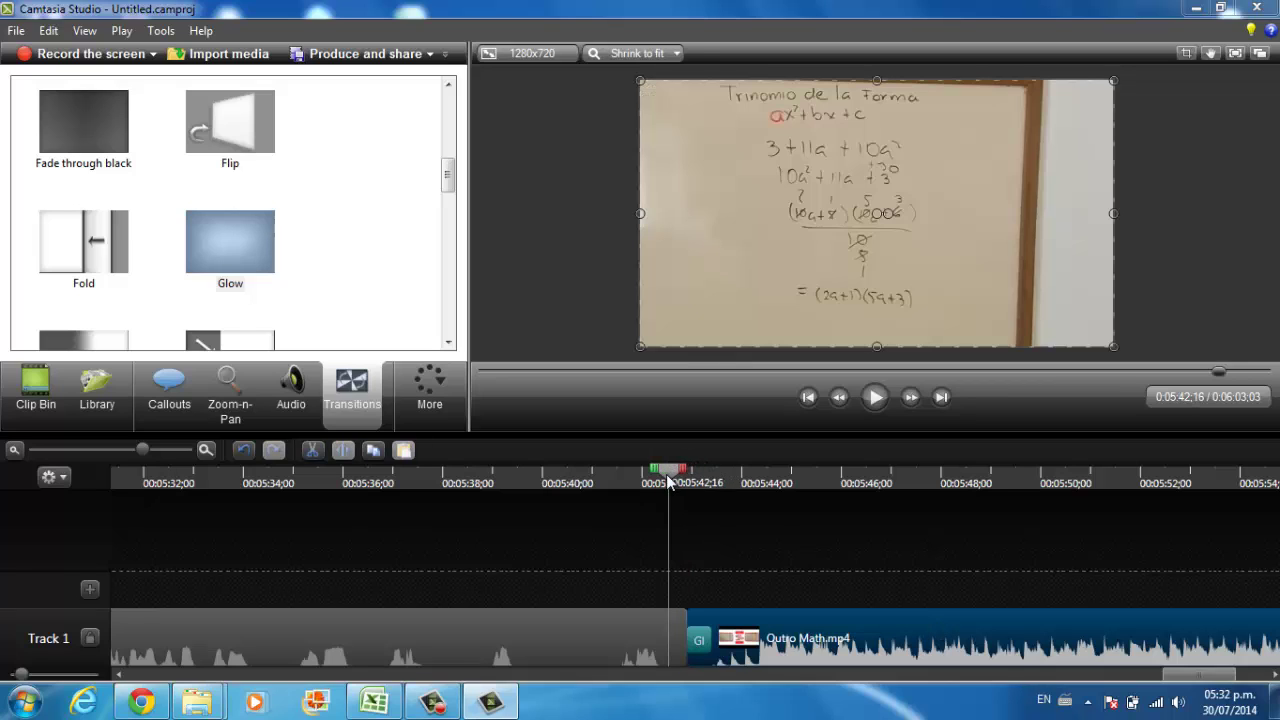
pyautogui.click(876, 399)
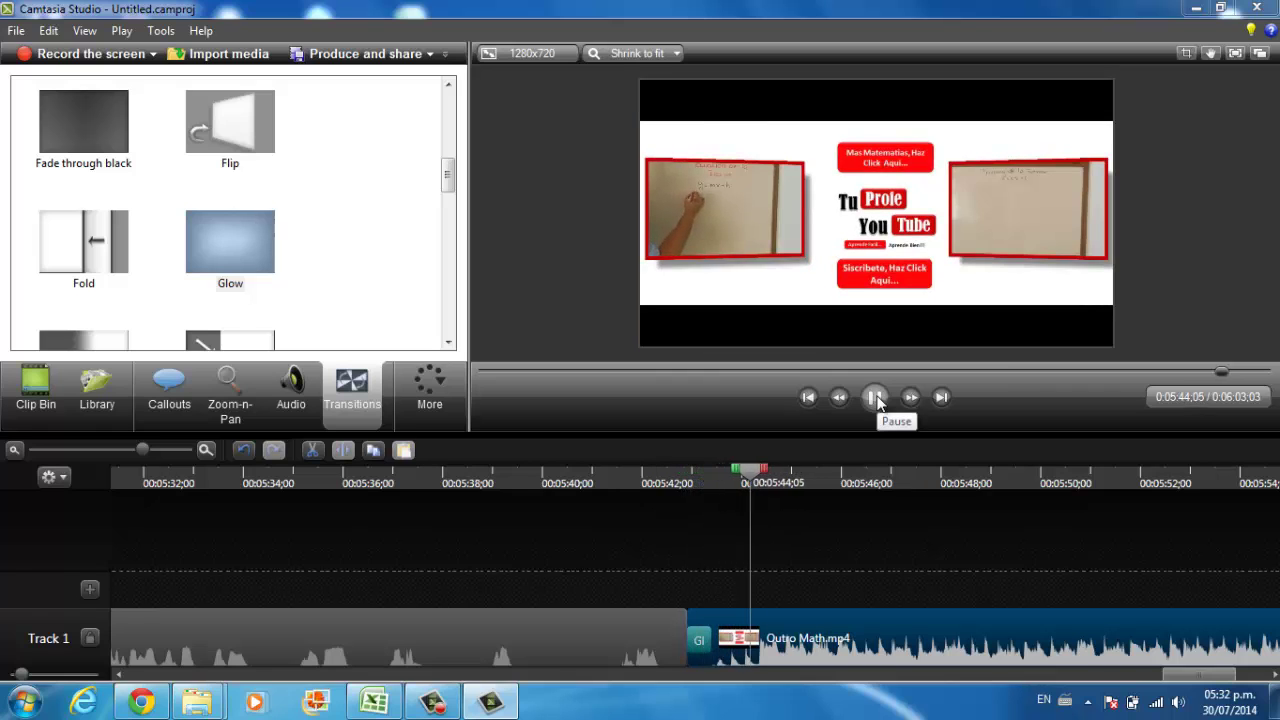
pyautogui.click(876, 399)
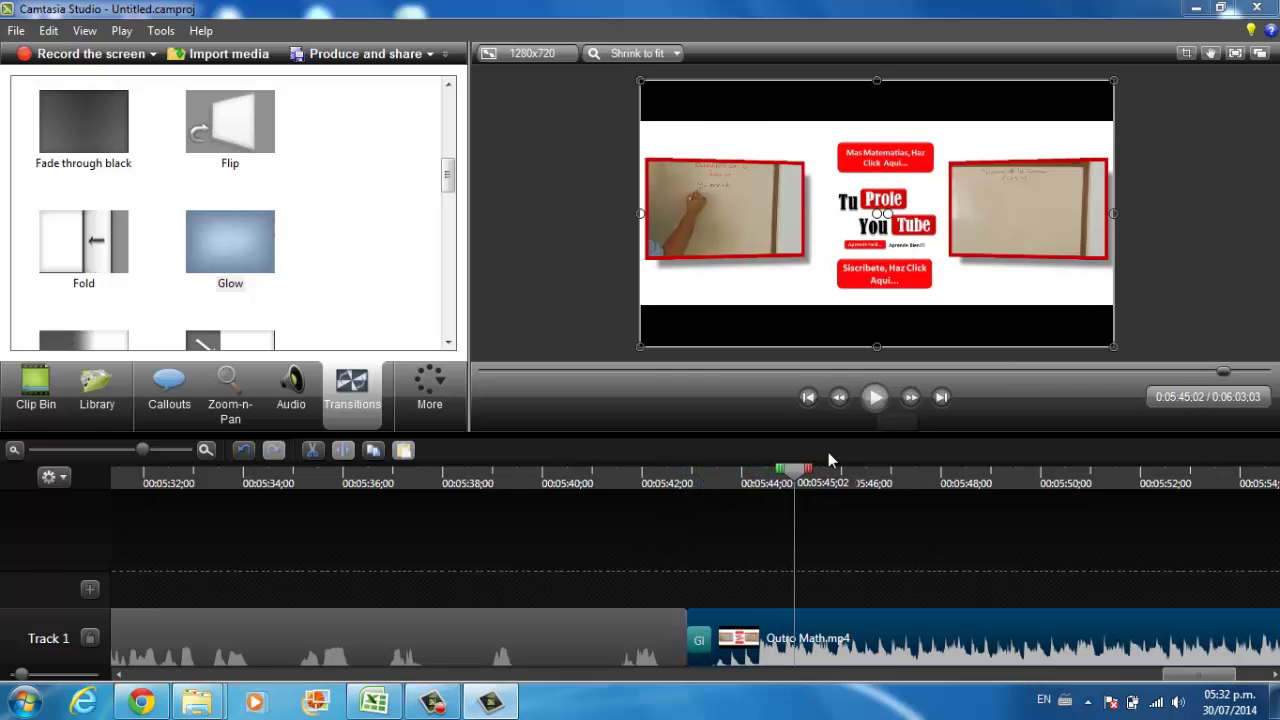
pyautogui.click(706, 640)
pyautogui.press('Delete')
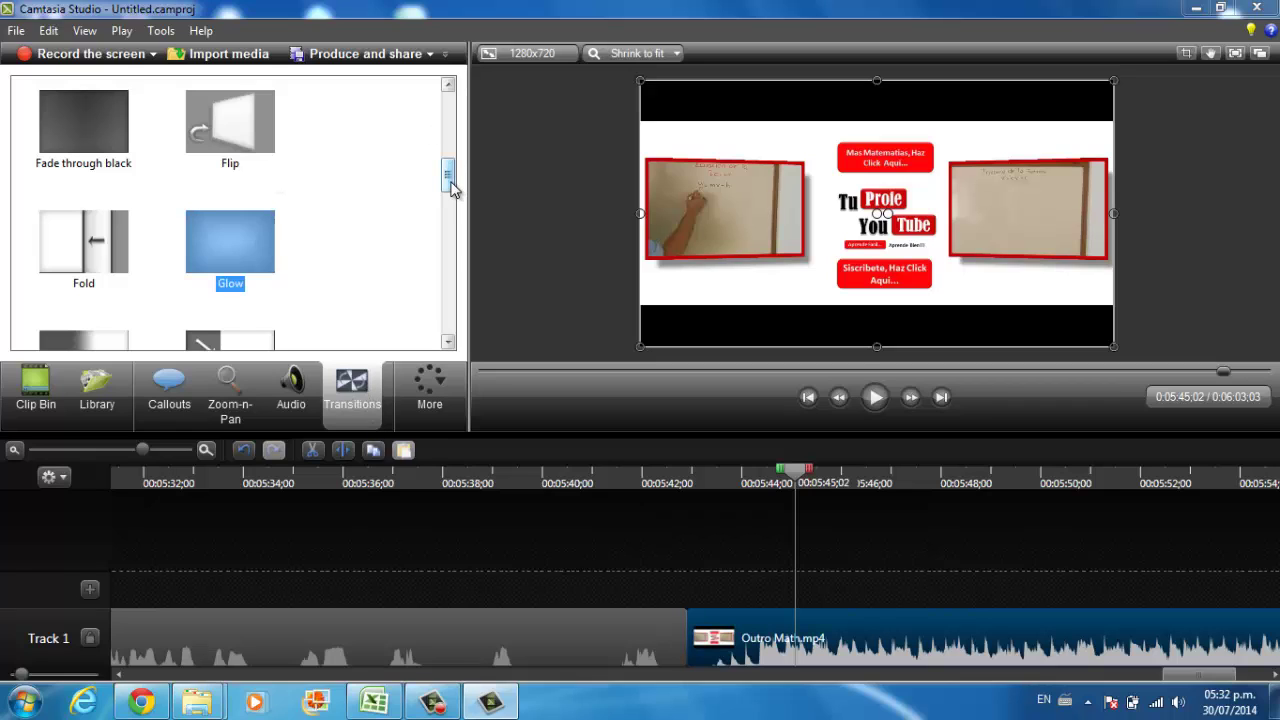
pyautogui.moveTo(448, 182); pyautogui.dragTo(447, 235)
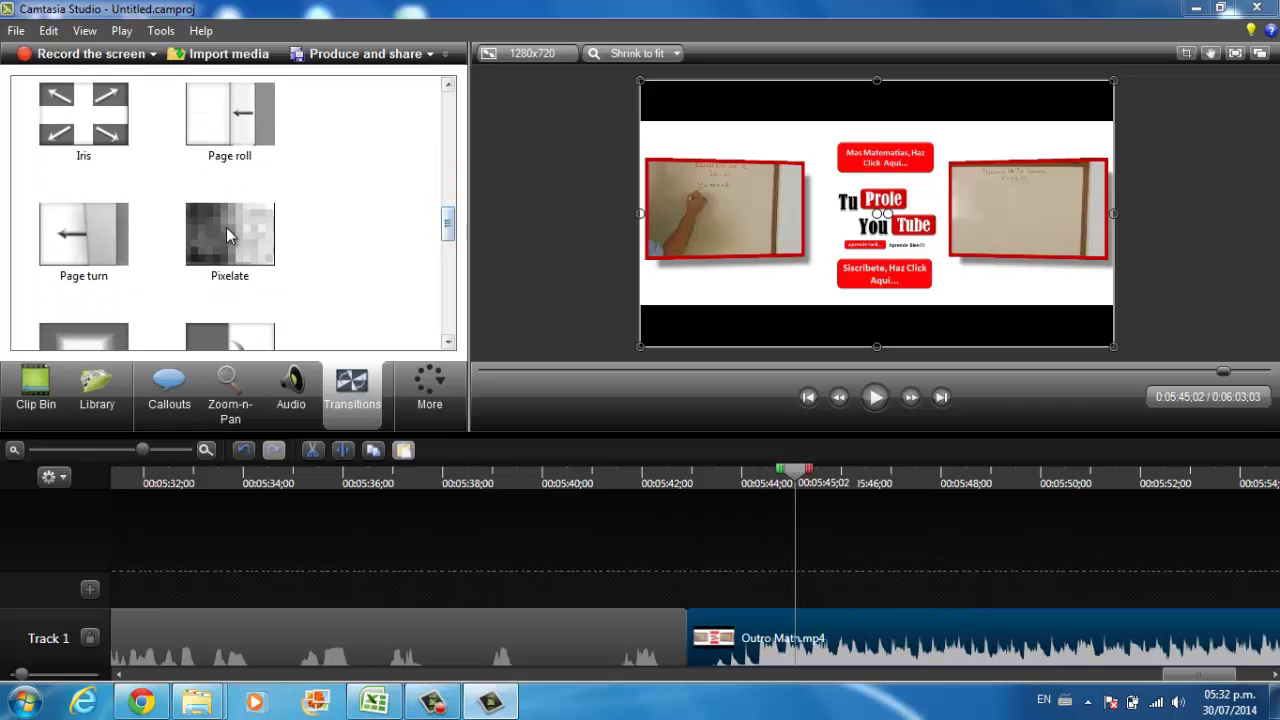
pyautogui.moveTo(230, 235); pyautogui.dragTo(680, 640)
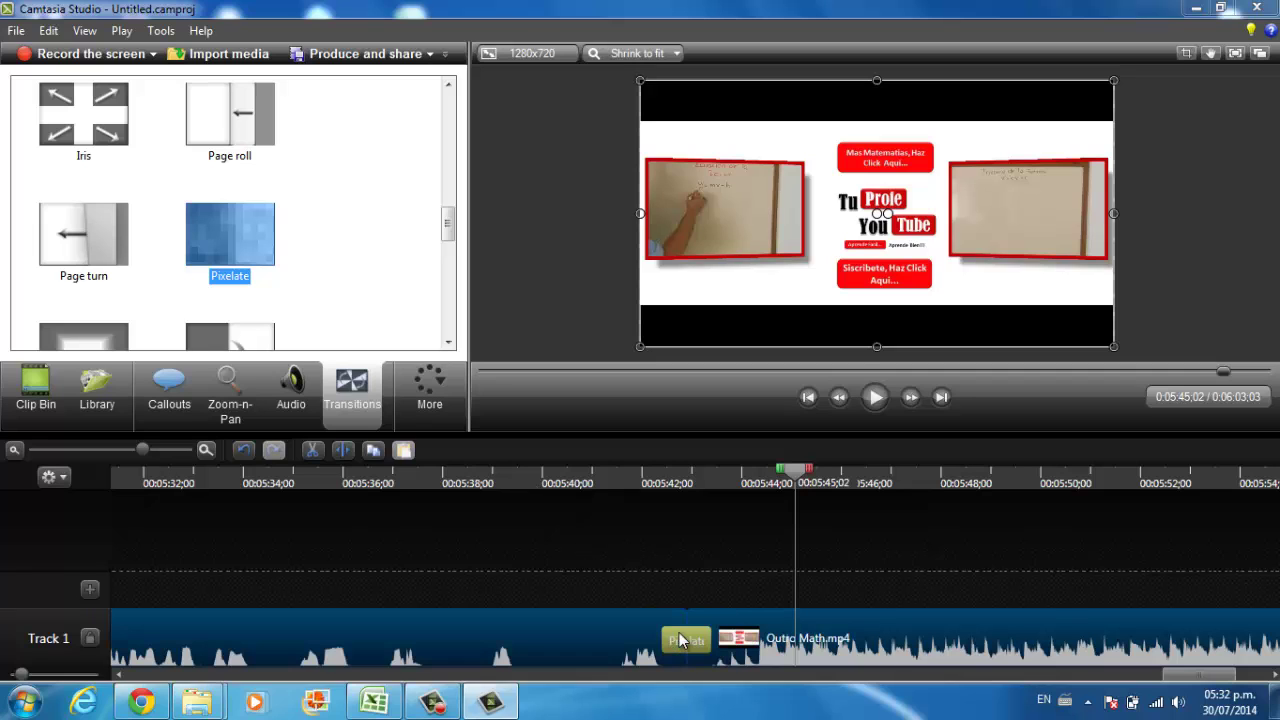
# Step: Preview the Pixelate transition into the outro, then rewind the playhead to 0:05:42
pyautogui.click(671, 484)
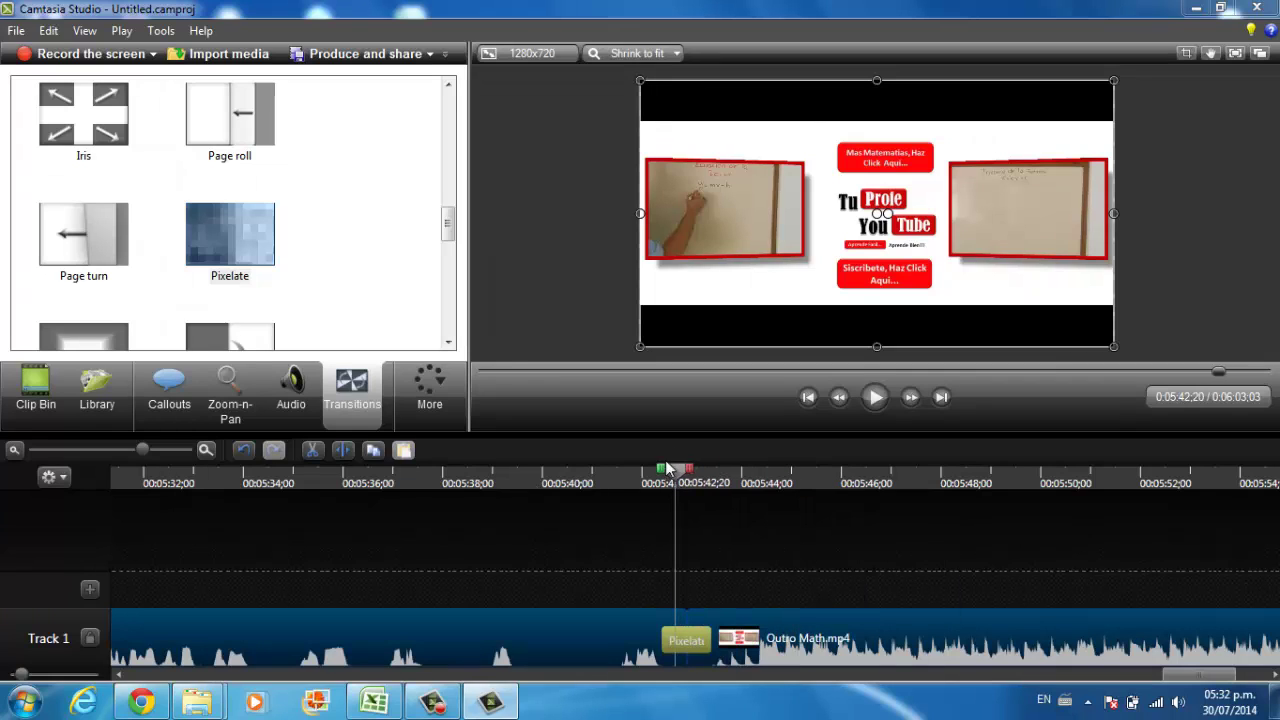
pyautogui.moveTo(671, 470); pyautogui.dragTo(662, 470)
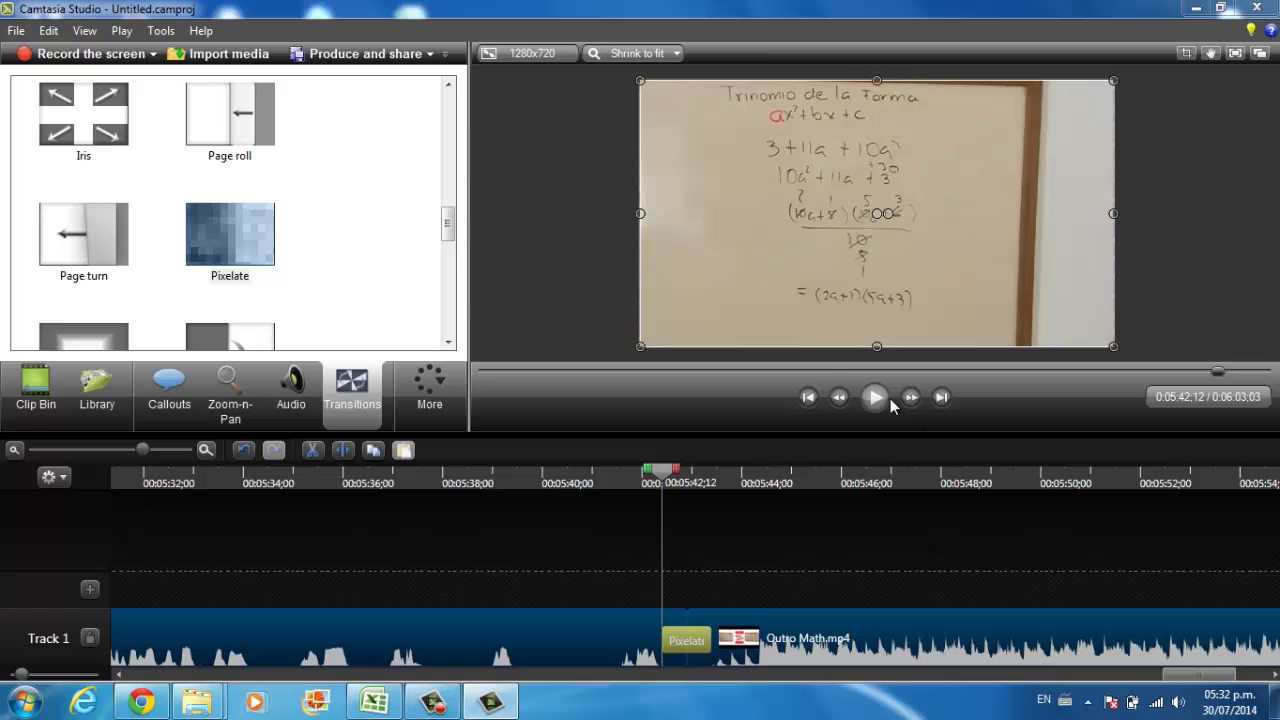
pyautogui.click(876, 398)
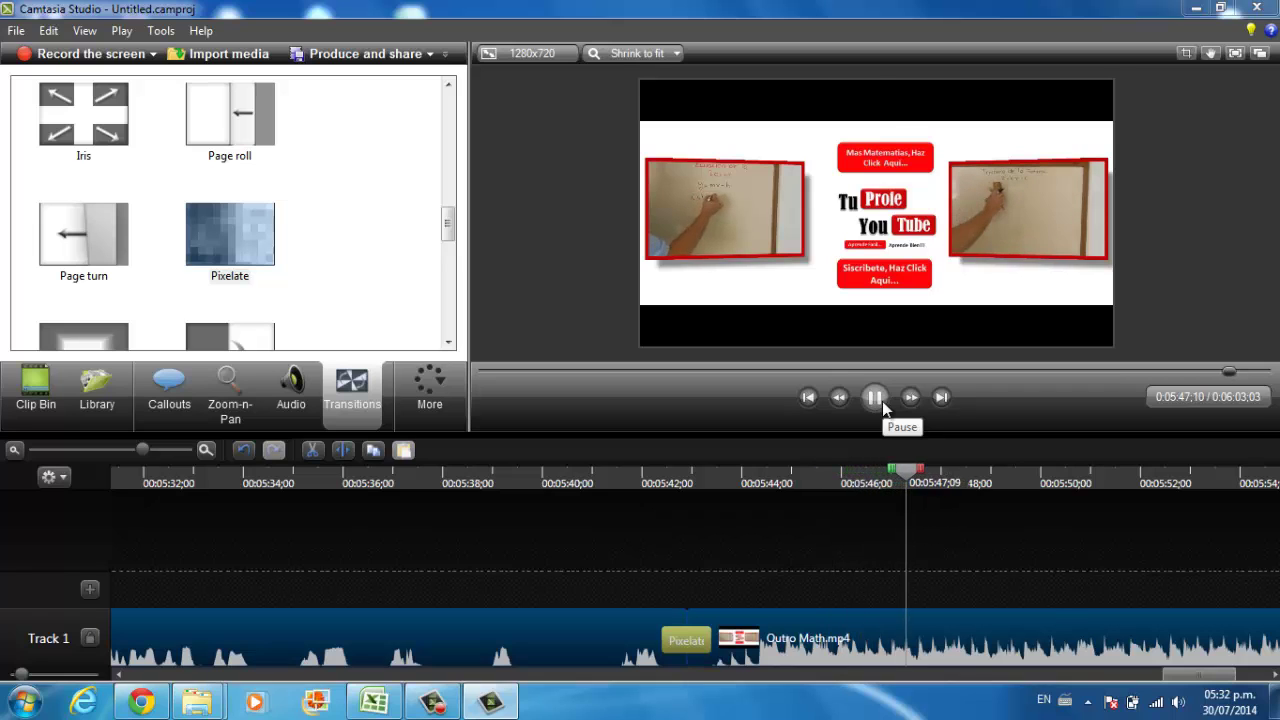
pyautogui.click(882, 401)
pyautogui.click(808, 399)
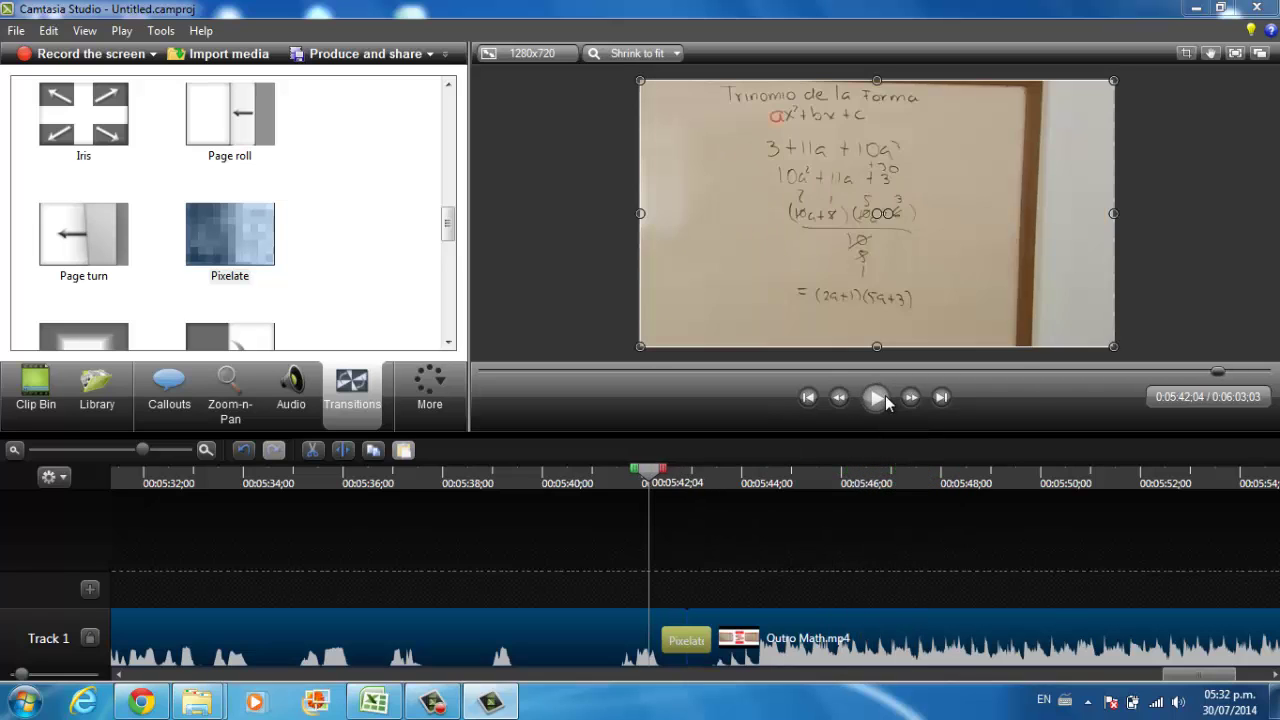
pyautogui.click(875, 398)
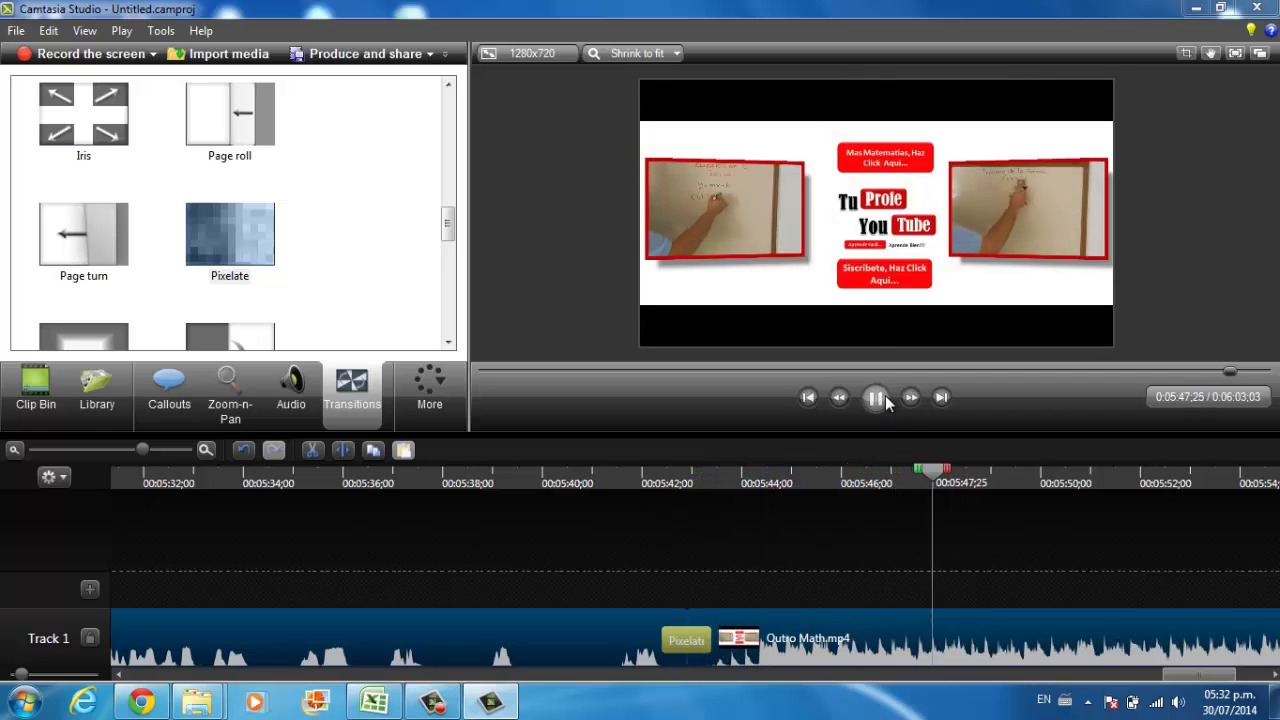
pyautogui.click(884, 400)
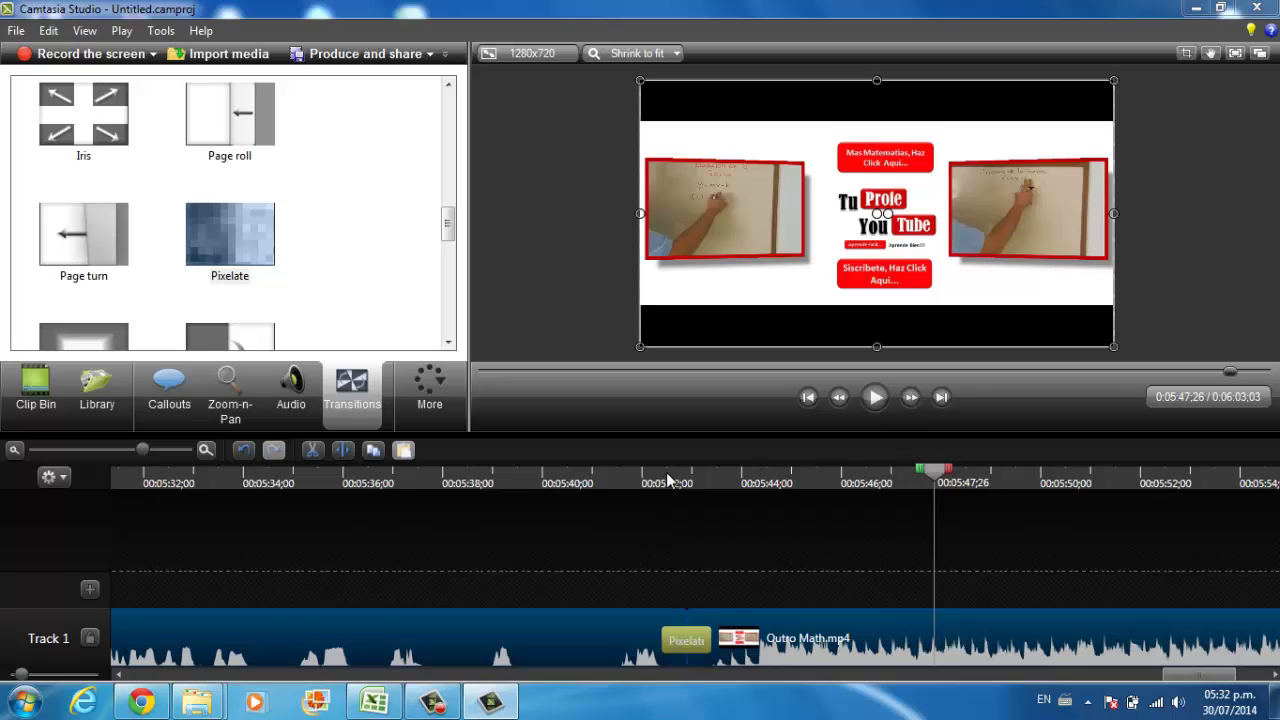
pyautogui.moveTo(940, 477); pyautogui.dragTo(665, 477)
# Step: Produce an MP4-only 720p file named Factorizacion De Polinomios Parte 2 and start rendering
pyautogui.click(365, 54)
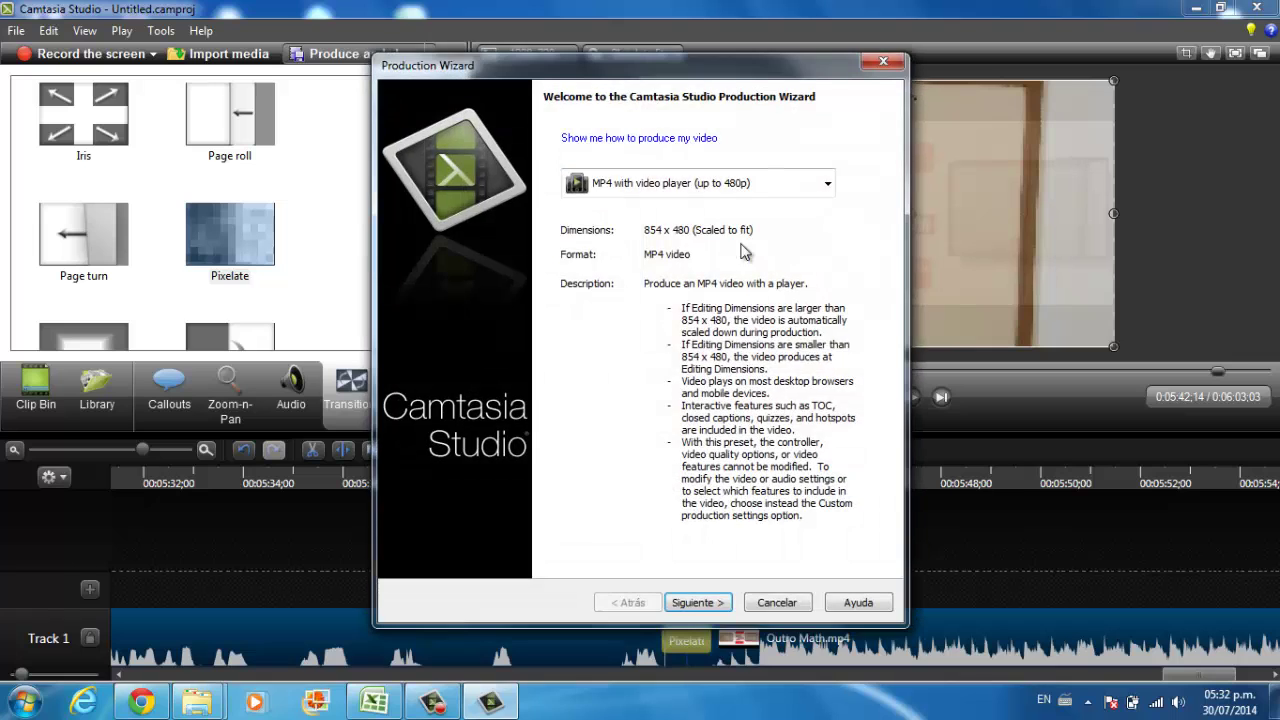
pyautogui.click(765, 188)
pyautogui.click(770, 324)
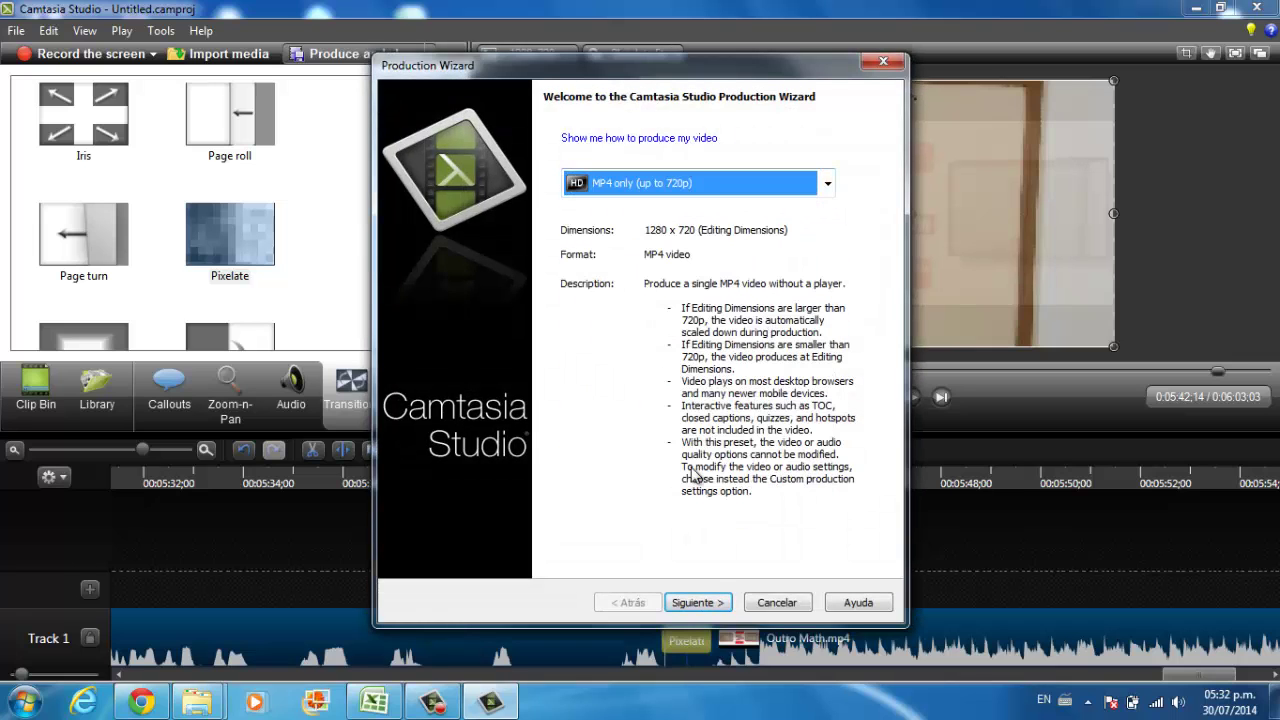
pyautogui.click(700, 602)
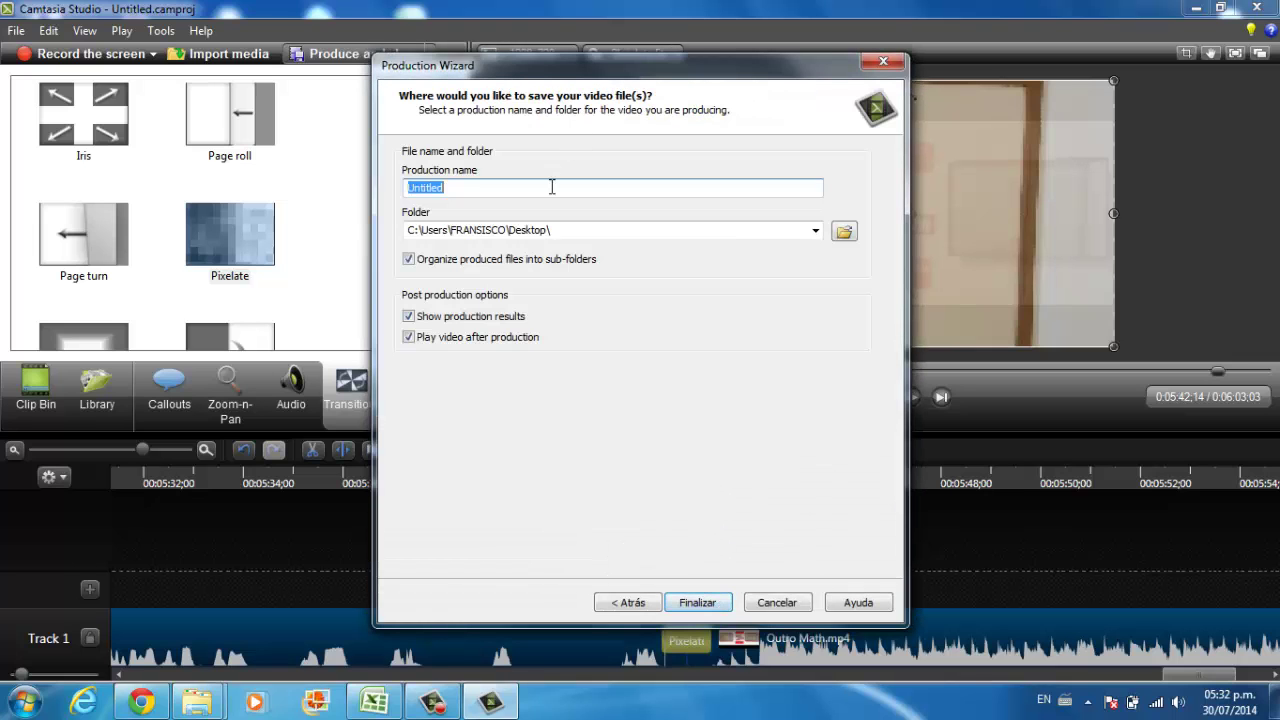
pyautogui.write('Fa')
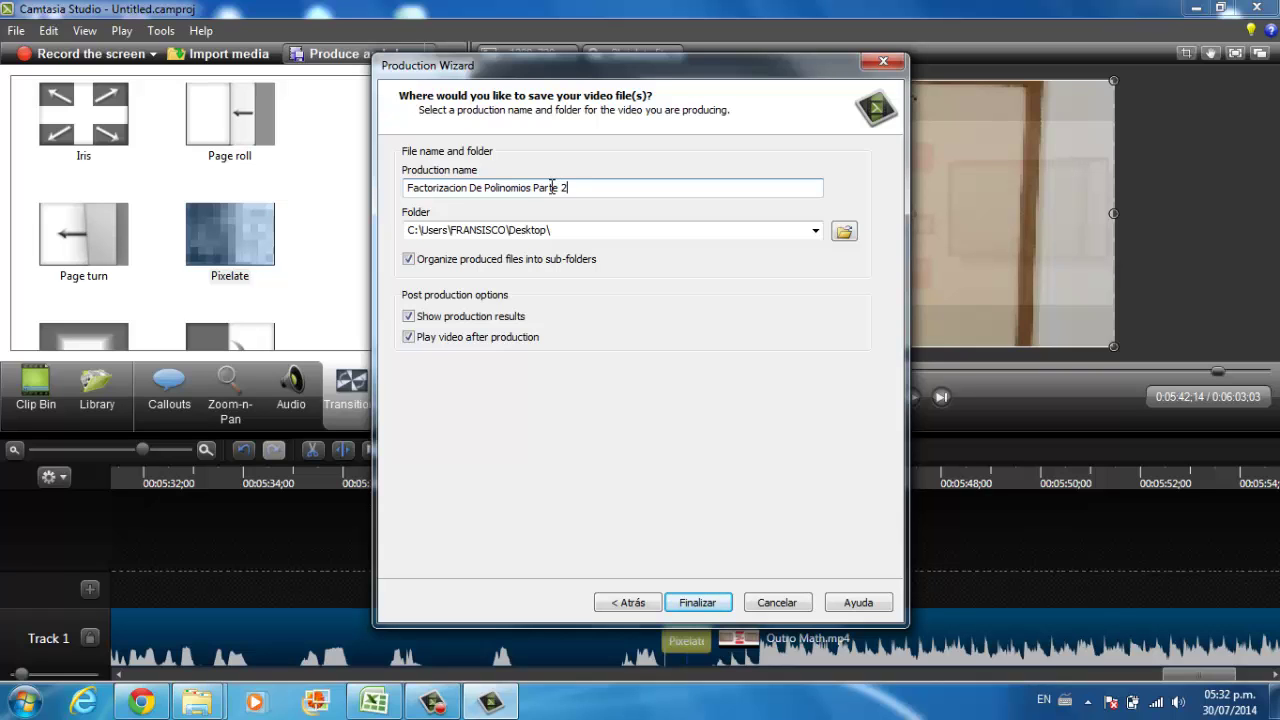
pyautogui.click(697, 602)
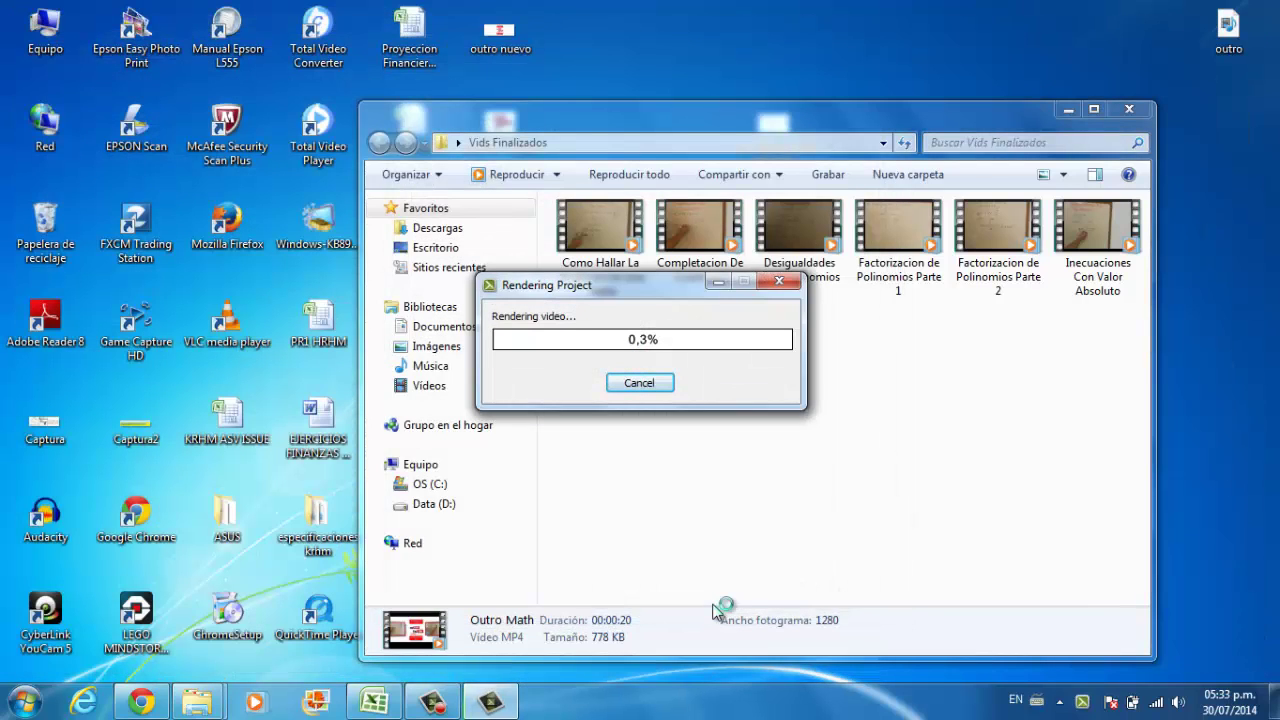
pyautogui.click(449, 708)
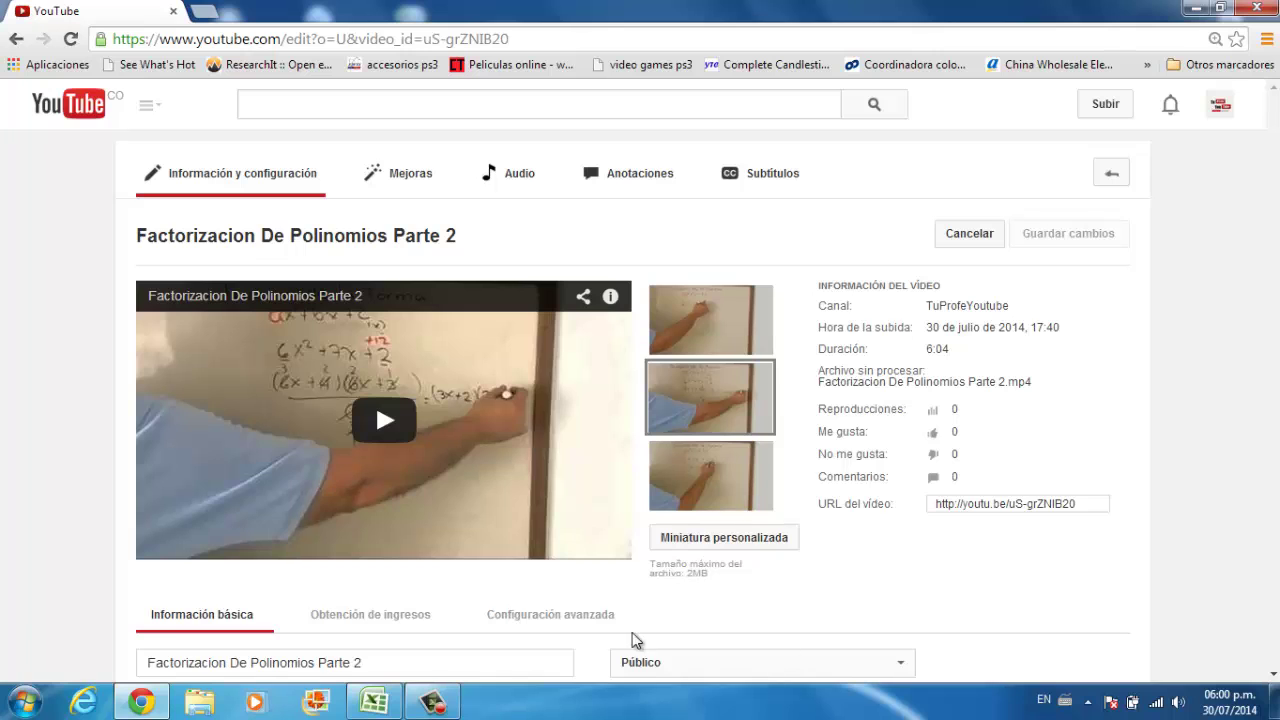
# Step: Open the Anotaciones editor for the uploaded Factorizacion De Polinomios Parte 2 video
pyautogui.scroll(-1, 866, 584)
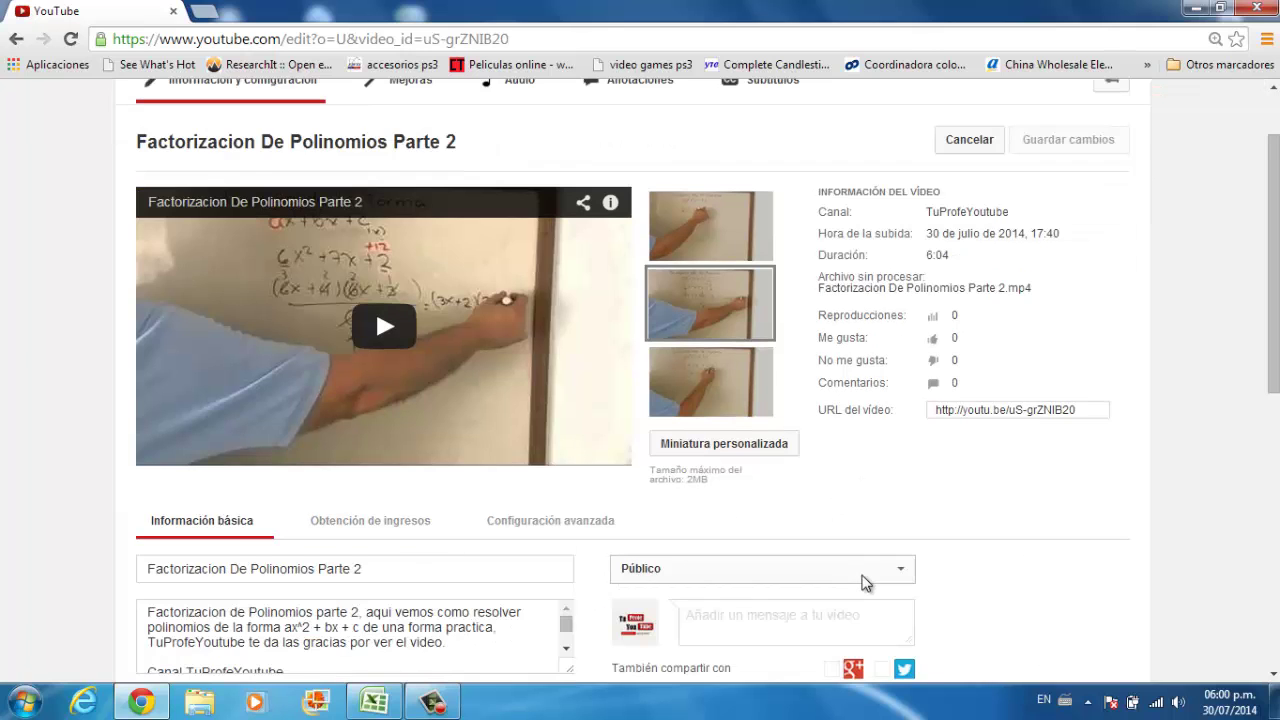
pyautogui.scroll(1, 866, 584)
pyautogui.scroll(-1, 877, 583)
pyautogui.scroll(-3, 877, 583)
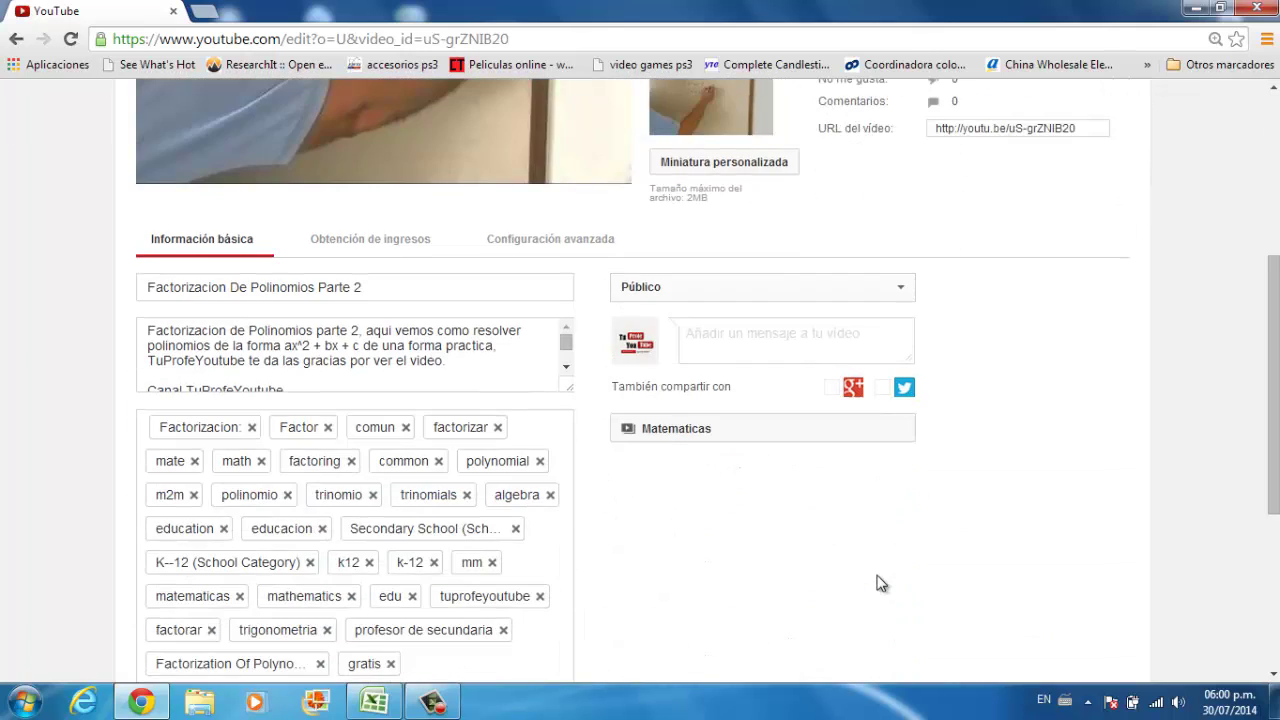
pyautogui.scroll(1, 877, 583)
pyautogui.scroll(2, 877, 583)
pyautogui.scroll(1, 877, 583)
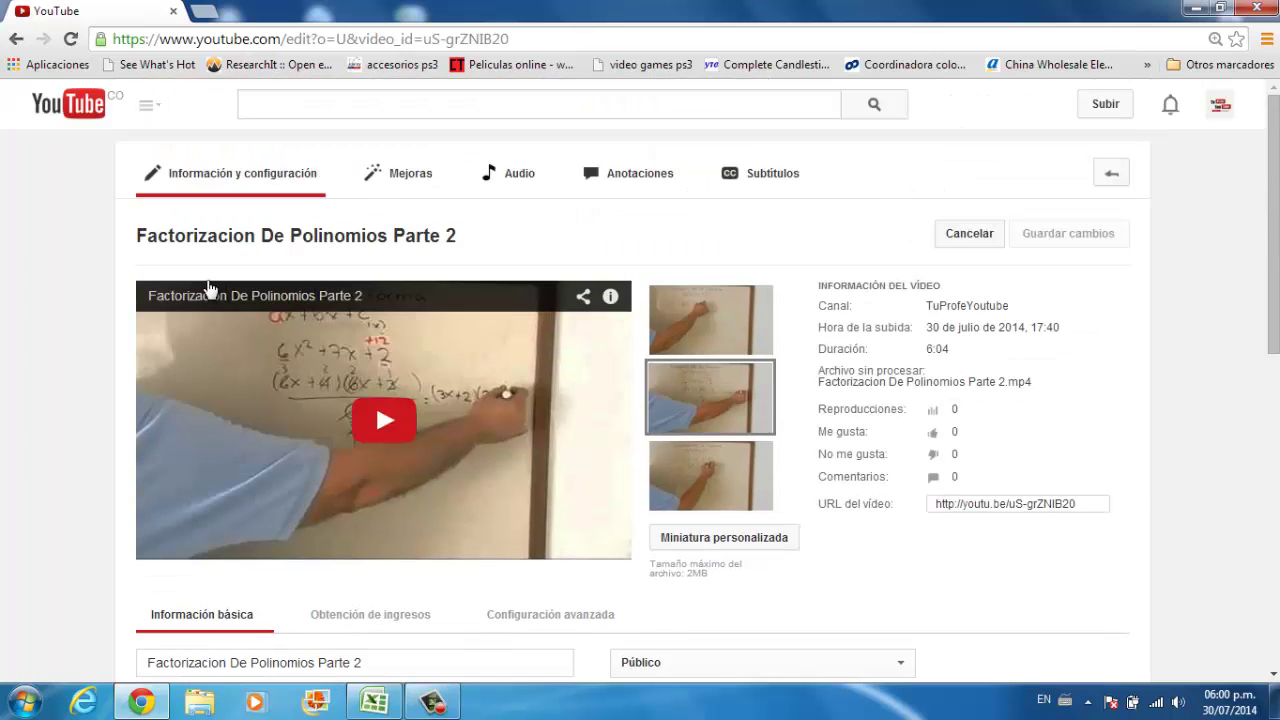
pyautogui.click(643, 193)
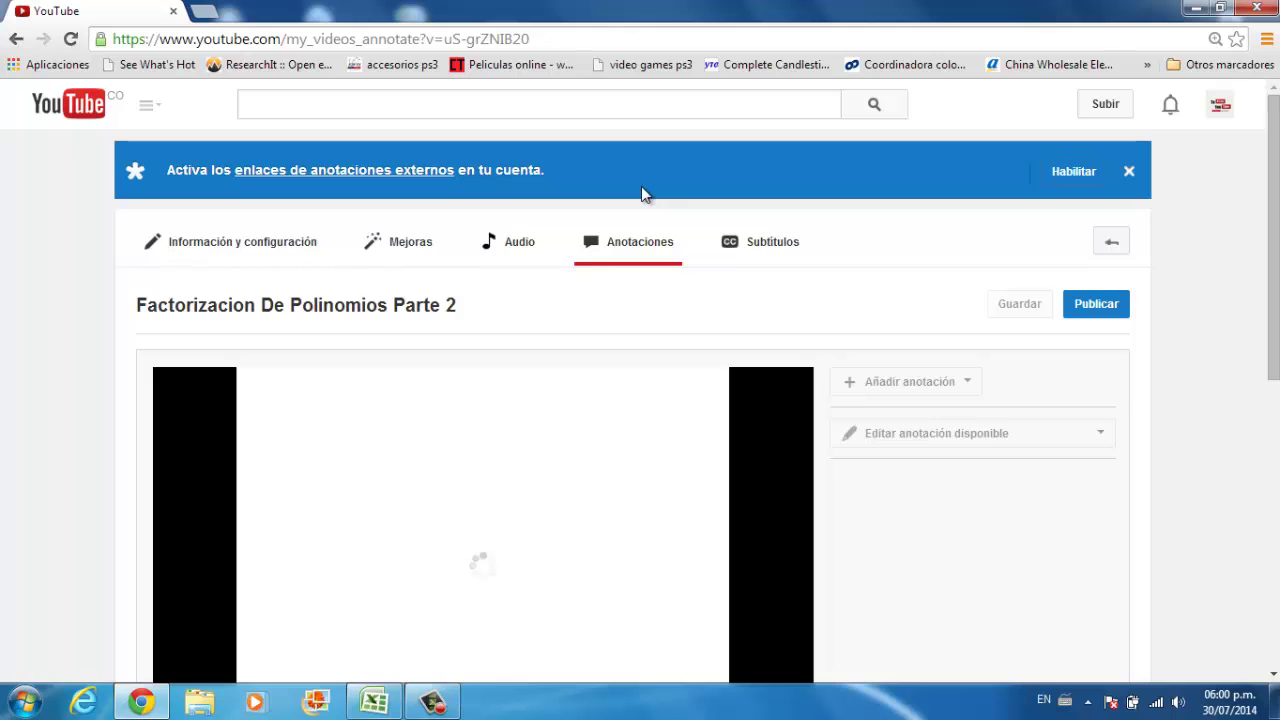
# Step: Open Creator Studio's video manager in a second tab, keeping the paused annotations editor in the first
pyautogui.click(201, 14)
pyautogui.click(405, 460)
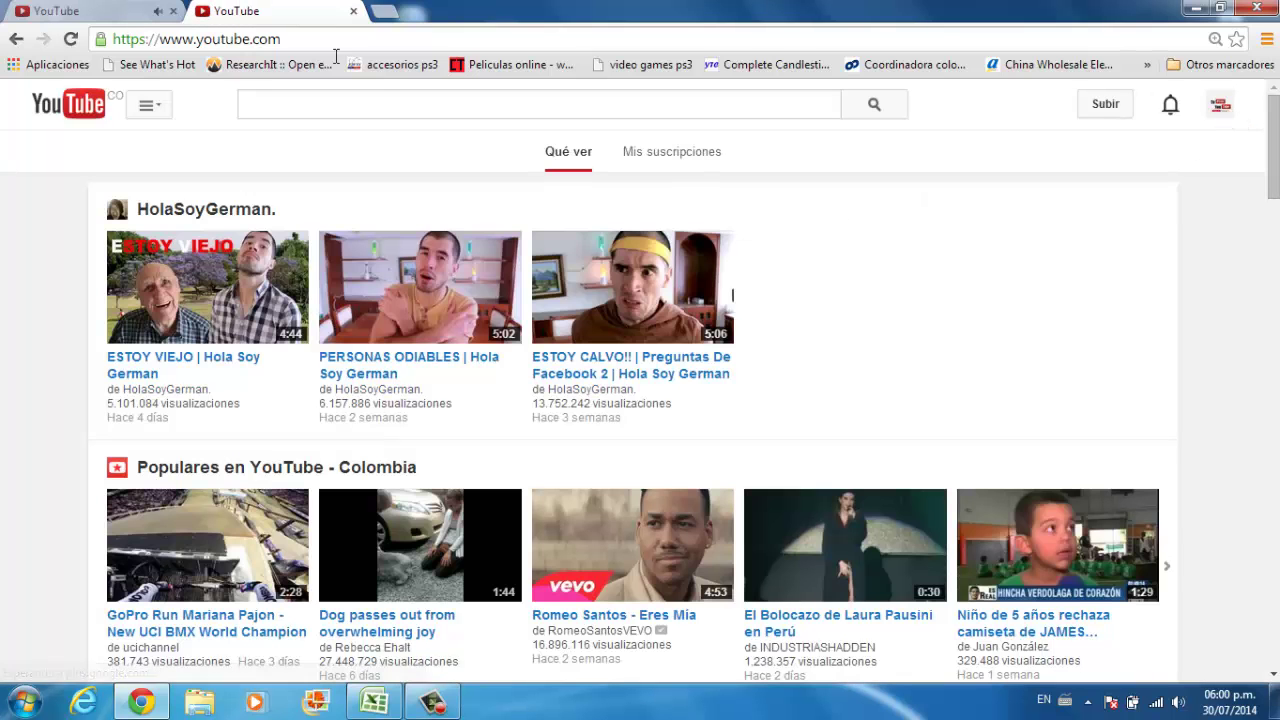
pyautogui.click(110, 12)
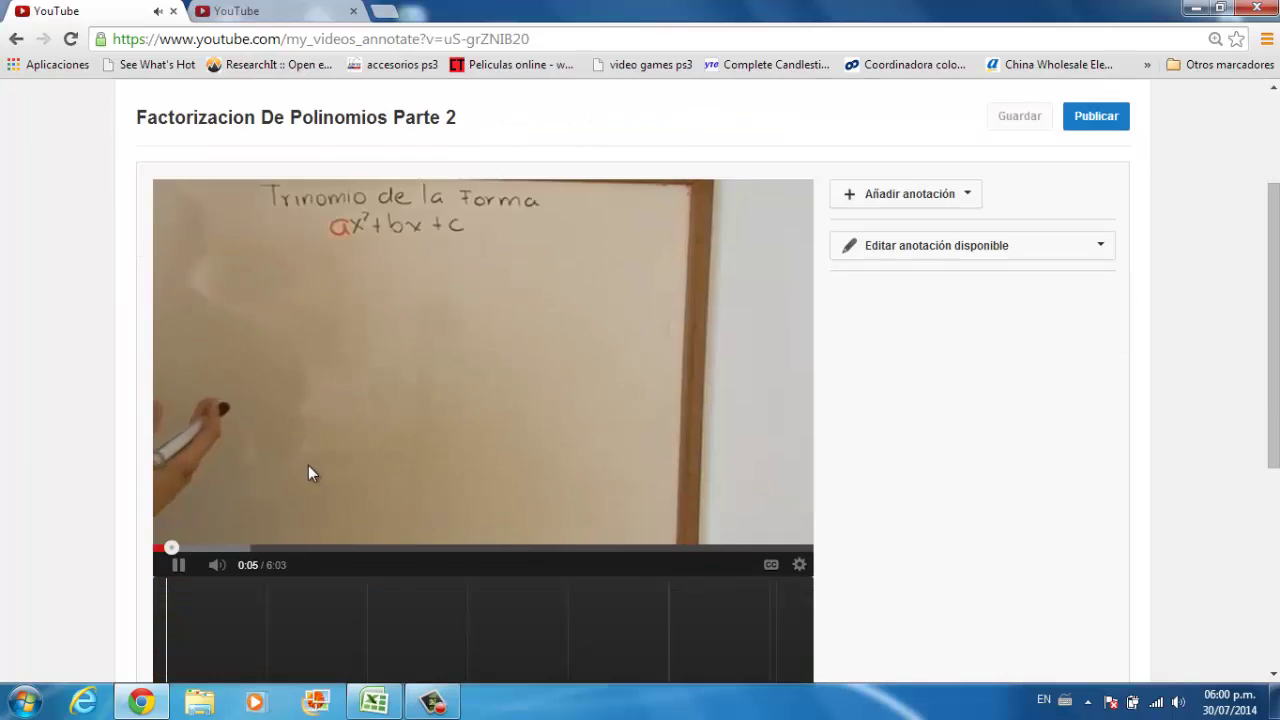
pyautogui.click(176, 564)
pyautogui.click(258, 12)
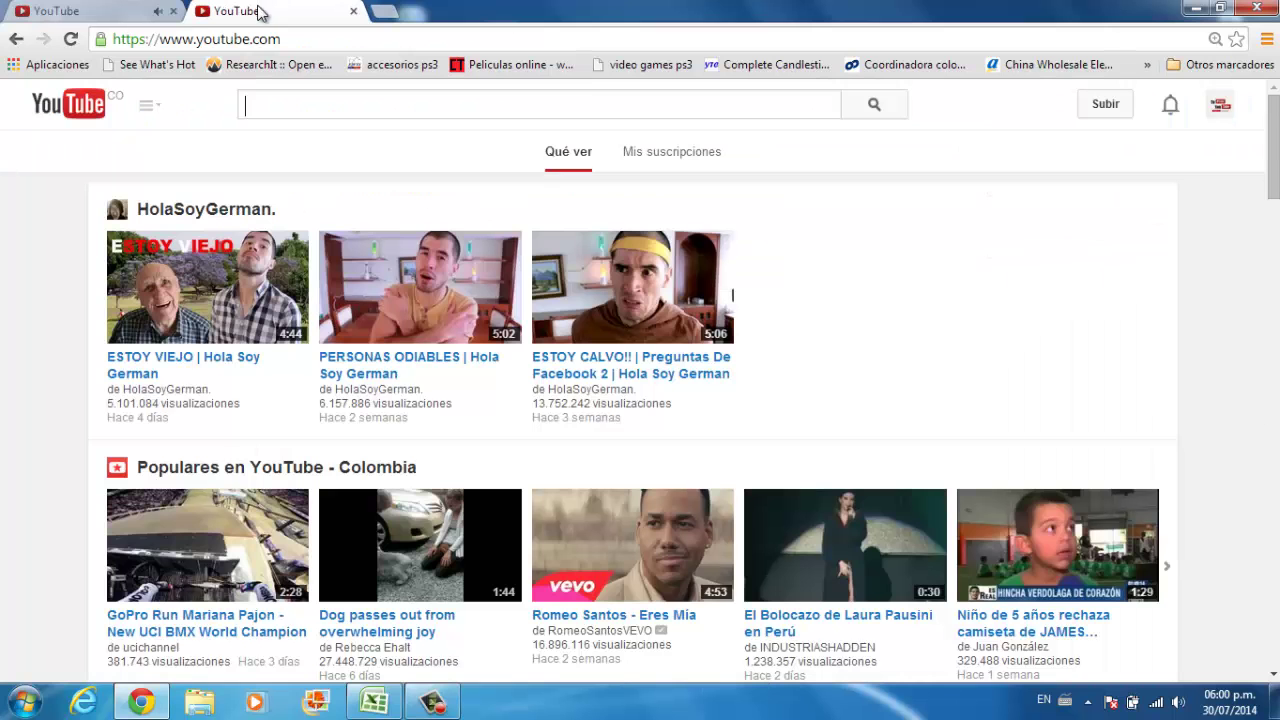
pyautogui.click(1222, 105)
pyautogui.click(1114, 236)
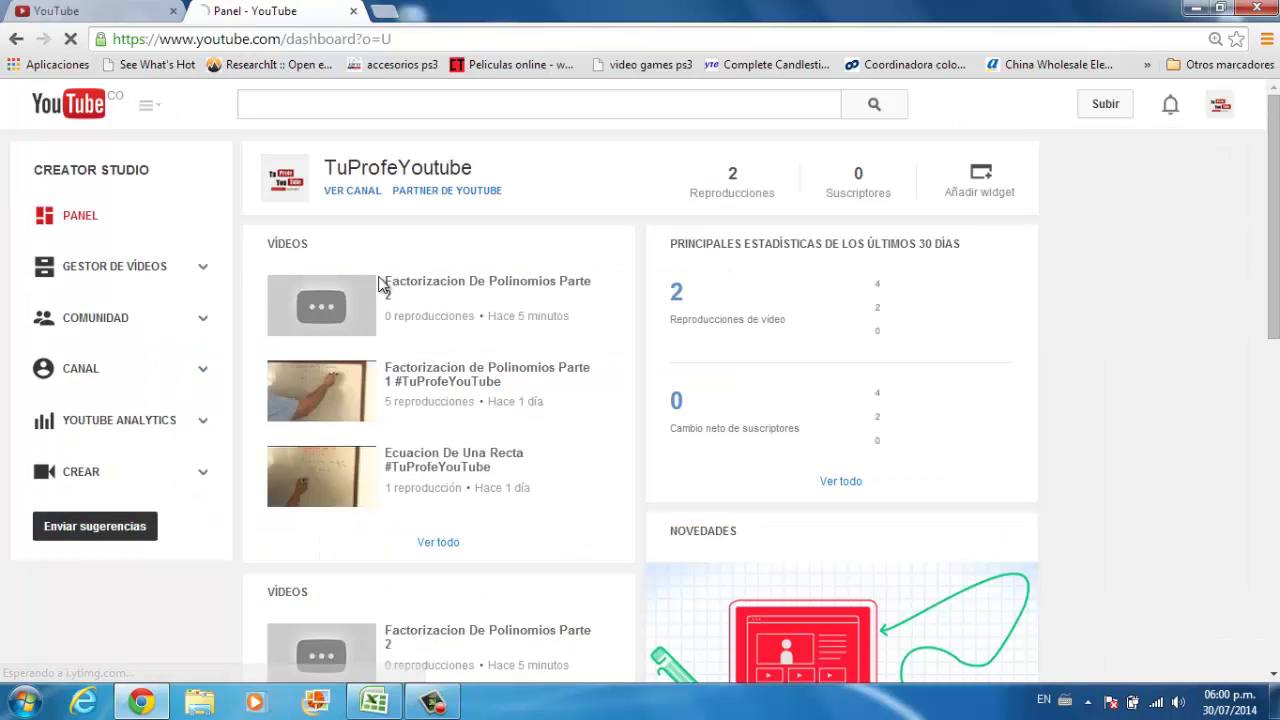
pyautogui.click(116, 280)
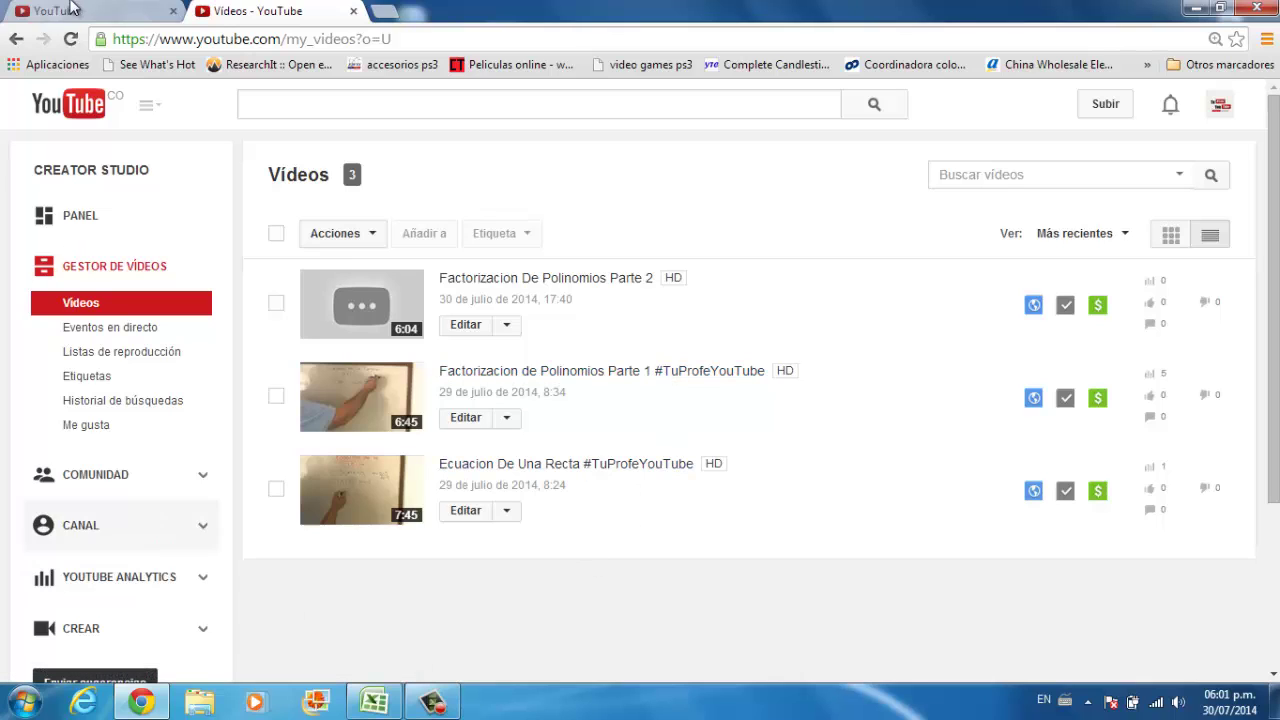
pyautogui.click(113, 16)
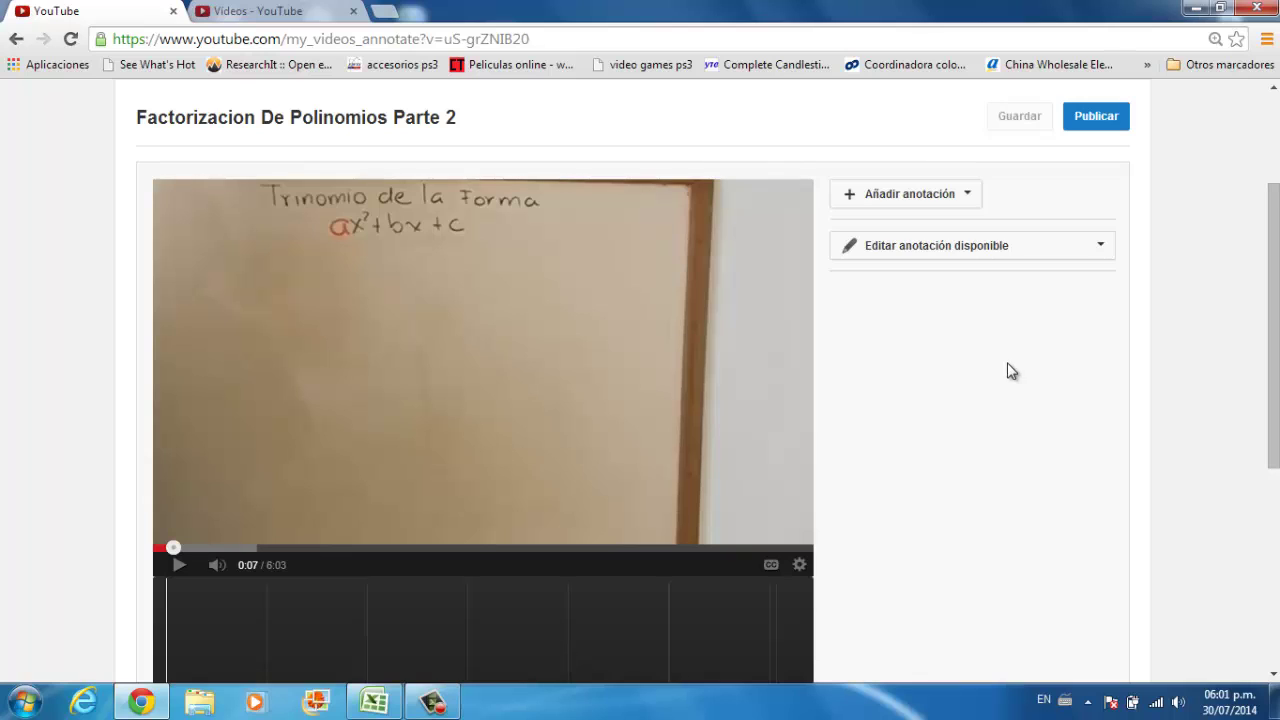
# Step: Seek from 4:56 to the 5:43 Tu Profe end screen, pause, and show the Añadir anotación types
pyautogui.click(966, 194)
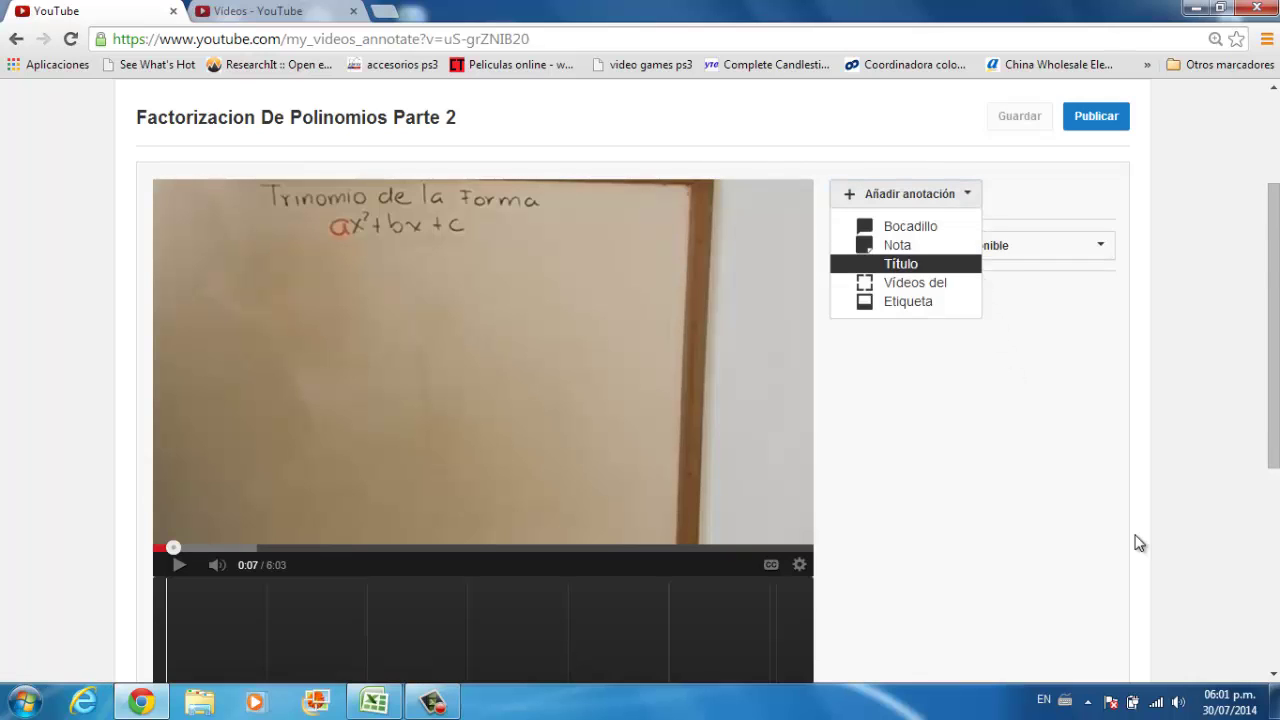
pyautogui.click(1060, 537)
pyautogui.scroll(-2, 880, 470)
pyautogui.click(689, 364)
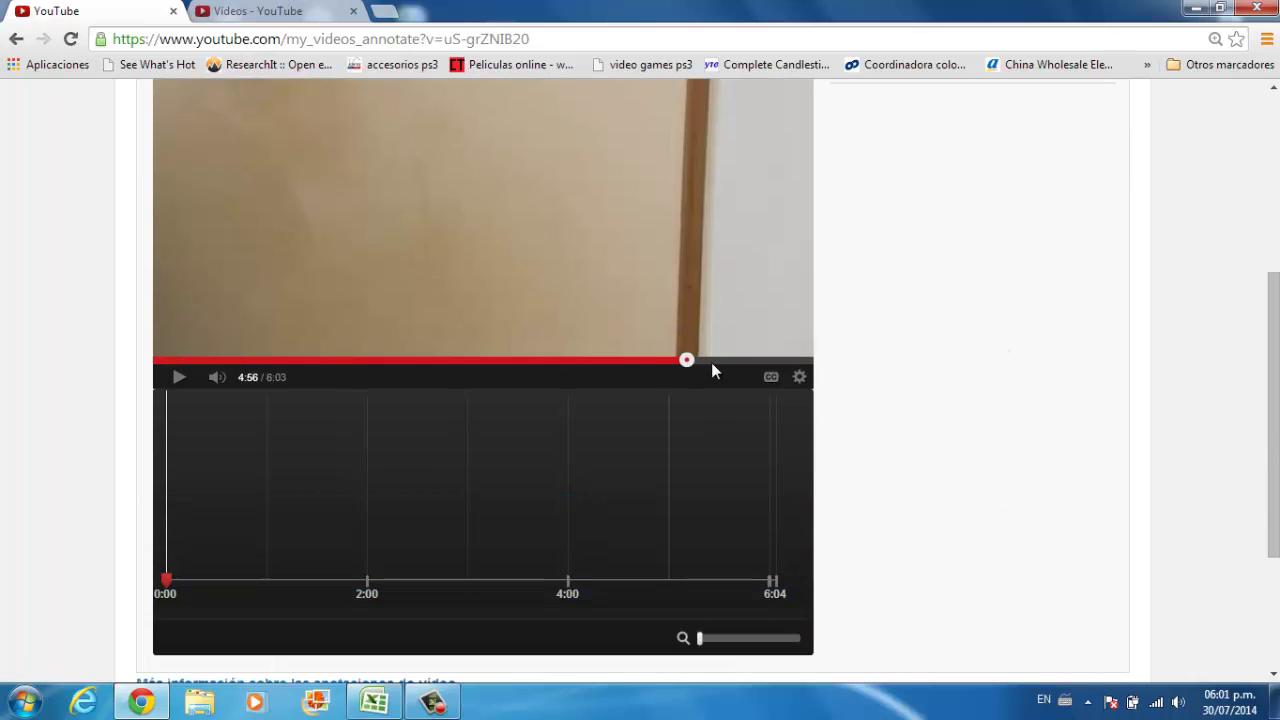
pyautogui.scroll(1, 720, 372)
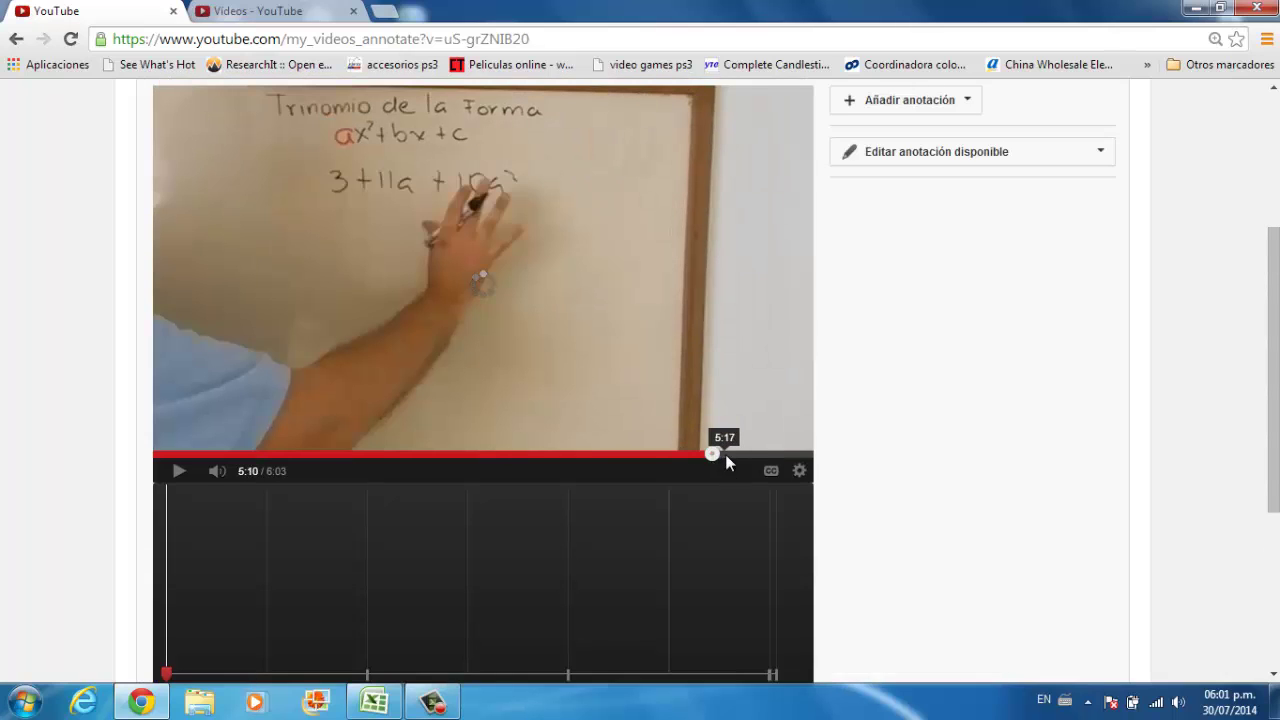
pyautogui.moveTo(725, 455); pyautogui.dragTo(768, 456)
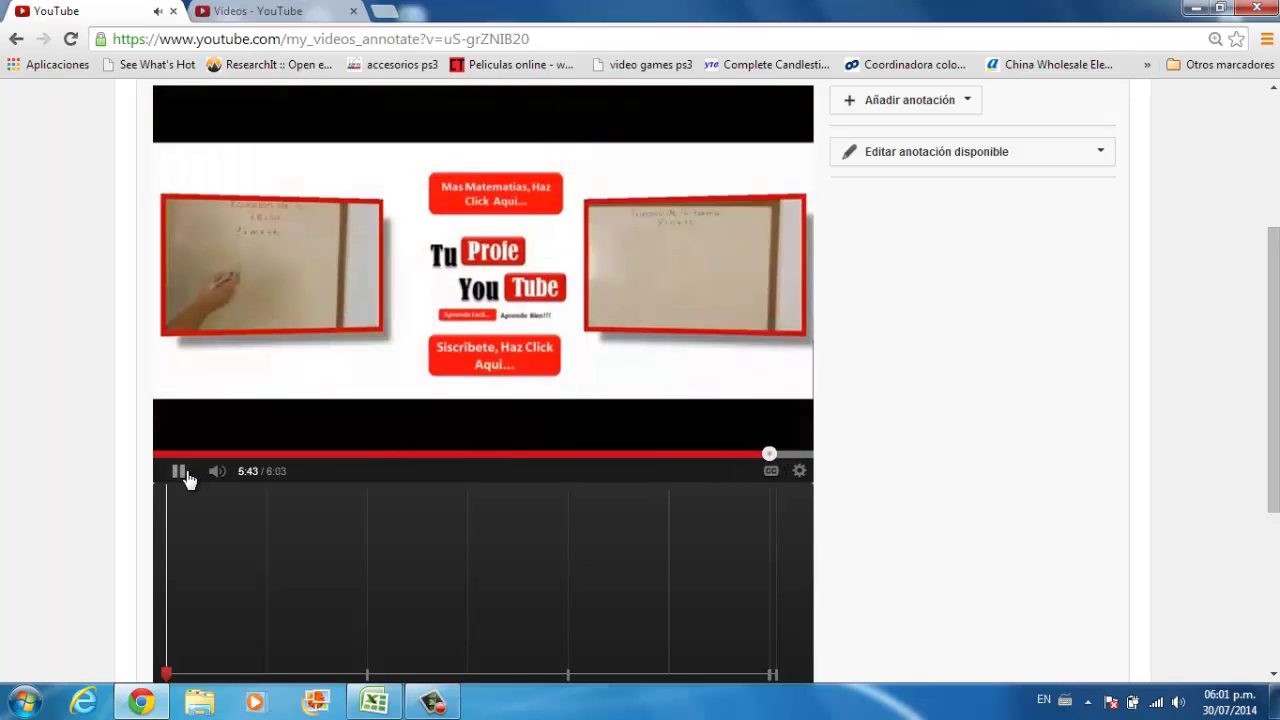
pyautogui.click(180, 471)
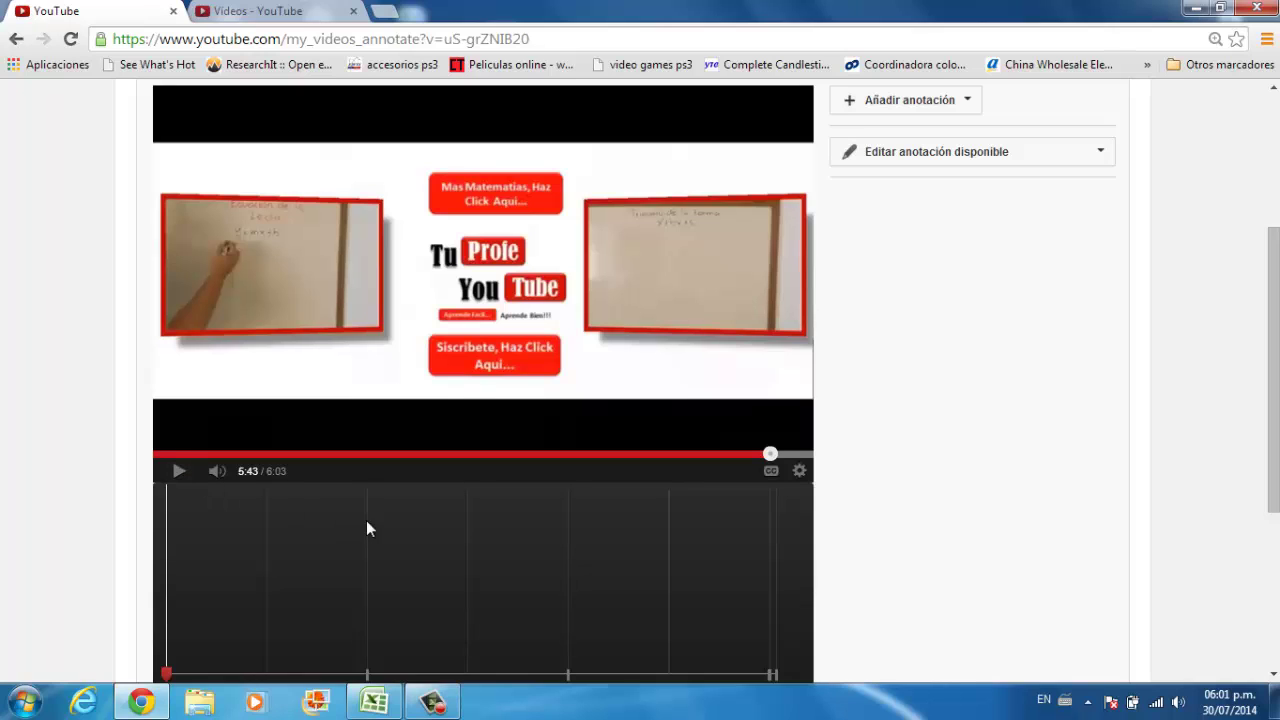
pyautogui.scroll(2, 960, 240)
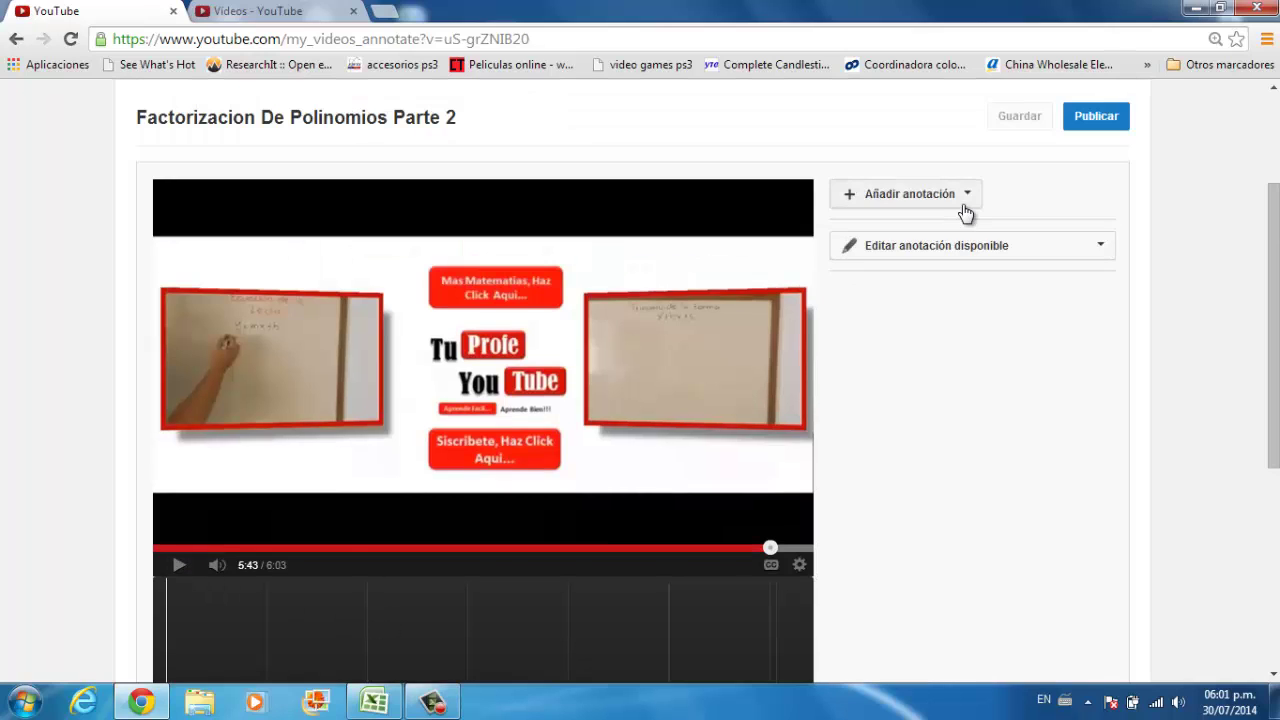
pyautogui.click(962, 196)
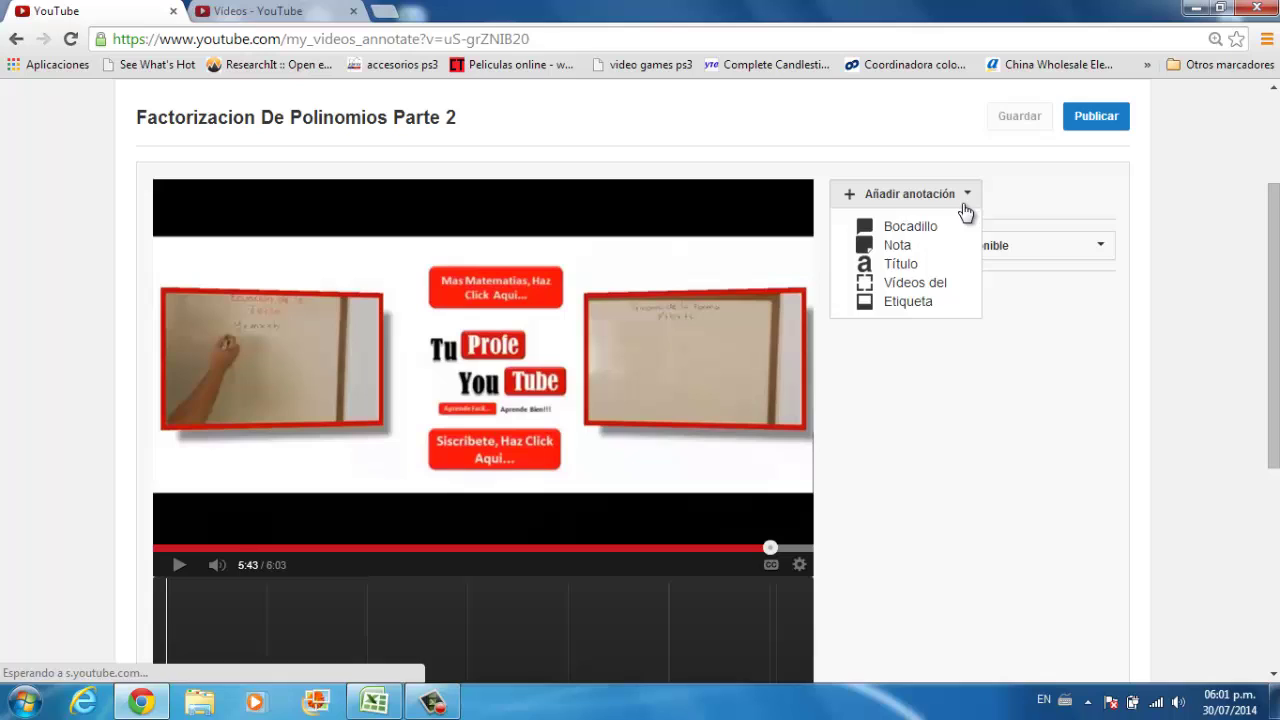
# Step: Add a spotlight annotation and fit it over the left lesson thumbnail
pyautogui.click(947, 285)
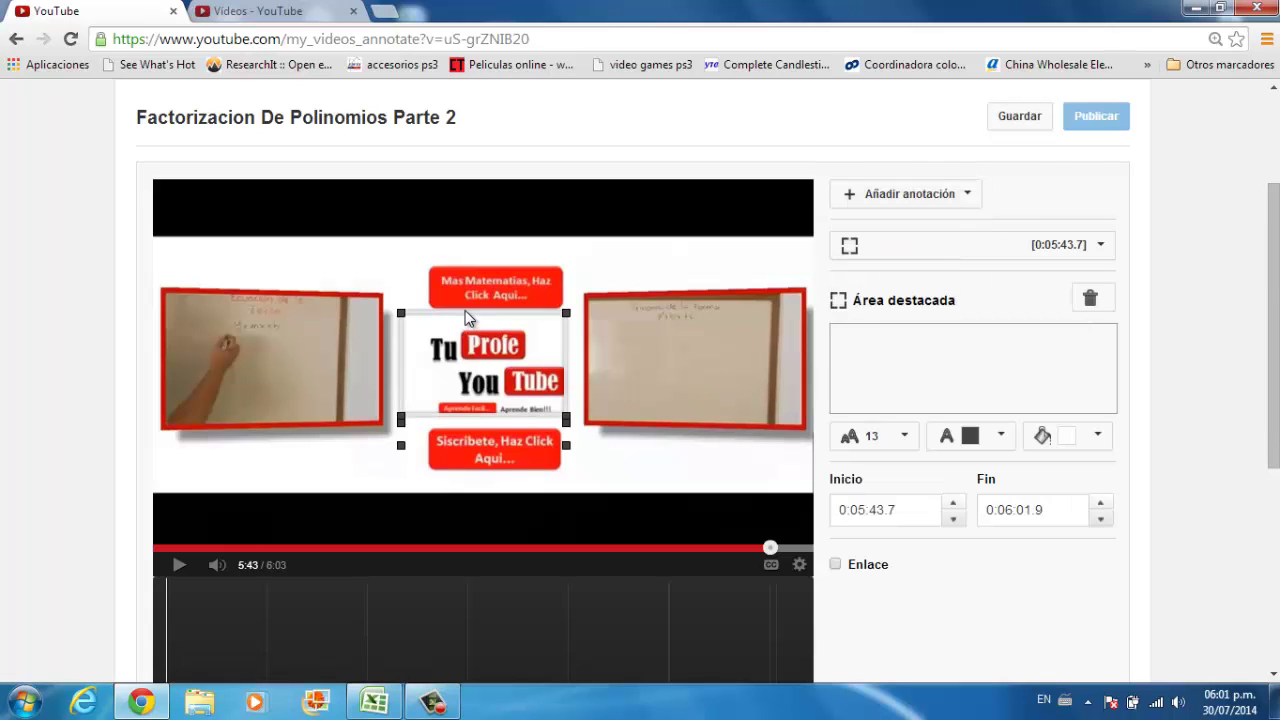
pyautogui.moveTo(454, 315); pyautogui.dragTo(219, 292)
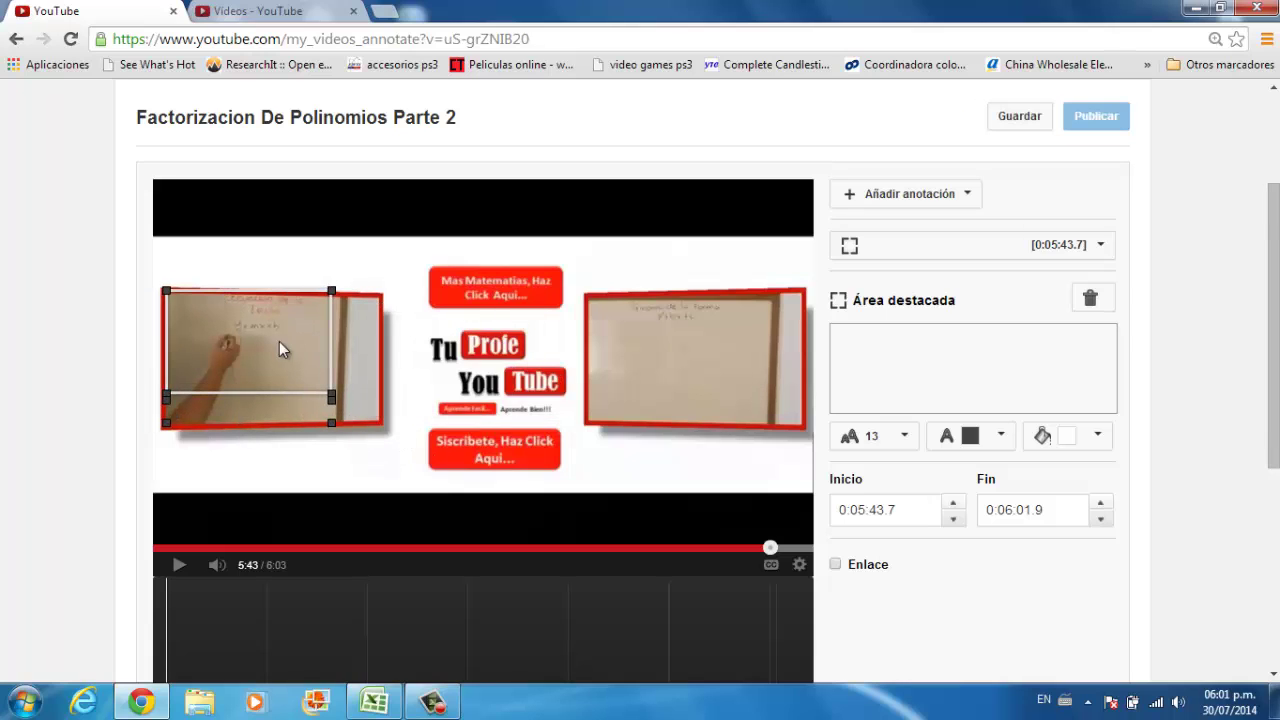
pyautogui.moveTo(331, 396); pyautogui.dragTo(382, 428)
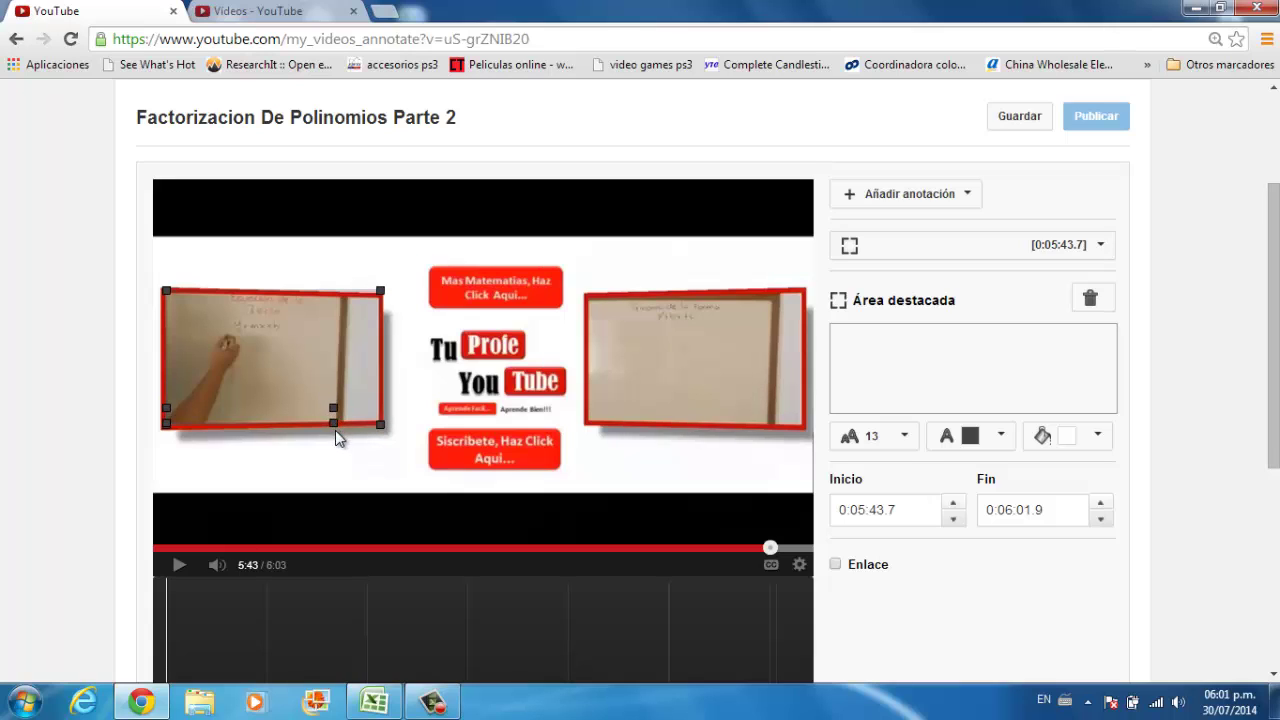
pyautogui.moveTo(335, 430)
pyautogui.mouseDown()
pyautogui.moveTo(373, 408)
pyautogui.moveTo(372, 389)
pyautogui.mouseUp()
# Step: Label the spotlight 'Ecuacion de La Recta' with red background and black size-28 text
pyautogui.click(907, 368)
pyautogui.write('Ec')
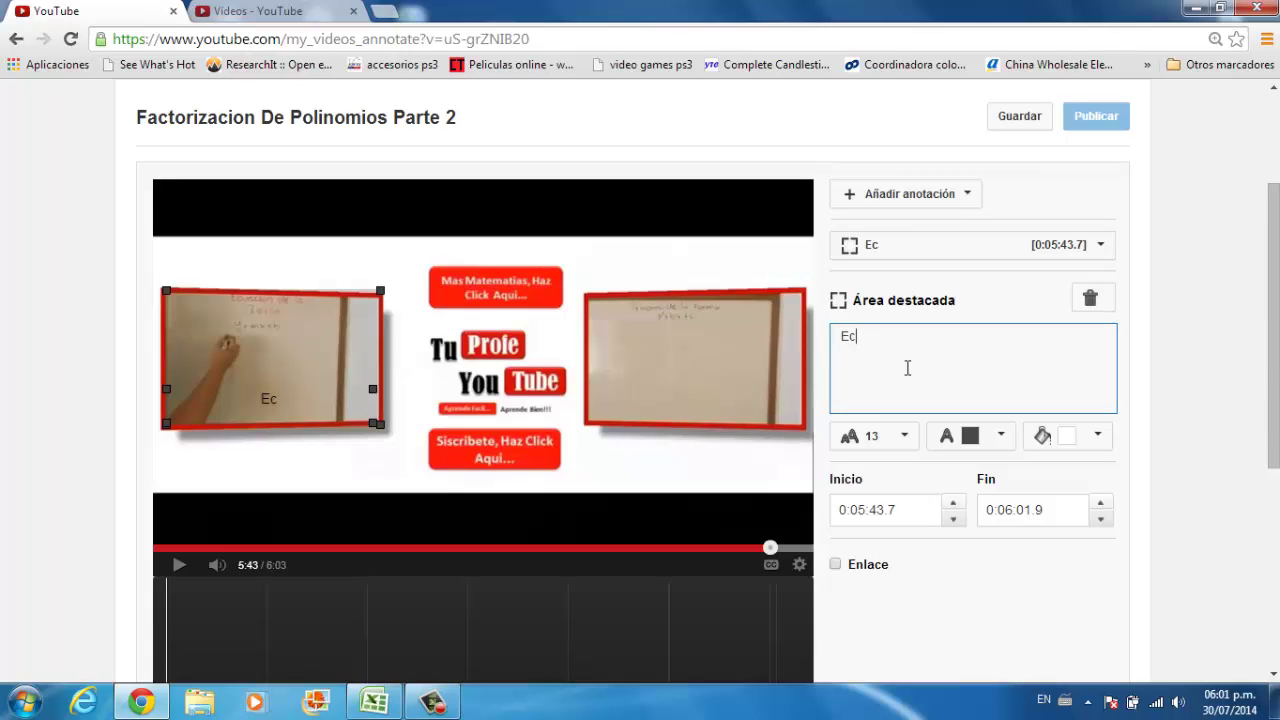
pyautogui.write('uacion ')
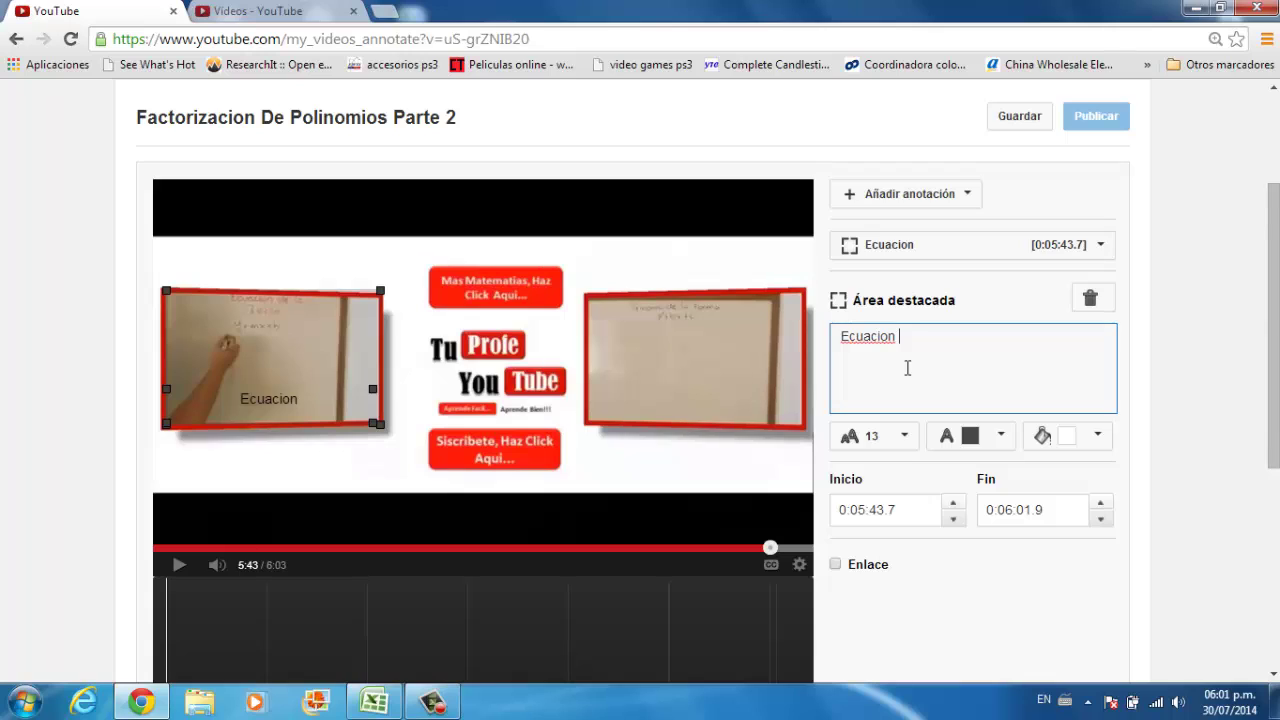
pyautogui.write('de La ')
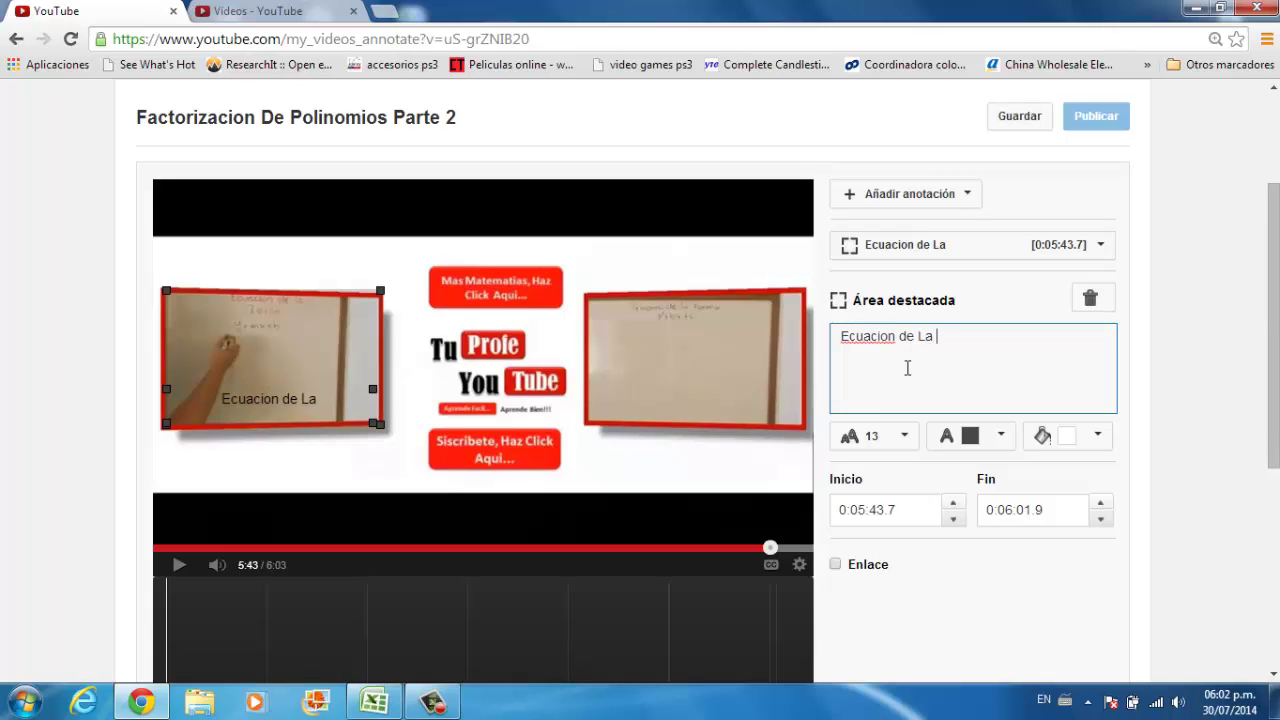
pyautogui.write('Recta')
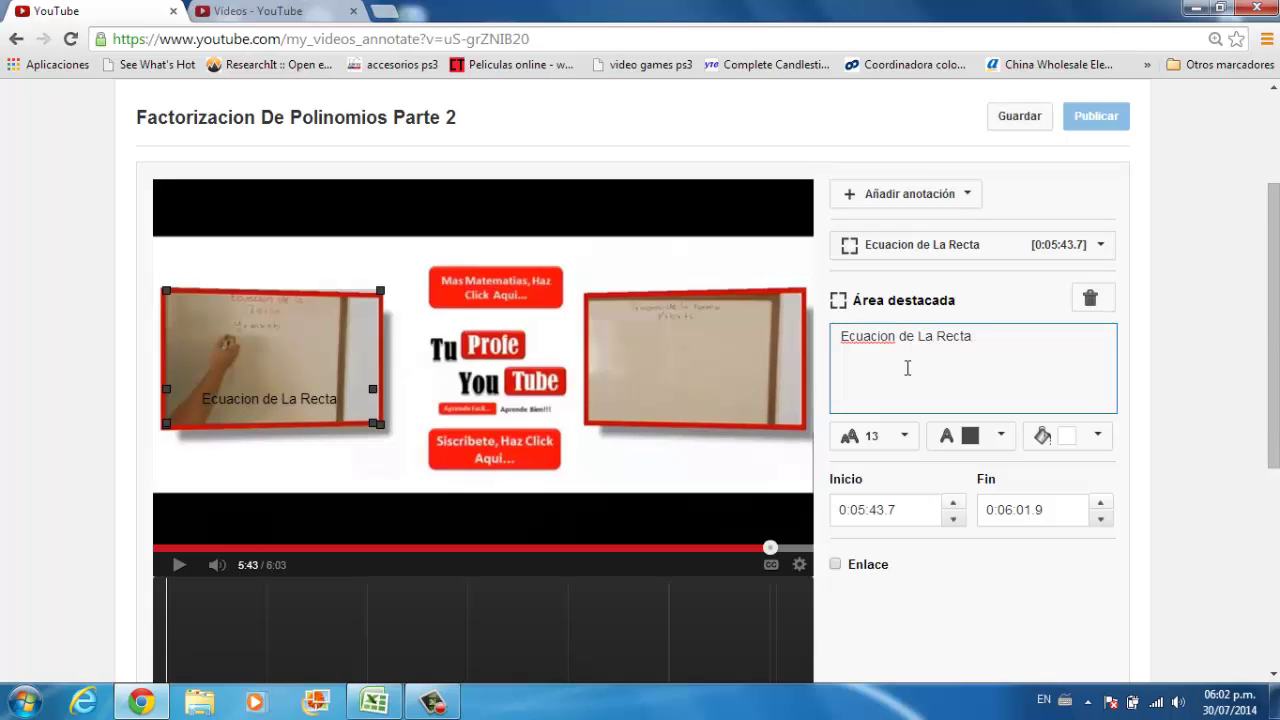
pyautogui.moveTo(1068, 340); pyautogui.dragTo(817, 350)
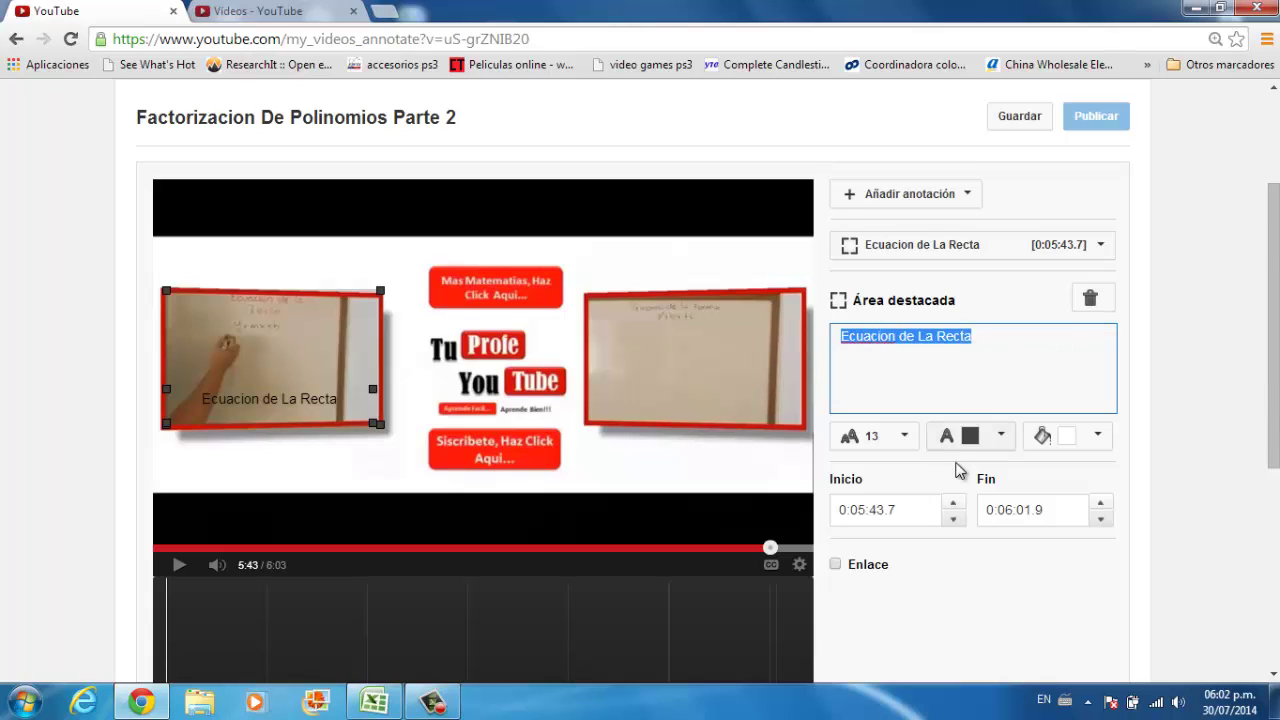
pyautogui.click(1001, 435)
pyautogui.click(930, 465)
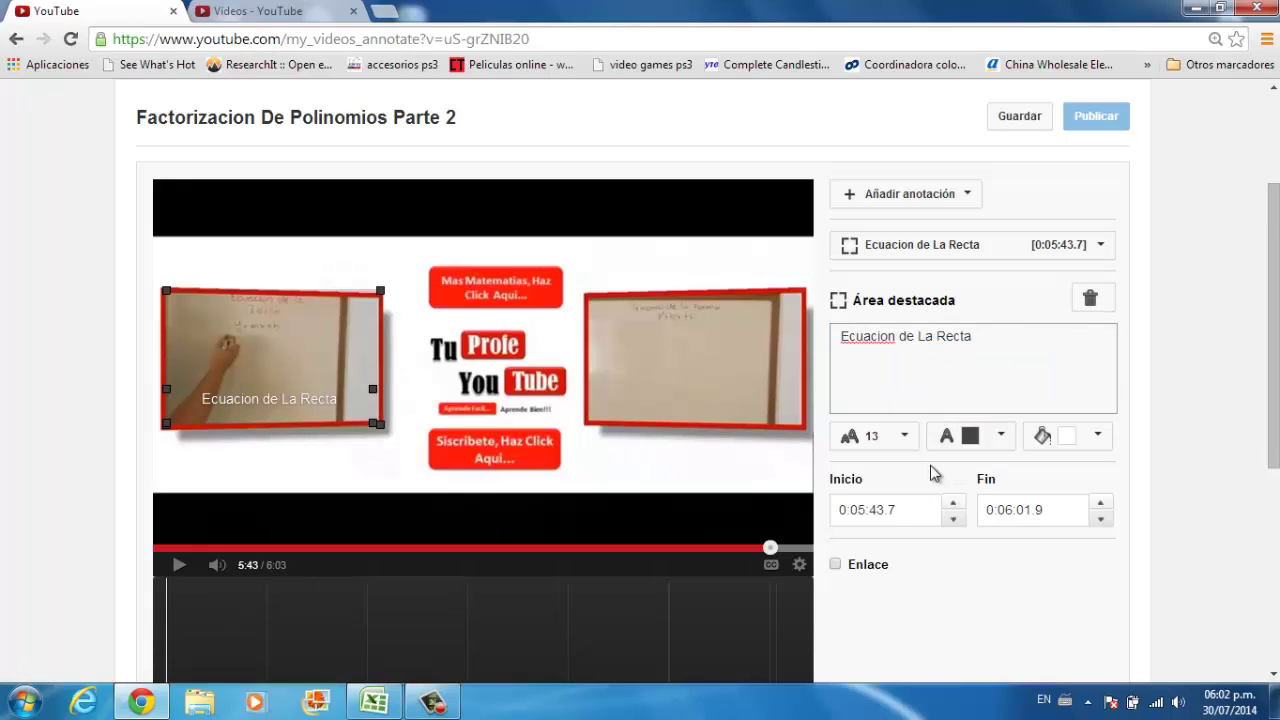
pyautogui.click(1096, 436)
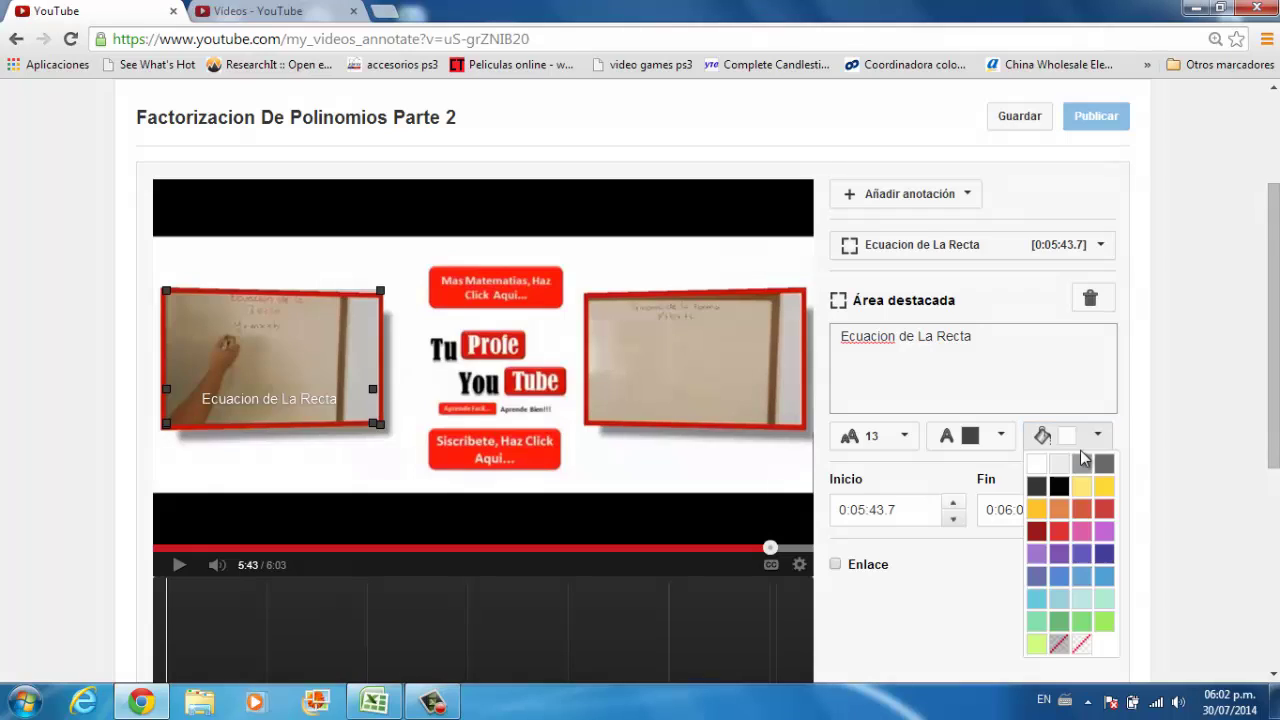
pyautogui.click(1040, 528)
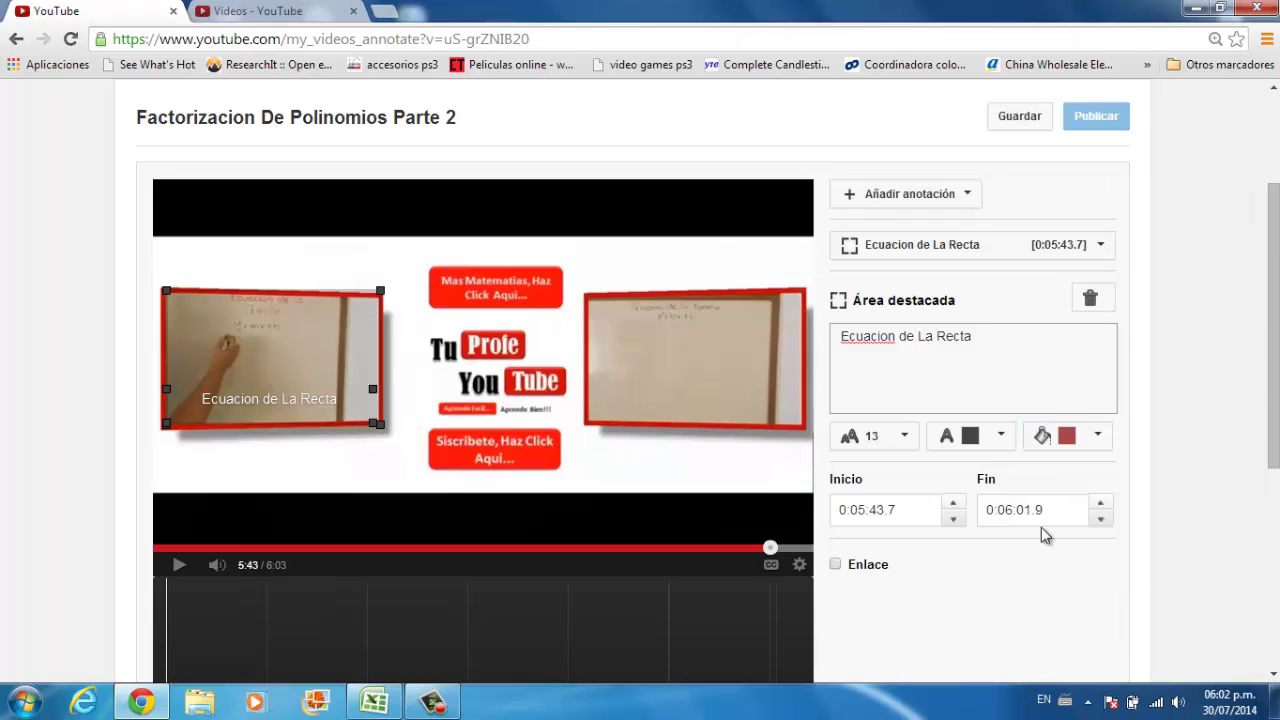
pyautogui.click(1000, 436)
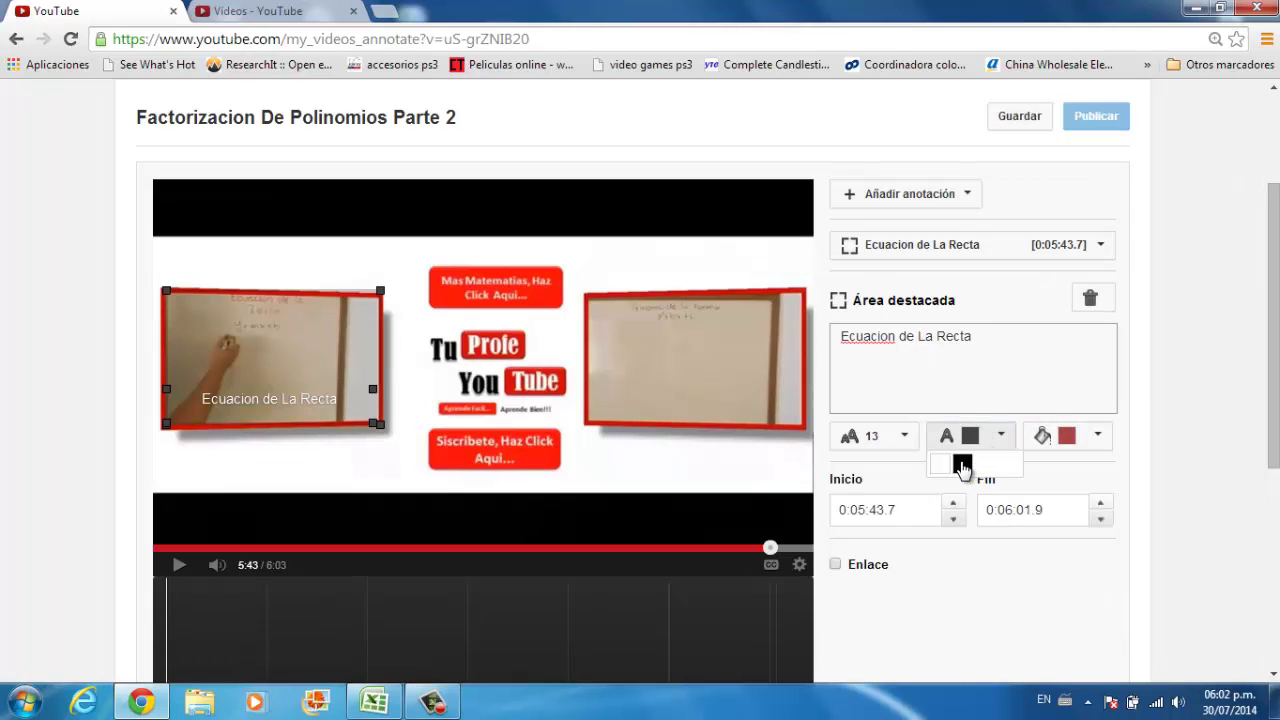
pyautogui.click(963, 460)
pyautogui.click(904, 440)
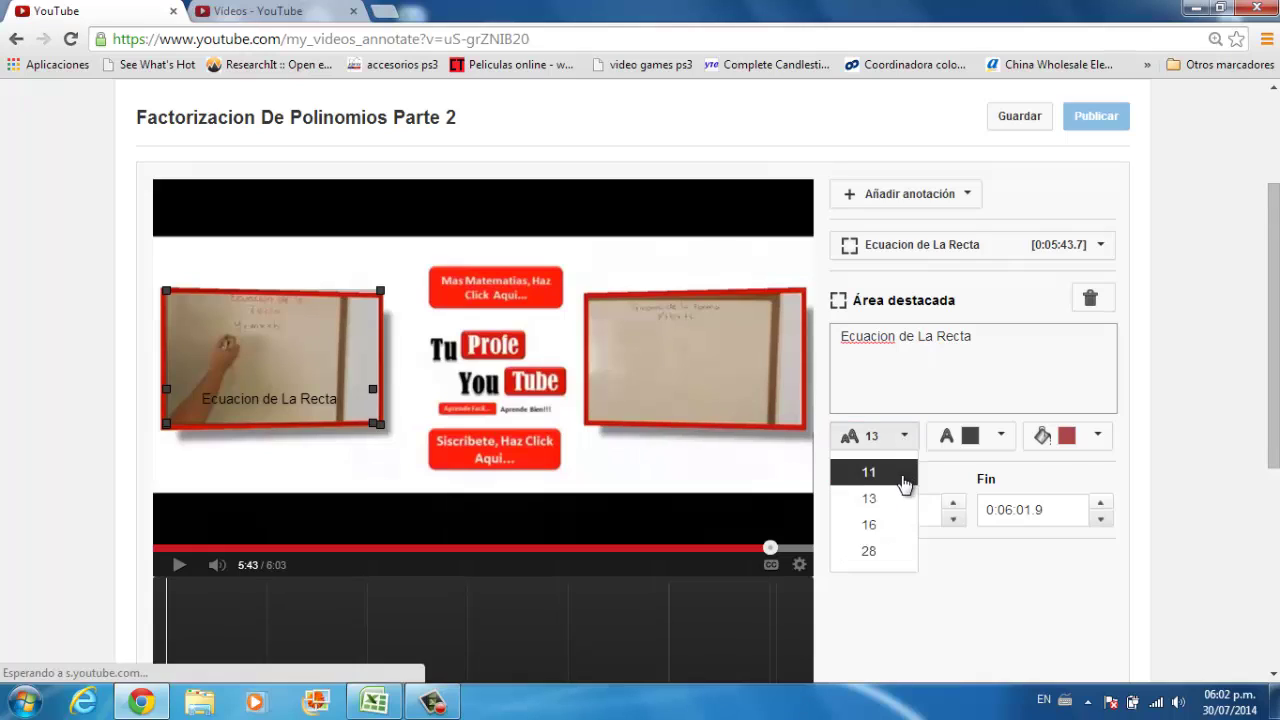
pyautogui.click(884, 525)
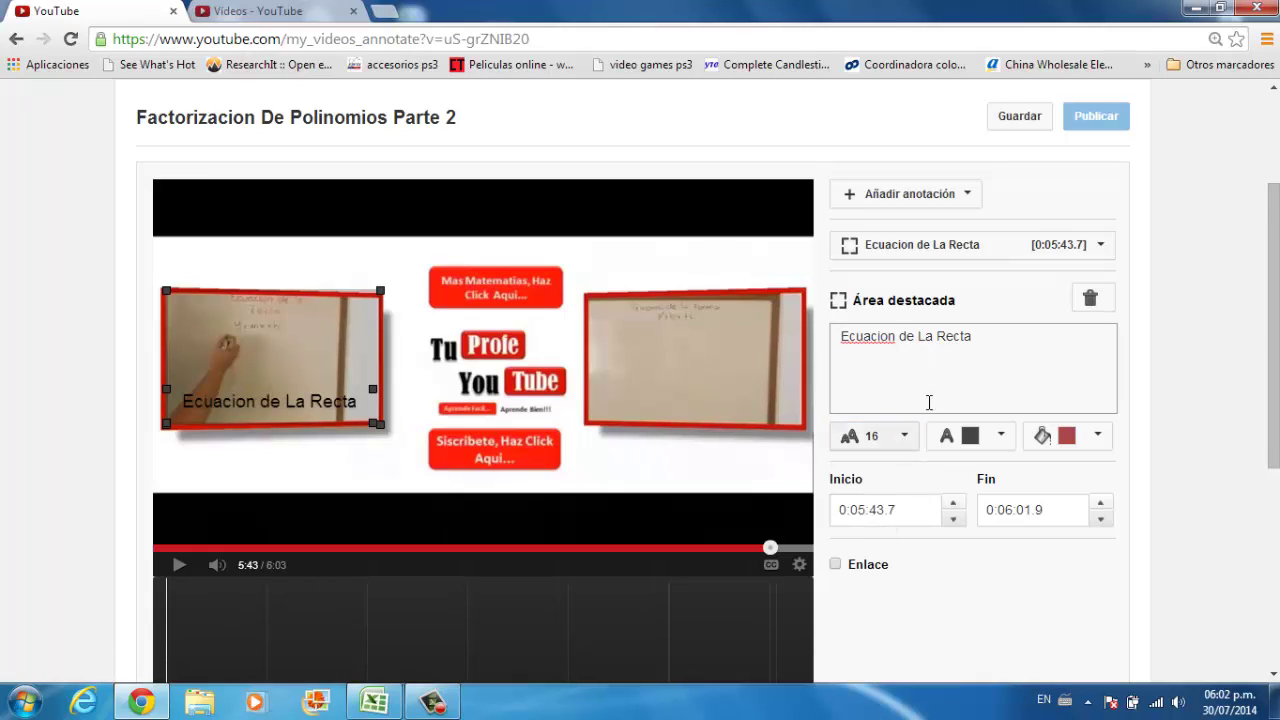
pyautogui.click(904, 437)
pyautogui.click(889, 553)
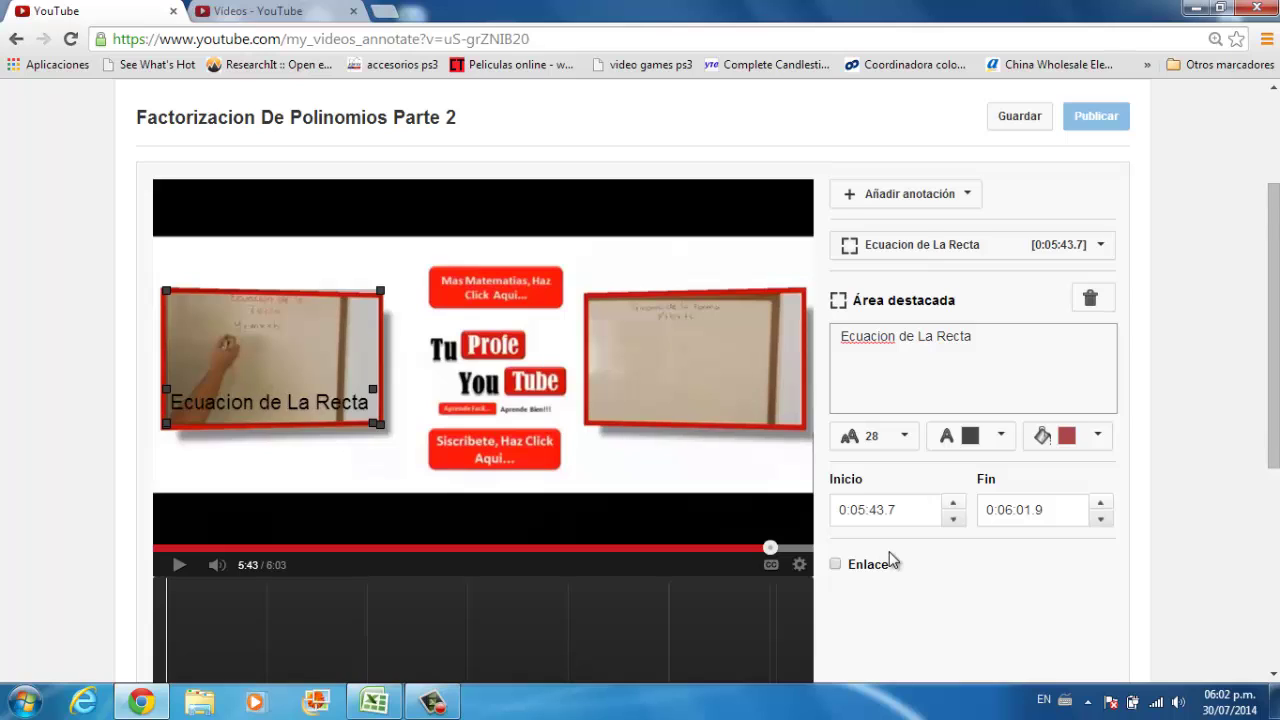
# Step: Replay the outro from 5:39 to check the Ecuacion de La Recta spotlight
pyautogui.click(673, 460)
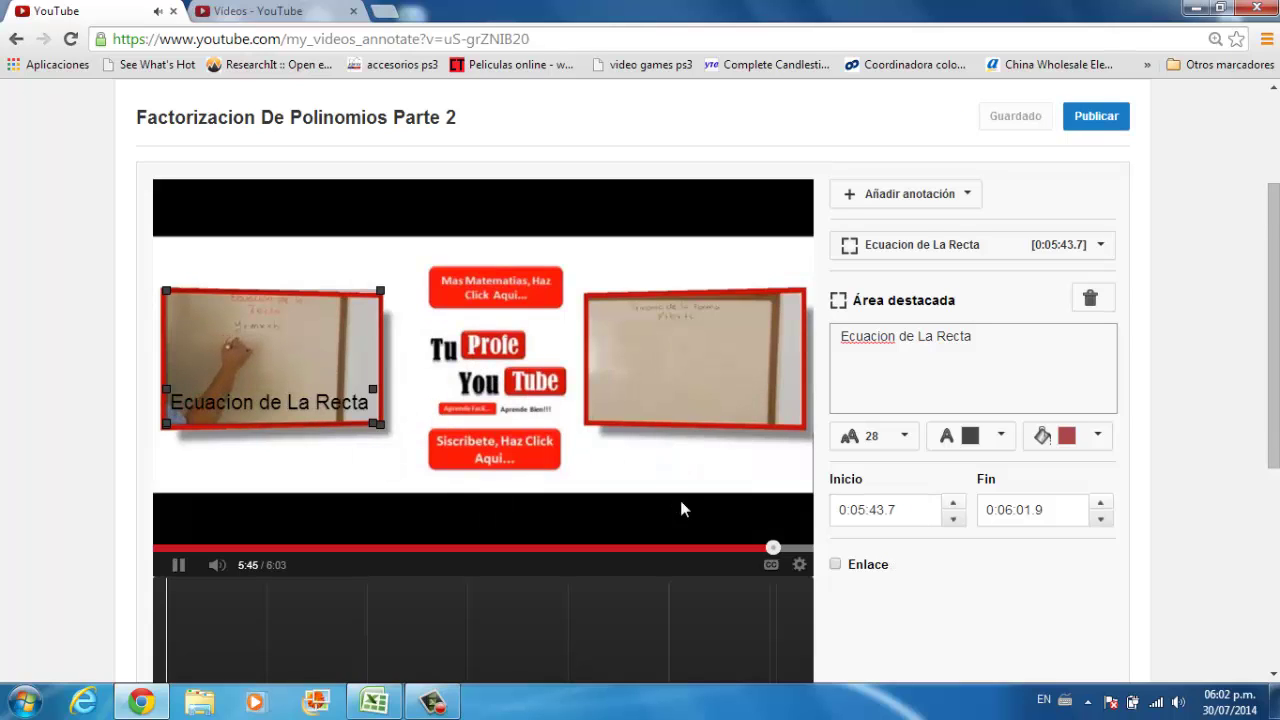
pyautogui.click(178, 565)
pyautogui.scroll(-1, 443, 574)
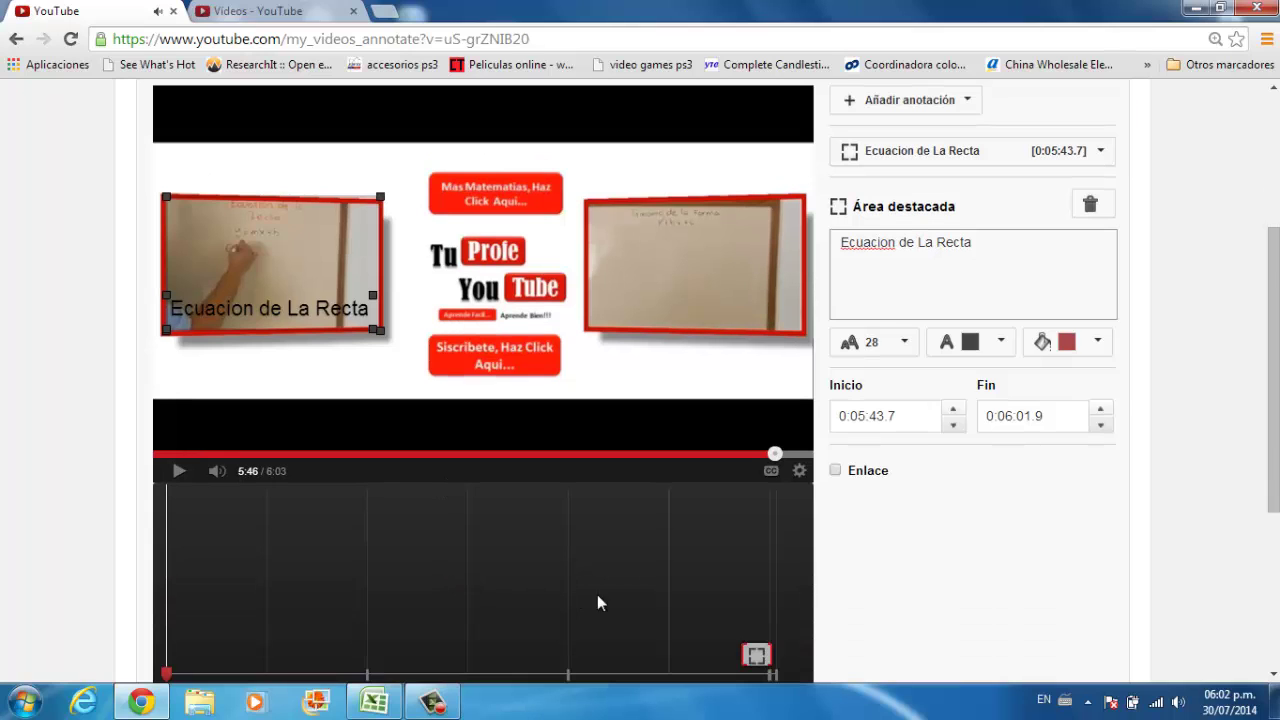
pyautogui.click(764, 455)
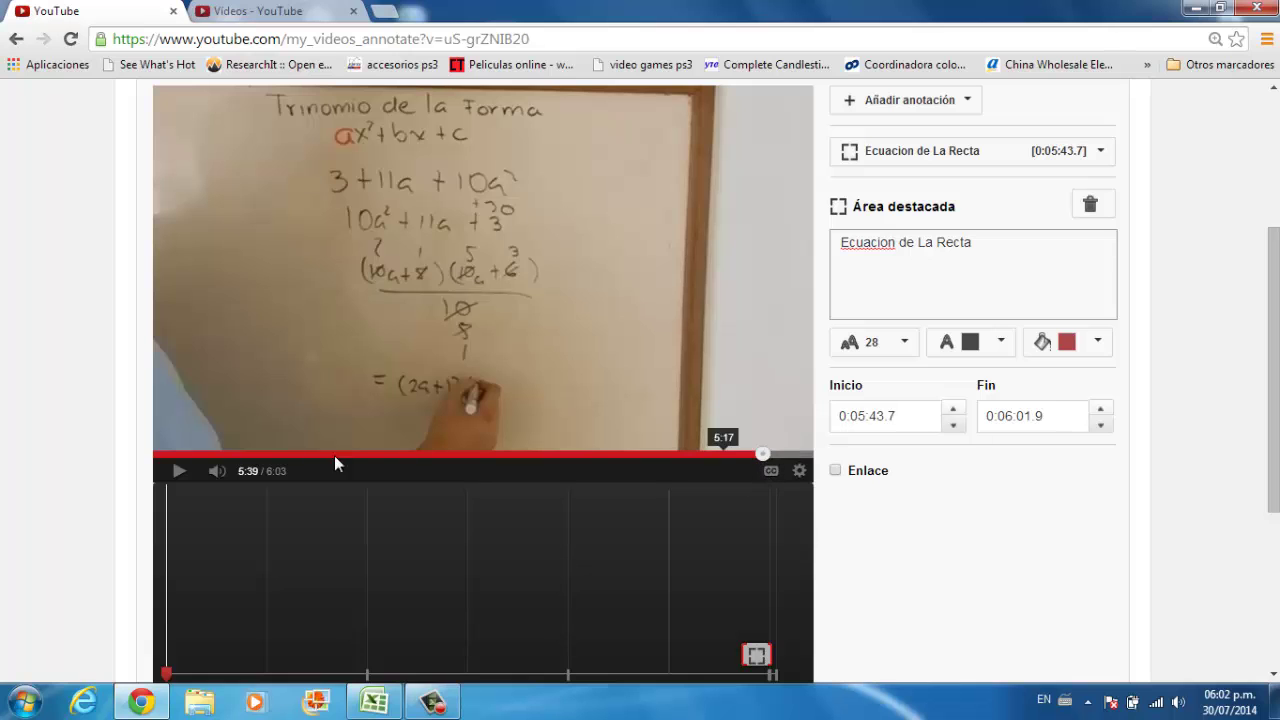
pyautogui.click(178, 472)
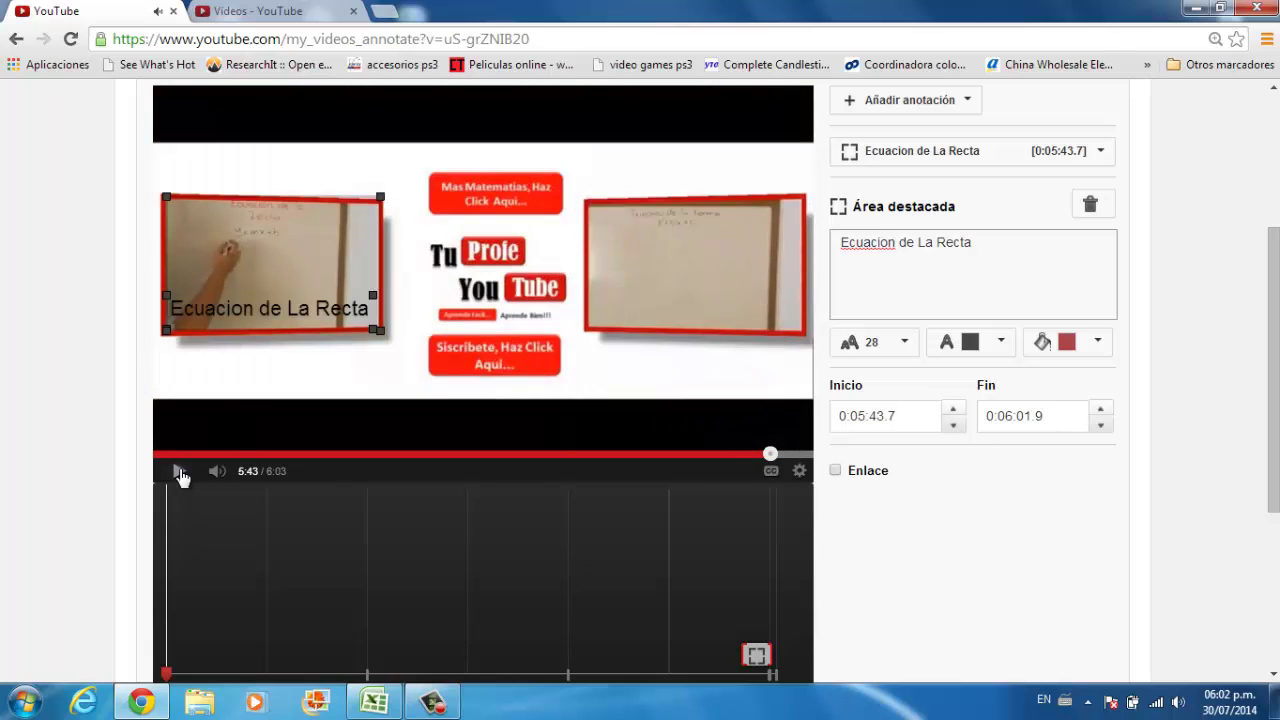
pyautogui.click(179, 472)
pyautogui.scroll(-2, 788, 525)
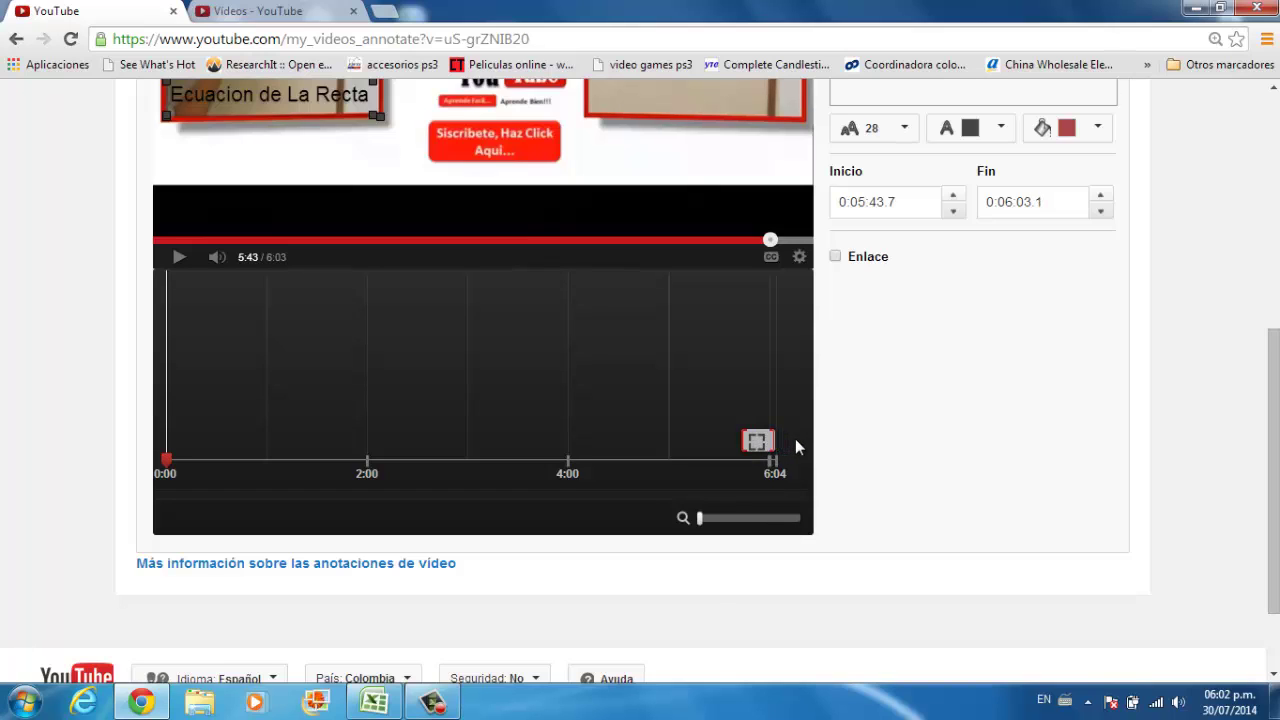
pyautogui.scroll(2, 776, 482)
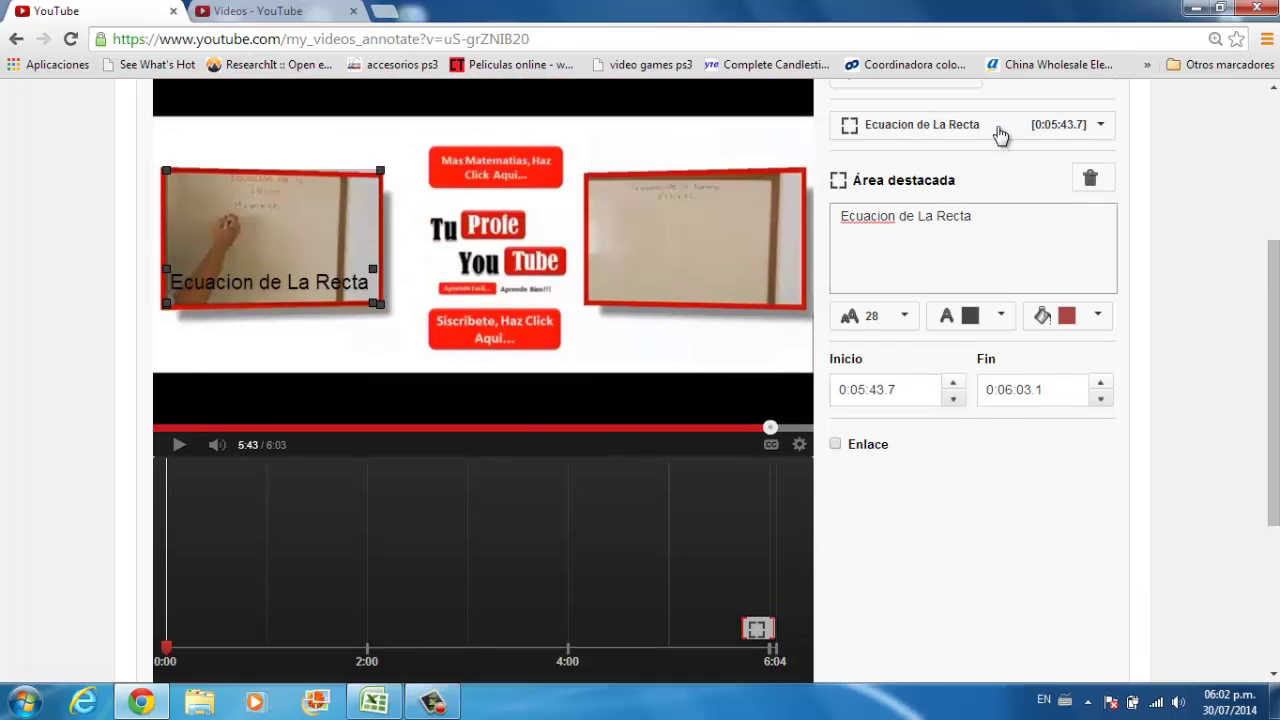
pyautogui.scroll(1, 1000, 130)
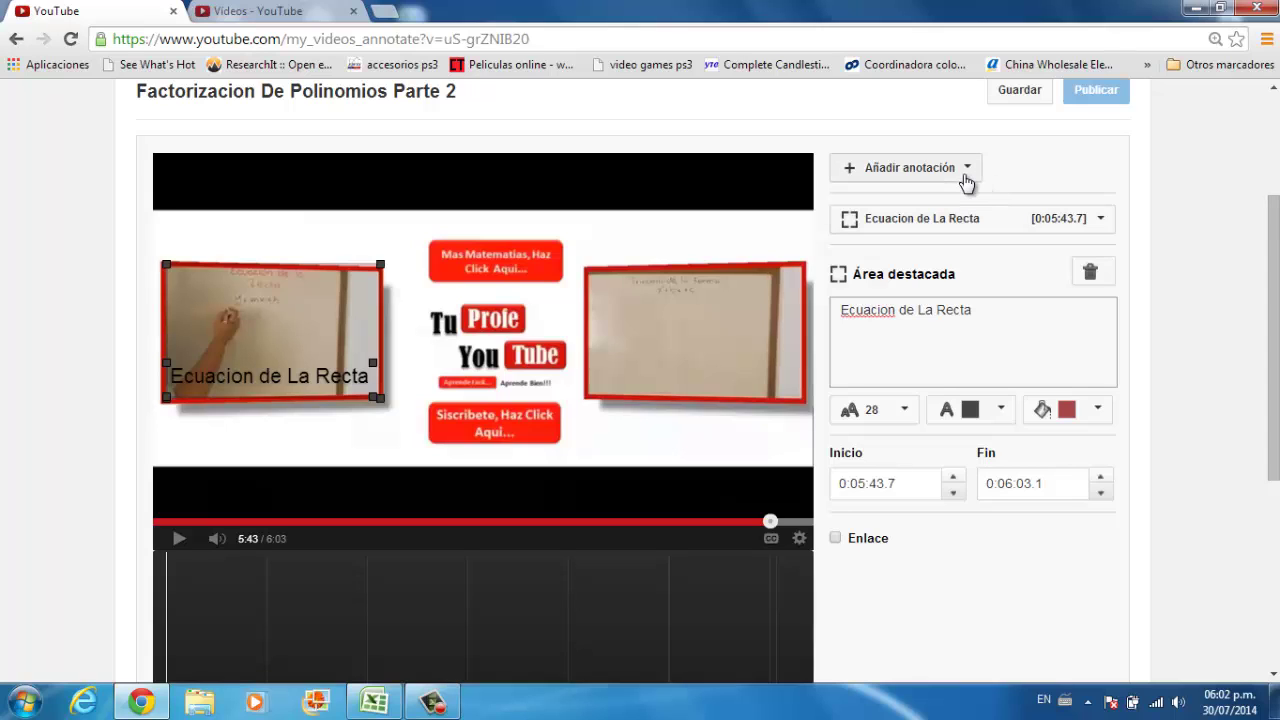
pyautogui.click(966, 180)
# Step: Add a new spotlight and stretch it over the right whiteboard thumbnail
pyautogui.click(896, 262)
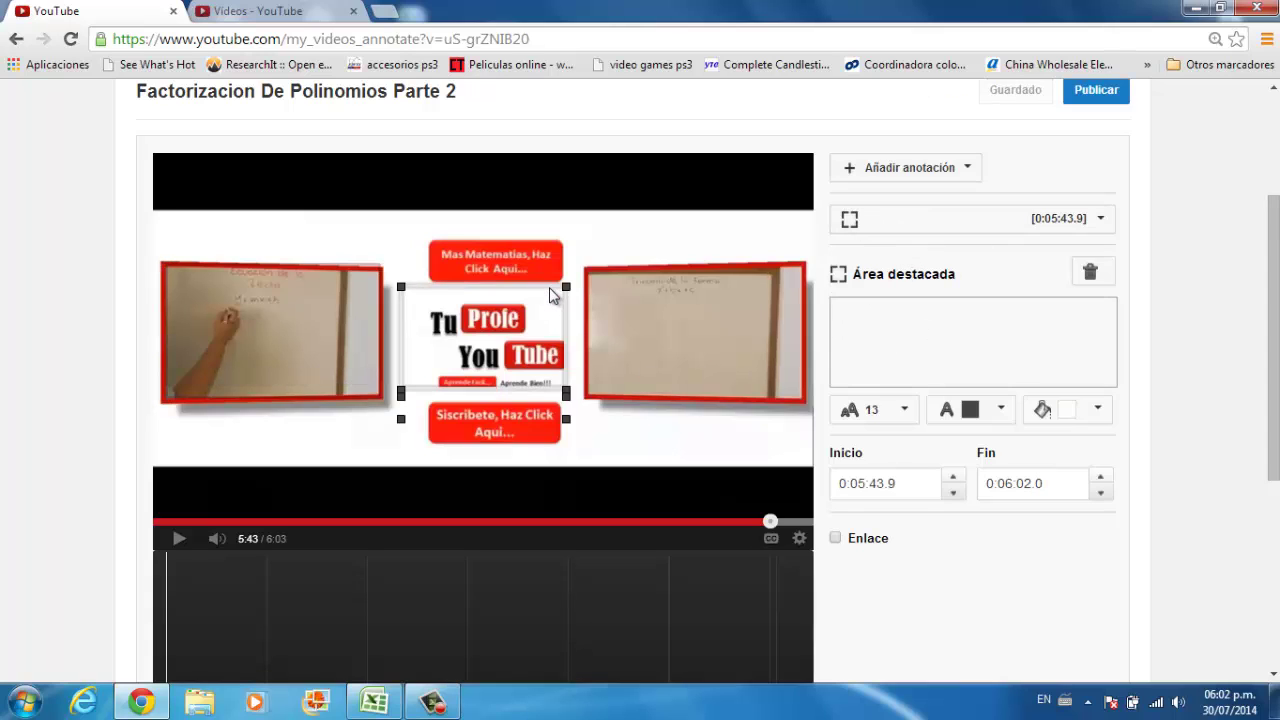
pyautogui.moveTo(553, 289)
pyautogui.mouseDown()
pyautogui.moveTo(752, 283)
pyautogui.moveTo(735, 274)
pyautogui.mouseUp()
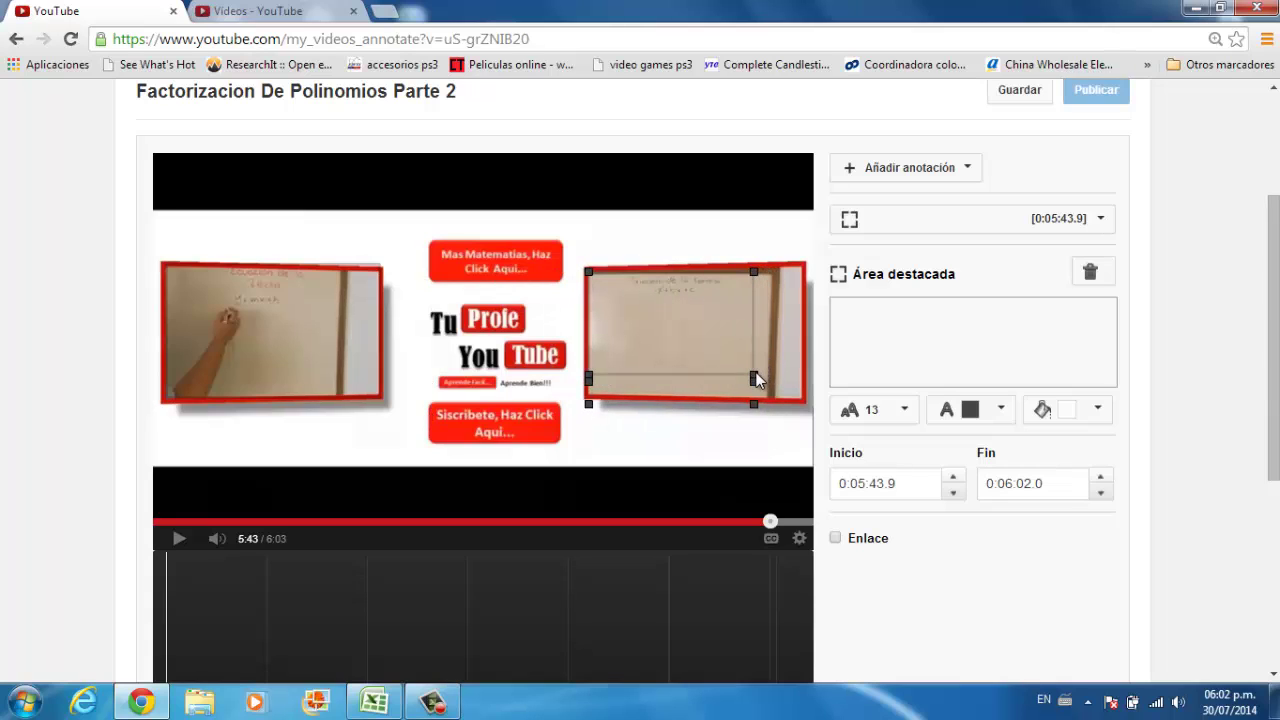
pyautogui.moveTo(756, 372); pyautogui.dragTo(803, 400)
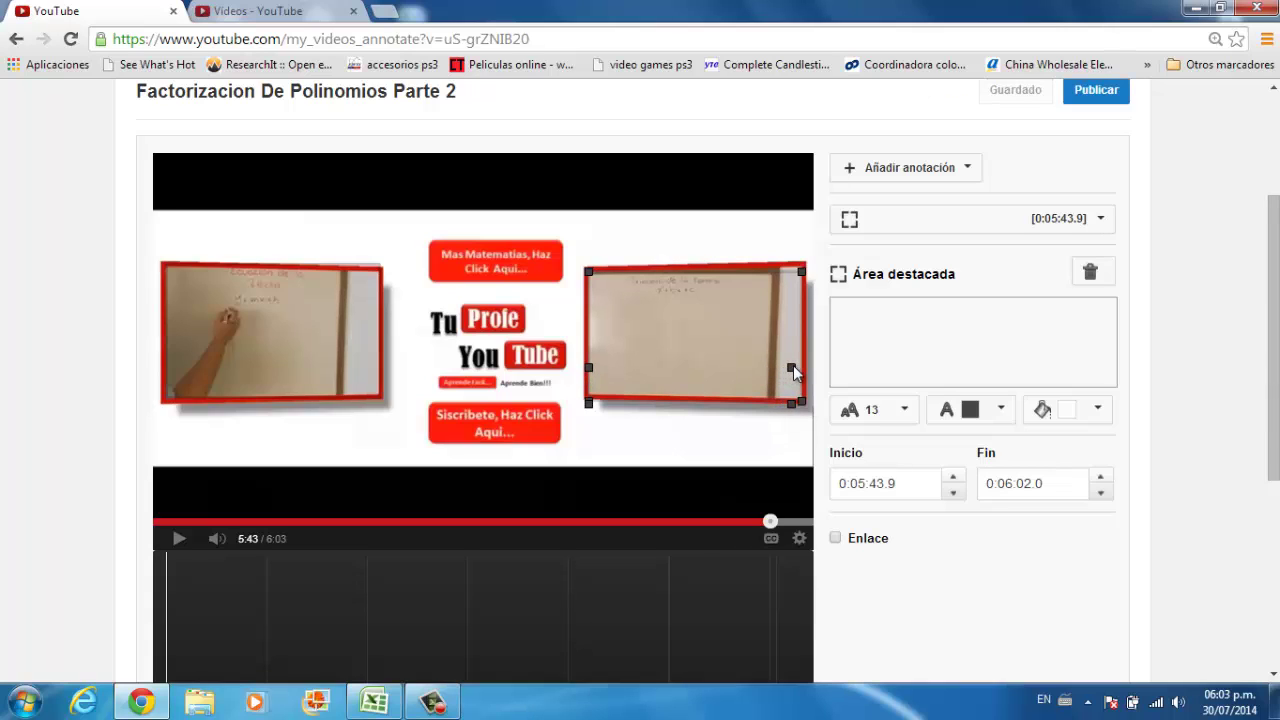
# Step: Label it 'Factorizacion De Polinomios Parte 1' in size-16 text, adjusting the box to fit
pyautogui.click(872, 325)
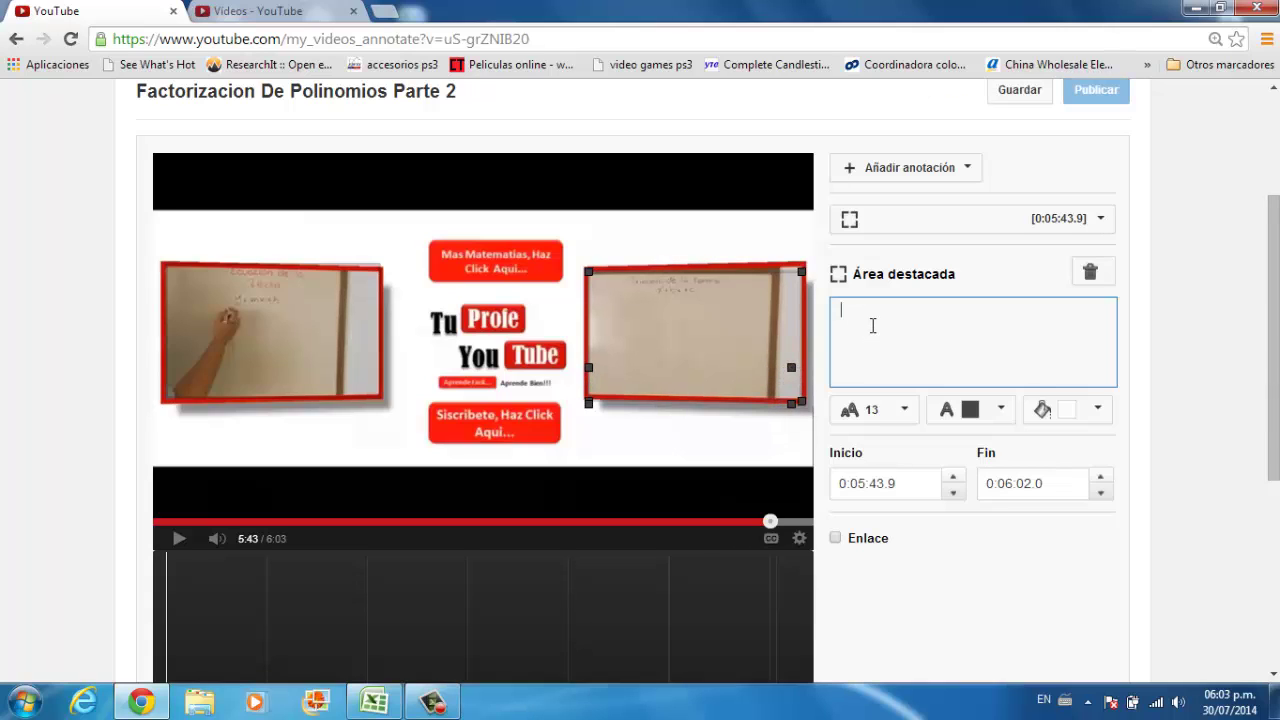
pyautogui.write('Facto')
pyautogui.write('rizaci')
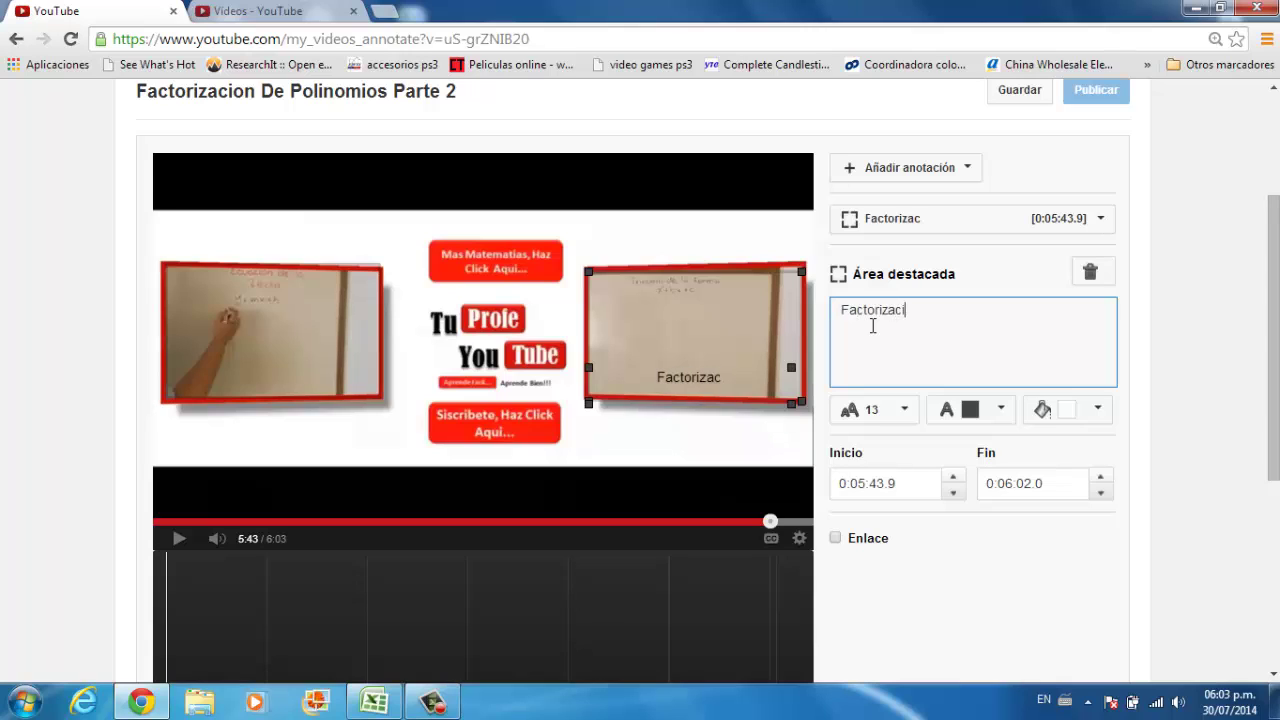
pyautogui.write('on De Po')
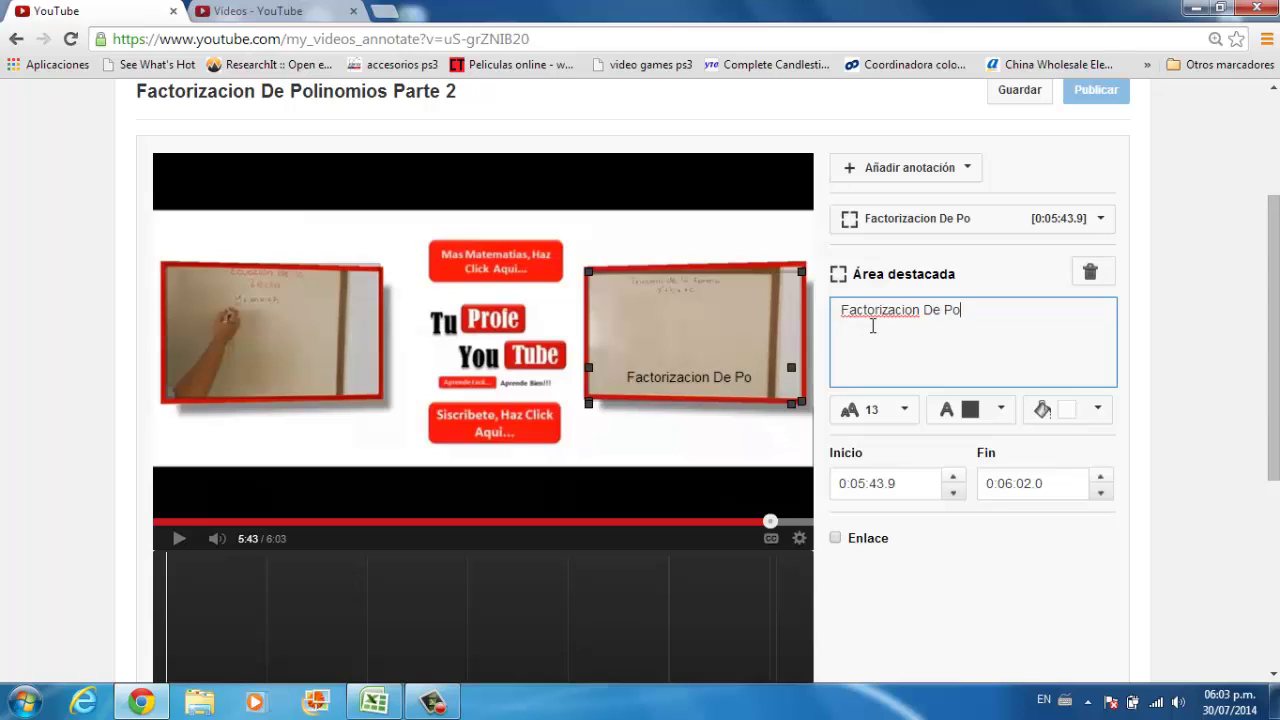
pyautogui.write('linomios')
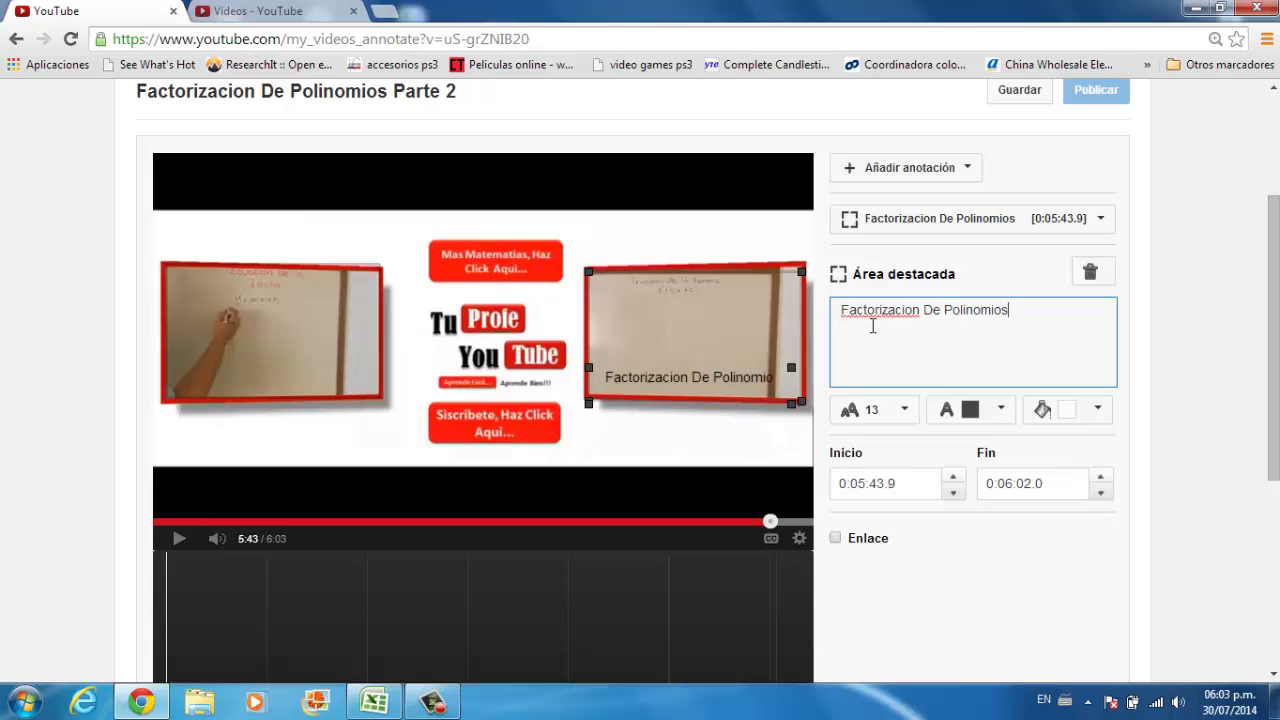
pyautogui.write(' Pa')
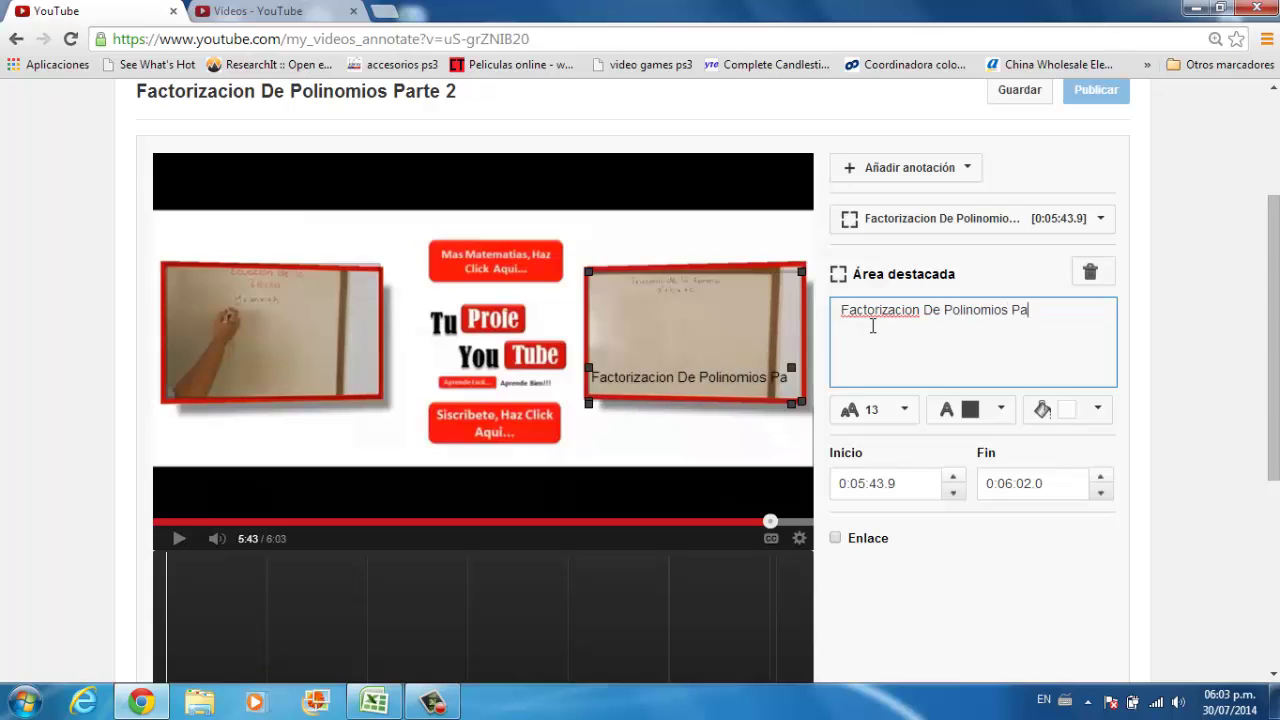
pyautogui.write('rte ')
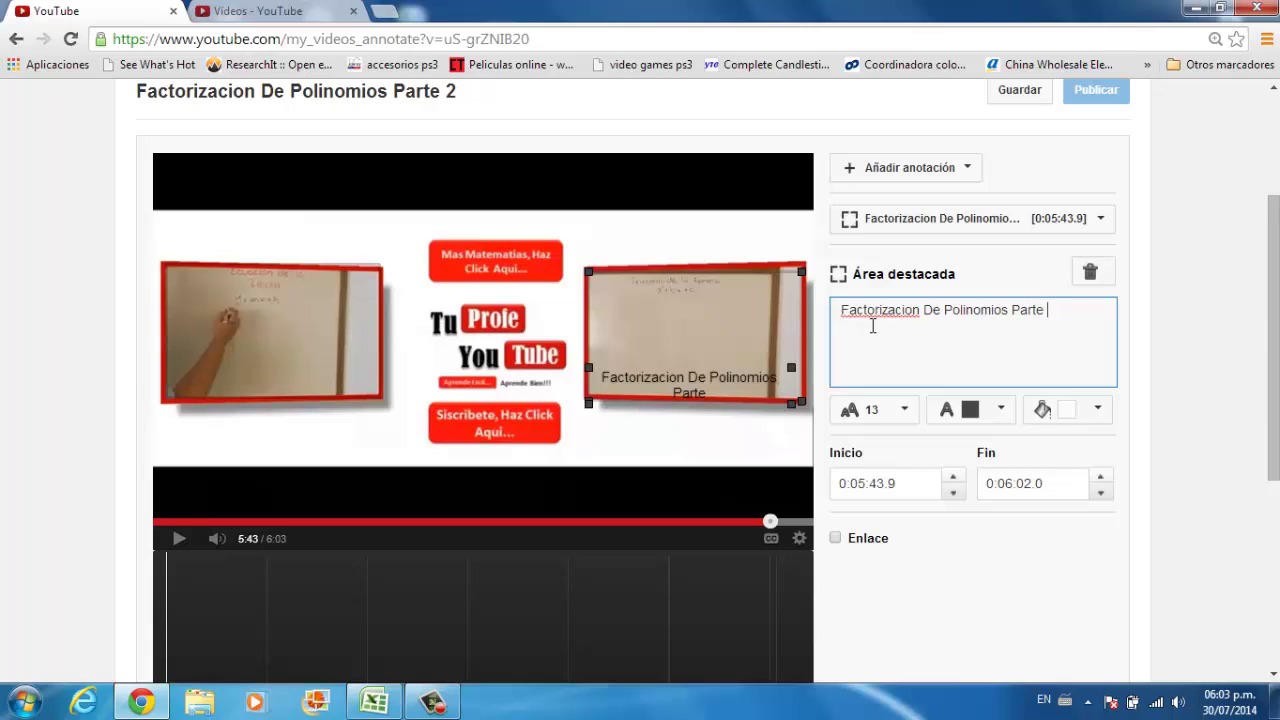
pyautogui.write('1')
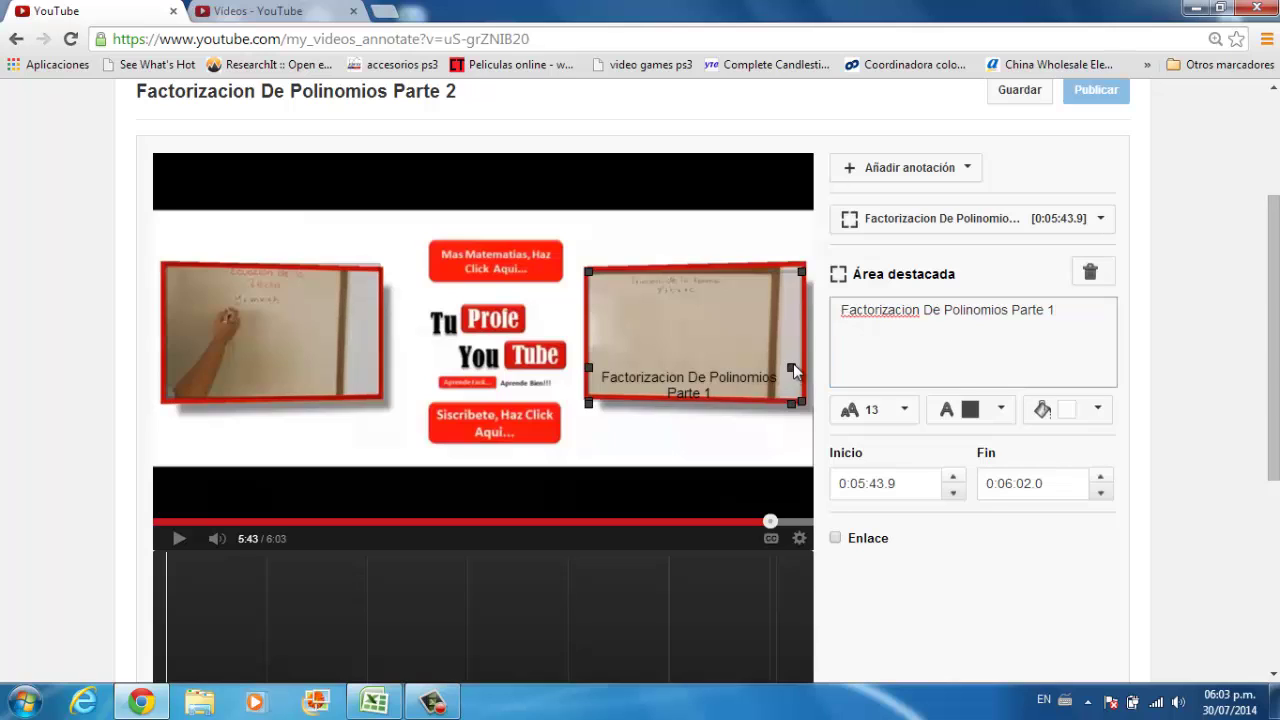
pyautogui.moveTo(790, 372); pyautogui.dragTo(796, 357)
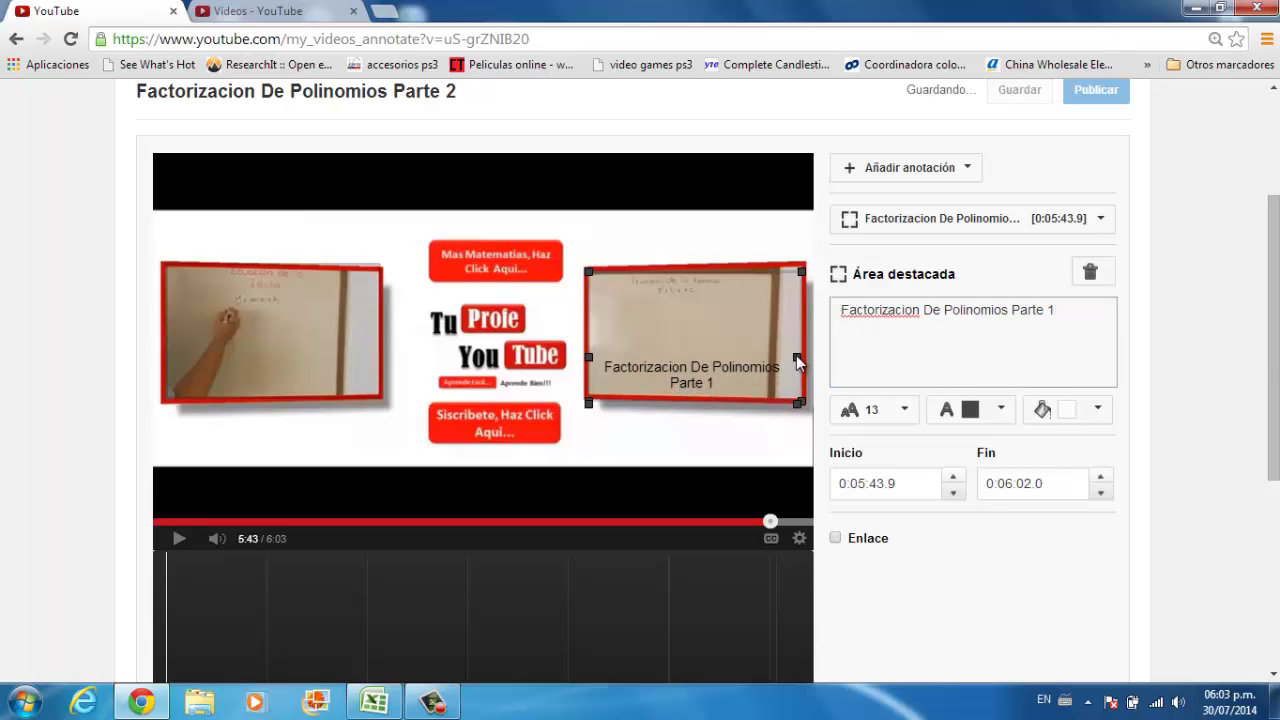
pyautogui.click(906, 411)
pyautogui.click(880, 535)
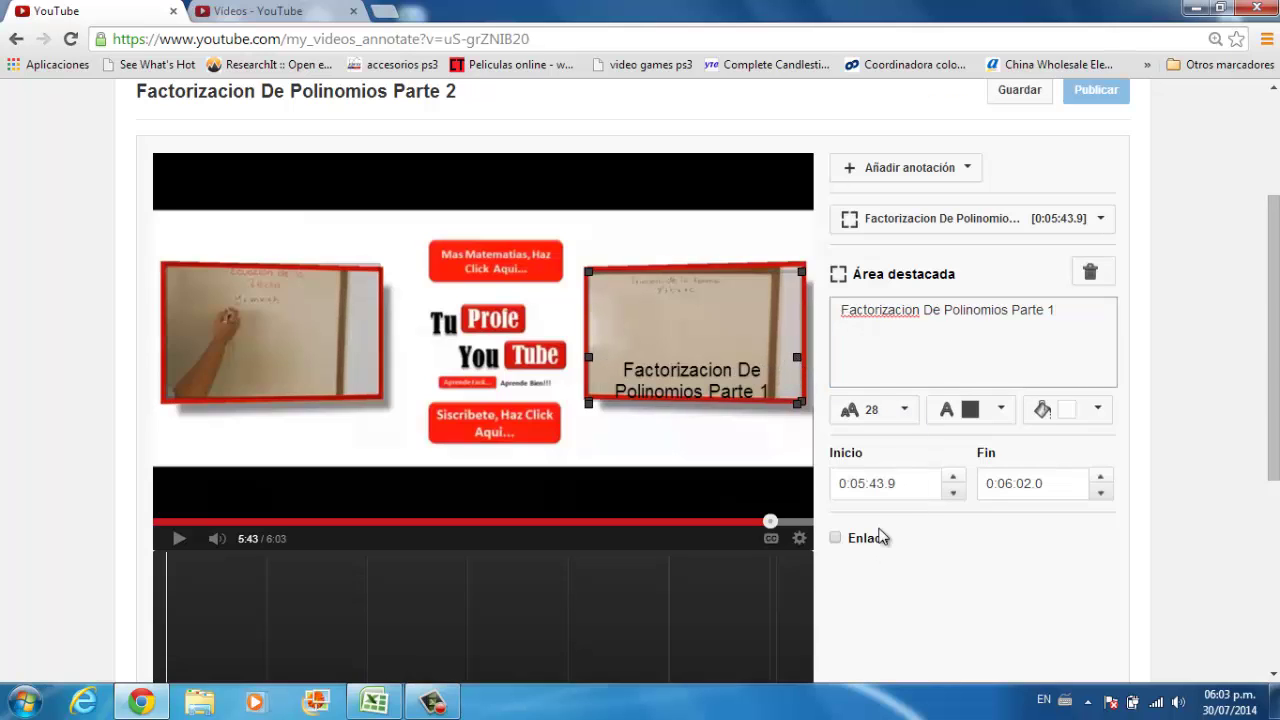
pyautogui.click(899, 414)
pyautogui.click(888, 495)
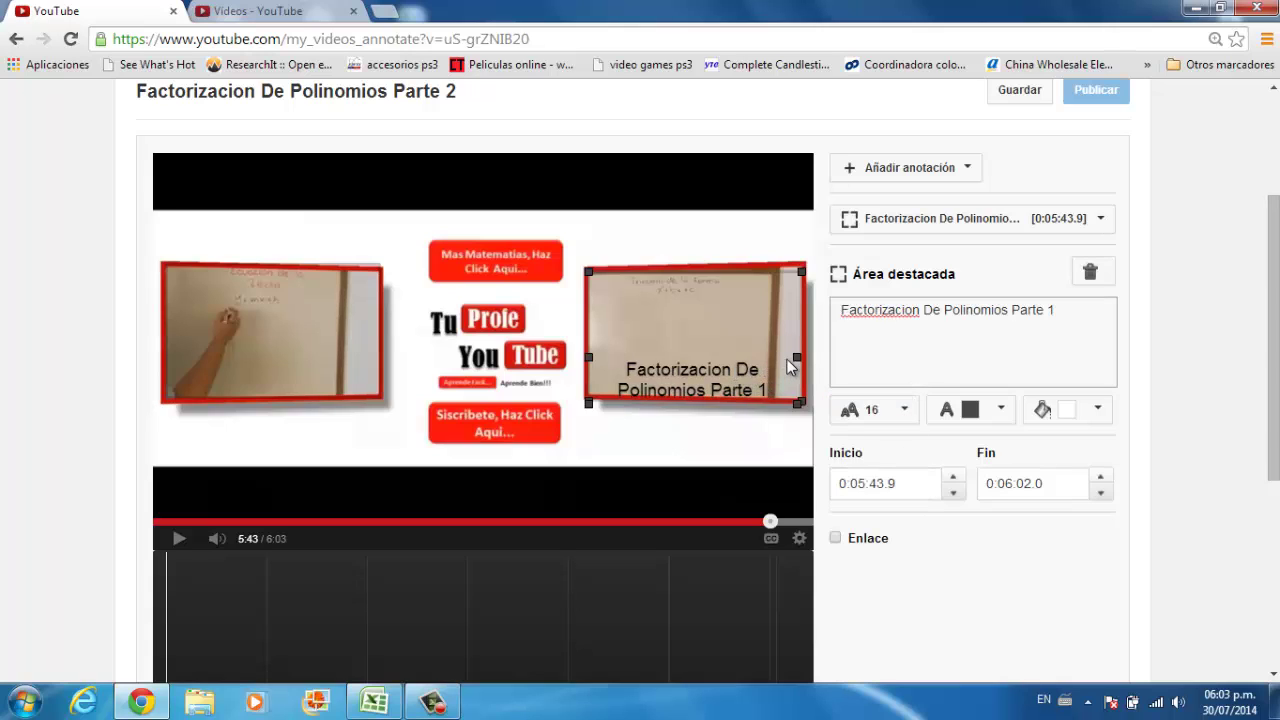
pyautogui.moveTo(797, 366); pyautogui.dragTo(795, 360)
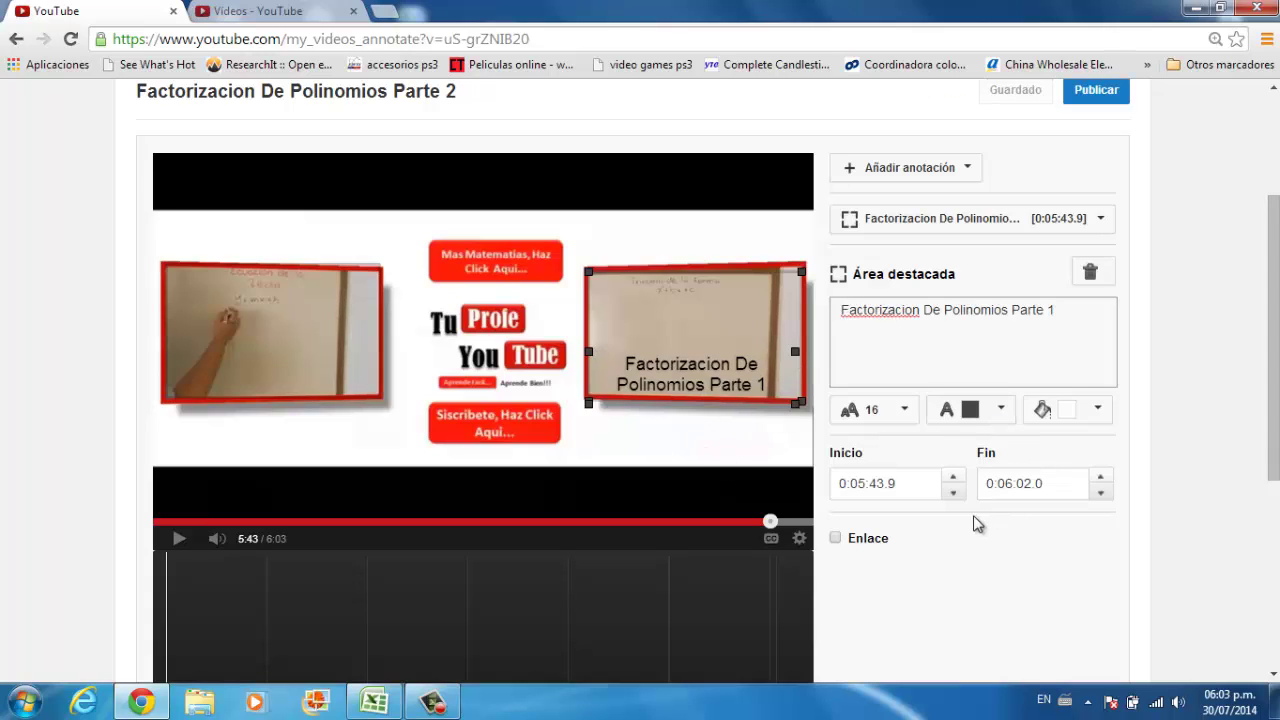
# Step: Link the Ecuacion de La Recta spotlight to the Ecuacion De Una Recta video URL, opening in a new window
pyautogui.click(295, 289)
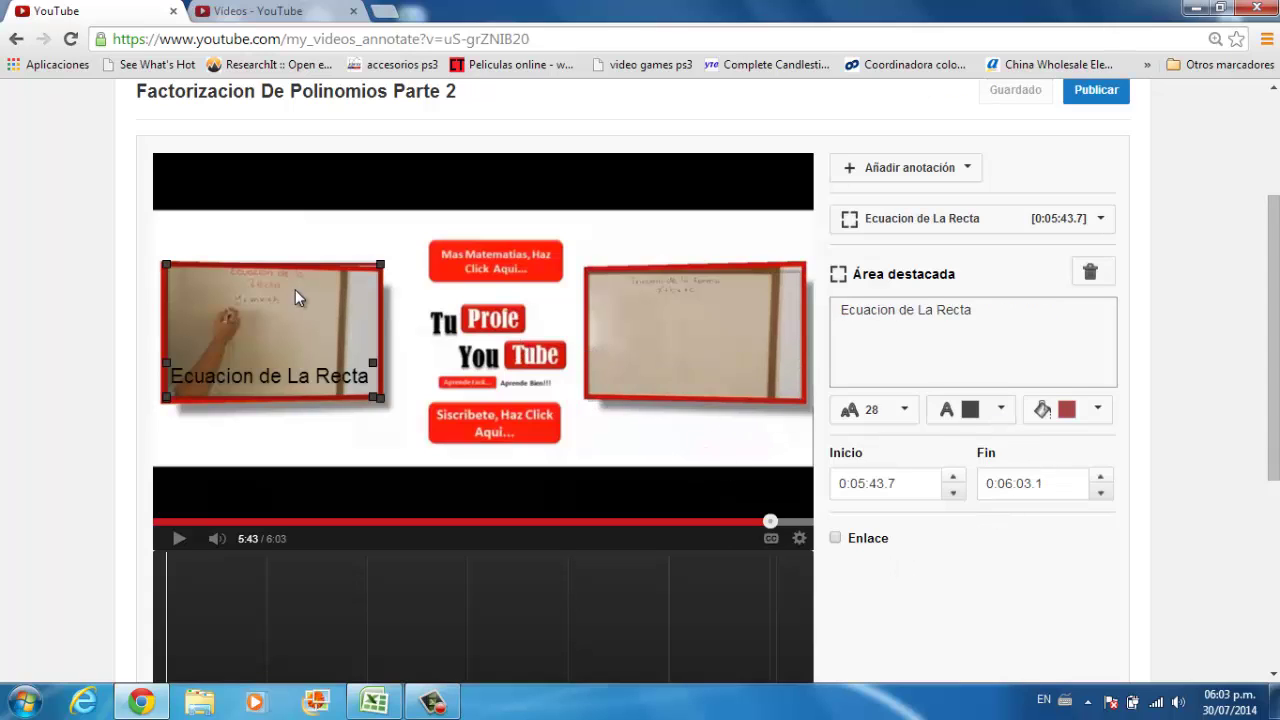
pyautogui.click(857, 539)
pyautogui.click(893, 580)
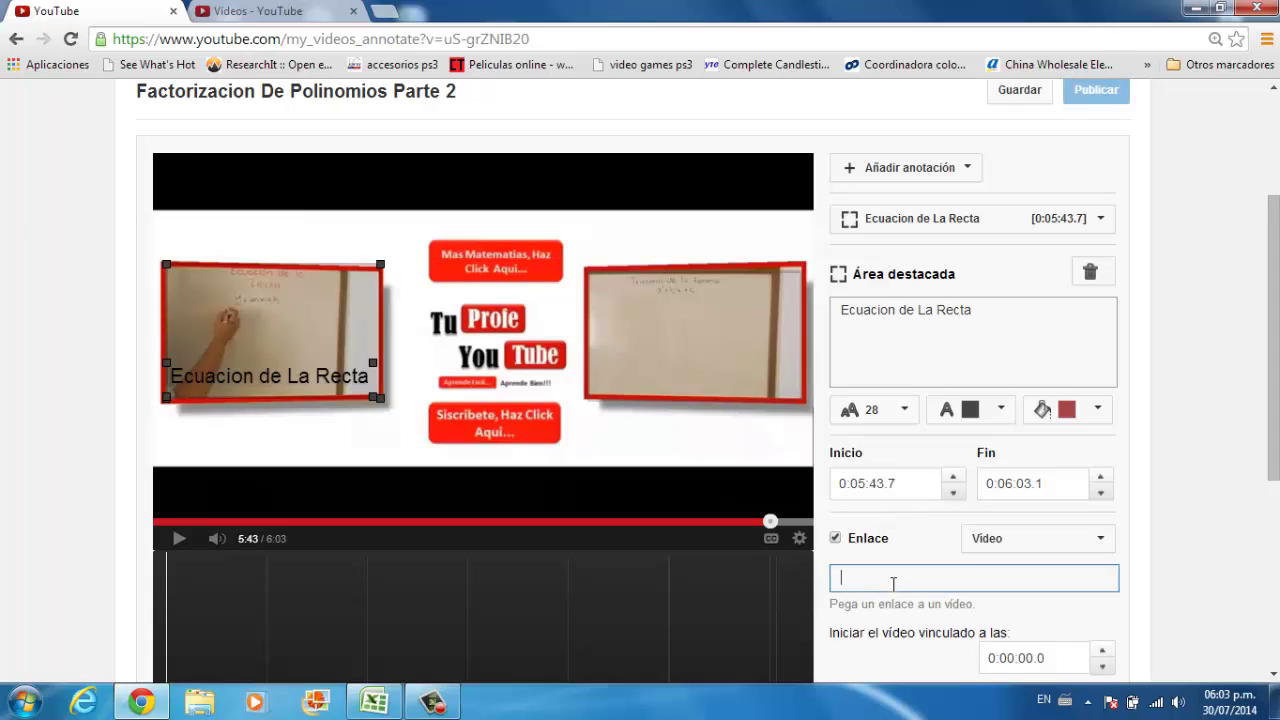
pyautogui.click(286, 15)
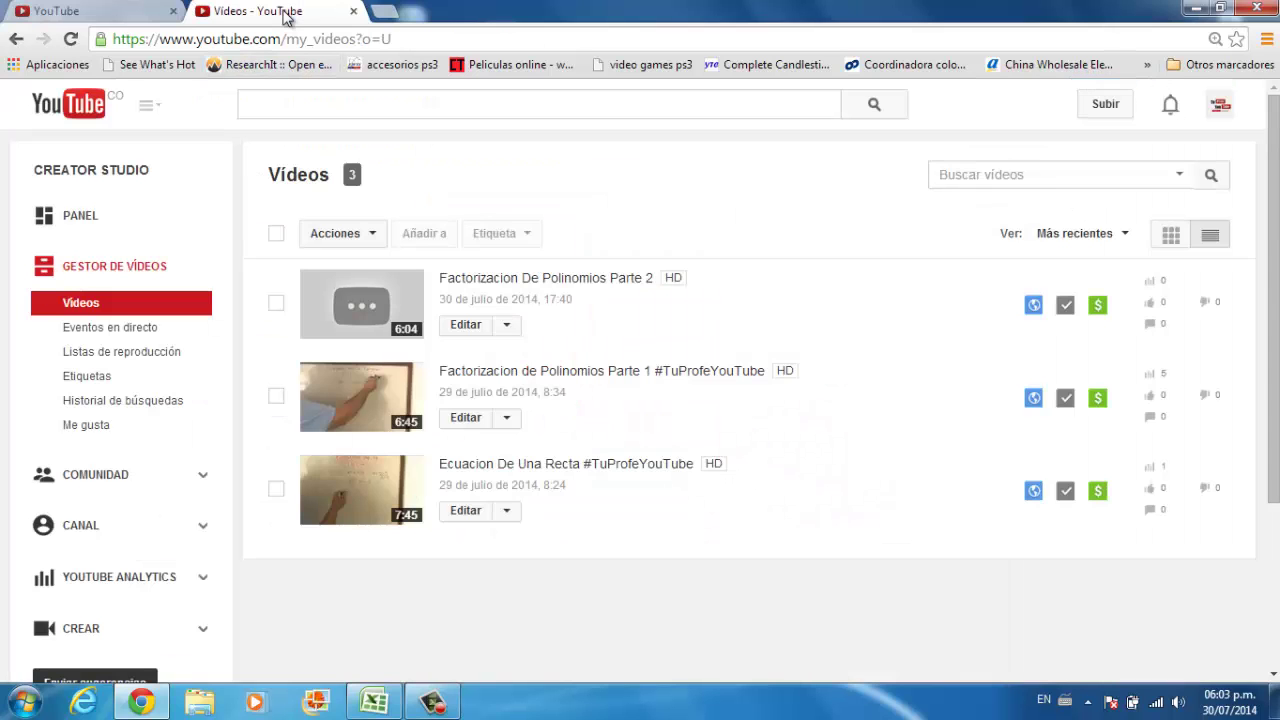
pyautogui.click(354, 508)
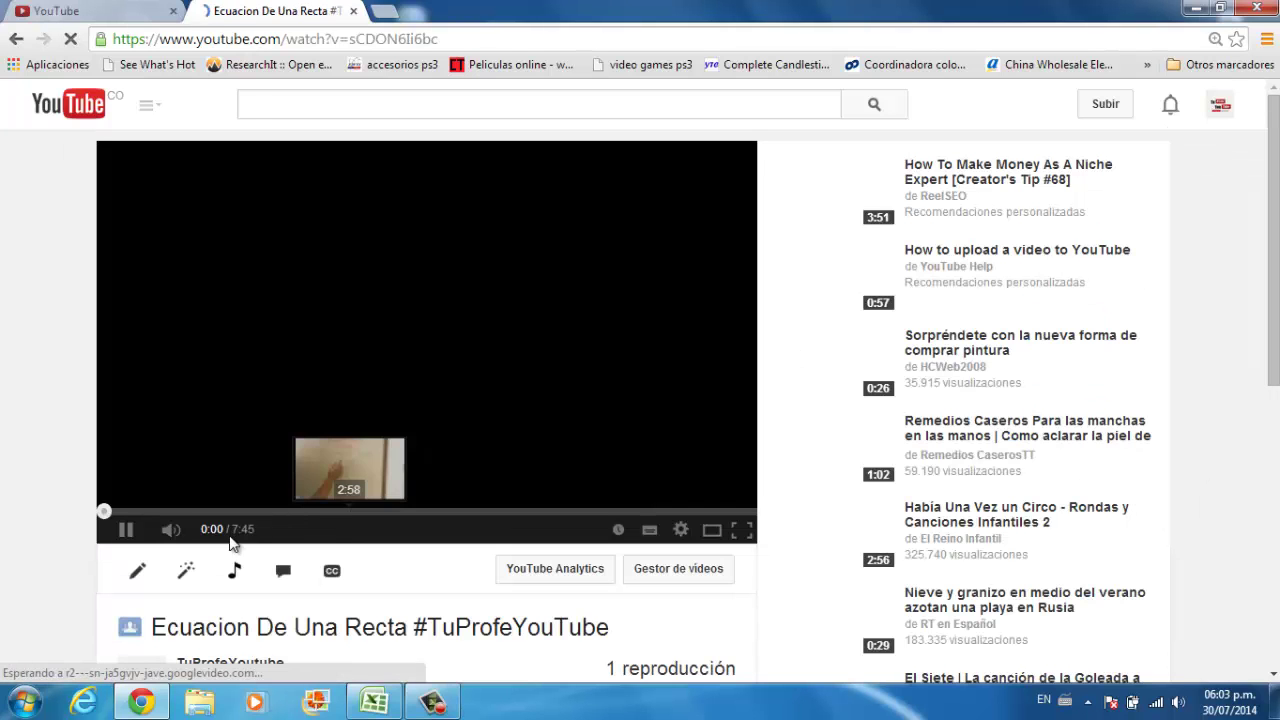
pyautogui.click(126, 529)
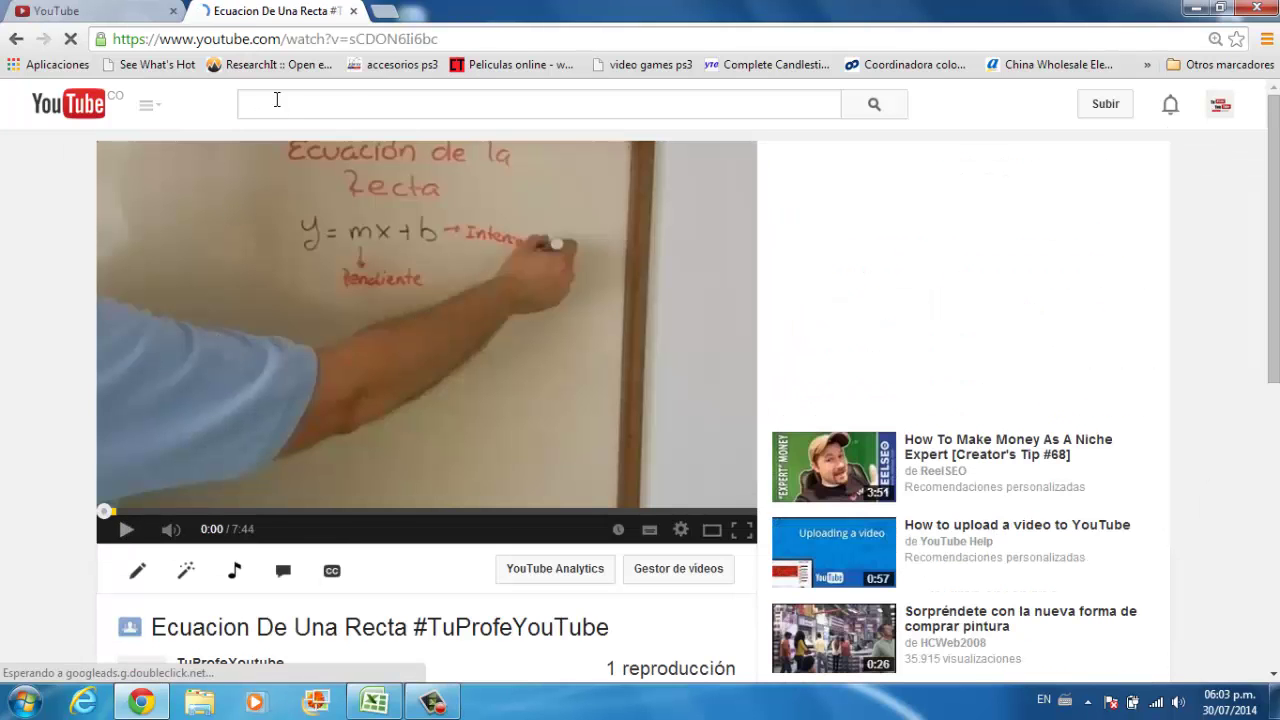
pyautogui.click(376, 40)
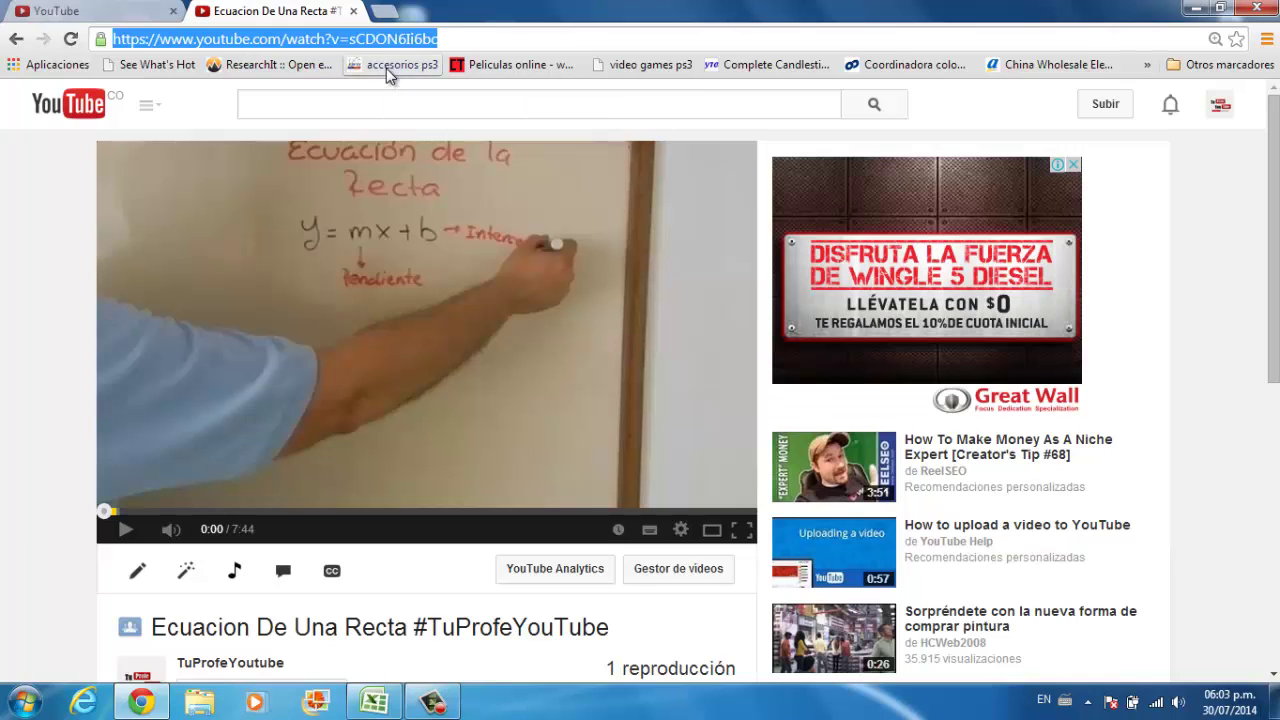
pyautogui.click(160, 10)
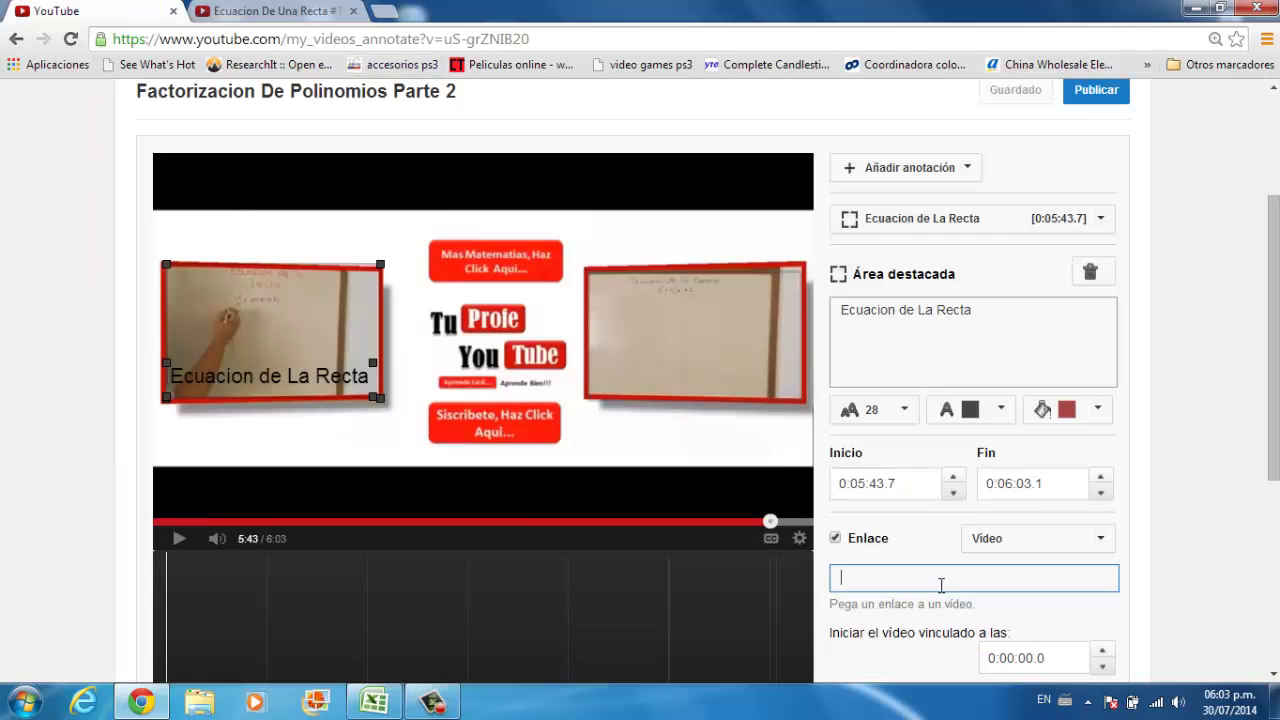
pyautogui.hotkey('ctrl', 'v')
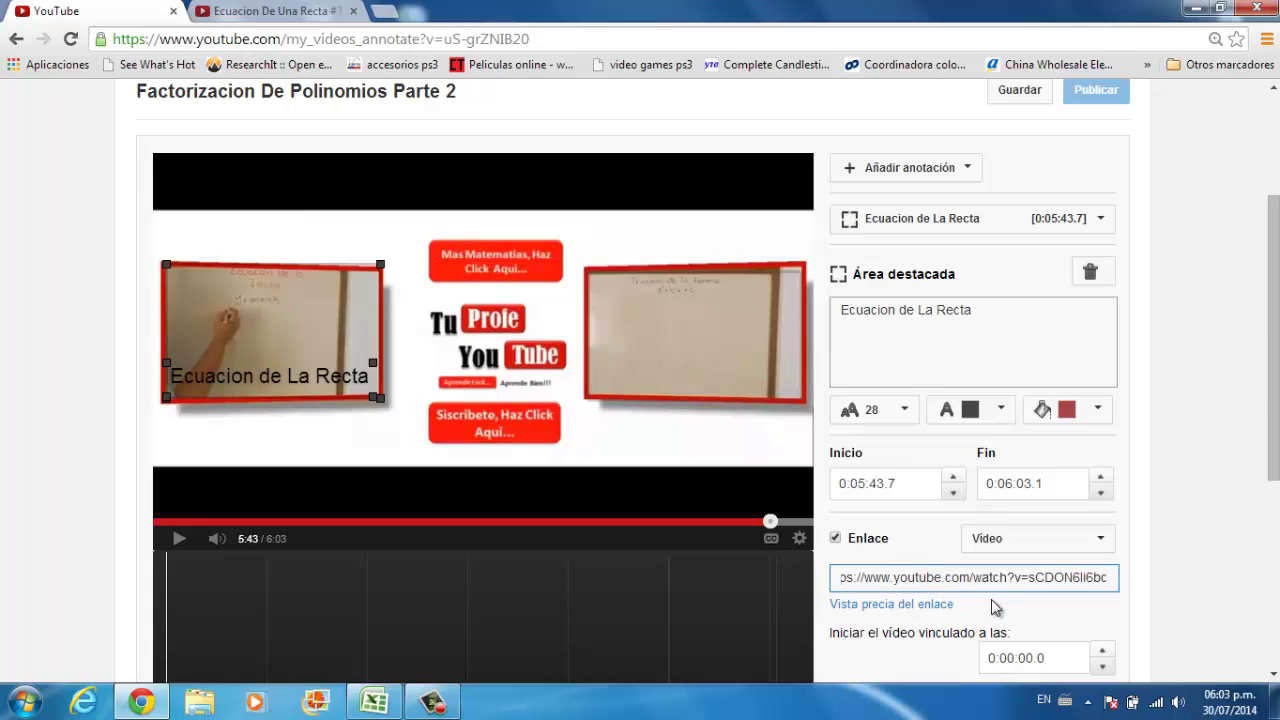
pyautogui.scroll(-1, 1008, 573)
pyautogui.click(835, 598)
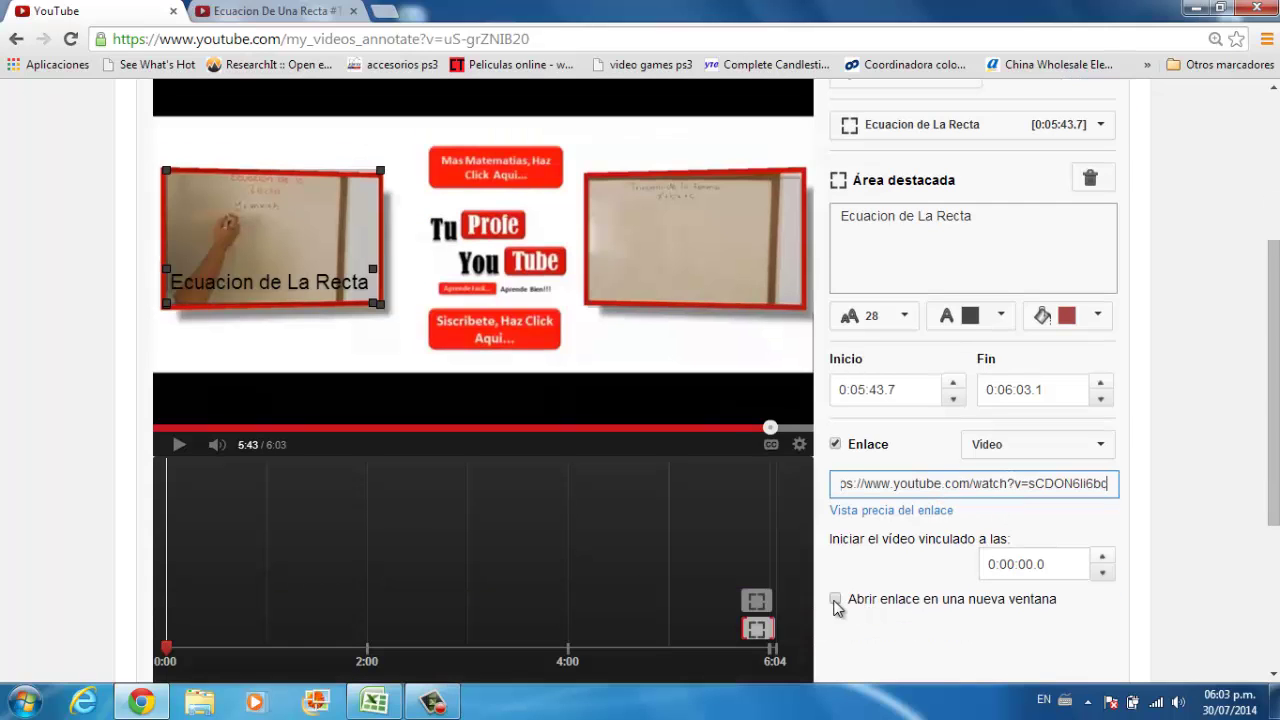
pyautogui.click(764, 601)
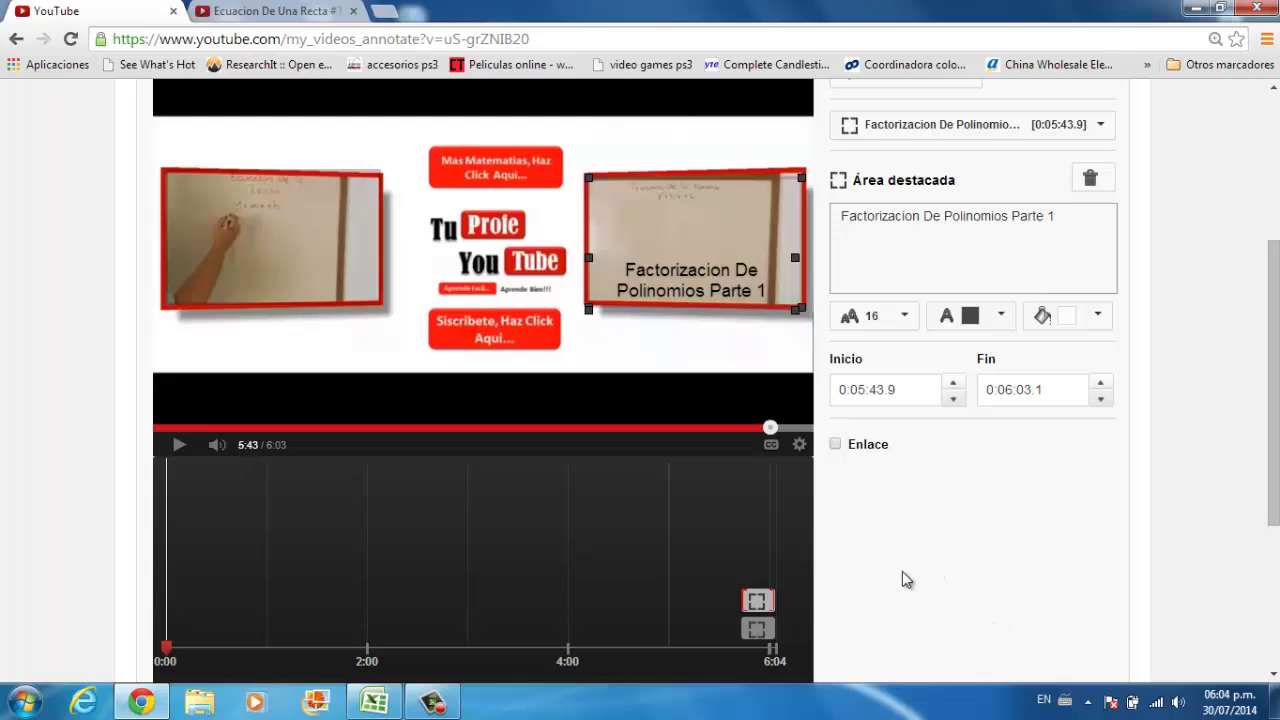
# Step: Paste the Factorizacion de Polinomios Parte 1 watch-page URL as the Parte 1 spotlight's video link
pyautogui.click(757, 625)
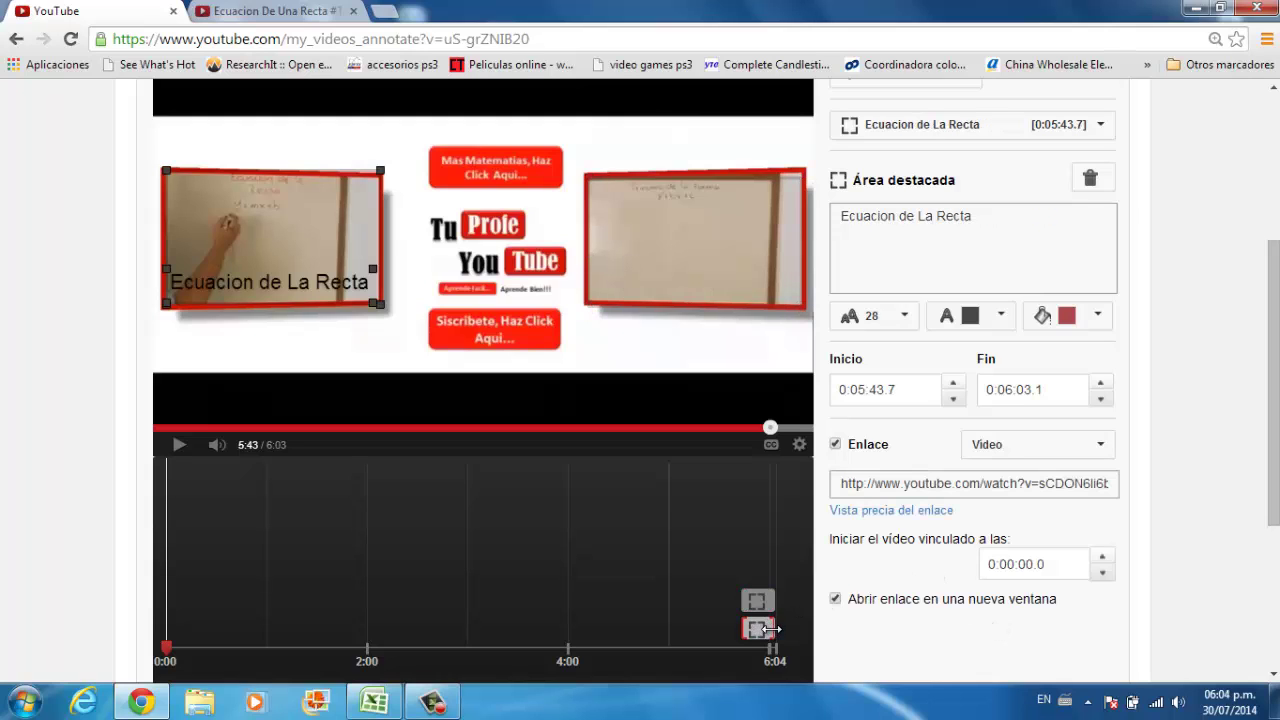
pyautogui.click(760, 600)
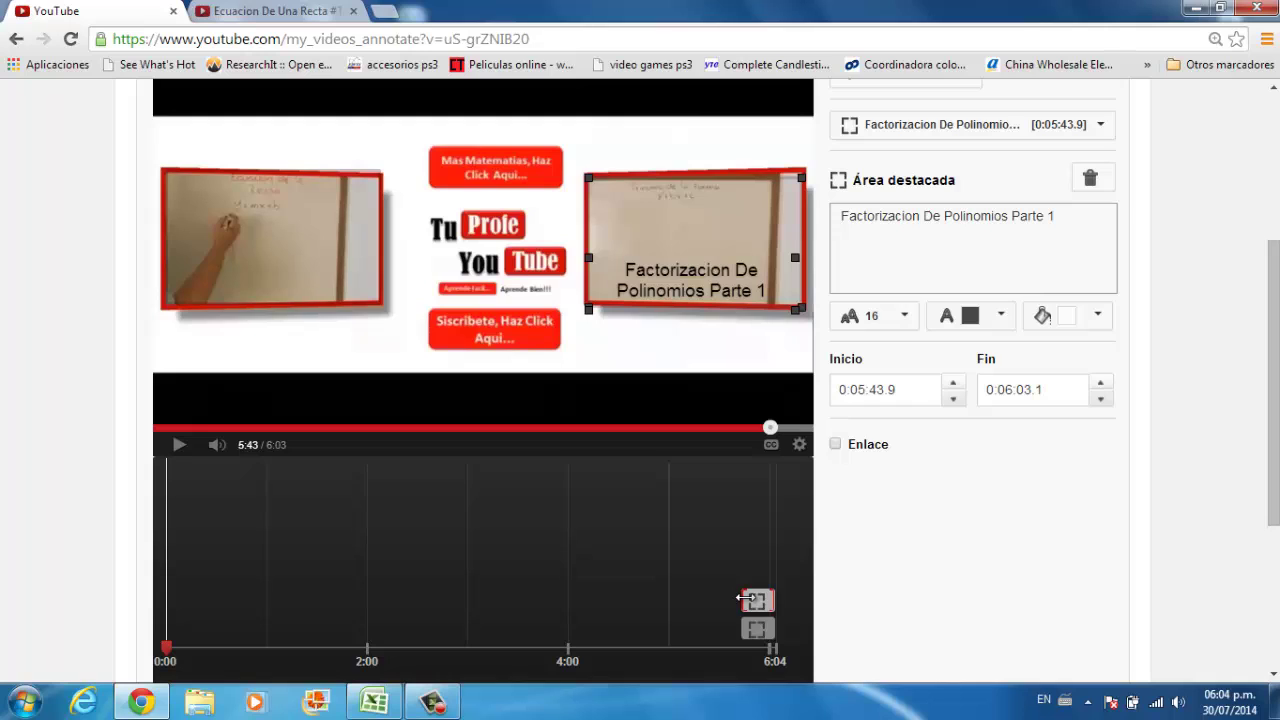
pyautogui.click(866, 447)
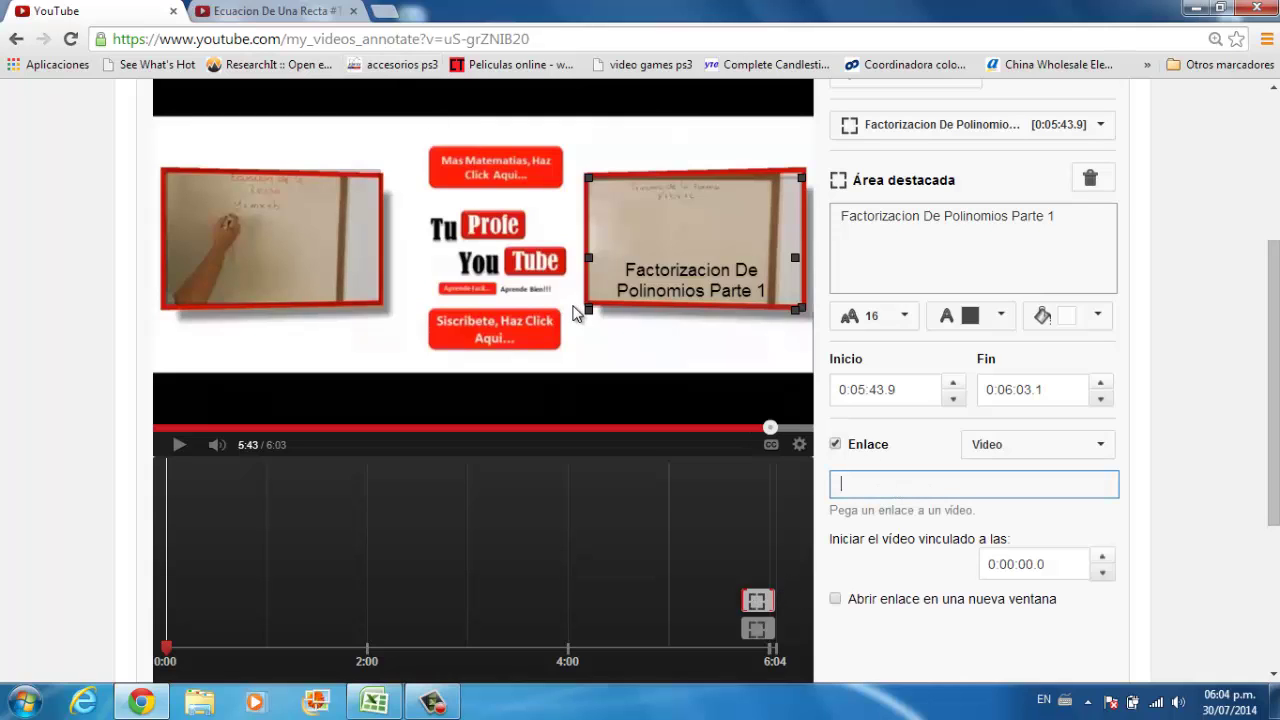
pyautogui.click(253, 12)
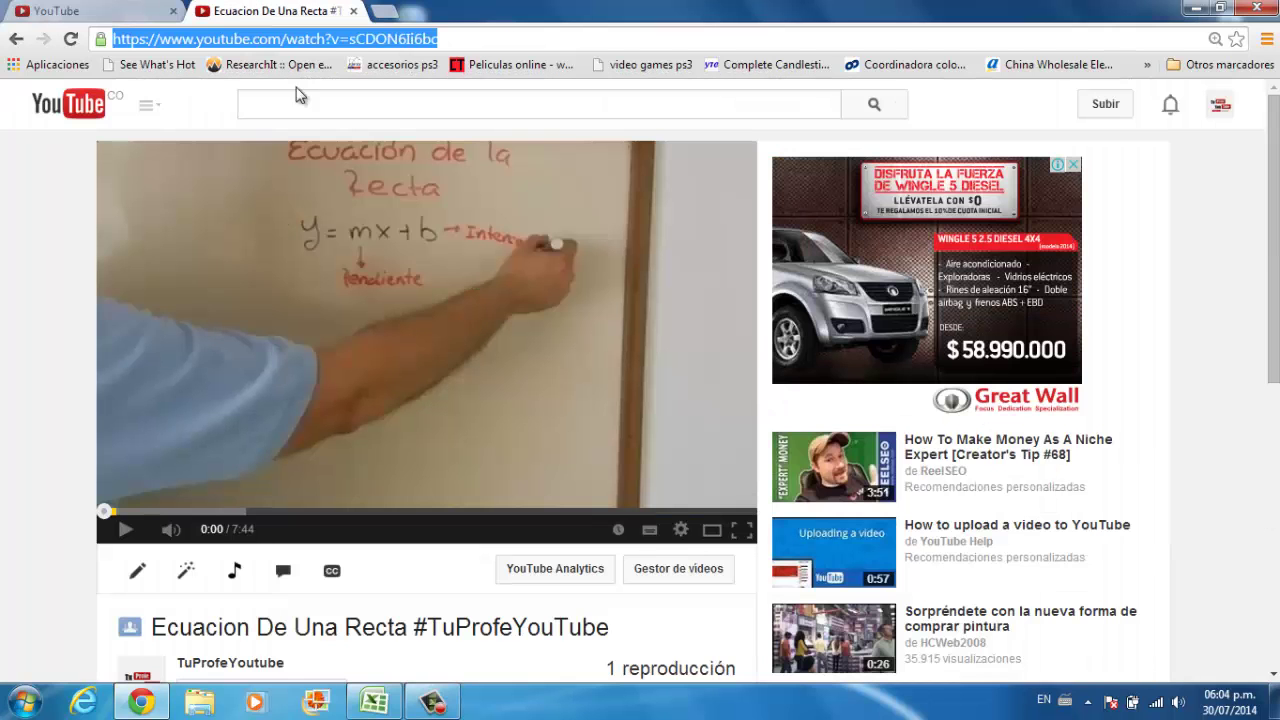
pyautogui.click(16, 38)
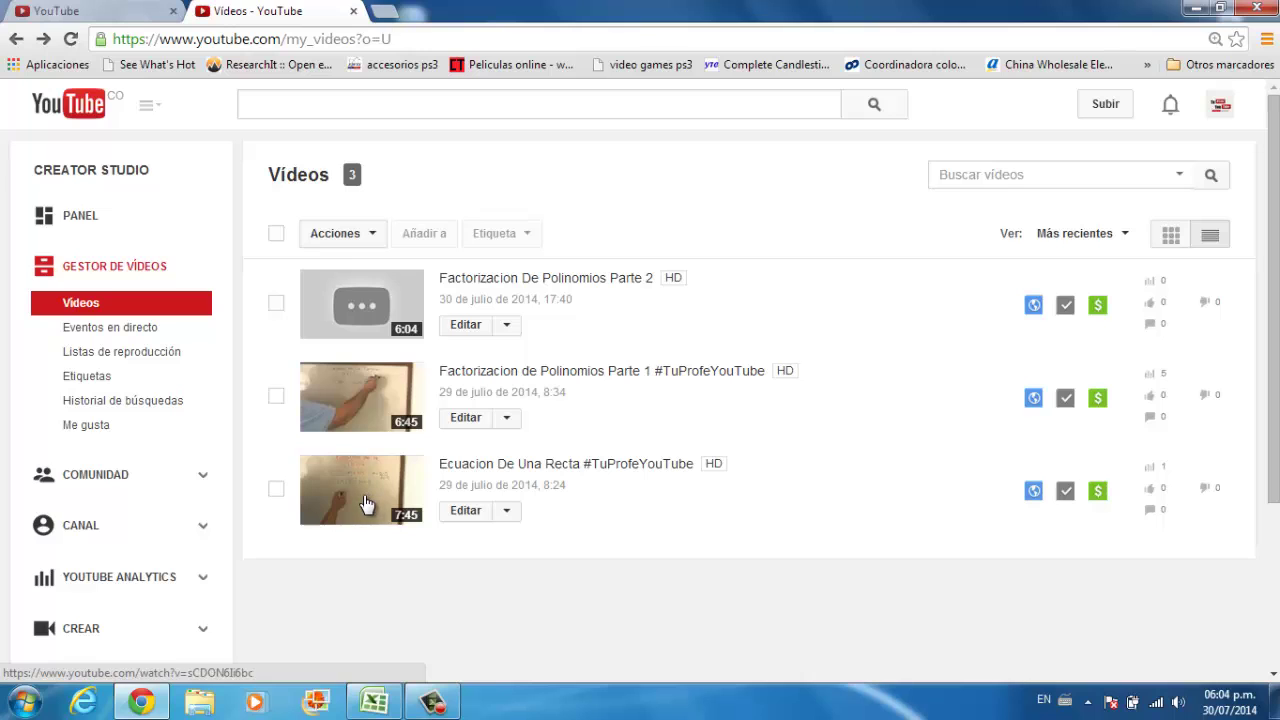
pyautogui.click(360, 384)
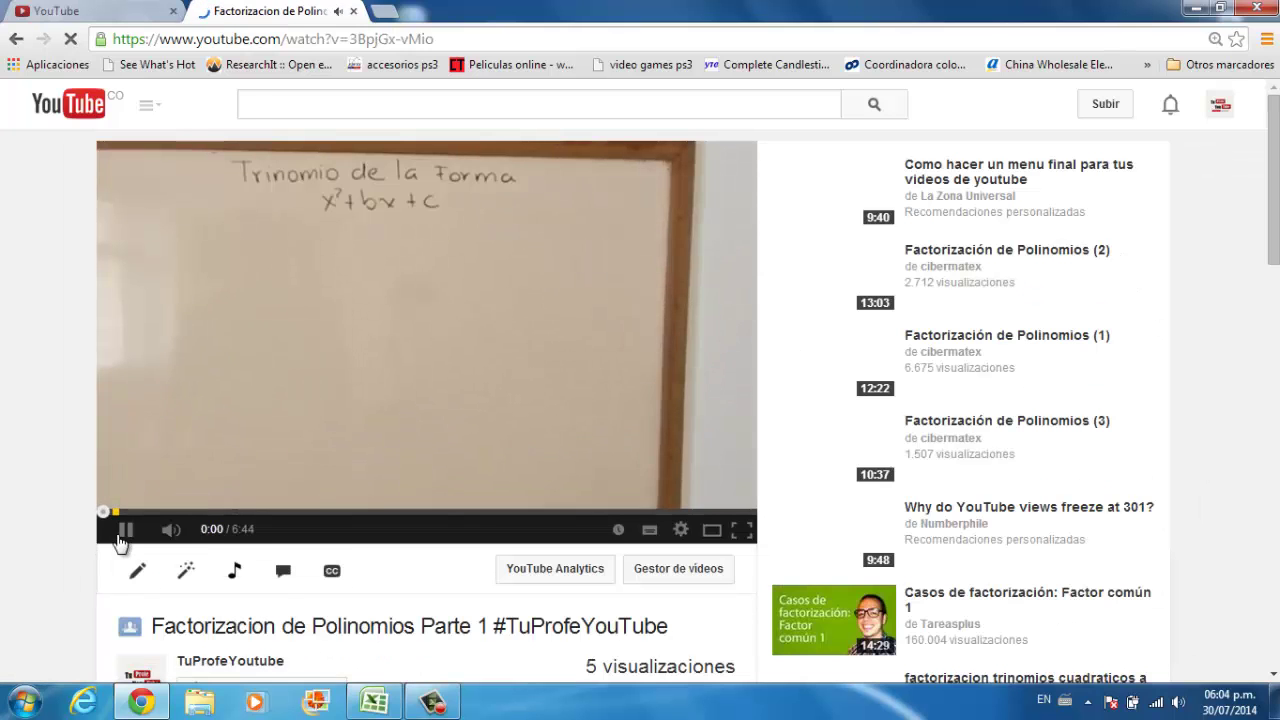
pyautogui.click(155, 148)
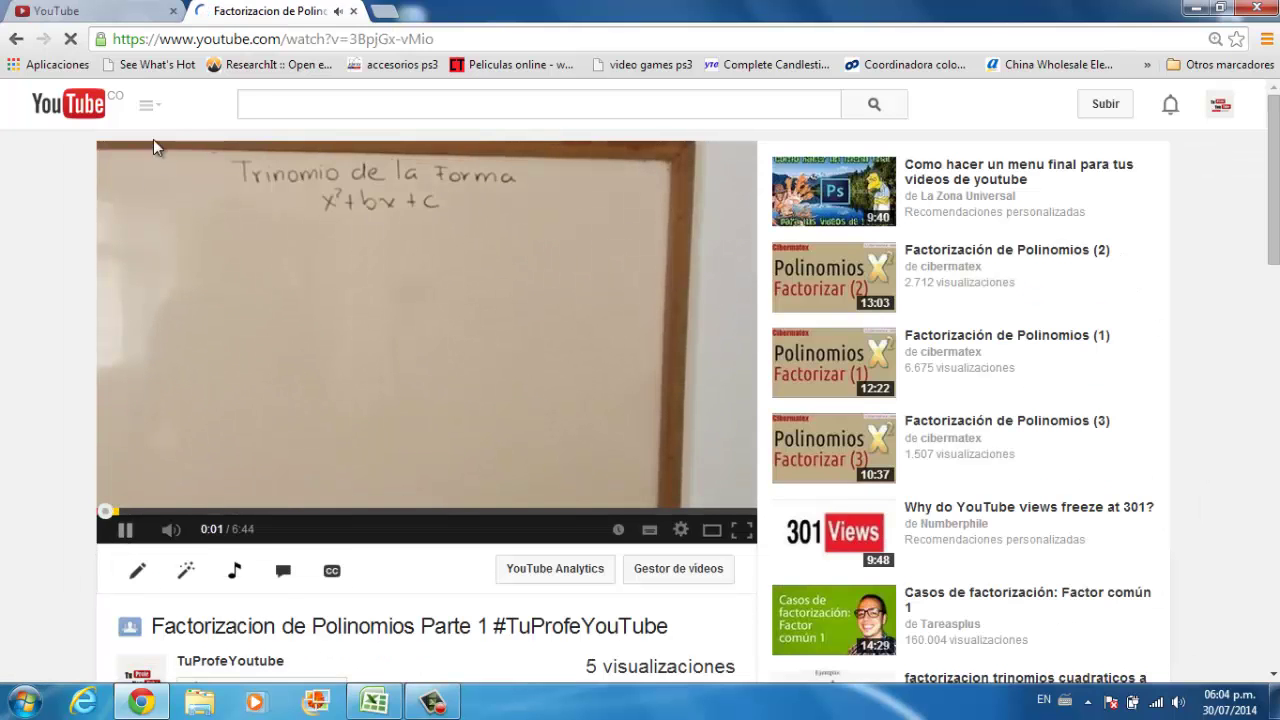
pyautogui.click(210, 37)
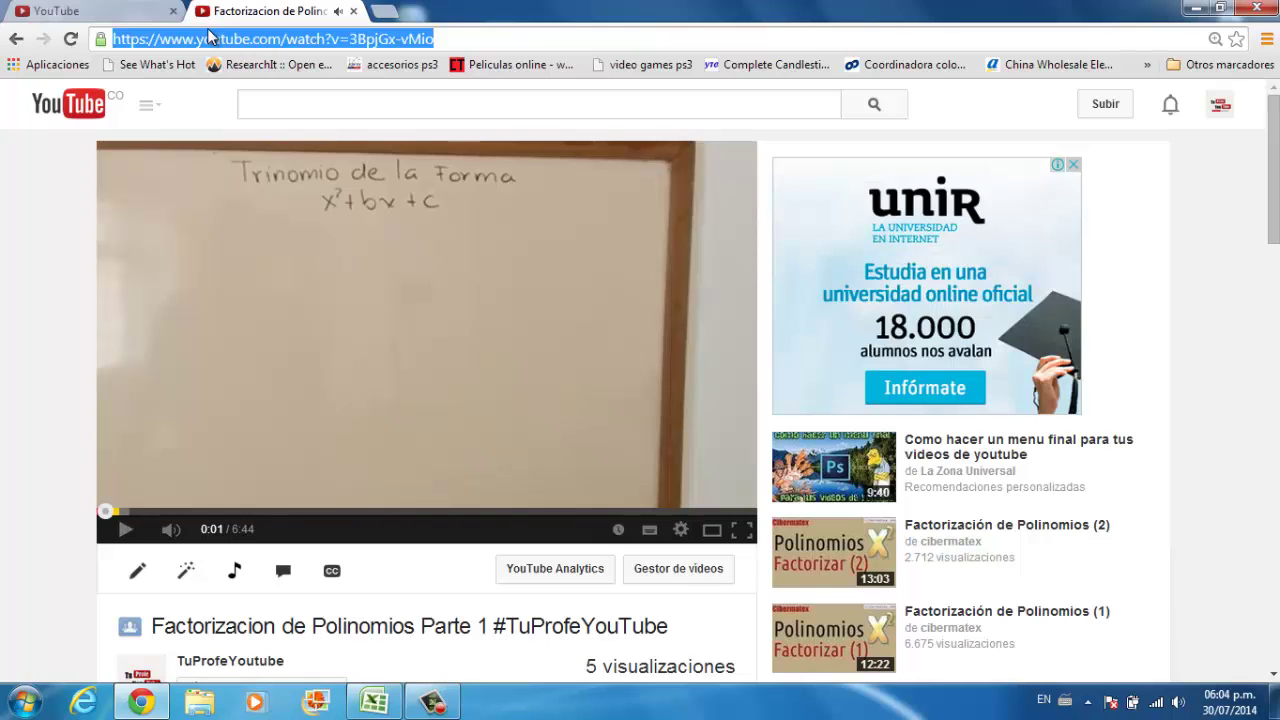
pyautogui.click(110, 11)
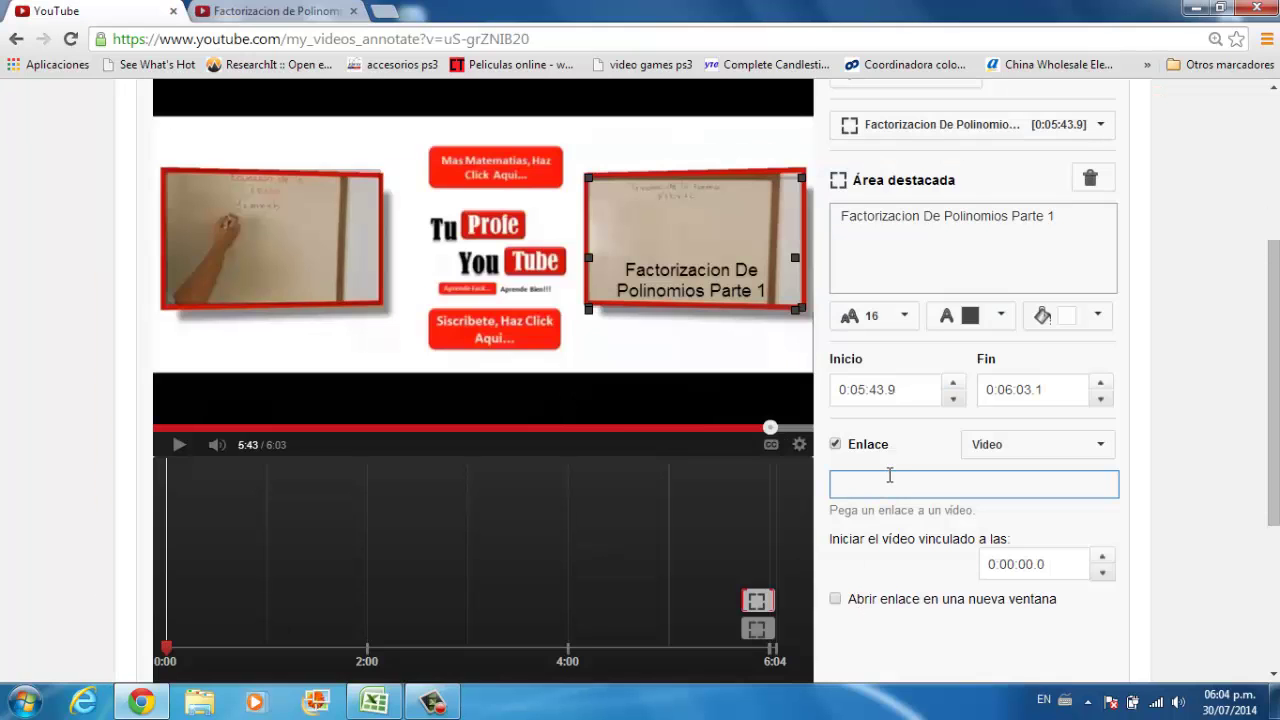
pyautogui.hotkey('ctrl', 'v')
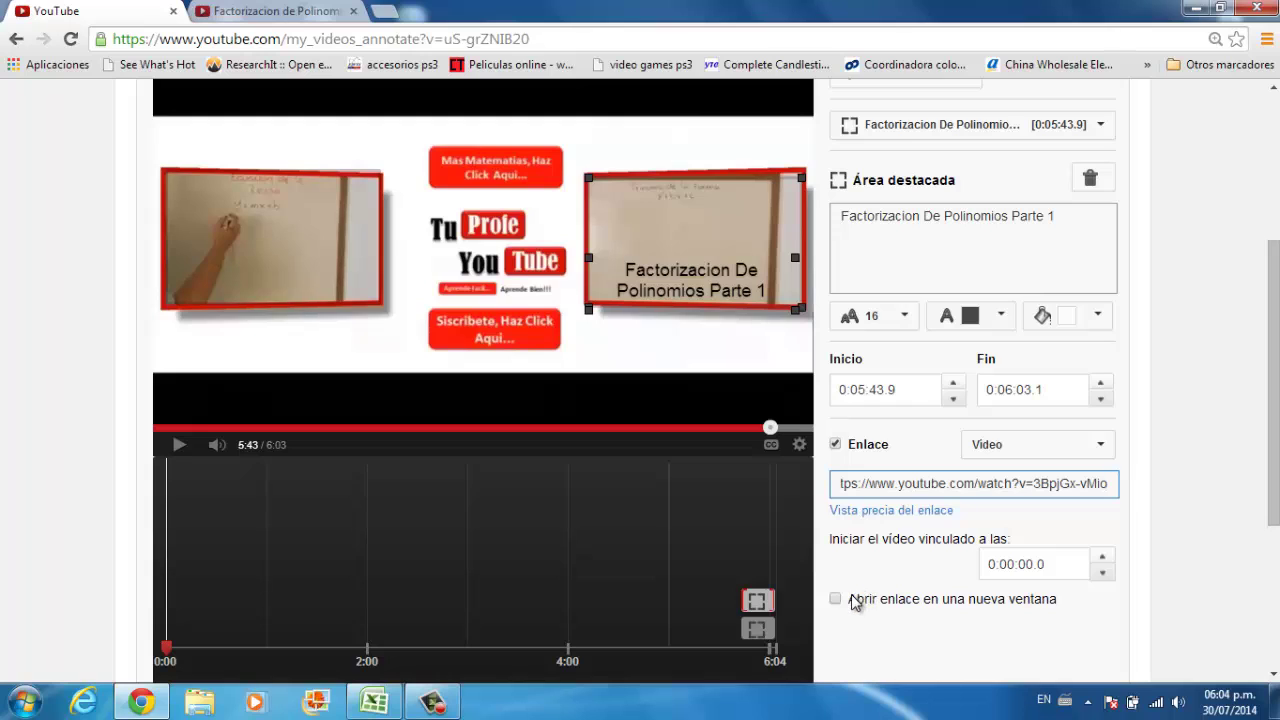
pyautogui.scroll(1, 836, 610)
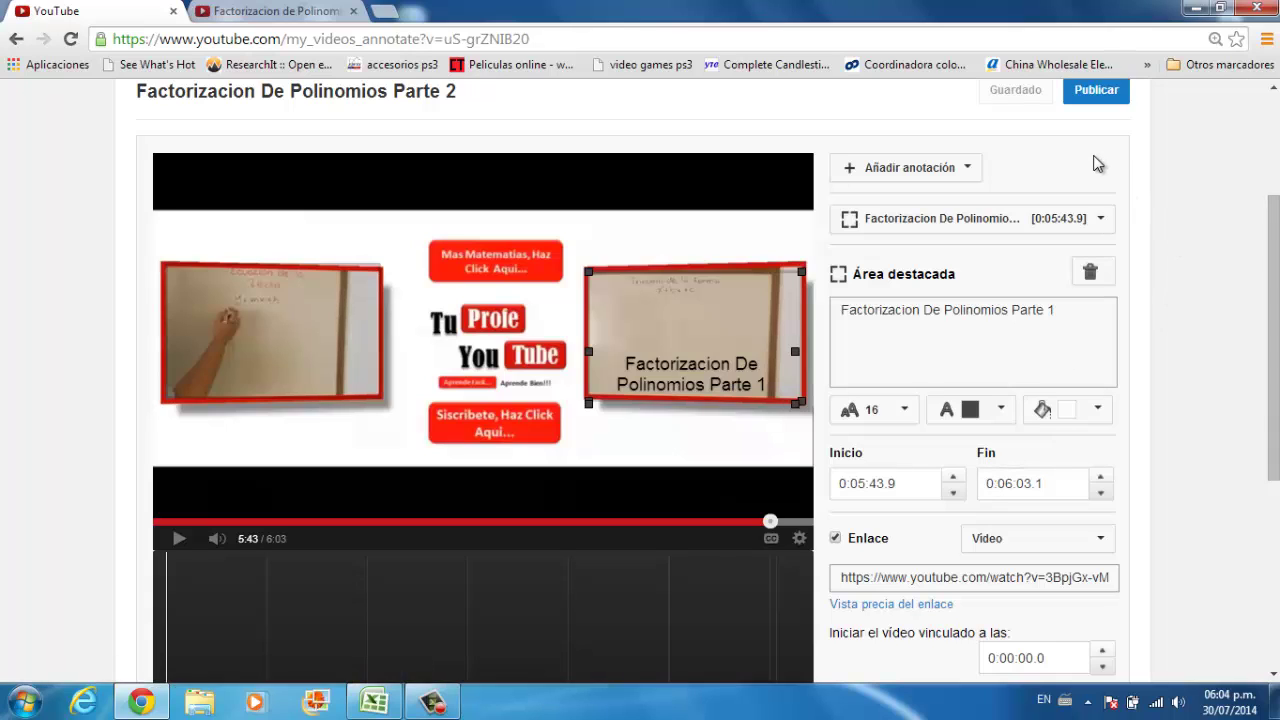
pyautogui.click(966, 170)
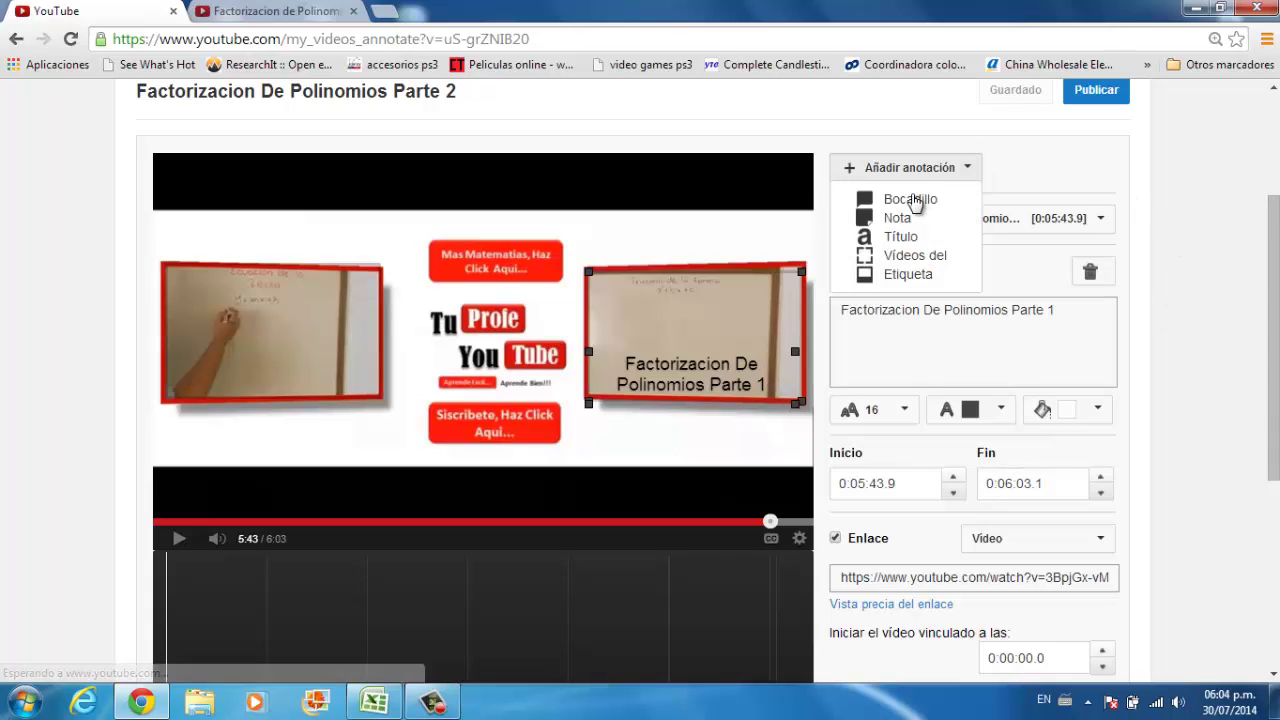
# Step: Add a spotlight and size it around the 'Siscribete, Haz Click Aqui' button
pyautogui.click(912, 256)
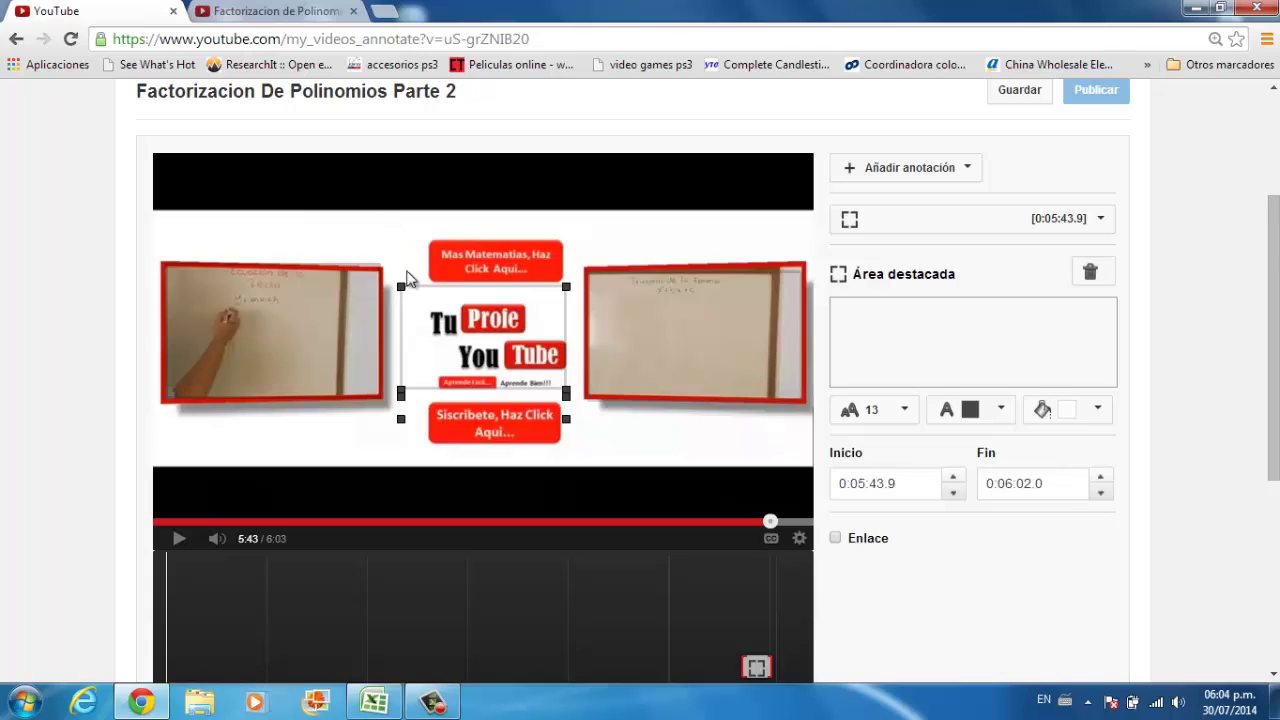
pyautogui.moveTo(566, 287); pyautogui.dragTo(547, 340)
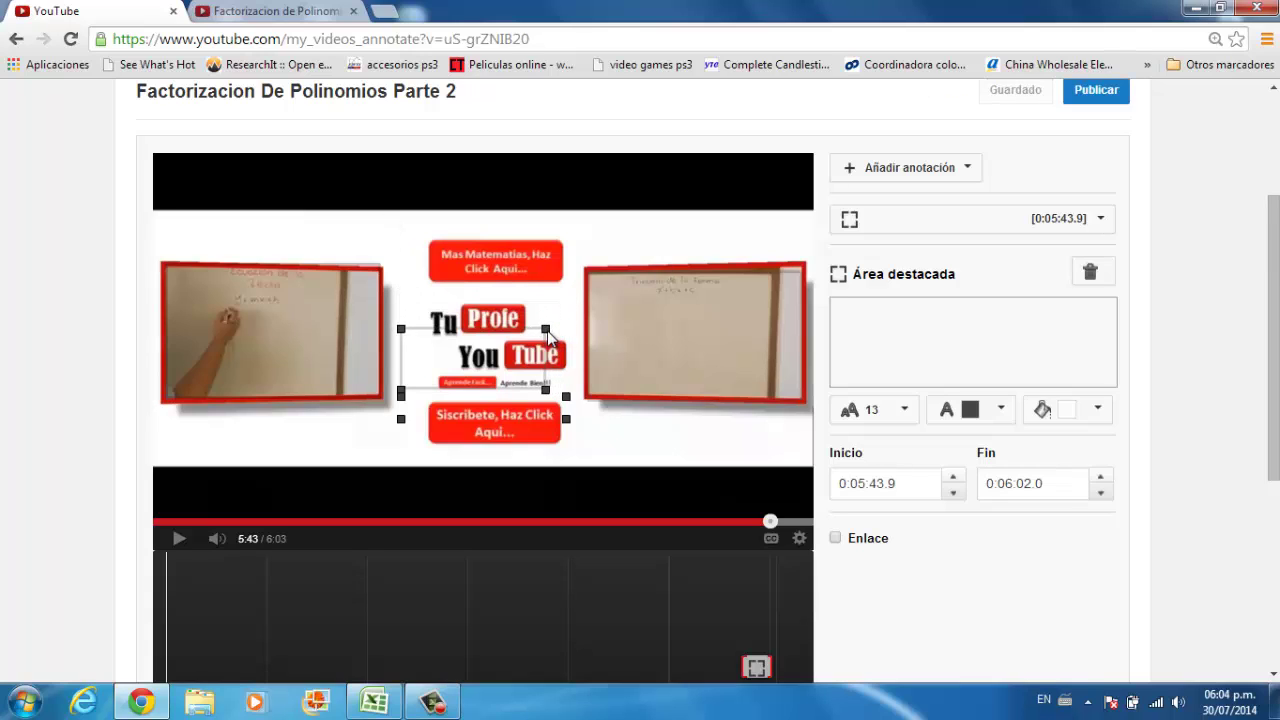
pyautogui.moveTo(547, 340)
pyautogui.mouseDown()
pyautogui.moveTo(550, 425)
pyautogui.moveTo(565, 450)
pyautogui.mouseUp()
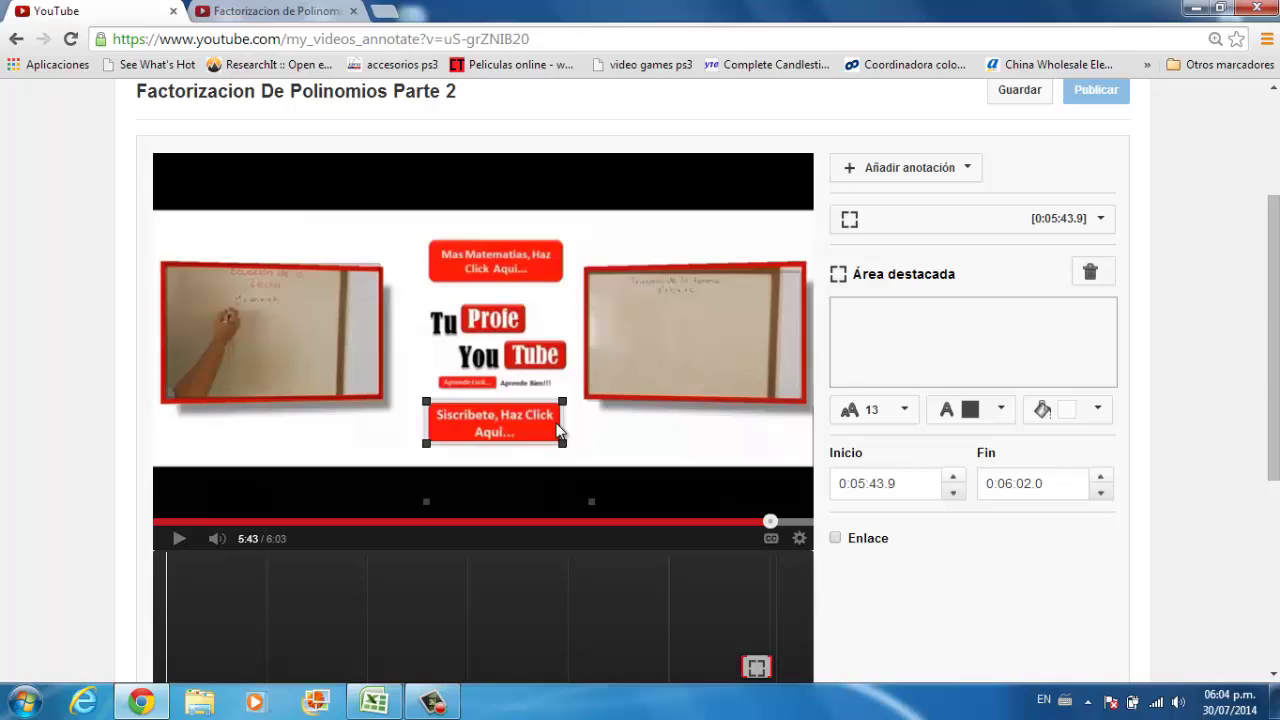
# Step: Give the Siscribete spotlight a Suscribirse link with the channel username and test it in a new tab
pyautogui.click(841, 540)
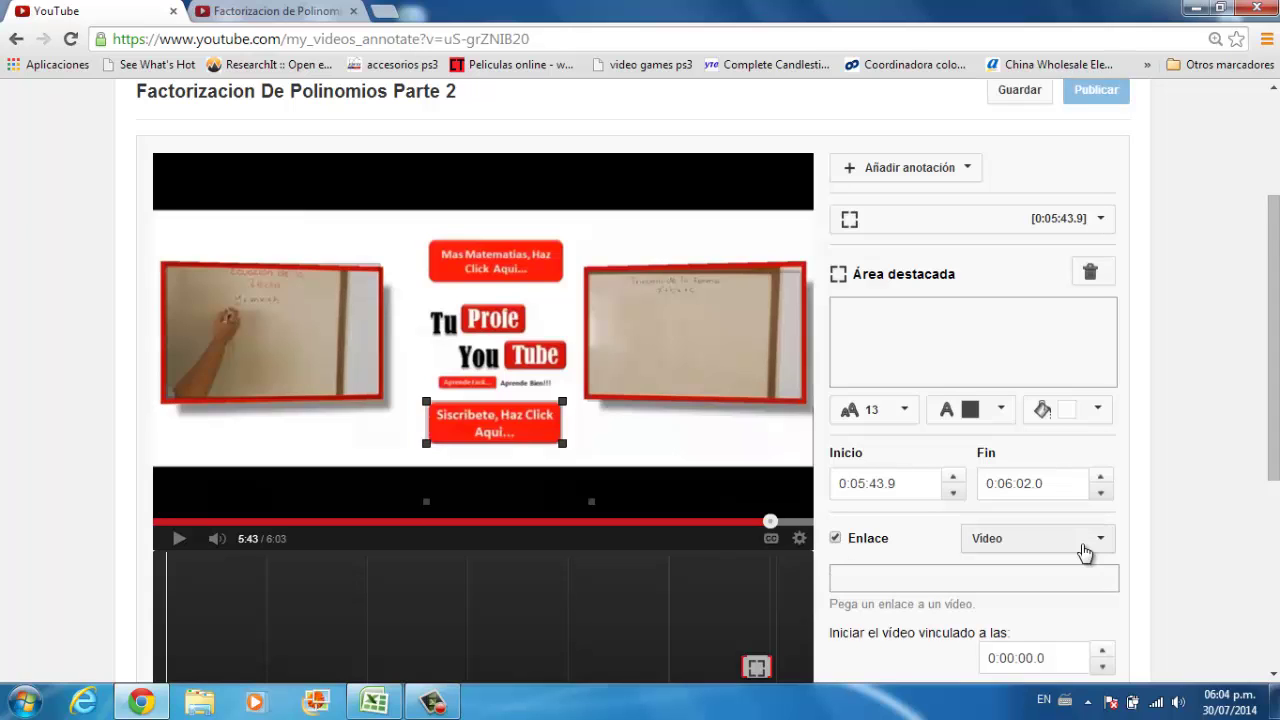
pyautogui.scroll(-1, 1085, 553)
pyautogui.click(1110, 444)
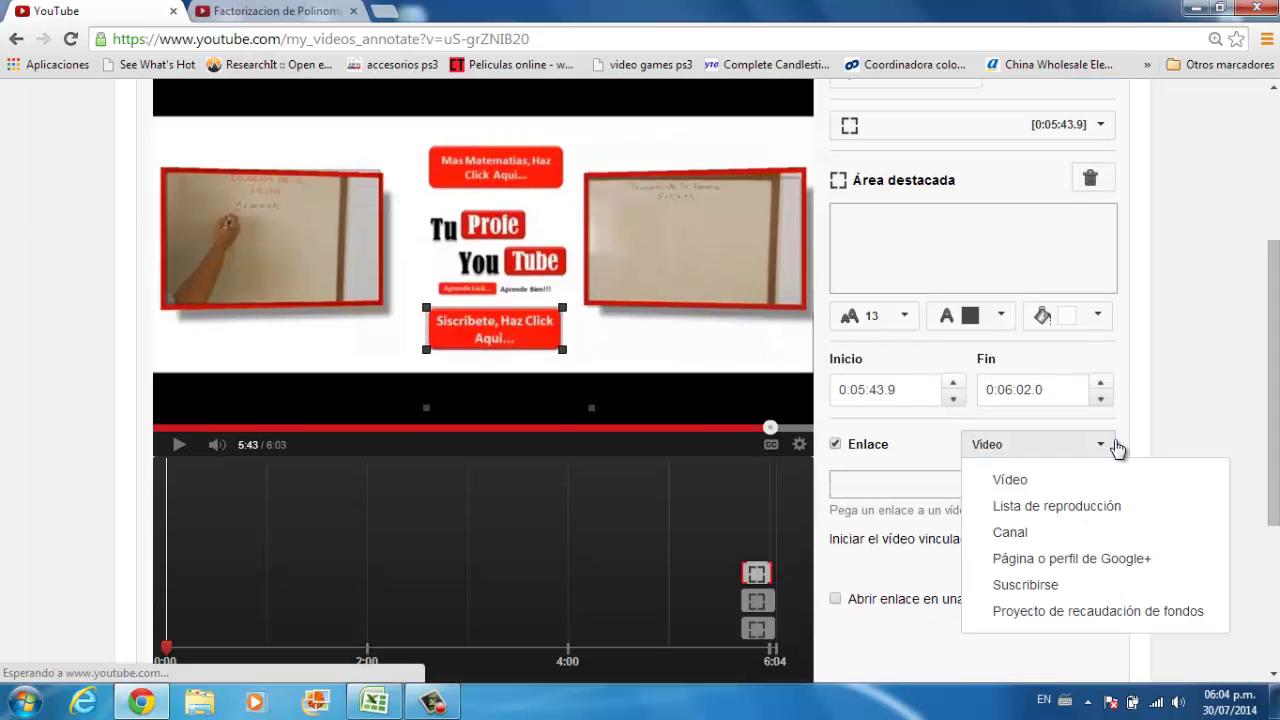
pyautogui.click(1078, 588)
pyautogui.click(922, 482)
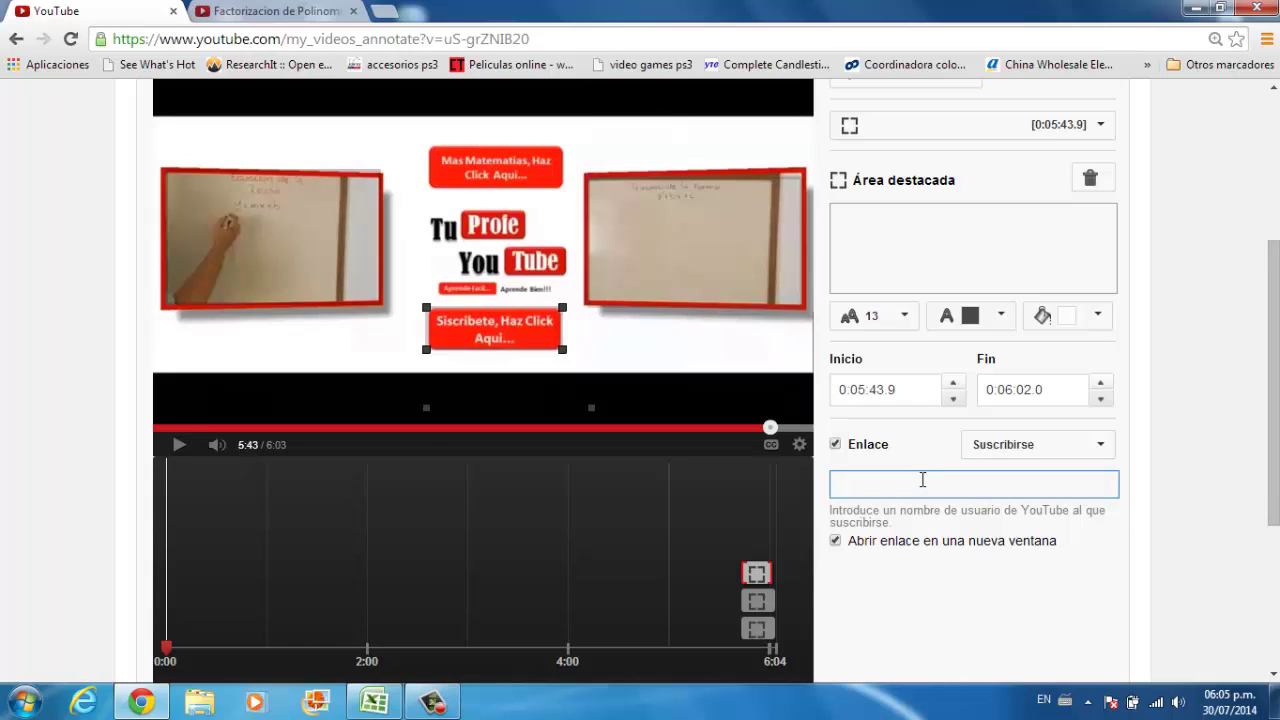
pyautogui.write('tuprofeyutub')
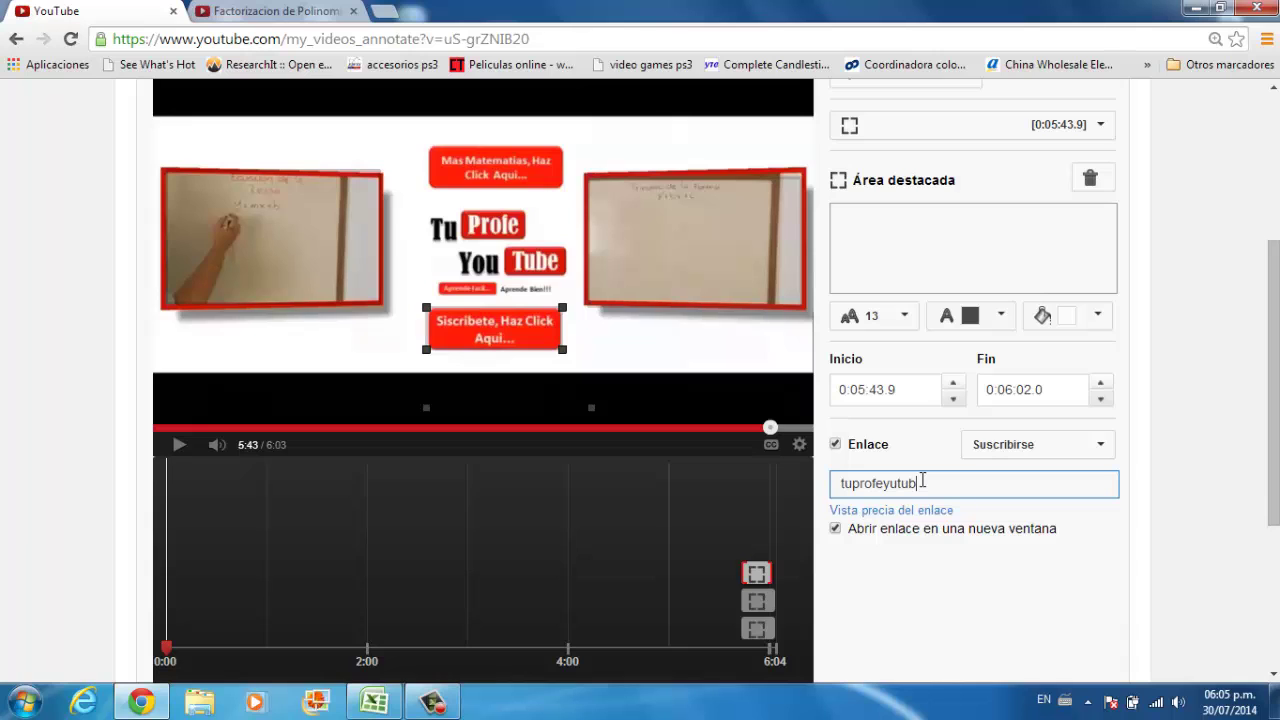
pyautogui.click(918, 512)
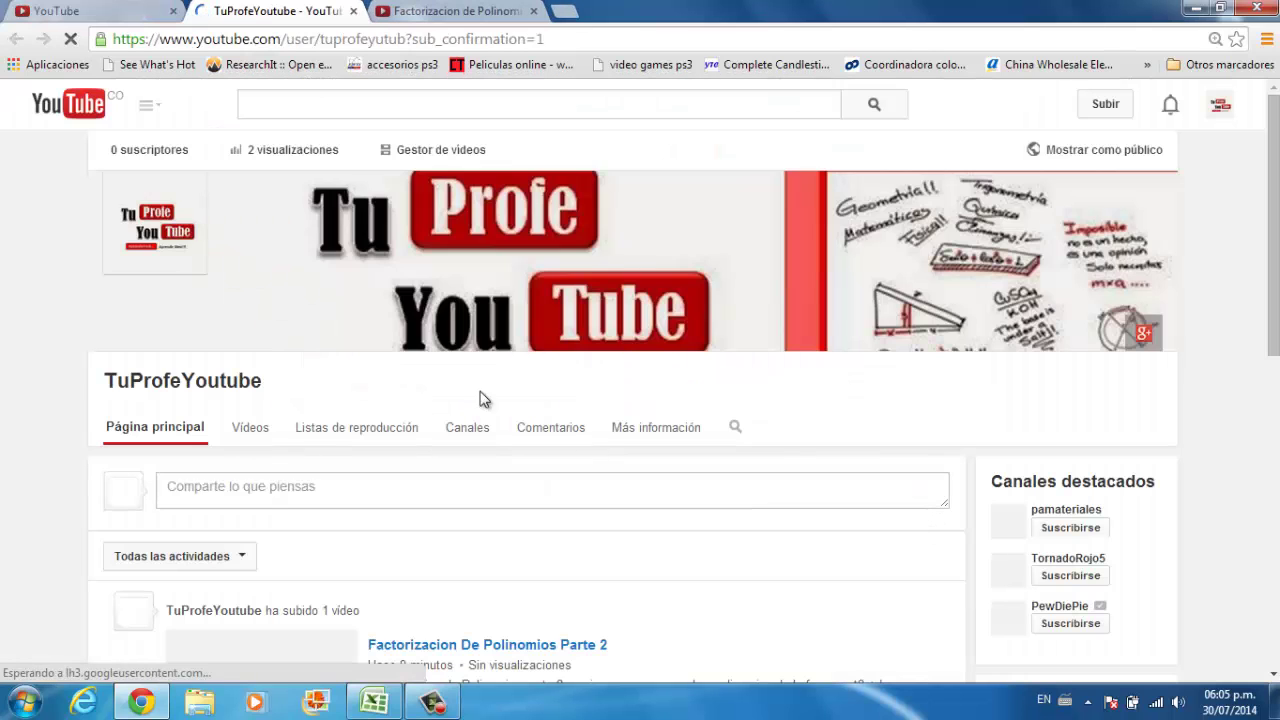
pyautogui.click(355, 12)
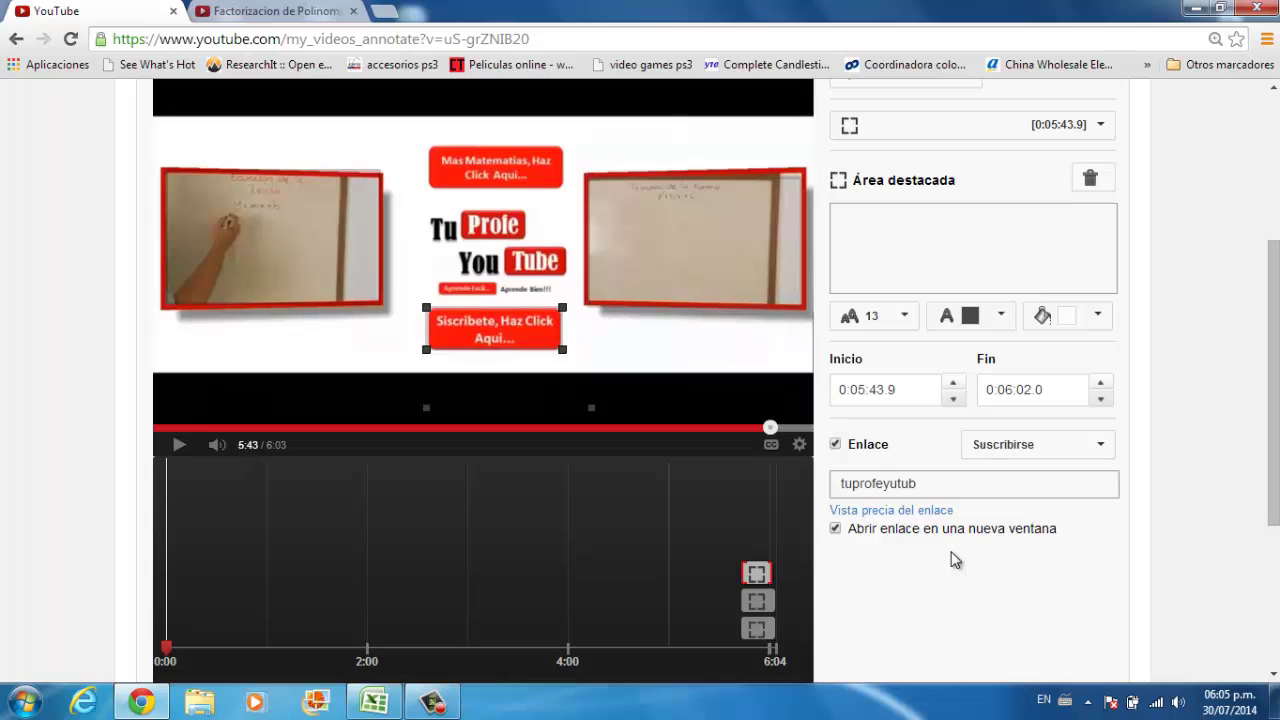
# Step: Extend the subscribe spotlight's end time to 0:06:03.1 in the annotation timeline
pyautogui.scroll(2, 955, 560)
pyautogui.scroll(-2, 950, 562)
pyautogui.moveTo(770, 574); pyautogui.dragTo(790, 578)
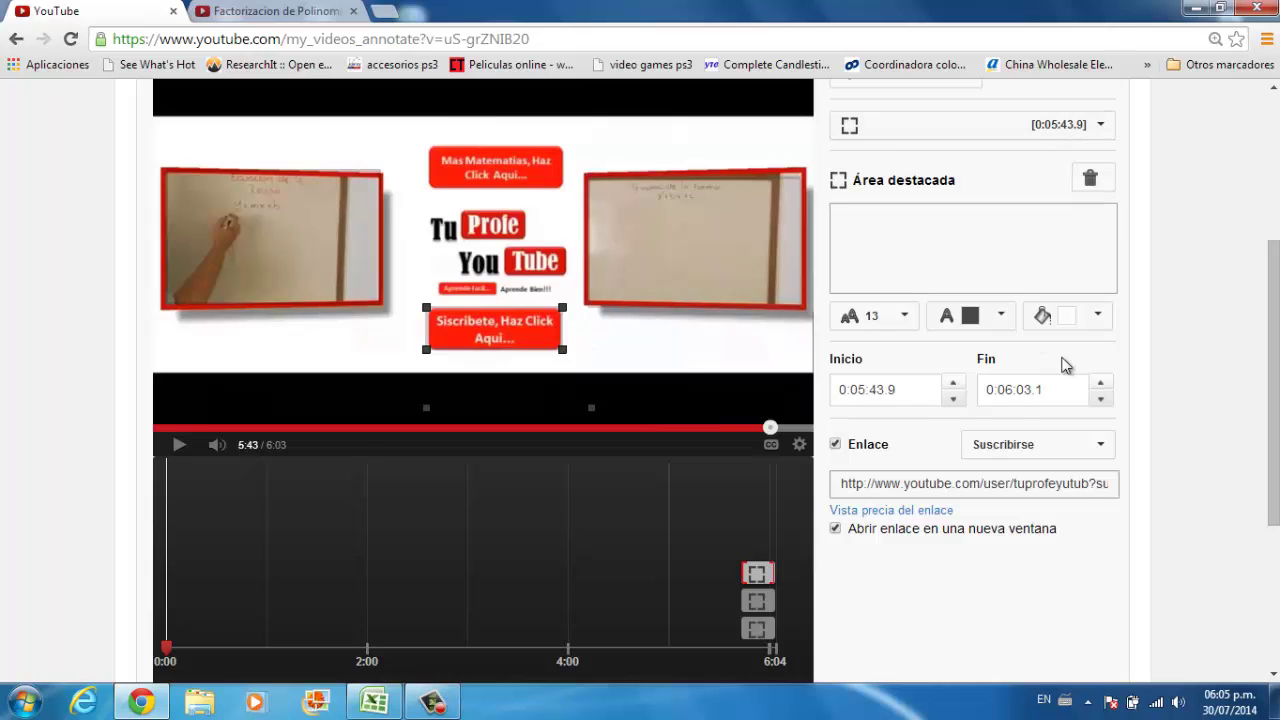
pyautogui.scroll(2, 1065, 365)
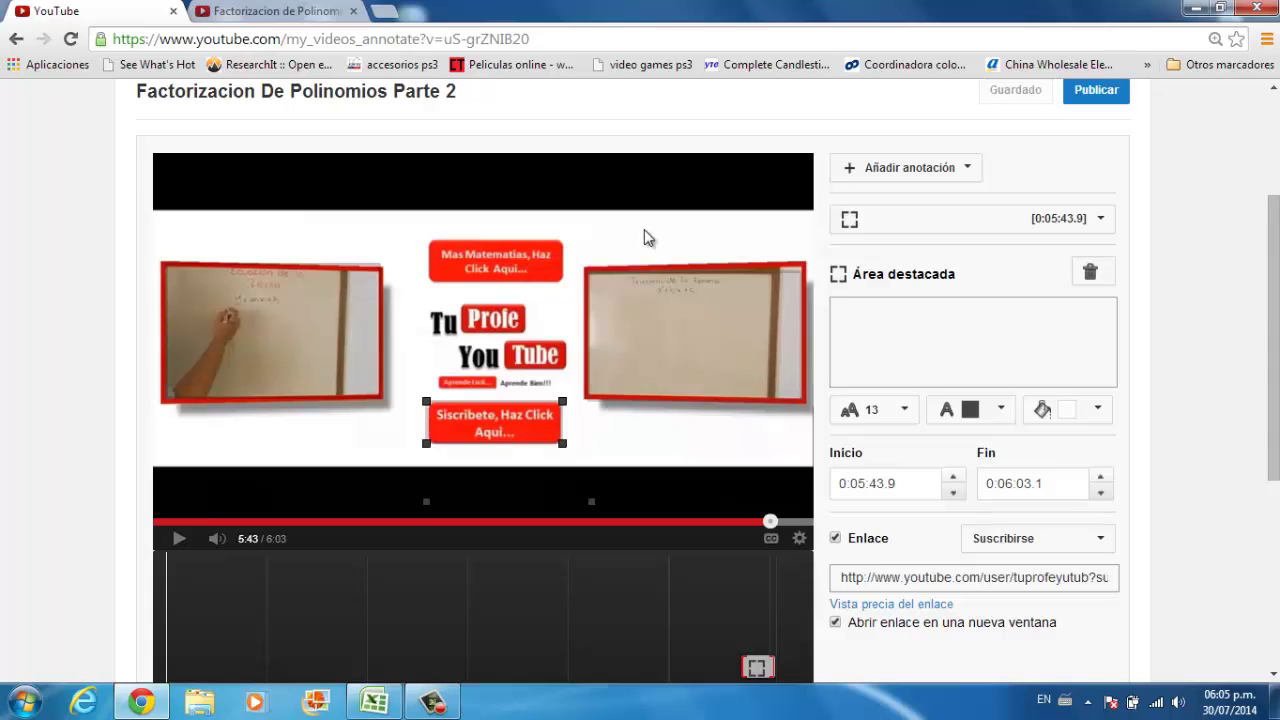
# Step: Add a spotlight annotation over the upper 'Mas Matematicas, Haz Click Aqui' outro button
pyautogui.click(948, 168)
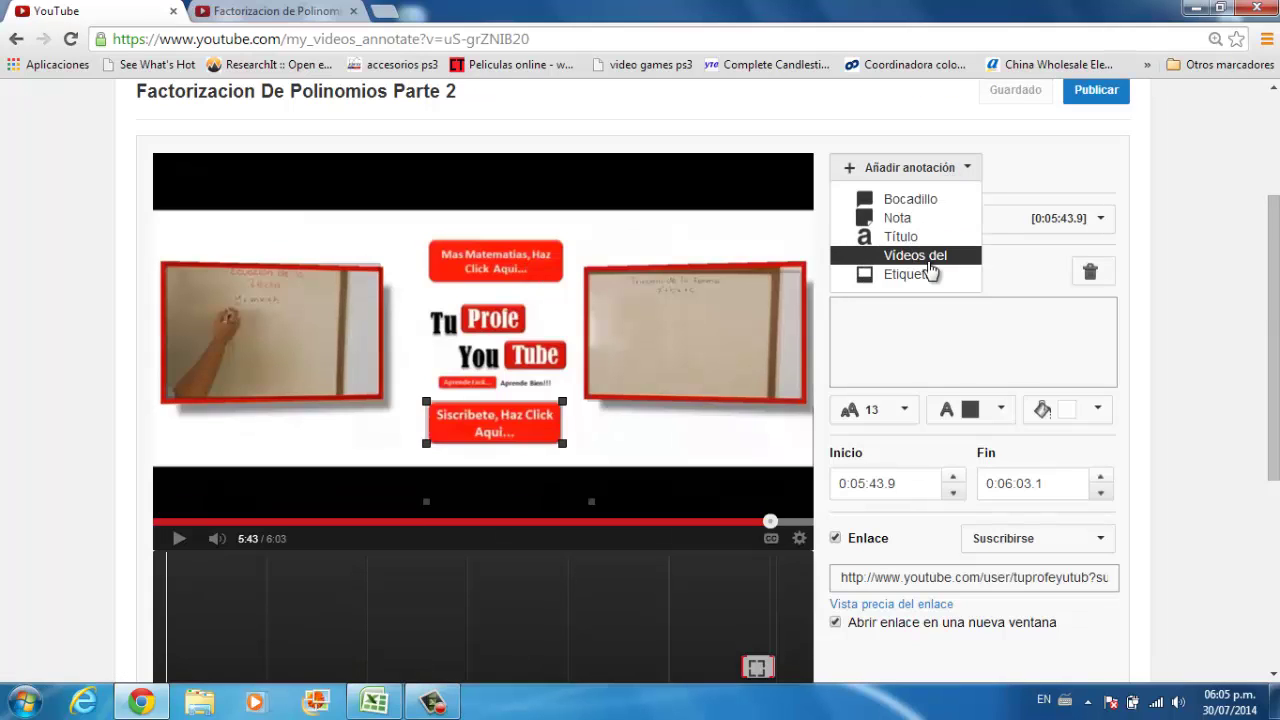
pyautogui.click(930, 258)
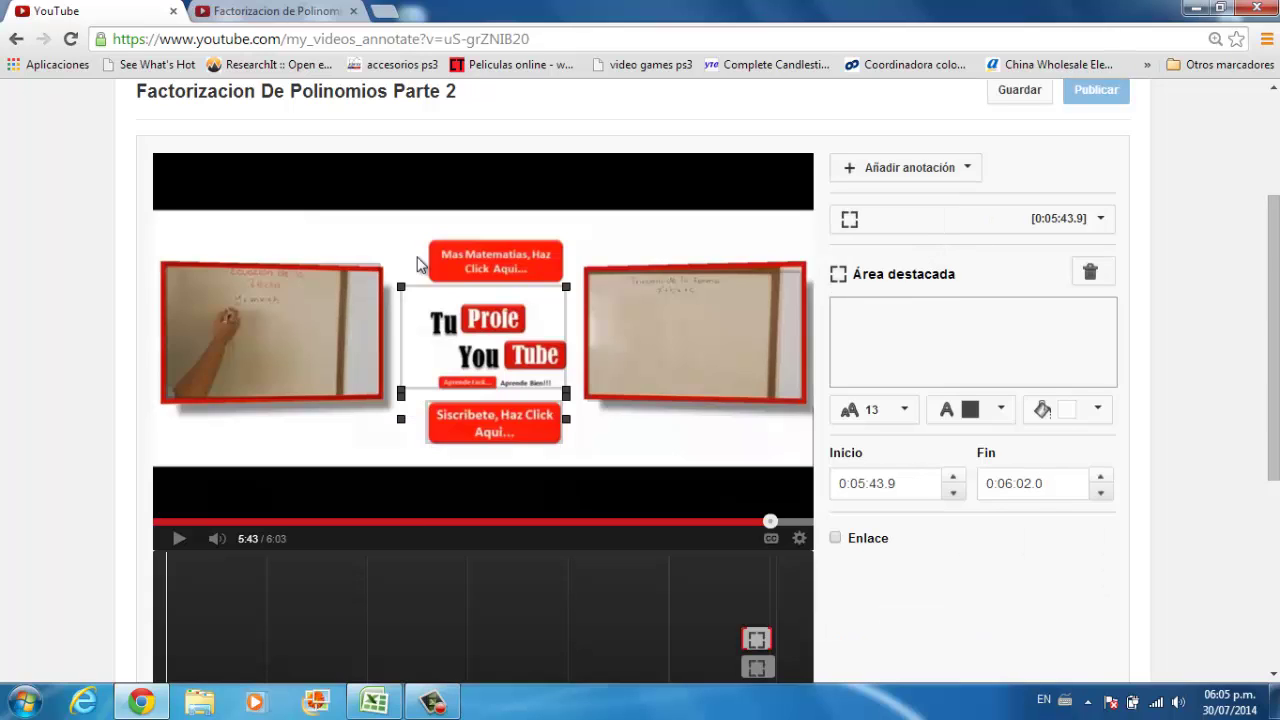
pyautogui.moveTo(532, 382)
pyautogui.mouseDown()
pyautogui.moveTo(560, 339)
pyautogui.moveTo(563, 288)
pyautogui.mouseUp()
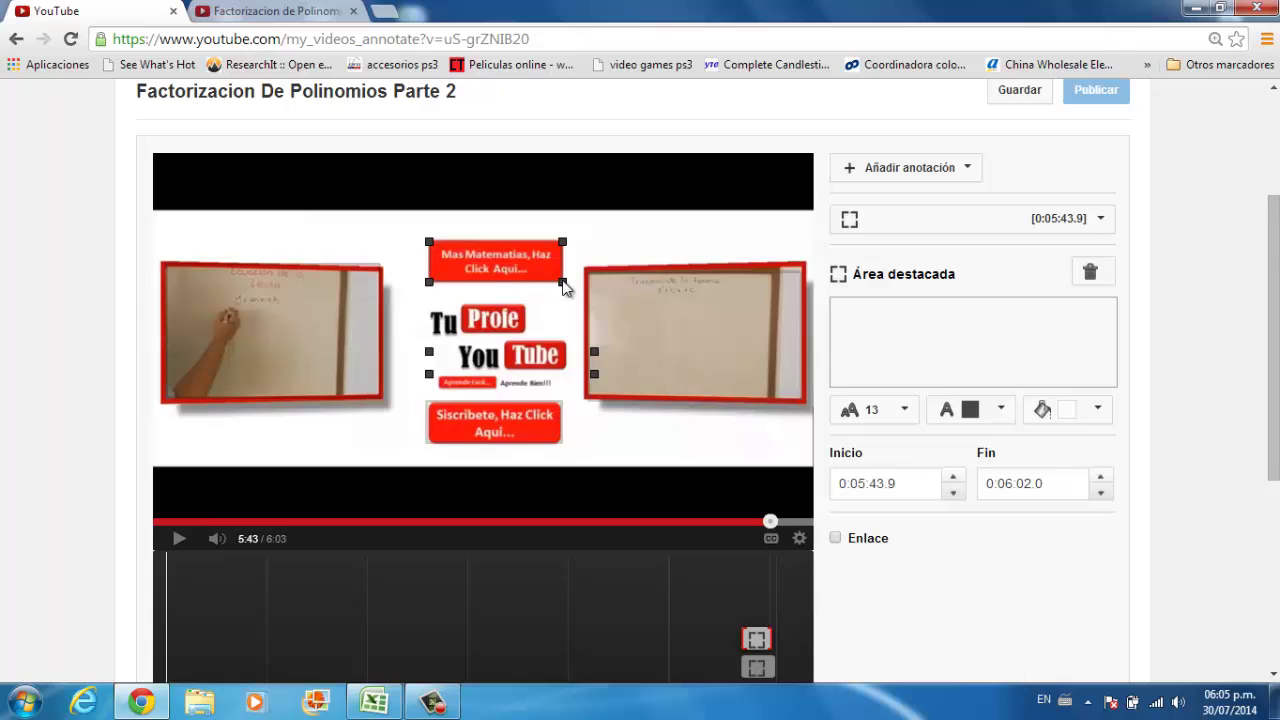
# Step: Play the channel's Matematicas playlist, copy its video address, and return to the annotation editor
pyautogui.click(284, 10)
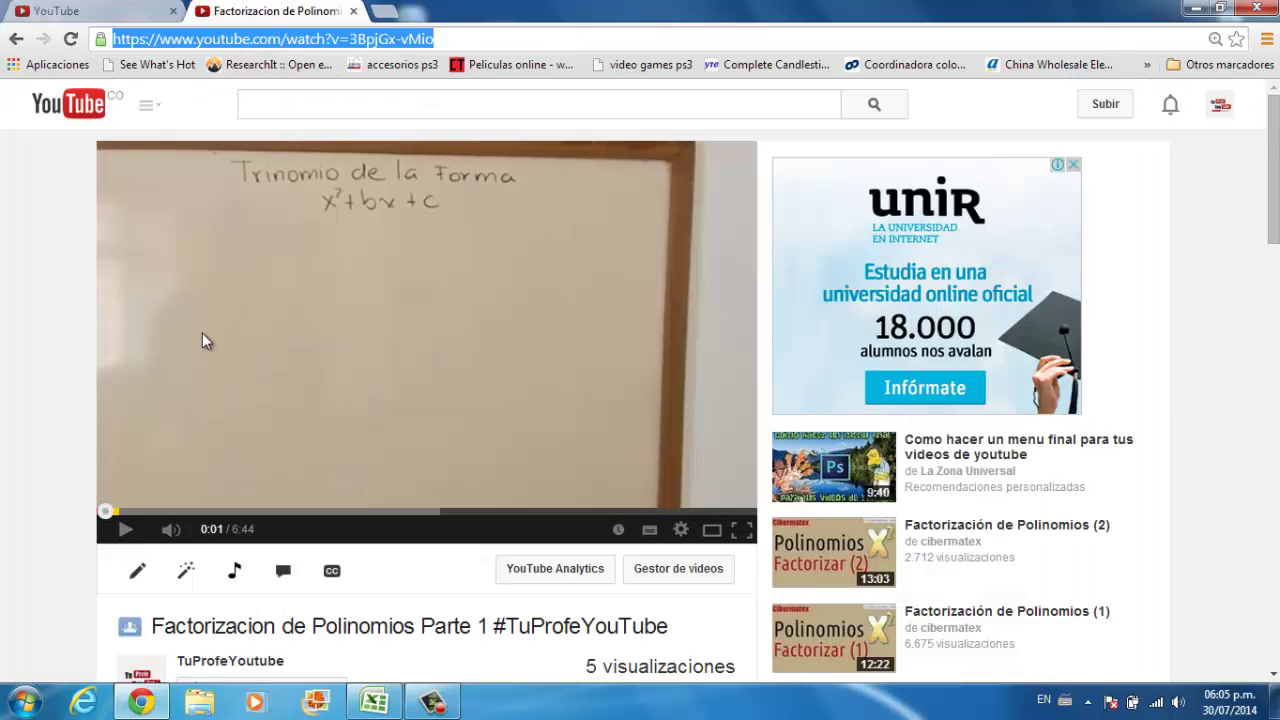
pyautogui.click(16, 39)
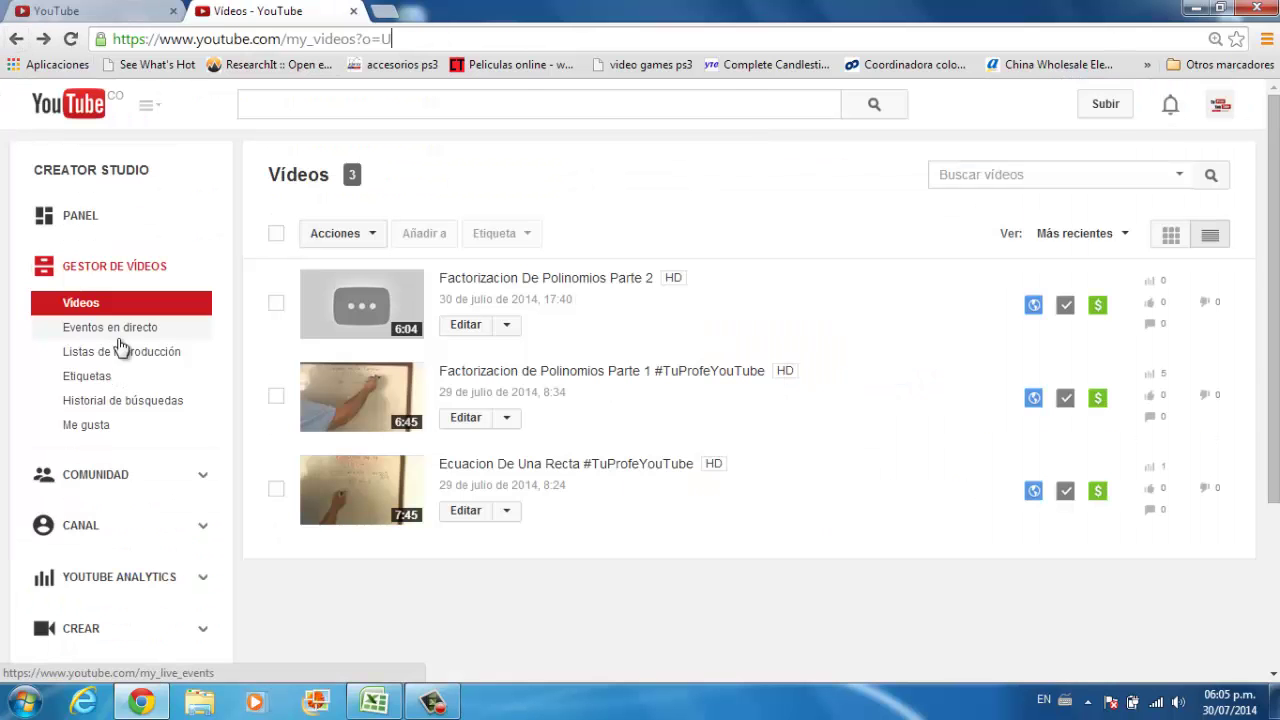
pyautogui.click(142, 358)
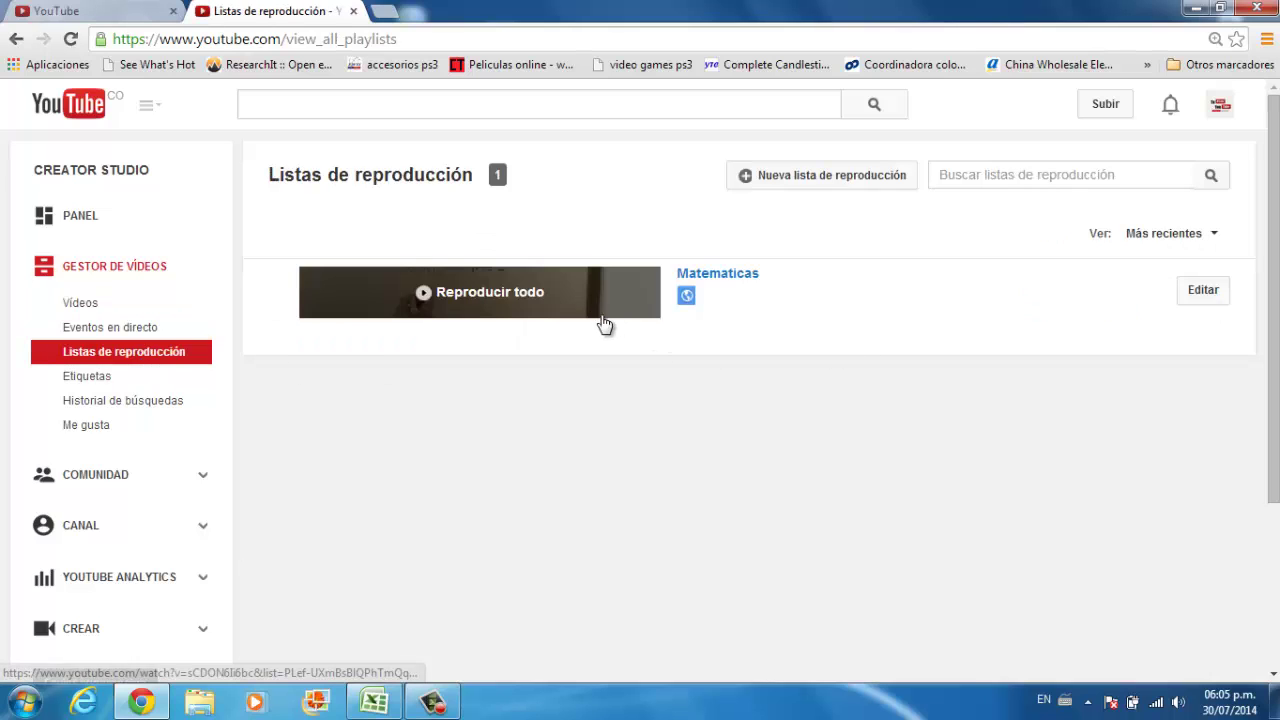
pyautogui.click(485, 316)
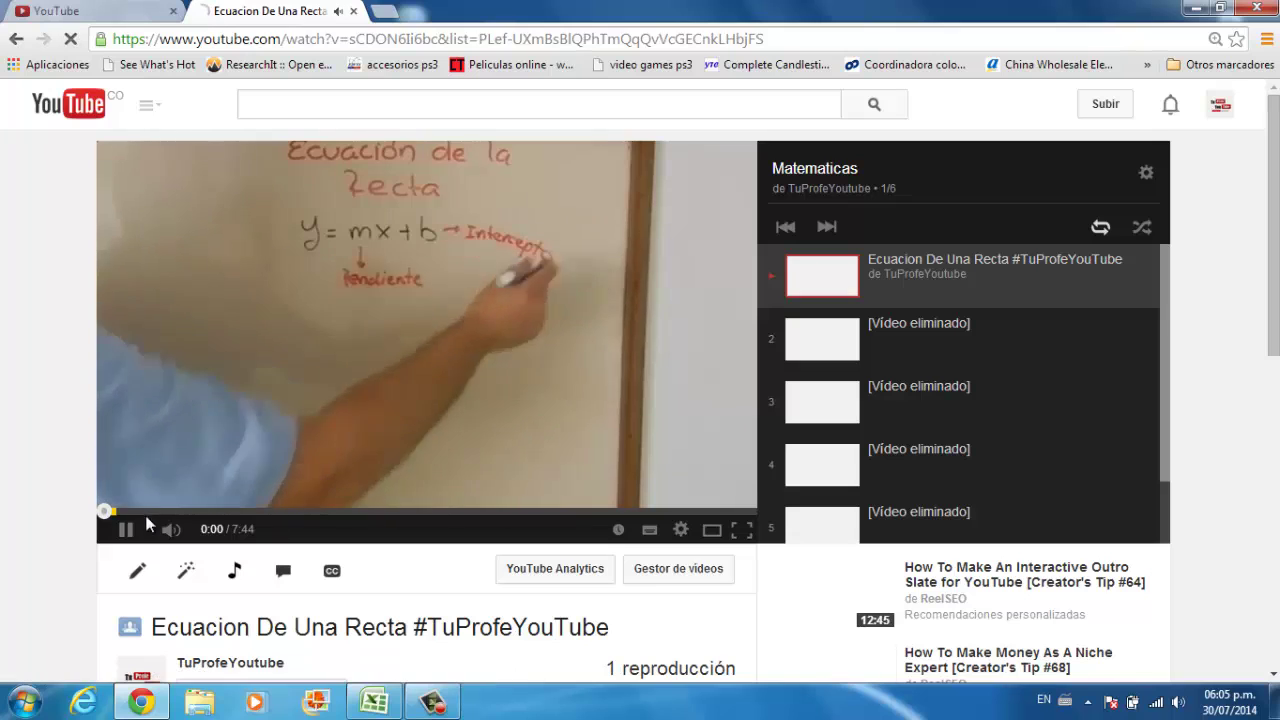
pyautogui.click(128, 529)
pyautogui.click(756, 42)
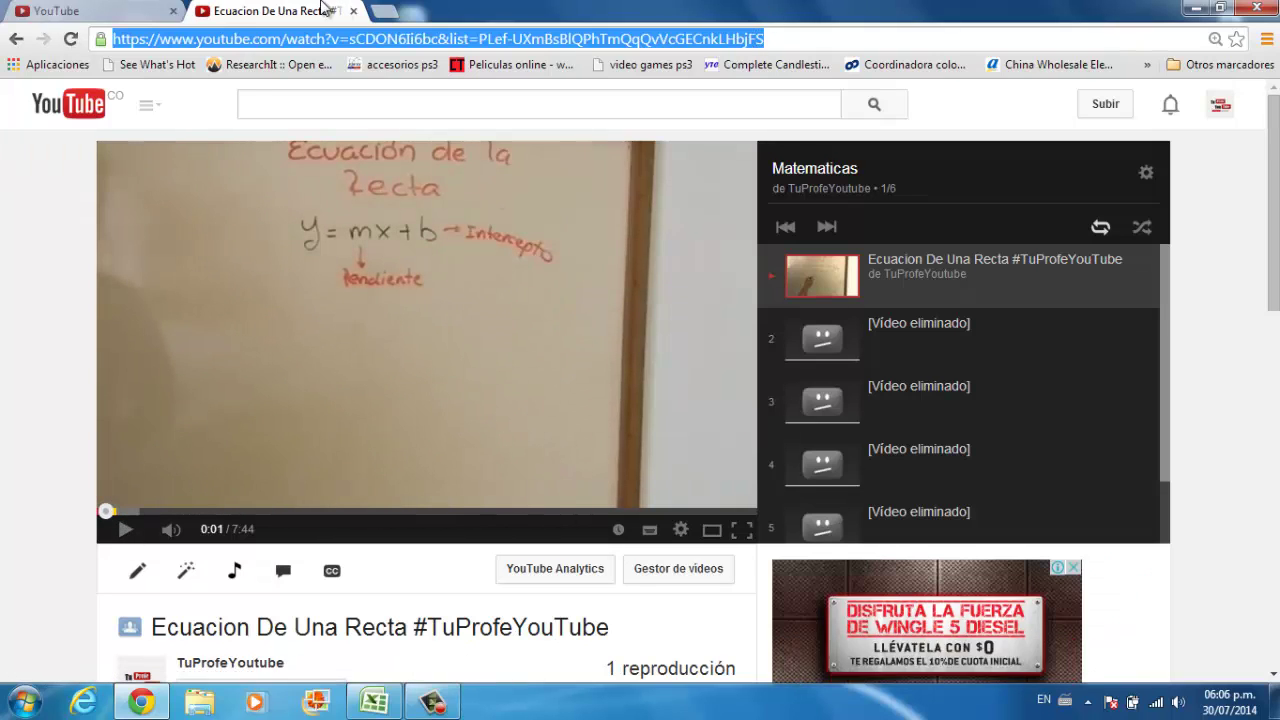
pyautogui.click(100, 11)
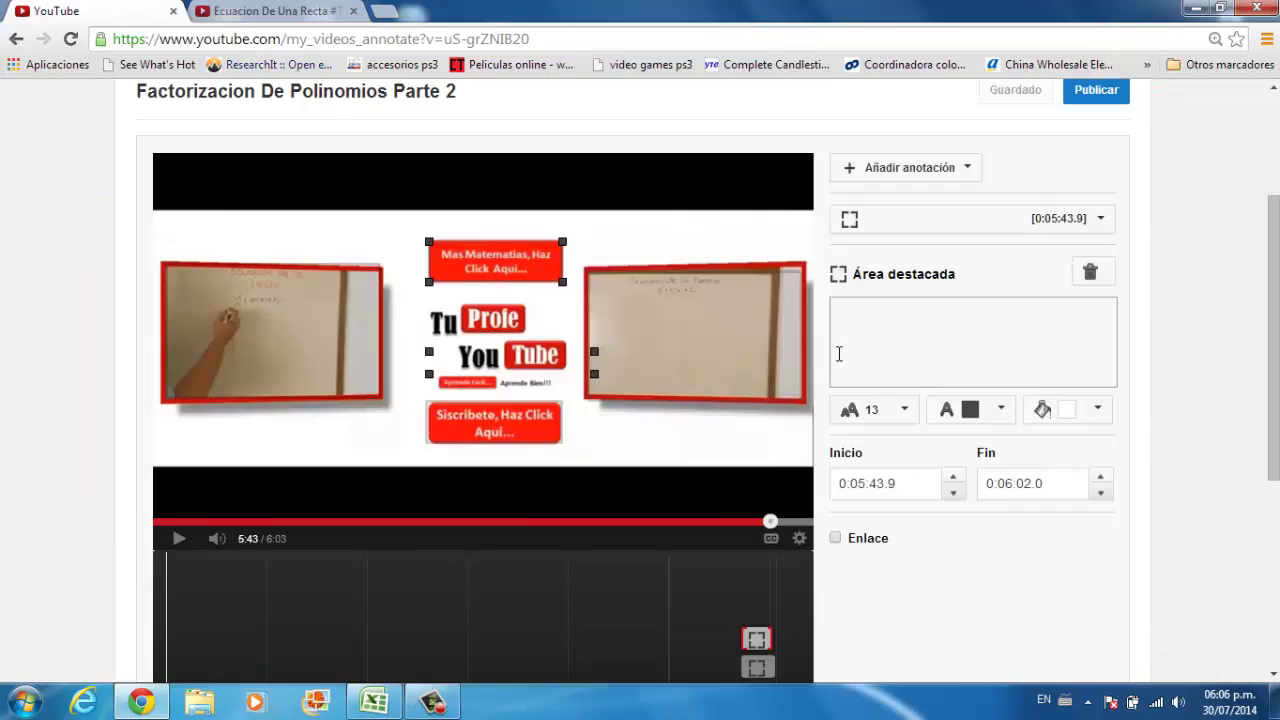
# Step: Link the Mas Matematicas spotlight to the copied Matematicas playlist URL and preview the link
pyautogui.click(837, 538)
pyautogui.click(880, 577)
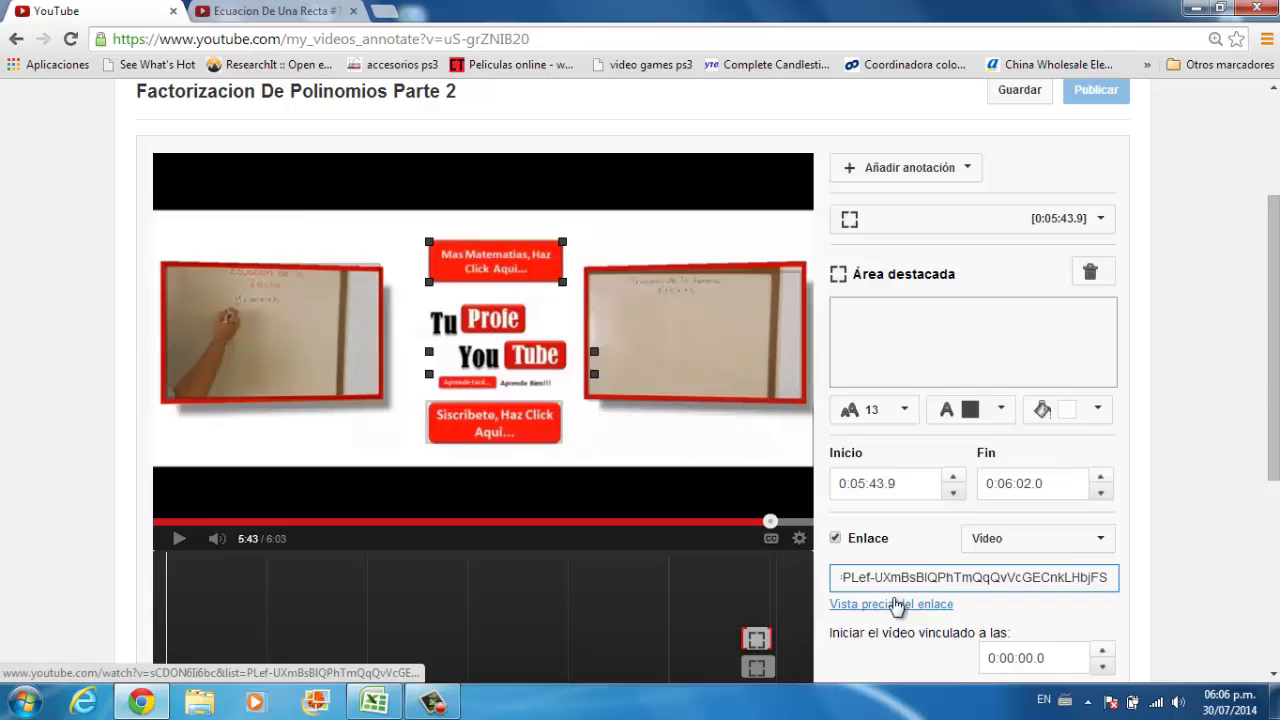
pyautogui.click(894, 604)
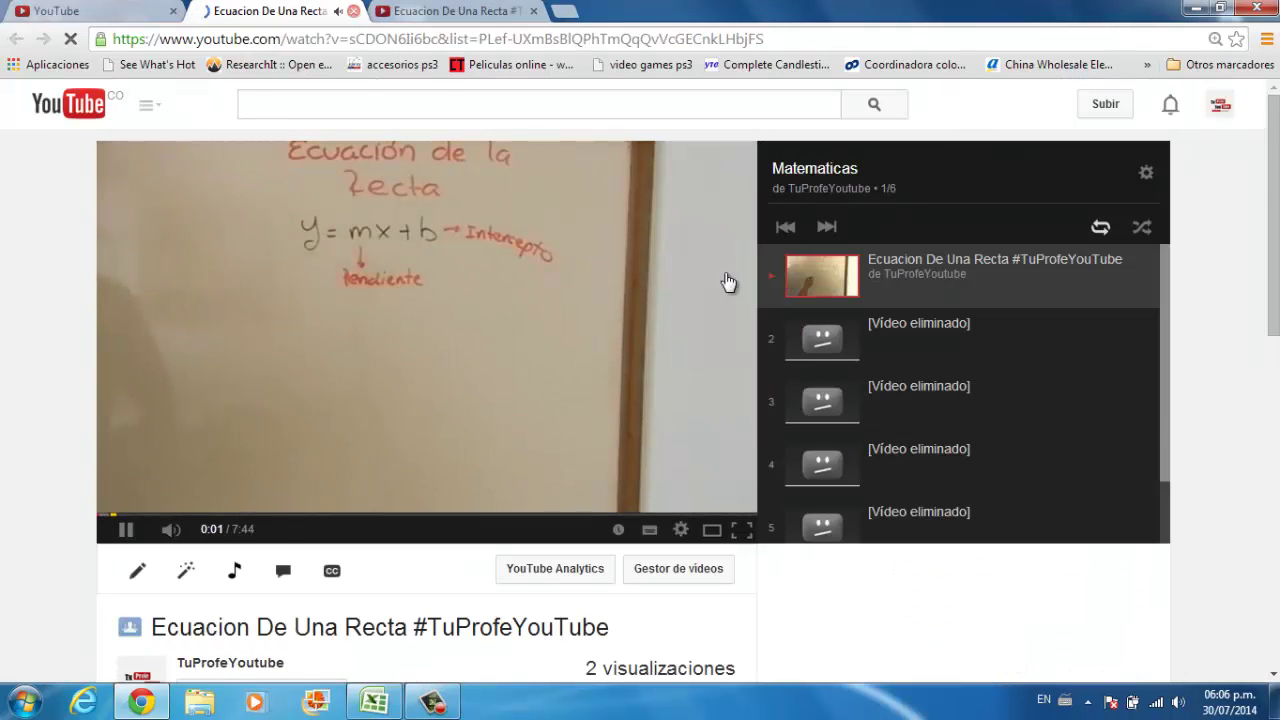
pyautogui.click(352, 11)
# Step: Finish the annotations and go back to the Video Manager's list of three videos
pyautogui.scroll(-2, 1025, 568)
pyautogui.scroll(-2, 993, 550)
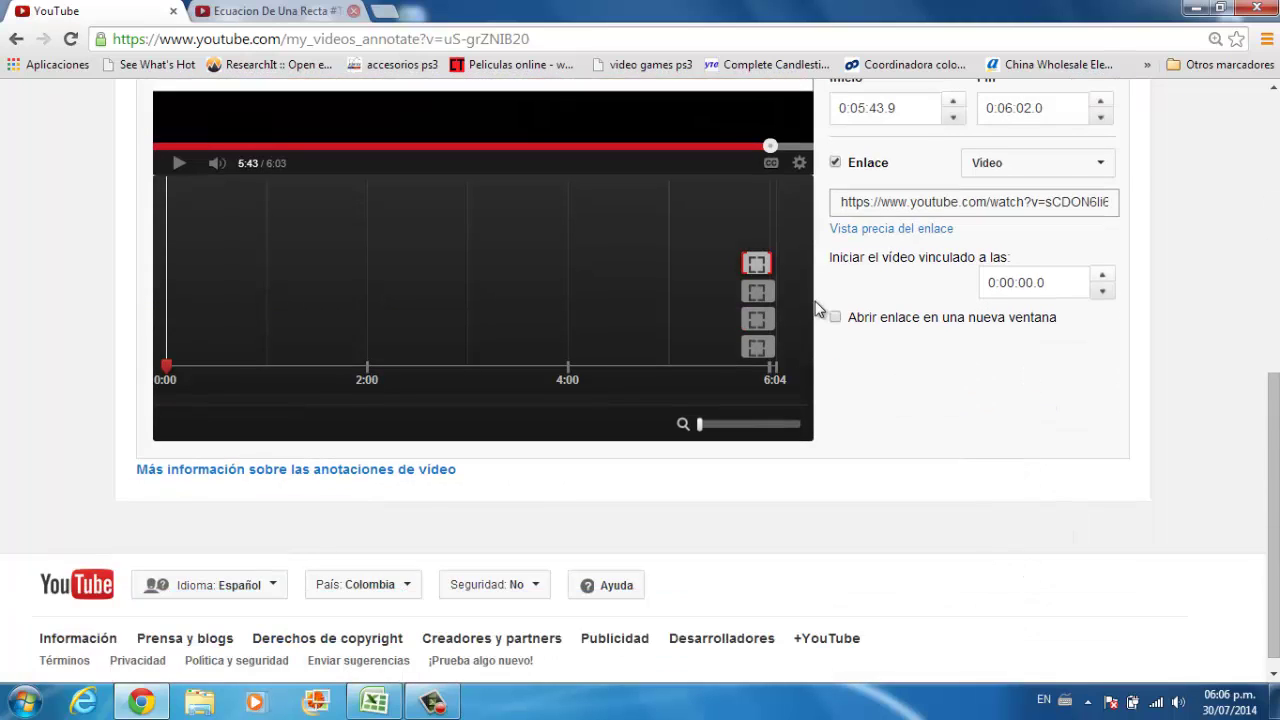
pyautogui.scroll(3, 860, 360)
pyautogui.scroll(2, 886, 395)
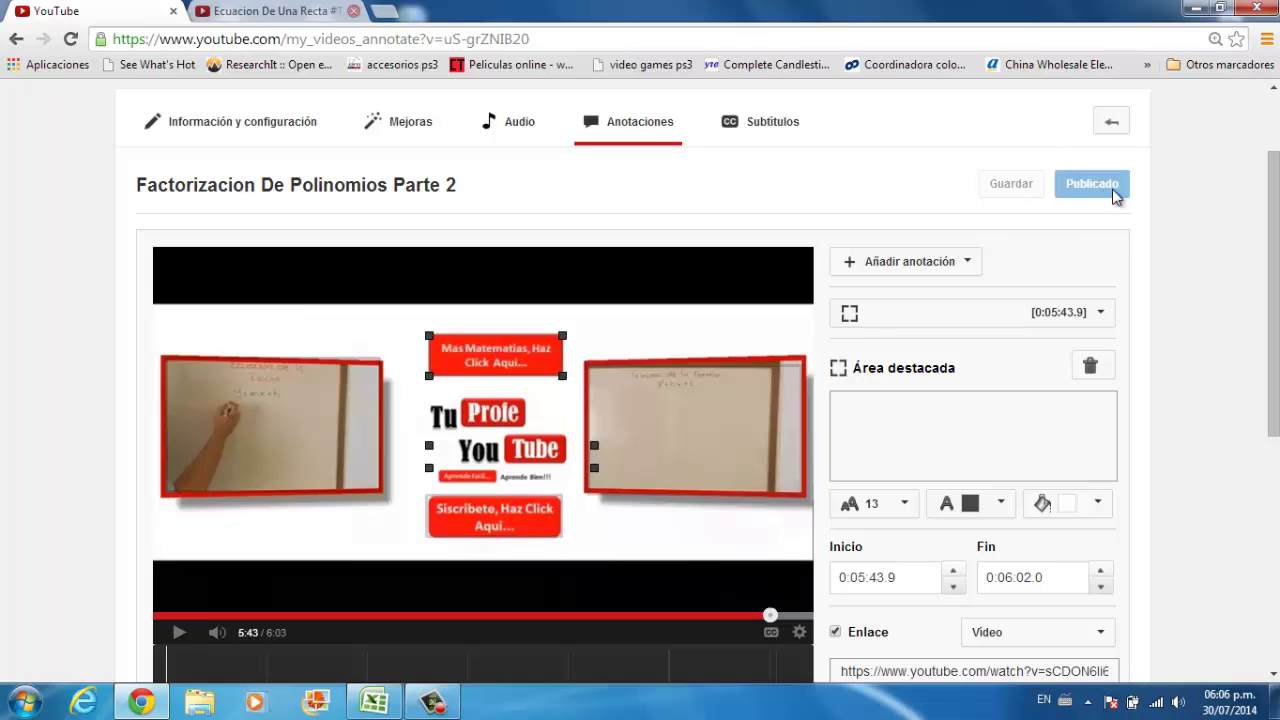
pyautogui.scroll(-3, 1115, 195)
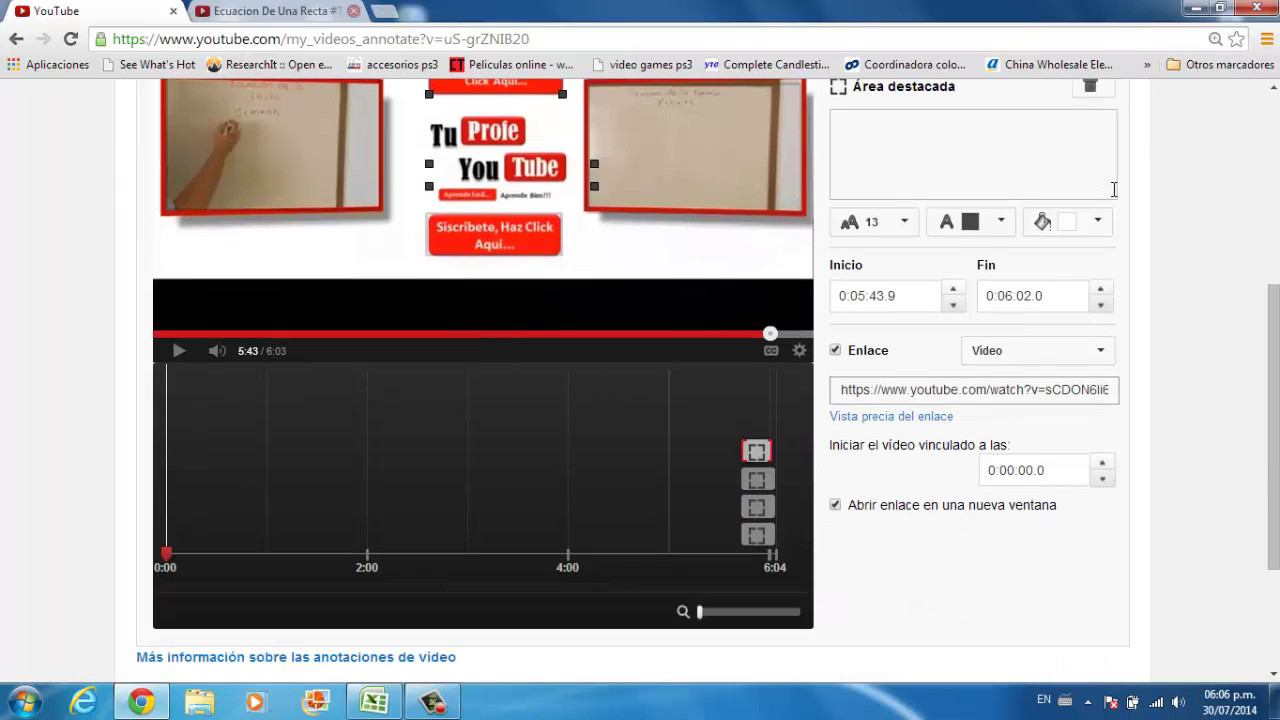
pyautogui.scroll(-3, 1114, 189)
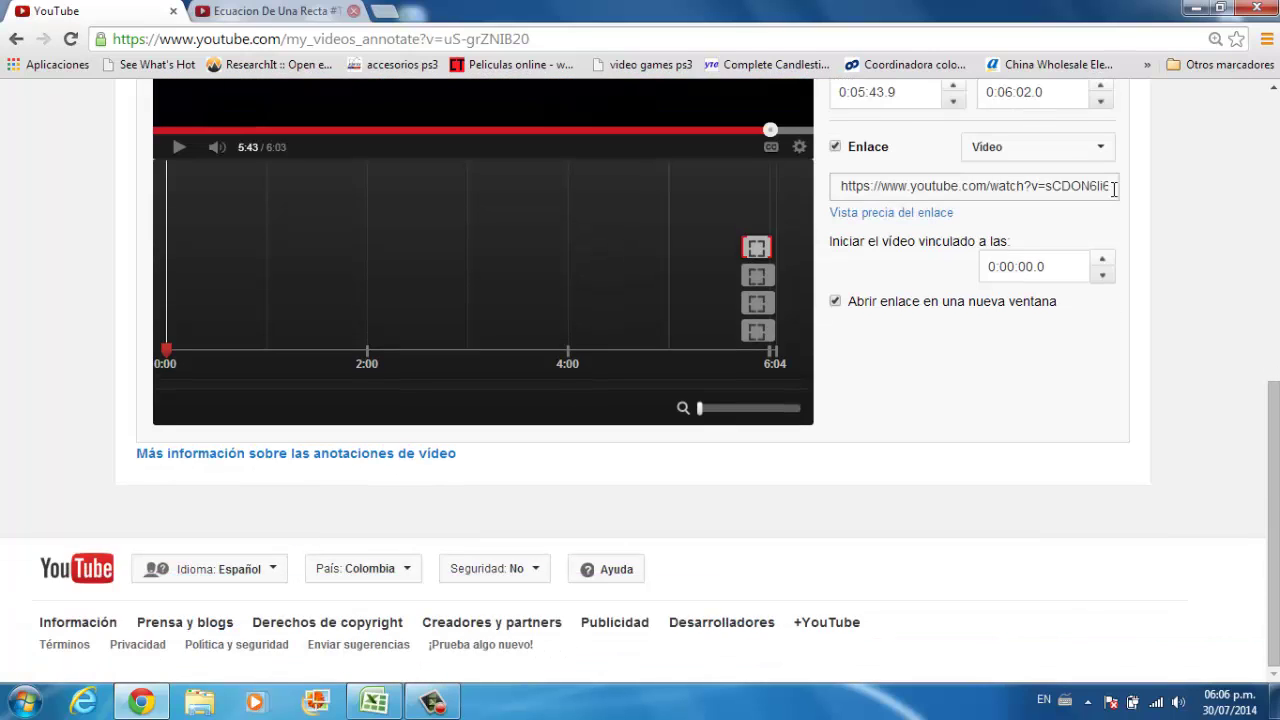
pyautogui.scroll(3, 1113, 189)
pyautogui.scroll(2, 1115, 193)
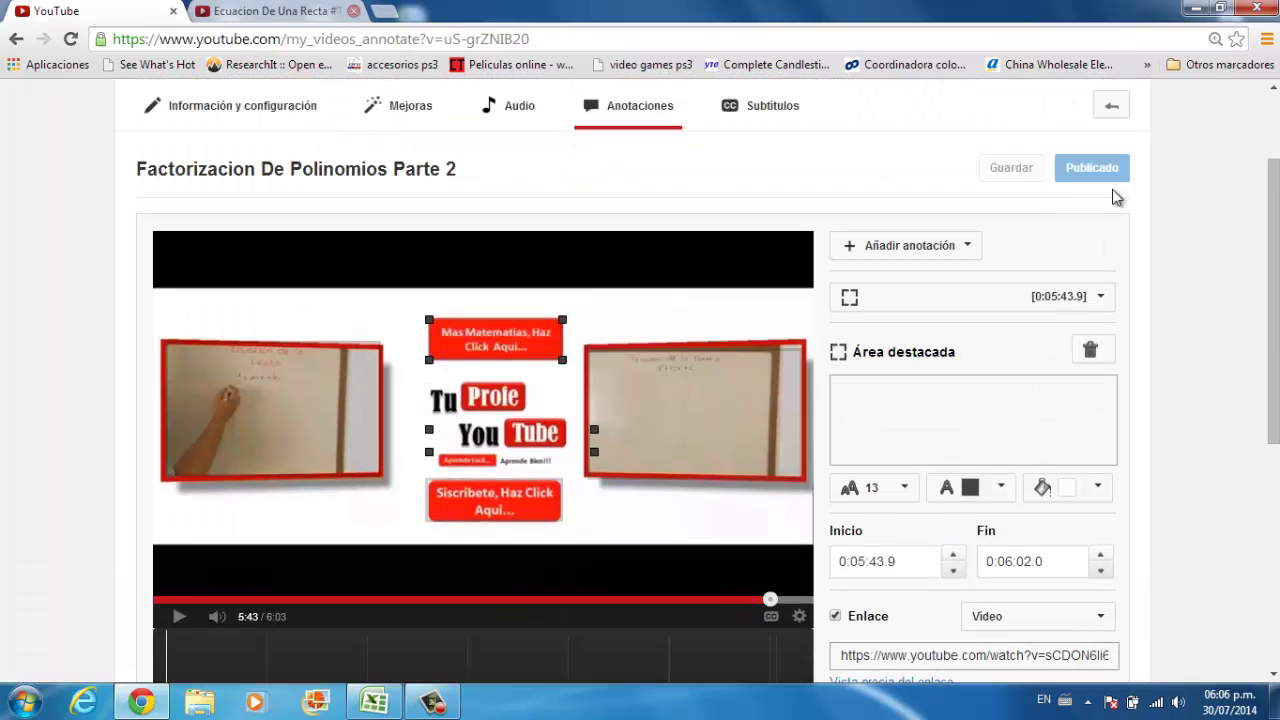
pyautogui.click(1113, 107)
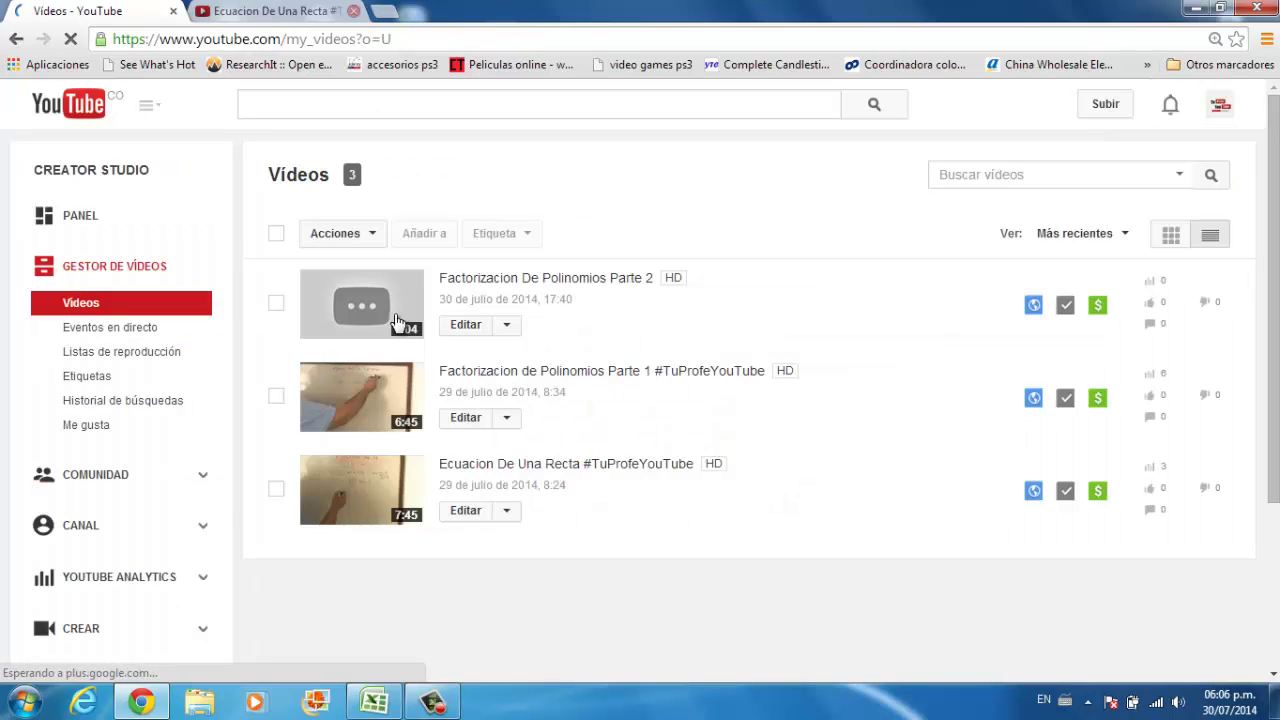
# Step: Play Factorizacion De Polinomios Parte 2, dismiss the overlay ad, and skip to the outro near 5:37
pyautogui.click(393, 316)
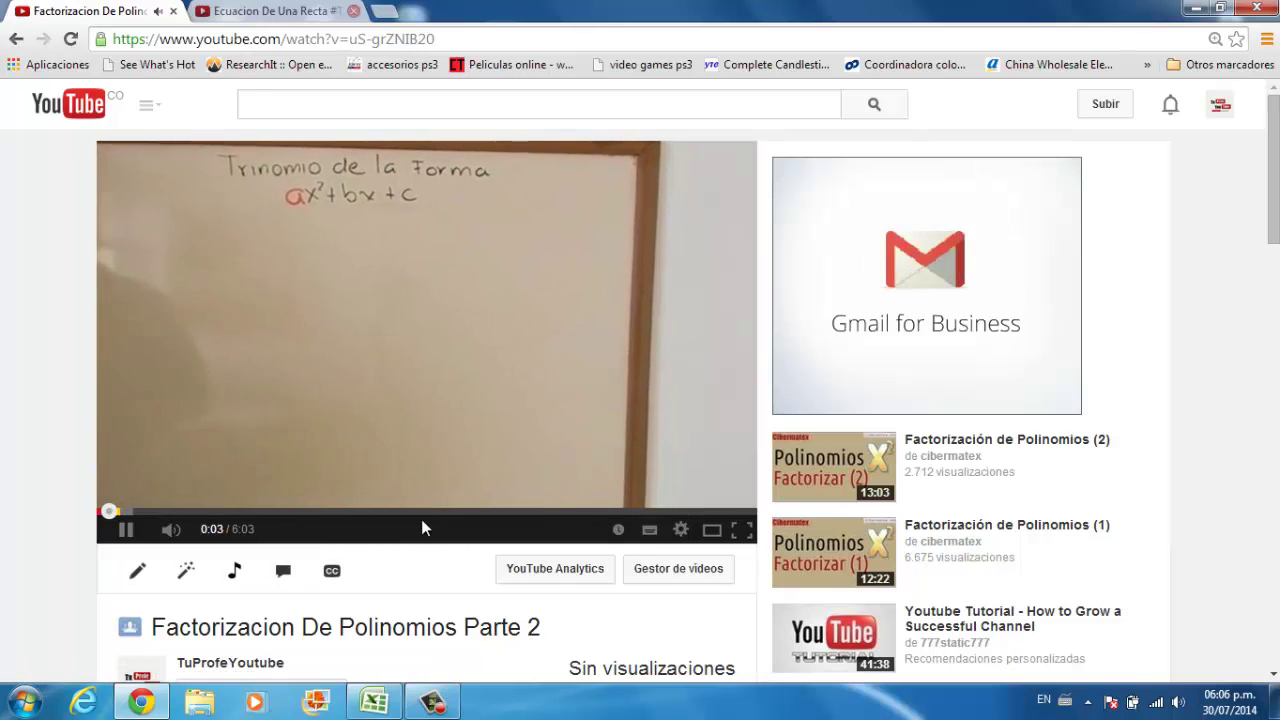
pyautogui.click(575, 511)
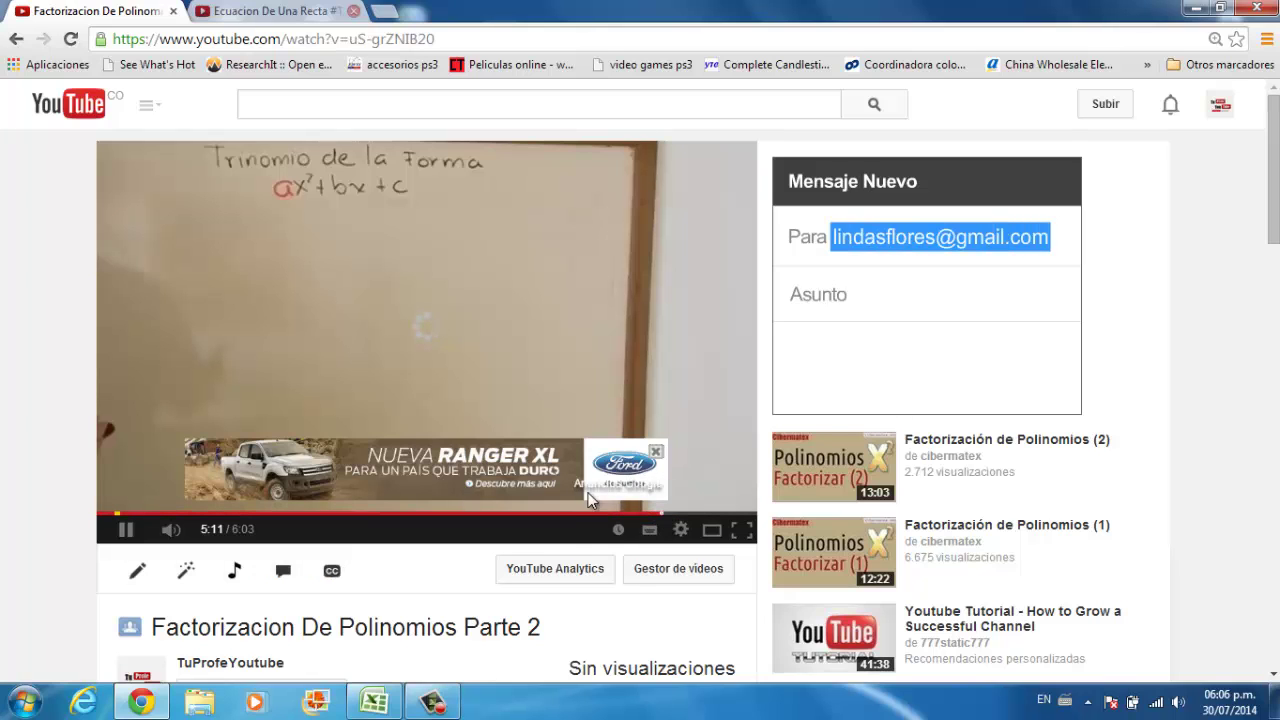
pyautogui.click(657, 459)
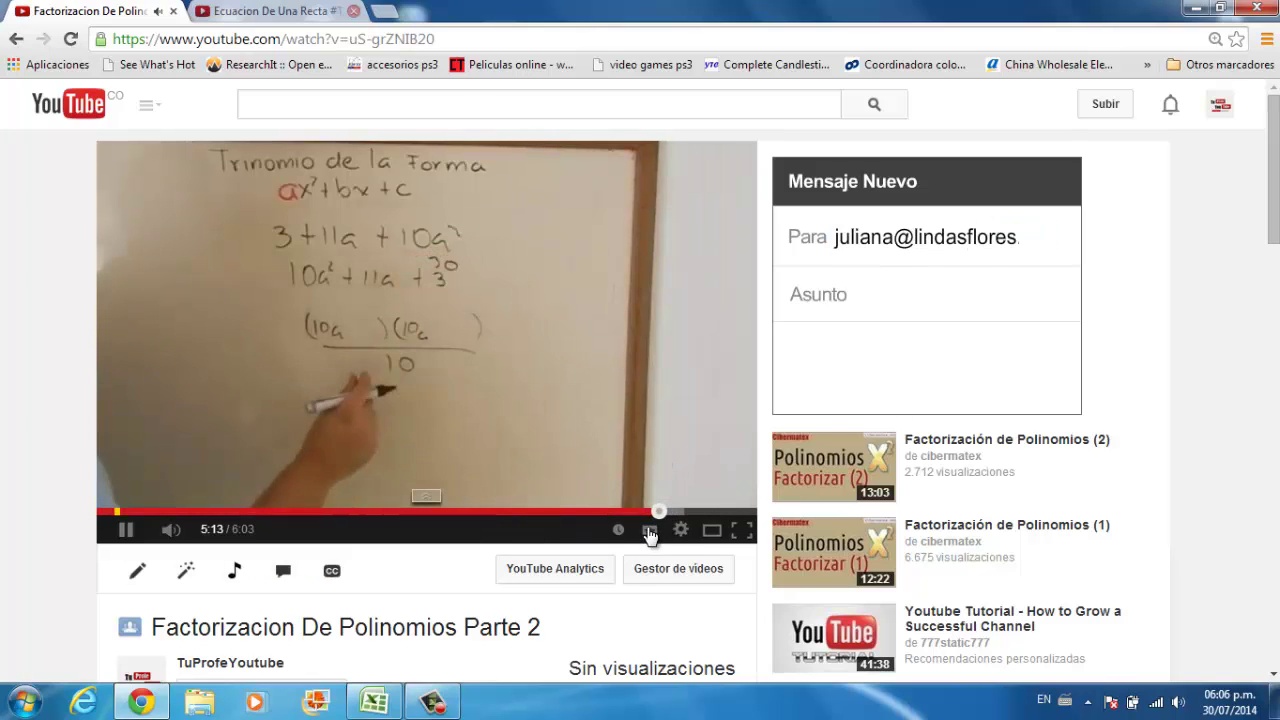
pyautogui.click(681, 510)
pyautogui.click(703, 511)
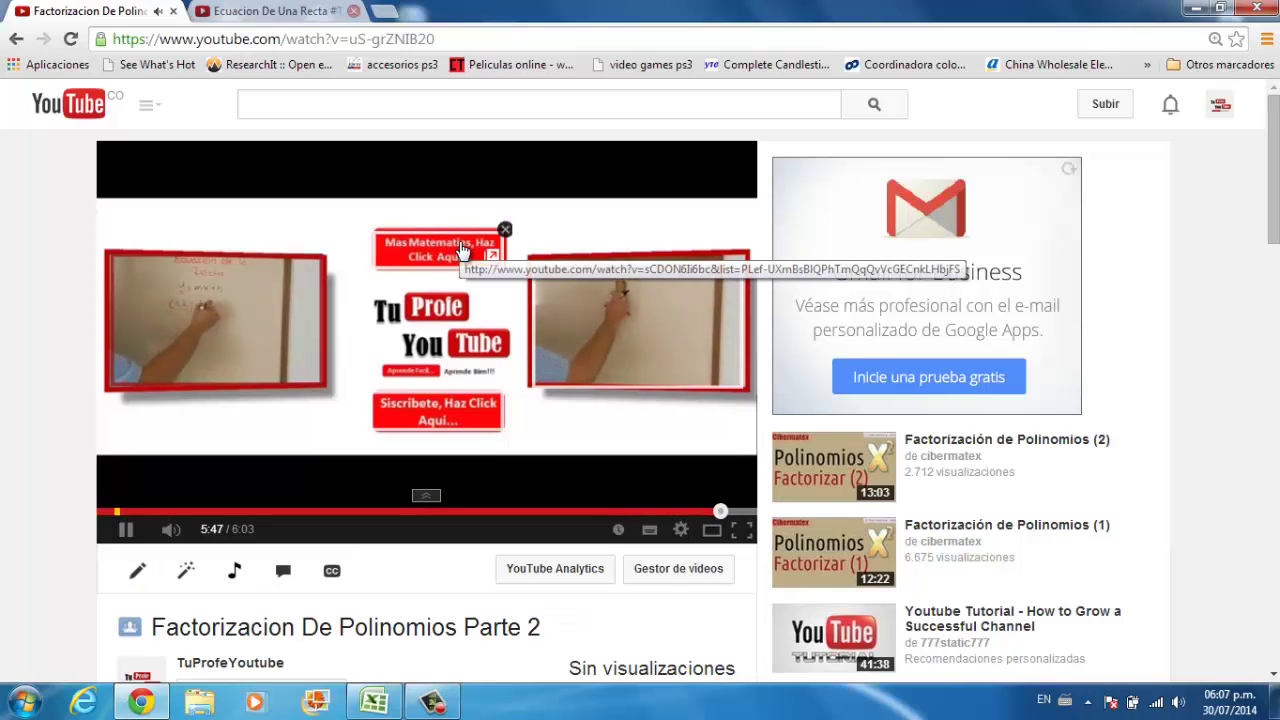
# Step: Mute the player and test the Ecuacion De Una Recta and Parte 1 outro links, closing each opened tab
pyautogui.click(171, 529)
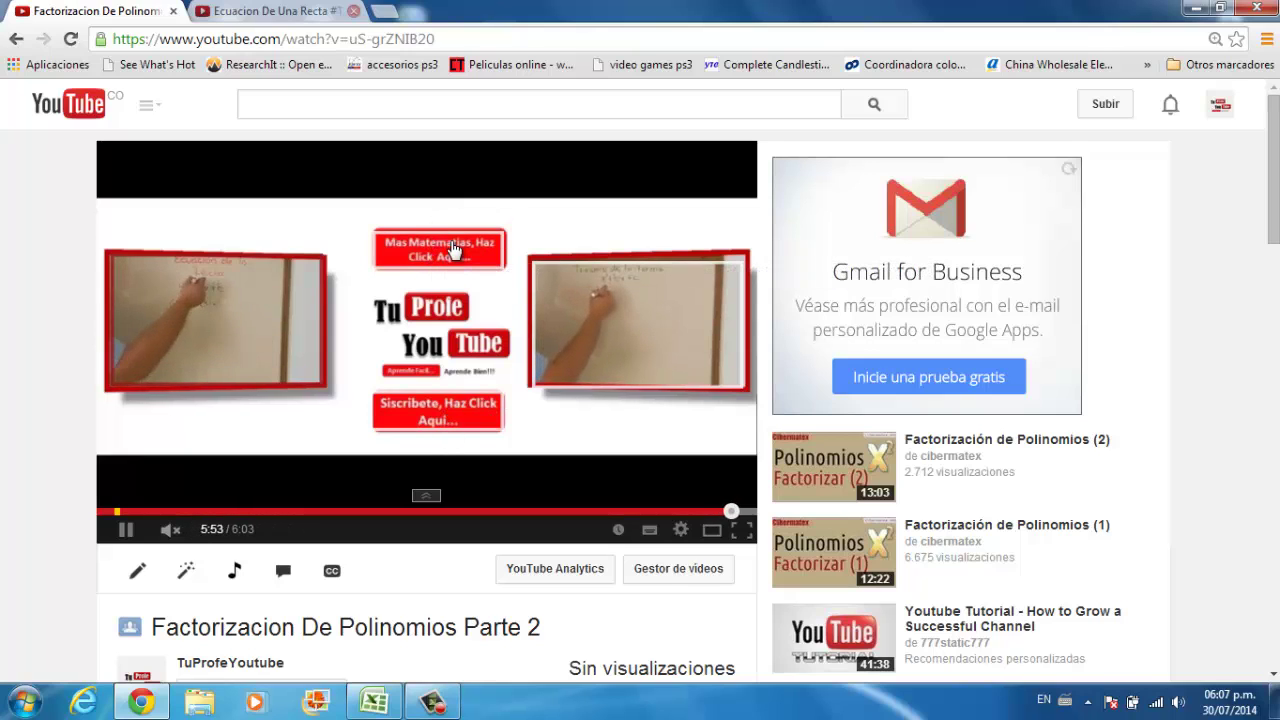
pyautogui.click(216, 303)
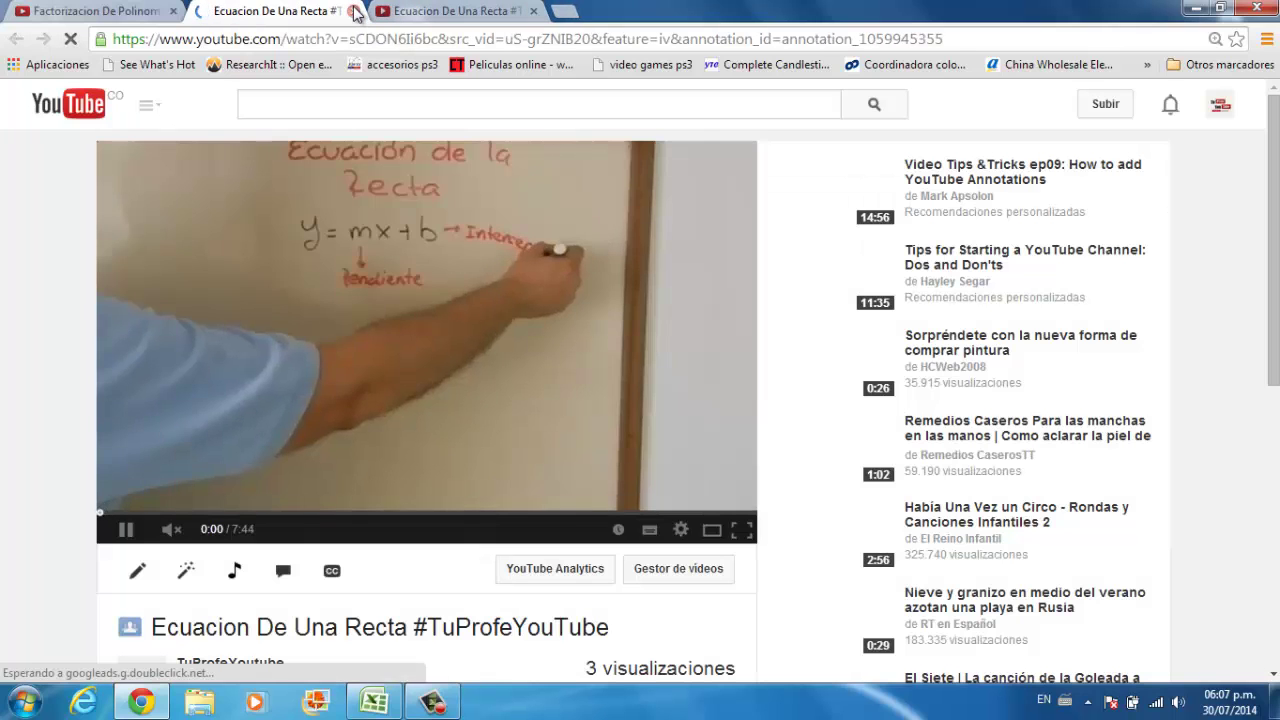
pyautogui.click(356, 11)
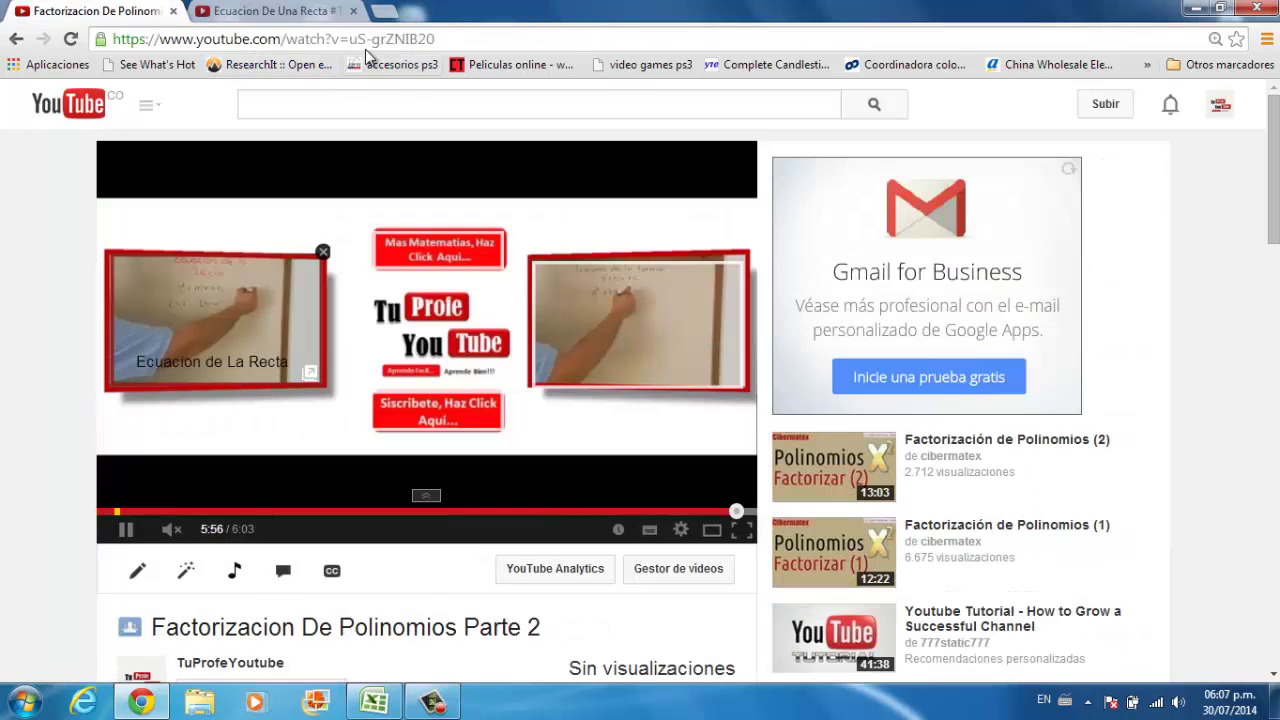
pyautogui.click(614, 326)
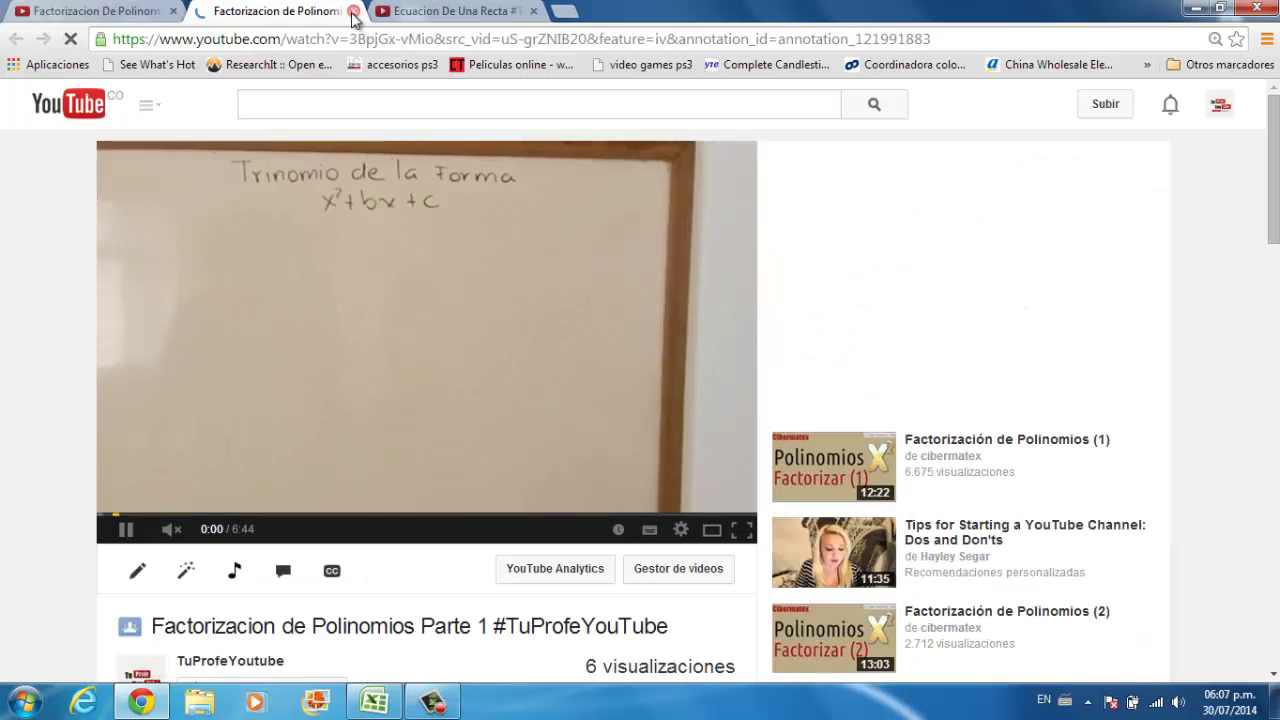
pyautogui.click(354, 12)
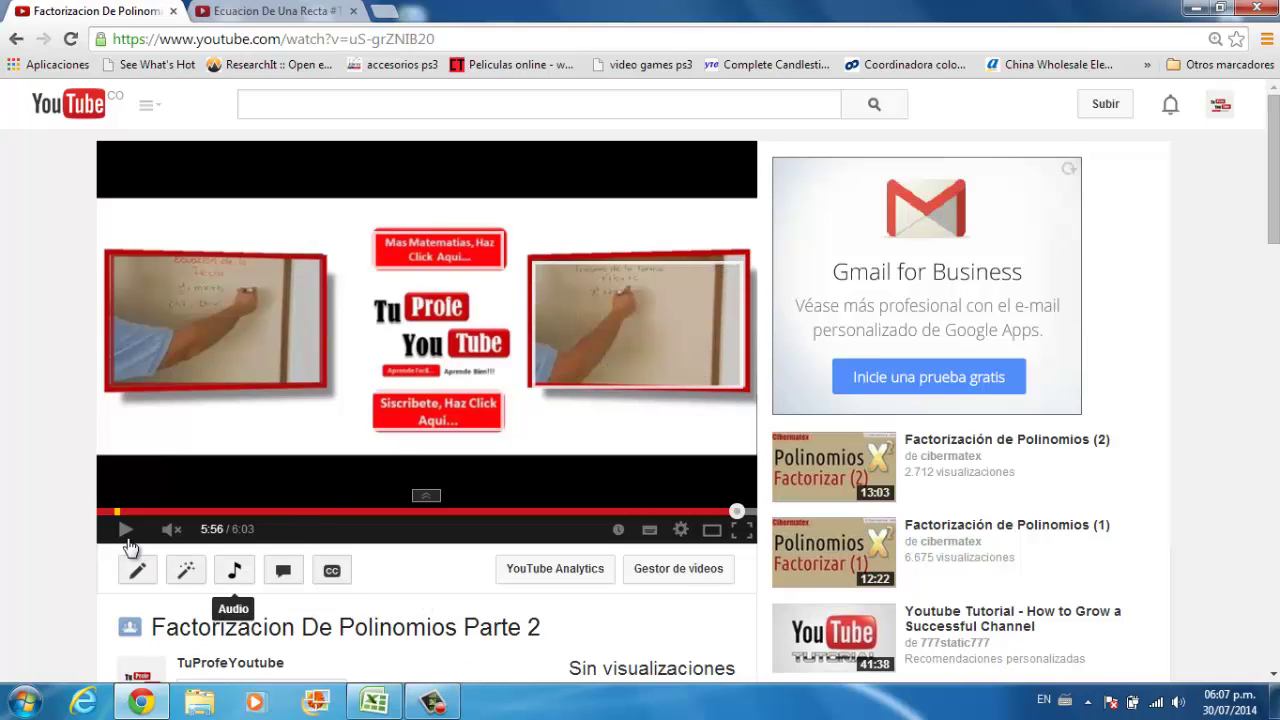
pyautogui.click(433, 703)
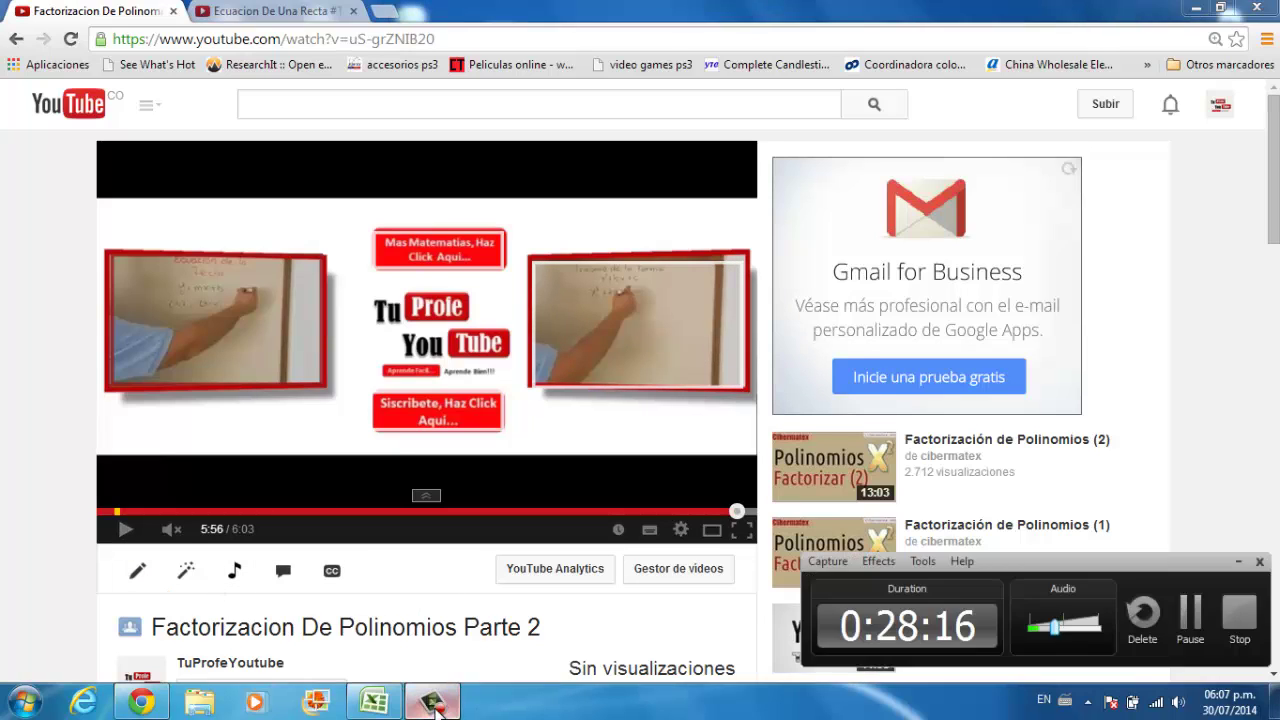